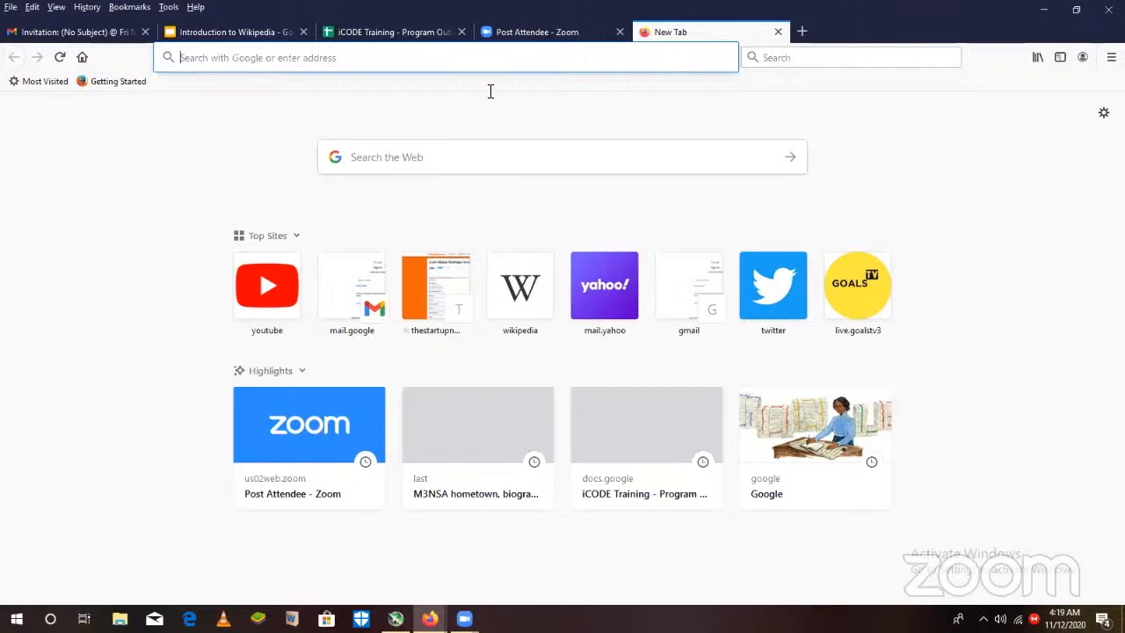
pyautogui.click(562, 172)
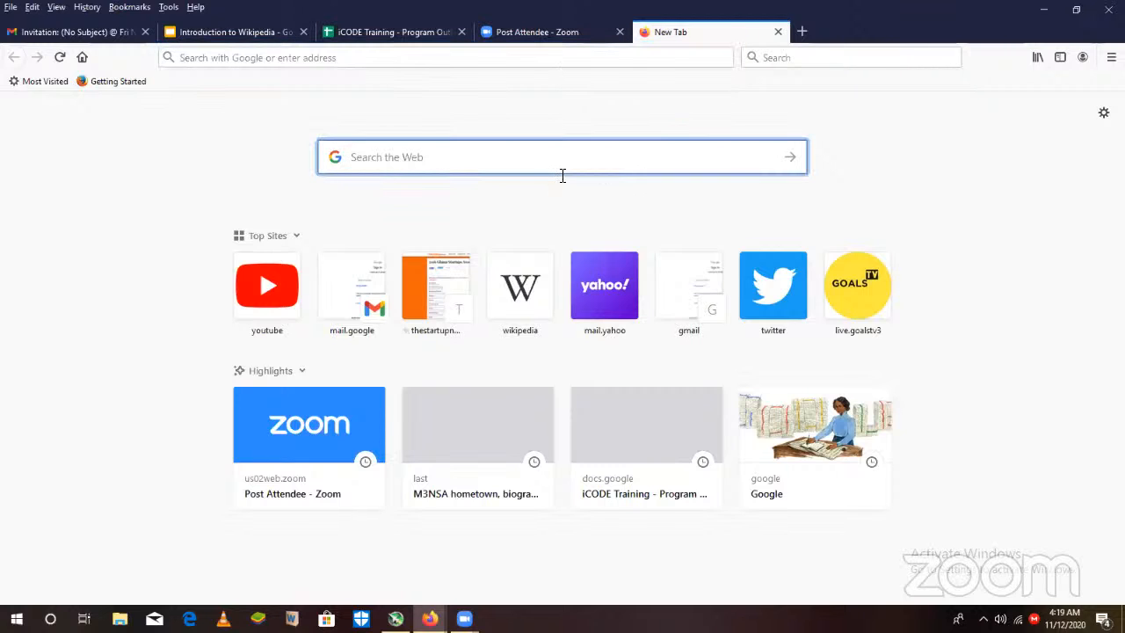
pyautogui.click(509, 62)
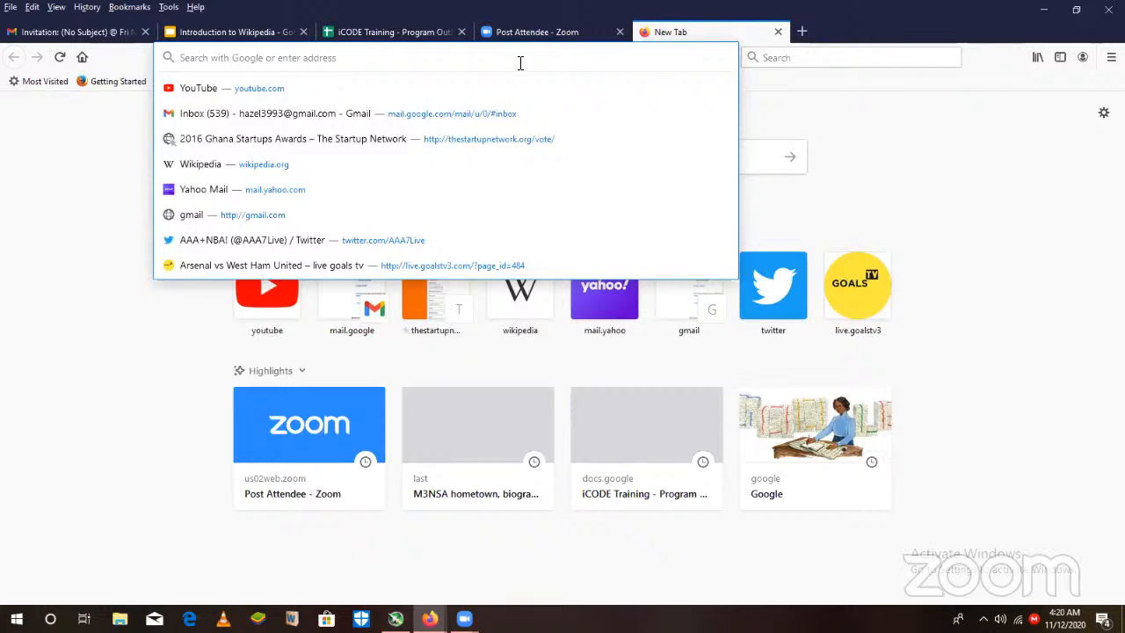
pyautogui.click(78, 174)
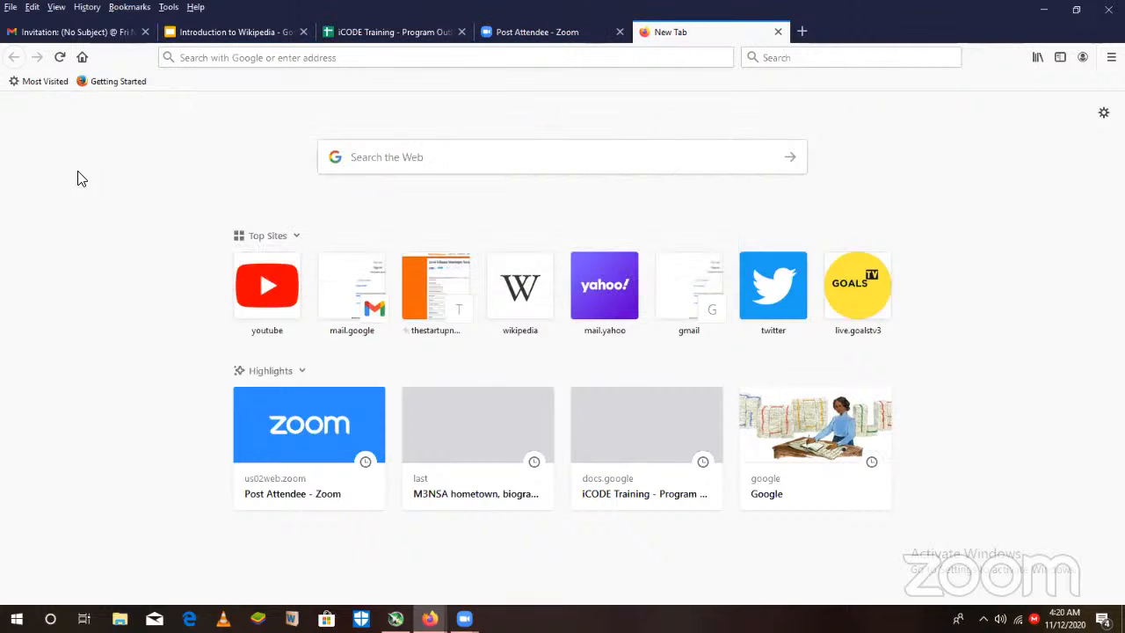
# - Search the web with Google for M3nsa from the new tab page
pyautogui.click(508, 158)
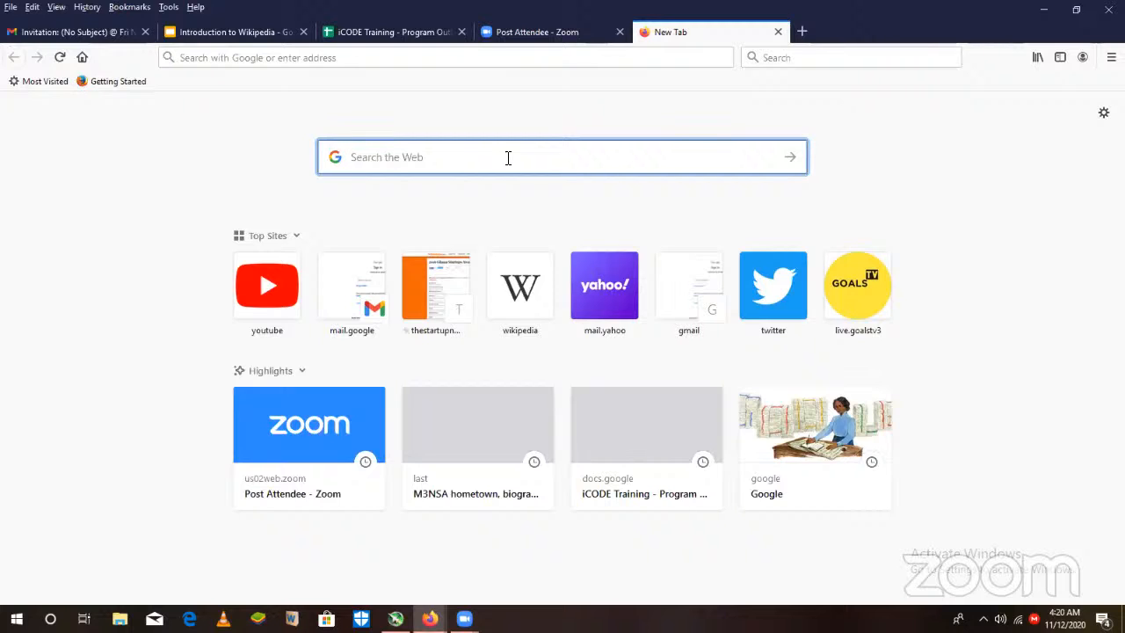
pyautogui.write('M3nsa')
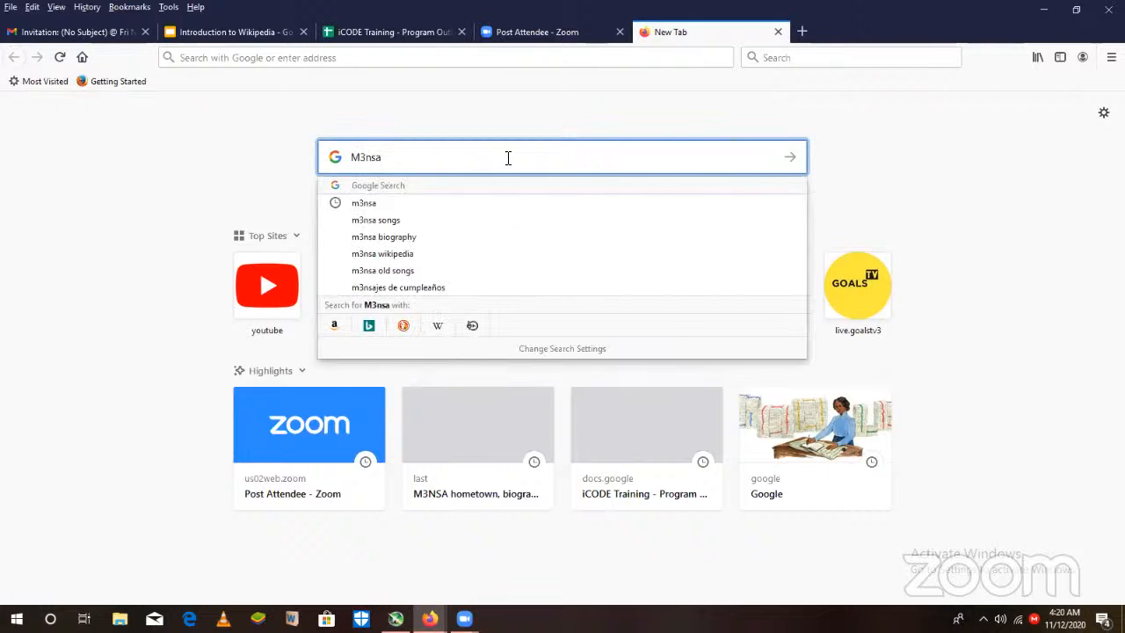
pyautogui.press('Return')
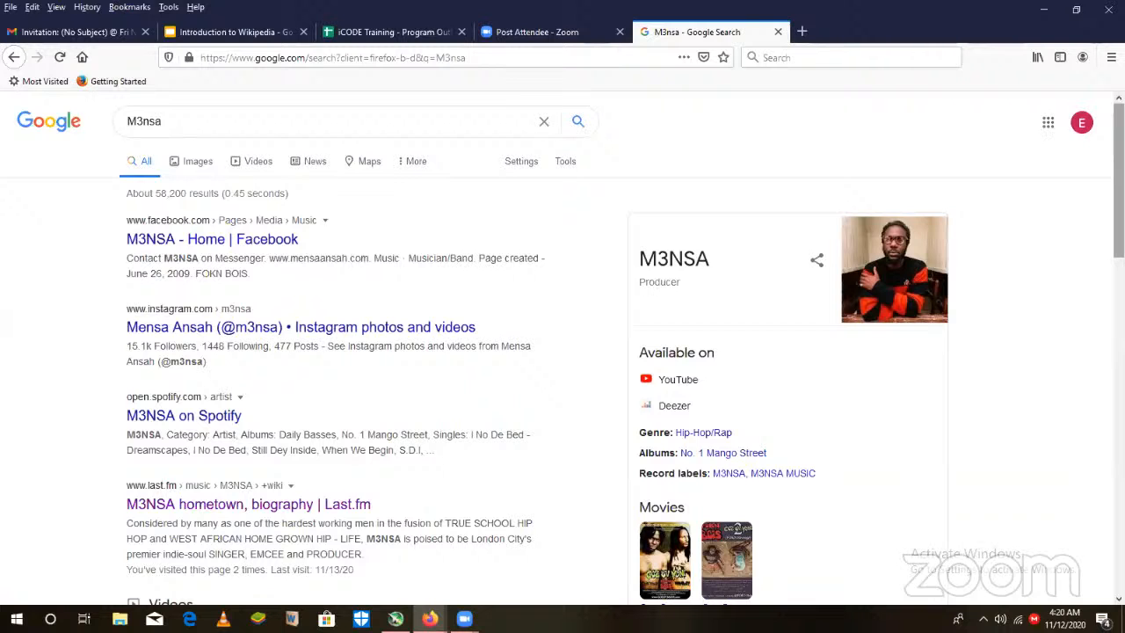
# - Look through the Google results for M3nsa and open the Last.fm hometown and biography page
pyautogui.scroll(-7, 562, 352)
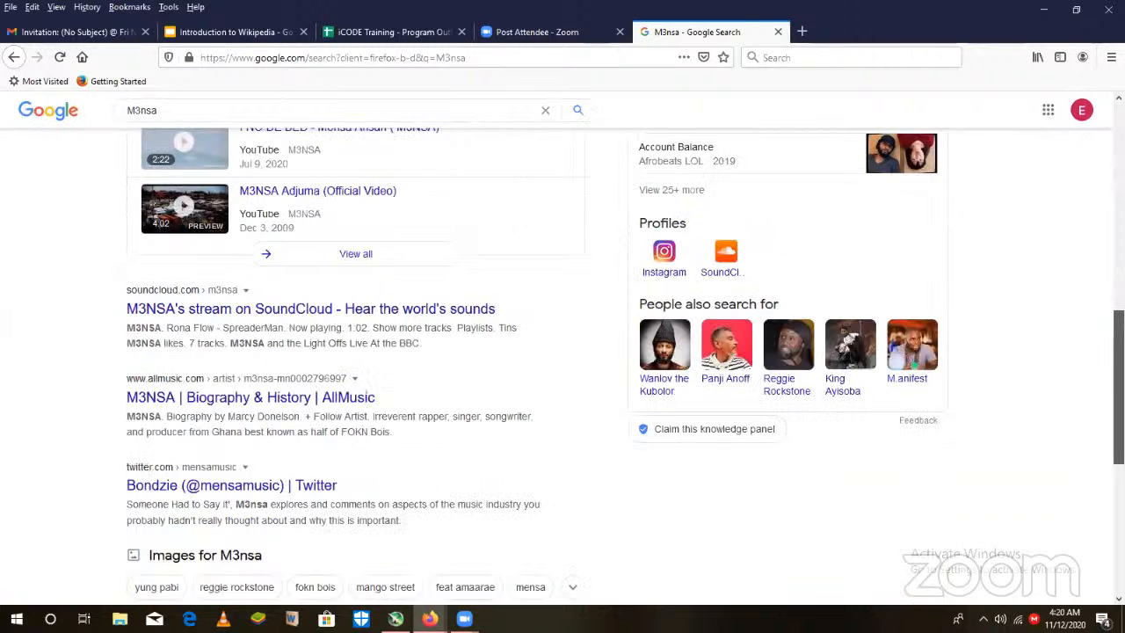
pyautogui.scroll(6, 562, 352)
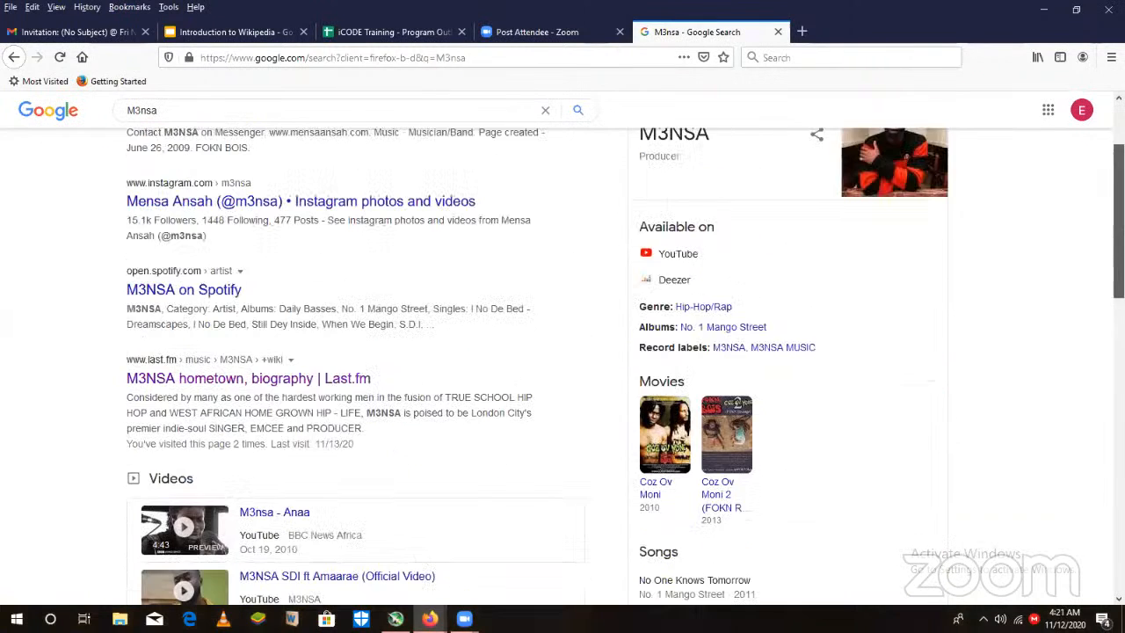
pyautogui.scroll(2, 563, 351)
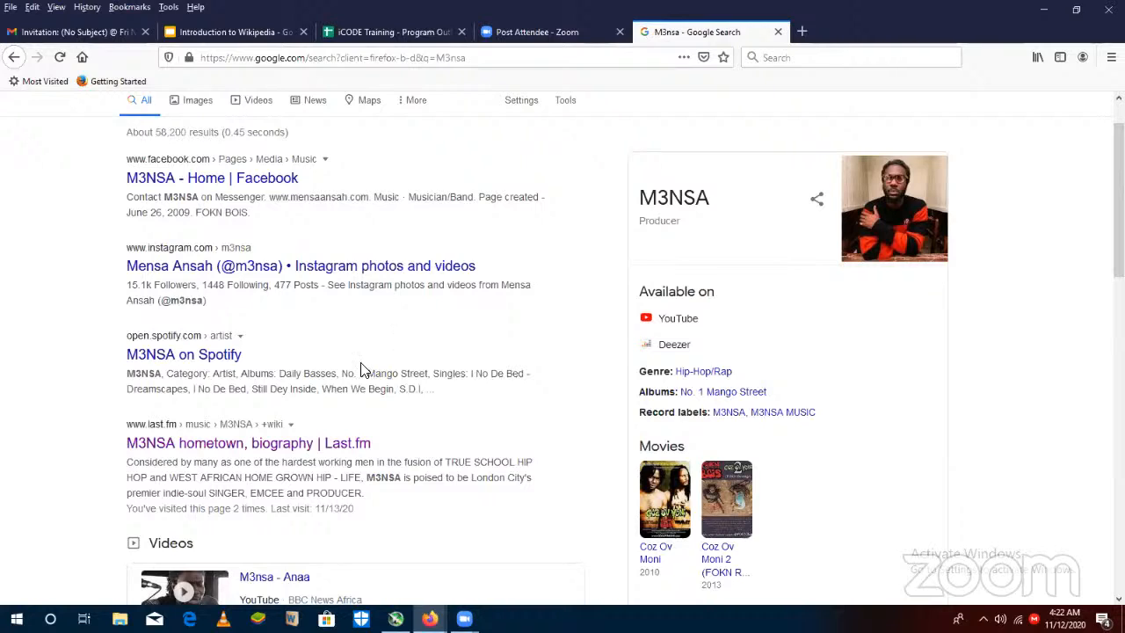
pyautogui.click(273, 448)
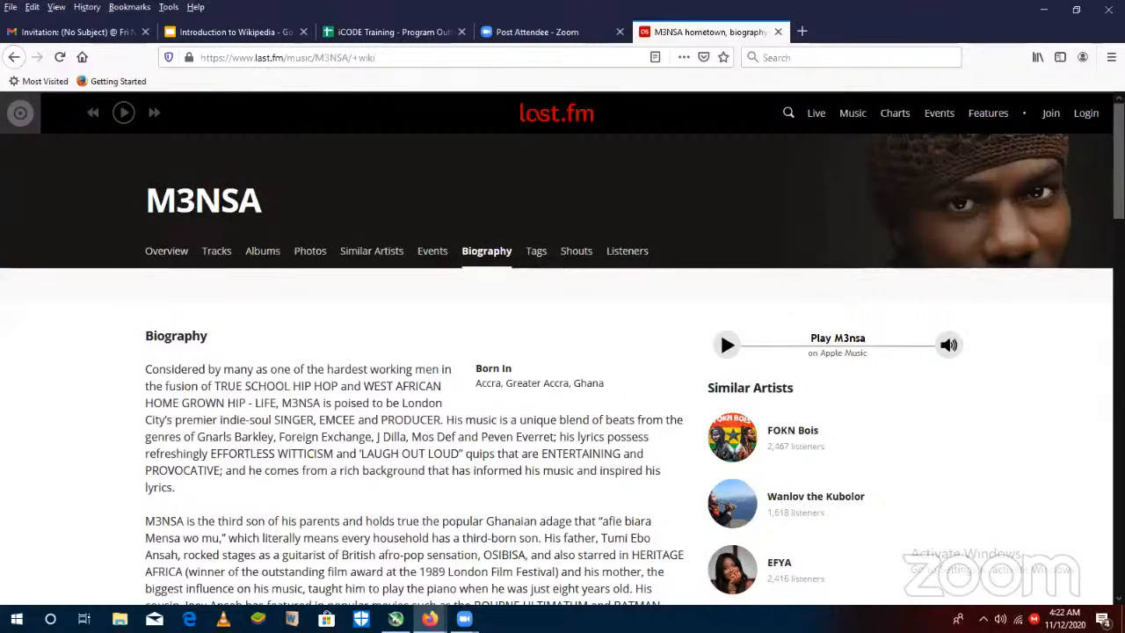
# - Read through the M3NSA biography on Last.fm for his background, family, musical career and awards
pyautogui.scroll(-3, 562, 369)
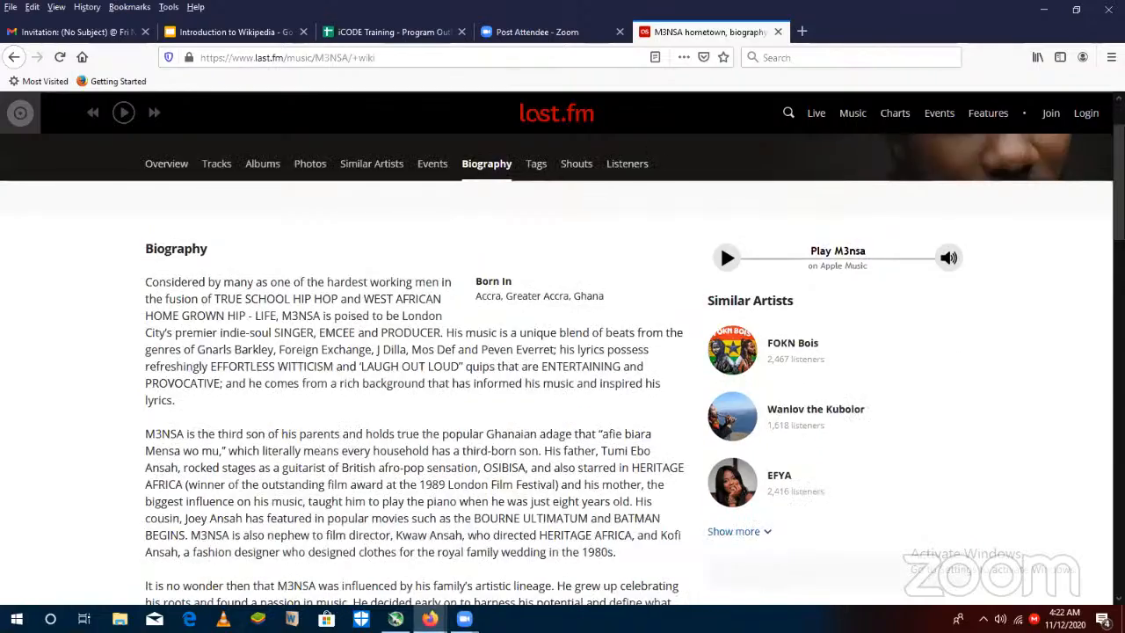
pyautogui.scroll(-2, 719, 183)
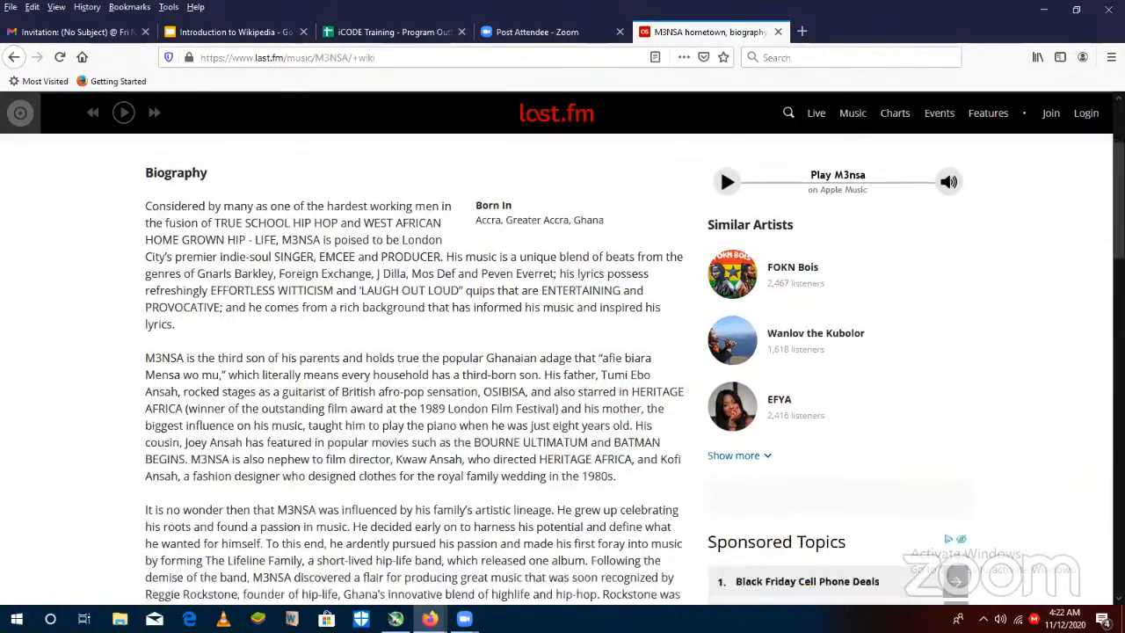
pyautogui.scroll(-2, 562, 351)
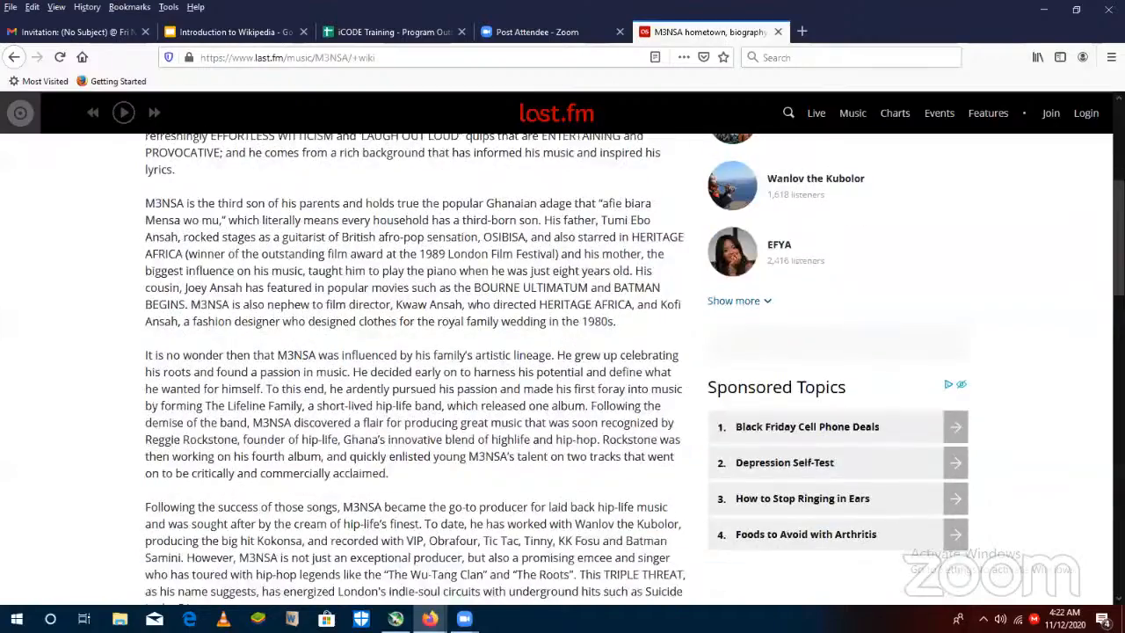
pyautogui.scroll(5, 563, 351)
pyautogui.scroll(2, 720, 303)
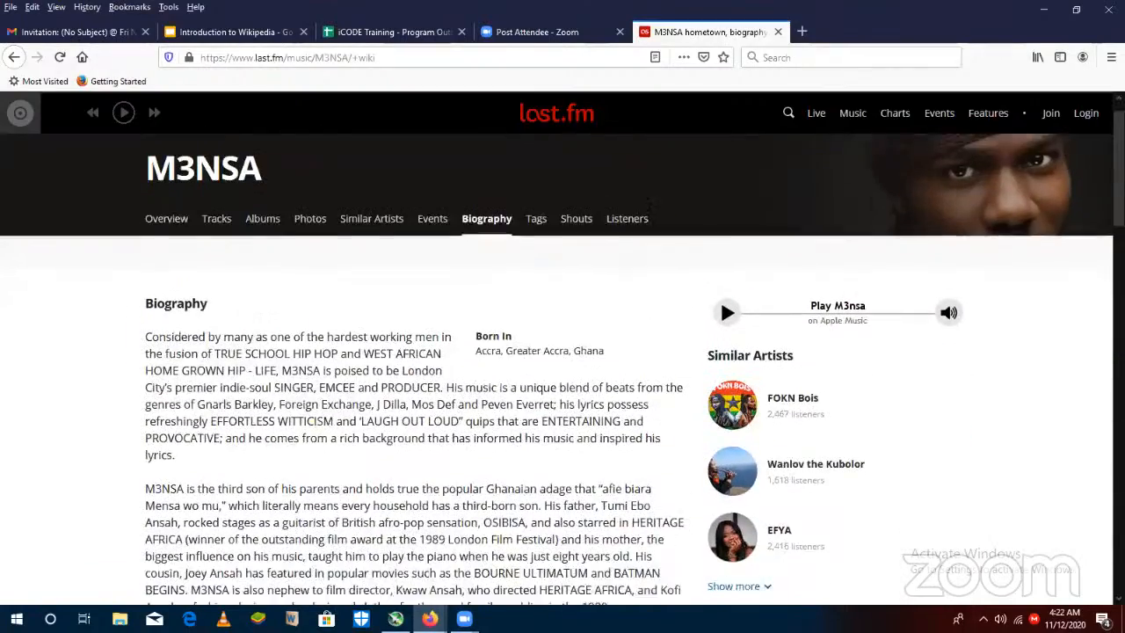
pyautogui.scroll(-1, 720, 291)
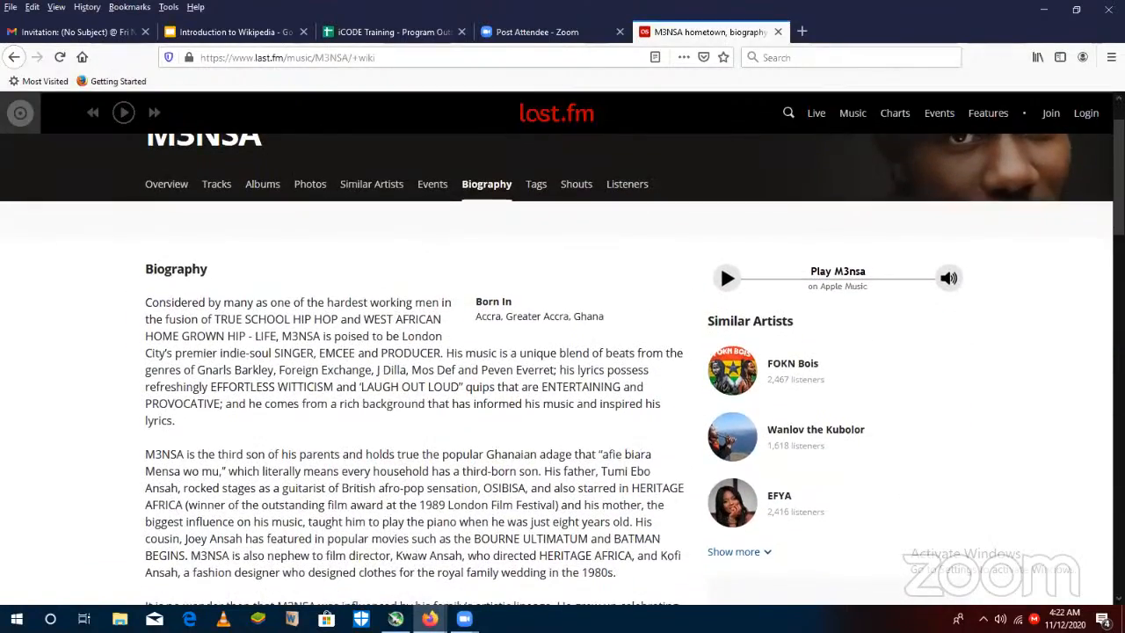
pyautogui.scroll(-2, 563, 351)
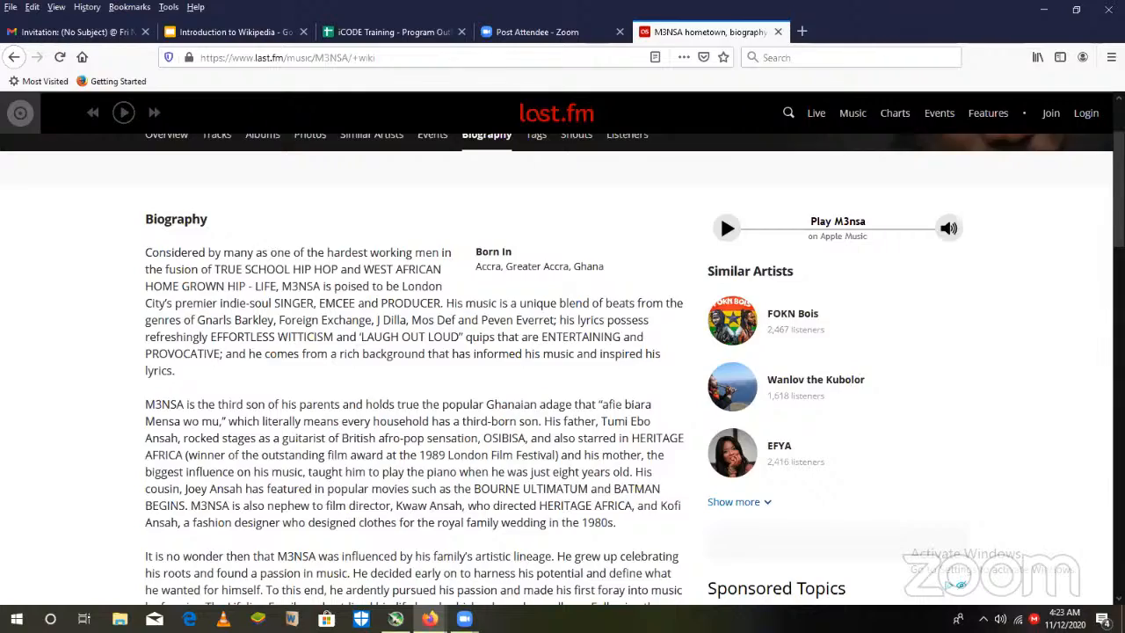
pyautogui.scroll(-5, 523, 533)
pyautogui.scroll(1, 562, 369)
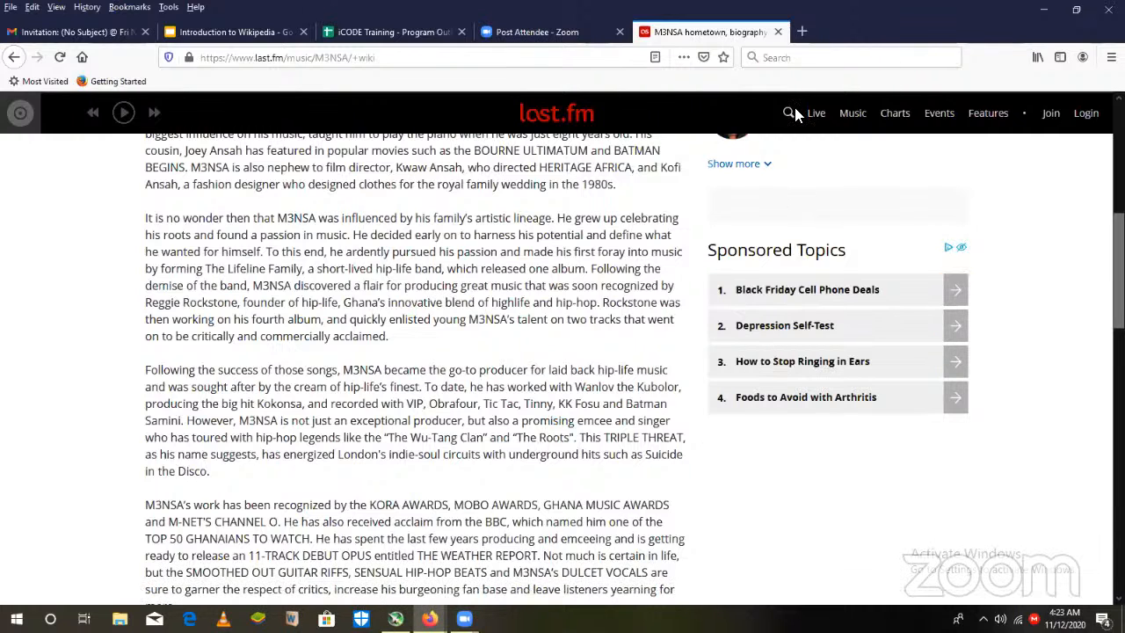
# - Open wikipedia.org in a new browser tab, keeping the Last.fm biography open
pyautogui.click(802, 32)
pyautogui.click(435, 66)
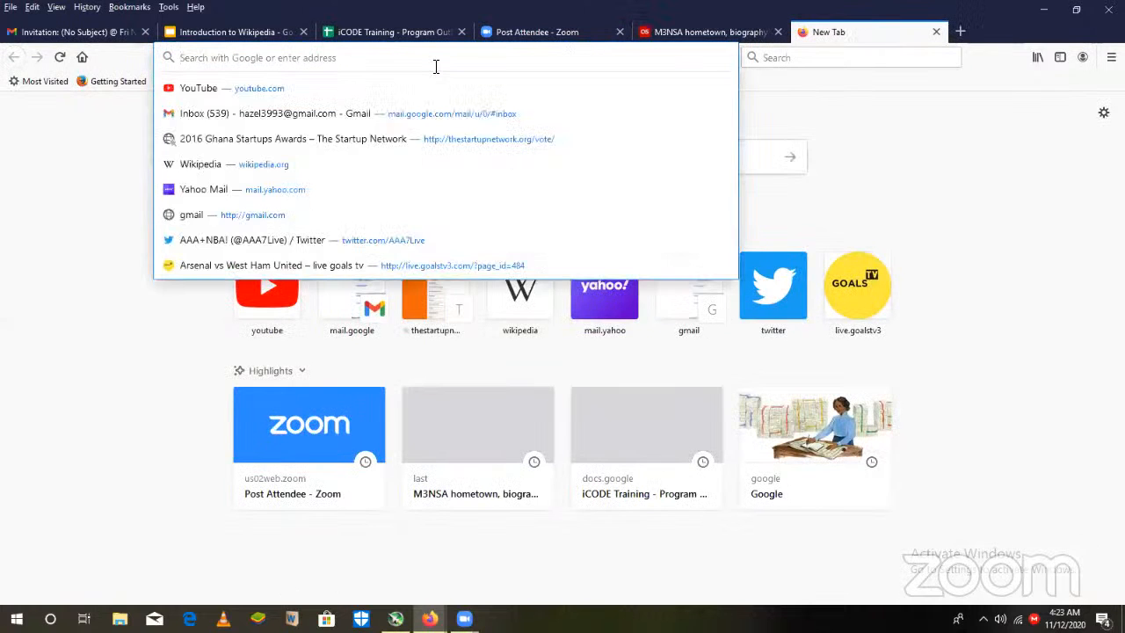
pyautogui.write('wiki')
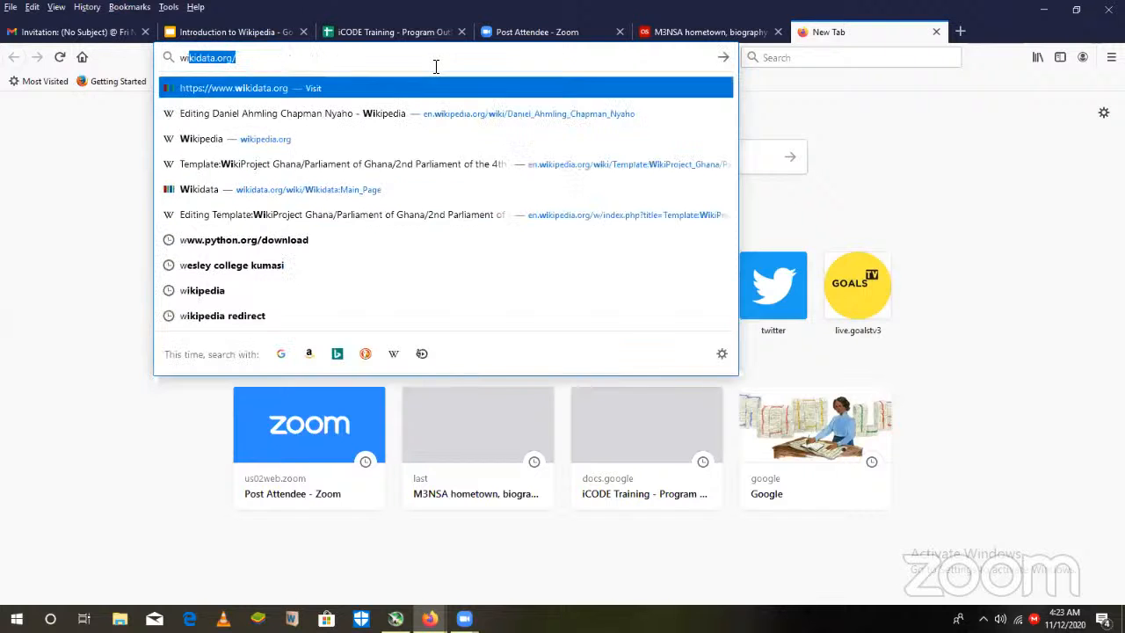
pyautogui.write('pedia')
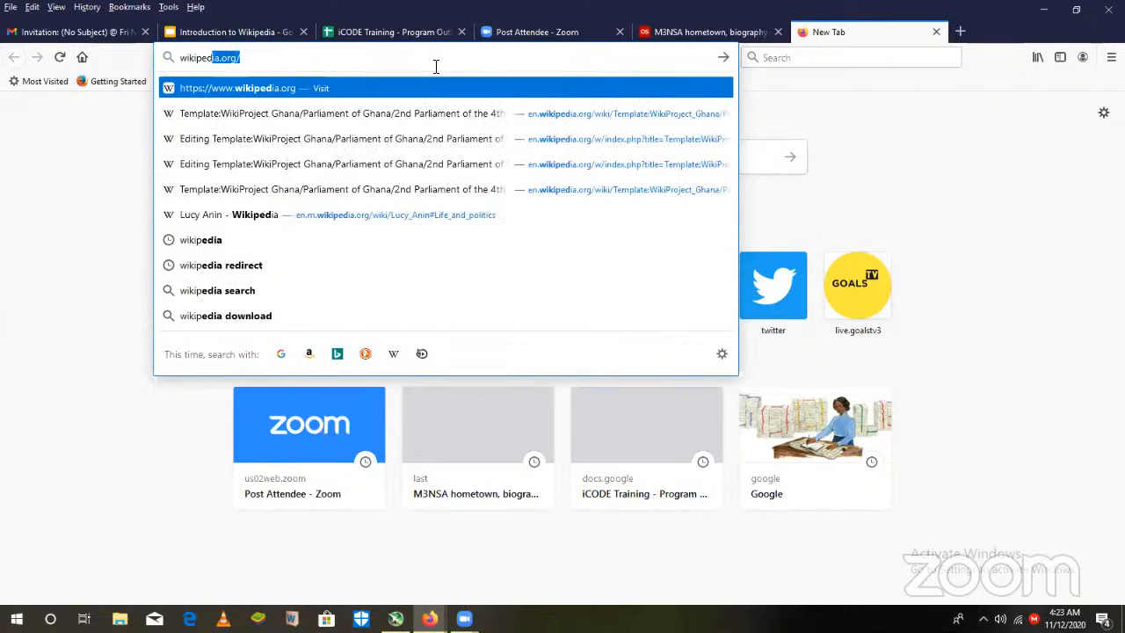
pyautogui.write('.org')
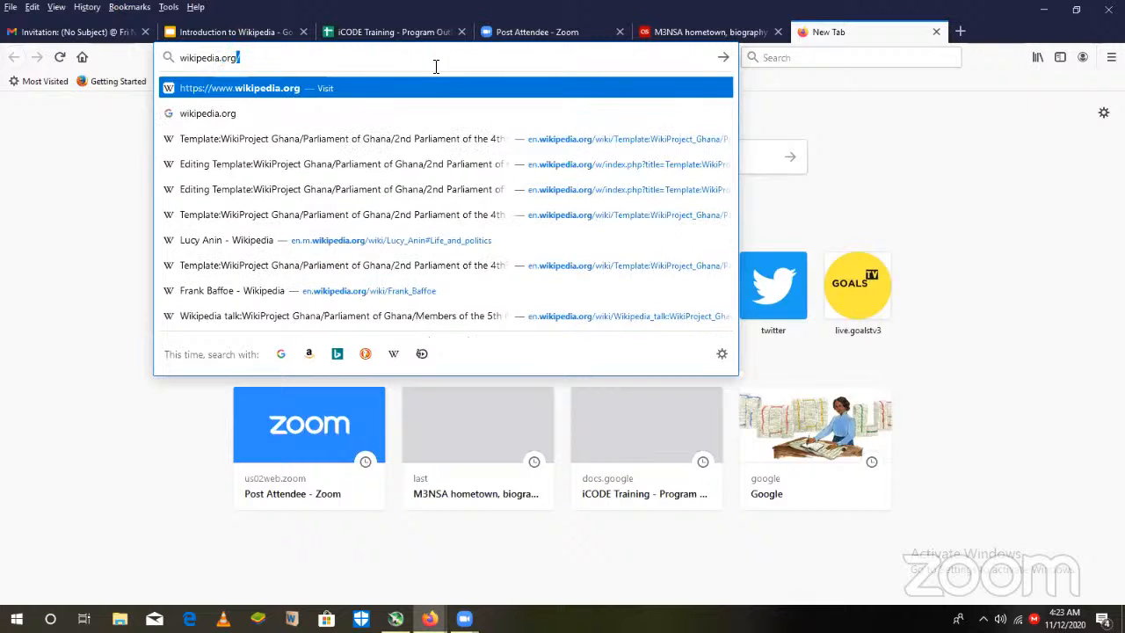
pyautogui.press('Return')
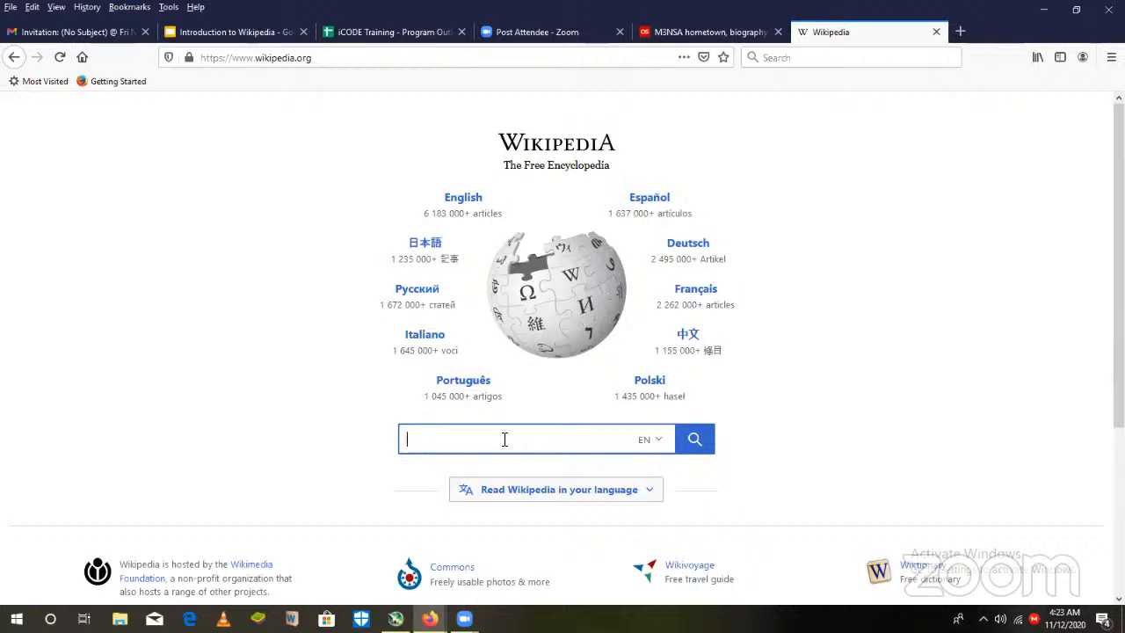
# - Return to the open Last.fm page and review the artist name and the opening paragraphs of the biography
pyautogui.click(701, 42)
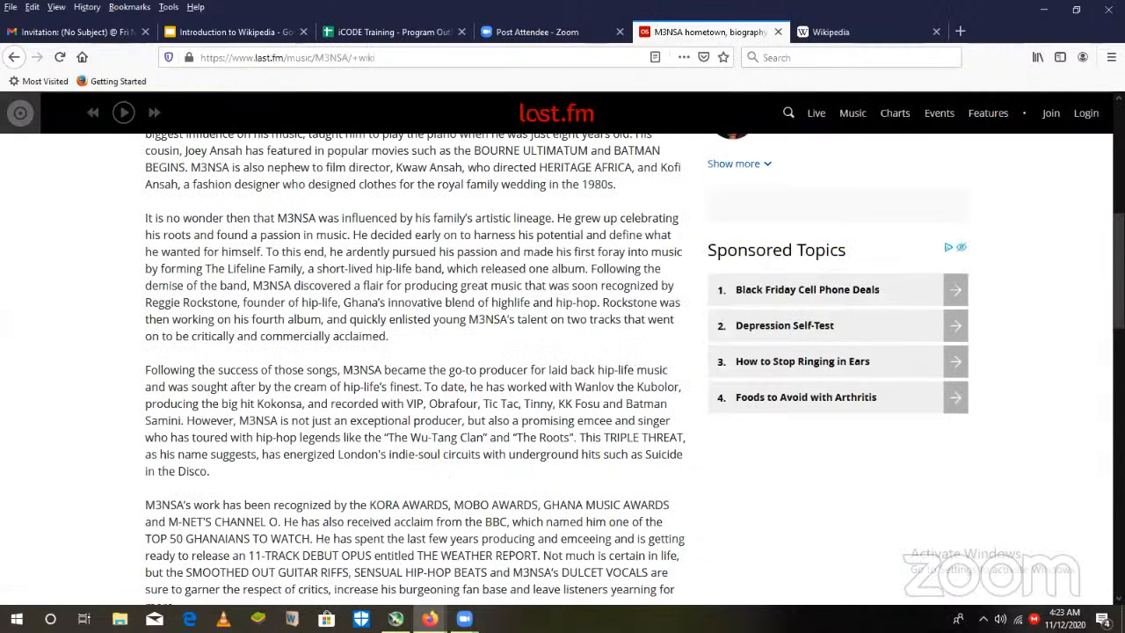
pyautogui.scroll(10, 719, 194)
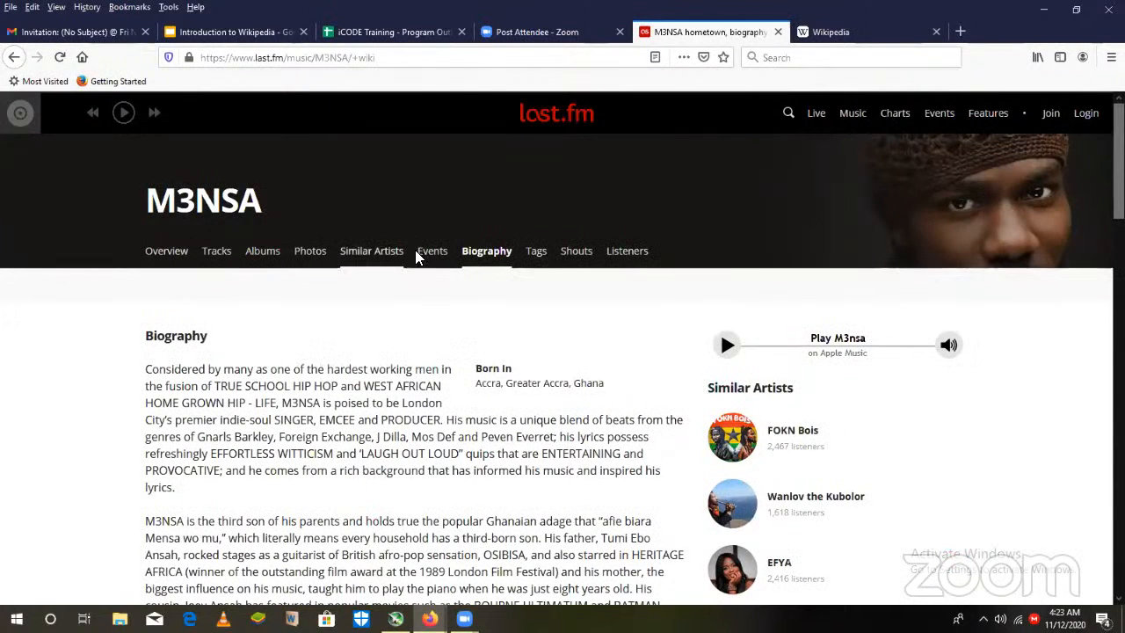
pyautogui.scroll(-4, 563, 363)
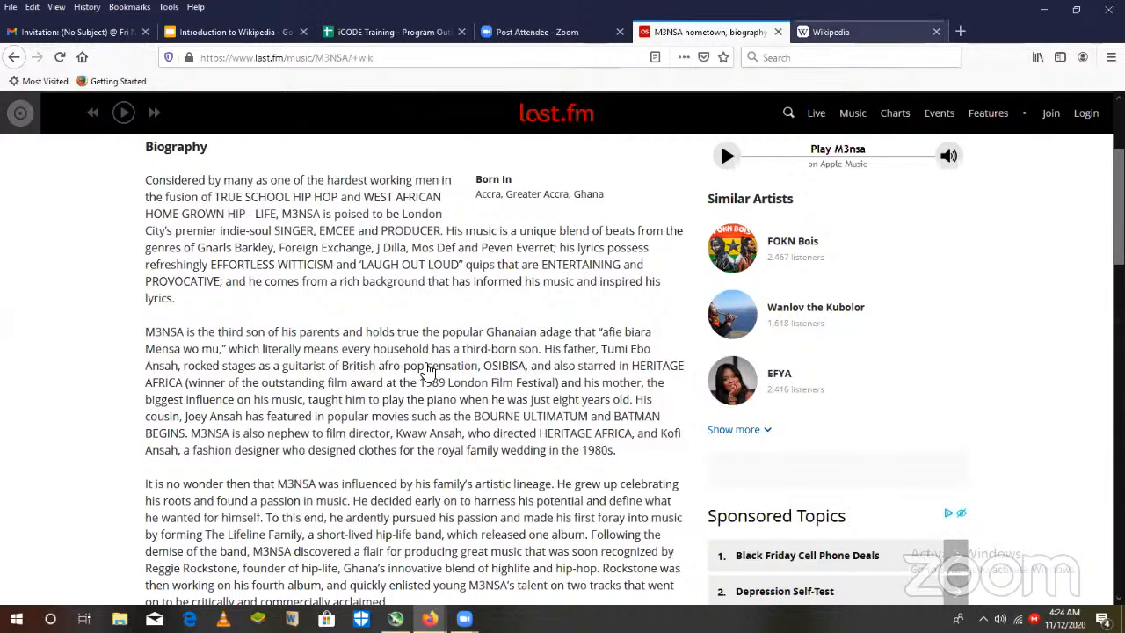
# - Go back to the Wikipedia portal and search the English edition for M3NSA
pyautogui.hotkey('ctrl', 'Tab')
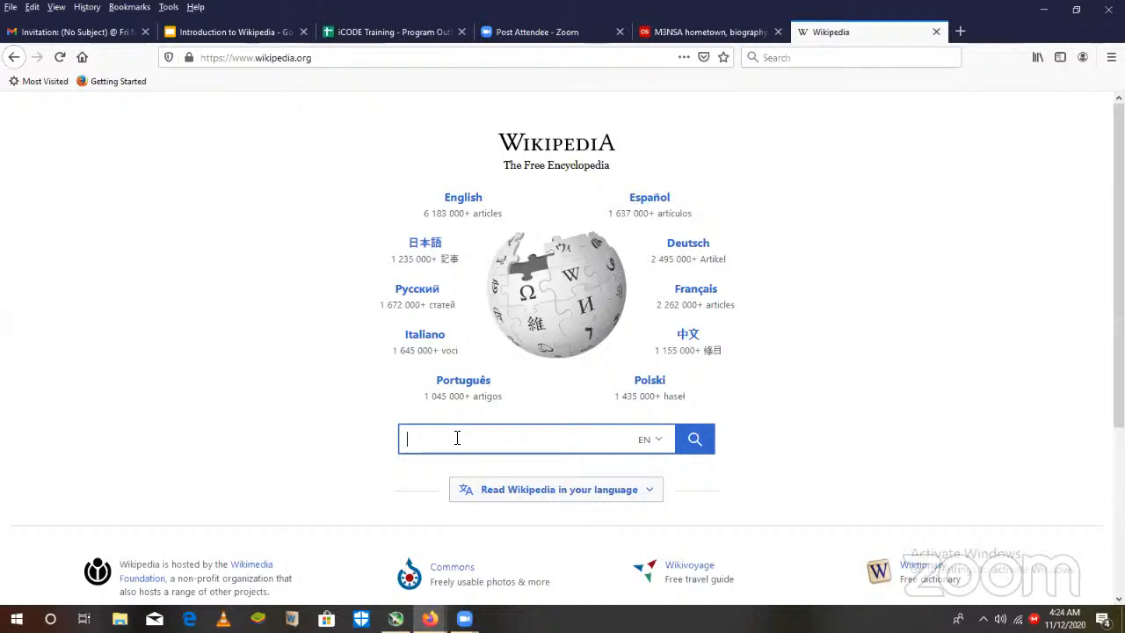
pyautogui.write('M3')
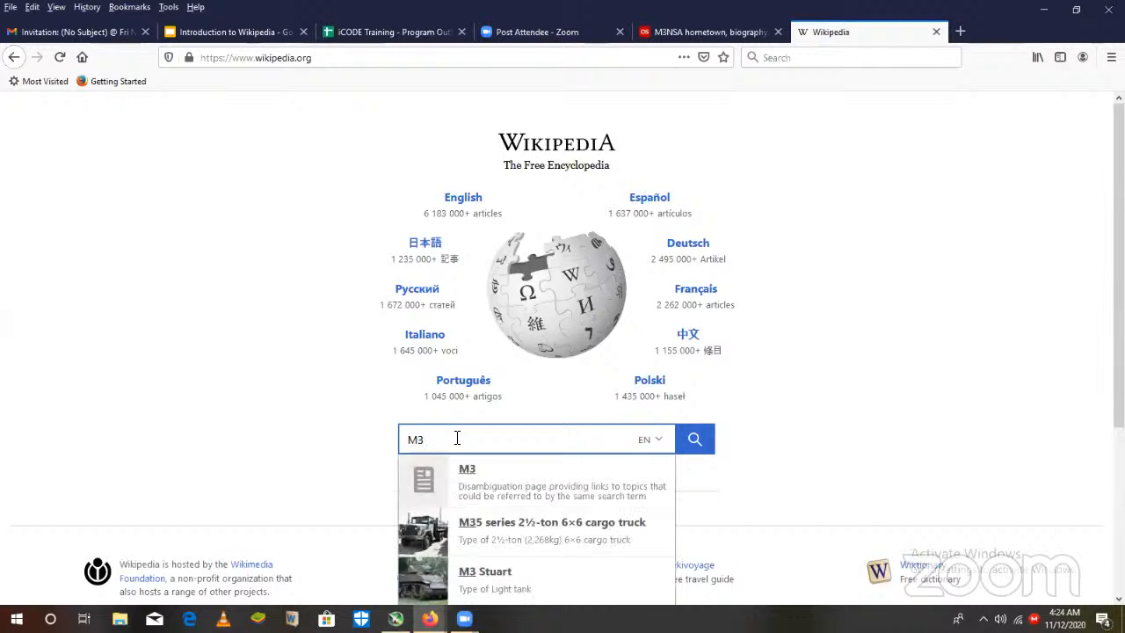
pyautogui.write('NSA')
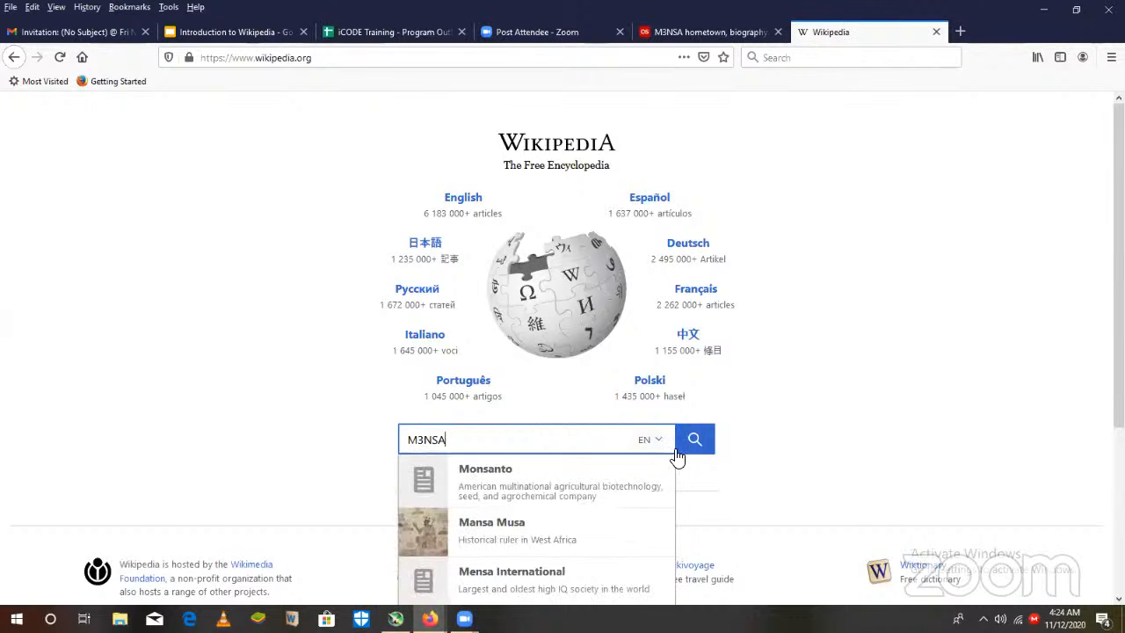
pyautogui.click(691, 455)
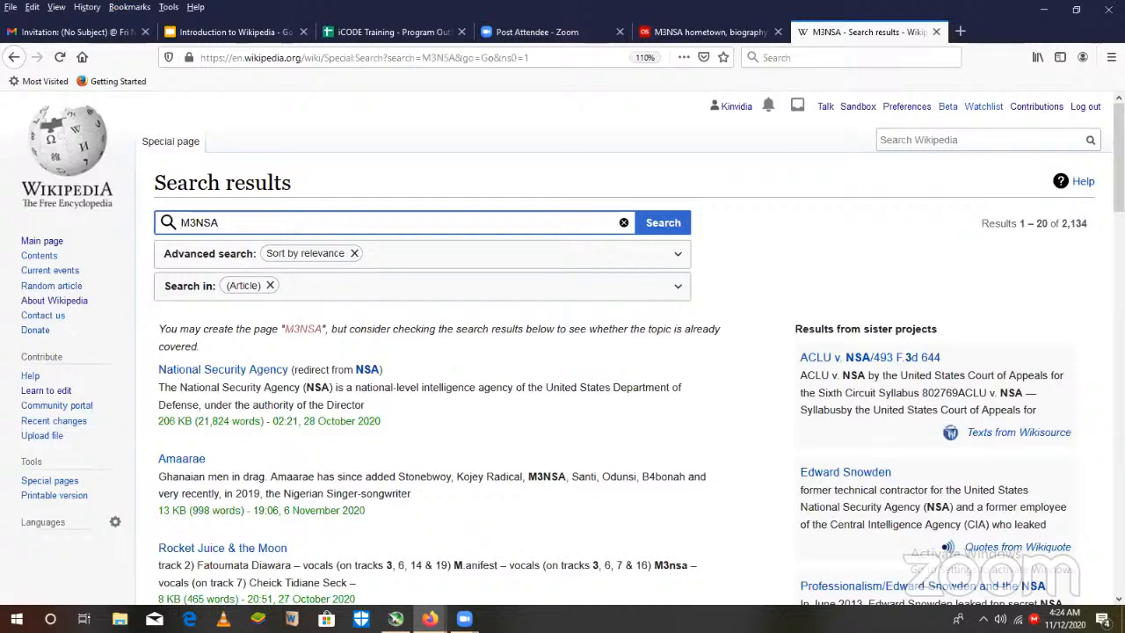
# - Examine the Wikipedia search results to check whether a dedicated M3NSA article exists or other articles mention him
pyautogui.scroll(-4, 572, 347)
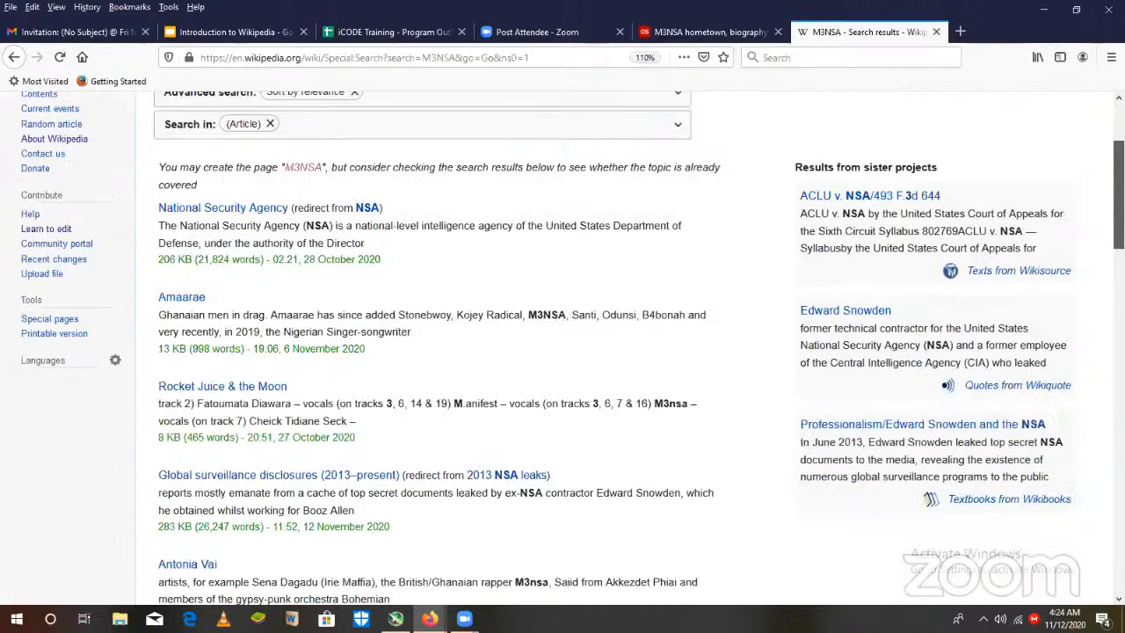
pyautogui.scroll(-1, 572, 347)
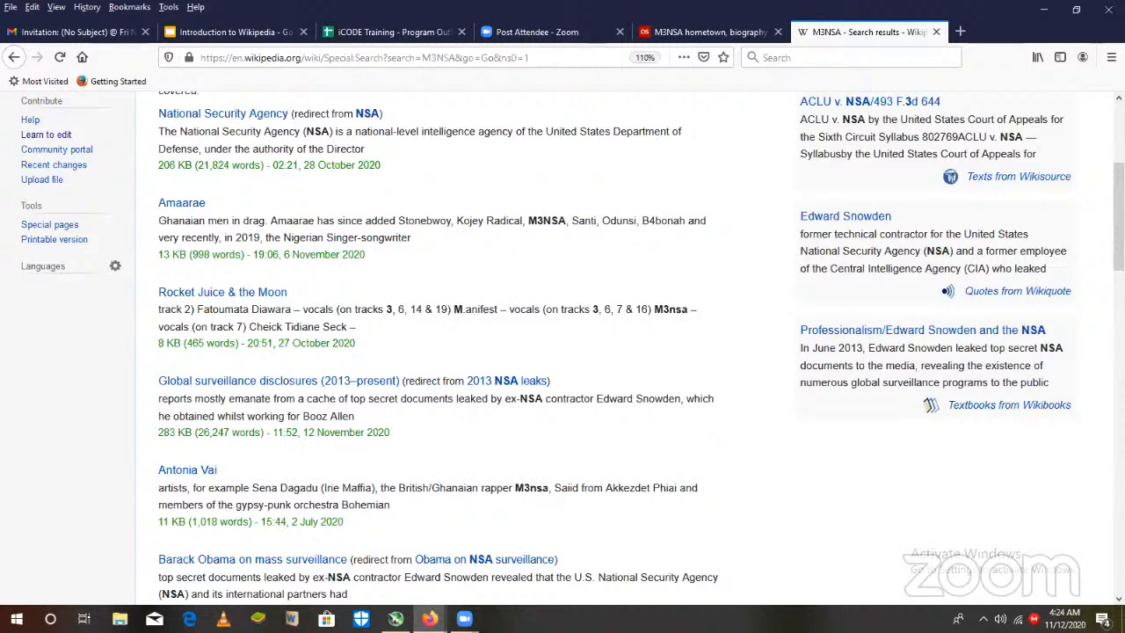
pyautogui.scroll(-10, 562, 351)
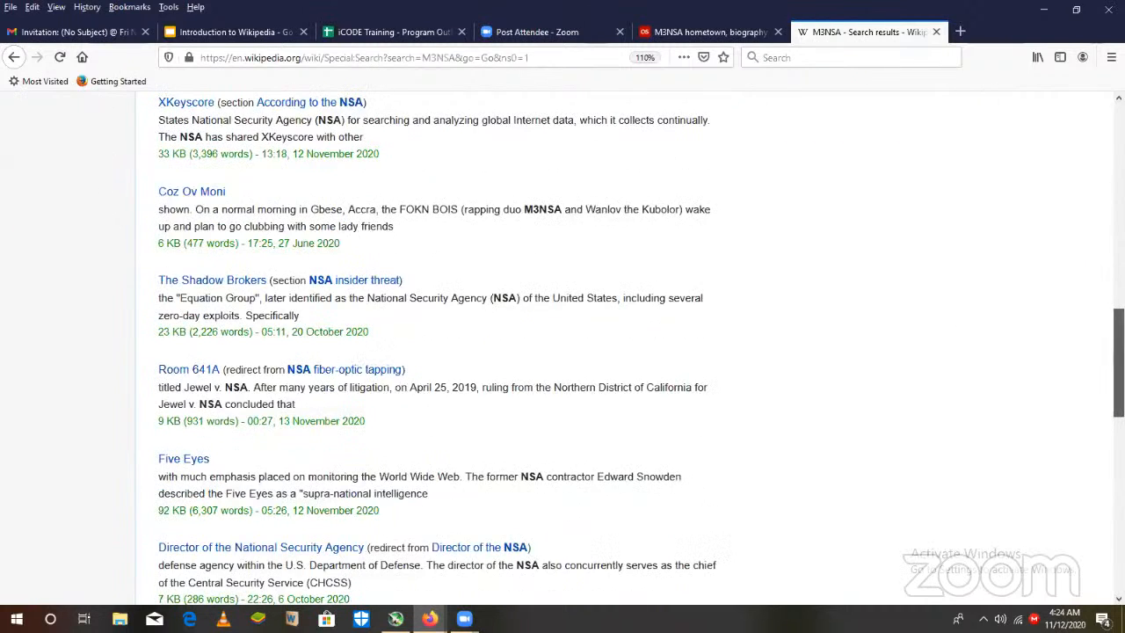
pyautogui.moveTo(1118, 361); pyautogui.dragTo(1119, 158)
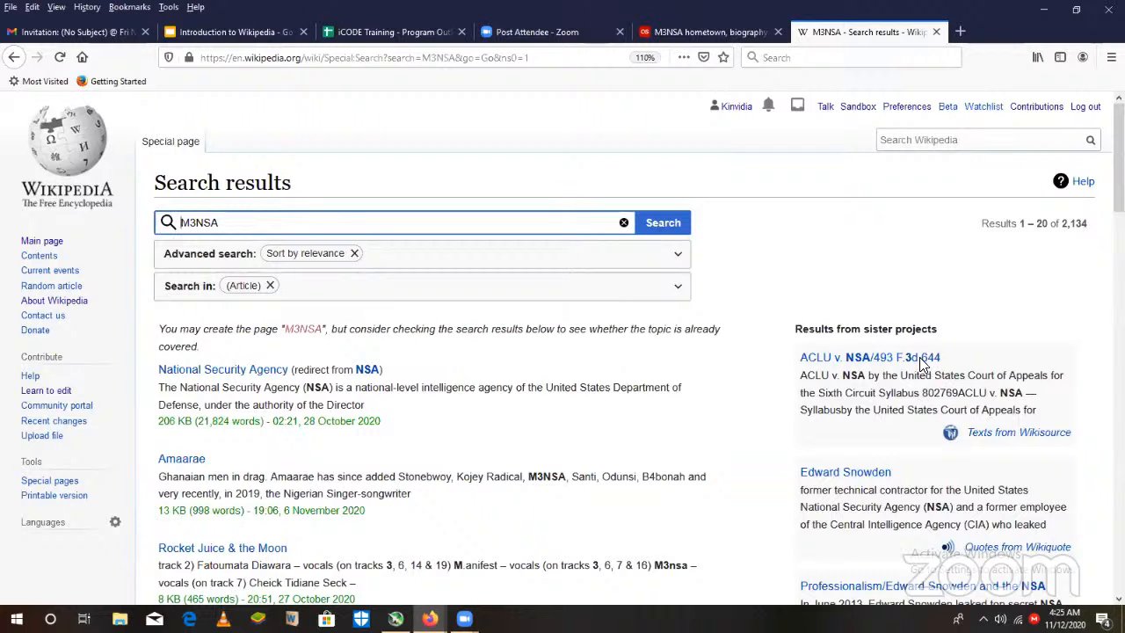
pyautogui.scroll(-8, 923, 365)
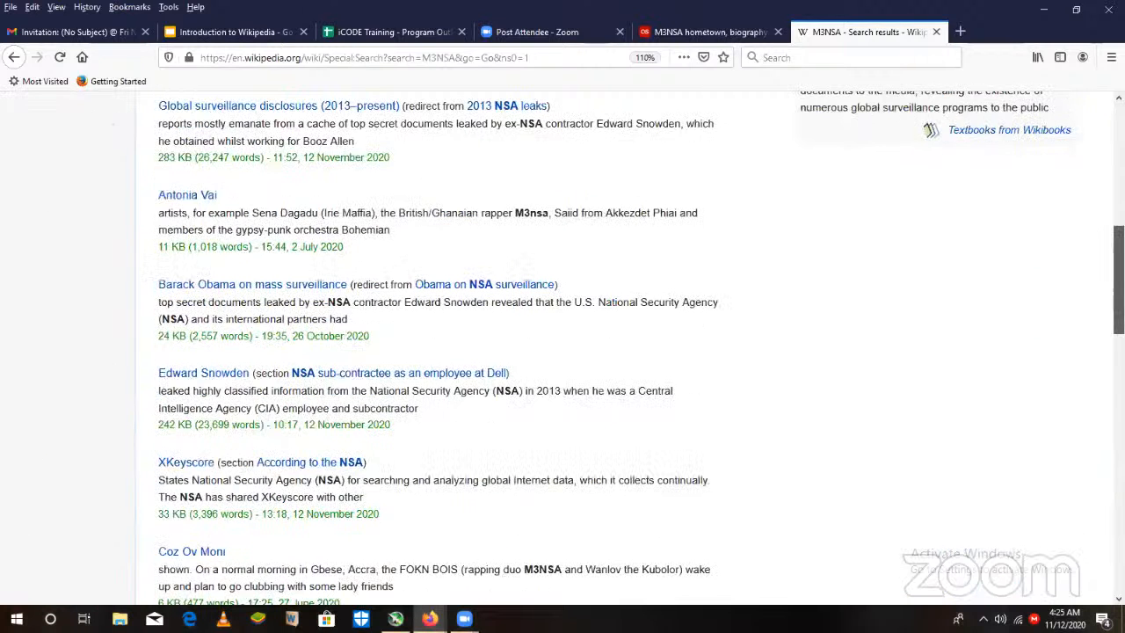
pyautogui.moveTo(1119, 315); pyautogui.dragTo(1119, 157)
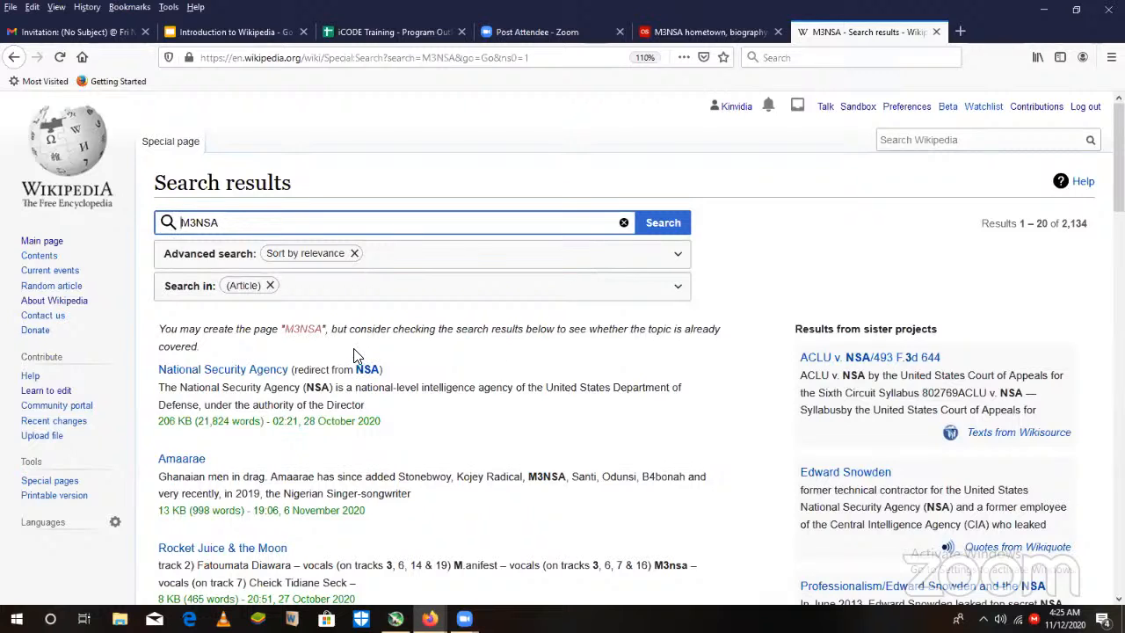
# - Start a new Wikipedia article titled M3NSA from the search results' missing-page link and dismiss the new-article notice
pyautogui.click(304, 330)
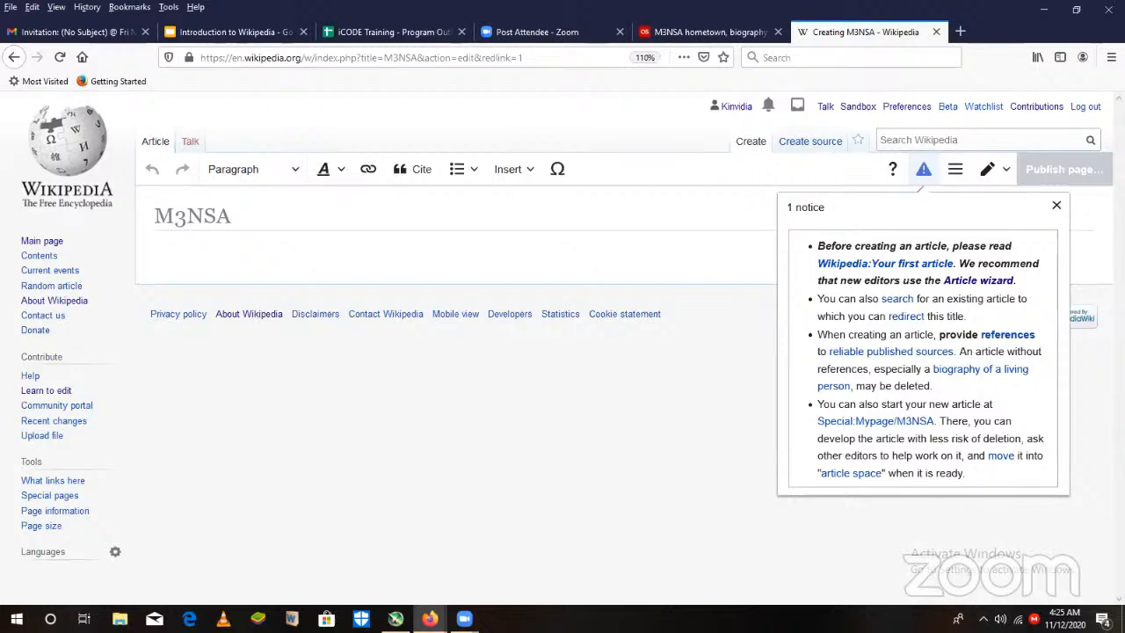
pyautogui.click(1056, 205)
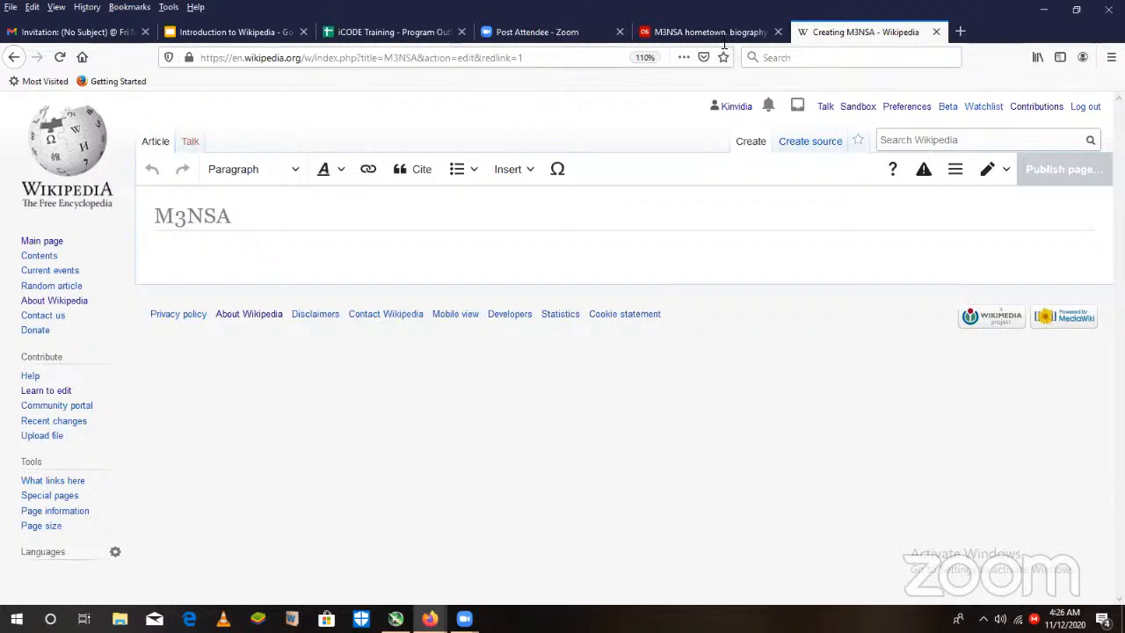
# - Review M3NSA's full biography on the open Last.fm page as source material for the article
pyautogui.click(694, 35)
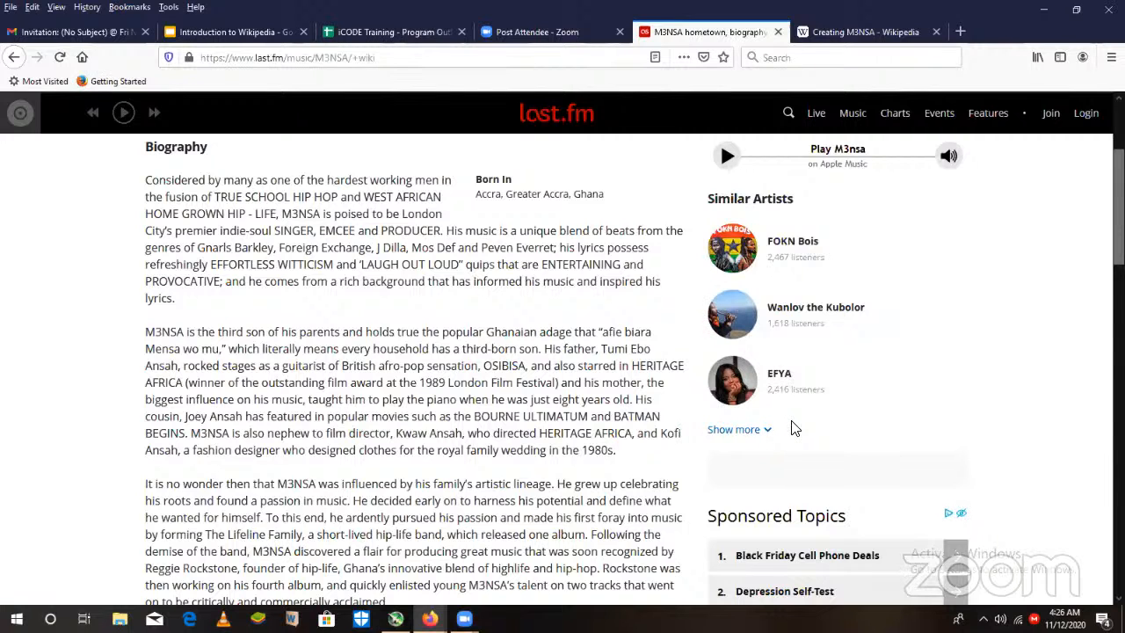
pyautogui.scroll(2, 795, 428)
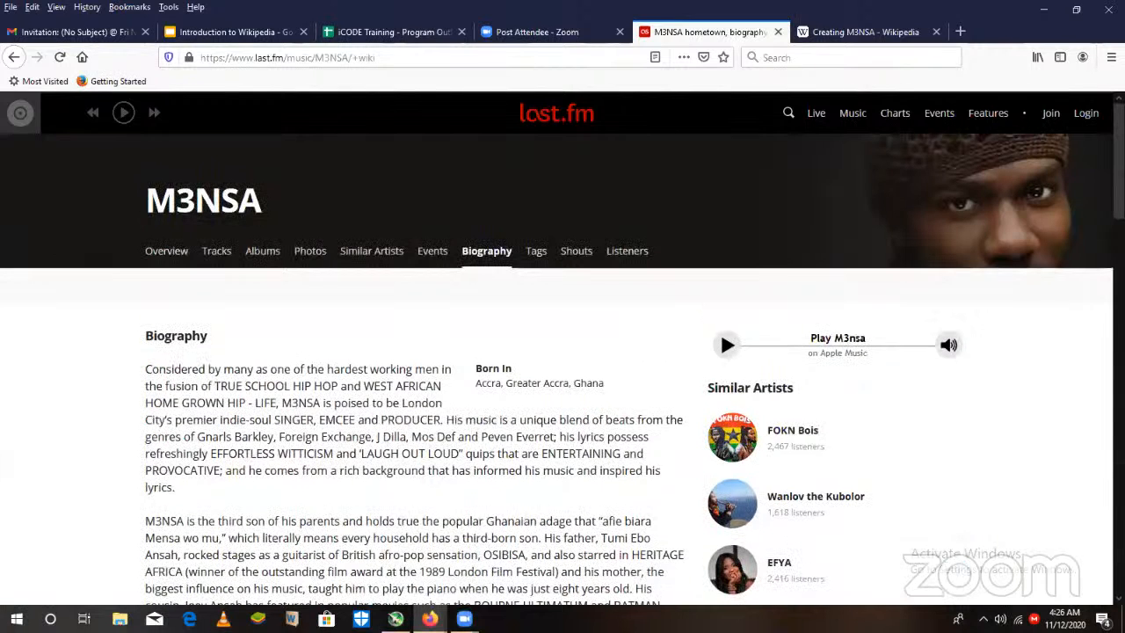
pyautogui.scroll(-3, 562, 369)
pyautogui.scroll(1, 562, 369)
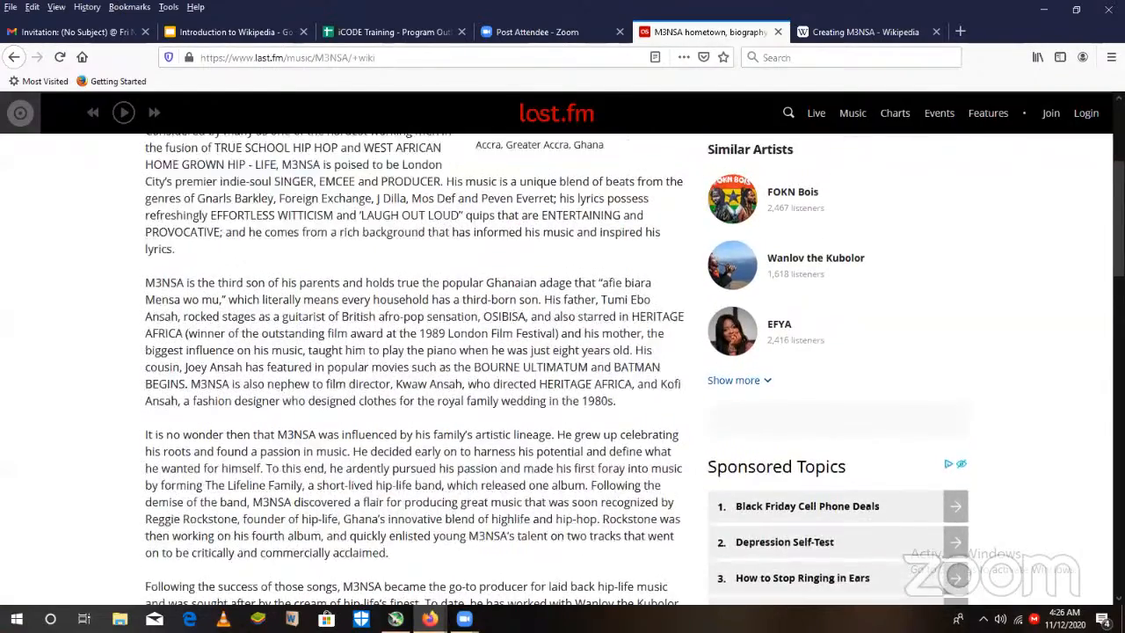
pyautogui.scroll(-1, 562, 369)
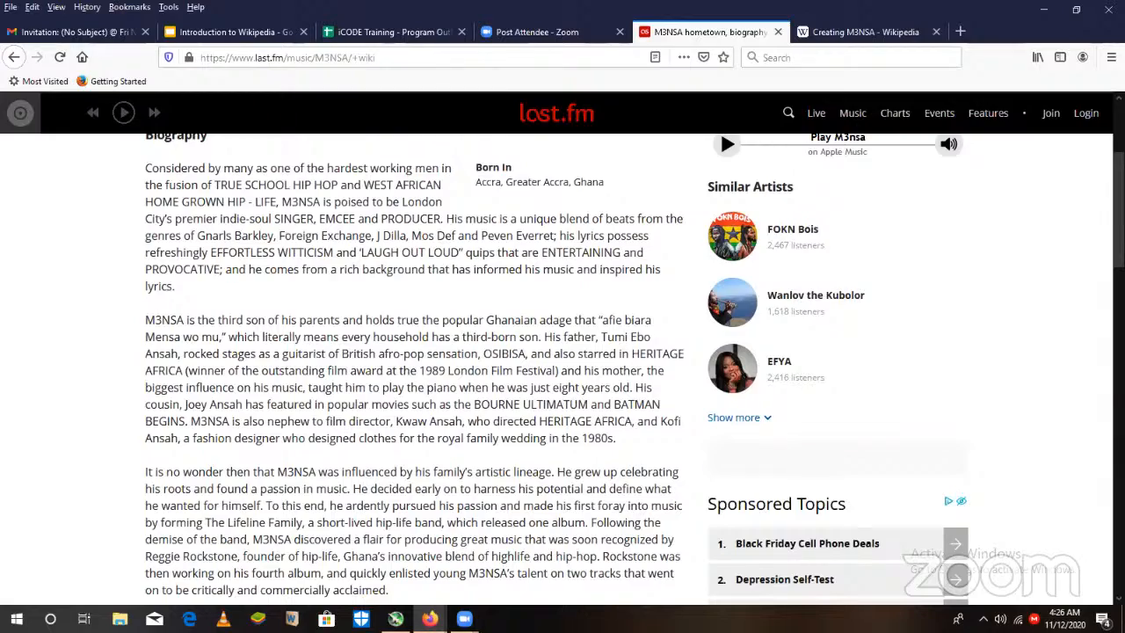
pyautogui.scroll(-5, 562, 369)
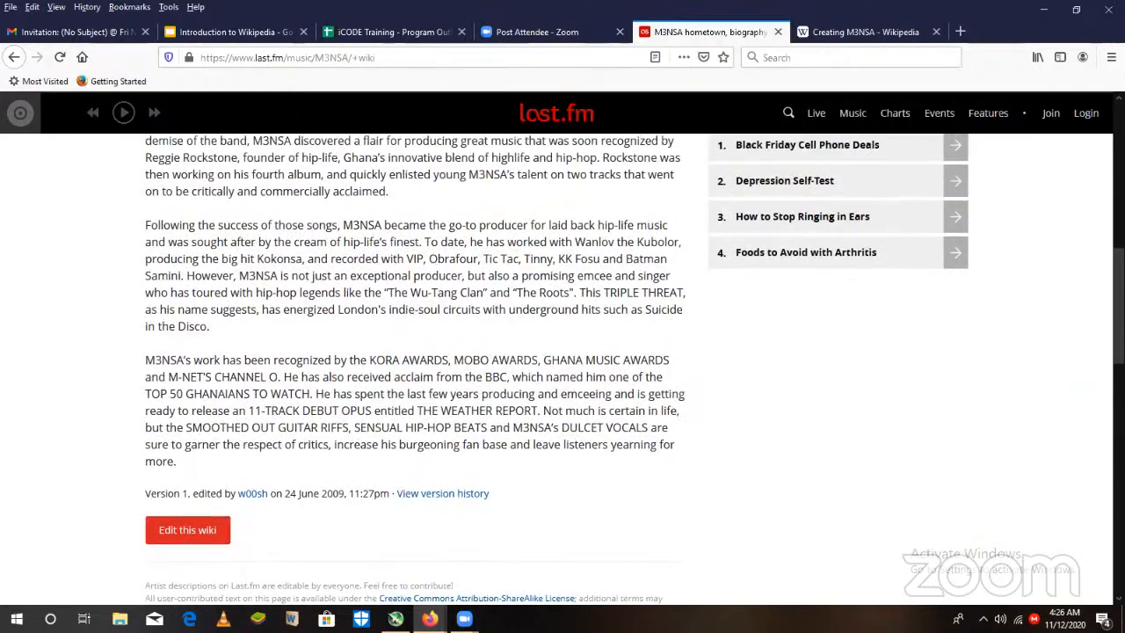
pyautogui.scroll(5, 719, 202)
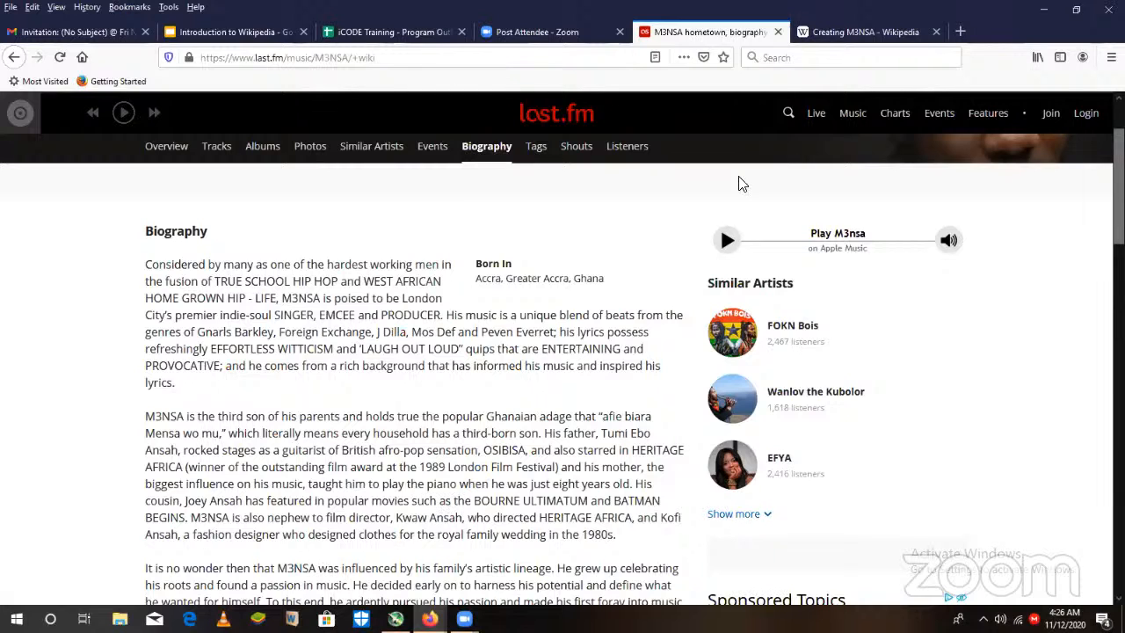
# - Return to the blank M3NSA article and begin its body with "Mensa Ansah best known by his stage name M3NSA is a"
pyautogui.click(885, 33)
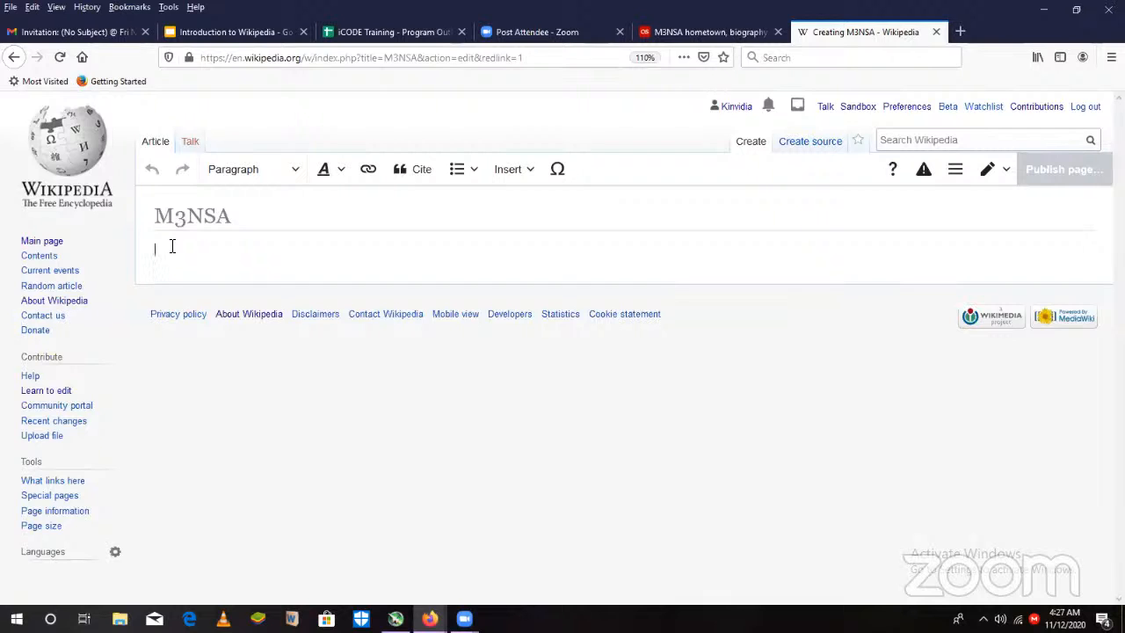
pyautogui.write('M')
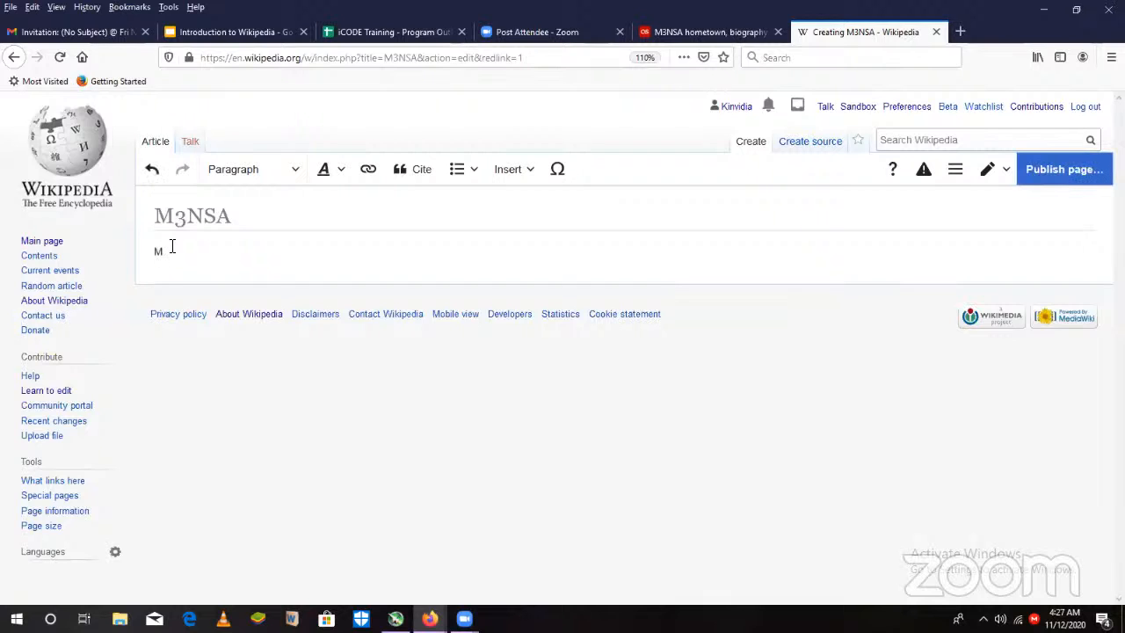
pyautogui.write('ensa Ansah best')
pyautogui.write('known by')
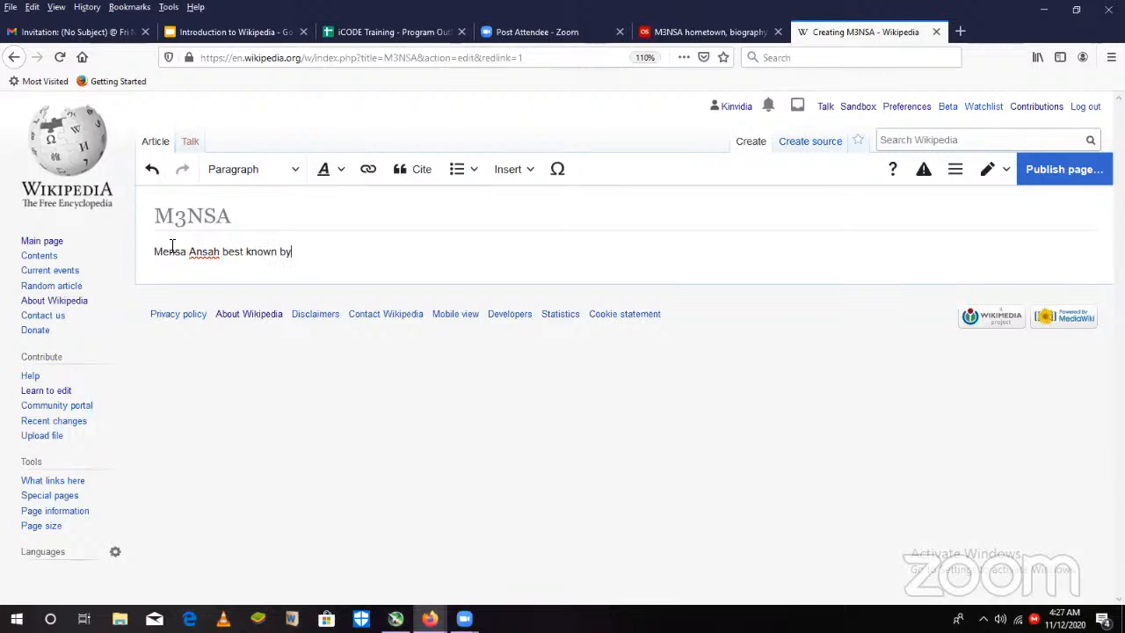
pyautogui.write(' his stage name M3N')
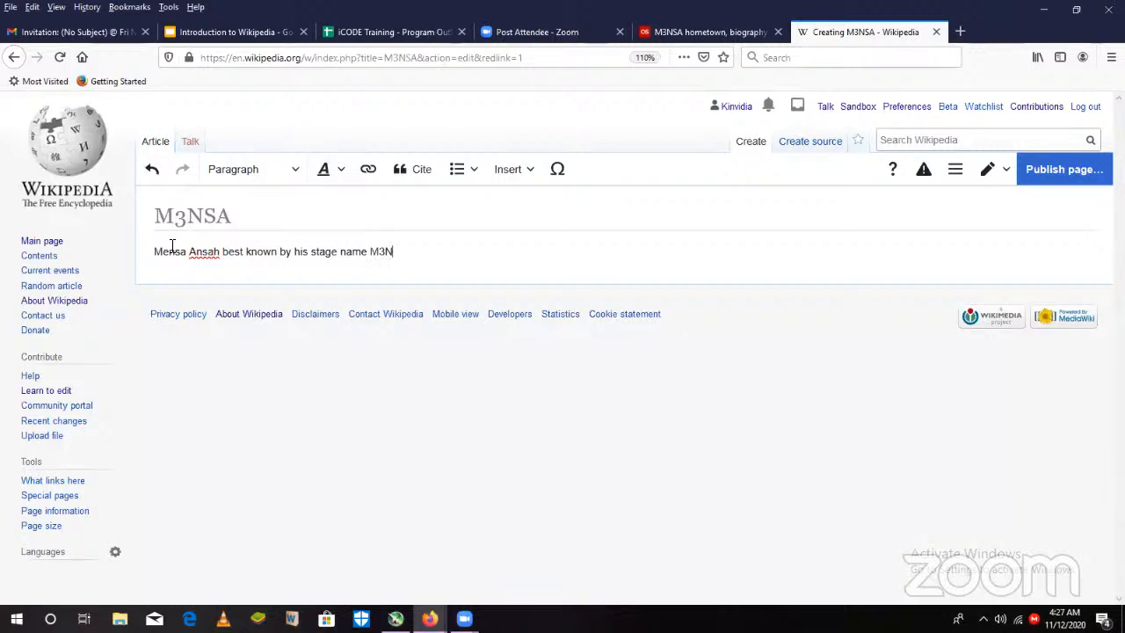
pyautogui.write('SA is a')
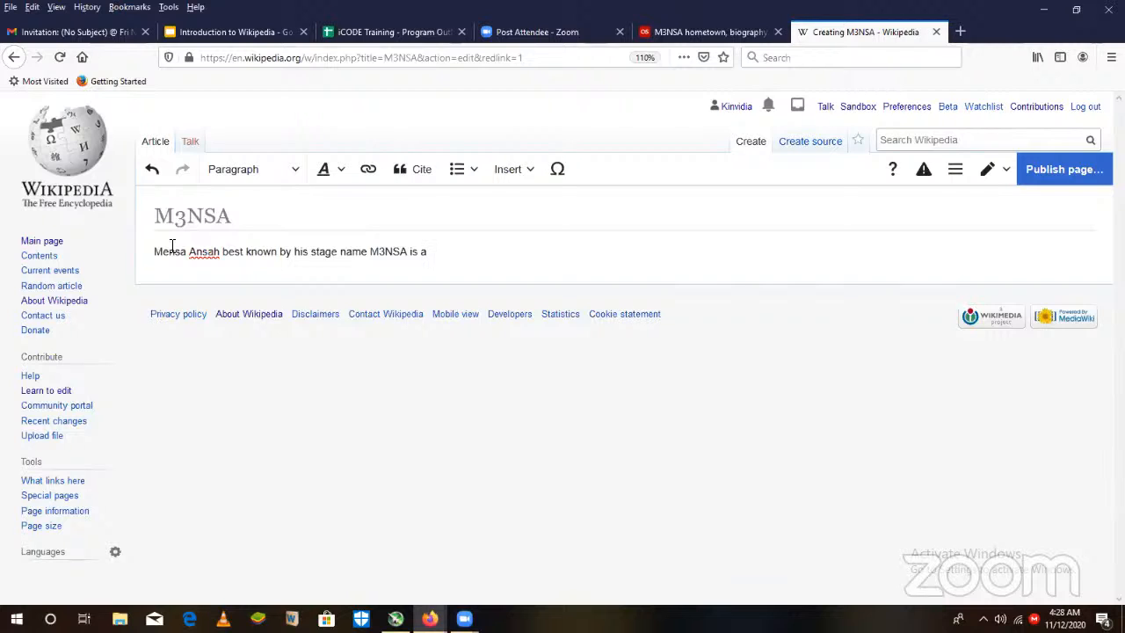
# - Complete the opening sentence with "rapper, a songwriter and a music producer."
pyautogui.write('rapper, a songwriter and a ')
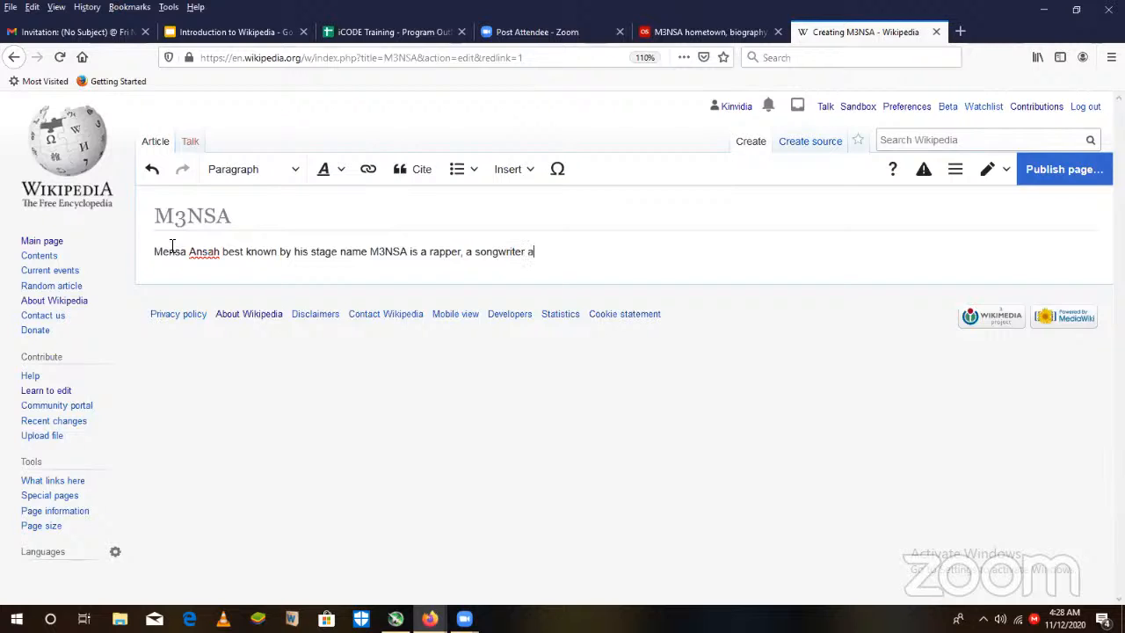
pyautogui.write('music producer.')
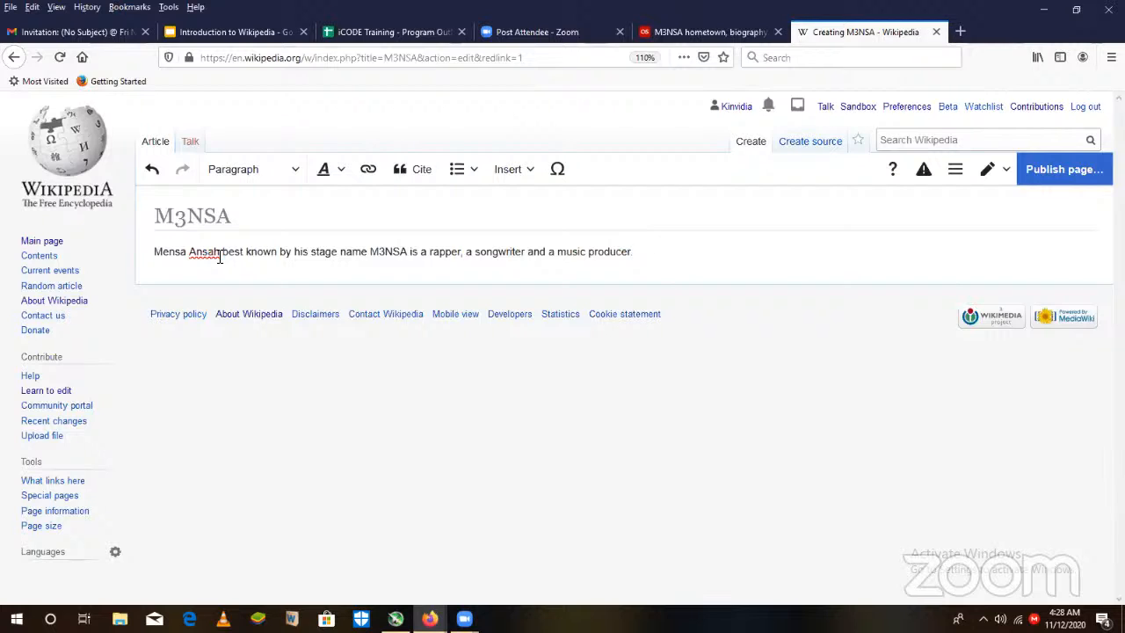
# - Make both the full name Mensa Ansah and the stage name M3NSA bold in the opening sentence
pyautogui.moveTo(220, 253); pyautogui.dragTo(151, 253)
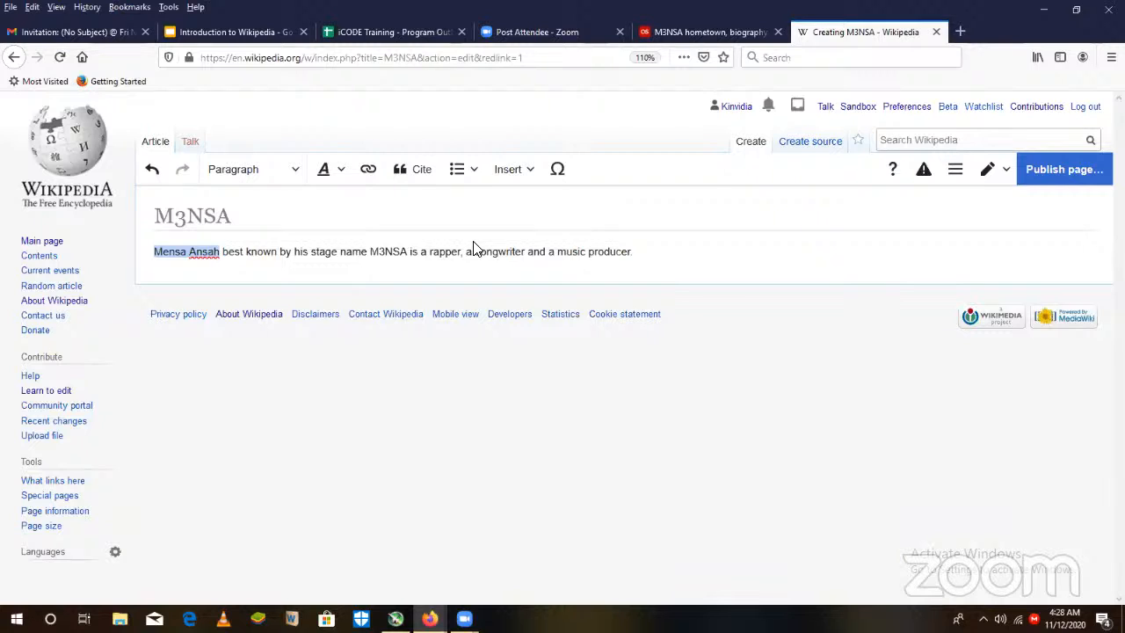
pyautogui.hotkey('ctrl', 'b')
pyautogui.doubleClick(392, 252)
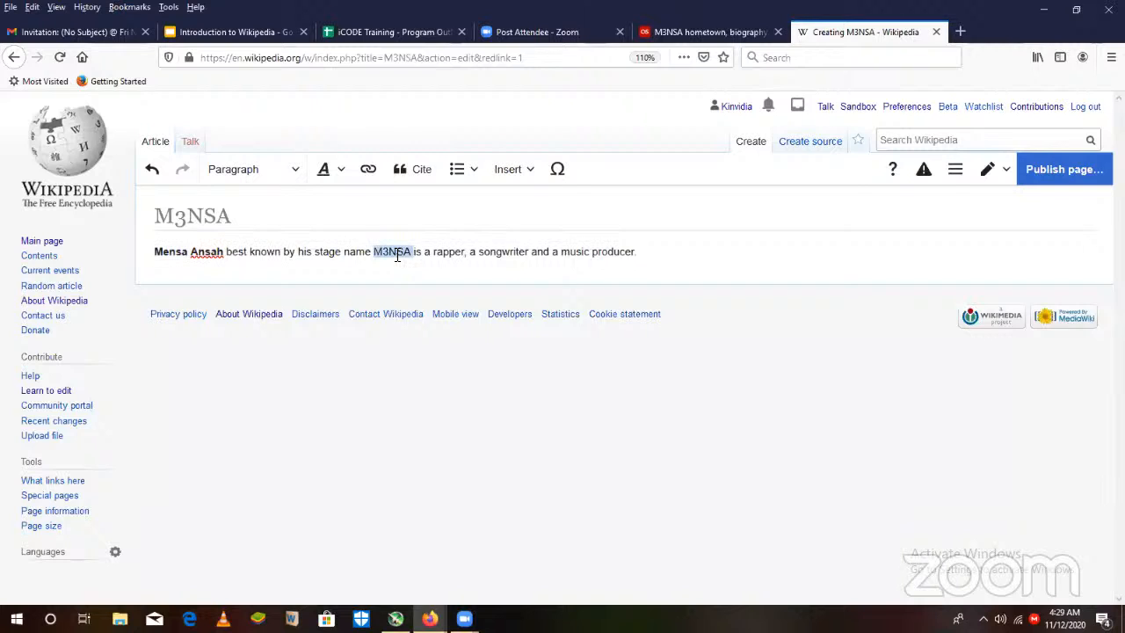
pyautogui.hotkey('ctrl', 'b')
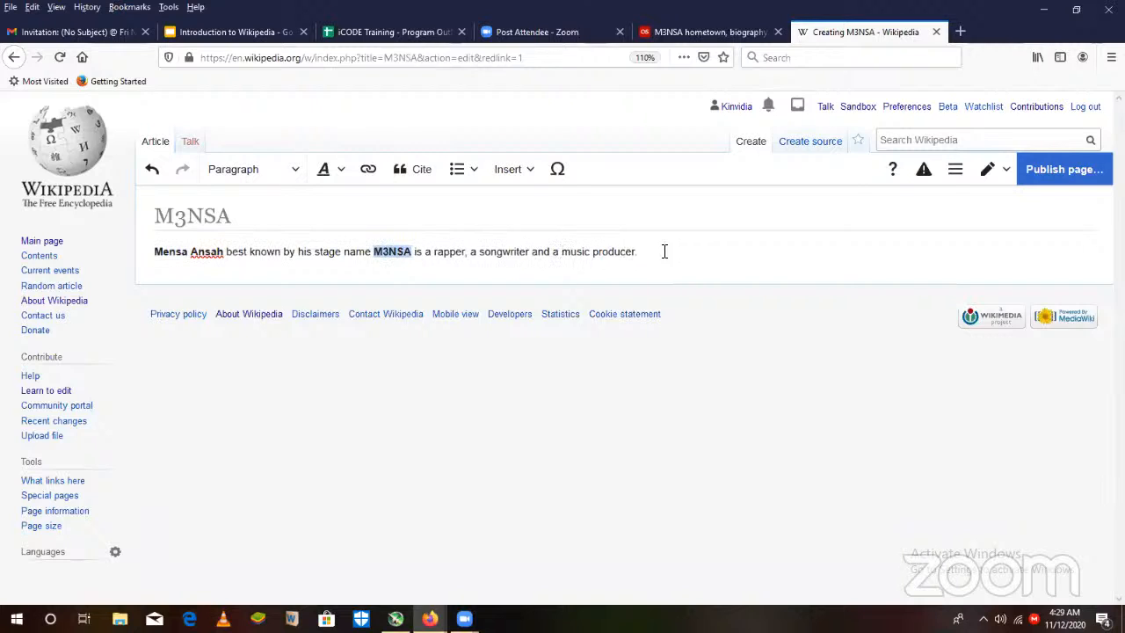
pyautogui.click(653, 255)
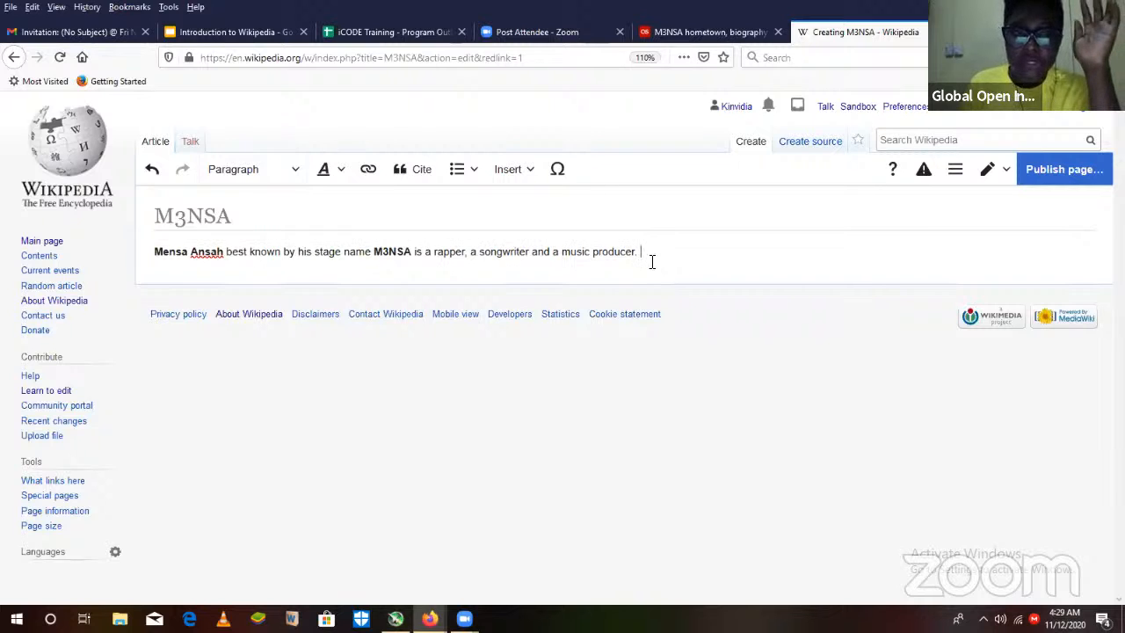
# - Remove the bold formatting from both M3NSA and Mensa Ansah in the opening sentence
pyautogui.doubleClick(396, 256)
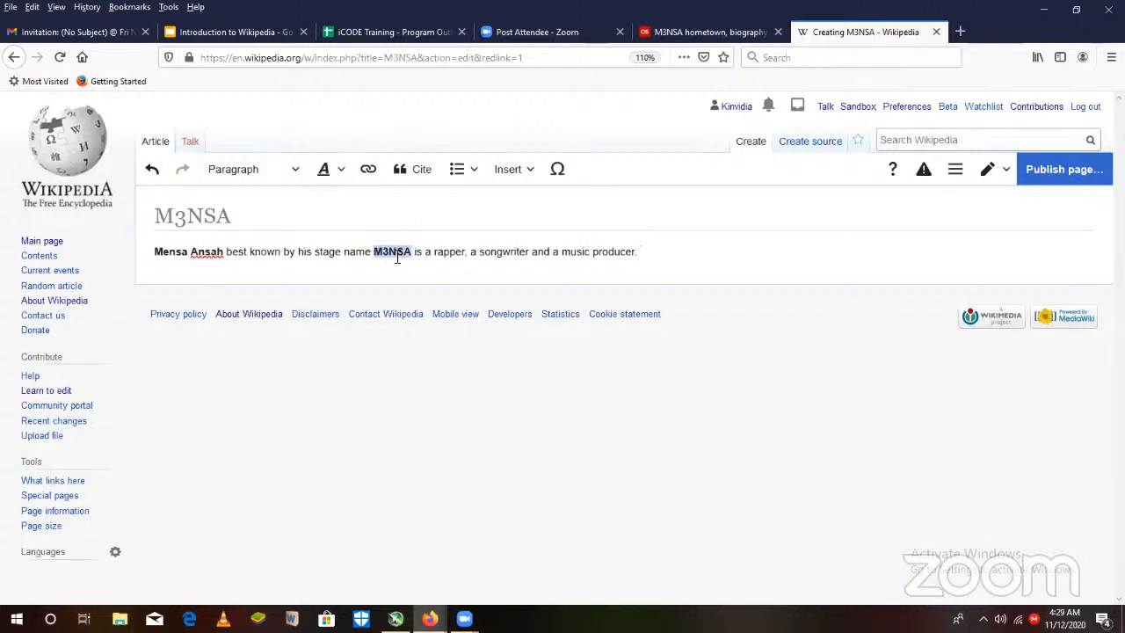
pyautogui.hotkey('ctrl', 'b')
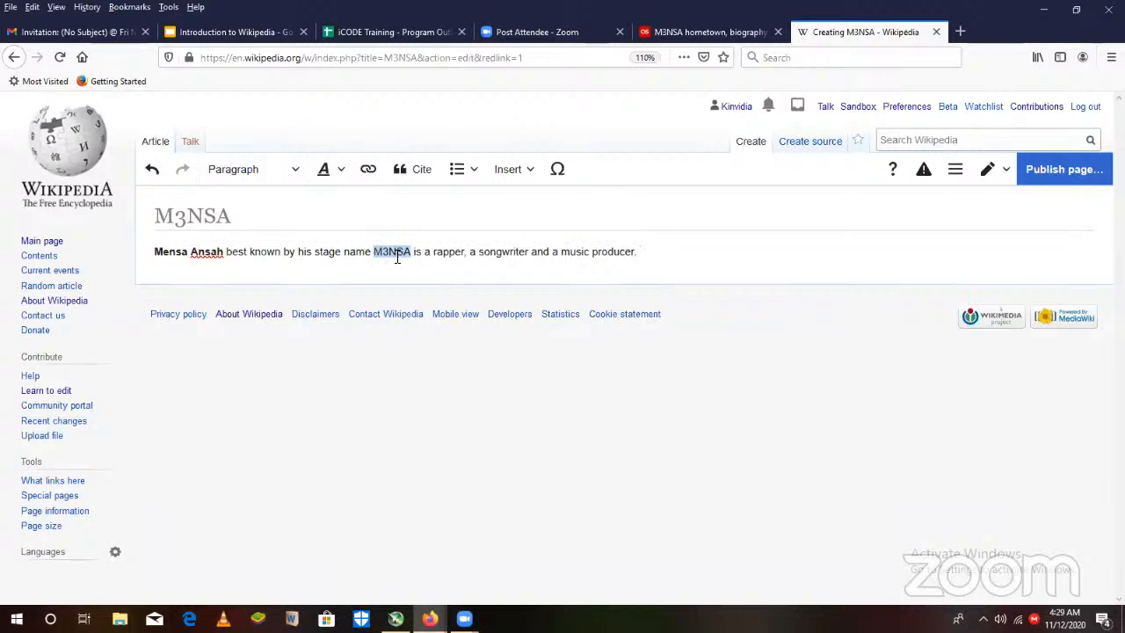
pyautogui.click(648, 251)
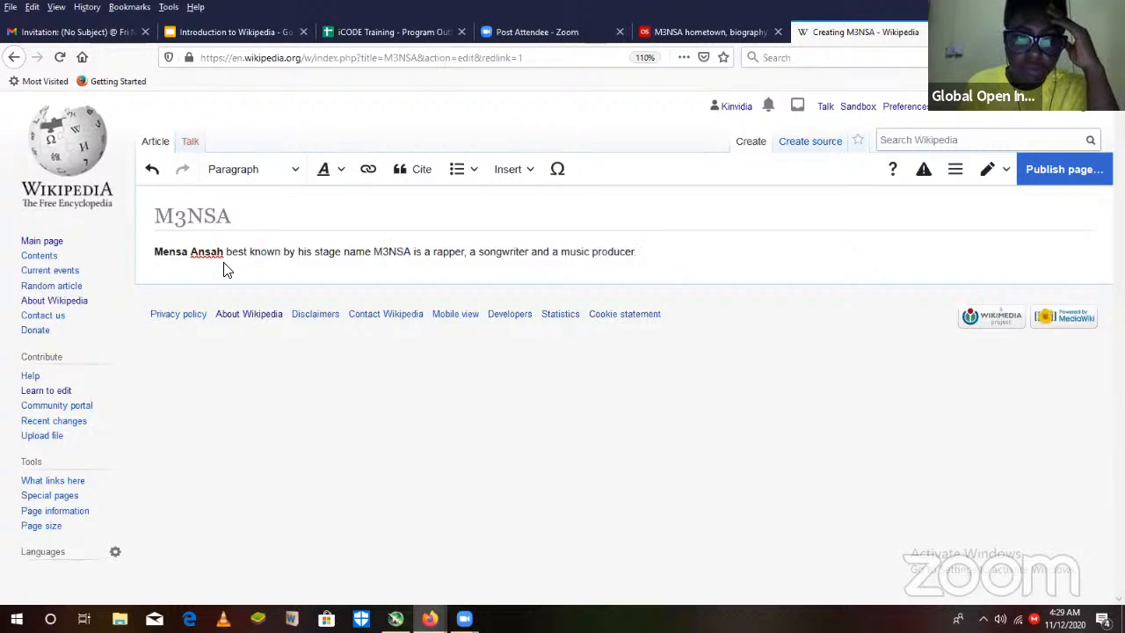
pyautogui.moveTo(225, 263); pyautogui.dragTo(121, 278)
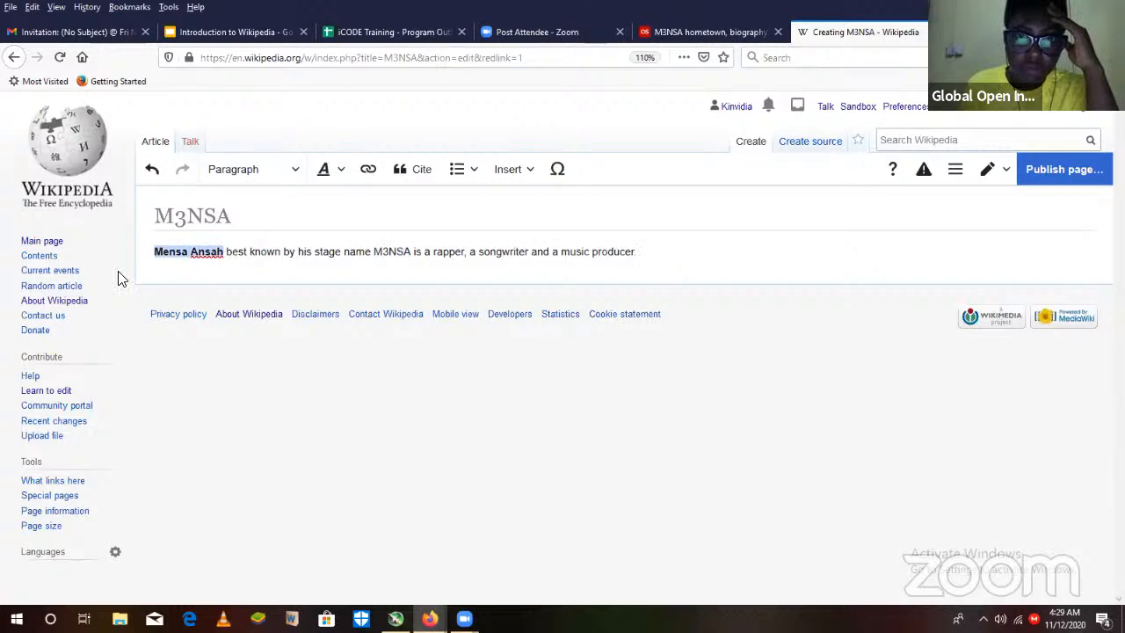
pyautogui.hotkey('ctrl', 'b')
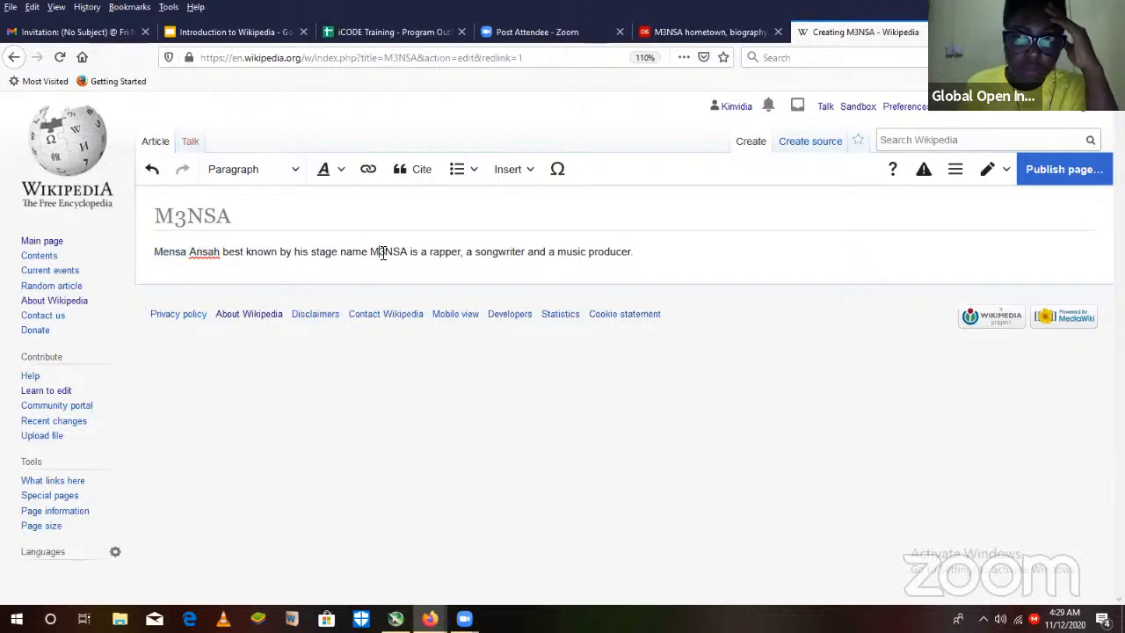
# - Make only the stage name M3NSA bold in the opening sentence and place the text cursor after the sentence
pyautogui.doubleClick(383, 254)
pyautogui.hotkey('ctrl', 'b')
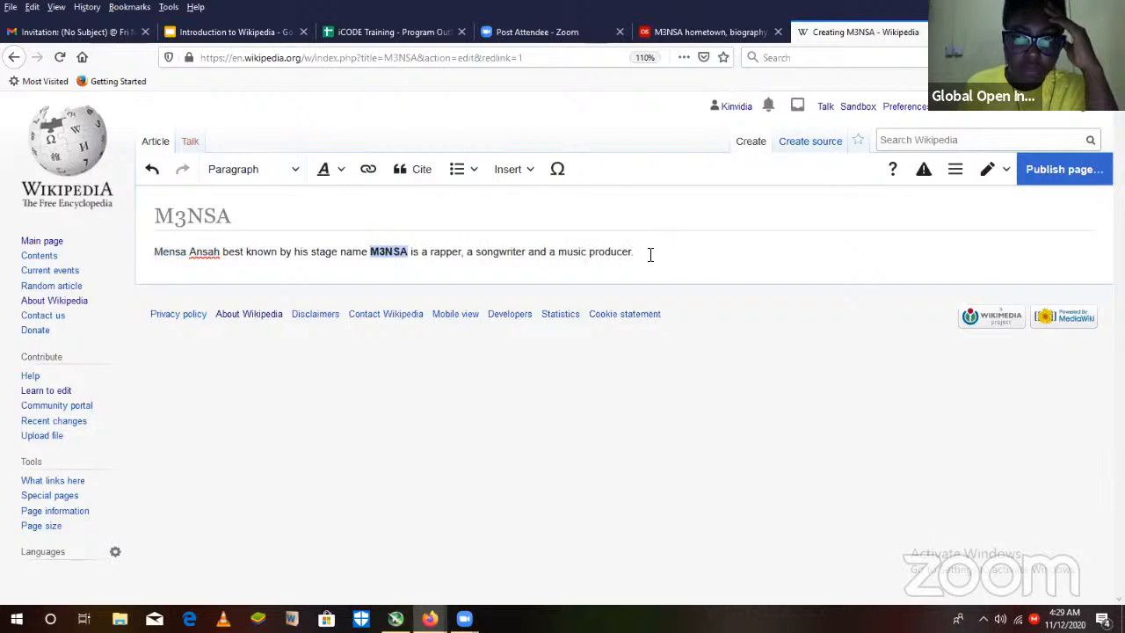
pyautogui.click(650, 254)
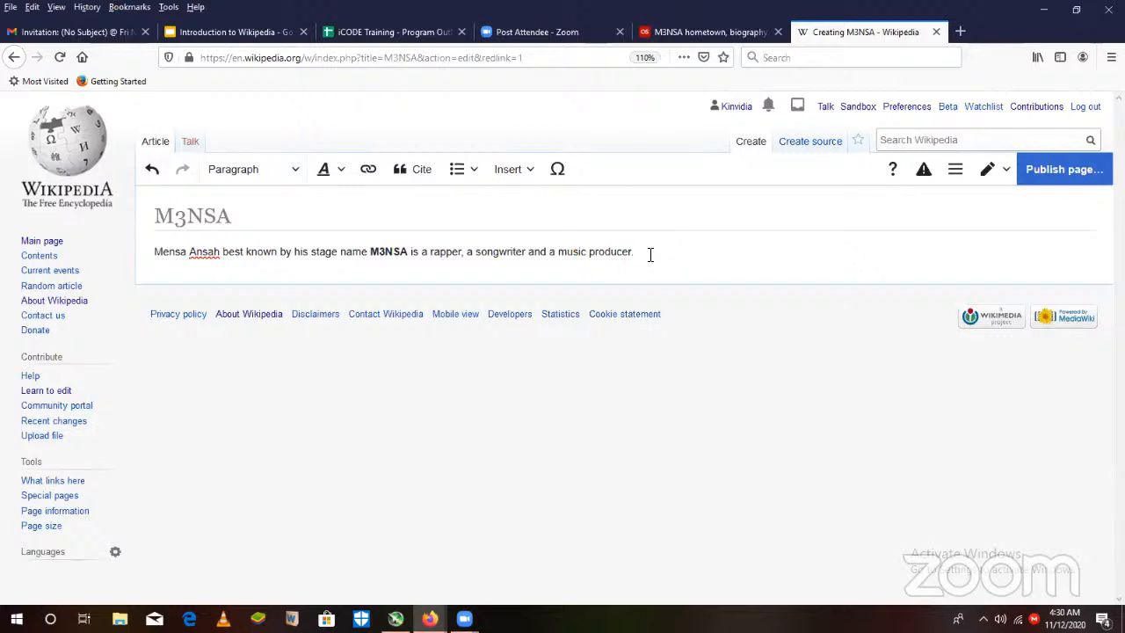
# - Look up "kidi" on the Wikipedia portal in a new browser tab, and close that tab to return to the draft
pyautogui.click(961, 32)
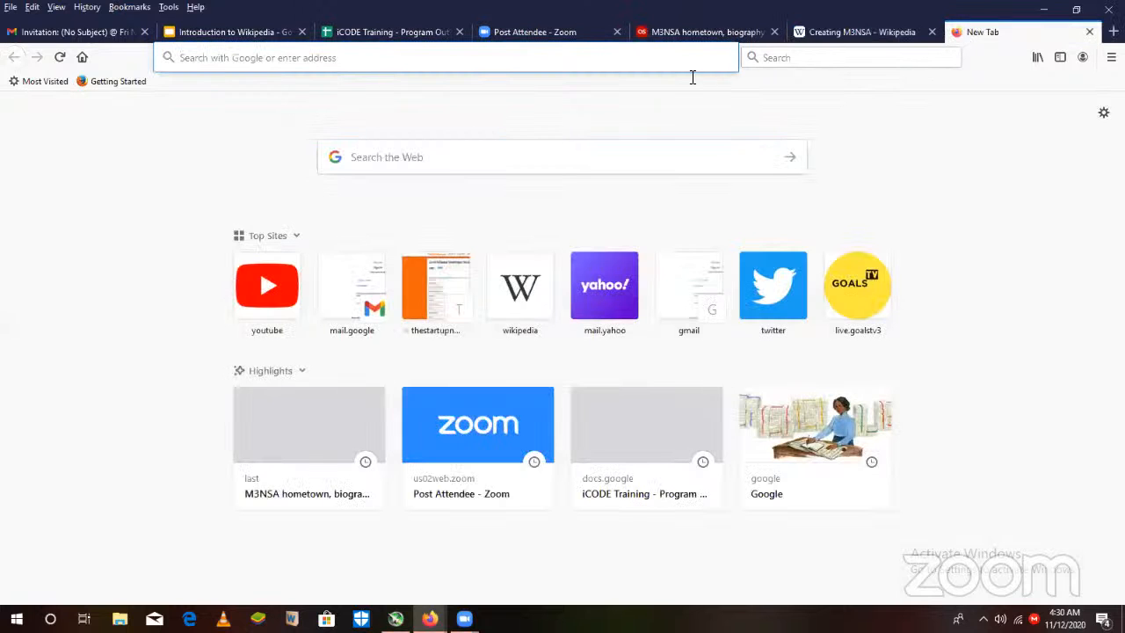
pyautogui.click(516, 301)
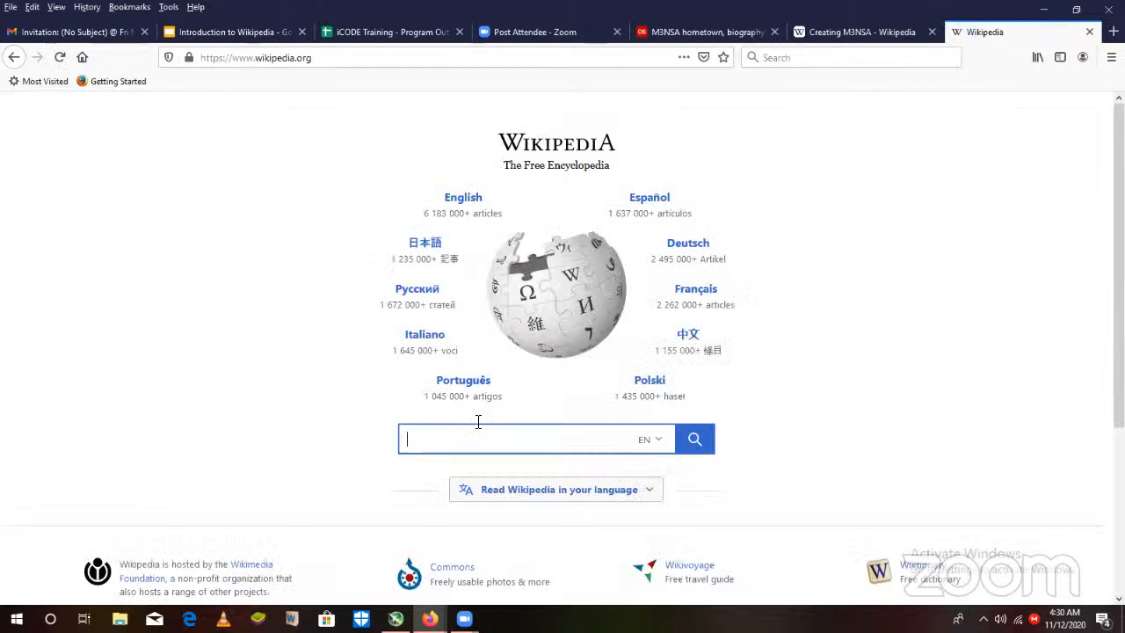
pyautogui.write('kidi')
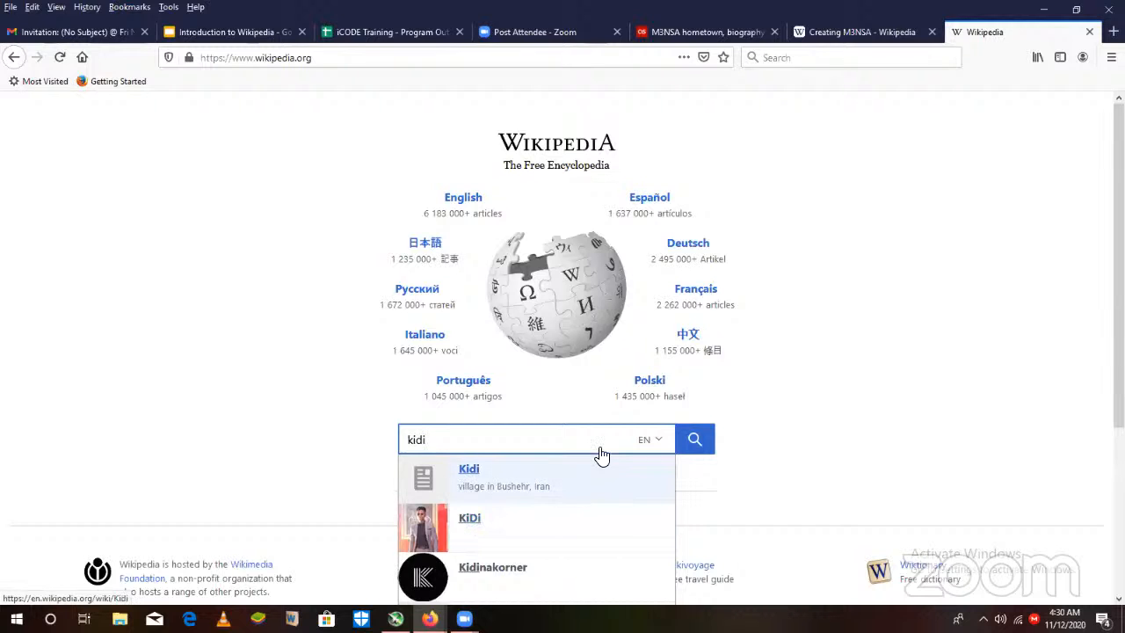
pyautogui.click(1090, 32)
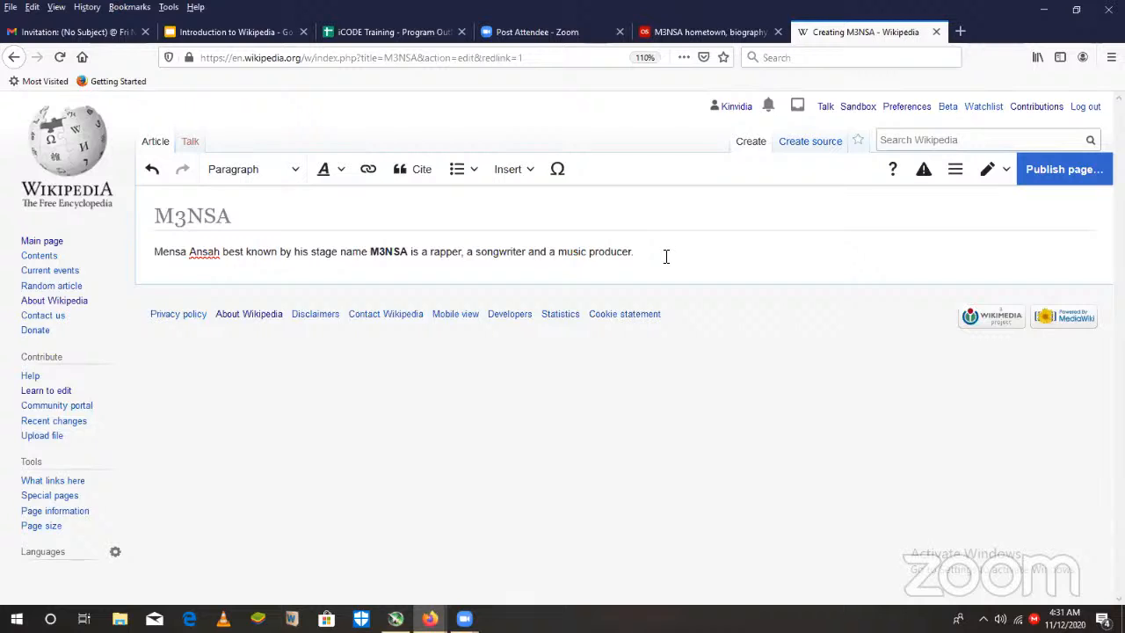
# - Add a second sentence to the article starting "He is best known for being a part of the"
pyautogui.write('H')
pyautogui.write('e is rest known for being a ')
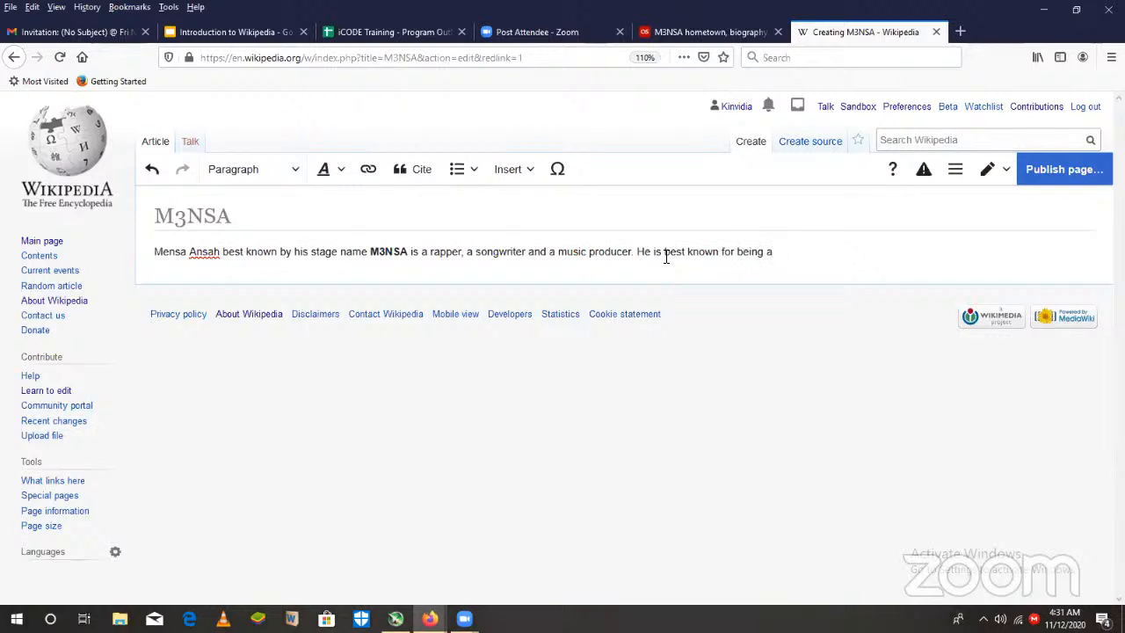
pyautogui.write('part of the')
# - Replace the word "part" with "member" in the second sentence and return to the end of the text
pyautogui.doubleClick(784, 255)
pyautogui.write('member')
pyautogui.press('End')
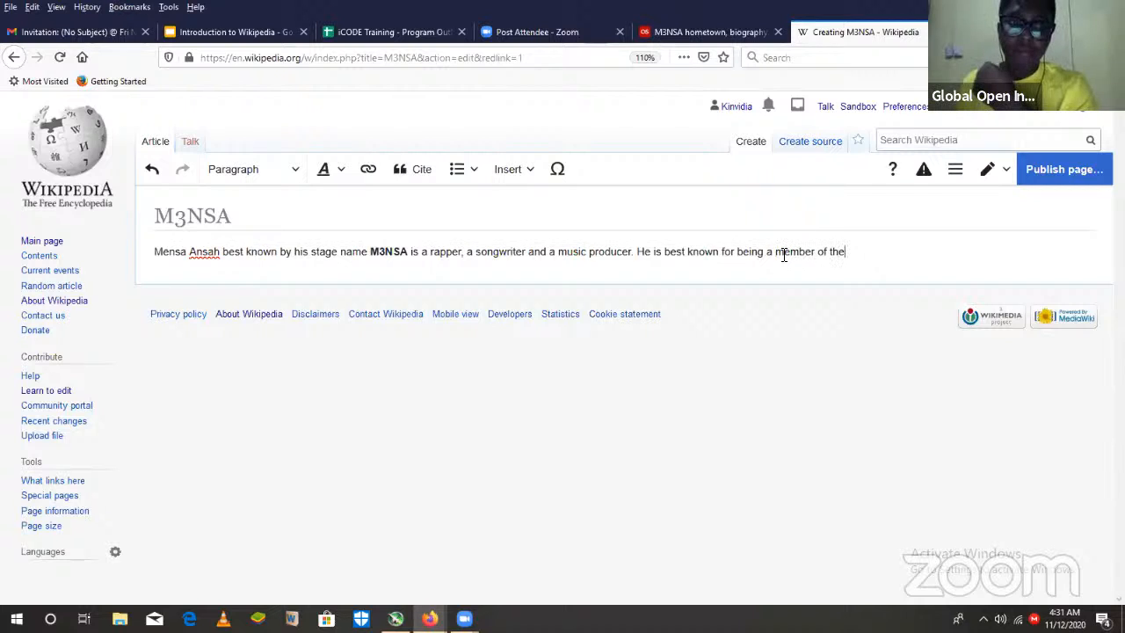
# - Continue the second sentence with "FOKN BOIS duo, alongside fellow rapper"
pyautogui.write('F')
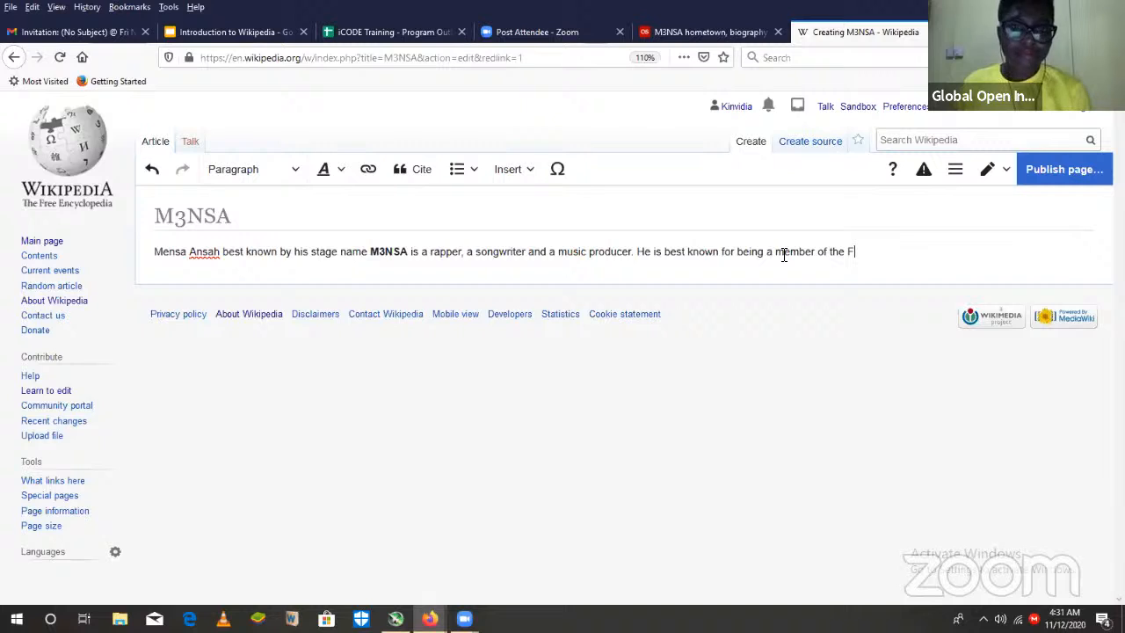
pyautogui.write('OKN')
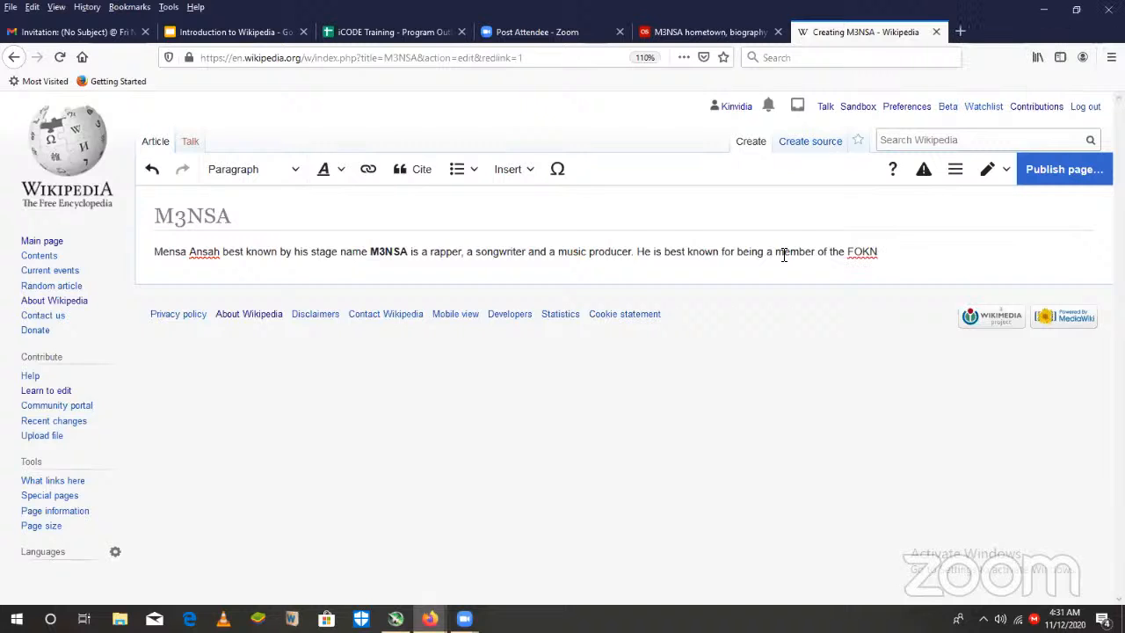
pyautogui.write(' BOIS d')
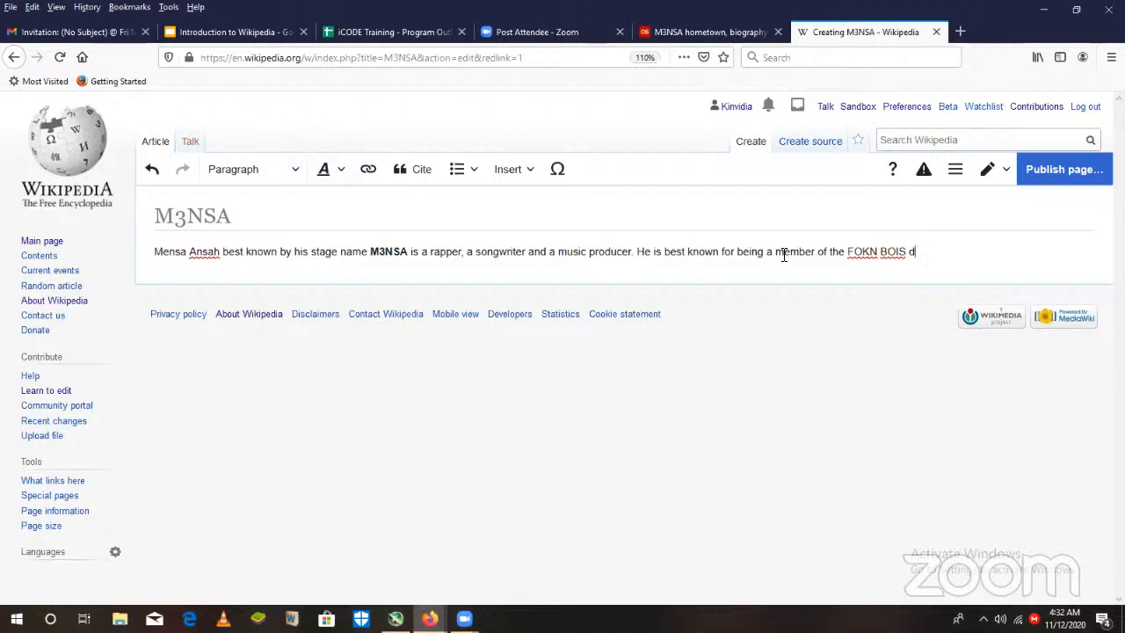
pyautogui.write('uo, alongside fellow rapper')
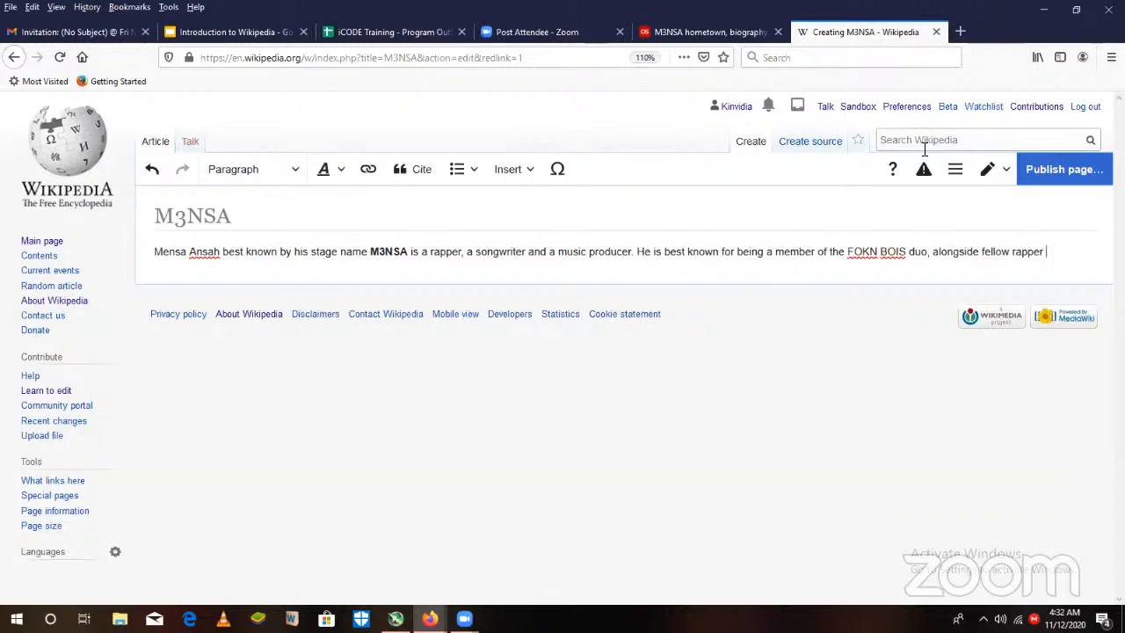
# - Finish the second sentence with the fellow rapper's stage name "Wanluv the Kobolor" and a full stop
pyautogui.write('Wanlov the Kob')
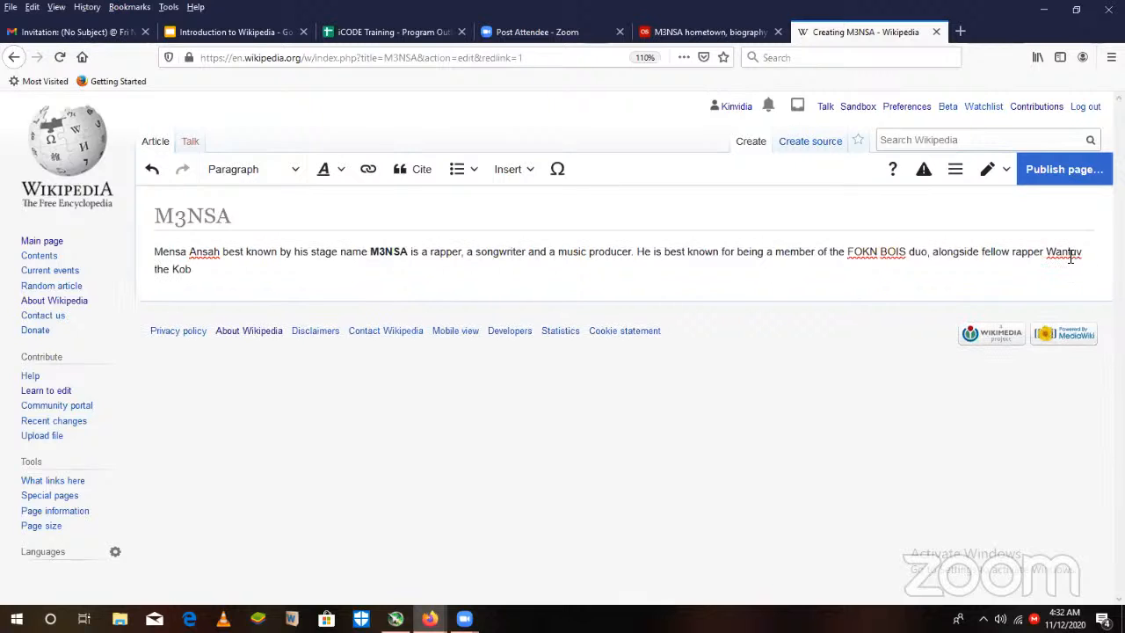
pyautogui.write('olor.')
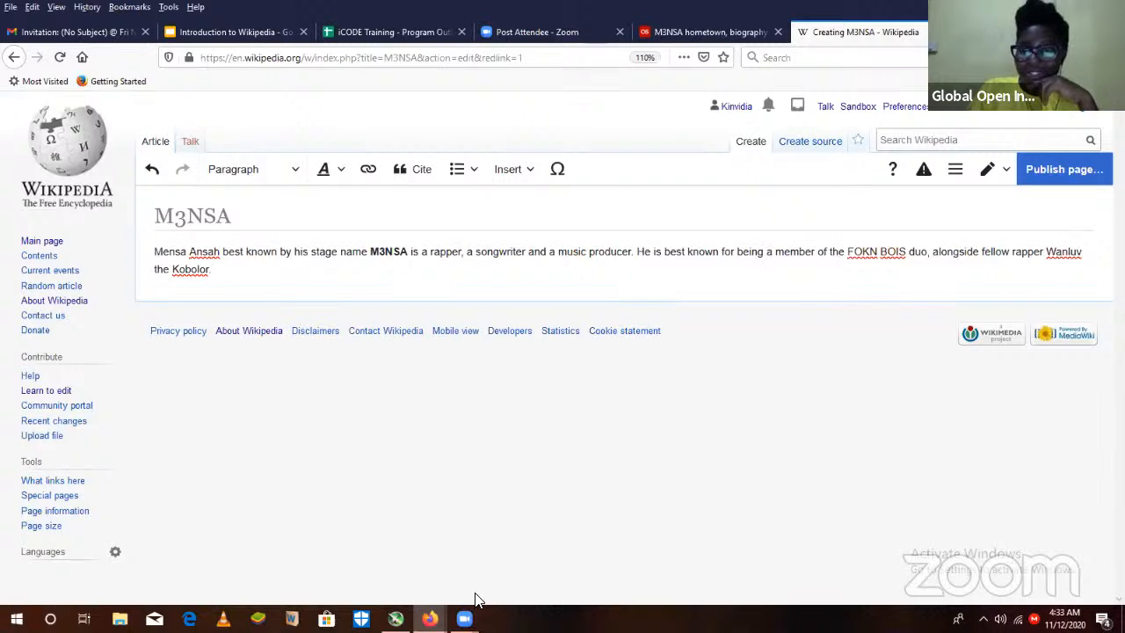
pyautogui.click(463, 619)
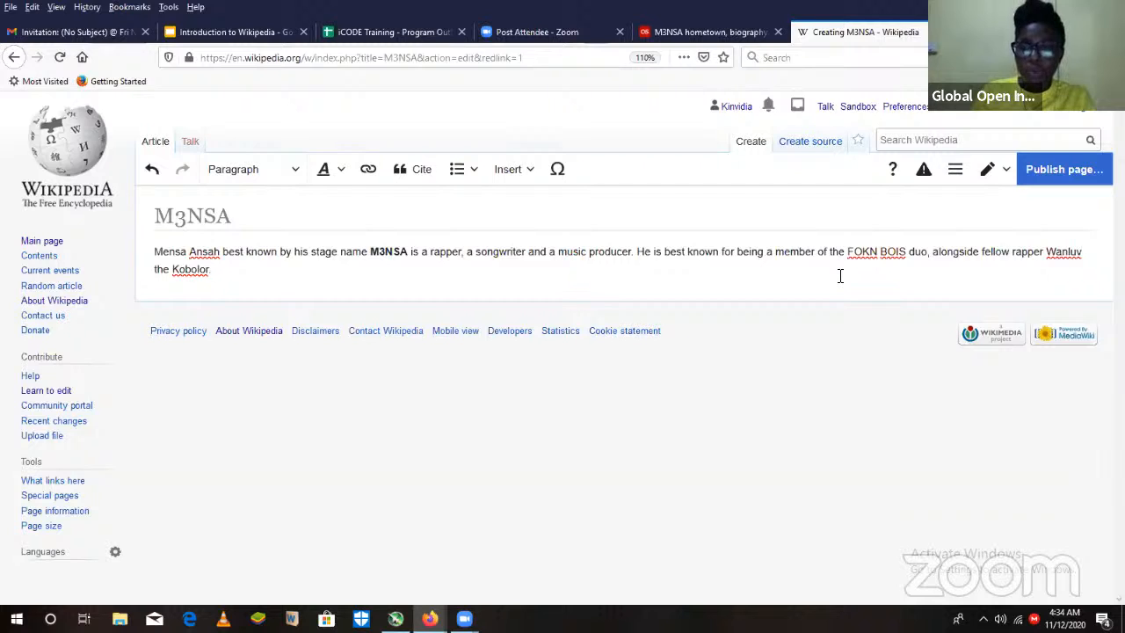
pyautogui.write('.')
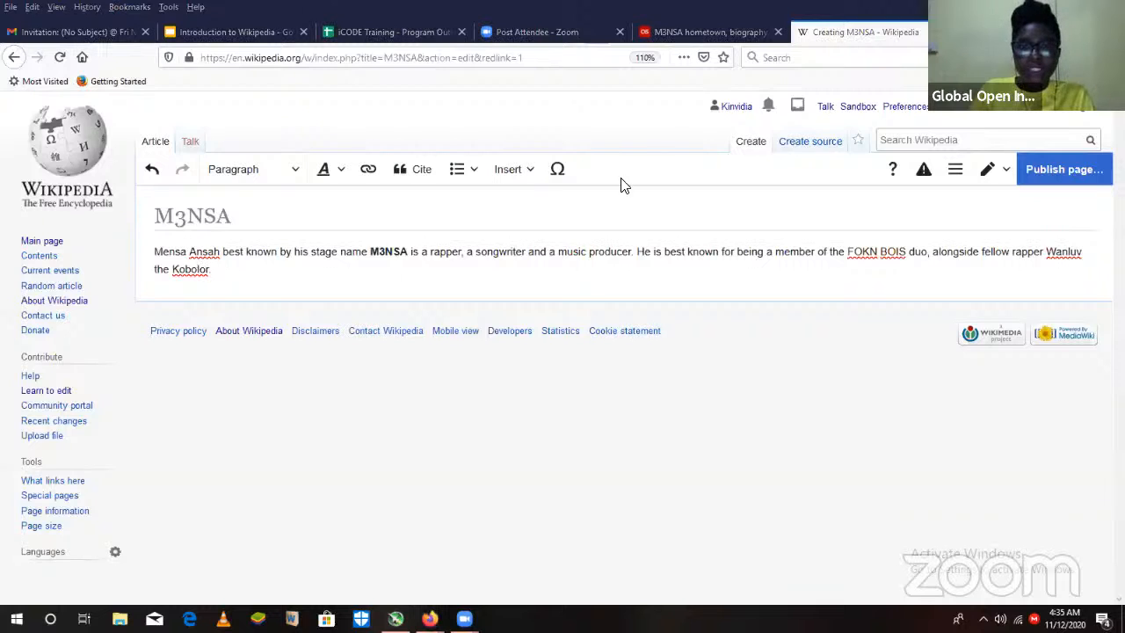
# - Replace the word "best" with "well" in the second sentence
pyautogui.doubleClick(677, 256)
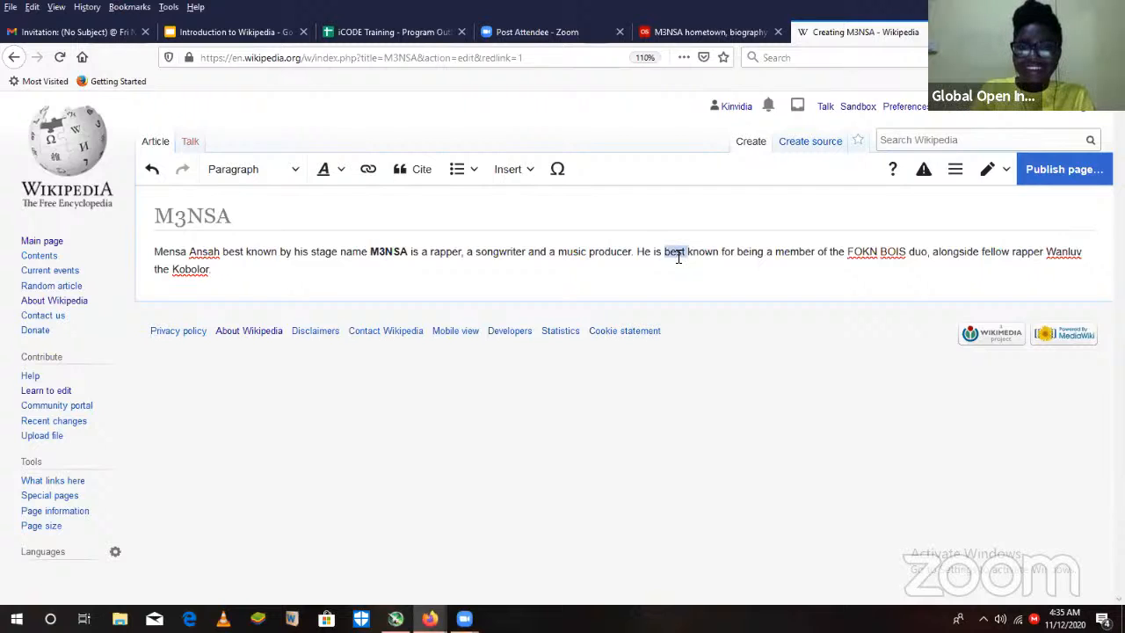
pyautogui.write('well')
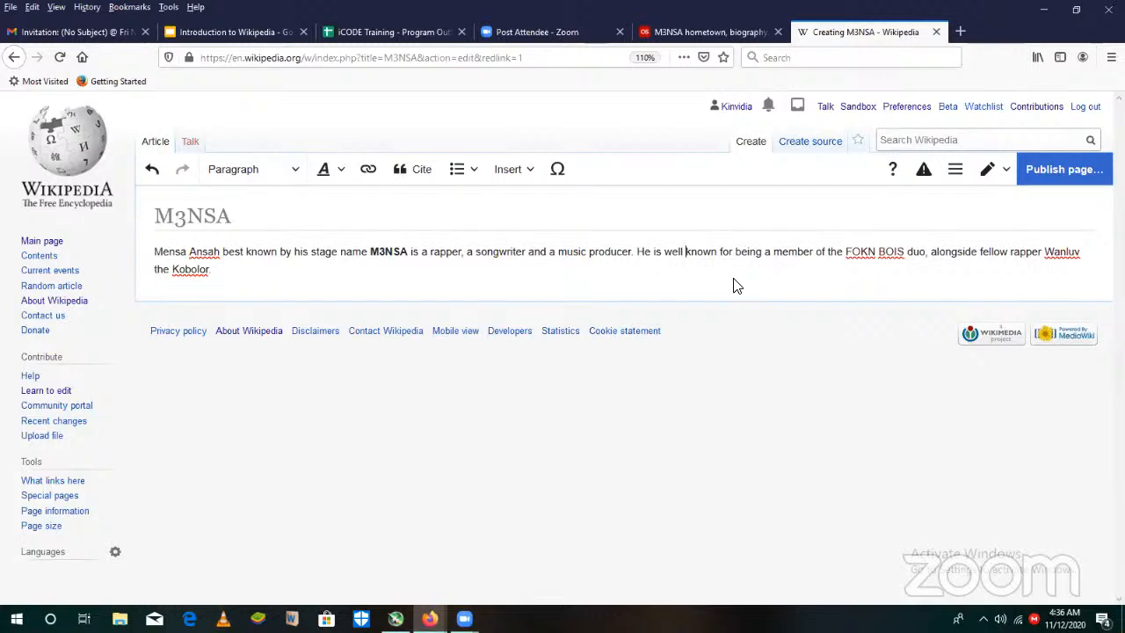
# - Add an empty paragraph below the introduction and delete "is well known for being" from the second sentence
pyautogui.click(225, 272)
pyautogui.press('Return')
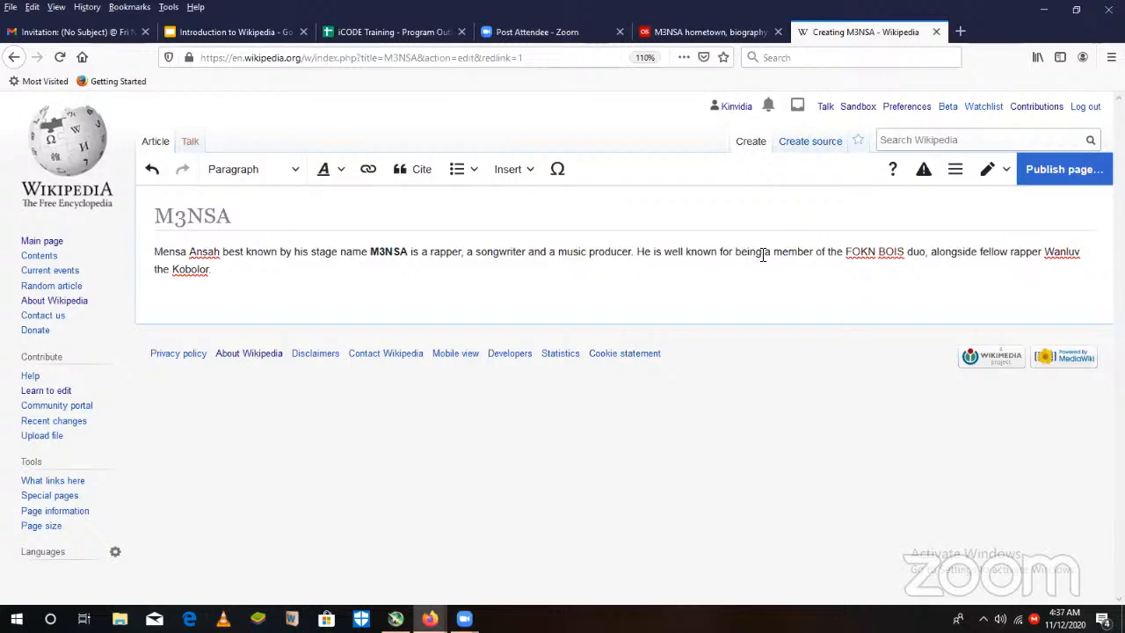
pyautogui.moveTo(763, 253); pyautogui.dragTo(652, 253)
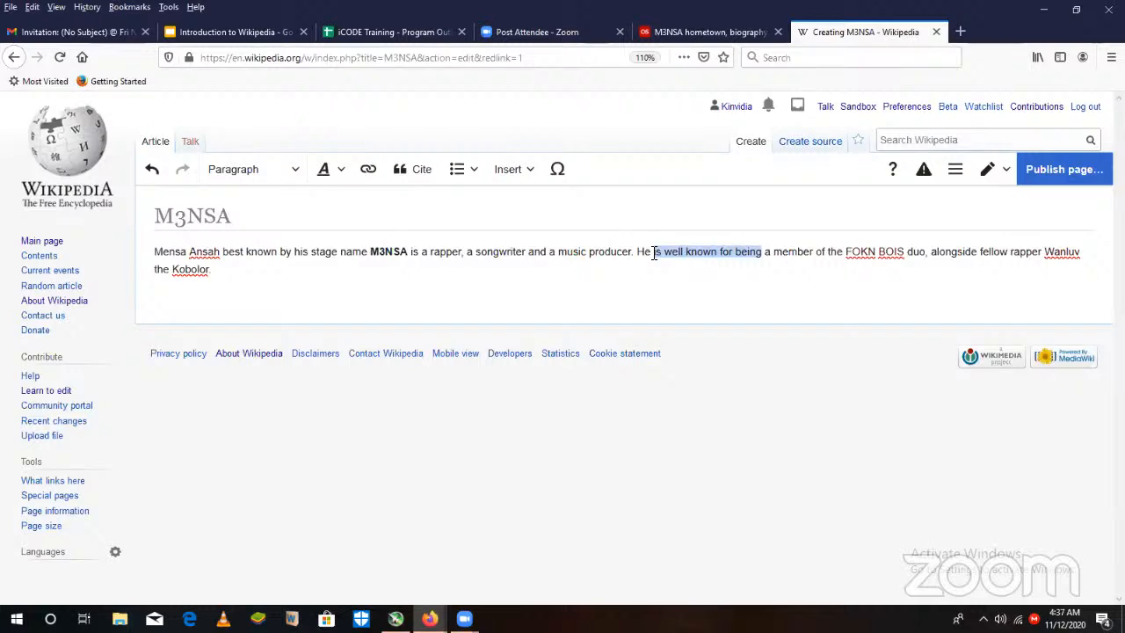
pyautogui.press('BackSpace')
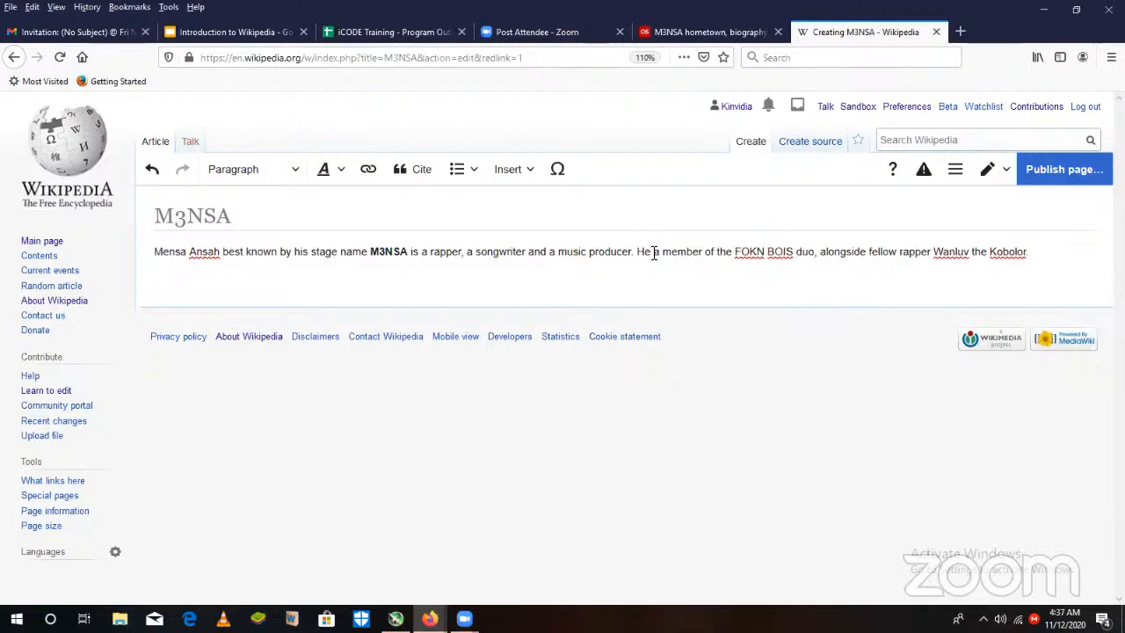
pyautogui.click(1037, 252)
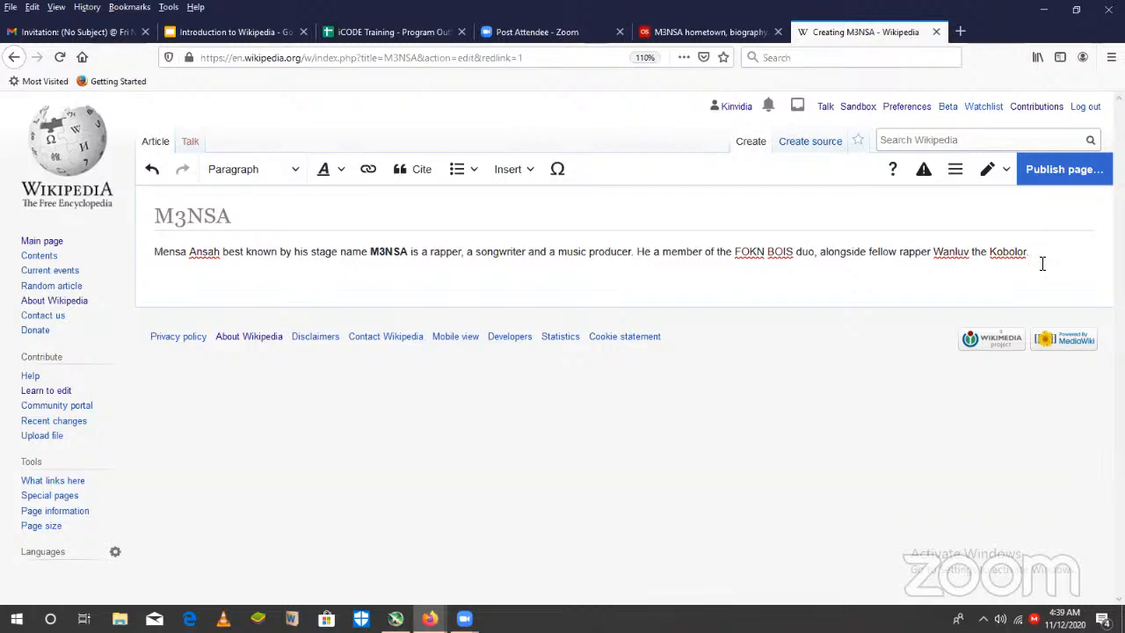
# - End the introduction with a full stop and add a section below it with the Heading style titled "Early life"
pyautogui.write('.')
pyautogui.press('Return')
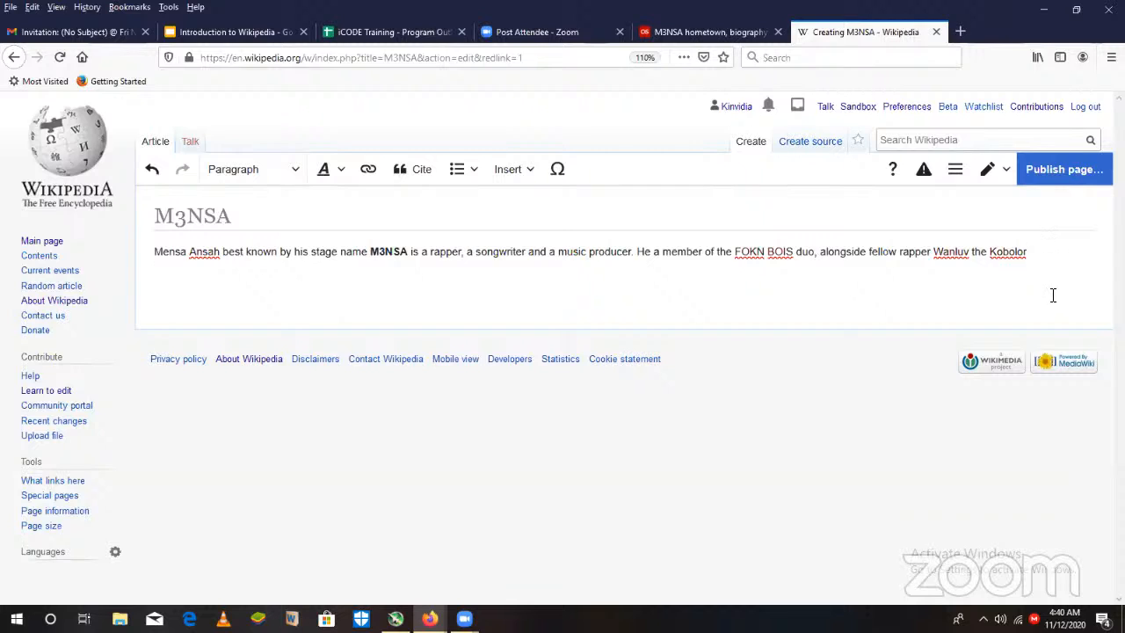
pyautogui.press('Return')
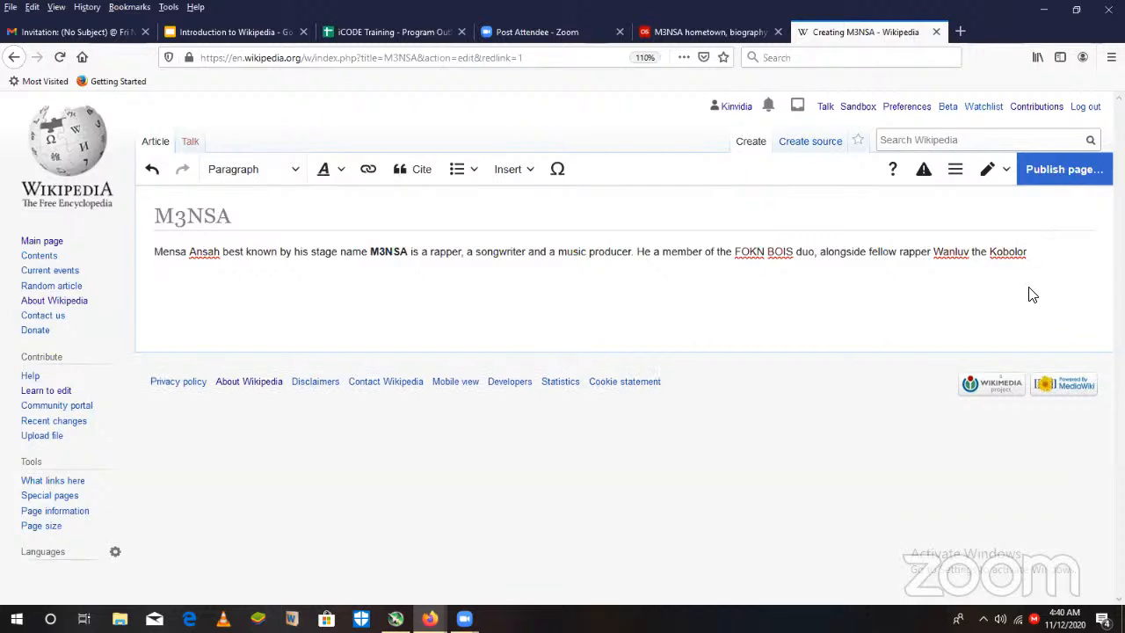
pyautogui.click(297, 170)
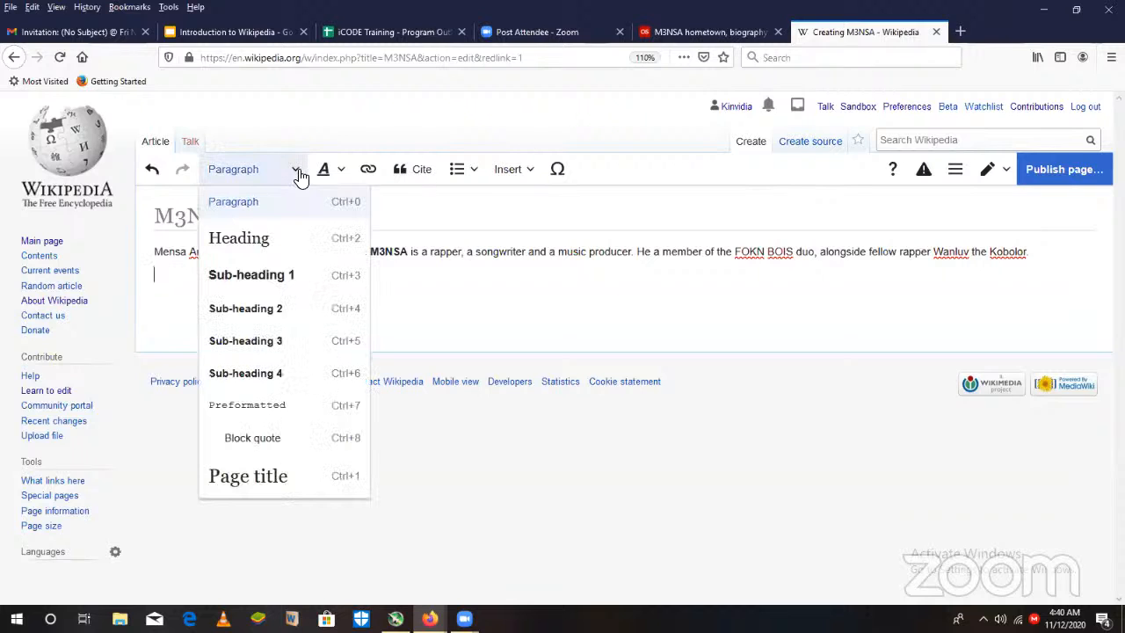
pyautogui.click(281, 238)
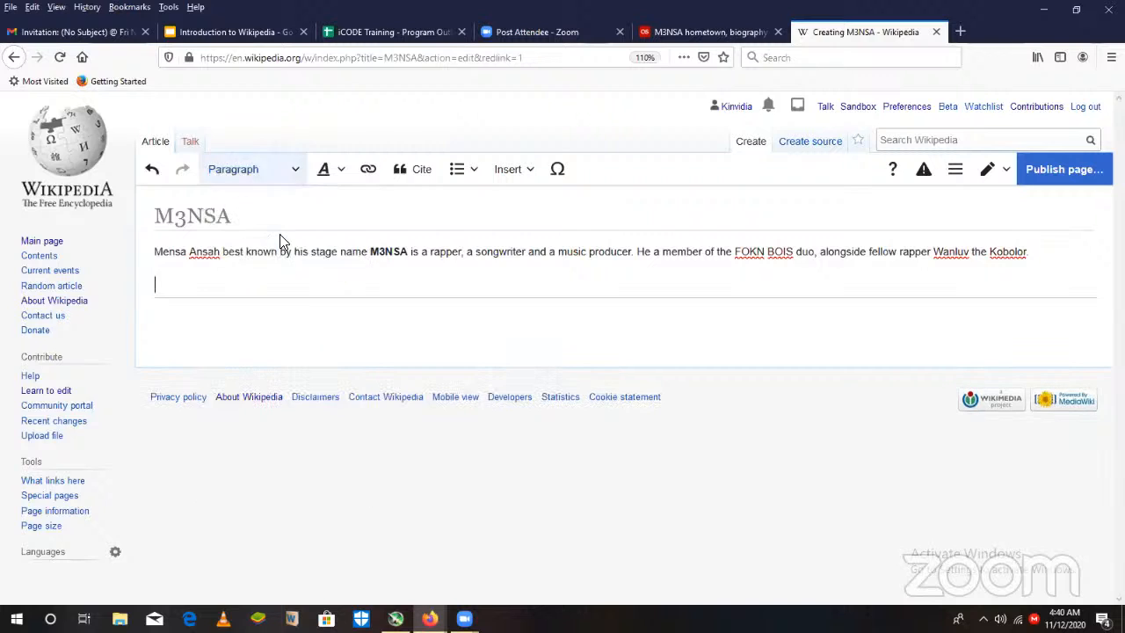
pyautogui.write('Ear')
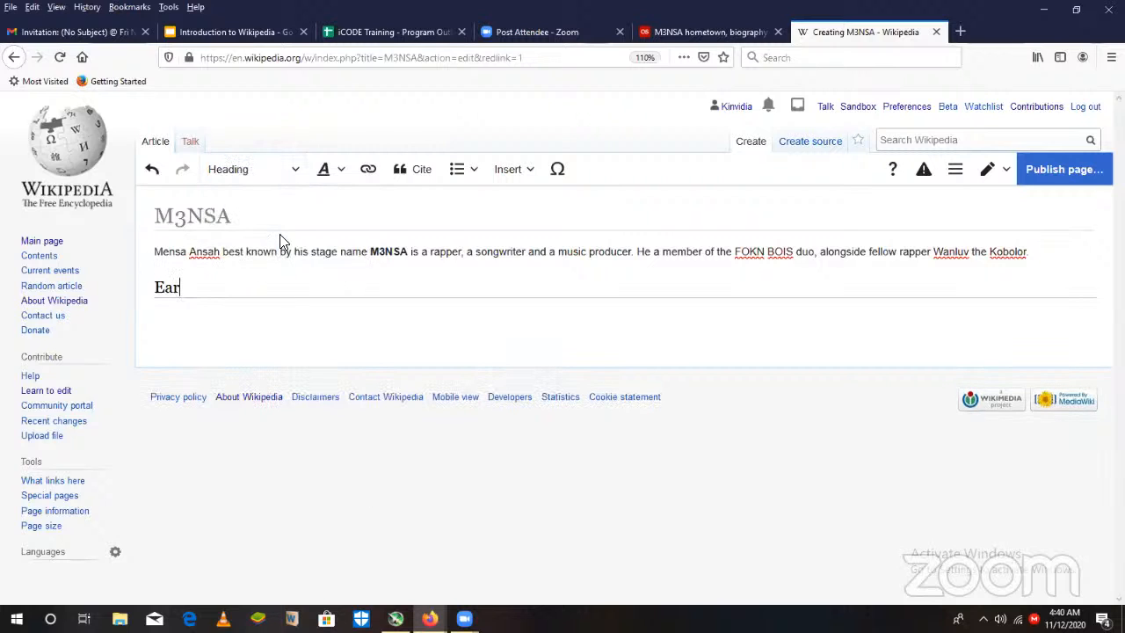
pyautogui.write('ly life')
pyautogui.press('Return')
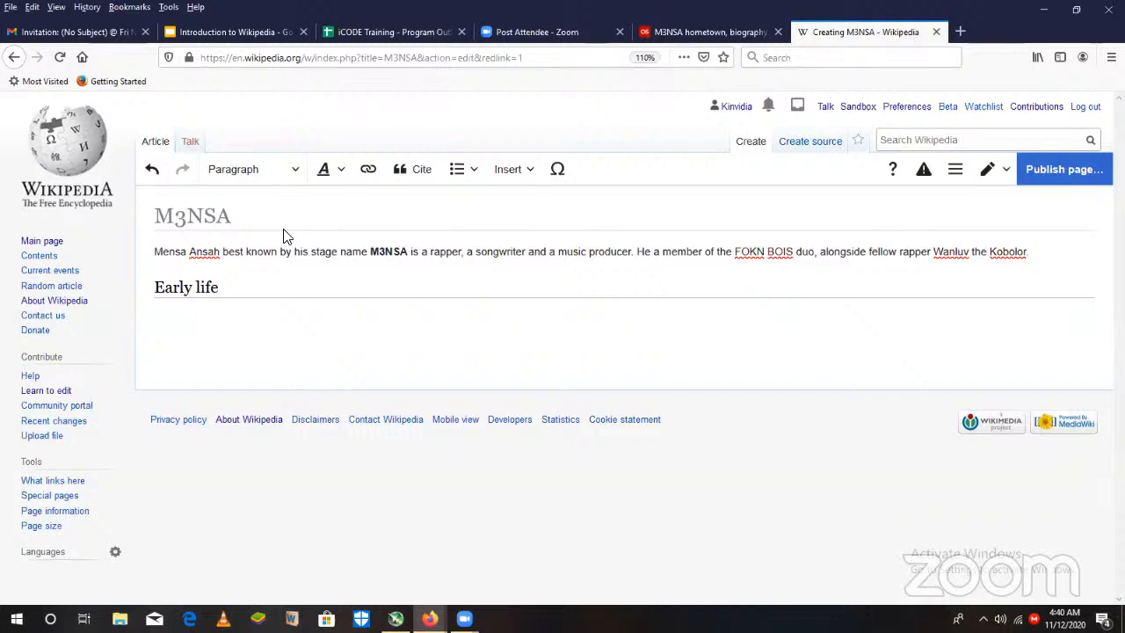
# - Check the birthplace in the last.fm biography and write "M3NSA was born in Accra, Ghana." under the Early life heading
pyautogui.click(743, 35)
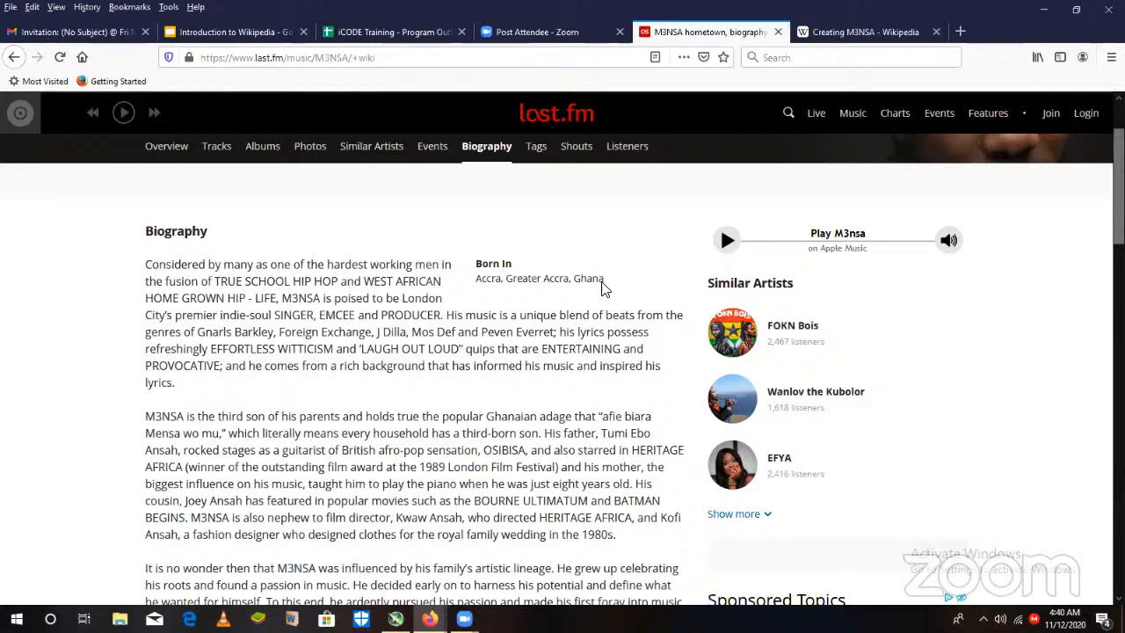
pyautogui.click(861, 33)
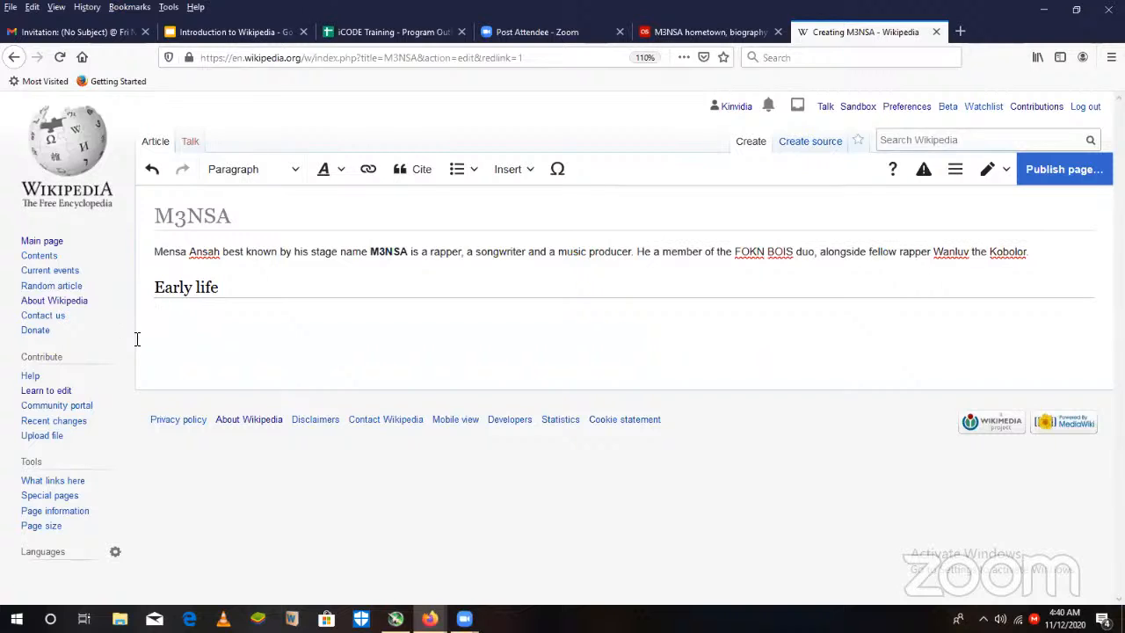
pyautogui.write('M3NSA was born in Accr')
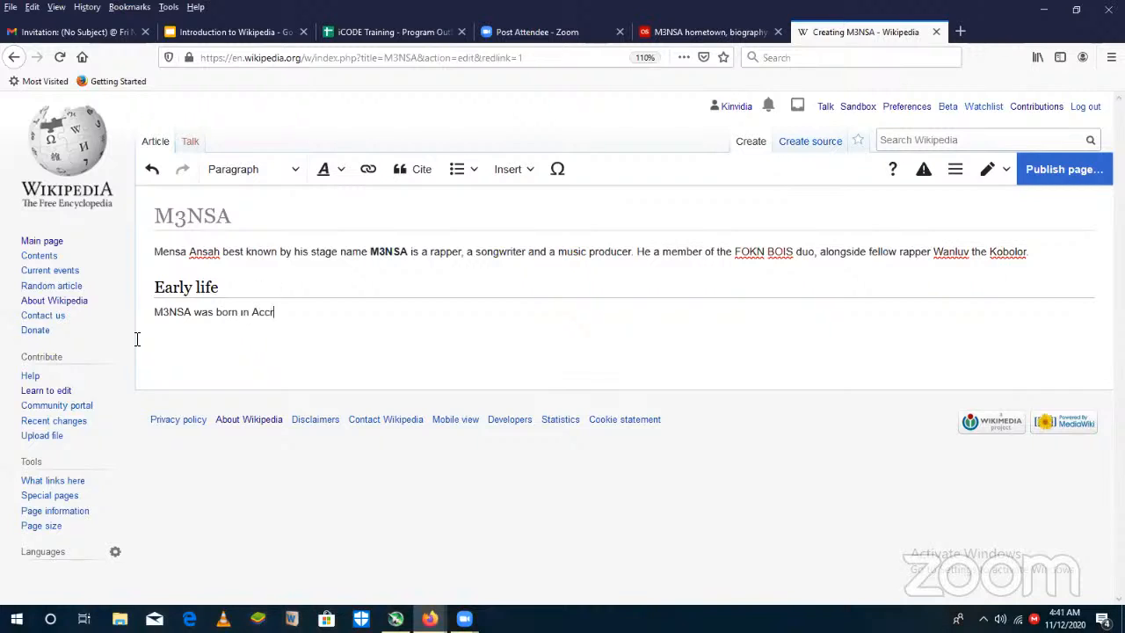
pyautogui.write('a, Ghana.')
# - Consult the family details in the last.fm biography and add "He is the third son of Tuni Ebo Ansah" to the Early life paragraph
pyautogui.click(713, 32)
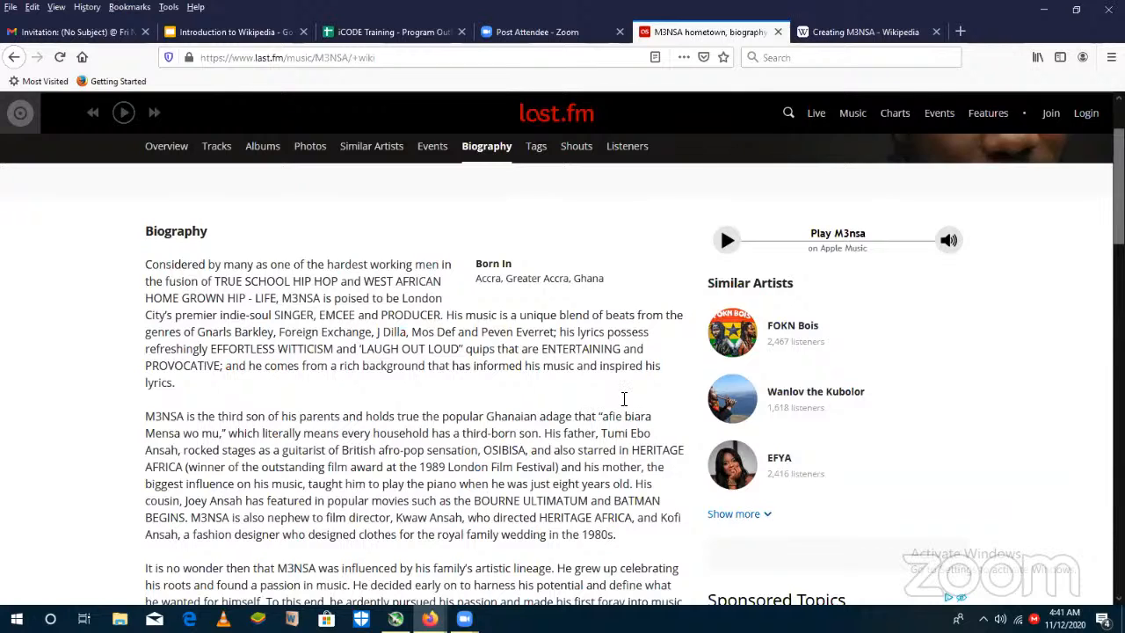
pyautogui.click(854, 35)
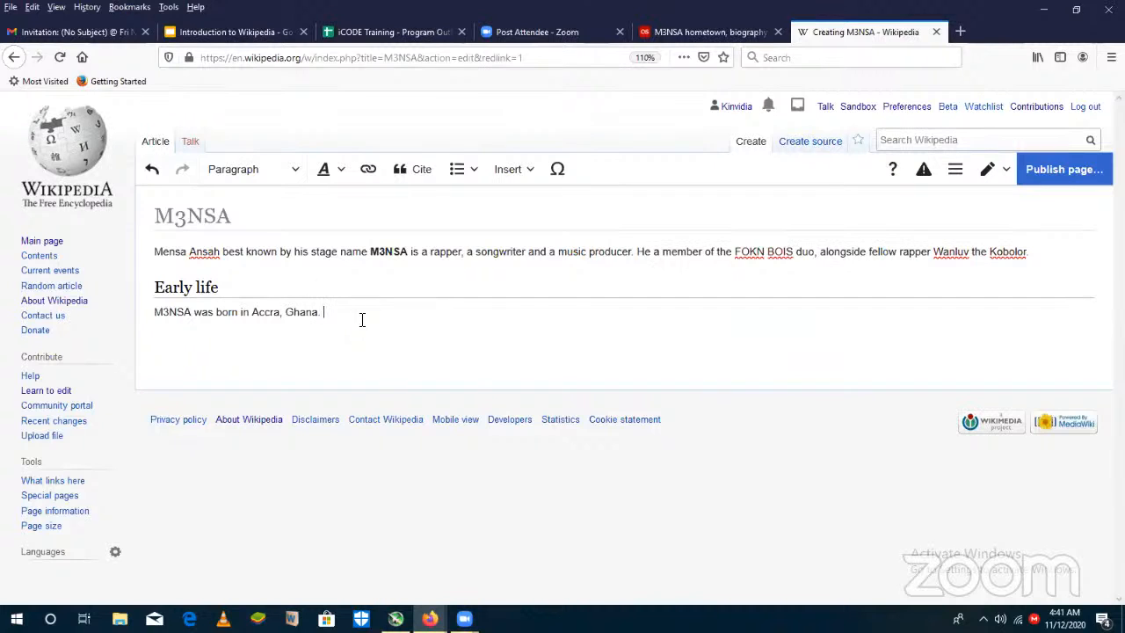
pyautogui.write('He is the third son of Tuni Ebo A')
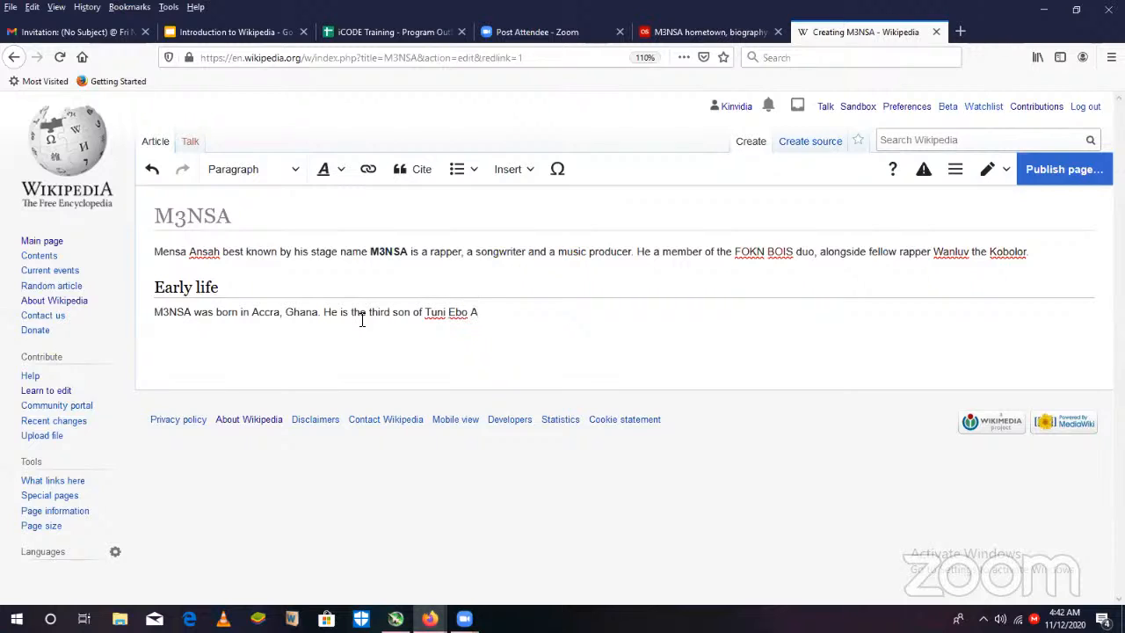
pyautogui.write('n')
pyautogui.write('sah')
pyautogui.write(' a')
pyautogui.press('BackSpace')
pyautogui.press('BackSpace')
# - Complete the sentence about his father with ", formerly a member of the Afro pop group, Osibisa."
pyautogui.write(', formerly a mem')
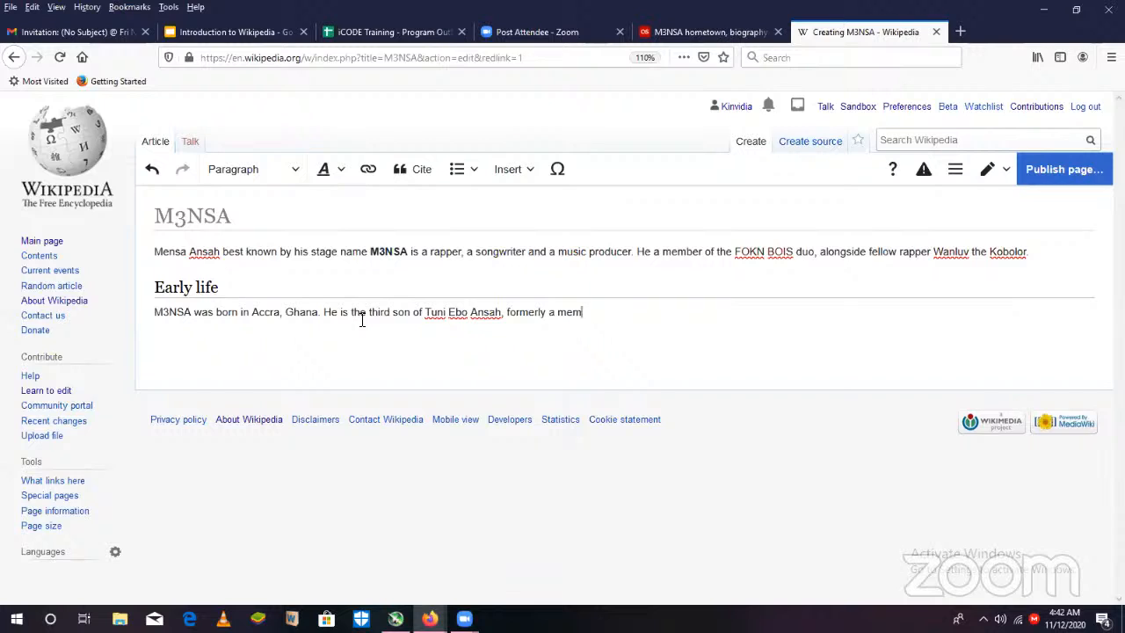
pyautogui.write('ber of the Afro pop group,')
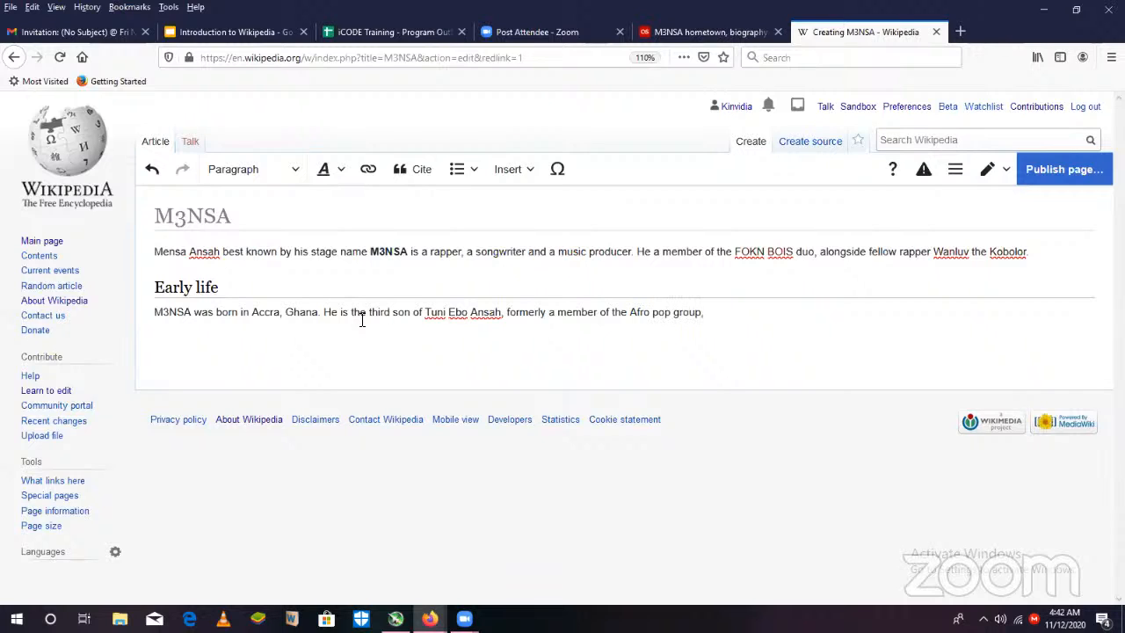
pyautogui.write(' Osibisa.')
# - Review the family background and early music paragraphs of the last.fm biography, and return to the article draft
pyautogui.click(703, 32)
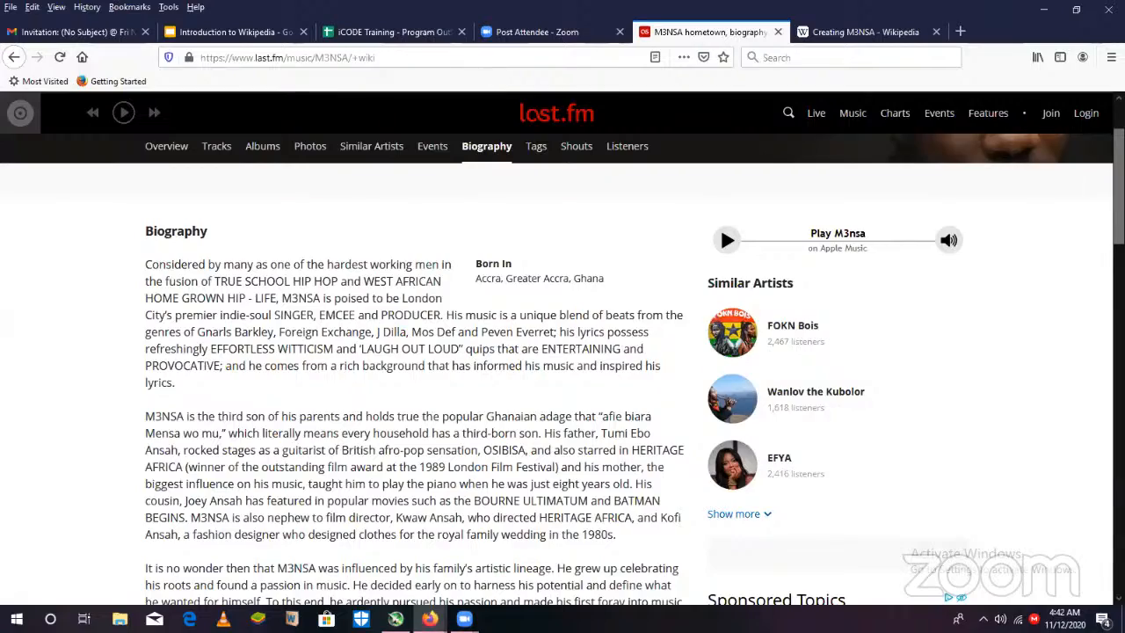
pyautogui.scroll(-1, 562, 366)
pyautogui.scroll(-3, 719, 187)
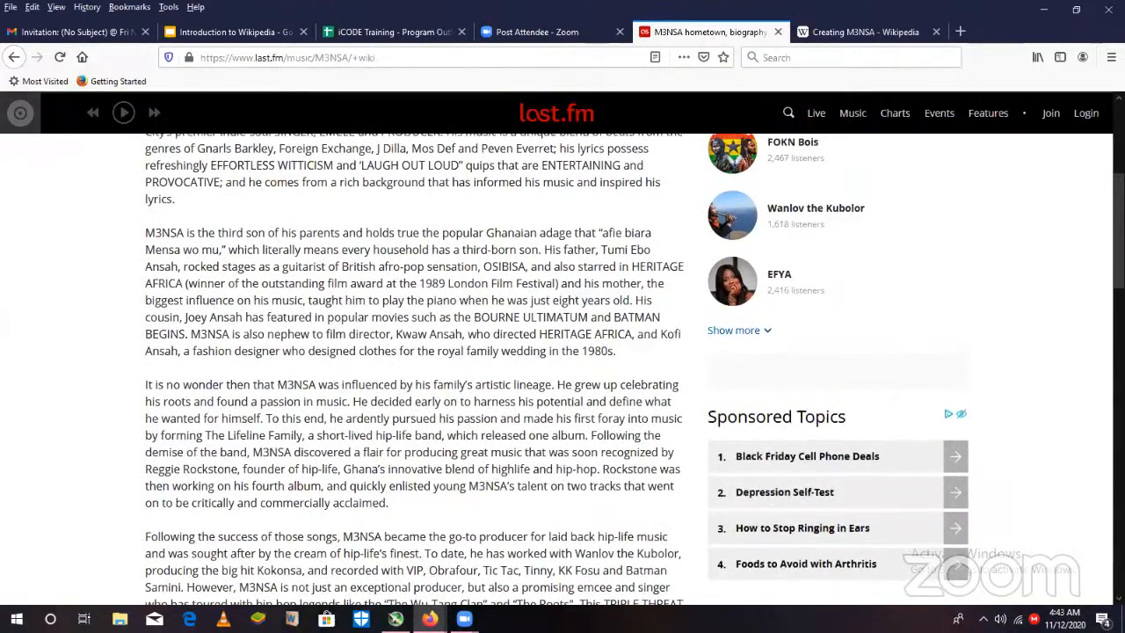
pyautogui.scroll(-1, 405, 360)
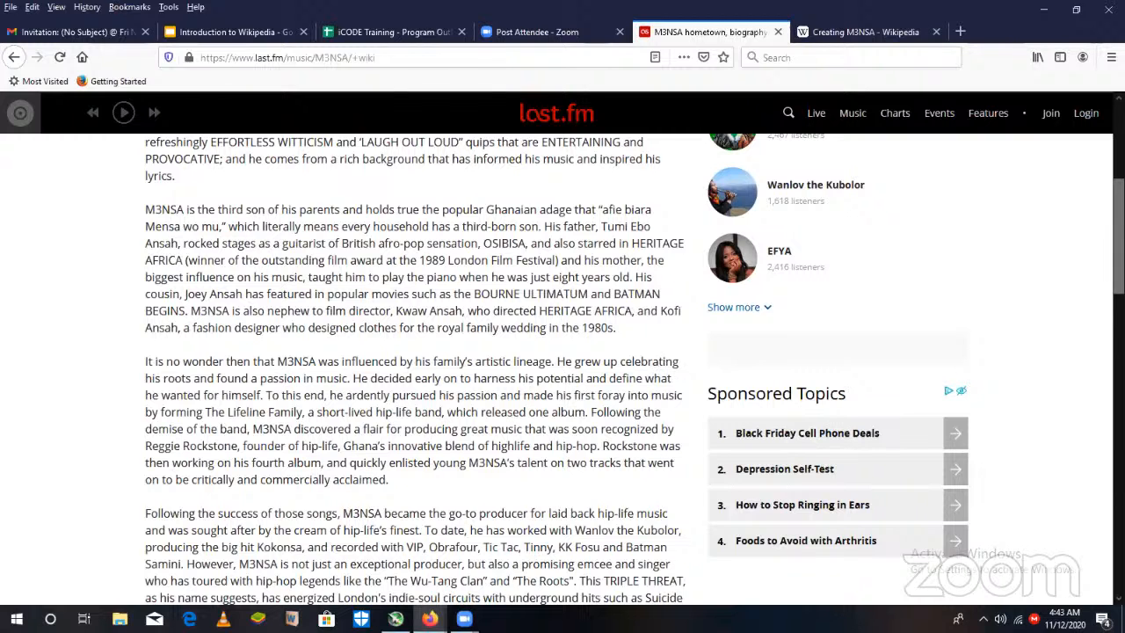
pyautogui.scroll(3, 719, 175)
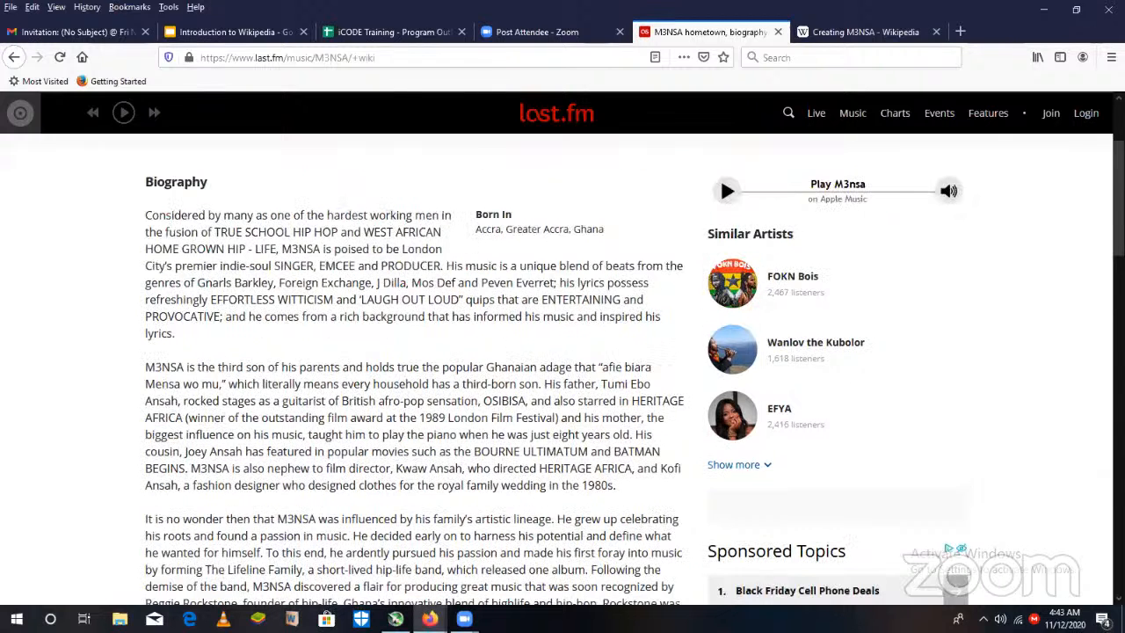
pyautogui.scroll(-1, 720, 172)
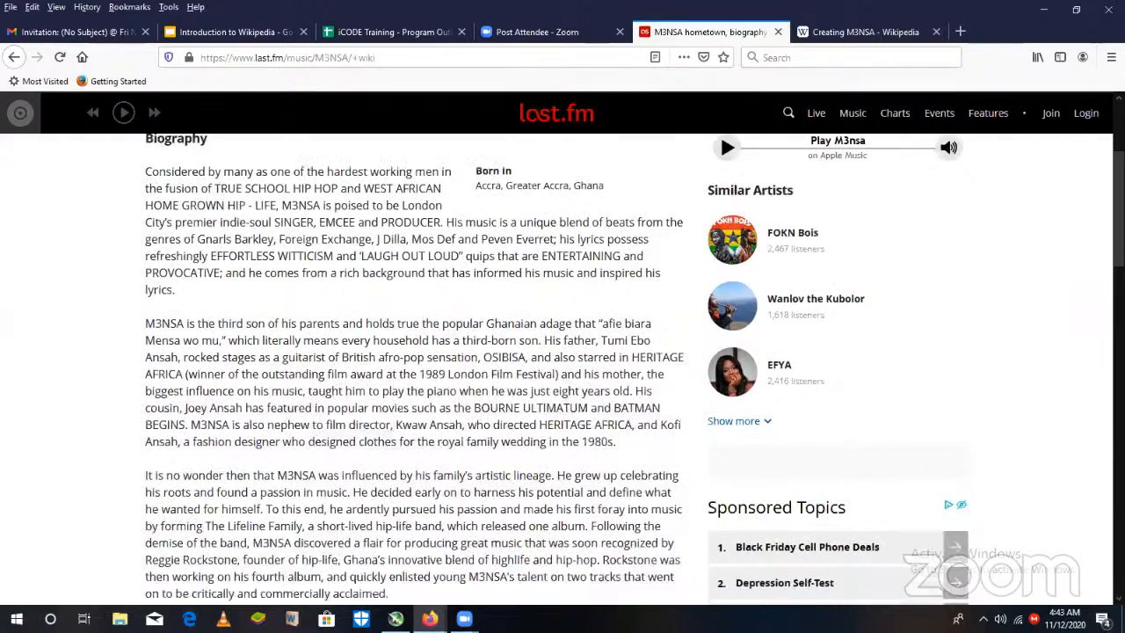
pyautogui.scroll(1, 720, 190)
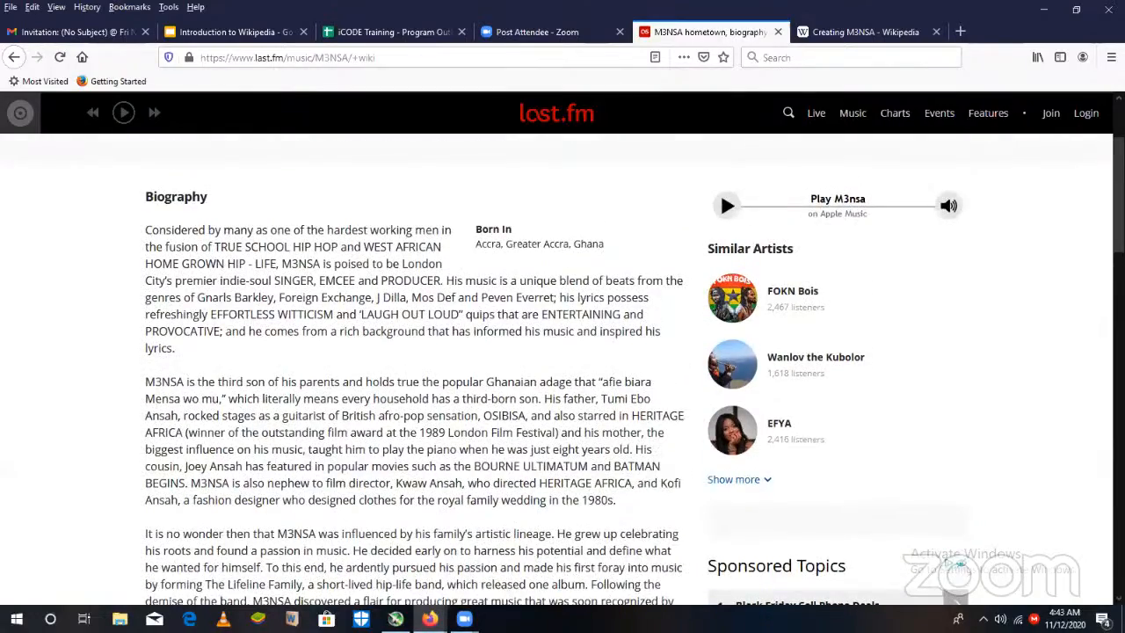
pyautogui.scroll(-1, 719, 172)
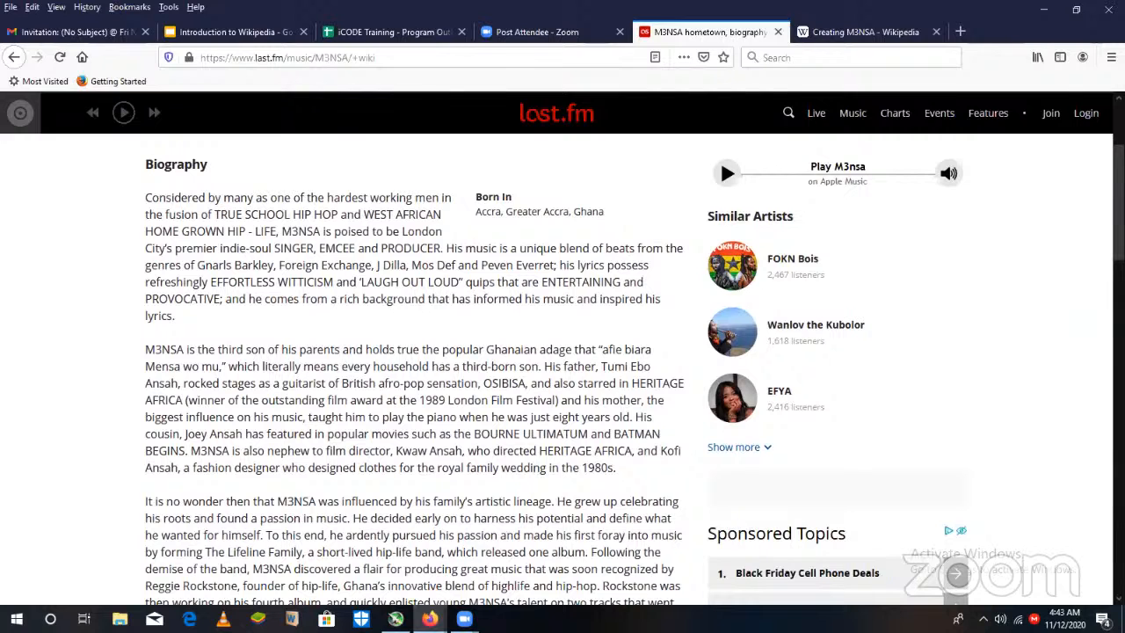
pyautogui.scroll(1, 1079, 211)
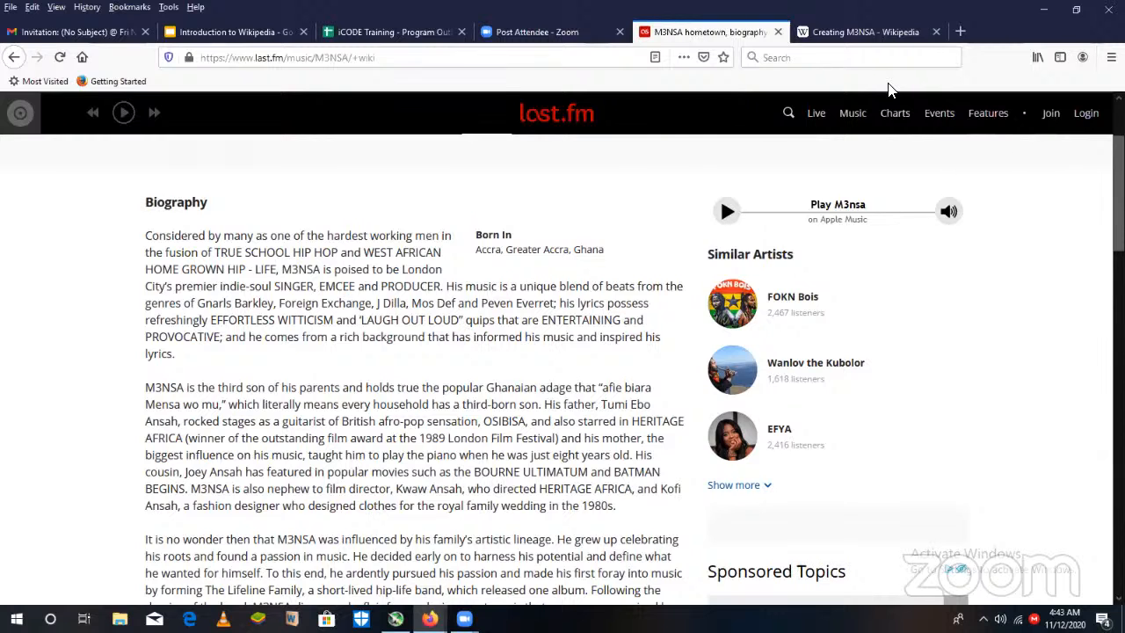
pyautogui.click(905, 40)
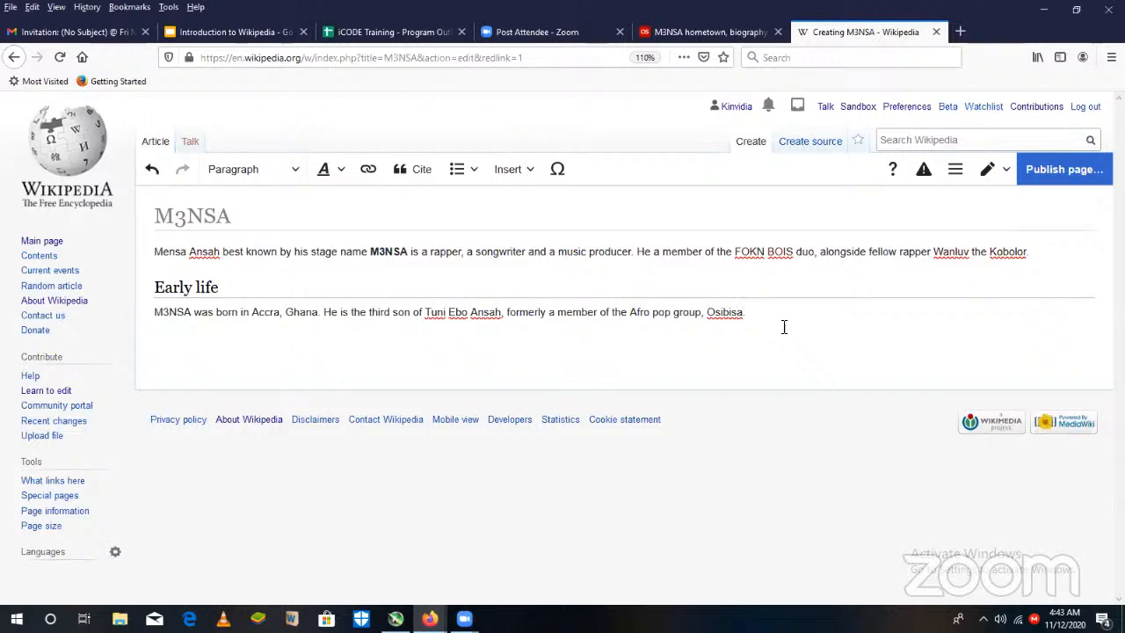
# - Add a section below the Early life paragraph with the Heading style titled "Musical career"
pyautogui.press('Return')
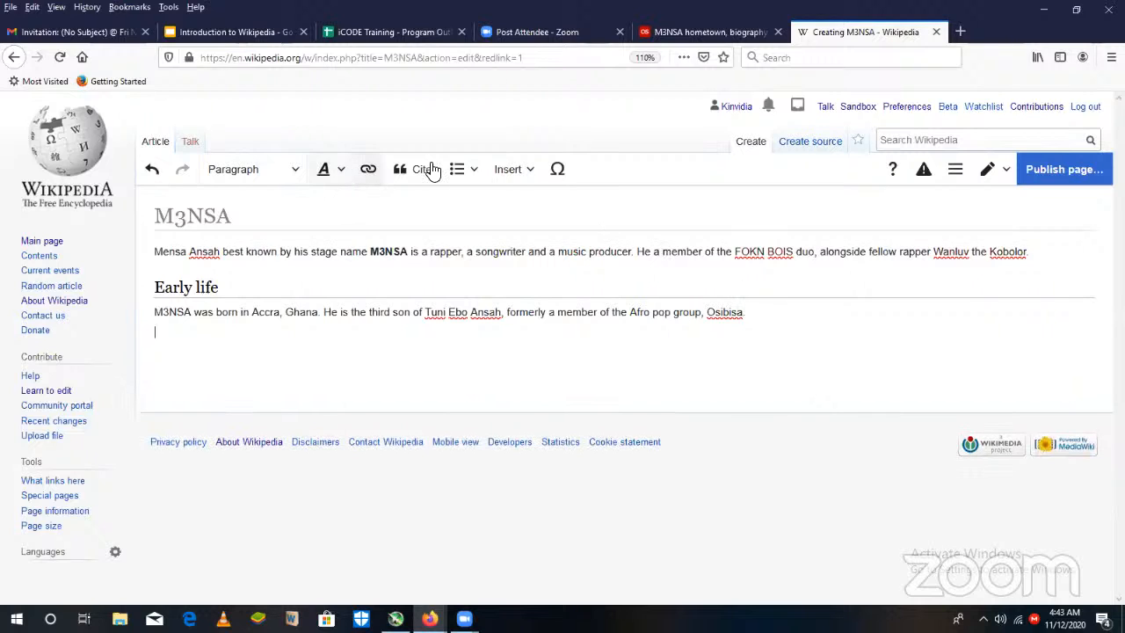
pyautogui.click(297, 171)
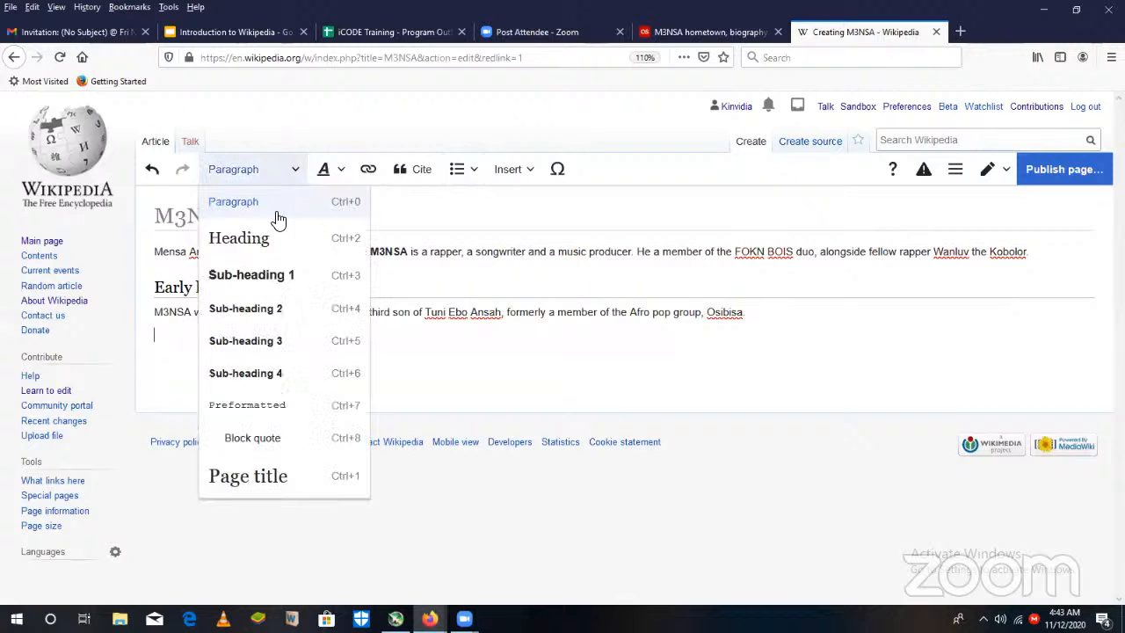
pyautogui.click(272, 251)
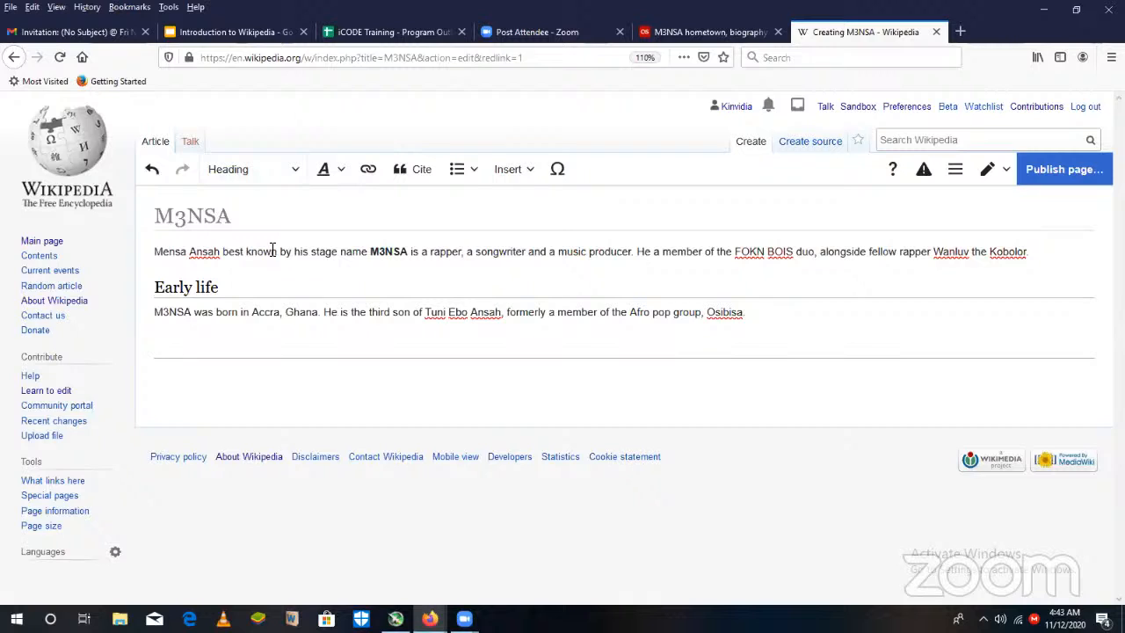
pyautogui.write('Mus')
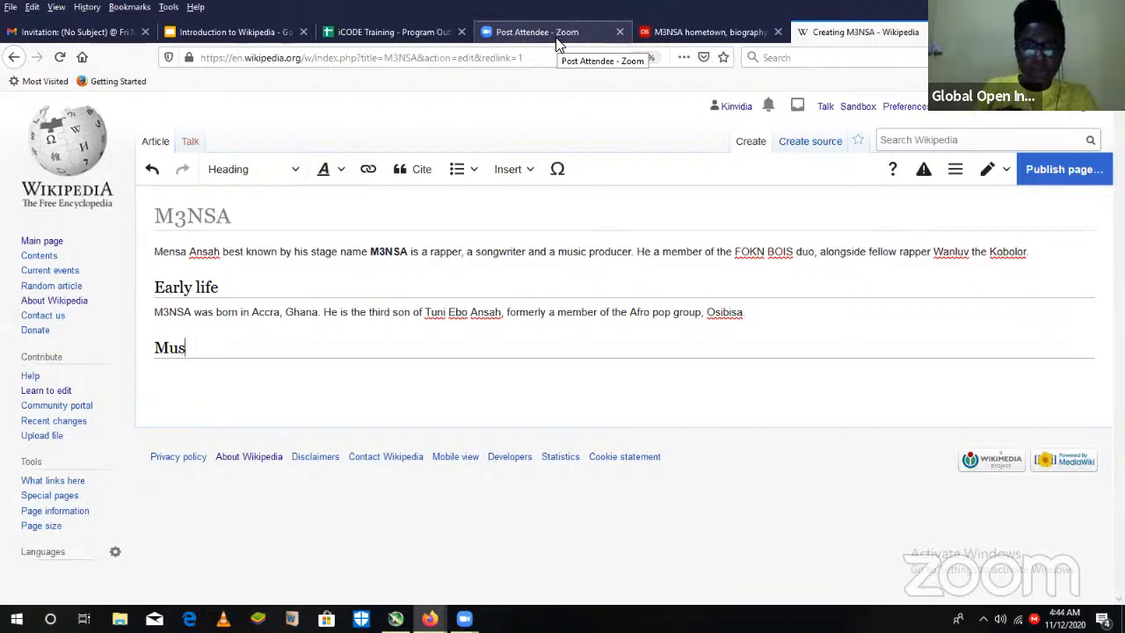
pyautogui.write('ical')
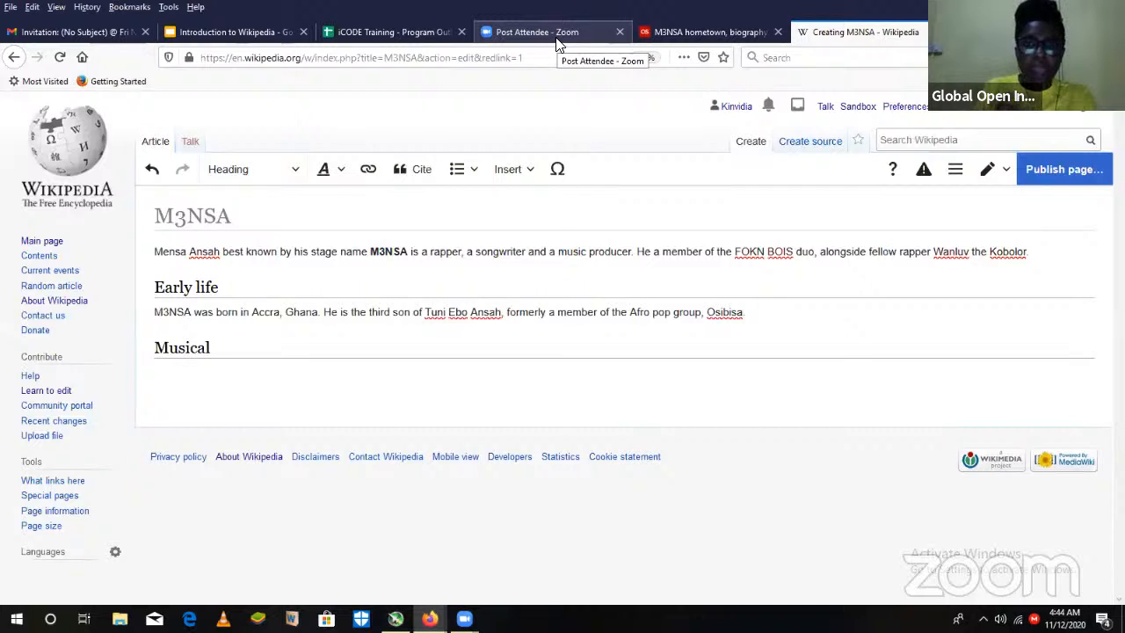
pyautogui.write(' career')
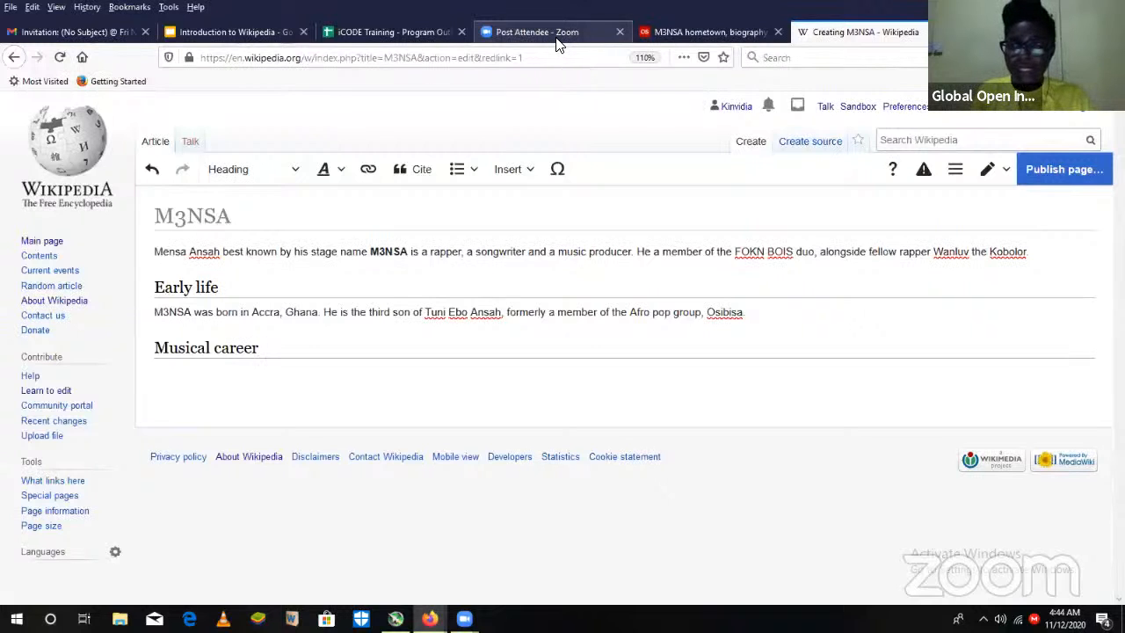
# - Correct the spelling of the father's first name to "Tumi" in the Early life paragraph
pyautogui.click(444, 312)
pyautogui.press('BackSpace')
pyautogui.write('m')
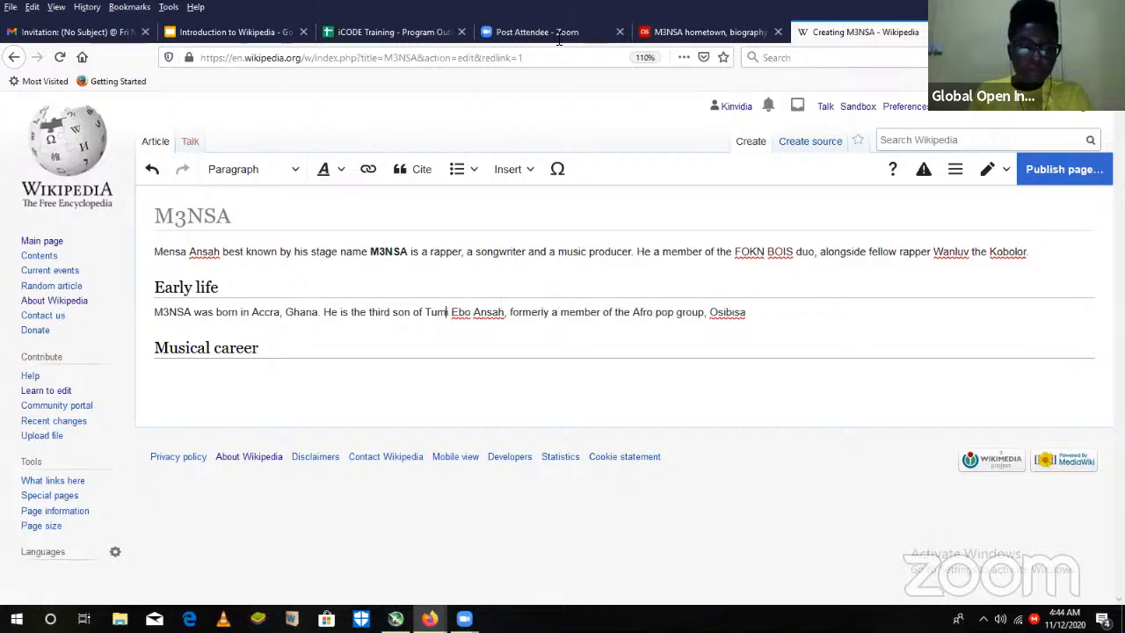
pyautogui.click(206, 371)
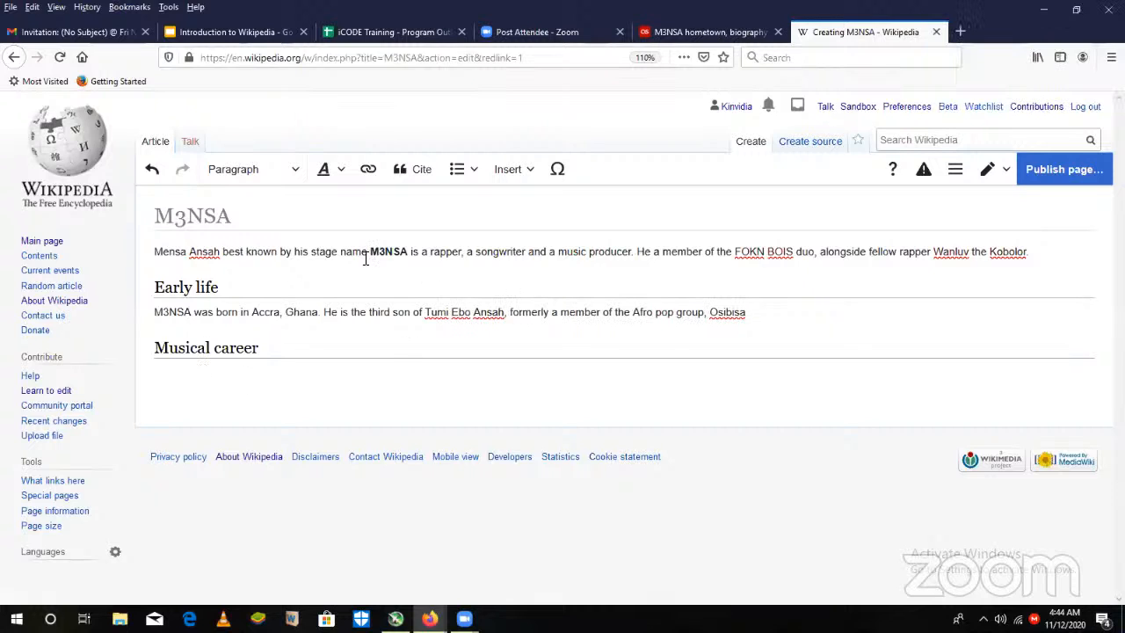
# - Examine the last.fm biography for the start of his musical career, including the passage on forming The Lifeline Family
pyautogui.click(713, 35)
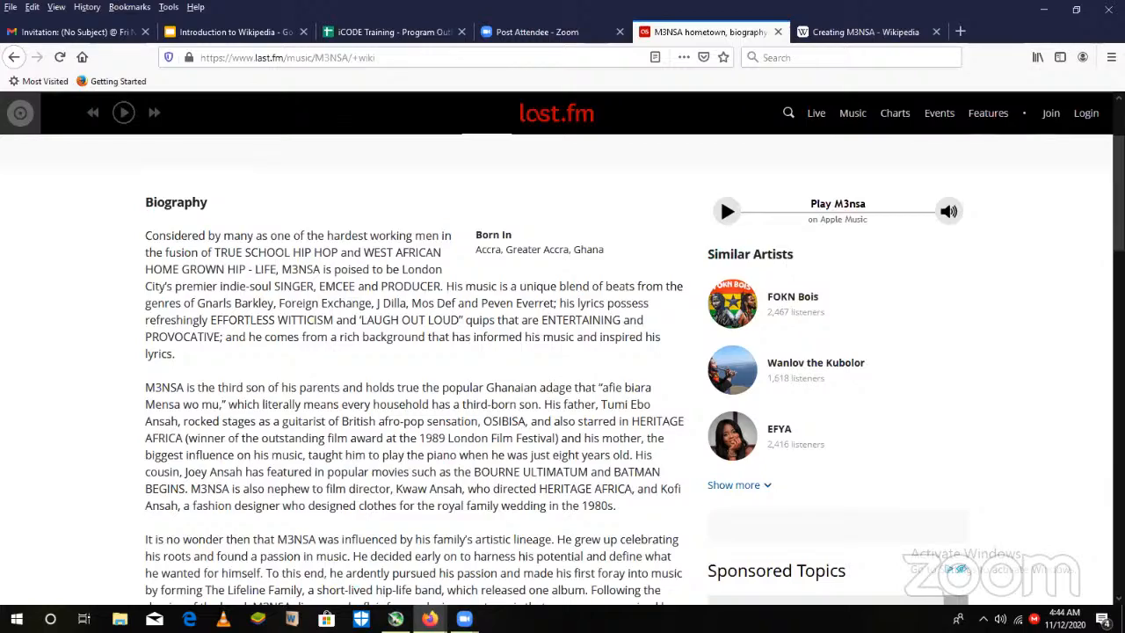
pyautogui.scroll(-5, 720, 195)
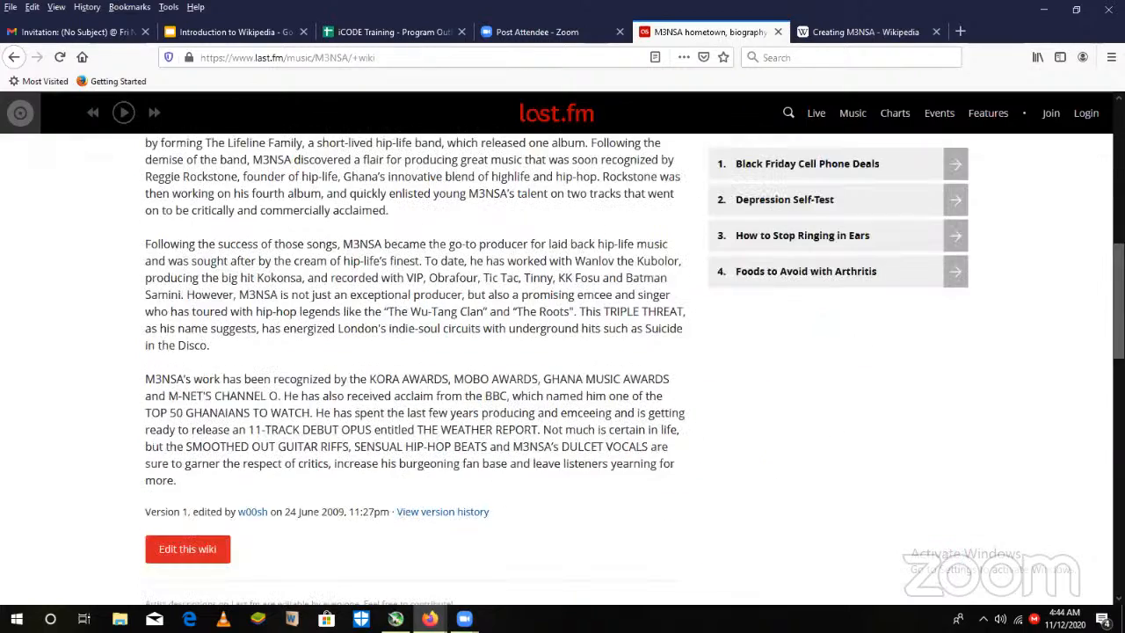
pyautogui.scroll(3, 562, 366)
pyautogui.scroll(1, 285, 453)
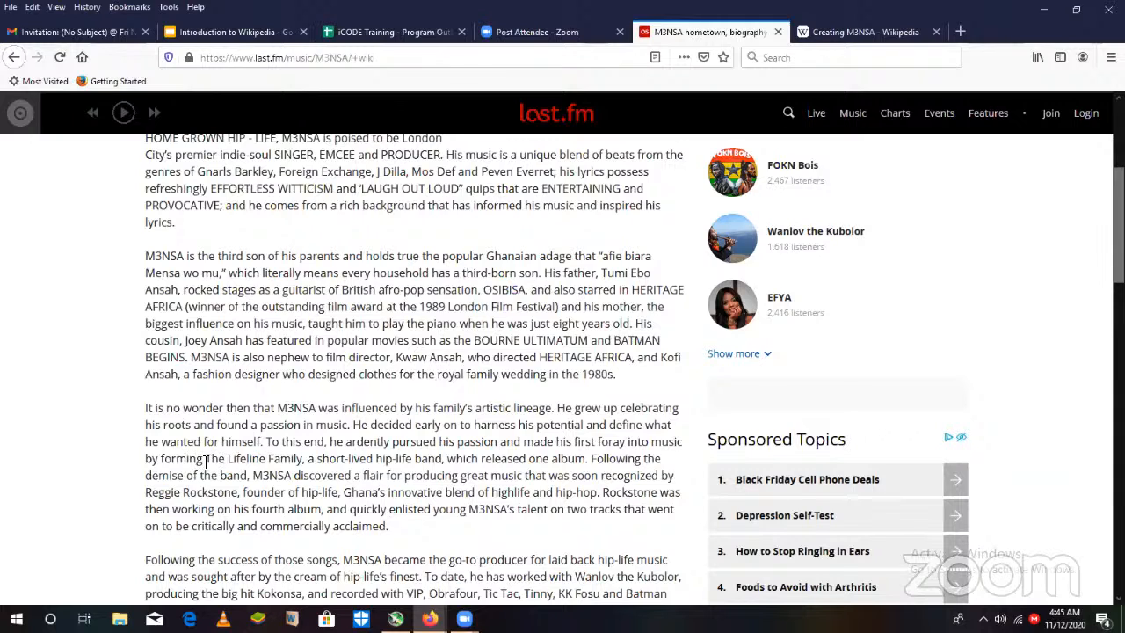
pyautogui.moveTo(206, 457); pyautogui.dragTo(303, 465)
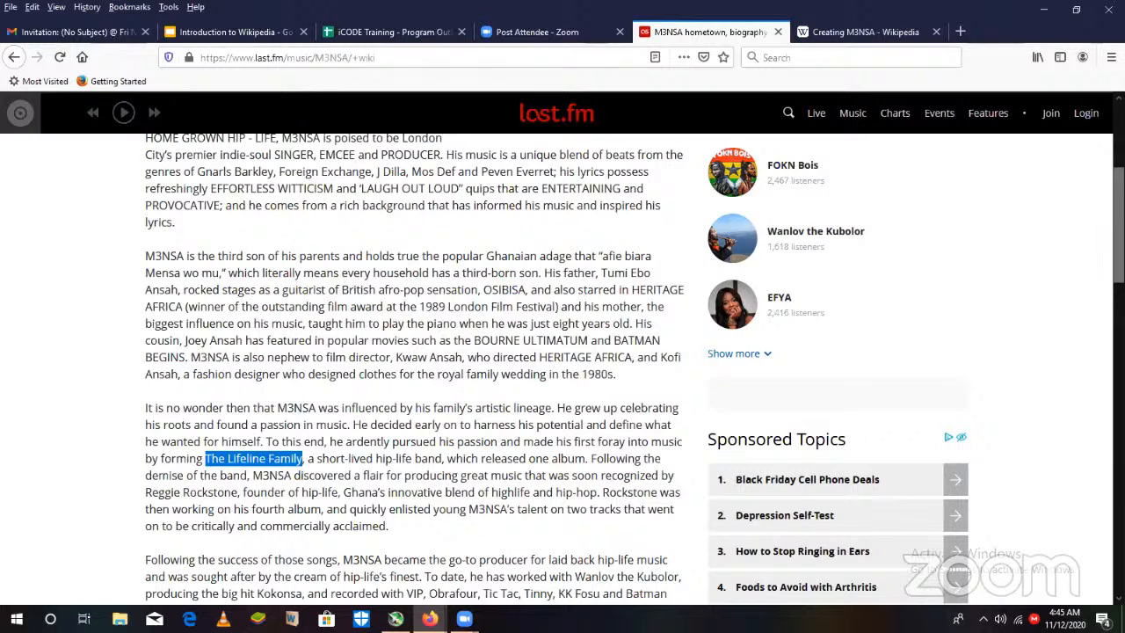
pyautogui.scroll(-1, 1118, 229)
pyautogui.scroll(-3, 934, 304)
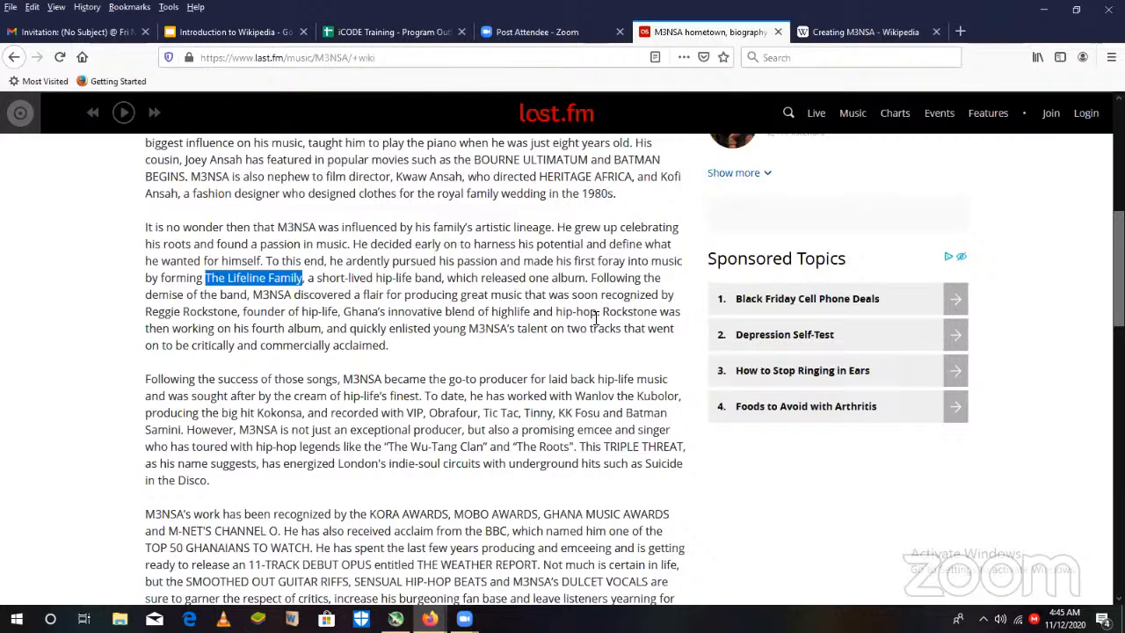
pyautogui.click(362, 317)
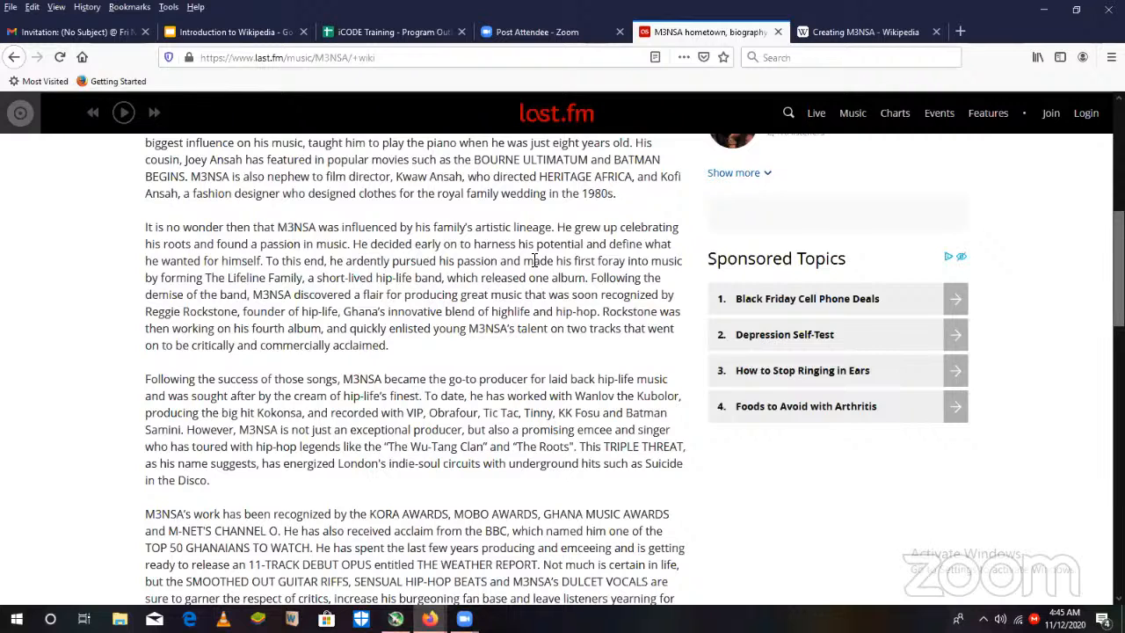
# - Start the paragraph under the Musical career heading with "M3NSA begun"
pyautogui.click(865, 33)
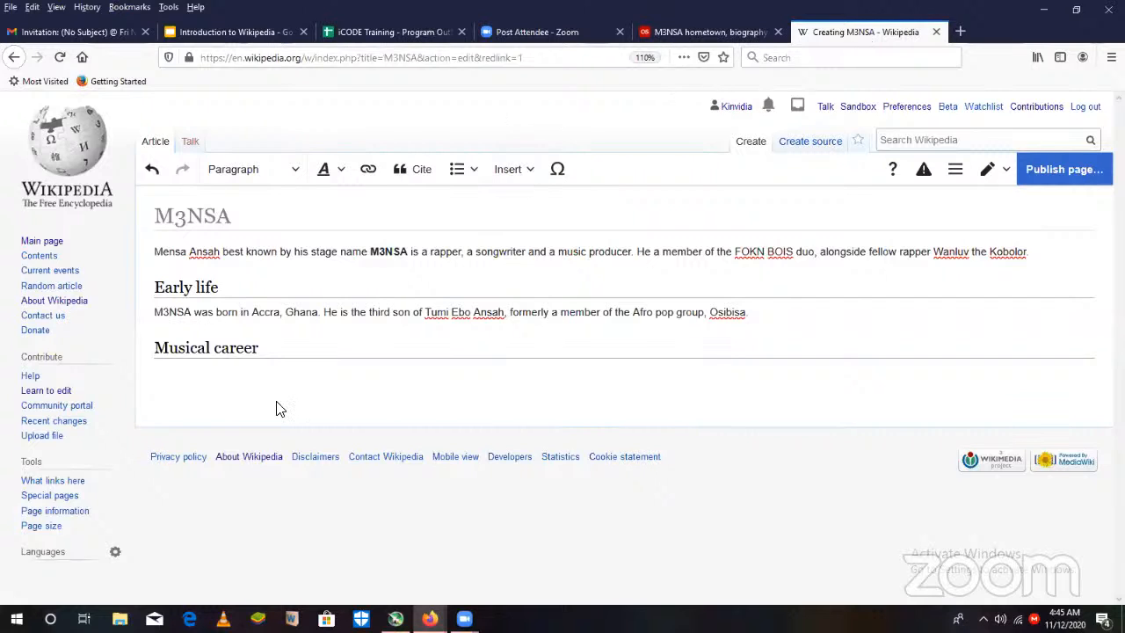
pyautogui.write('M3NSA begun')
pyautogui.moveTo(464, 619)
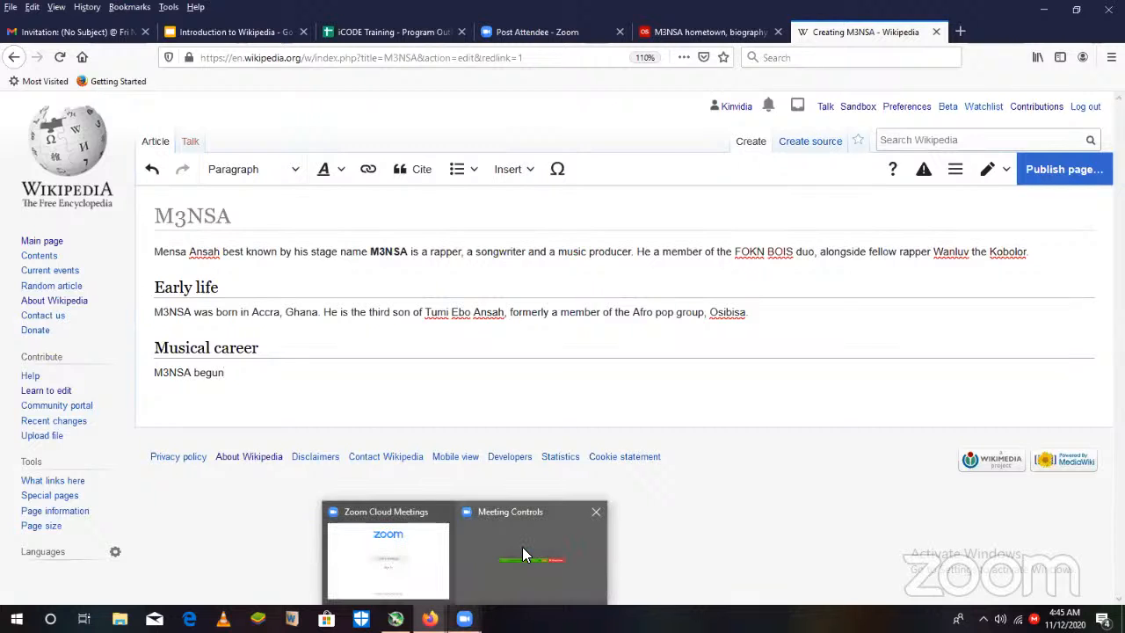
pyautogui.moveTo(522, 548)
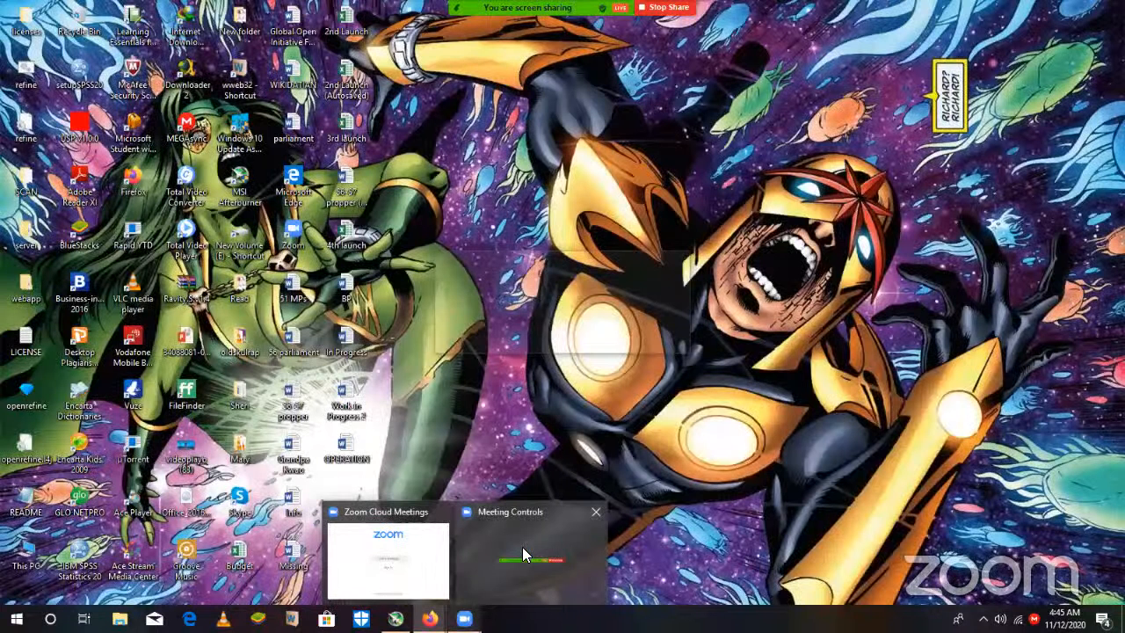
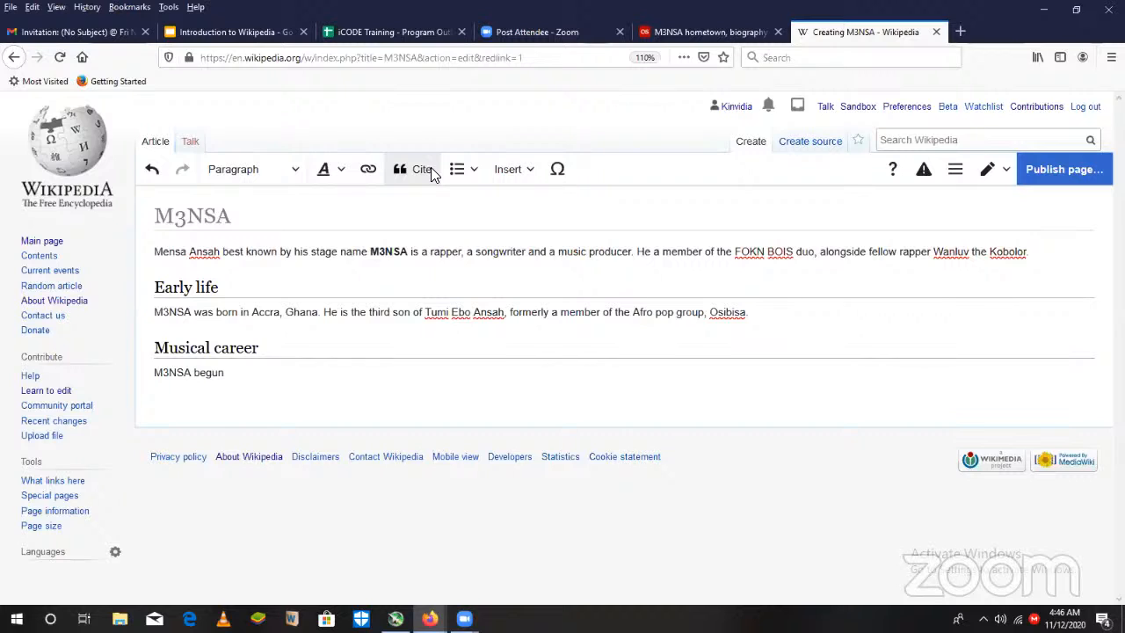
pyautogui.click(464, 618)
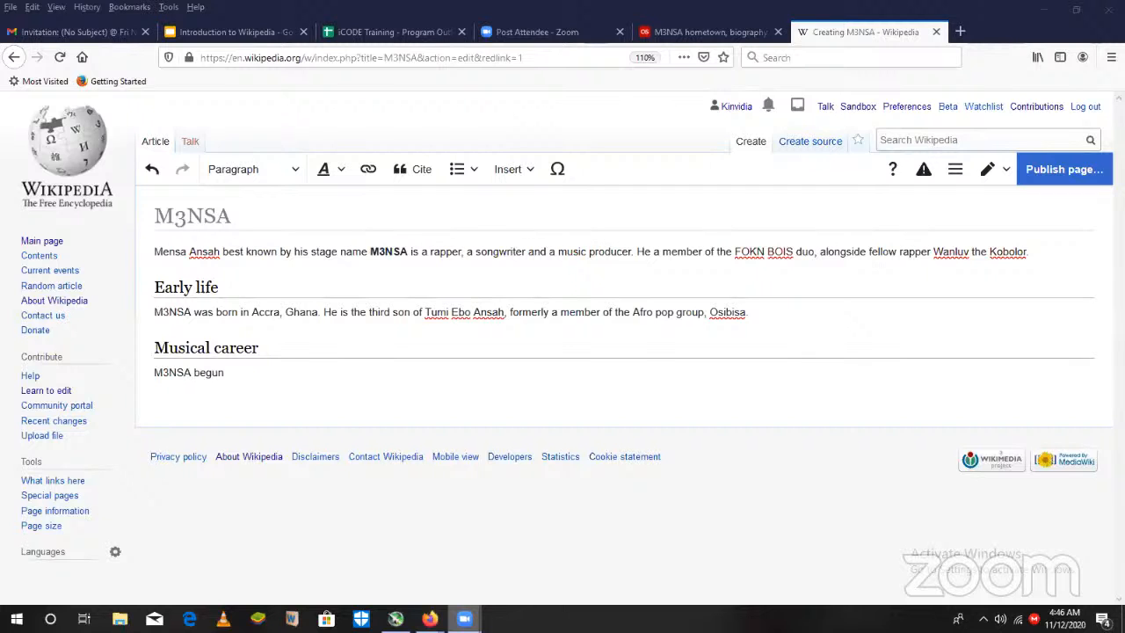
pyautogui.moveTo(464, 619)
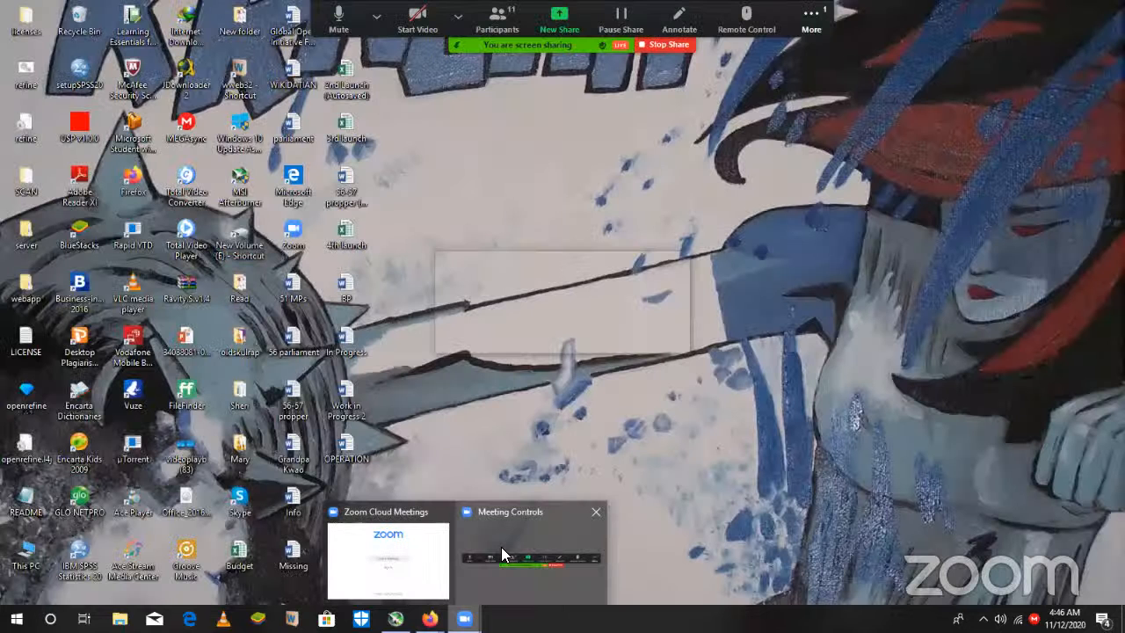
pyautogui.click(502, 556)
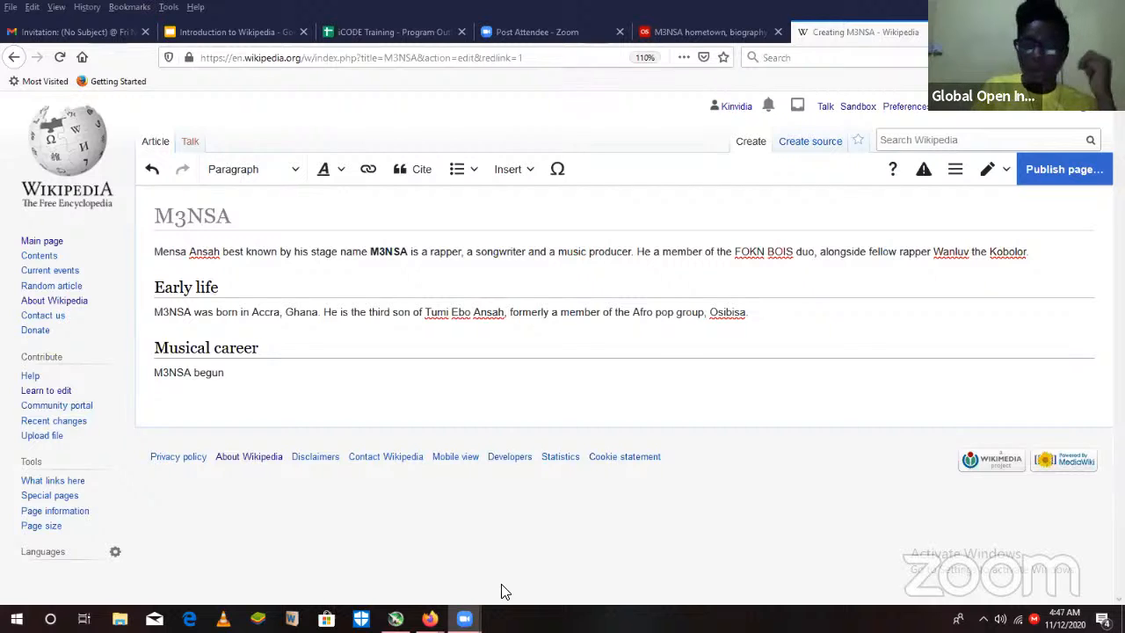
pyautogui.moveTo(383, 530); pyautogui.dragTo(256, 424)
# - Continue the Musical career sentence with "as a member of the" and paste "The Lifeline Family" after it
pyautogui.click(262, 371)
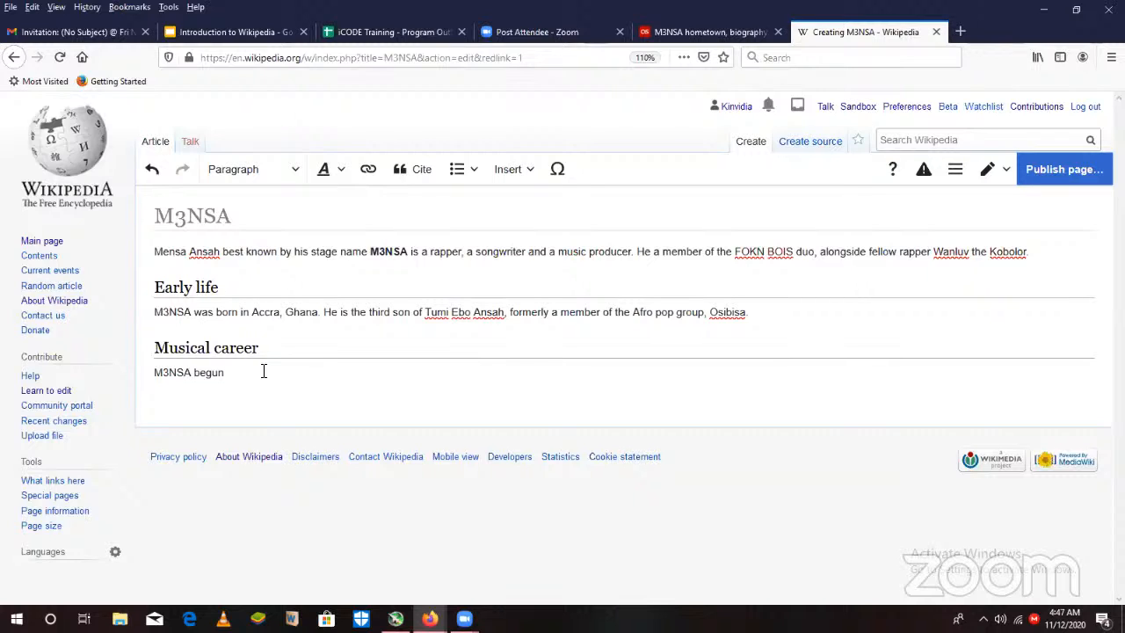
pyautogui.write('f the')
pyautogui.press('Left')
pyautogui.press('Left')
pyautogui.press('Left')
pyautogui.press('Left')
pyautogui.press('Left')
pyautogui.write('as a member')
pyautogui.press('Right')
pyautogui.press('Right')
pyautogui.press('Right')
pyautogui.write('The Lifeline Family')
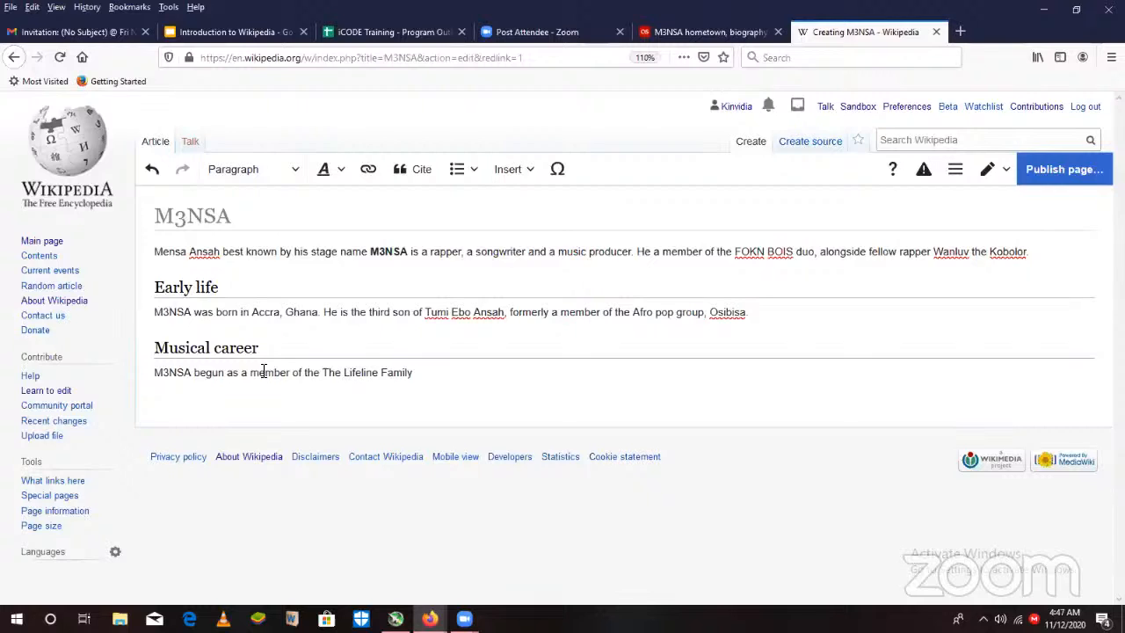
# - Remove the duplicate "the" before "The Lifeline Family" in the Musical career paragraph
pyautogui.press('BackSpace')
pyautogui.press('BackSpace')
pyautogui.press('BackSpace')
pyautogui.press('BackSpace')
pyautogui.click(406, 376)
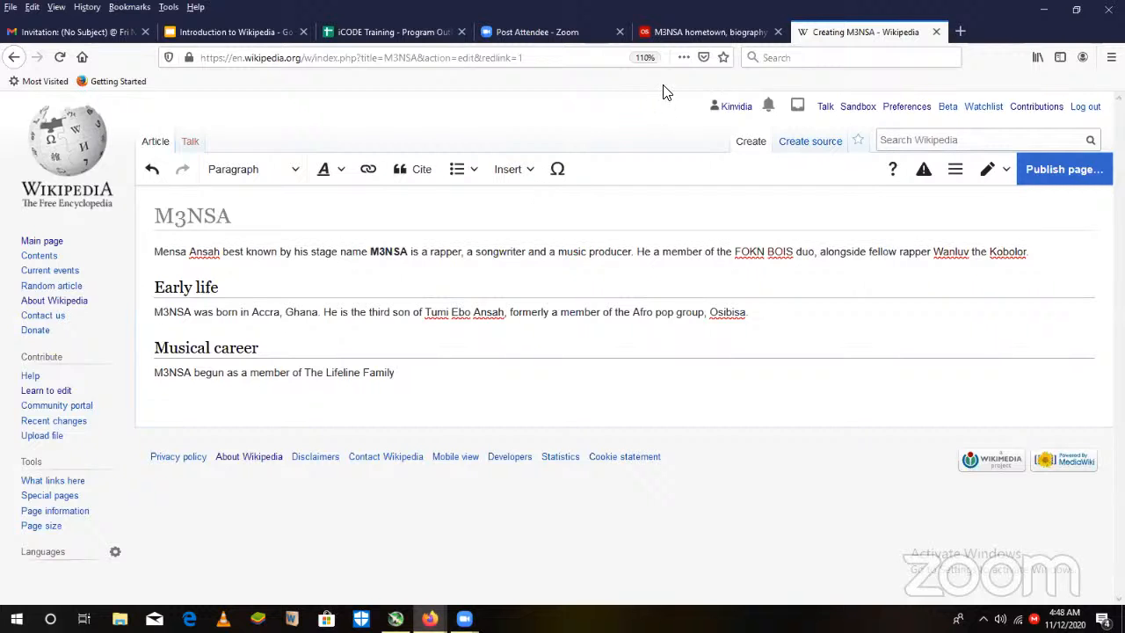
# - Check the last.fm passage on The Lifeline Family, then end the sentence and begin a new one with "A group he founded"
pyautogui.click(711, 32)
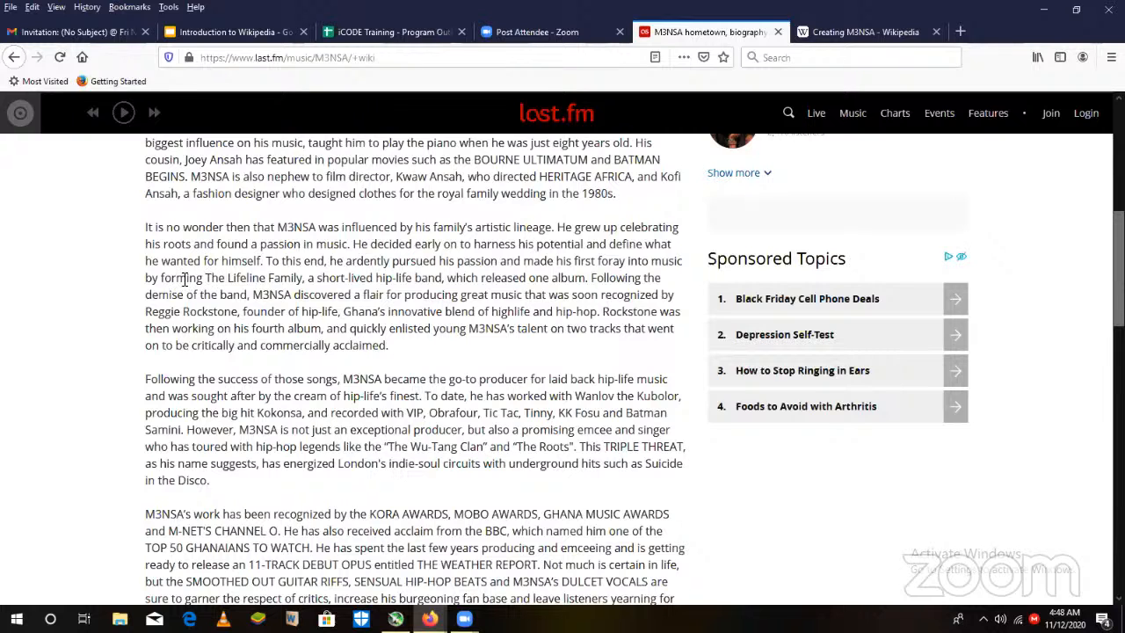
pyautogui.click(854, 33)
pyautogui.write('. ')
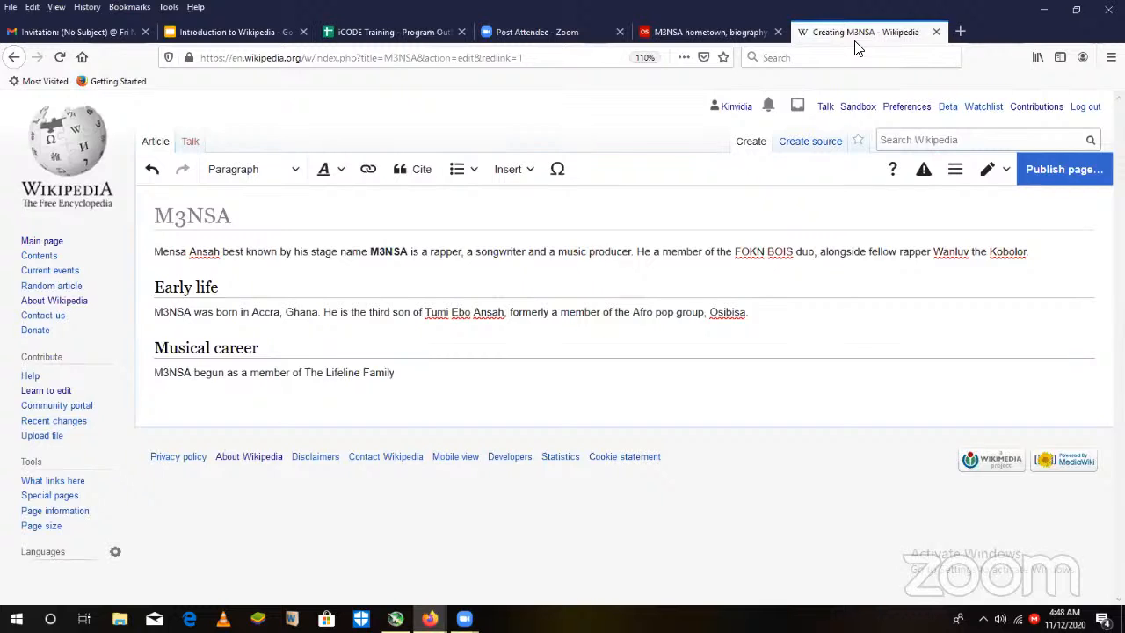
pyautogui.write('A group he founded')
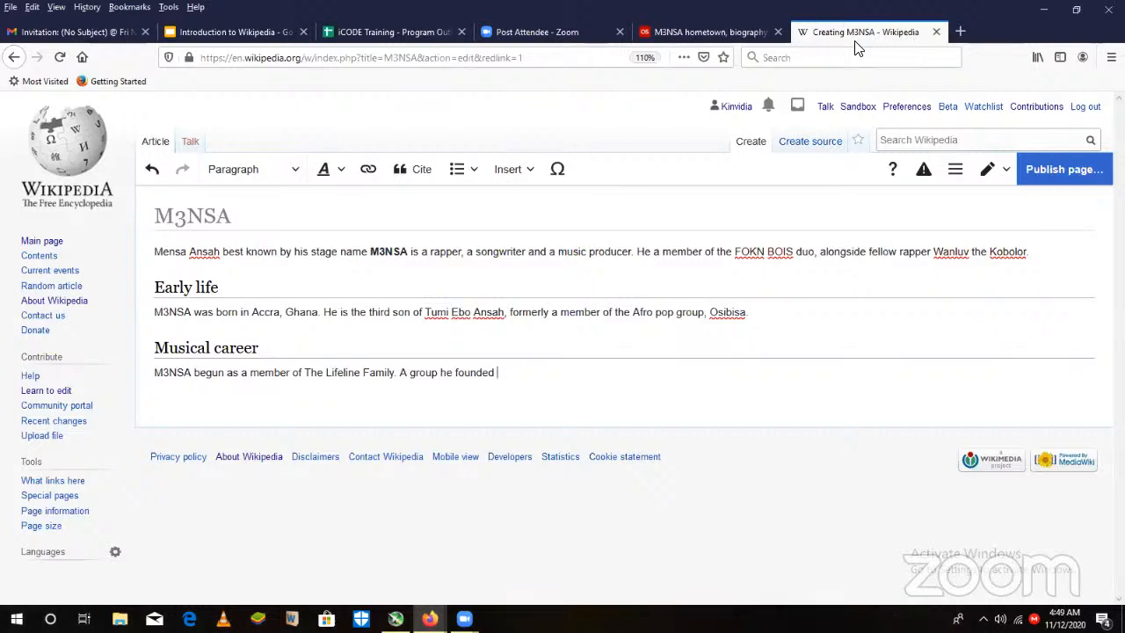
# - Finish the sentence about the group with "and worked with as a rapper."
pyautogui.write('and worked with as a')
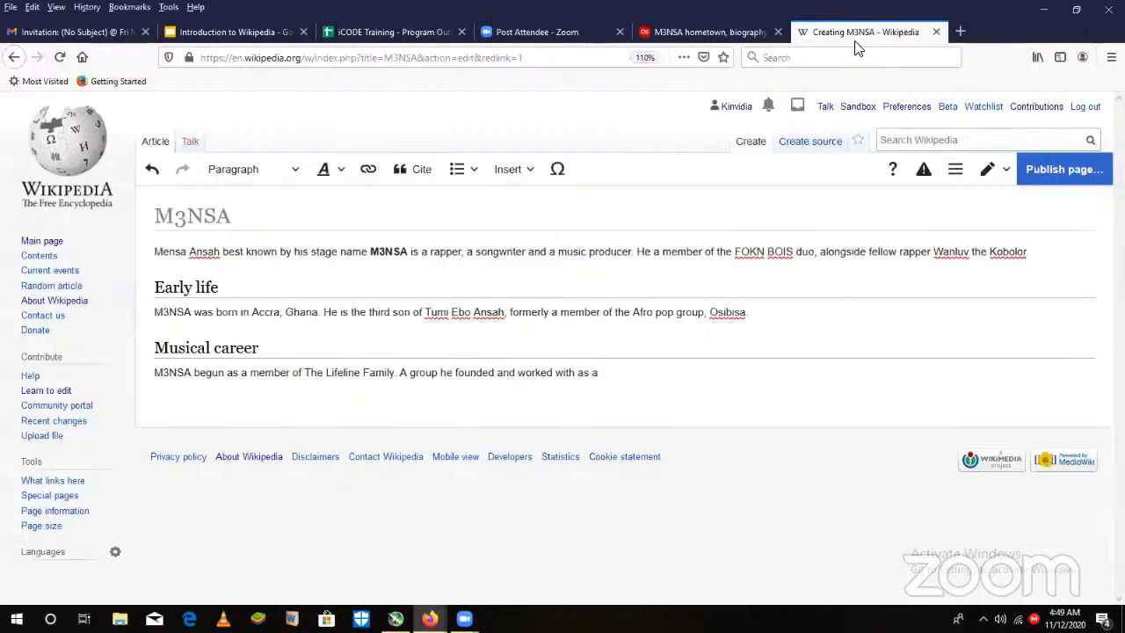
pyautogui.write(' rapper.')
# - Consult the last.fm biography on the band's demise and start the following sentence with "After the group was disbanded,"
pyautogui.click(708, 32)
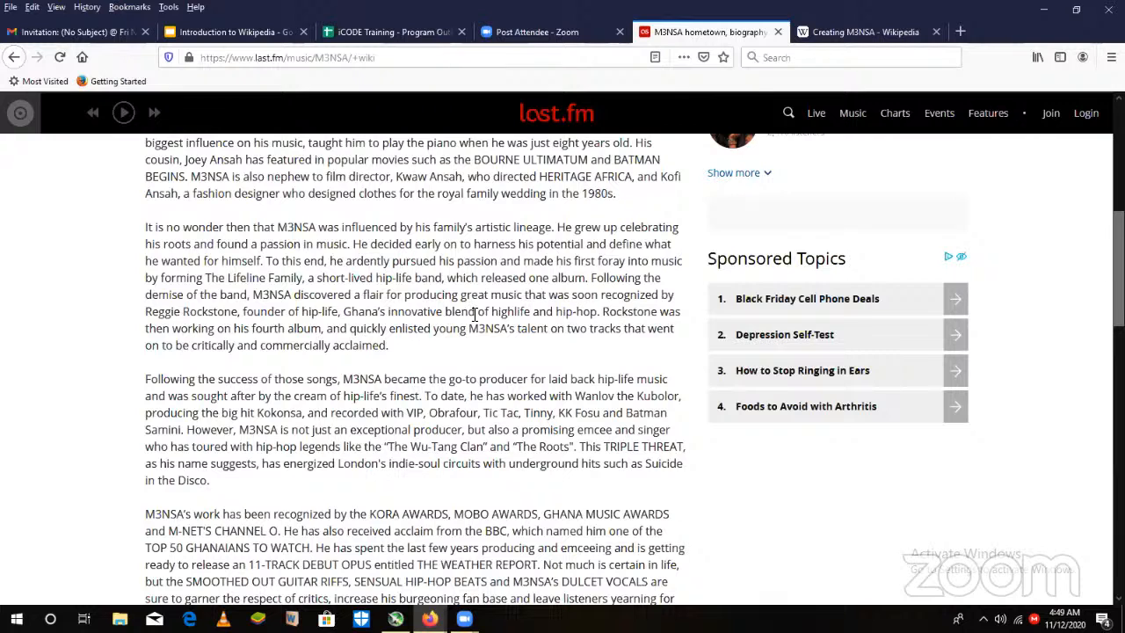
pyautogui.click(875, 31)
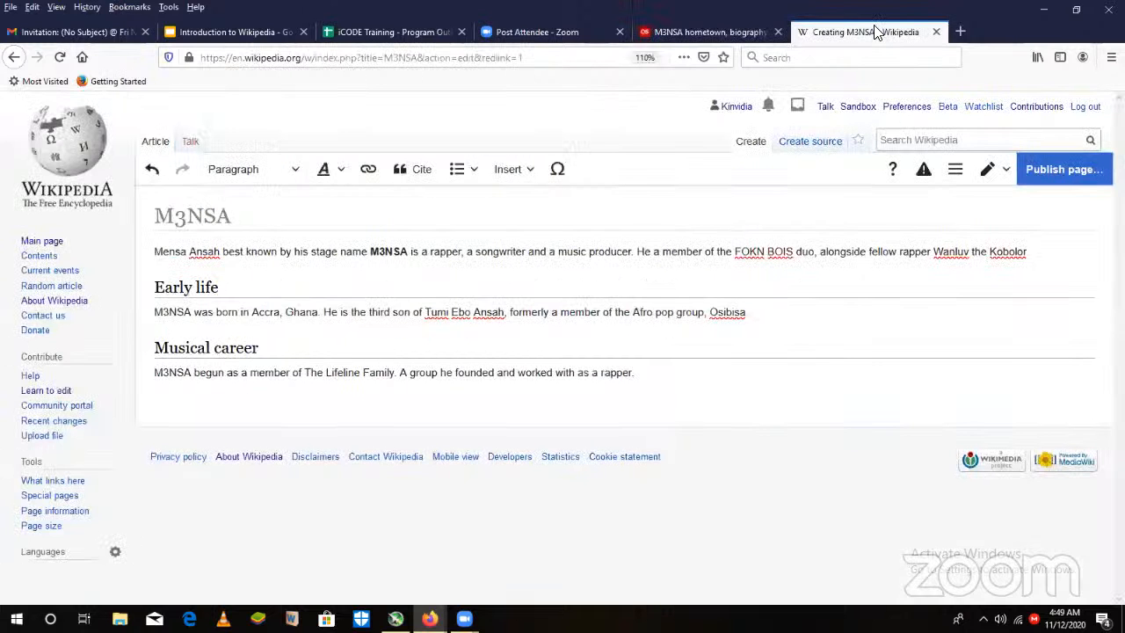
pyautogui.write('After the group')
pyautogui.write('was dis')
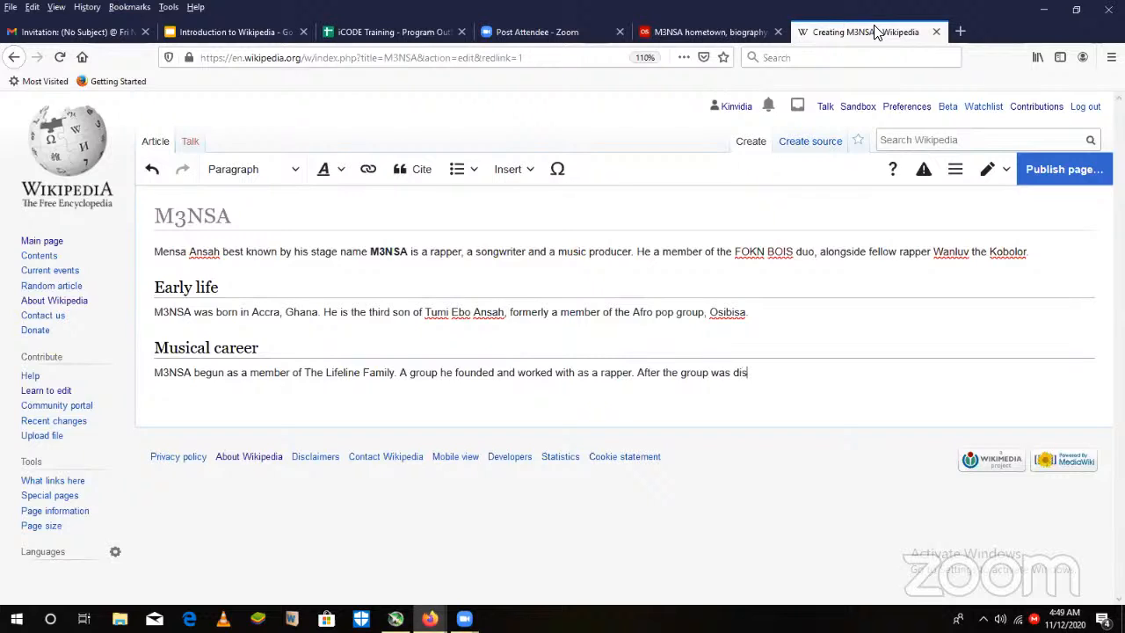
pyautogui.write('banded, ')
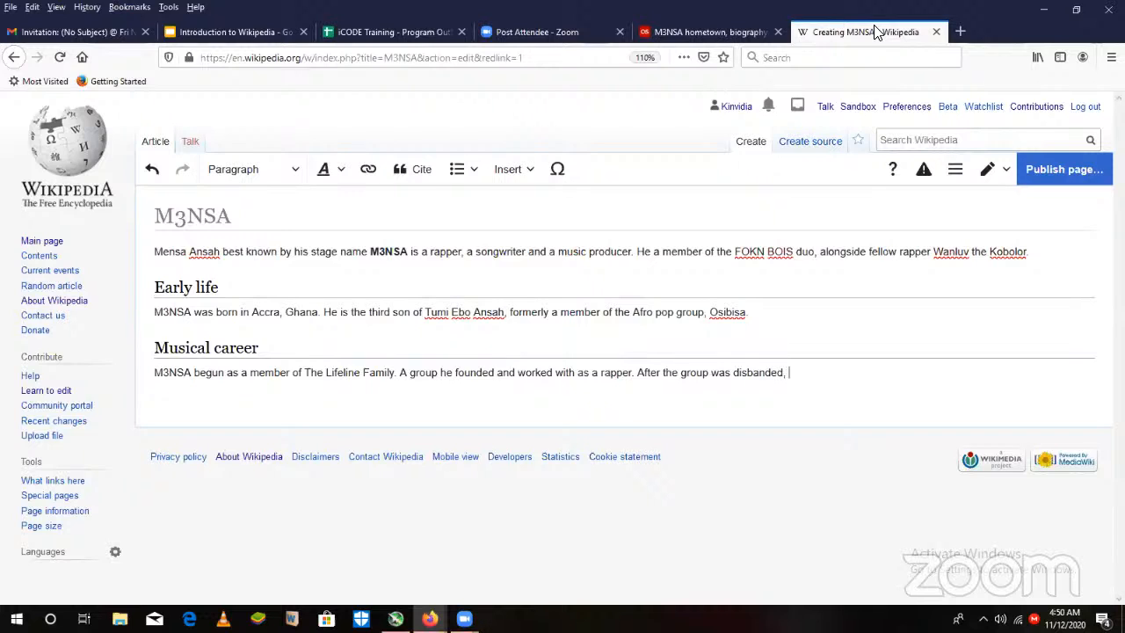
pyautogui.write('he ventured music product')
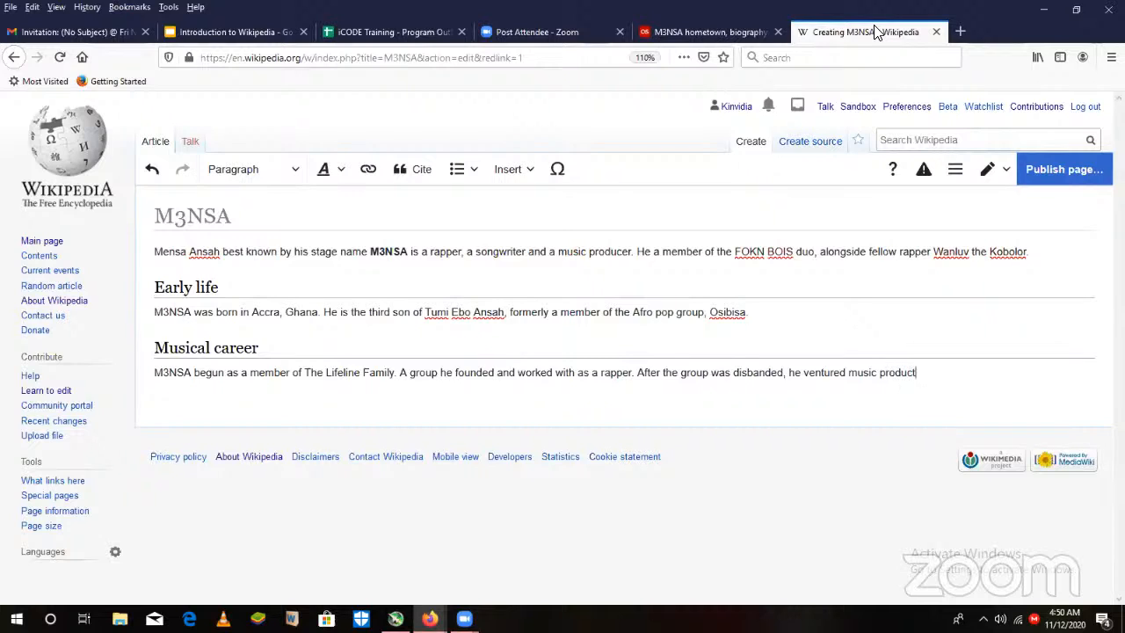
pyautogui.write('ion and begun produci')
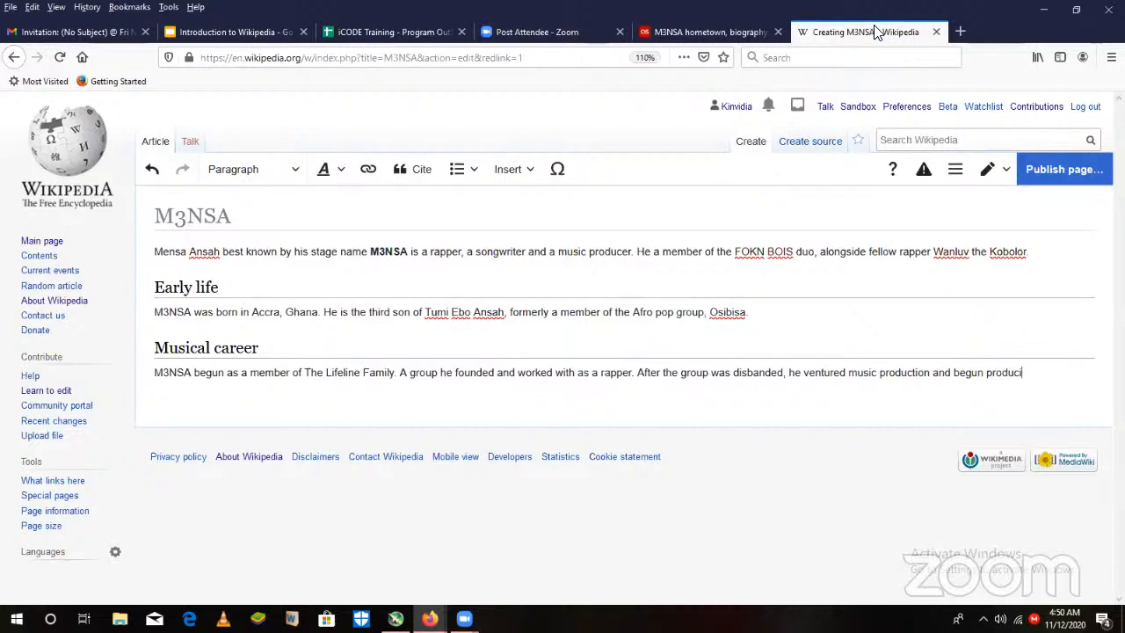
pyautogui.write('ng music for Reu')
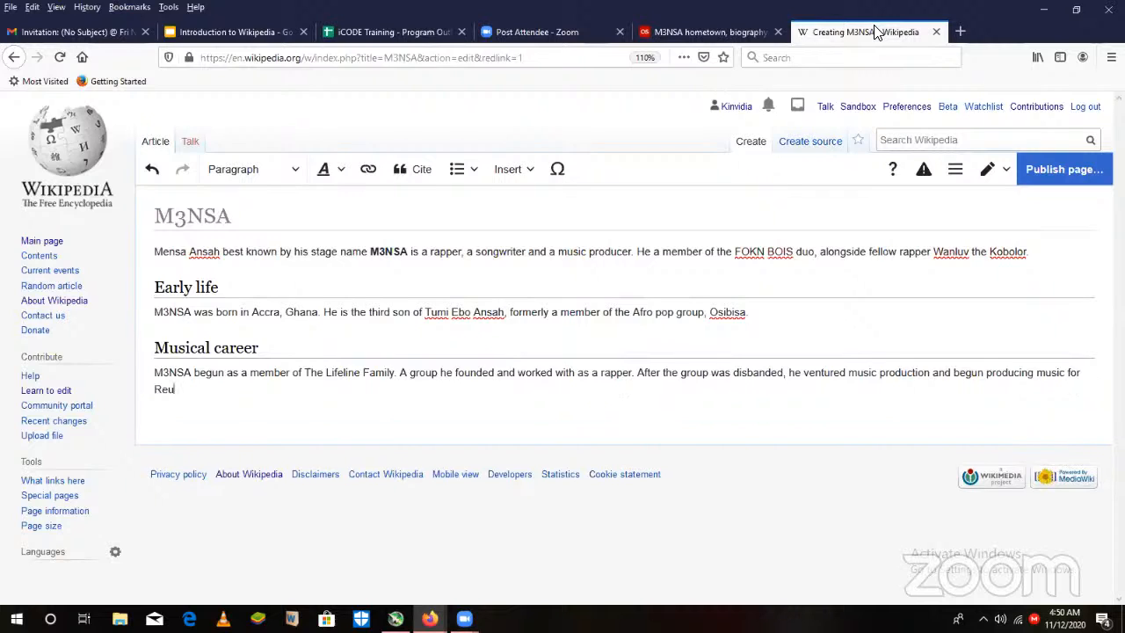
# - Complete the music production sentence with "begun producing music for Reggie Rockstone."
pyautogui.press('BackSpace')
pyautogui.write('ggie Rockstone.')
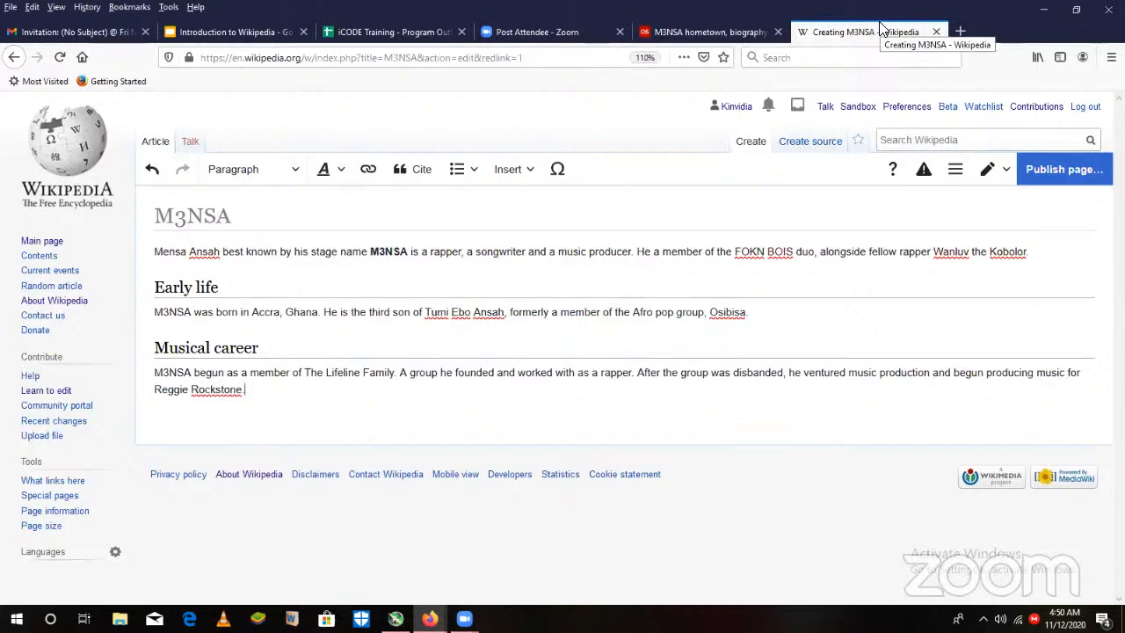
# - Read the last.fm passage on his production work and add "He begun producing music for other musician" to the Musical career paragraph
pyautogui.click(714, 41)
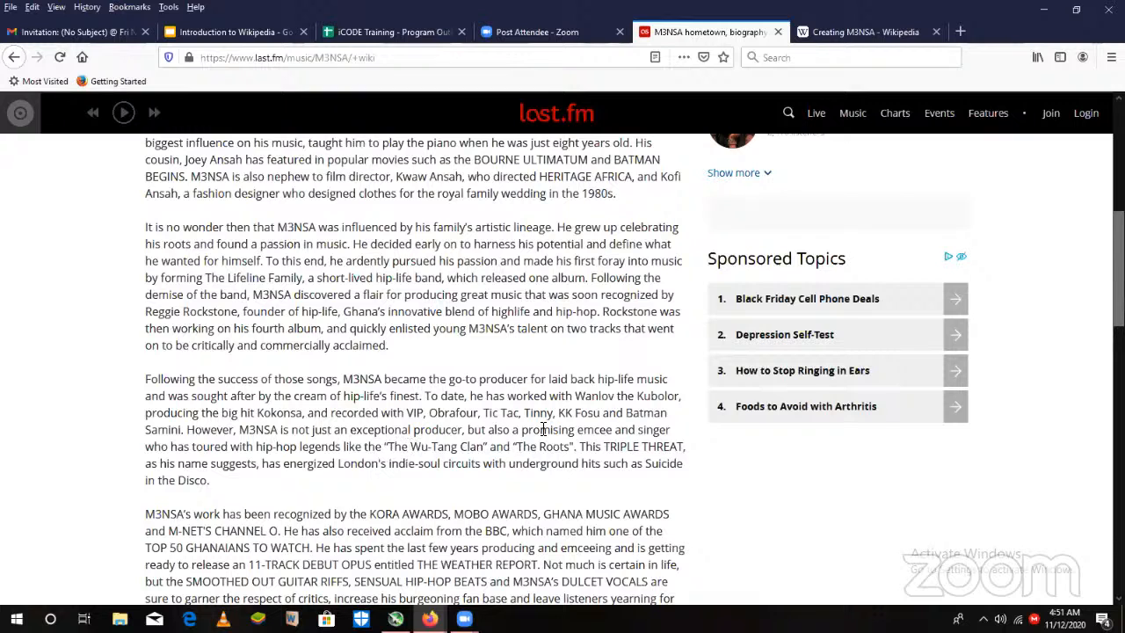
pyautogui.click(843, 31)
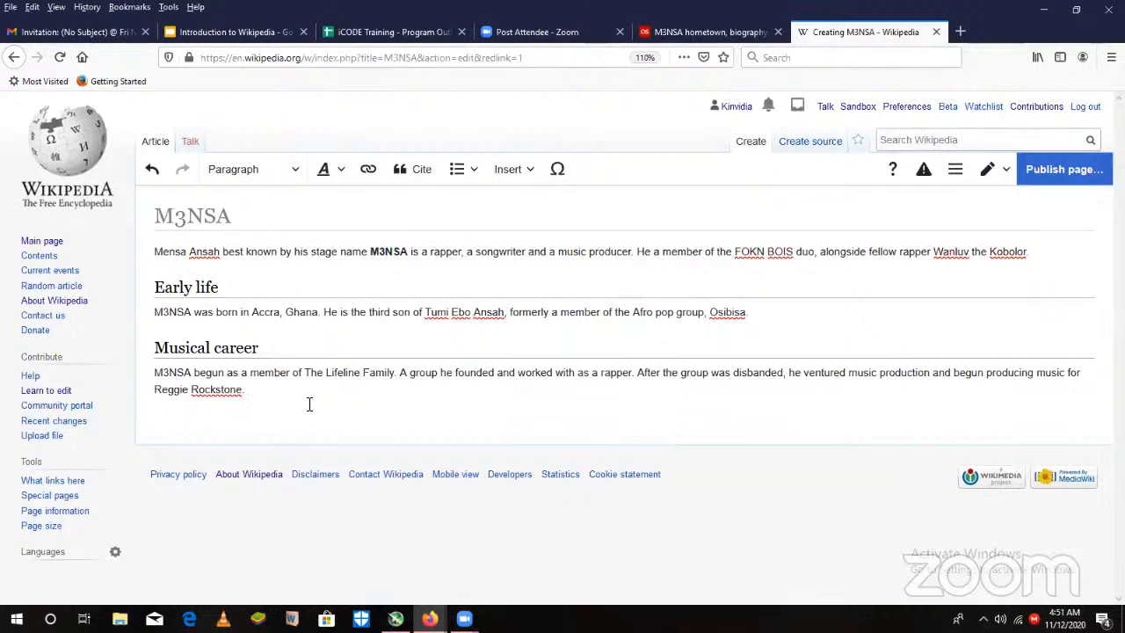
pyautogui.write('He begun prof')
pyautogui.press('BackSpace')
pyautogui.write('ducing music for other m')
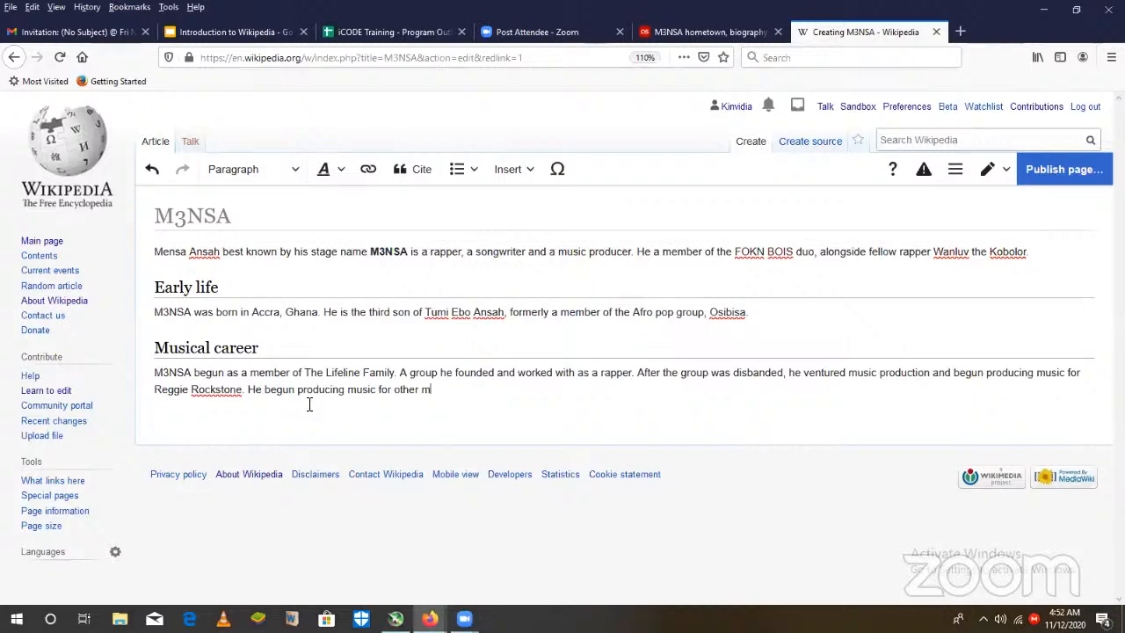
pyautogui.write('usician')
# - Replace "other musician" with "various Ghanaian musicians," in the new sentence
pyautogui.press('BackSpace')
pyautogui.press('BackSpace')
pyautogui.press('BackSpace')
pyautogui.press('BackSpace')
pyautogui.press('BackSpace')
pyautogui.press('BackSpace')
pyautogui.press('BackSpace')
pyautogui.press('BackSpace')
pyautogui.press('BackSpace')
pyautogui.press('BackSpace')
pyautogui.press('BackSpace')
pyautogui.press('BackSpace')
pyautogui.press('BackSpace')
pyautogui.press('BackSpace')
pyautogui.write('various Ghanaian m')
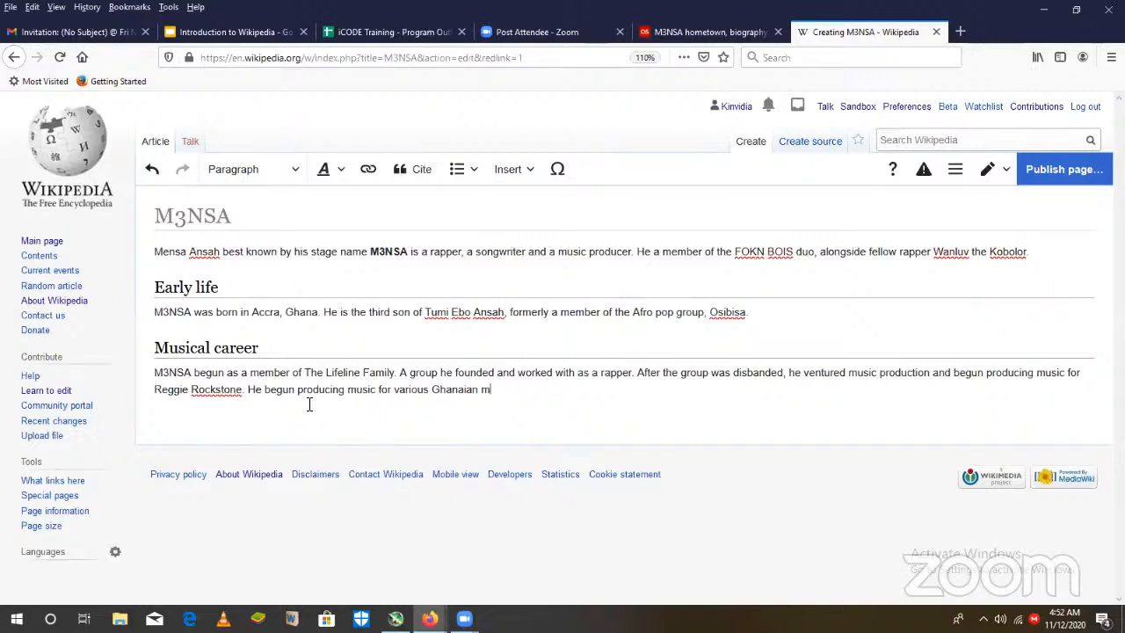
pyautogui.write('usicians, some of wh')
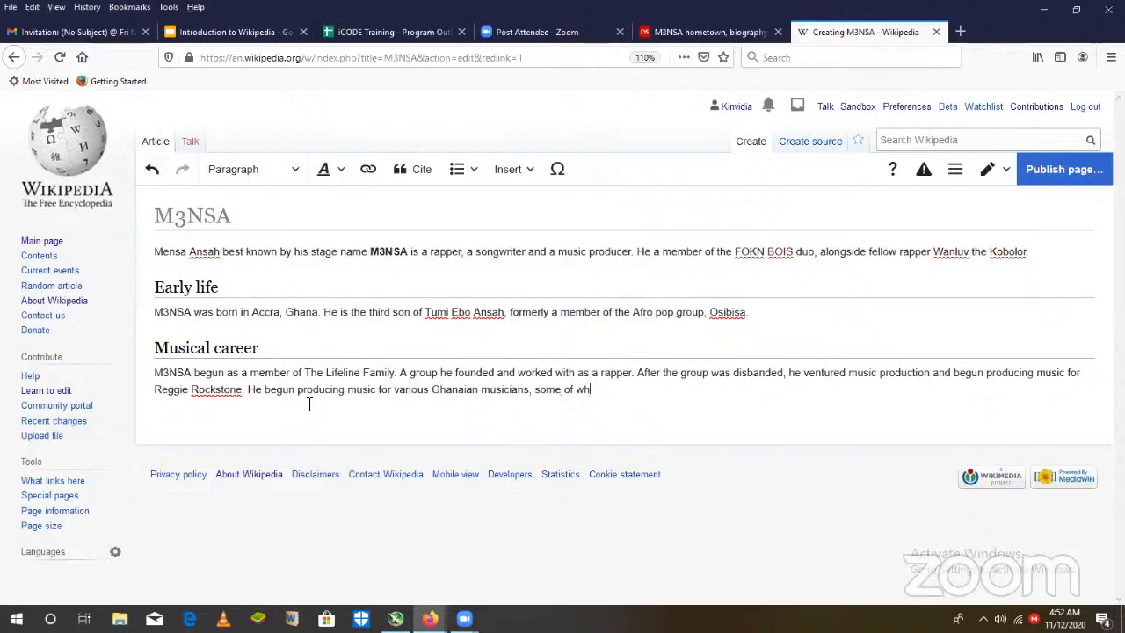
pyautogui.write('c')
pyautogui.write('h ind')
pyautogui.write('lude')
# - Check the artists named in the last.fm biography and list "Samini, KK Fosu" after "some of which include"
pyautogui.click(727, 35)
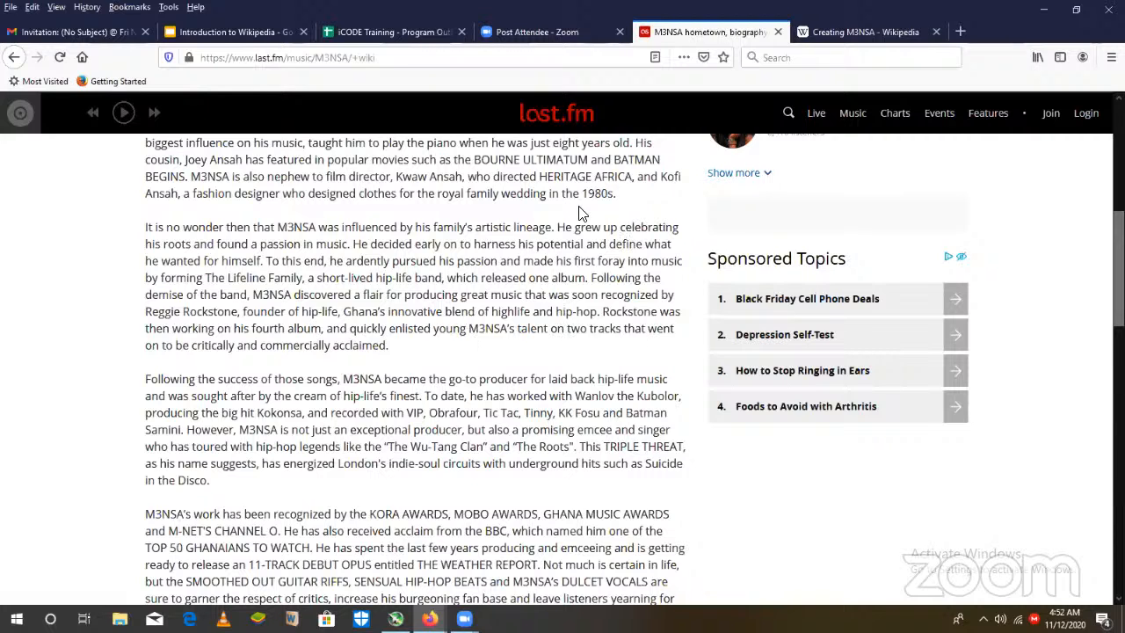
pyautogui.click(876, 34)
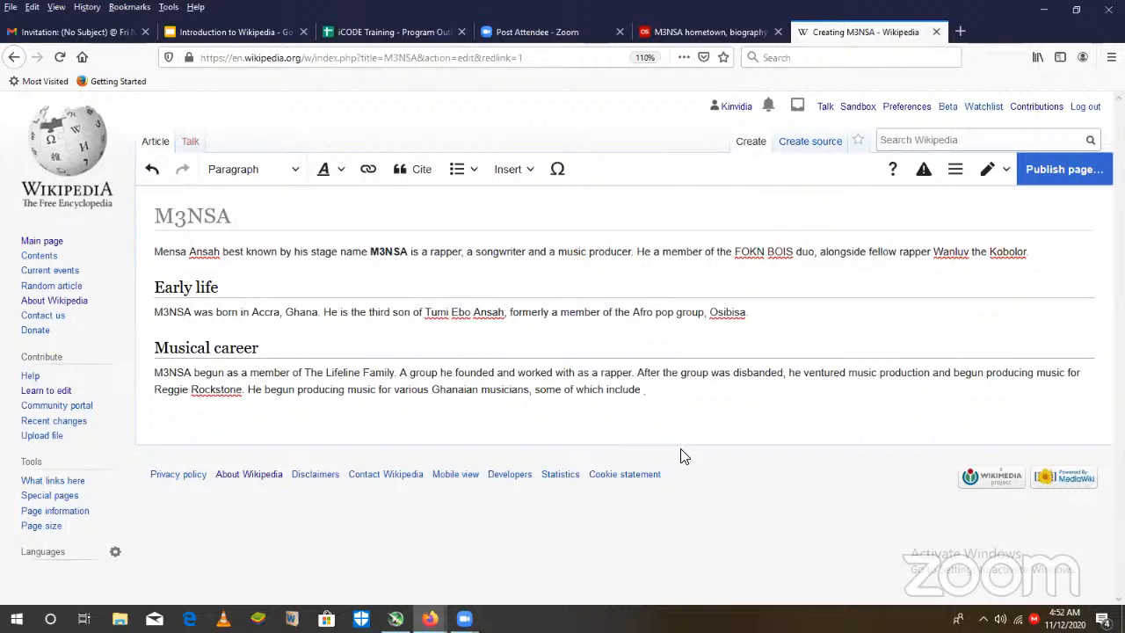
pyautogui.write('Samini, KK Fosu')
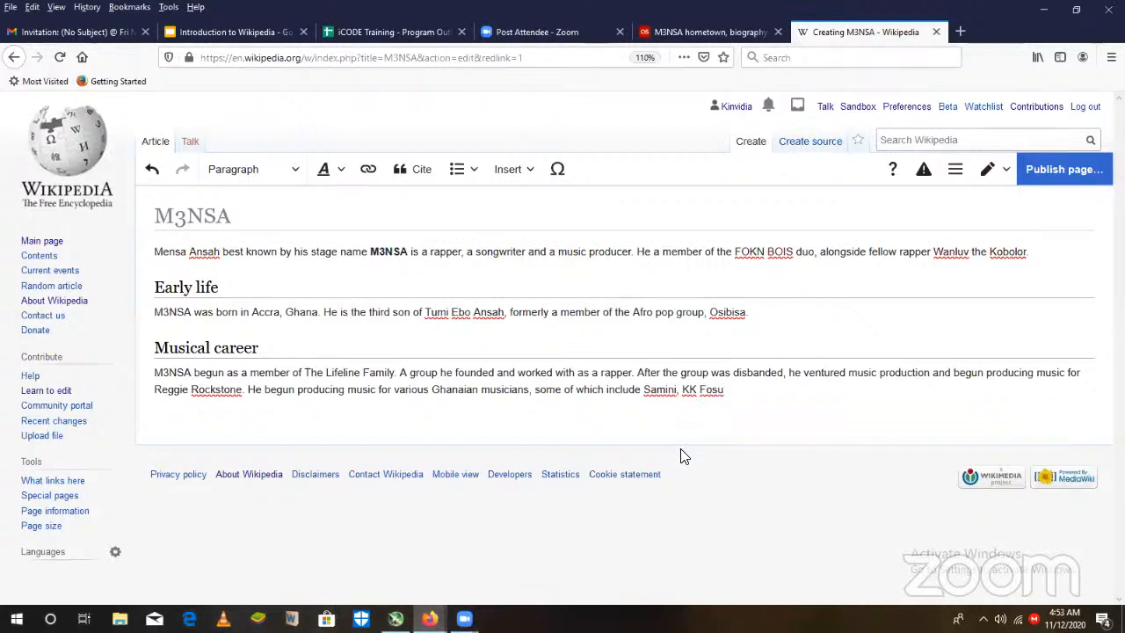
pyautogui.write(' and Tic T')
# - Add "and Tic Tac" to the end of the list of musicians
pyautogui.press('BackSpace')
pyautogui.press('BackSpace')
pyautogui.press('BackSpace')
pyautogui.write('c Tac , O')
# - Insert "Obour" between KK Fosu and Tic Tac, and "later" after "He" at the start of the same sentence
pyautogui.write('o')
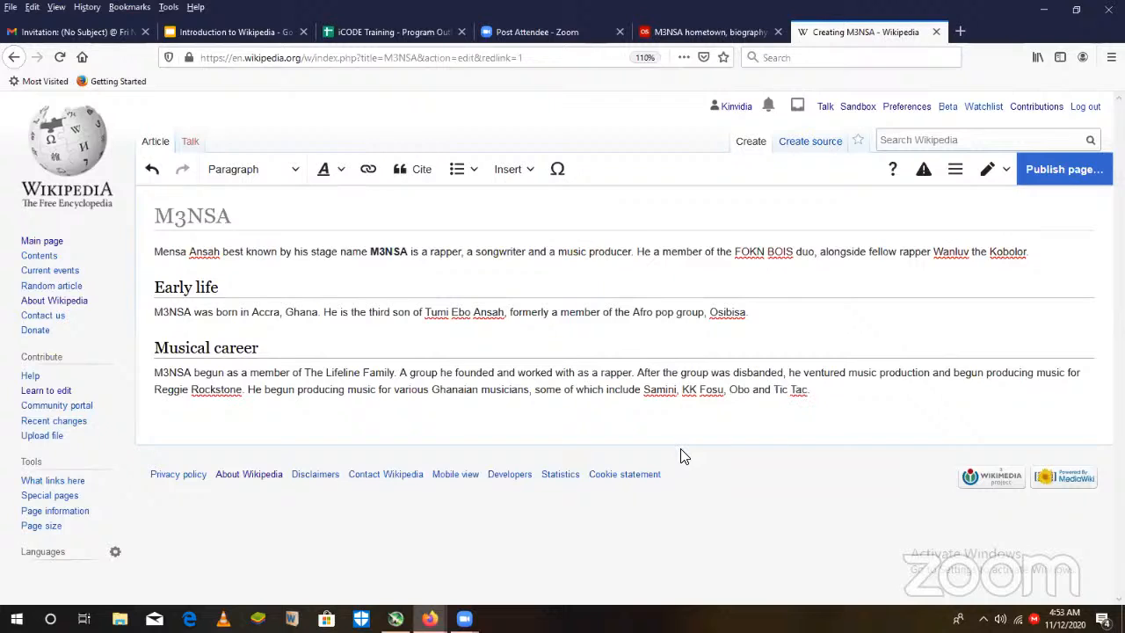
pyautogui.write('ur')
pyautogui.click(263, 391)
pyautogui.write('later')
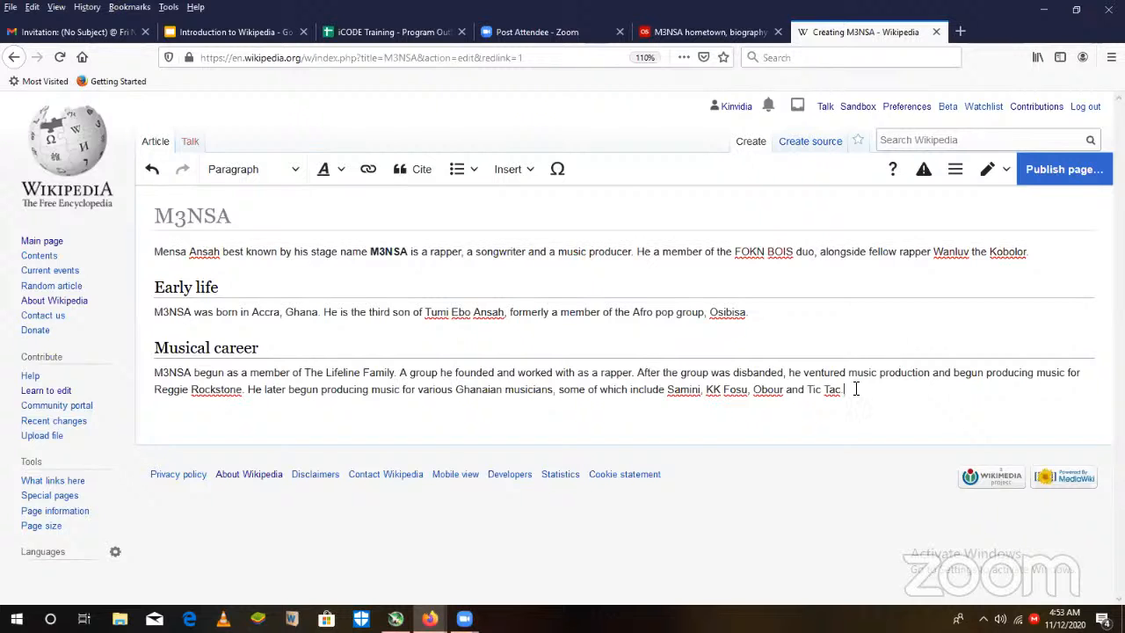
# - Review the rest of the last.fm biography and start a new sentence after Tic Tac with "As a music artiste"
pyautogui.click(720, 26)
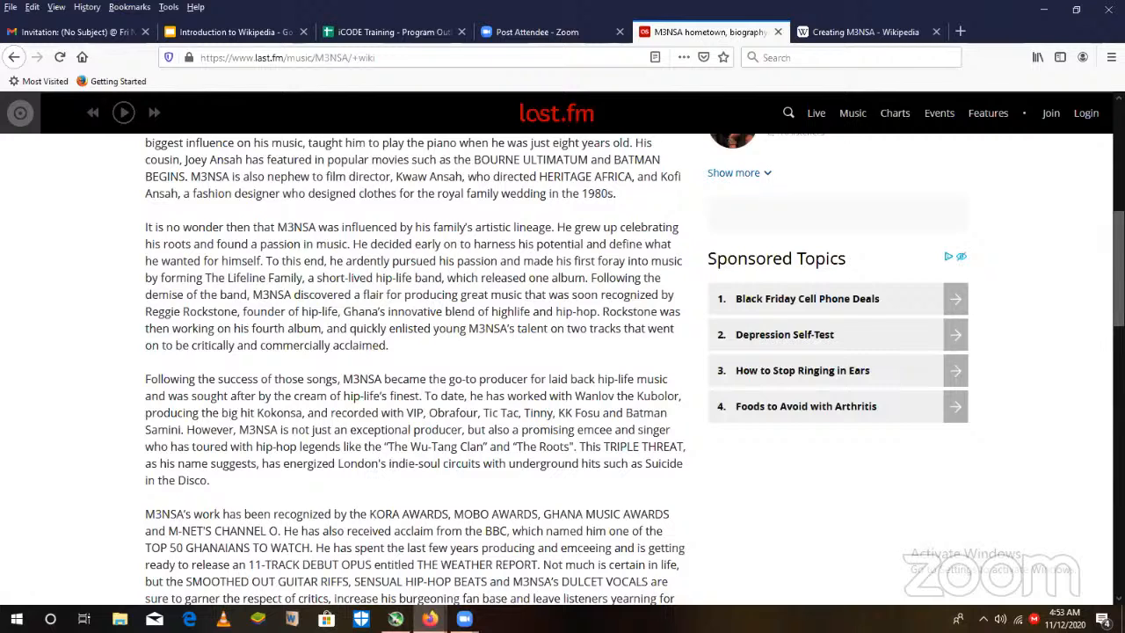
pyautogui.scroll(-4, 562, 351)
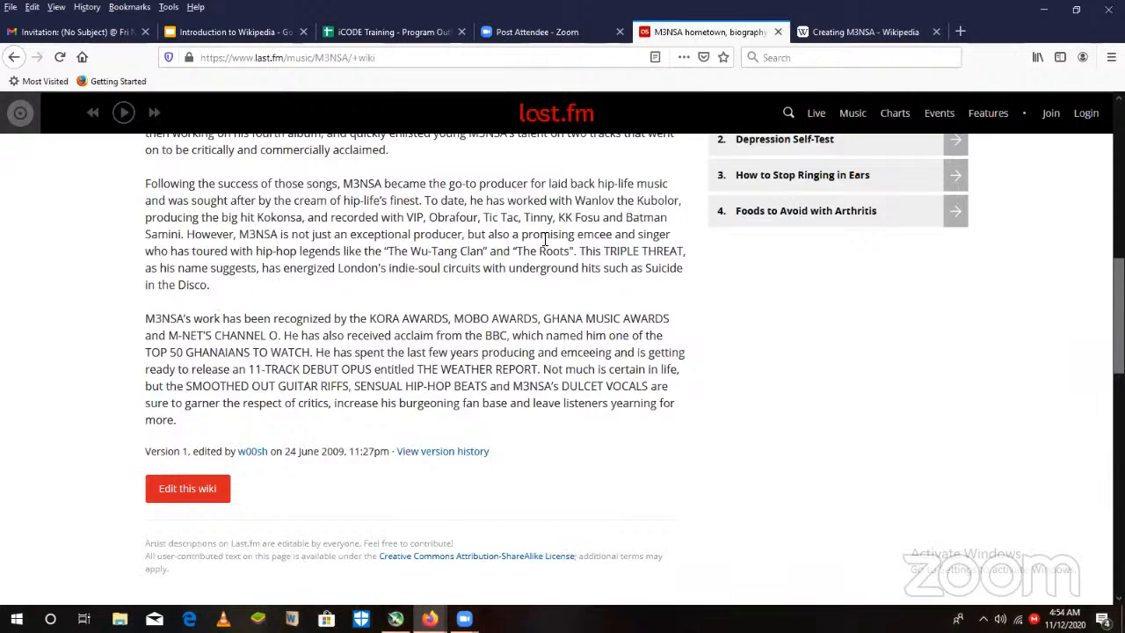
pyautogui.click(851, 33)
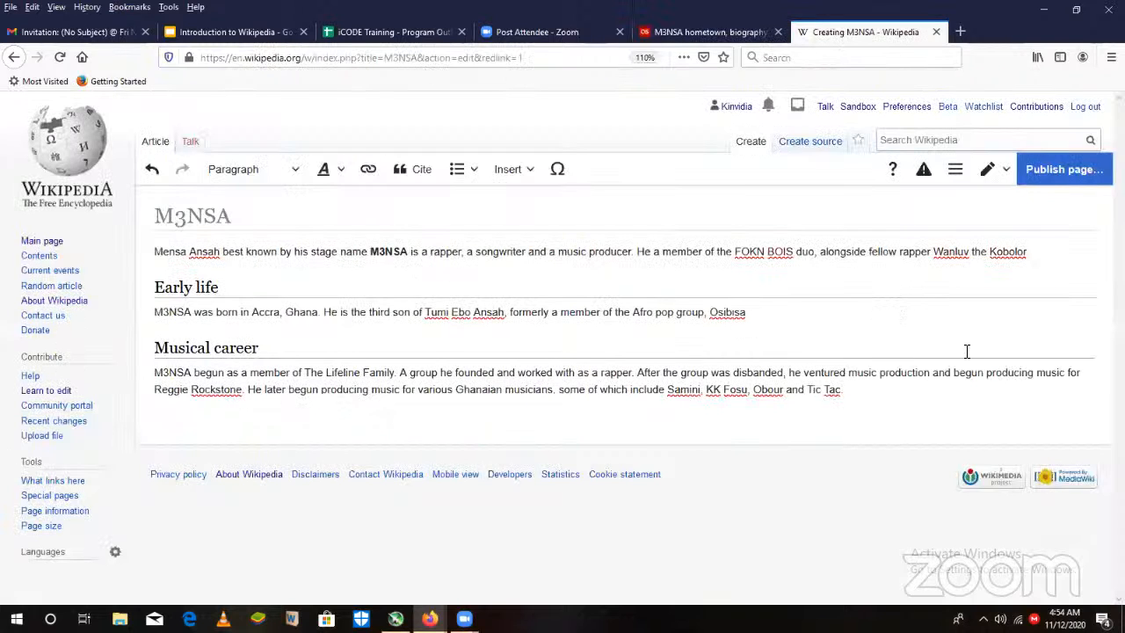
pyautogui.write('M')
pyautogui.press('BackSpace')
pyautogui.press('BackSpace')
pyautogui.write('As a music artiste,')
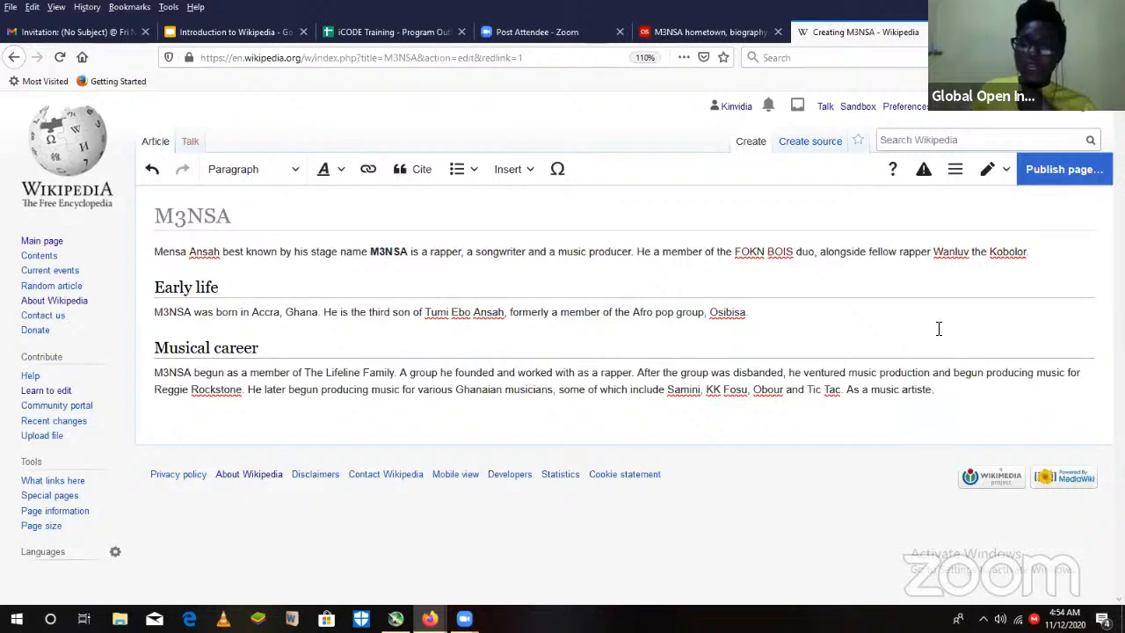
# - Check the last.fm biography and continue the sentence after "As a music artiste," with "M3NSA has toured with musicians"
pyautogui.click(569, 44)
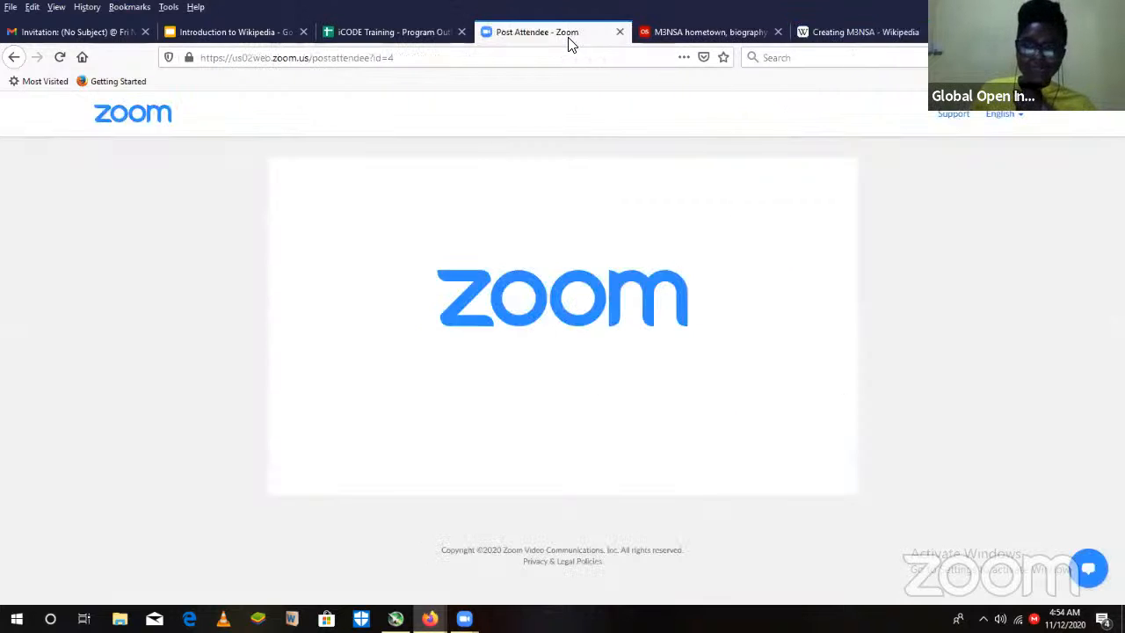
pyautogui.click(717, 37)
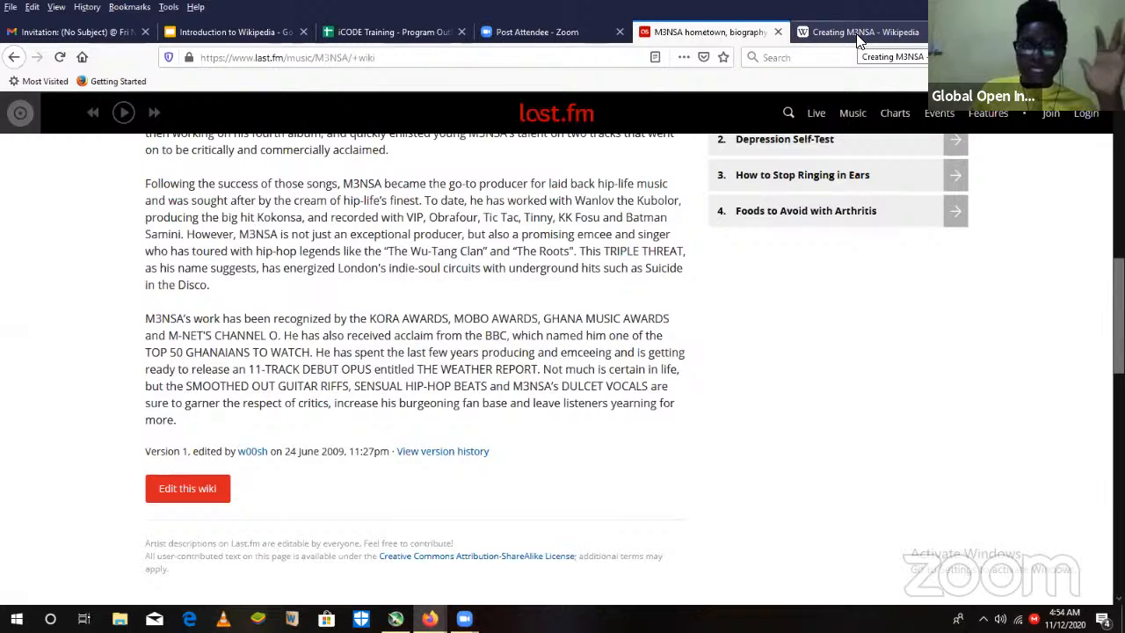
pyautogui.click(860, 36)
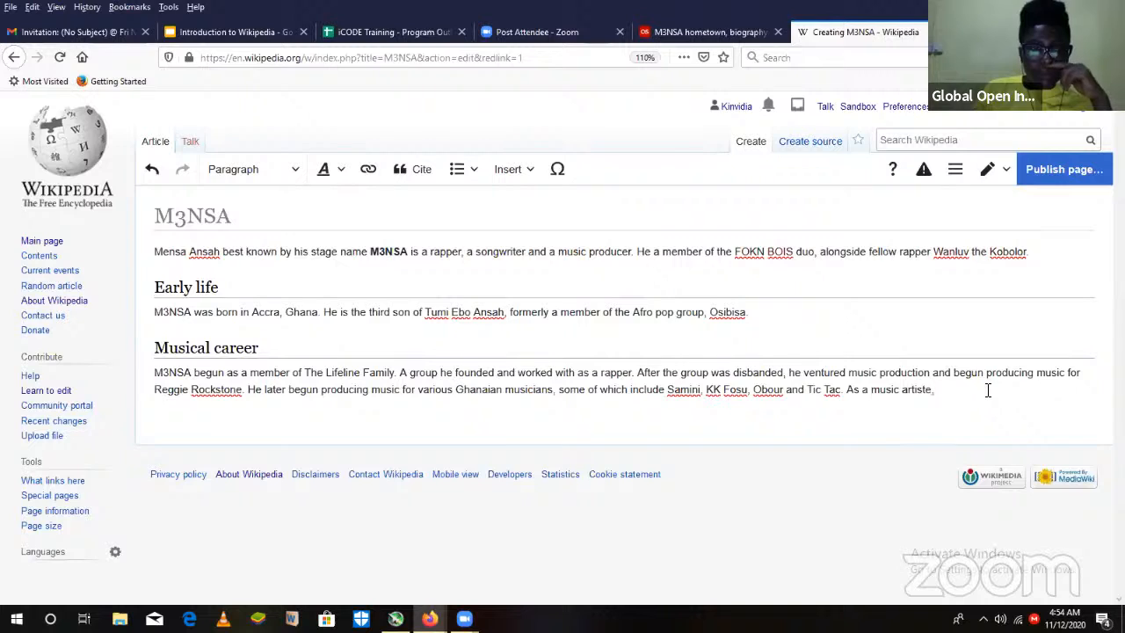
pyautogui.press('BackSpace')
pyautogui.press('BackSpace')
pyautogui.write('.')
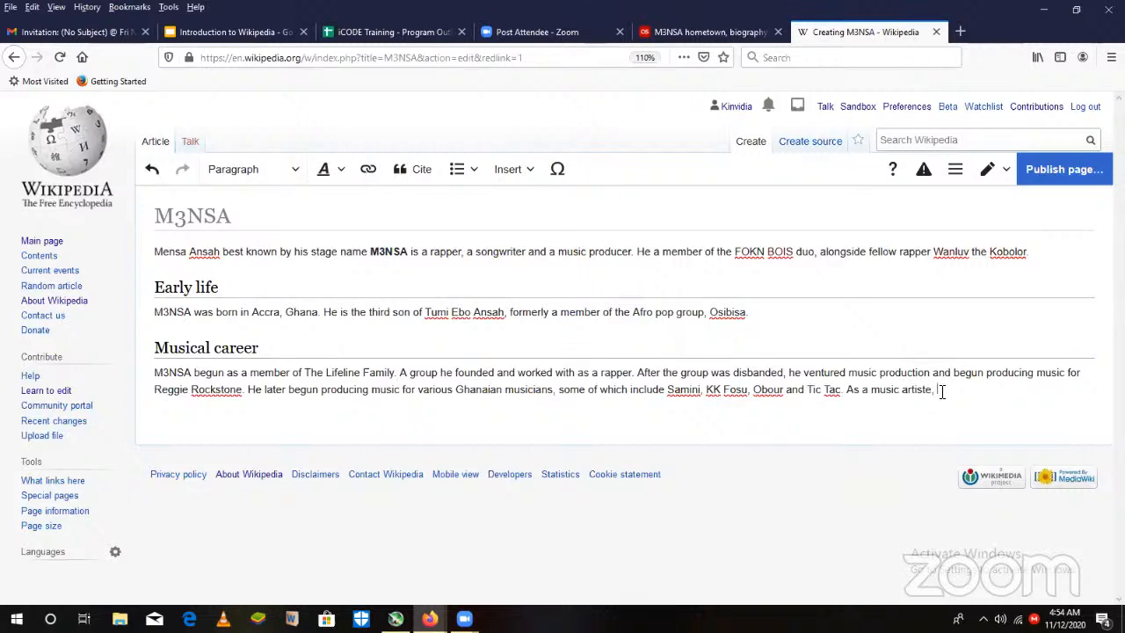
pyautogui.write('M3NSA has t')
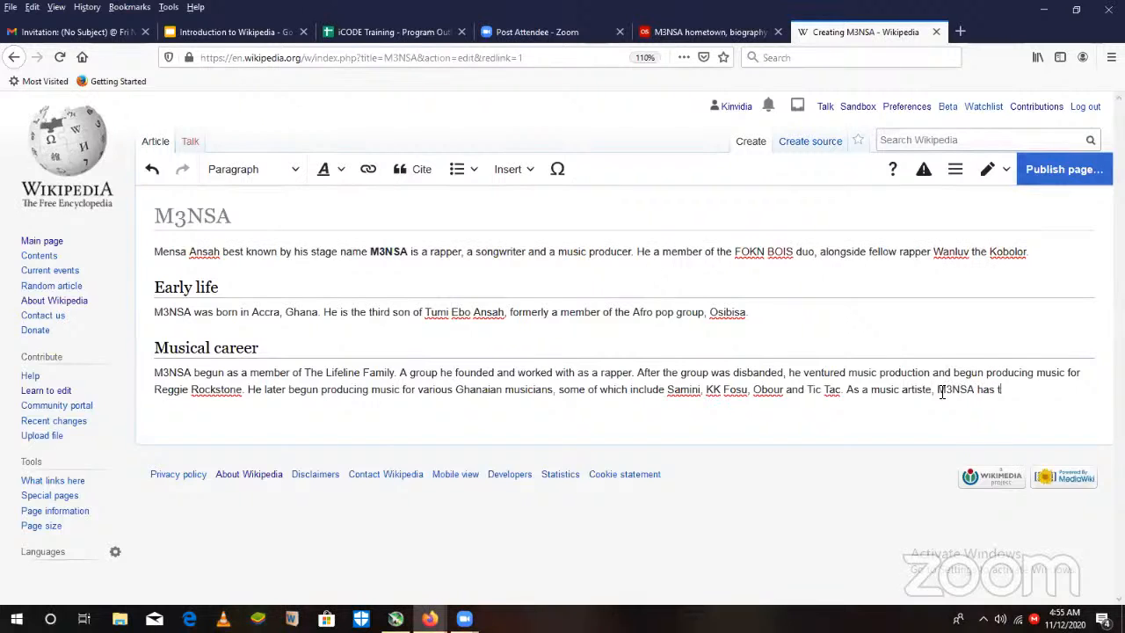
pyautogui.write('oured wilh musicians ')
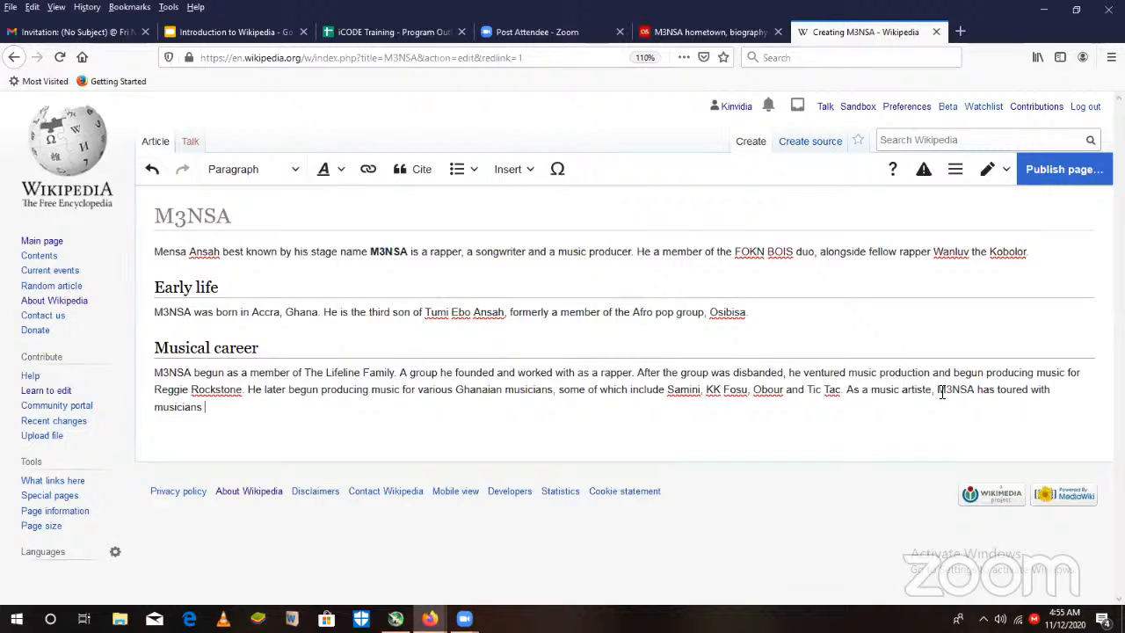
pyautogui.write('such as the')
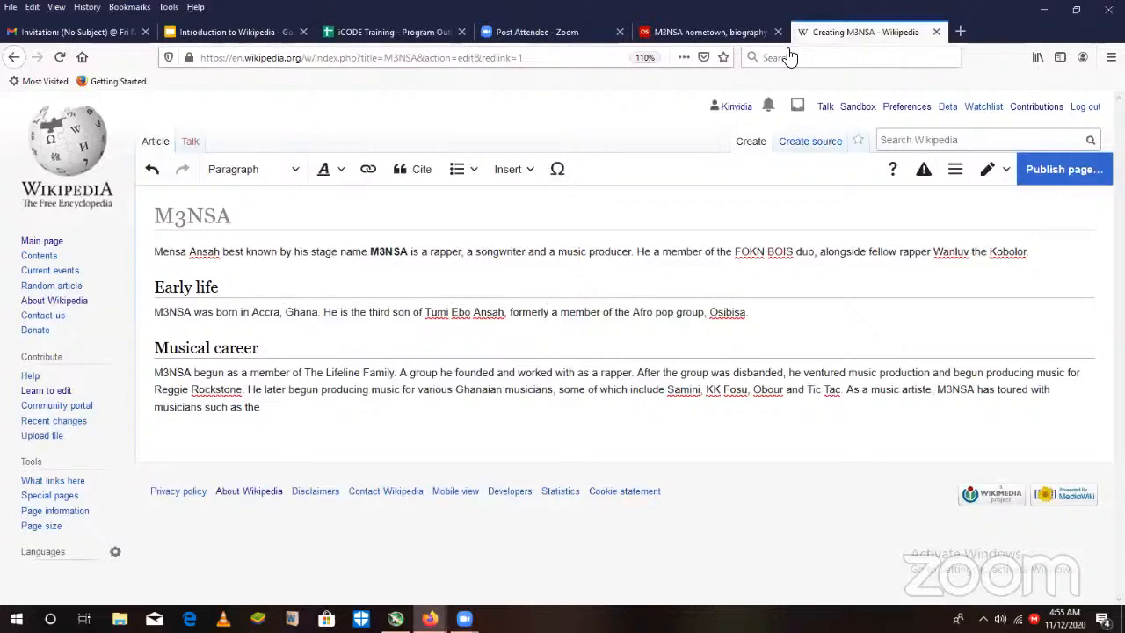
# - Add "such as the", the band name "The Wu-Tang Clan" copied from the last.fm biography, and ", and" to the touring sentence
pyautogui.click(755, 32)
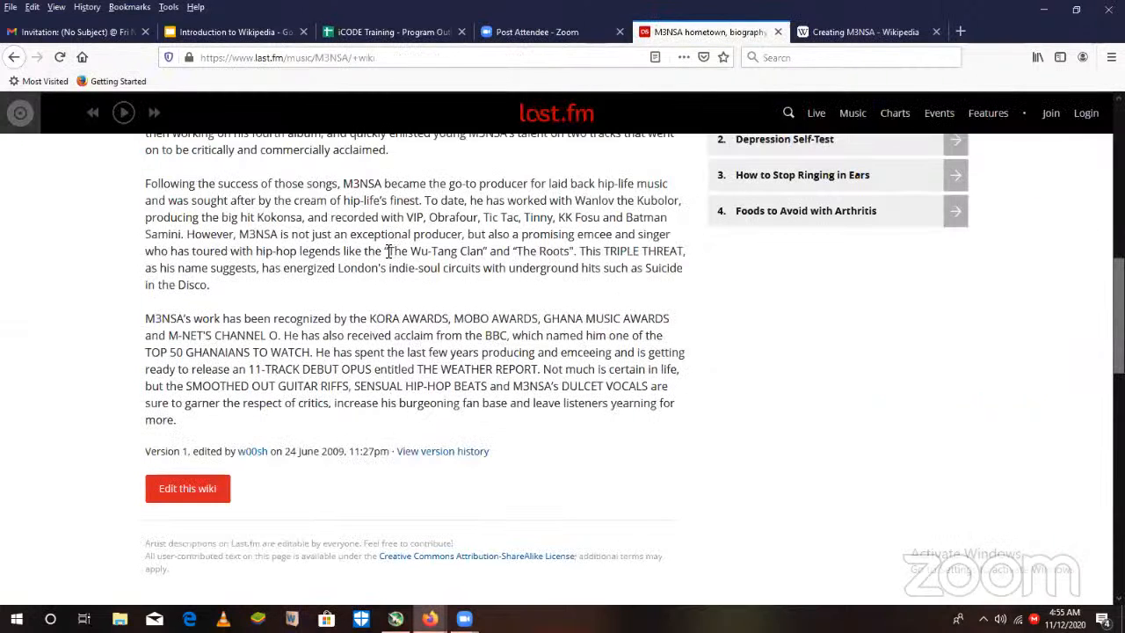
pyautogui.moveTo(388, 250); pyautogui.dragTo(484, 250)
pyautogui.hotkey('ctrl', 'c')
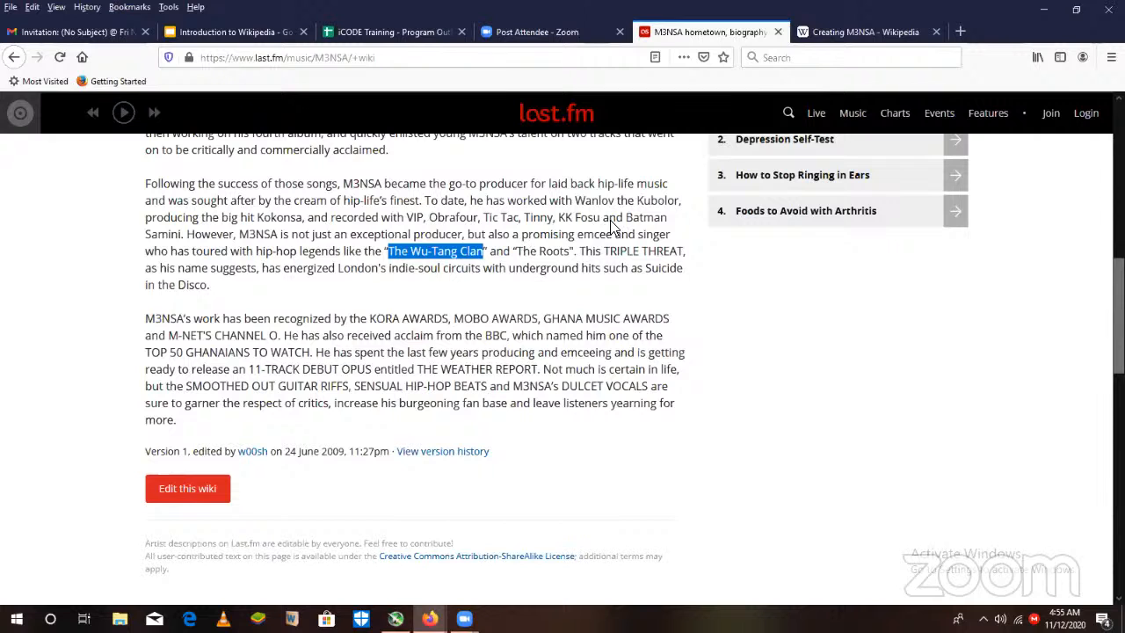
pyautogui.click(871, 33)
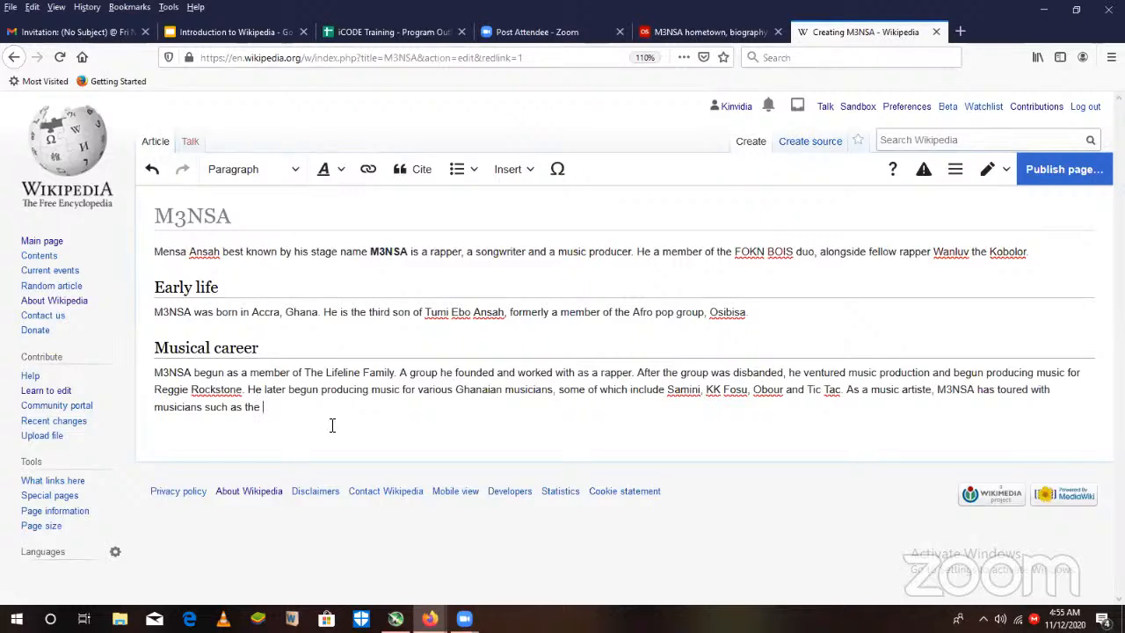
pyautogui.hotkey('ctrl', 'v')
pyautogui.write(', and')
# - Copy "The Roots" from the last.fm biography and end the touring sentence with it and a full stop
pyautogui.hotkey('ctrl', 'shift', 'Tab')
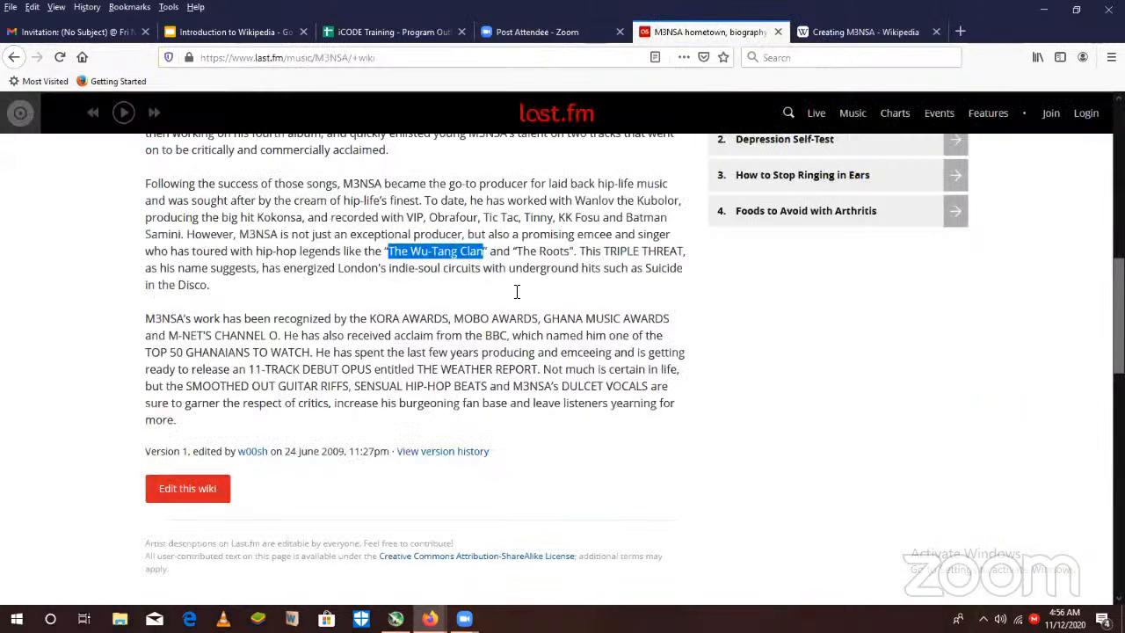
pyautogui.moveTo(514, 251); pyautogui.dragTo(573, 252)
pyautogui.hotkey('ctrl', 'c')
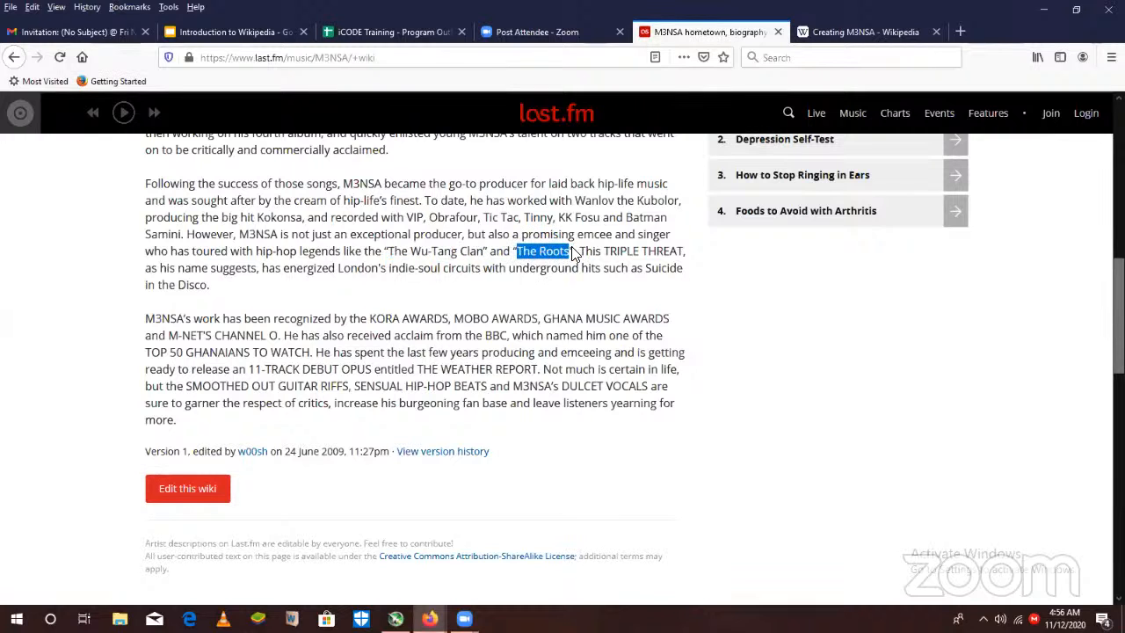
pyautogui.click(905, 36)
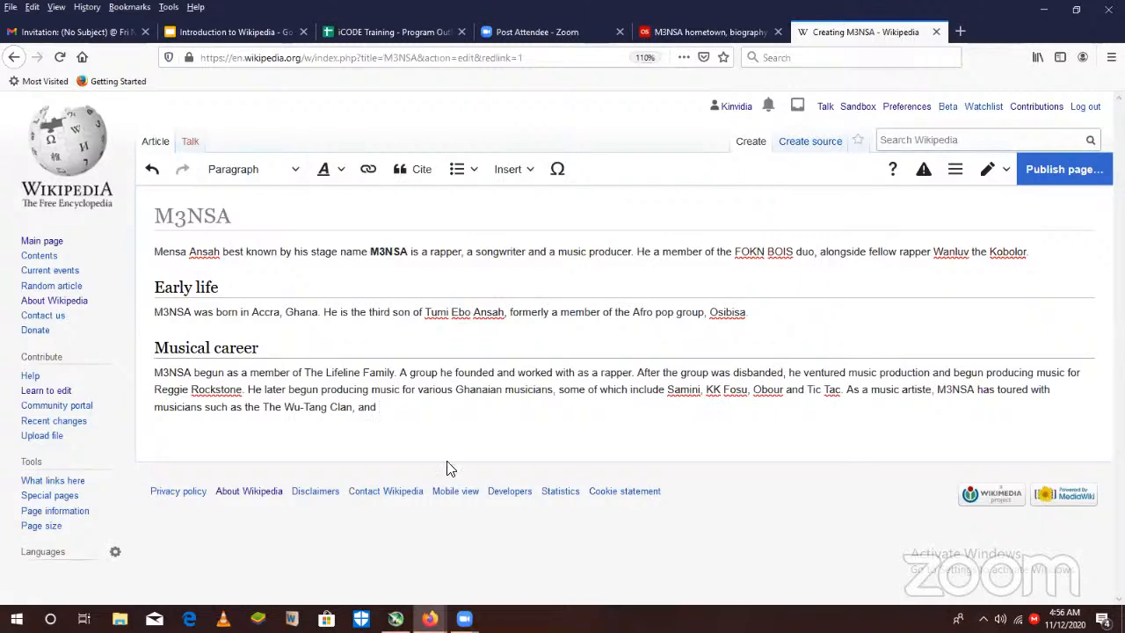
pyautogui.hotkey('ctrl', 'v')
pyautogui.write('.')
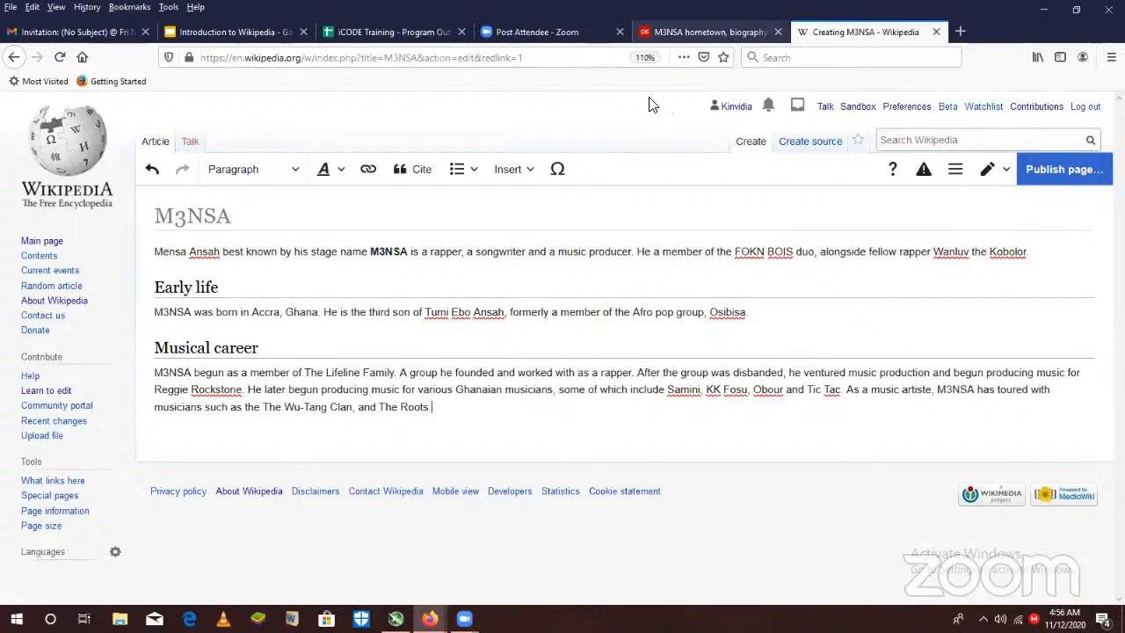
# - Consult the last.fm biography and start a new sentence after The Roots with "M3NSA's work has gained recognition from"
pyautogui.click(736, 34)
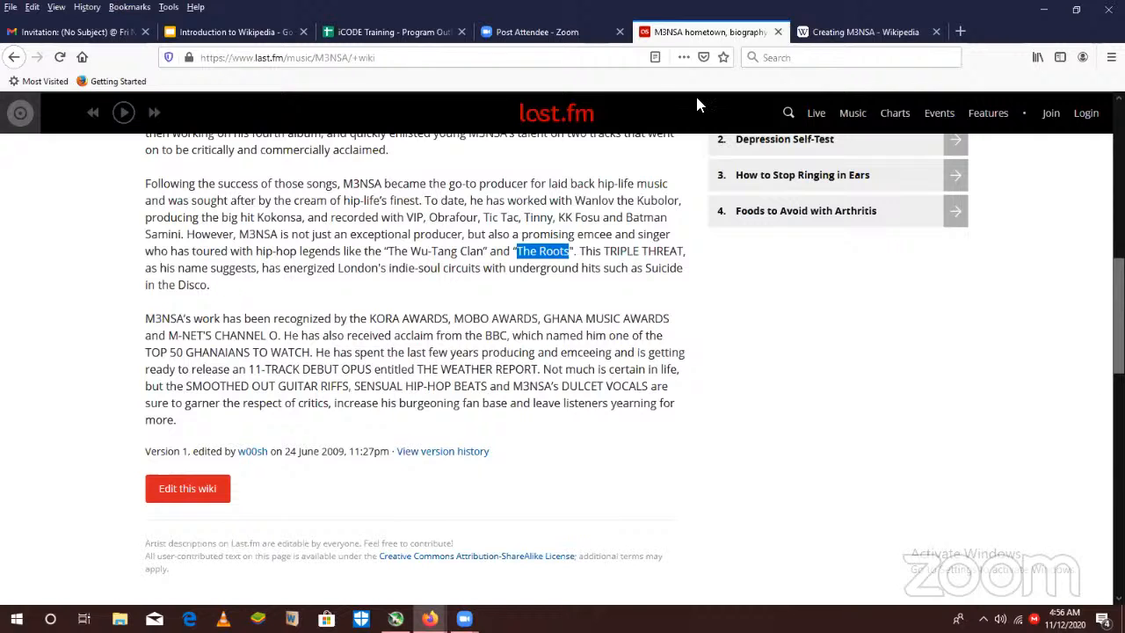
pyautogui.click(850, 35)
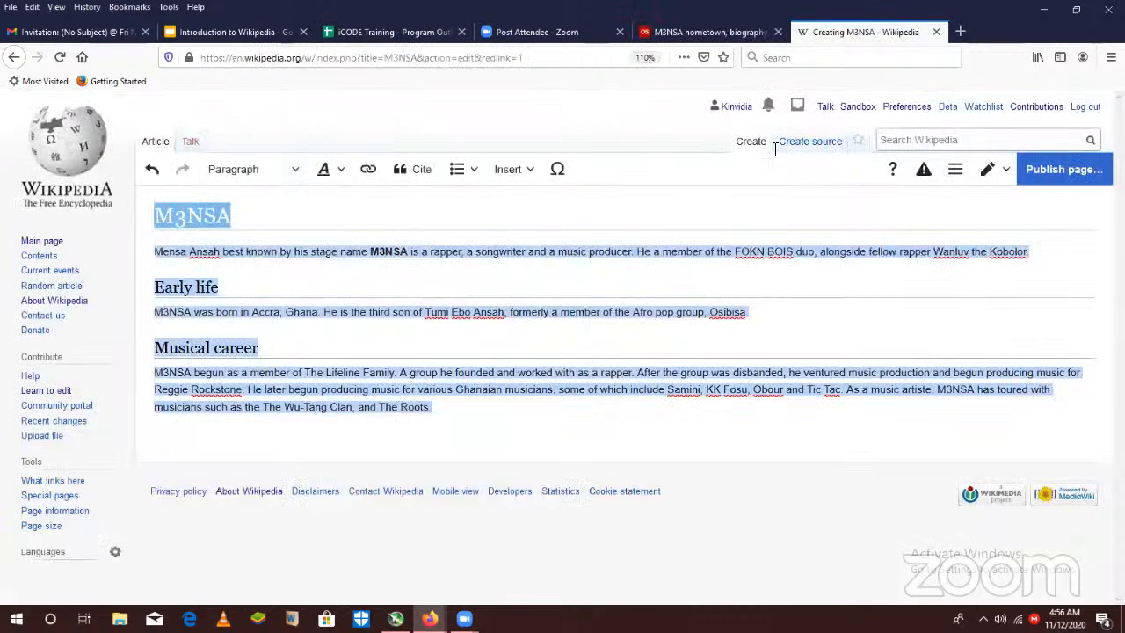
pyautogui.click(458, 426)
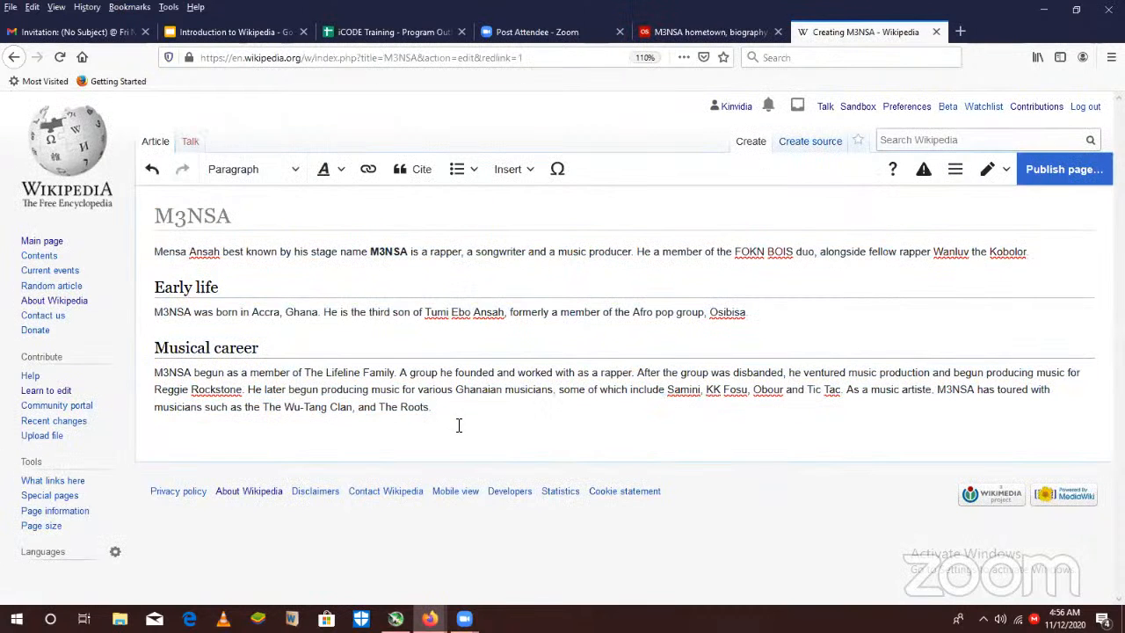
pyautogui.write("M3NSA's work has gained recog")
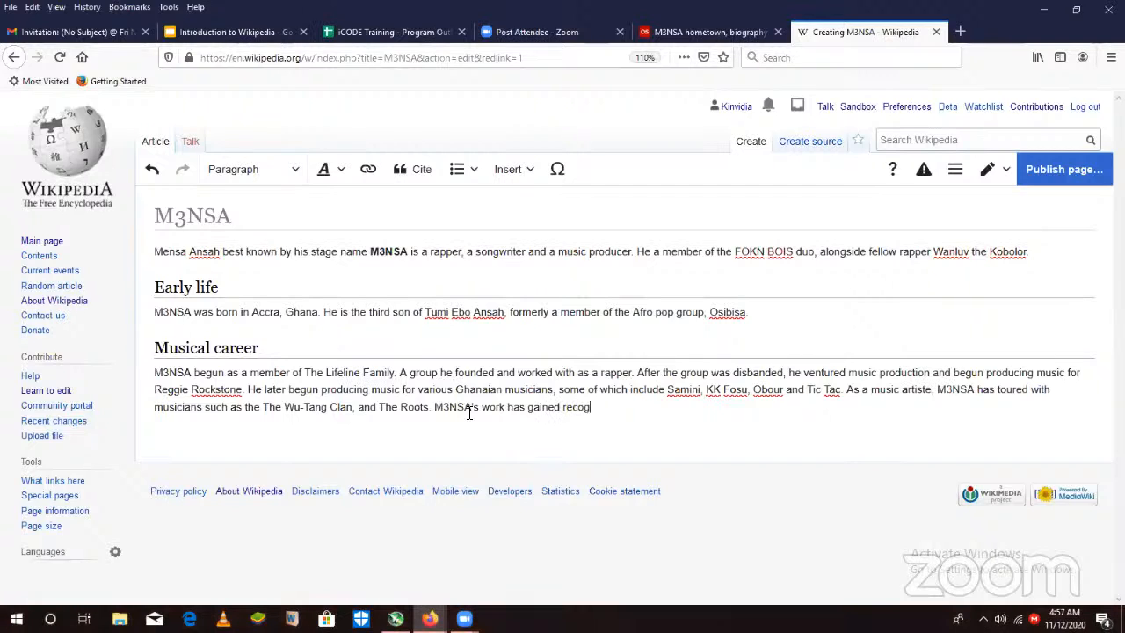
pyautogui.write('nition from KORA awar')
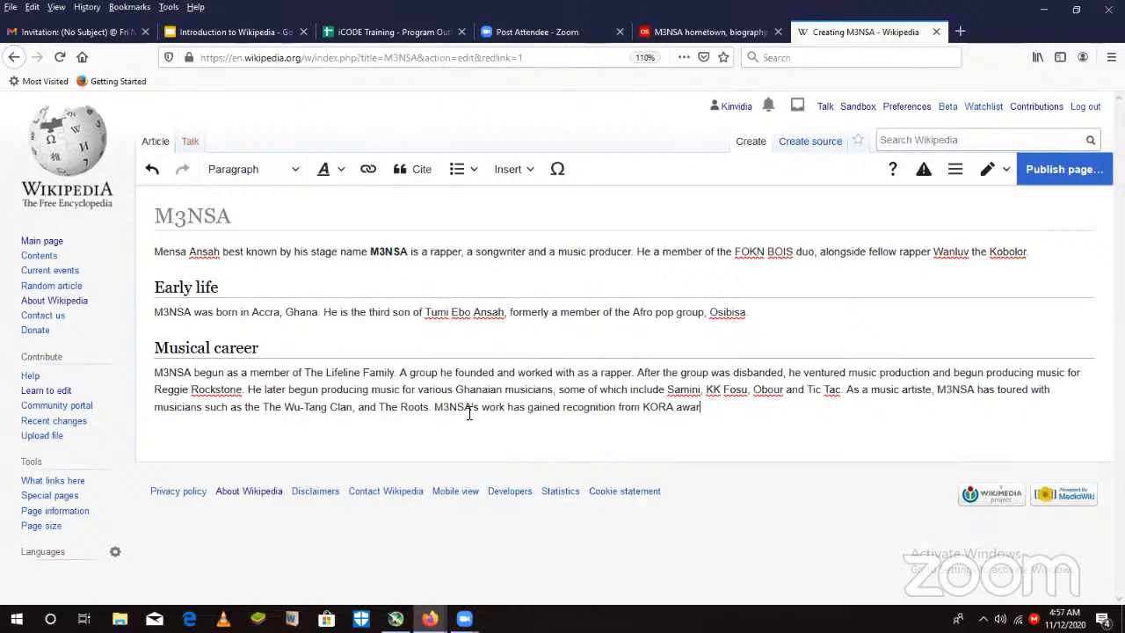
pyautogui.write('ds, MOBO awards')
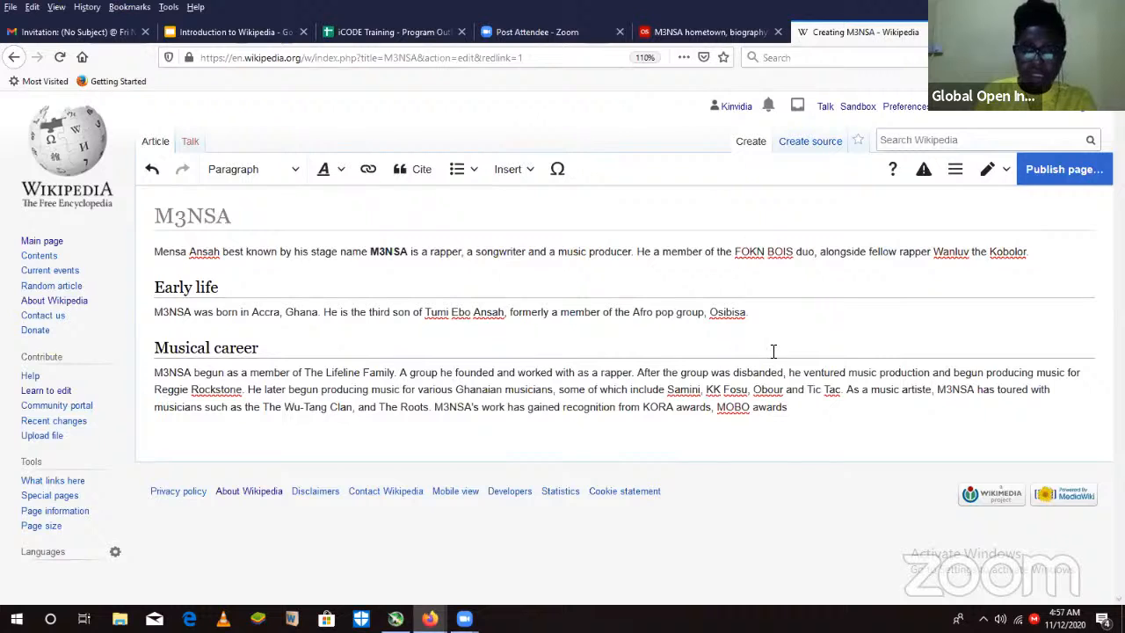
# - Recheck the awards in the last.fm biography and finish the recognition sentence with "and Ghana Music awards."
pyautogui.click(722, 35)
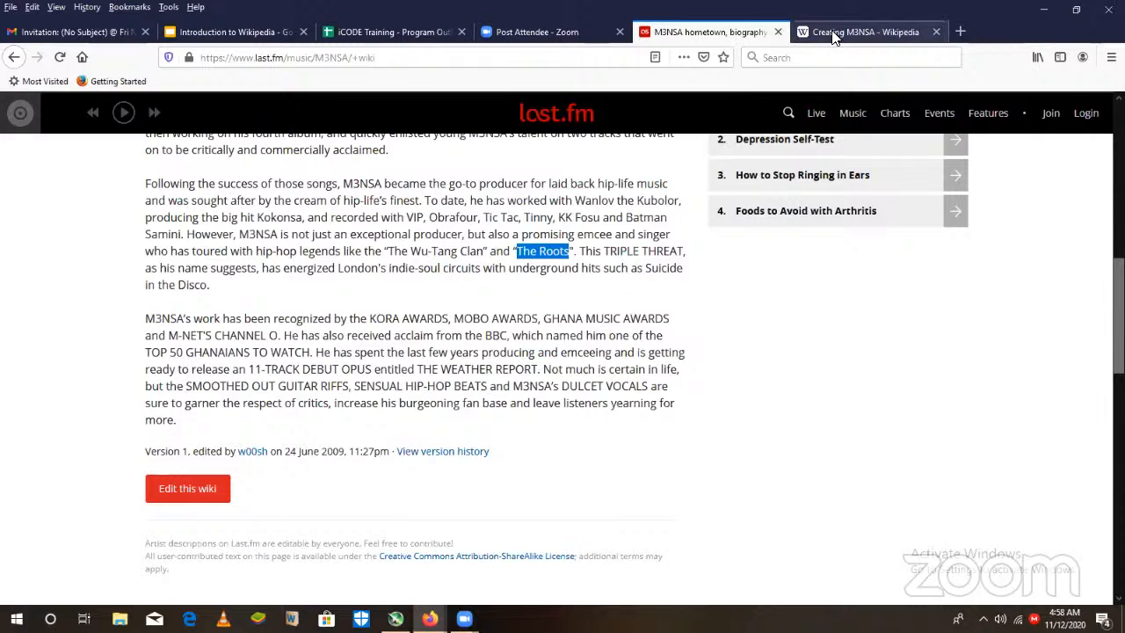
pyautogui.click(879, 37)
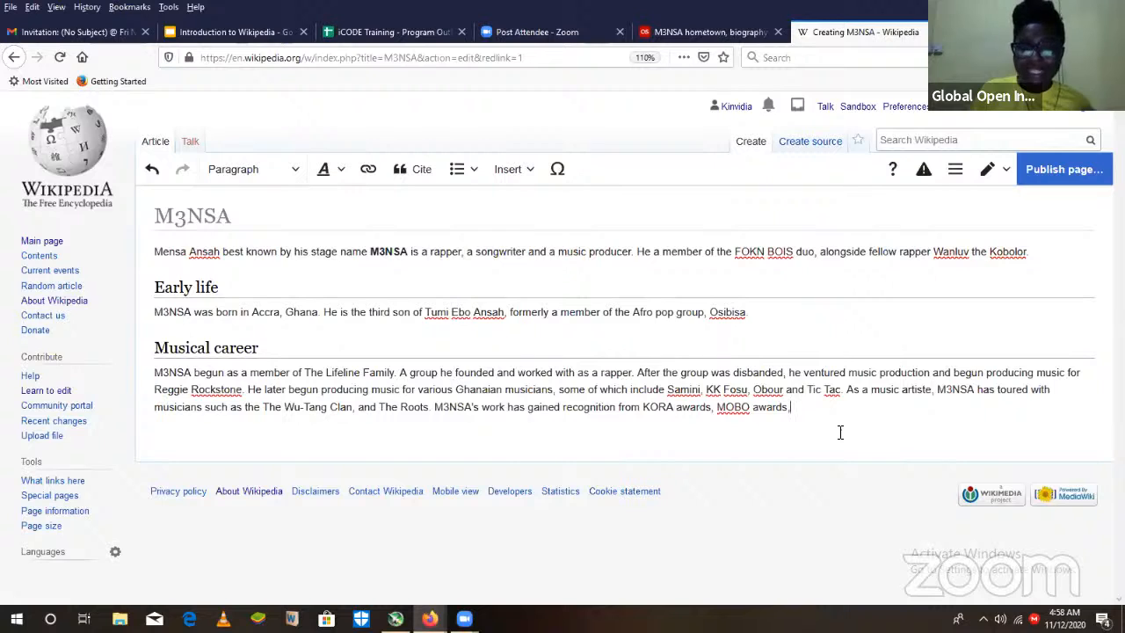
pyautogui.write('and')
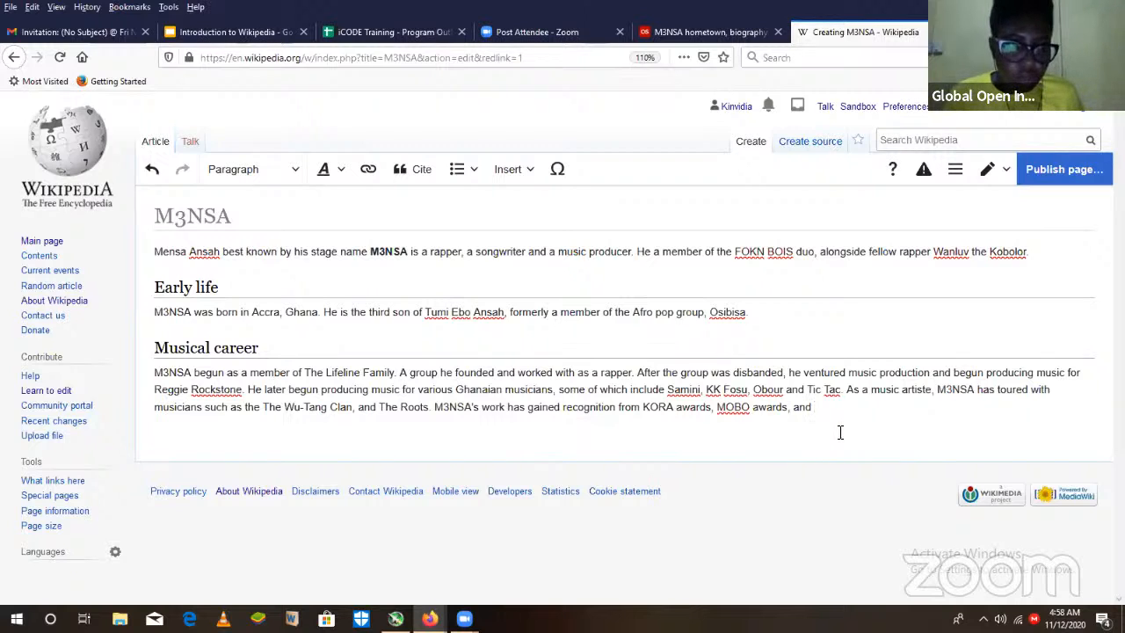
pyautogui.write('Ghana ')
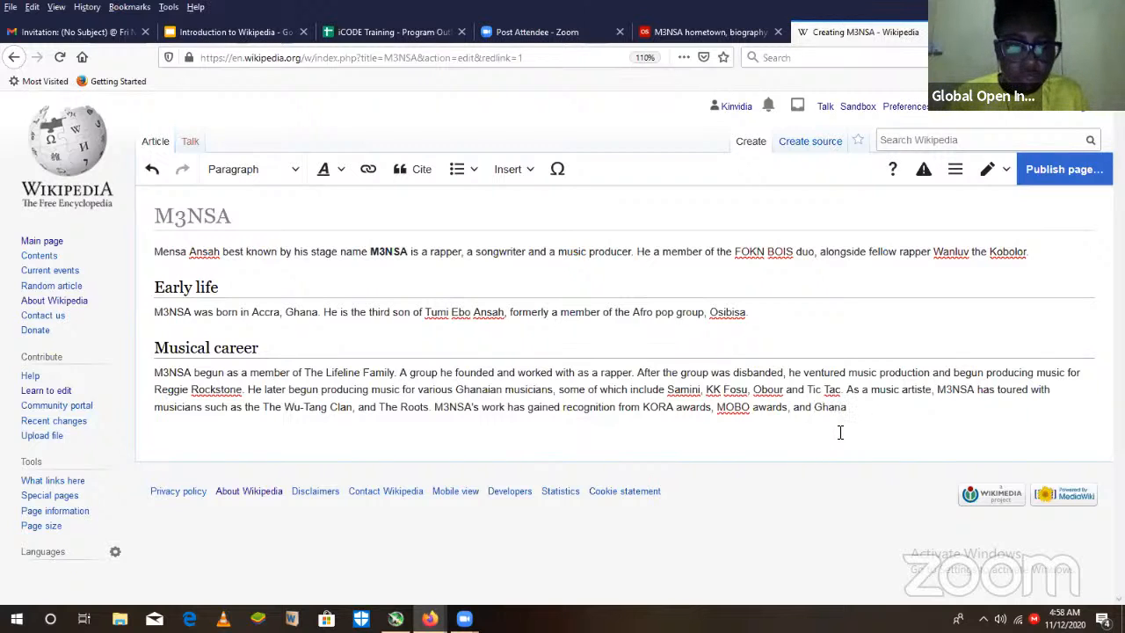
pyautogui.write('Music')
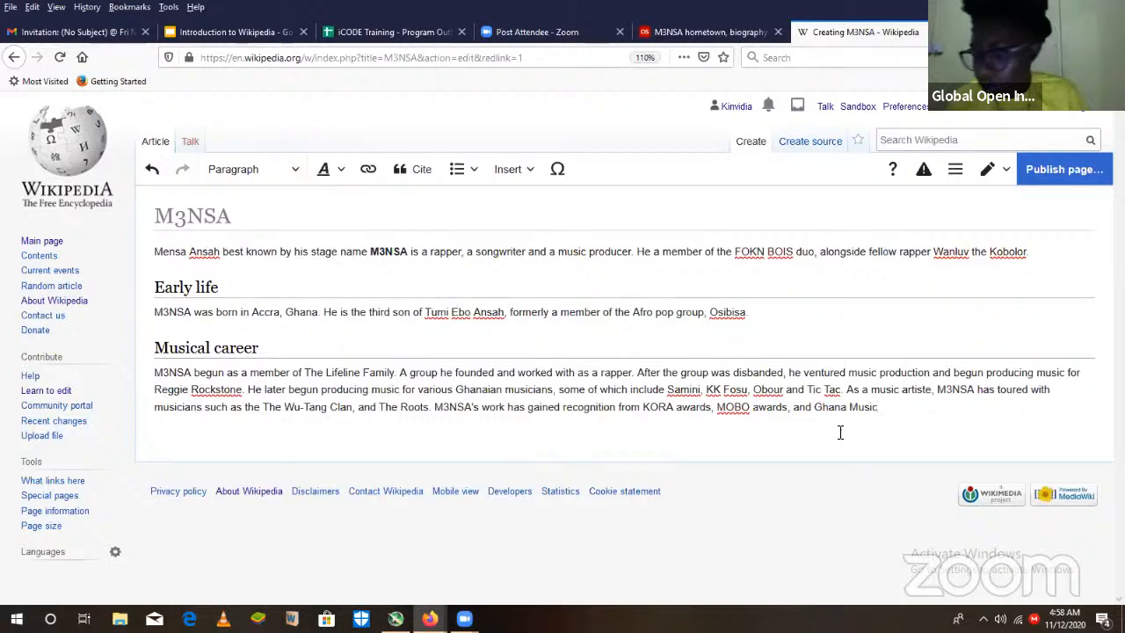
pyautogui.write(' aw')
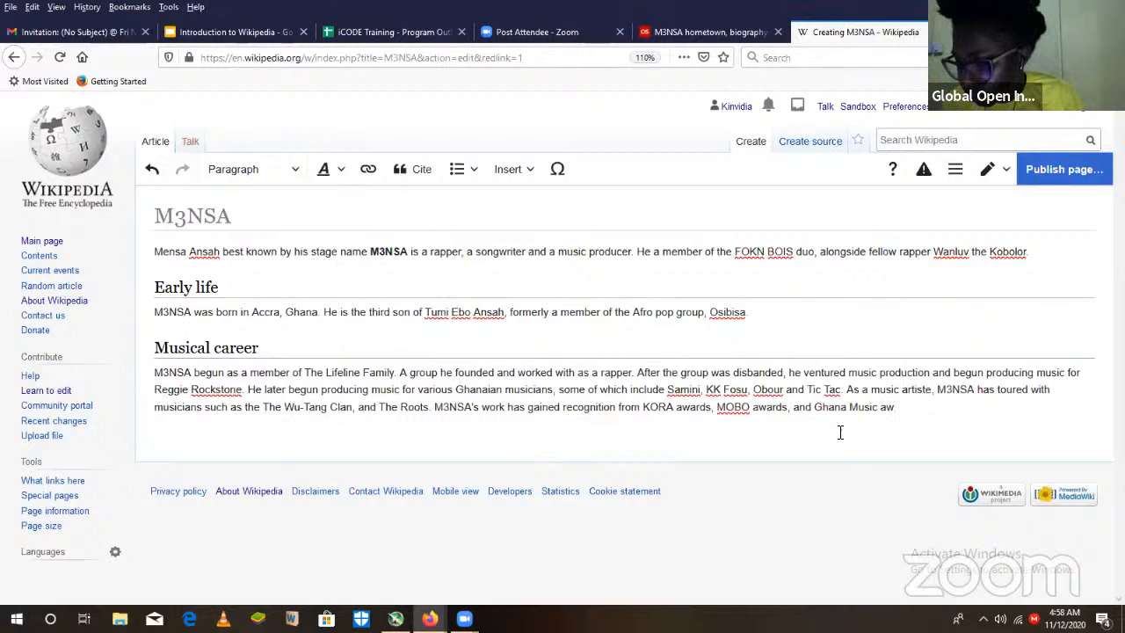
pyautogui.write('ards')
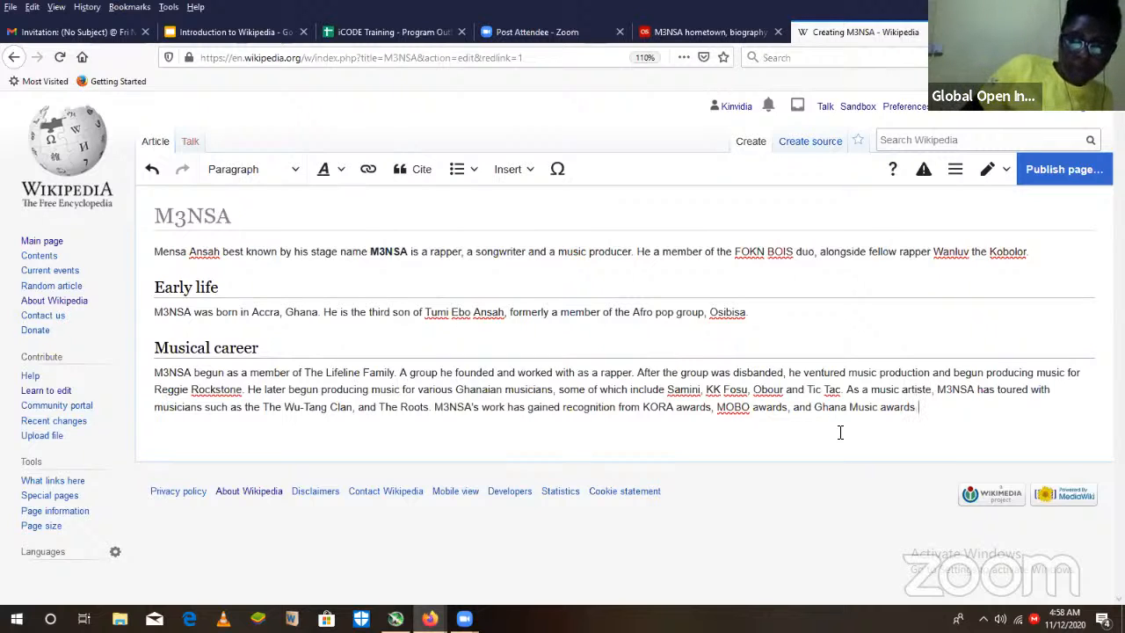
pyautogui.press('BackSpace')
pyautogui.write('.')
# - Add a "Personal life" section heading below the Musical career text, with an empty paragraph under it
pyautogui.press('Return')
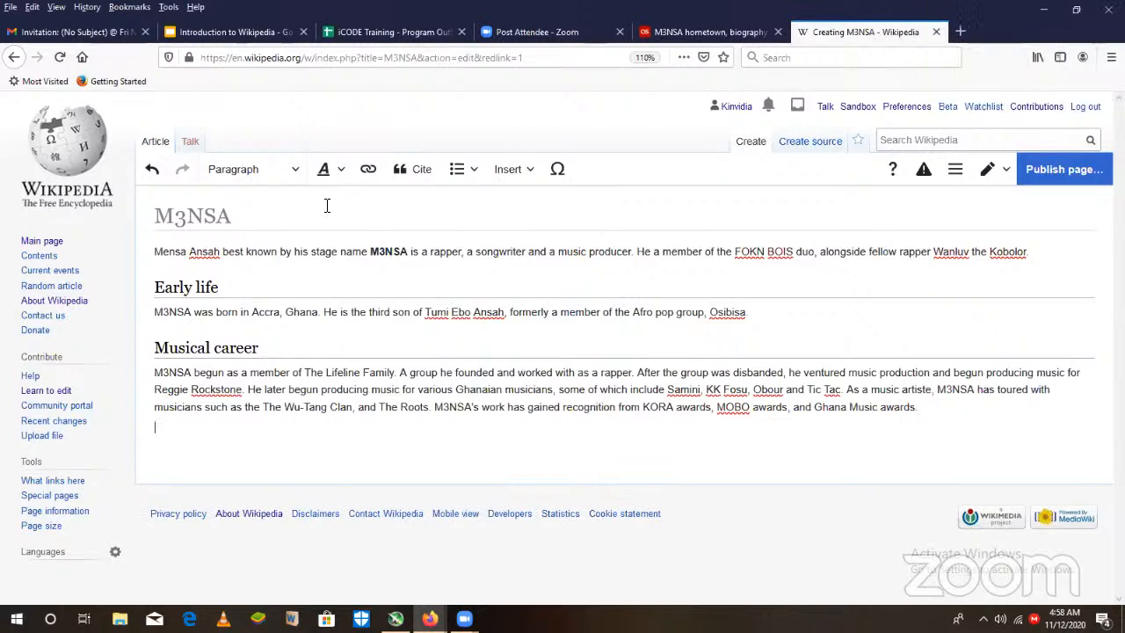
pyautogui.click(273, 175)
pyautogui.click(314, 245)
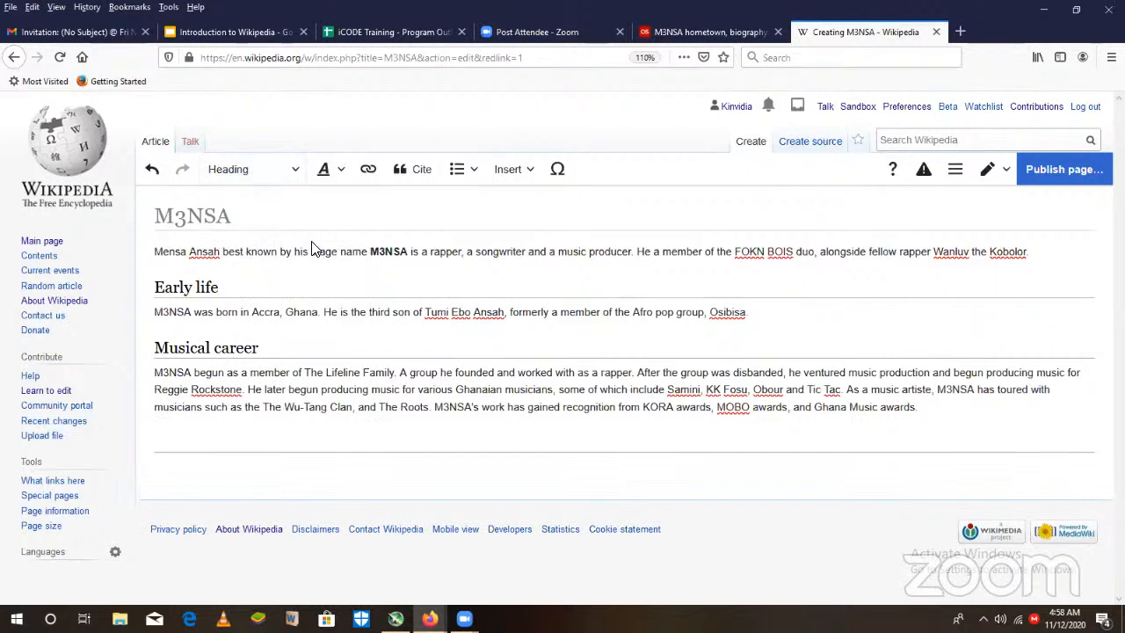
pyautogui.write('Personal life')
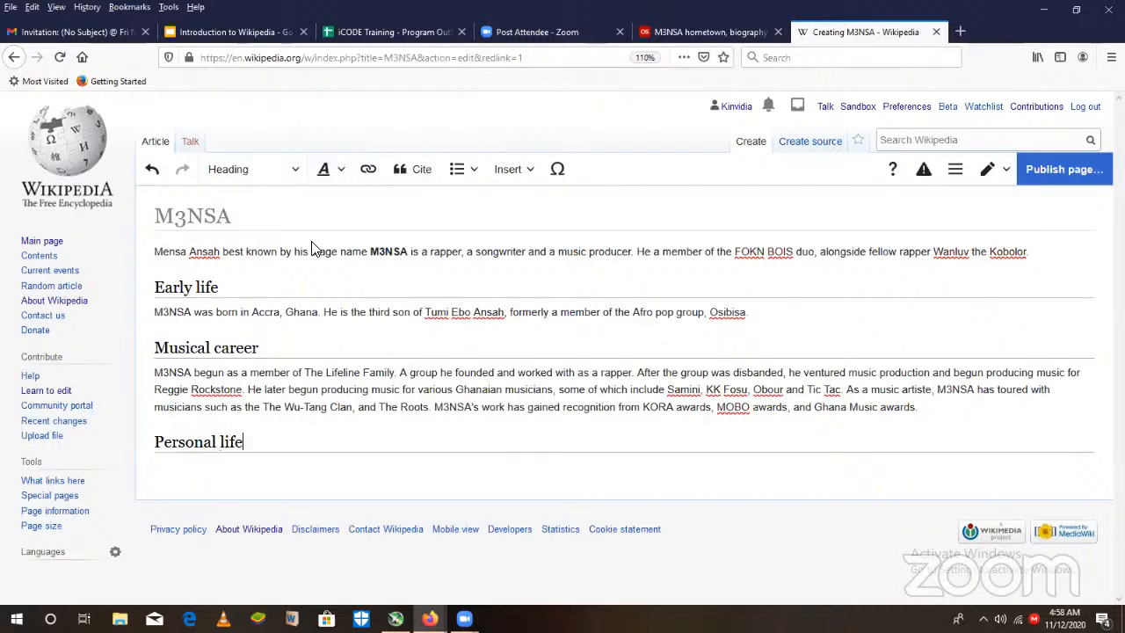
pyautogui.press('Return')
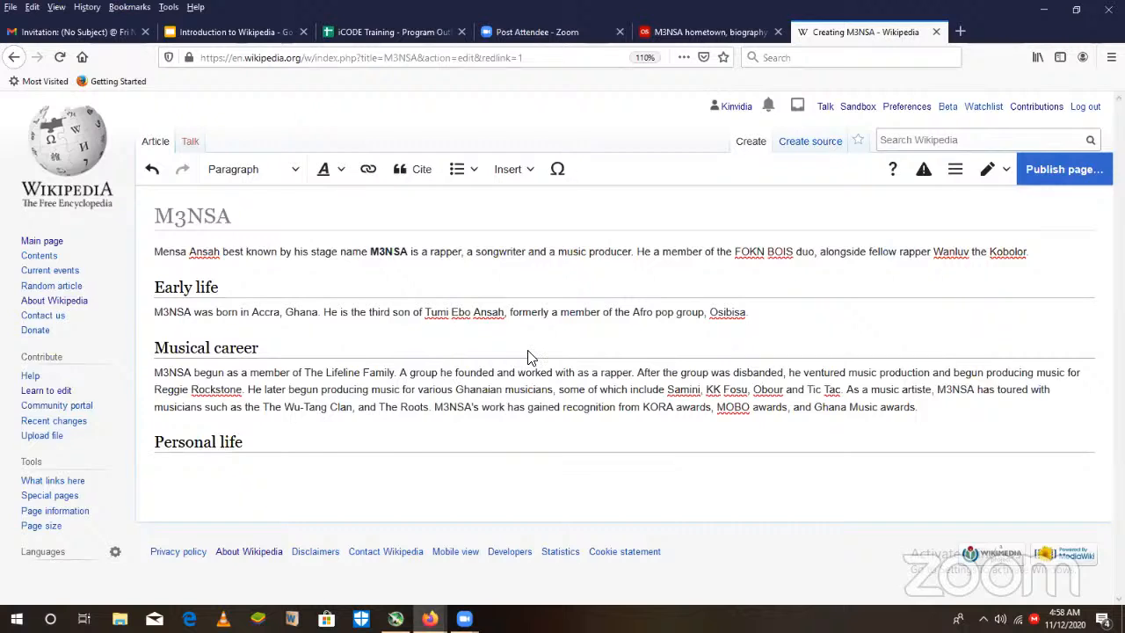
# - Consult the family details in the last.fm biography and start the Personal life paragraph with "M3NSA is the nephew"
pyautogui.hotkey('ctrl', 'pageup')
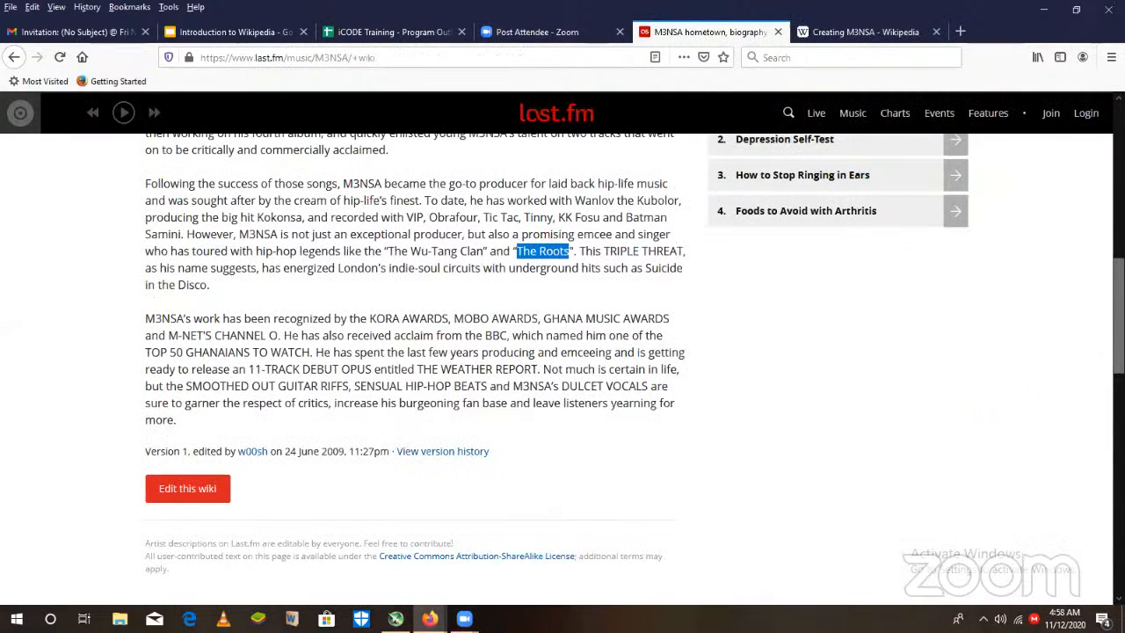
pyautogui.scroll(5, 720, 135)
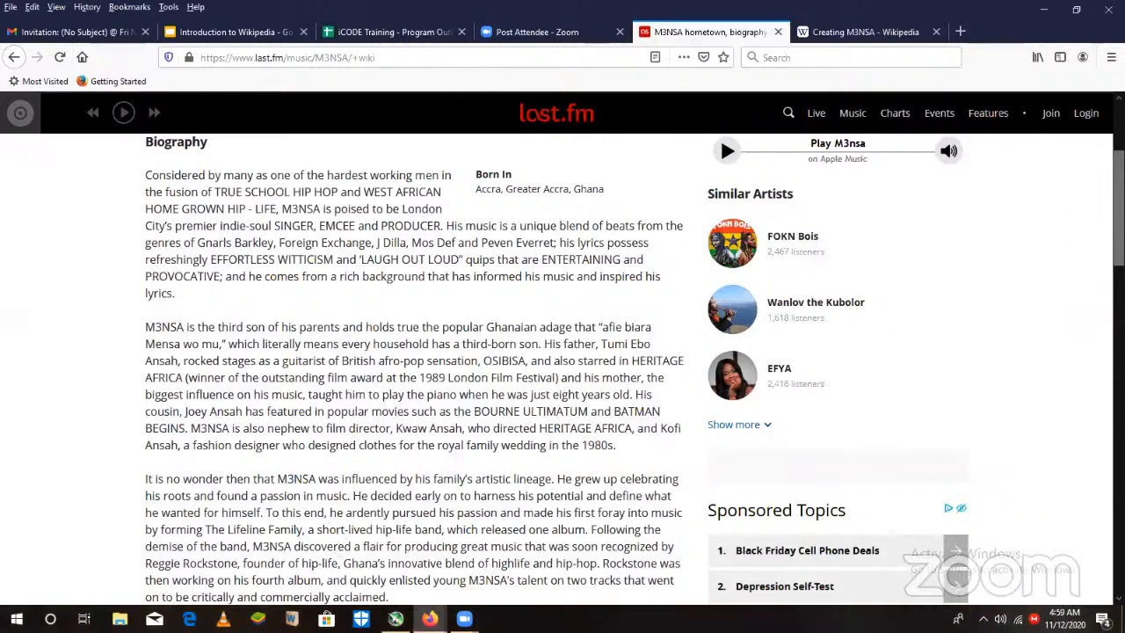
pyautogui.scroll(-2, 935, 272)
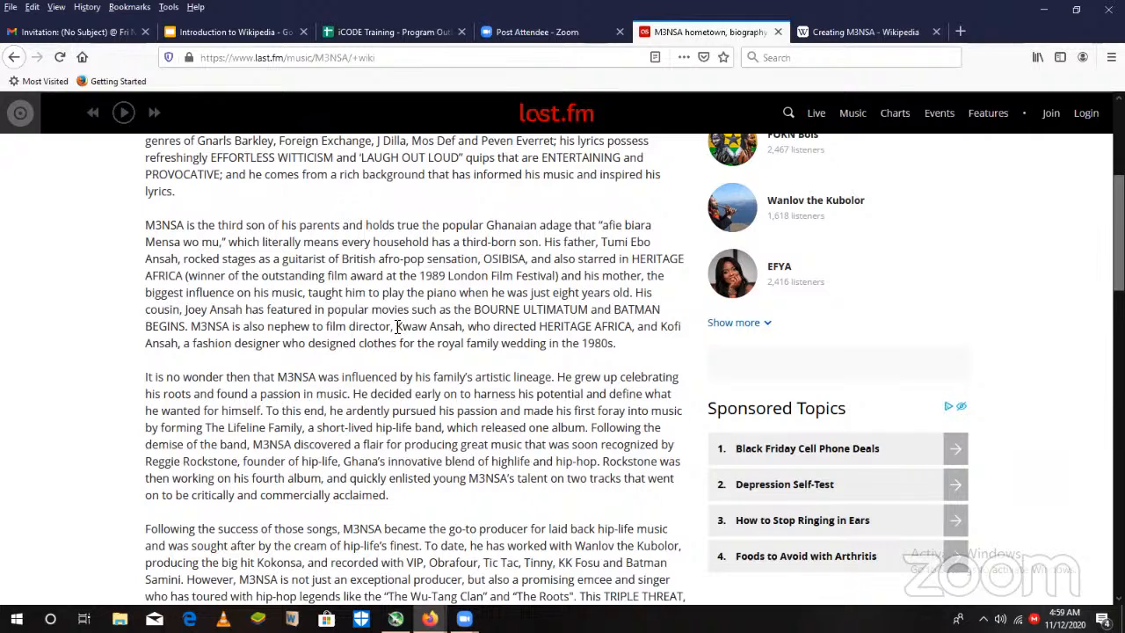
pyautogui.moveTo(397, 326); pyautogui.dragTo(463, 327)
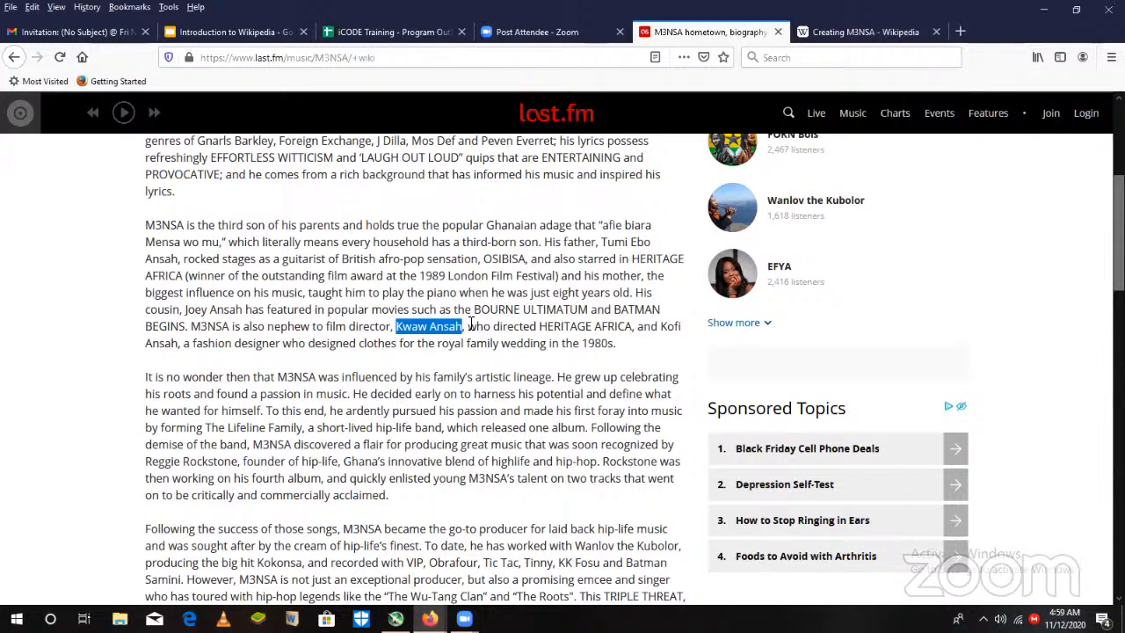
pyautogui.click(865, 32)
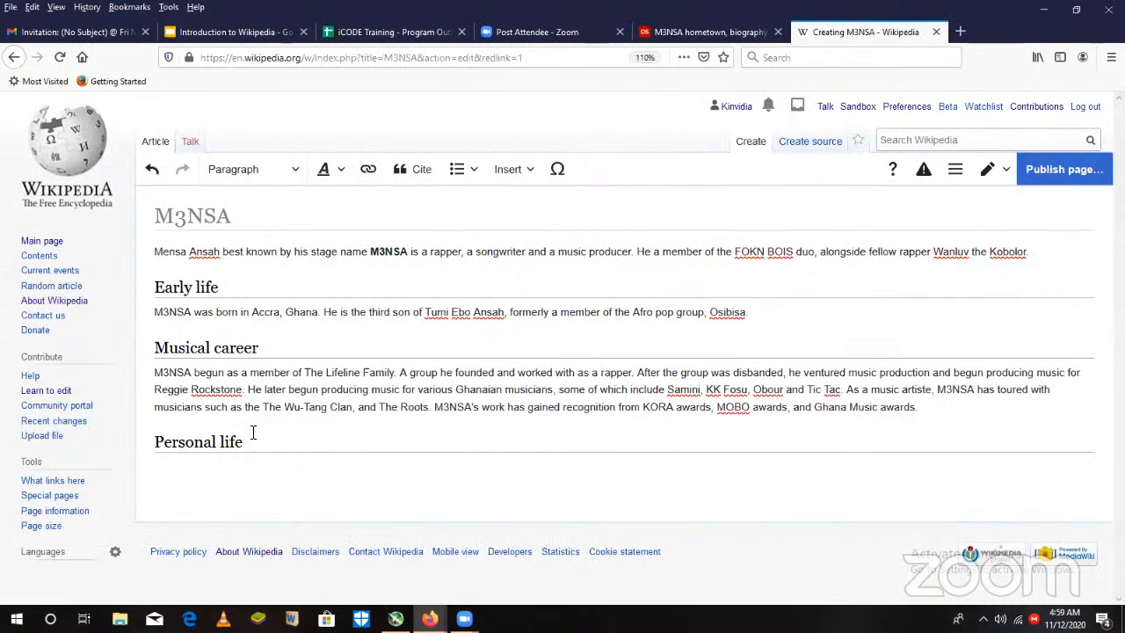
pyautogui.write('H')
pyautogui.press('BackSpace')
pyautogui.write('M3n')
pyautogui.press('BackSpace')
pyautogui.write('NSA is the nephew')
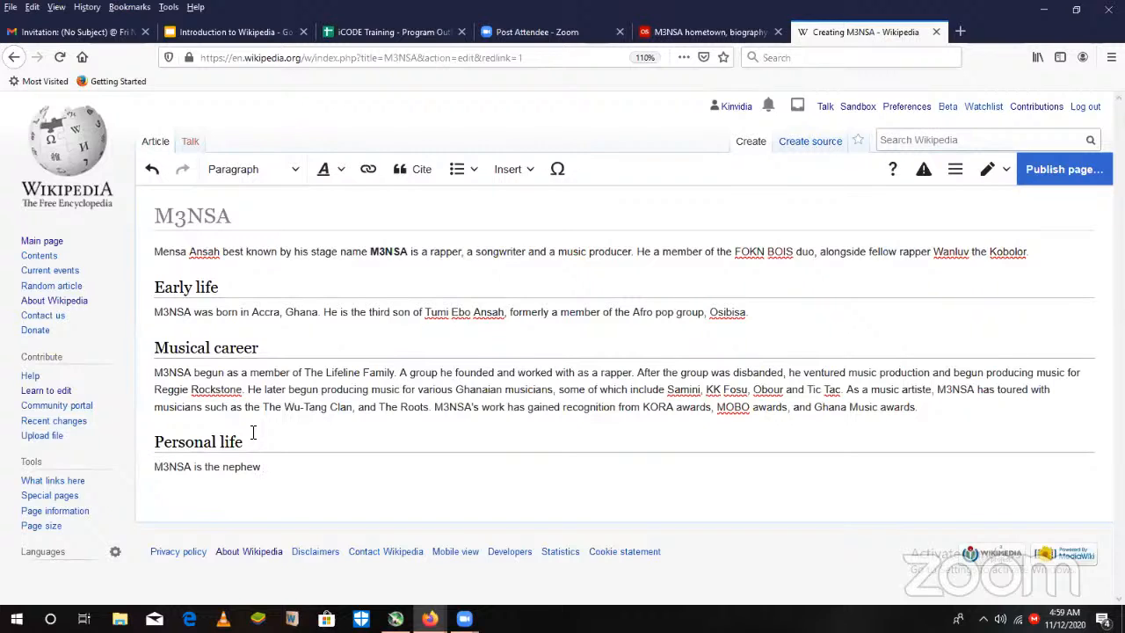
# - Reword the opening of the Personal life sentence to "a nephew" and continue it with "to Kwaw Ansah,"
pyautogui.press('BackSpace')
pyautogui.press('BackSpace')
pyautogui.press('BackSpace')
pyautogui.press('BackSpace')
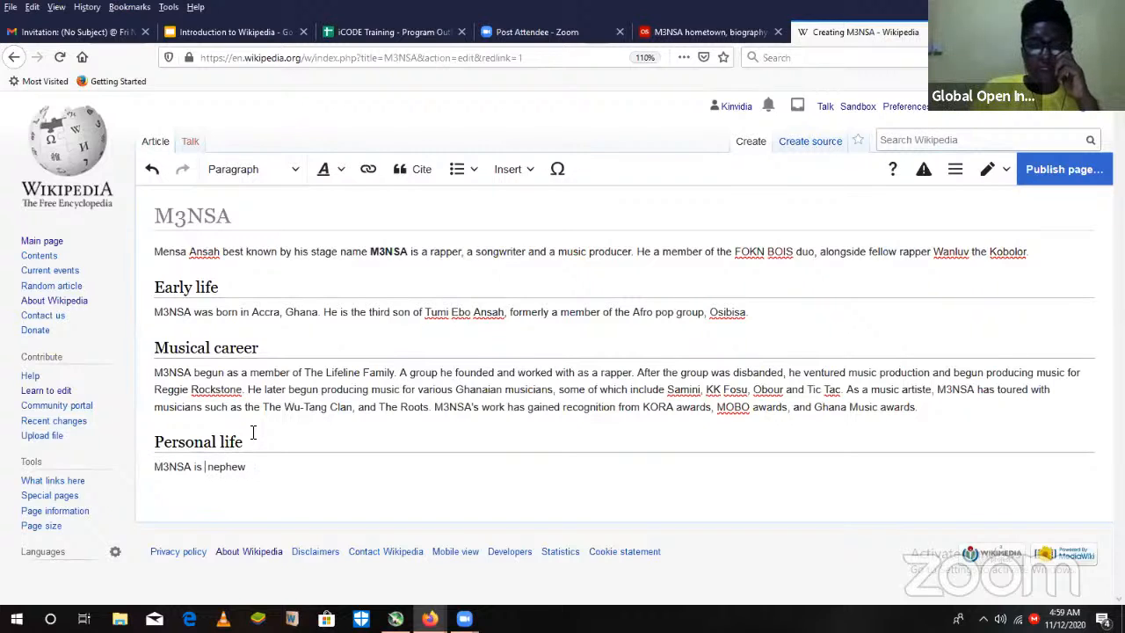
pyautogui.write('a')
pyautogui.press('Right')
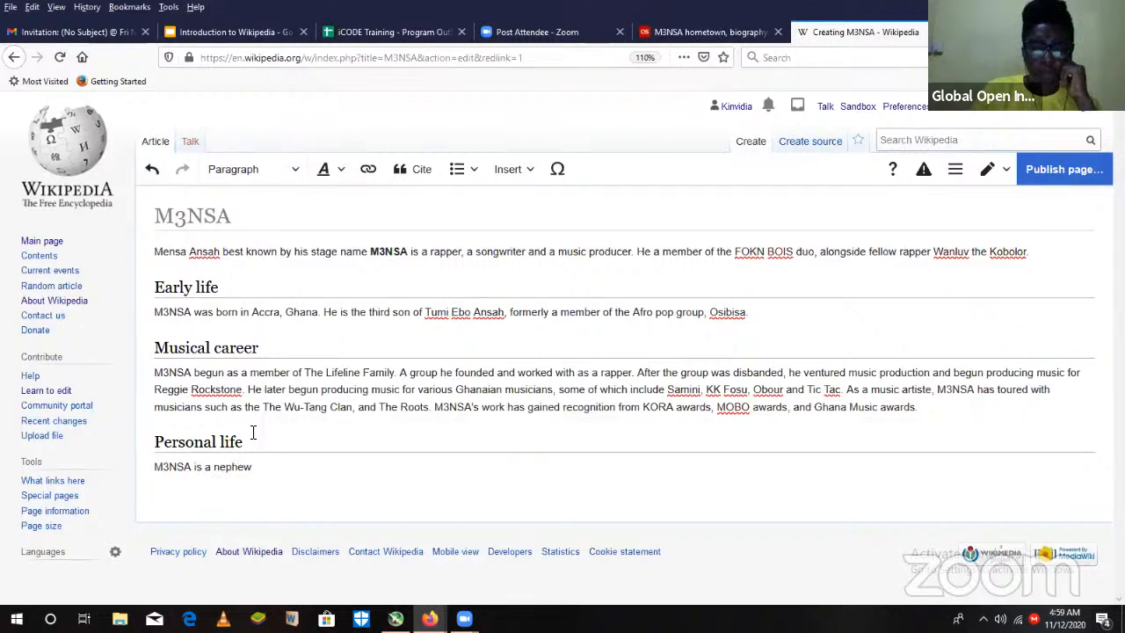
pyautogui.write('to')
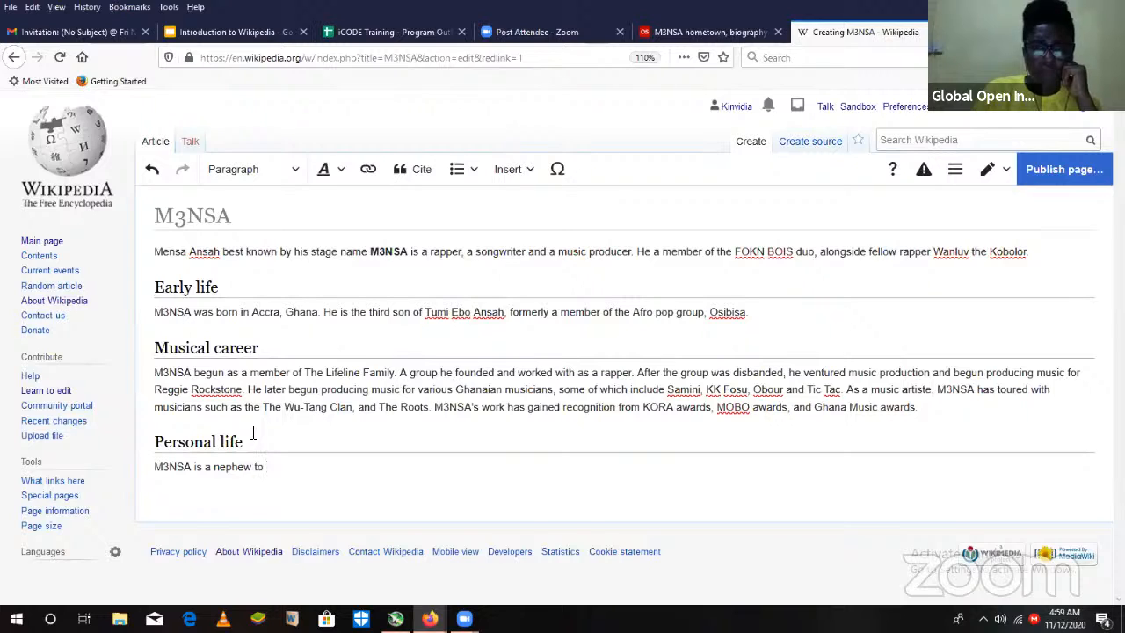
pyautogui.write(' Kwa')
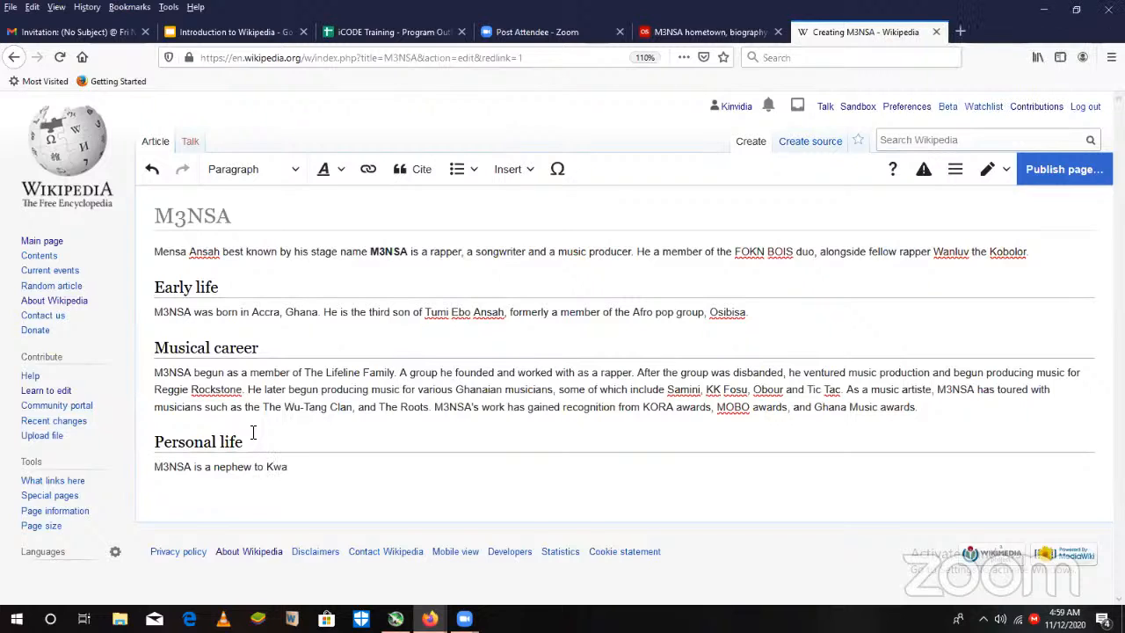
pyautogui.write('w A')
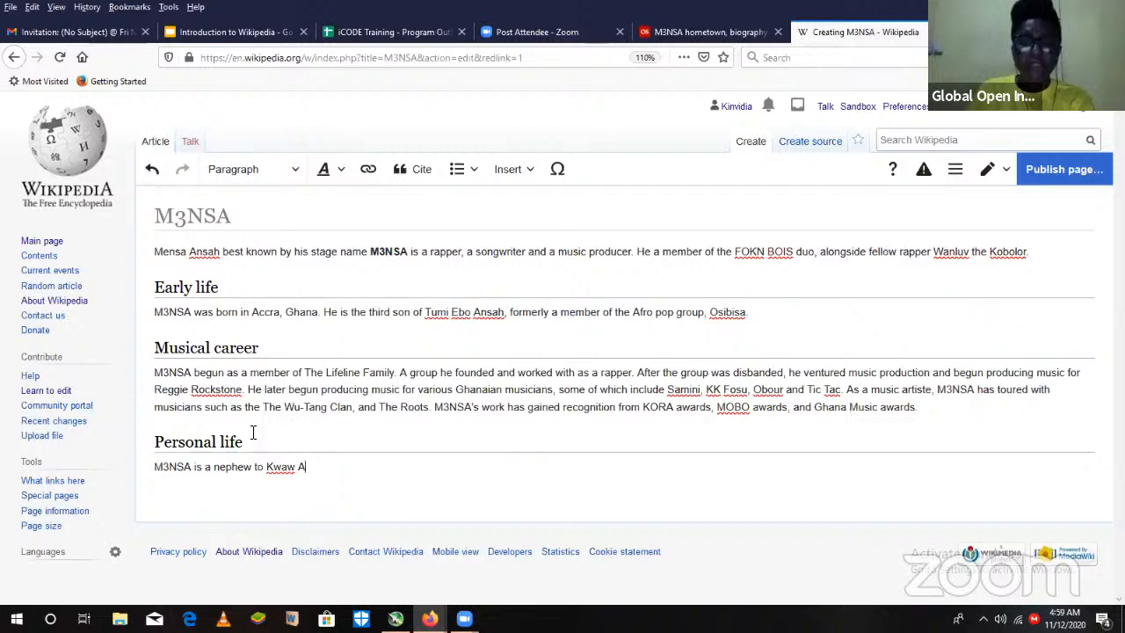
pyautogui.write('nsah')
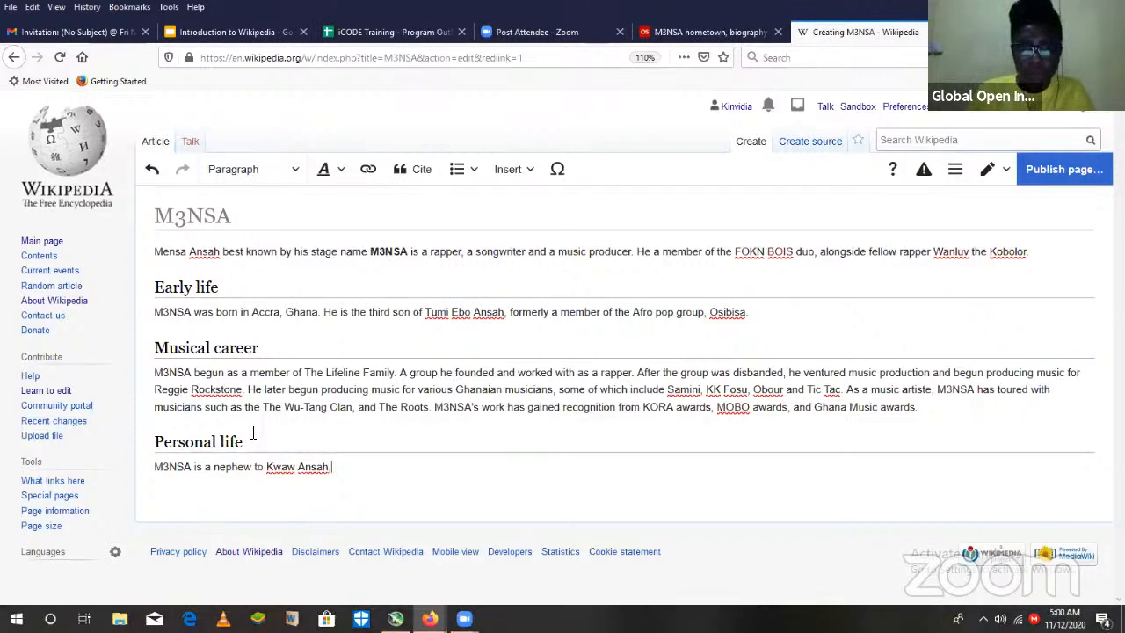
pyautogui.write(', f')
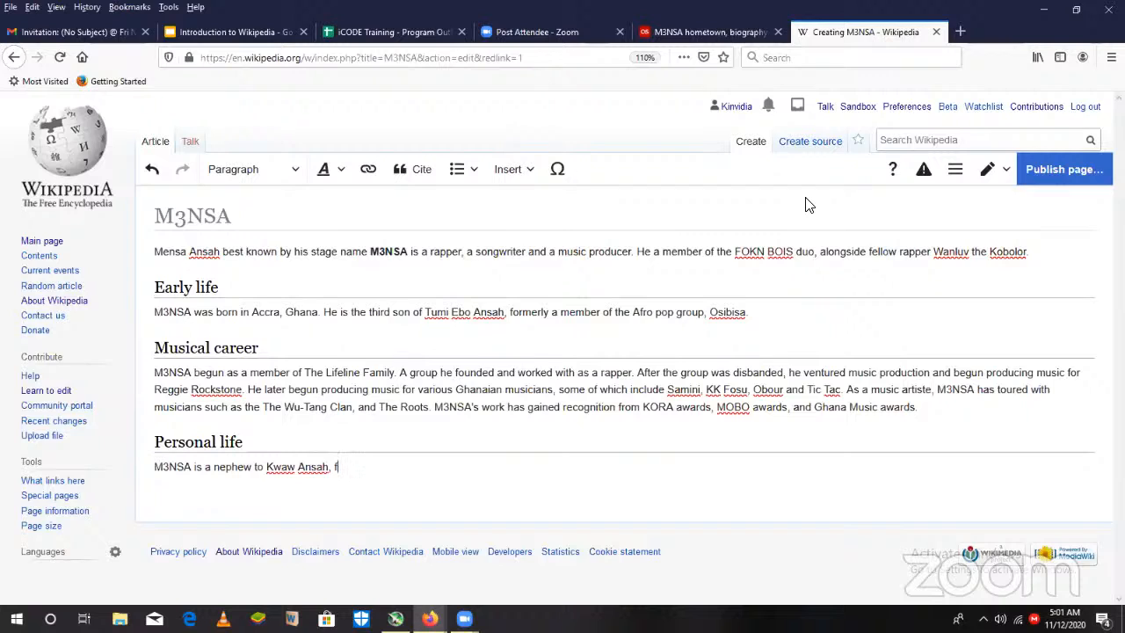
# - Continue the Personal life sentence after Kwaw Ansah's name with "a film director, and"
pyautogui.press('BackSpace')
pyautogui.write('a film director, and')
# - Check the second uncle in the last.fm biography and finish the nephew sentence with "Kofi Ansah, a fashion designer."
pyautogui.hotkey('ctrl', 'shift', 'Tab')
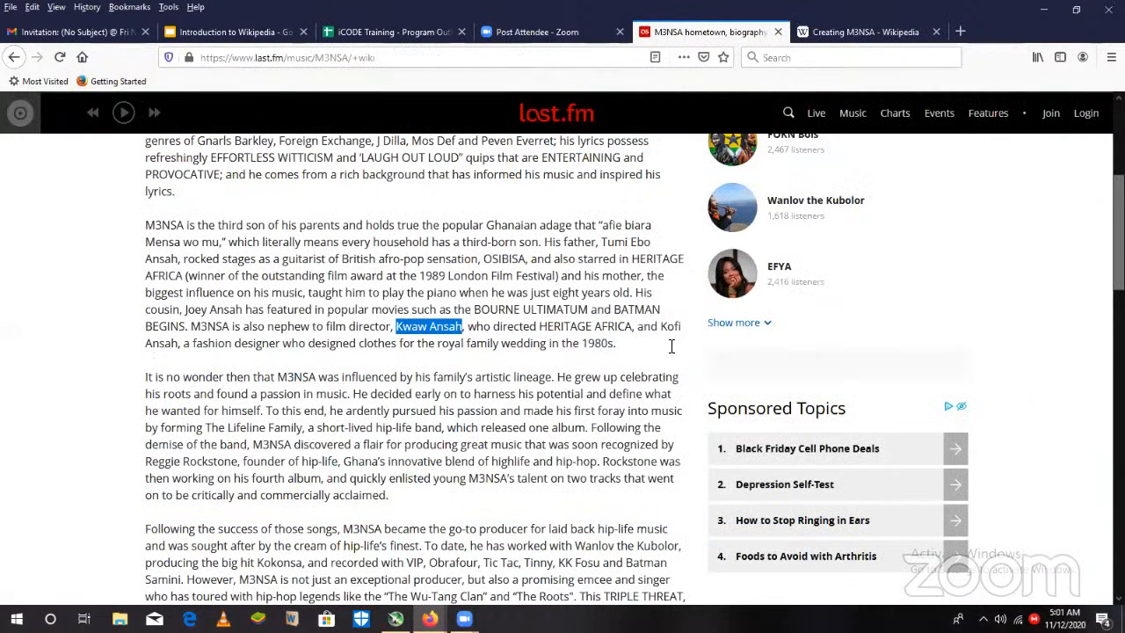
pyautogui.click(850, 33)
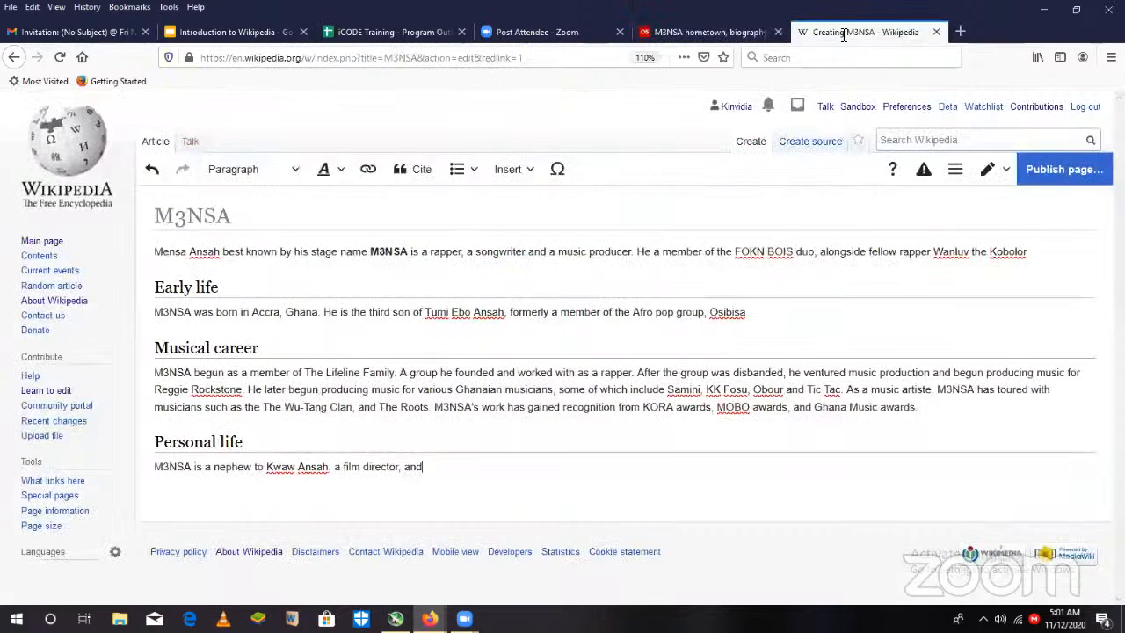
pyautogui.write('Kofi Ansah')
pyautogui.press('BackSpace')
pyautogui.write(', a ')
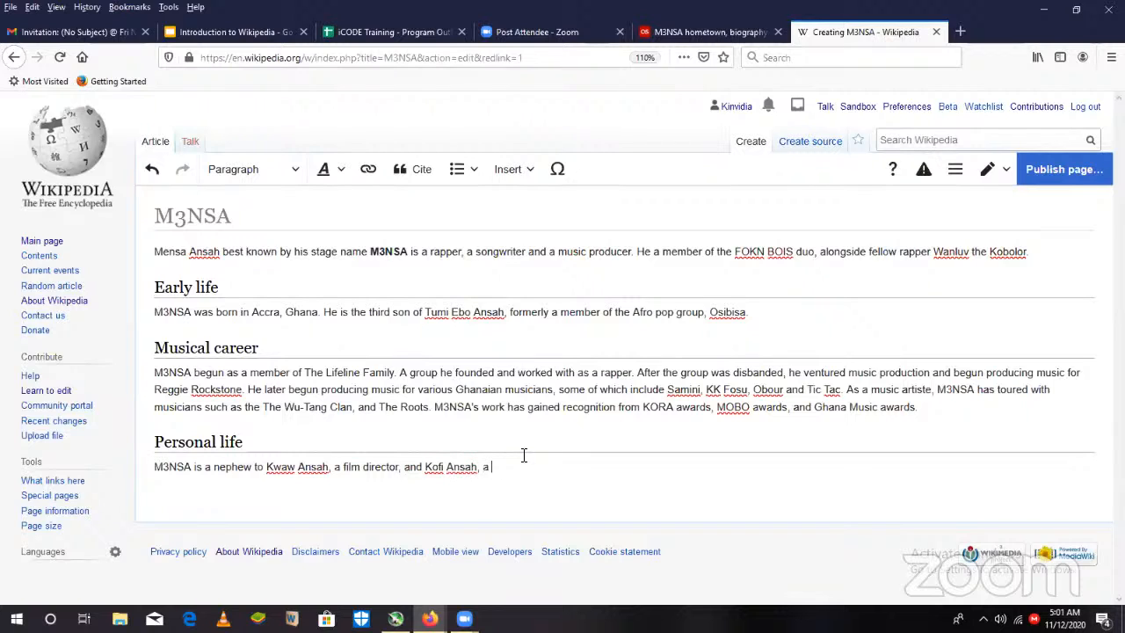
pyautogui.write('fashion designer. ')
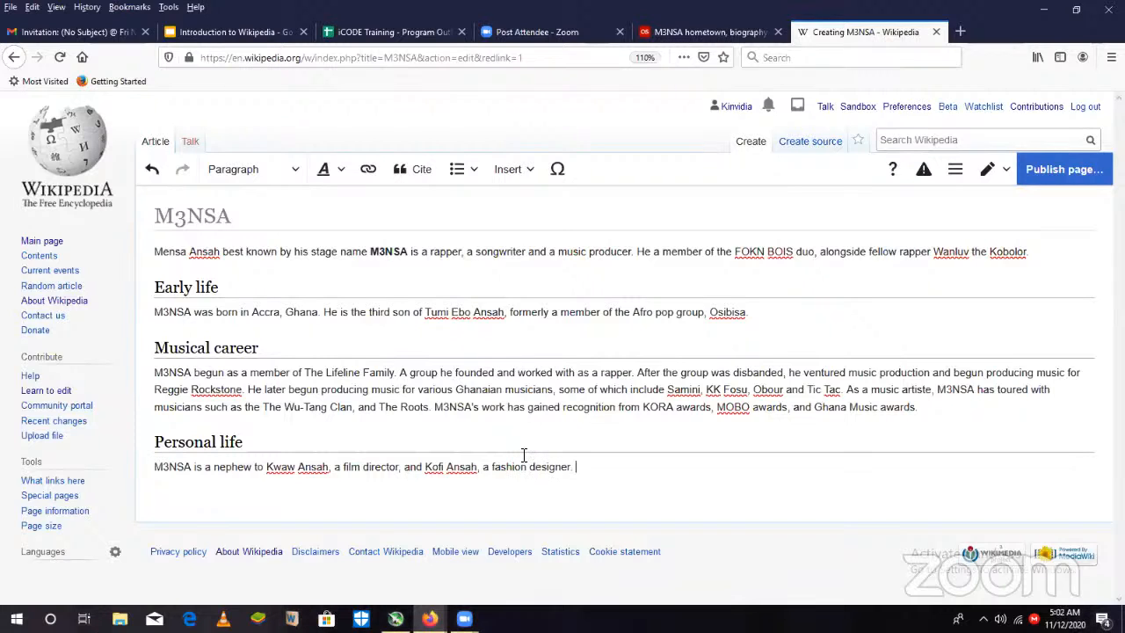
pyautogui.write('He is alson')
# - Start a second Personal life sentence with "He is also a cousin to"
pyautogui.press('BackSpace')
pyautogui.write('a cousin t')
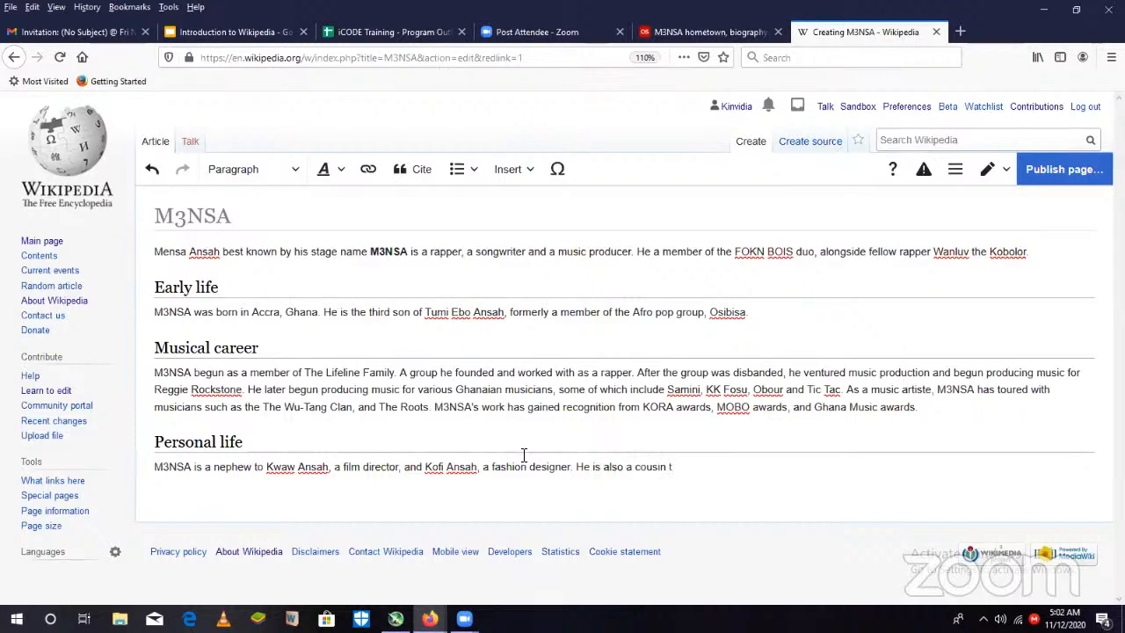
pyautogui.write('o')
# - Check the cousin's name in the last.fm biography and finish the cousin sentence with "the actor, Joey Ansah."
pyautogui.hotkey('ctrl', 'shift', 'Tab')
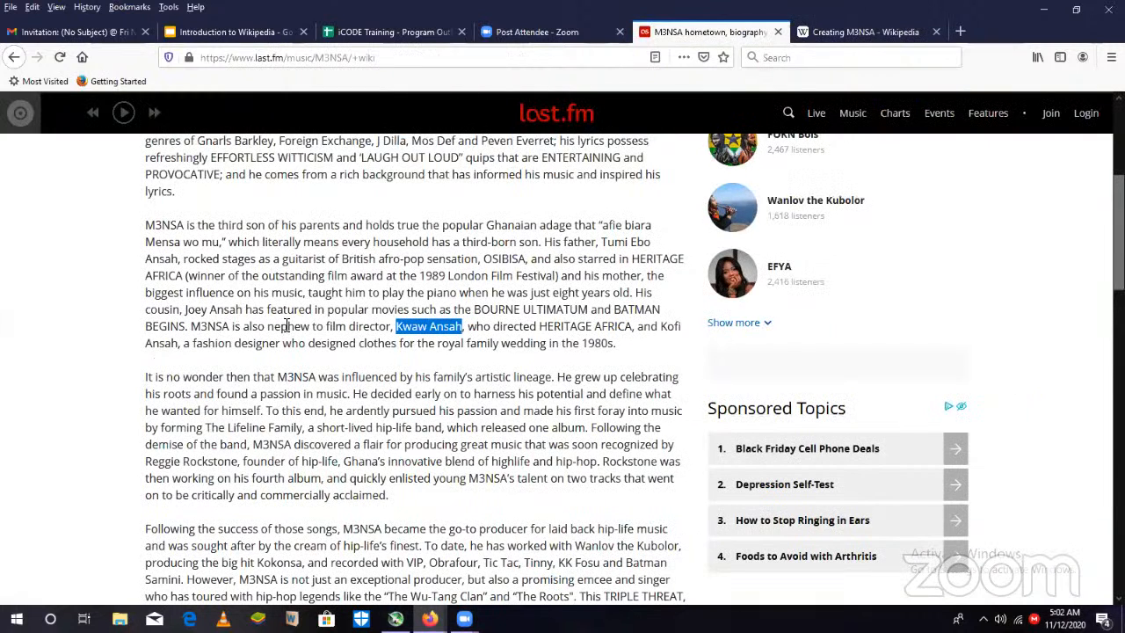
pyautogui.click(875, 27)
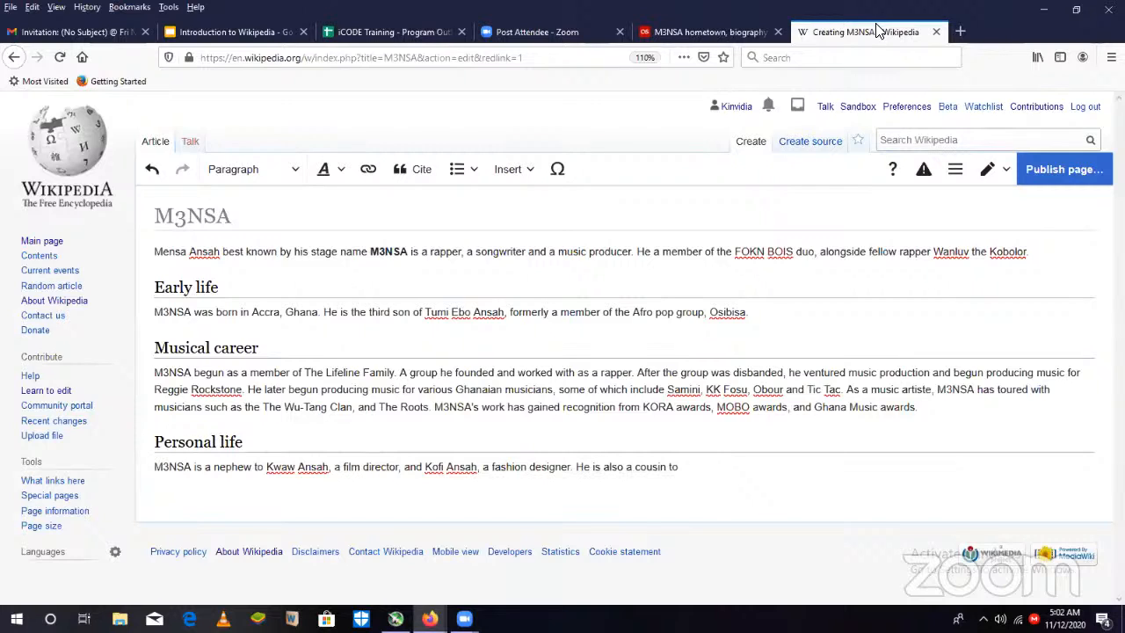
pyautogui.write('the actor, Joey Ansah.')
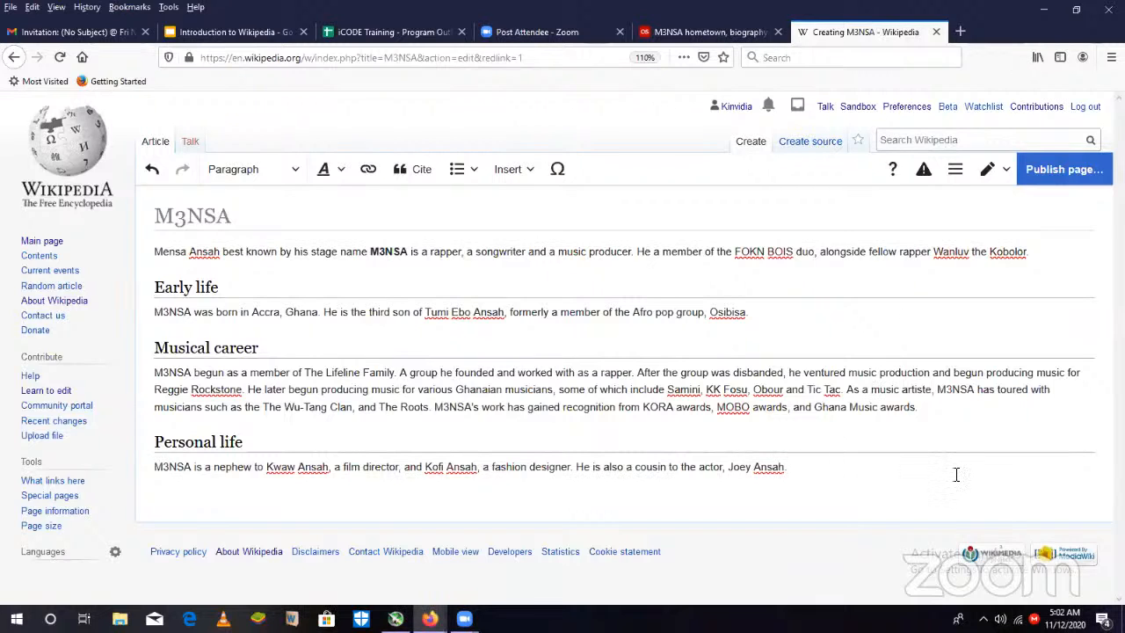
# - Add a "References" section heading below the Personal life text
pyautogui.press('Return')
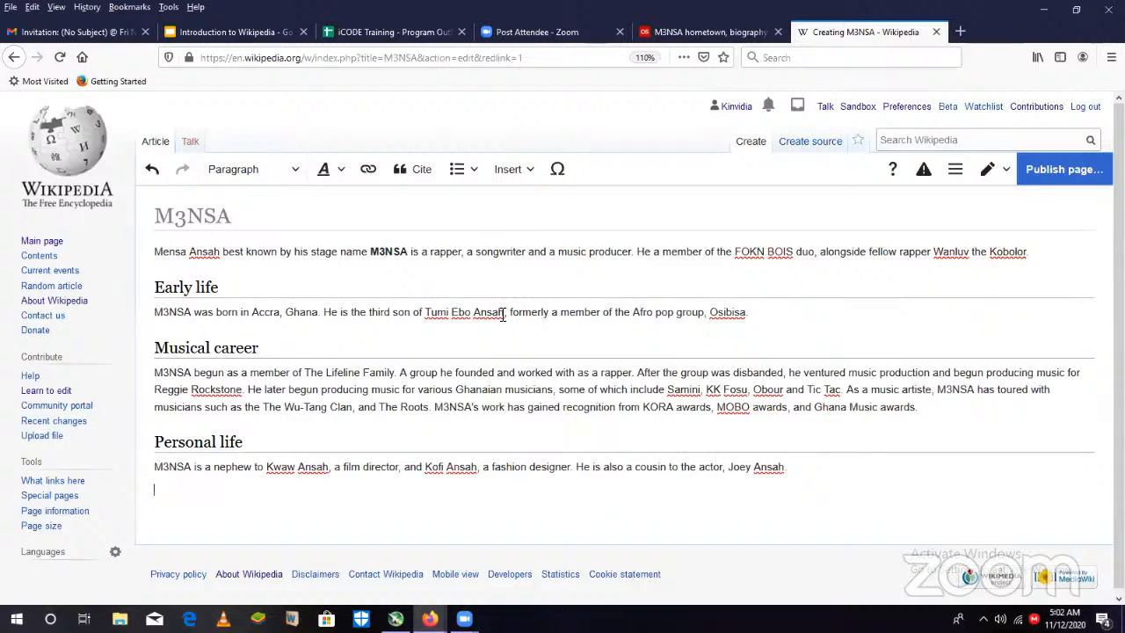
pyautogui.click(303, 170)
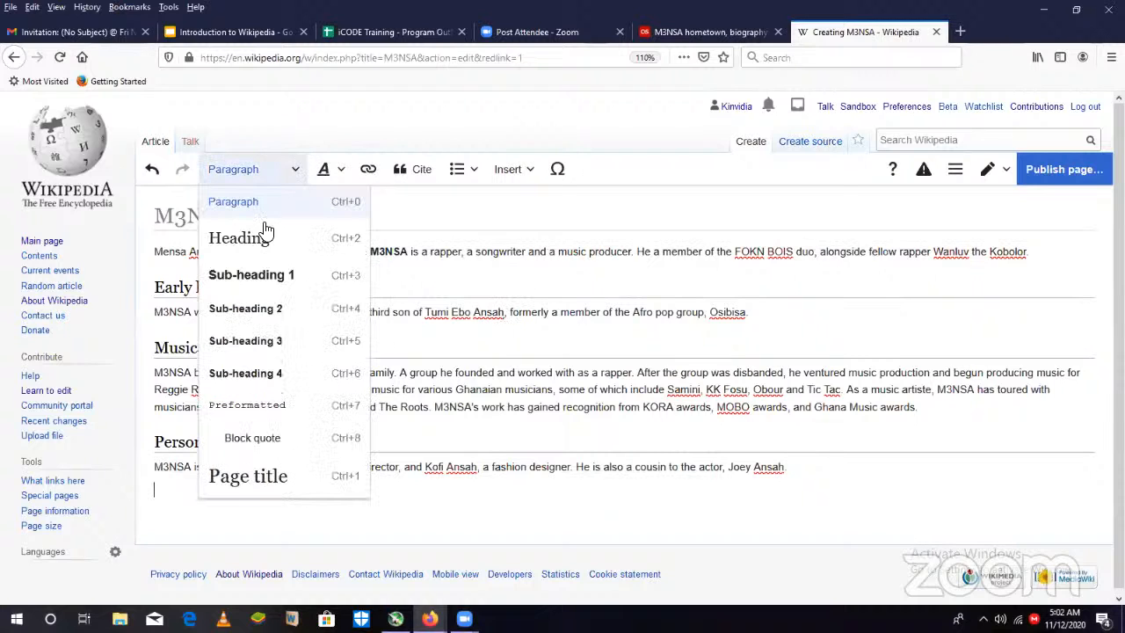
pyautogui.click(255, 240)
pyautogui.write('R')
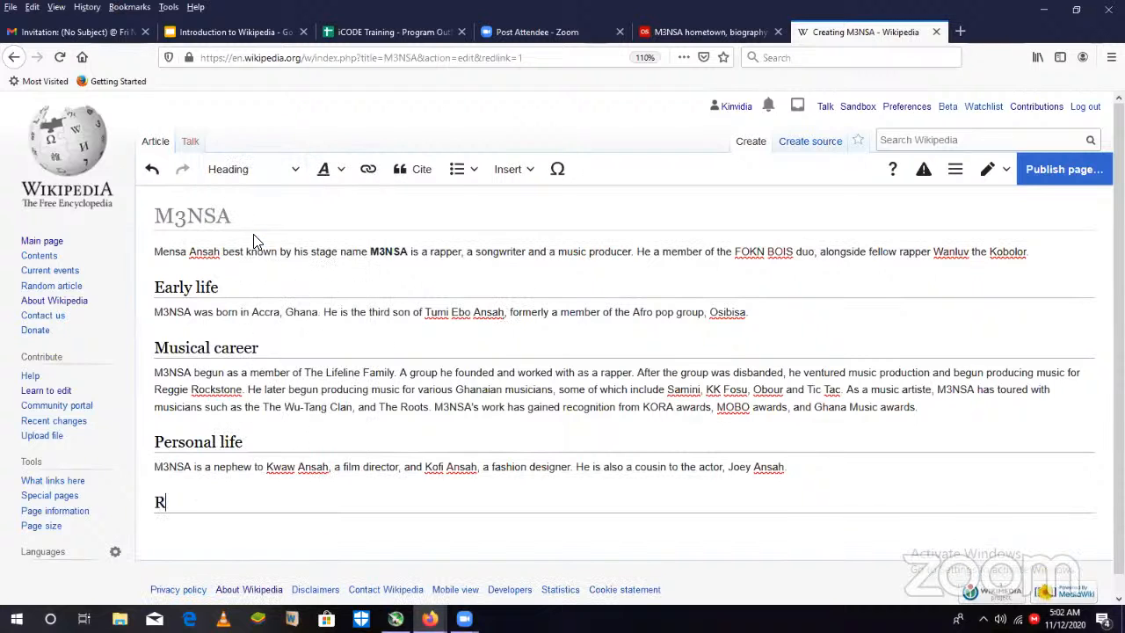
pyautogui.write('eferences')
# - Copy the web address of the last.fm biography page and return to the Wikipedia draft
pyautogui.click(694, 31)
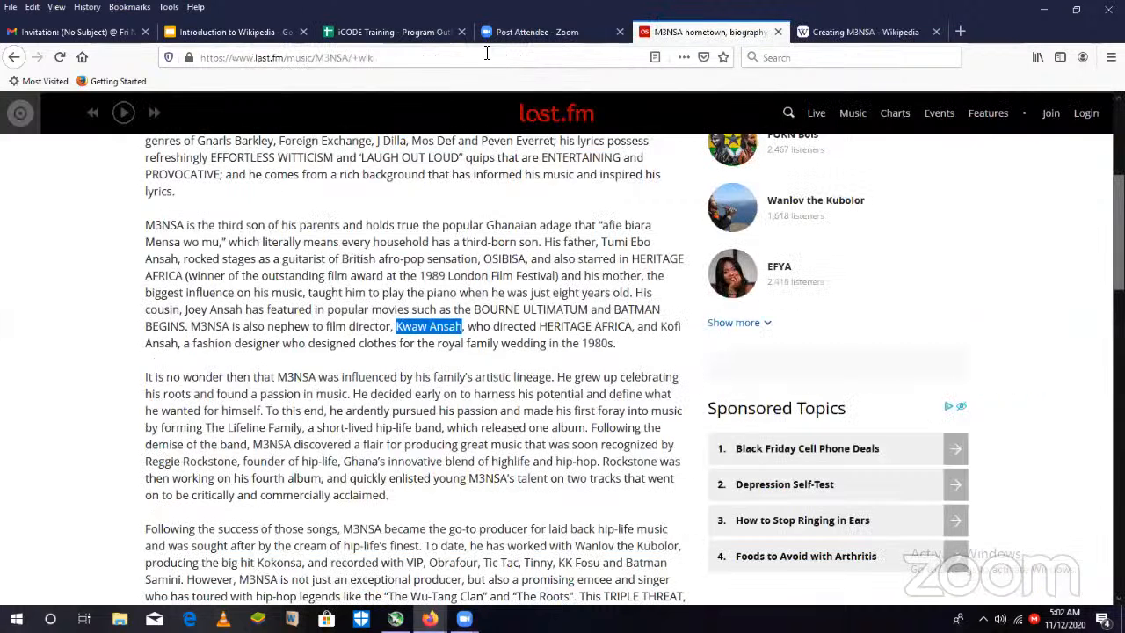
pyautogui.click(486, 55)
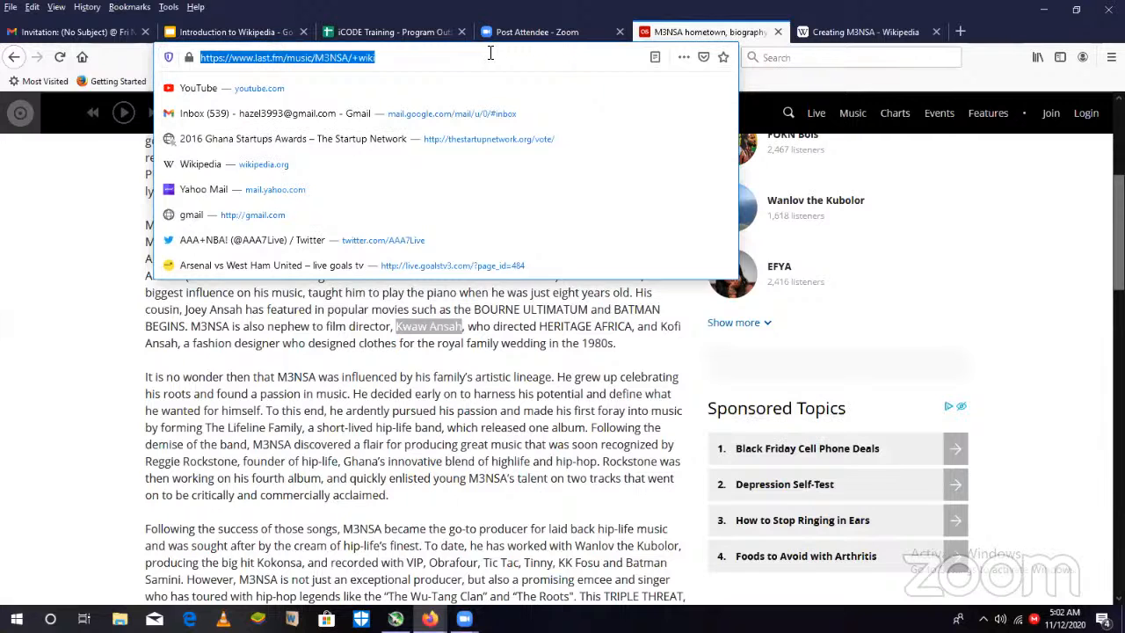
pyautogui.hotkey('ctrl', 'Tab')
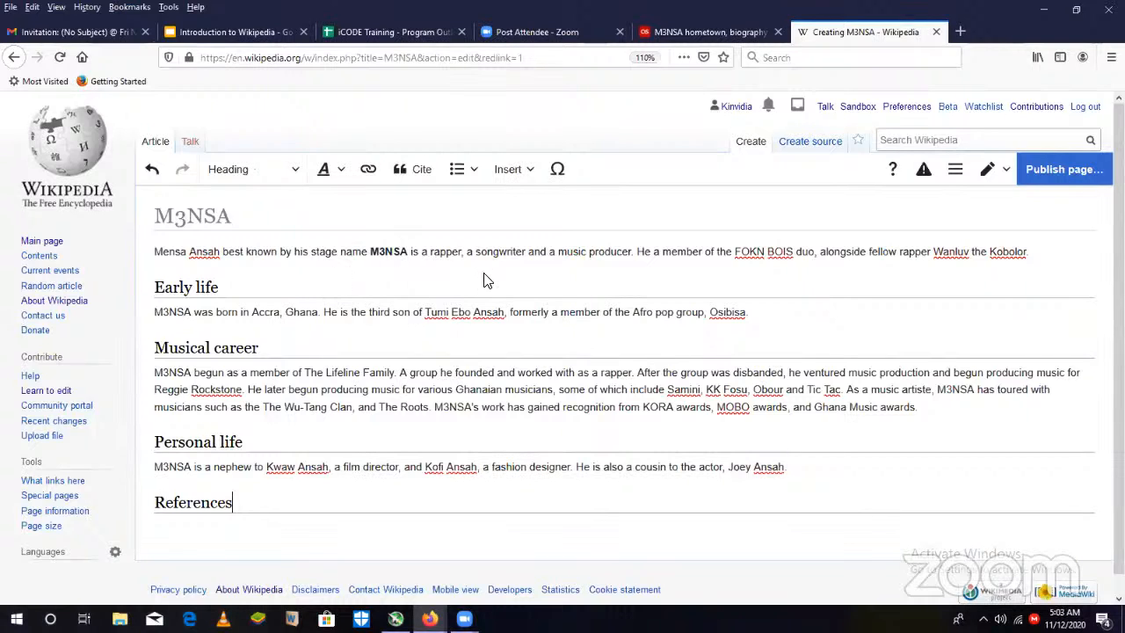
pyautogui.click(703, 33)
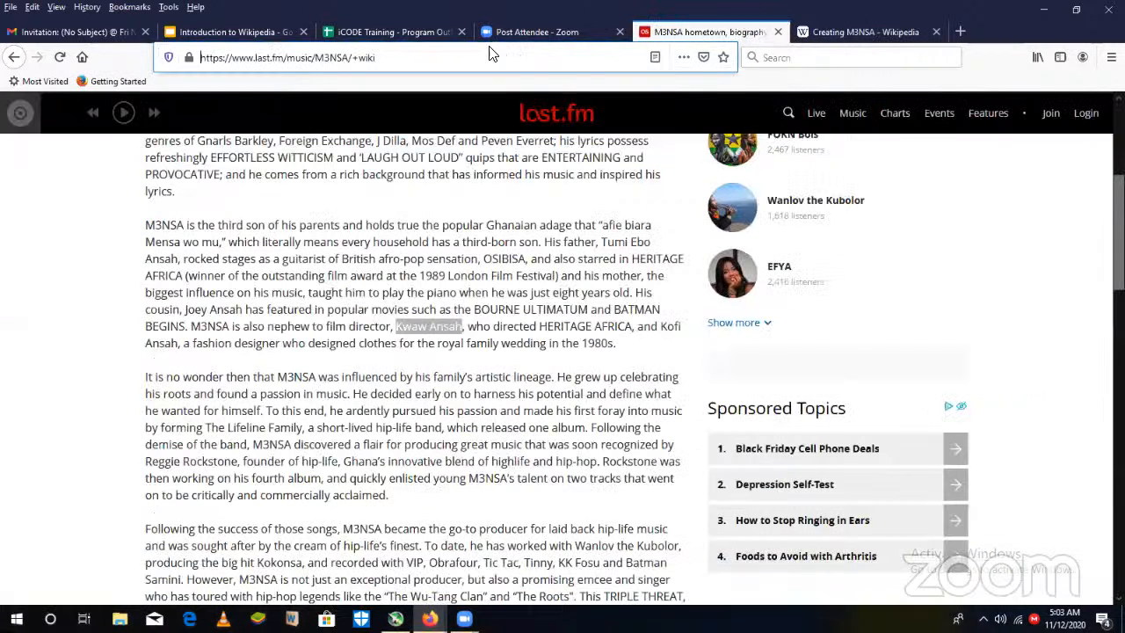
pyautogui.tripleClick(490, 51)
pyautogui.hotkey('ctrl', 'c')
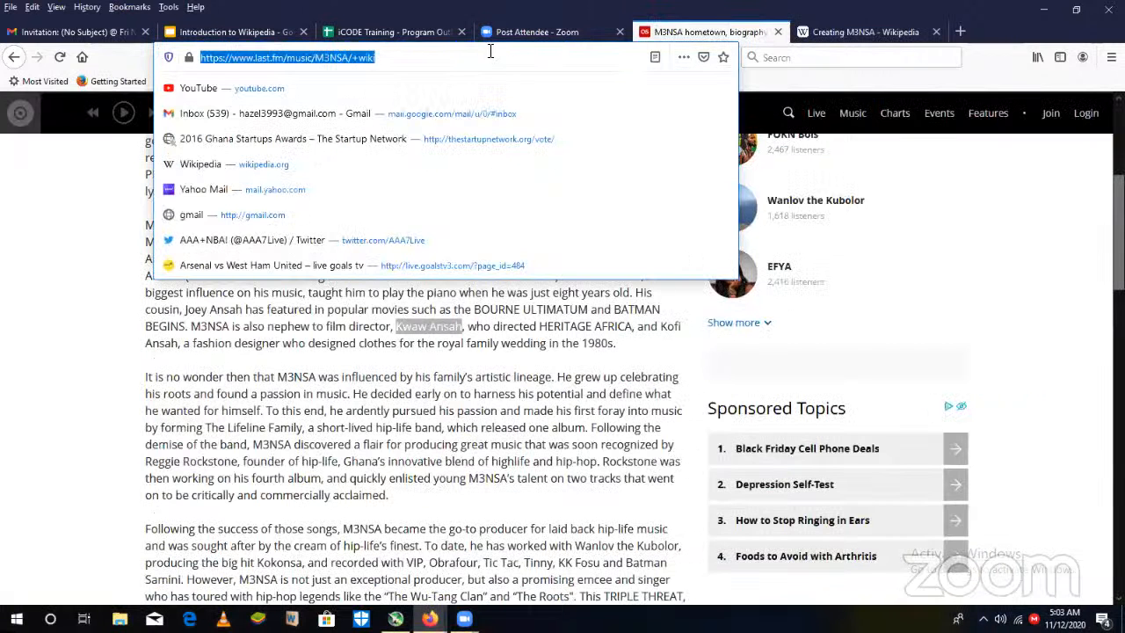
pyautogui.click(728, 135)
pyautogui.hotkey('ctrl', 'a')
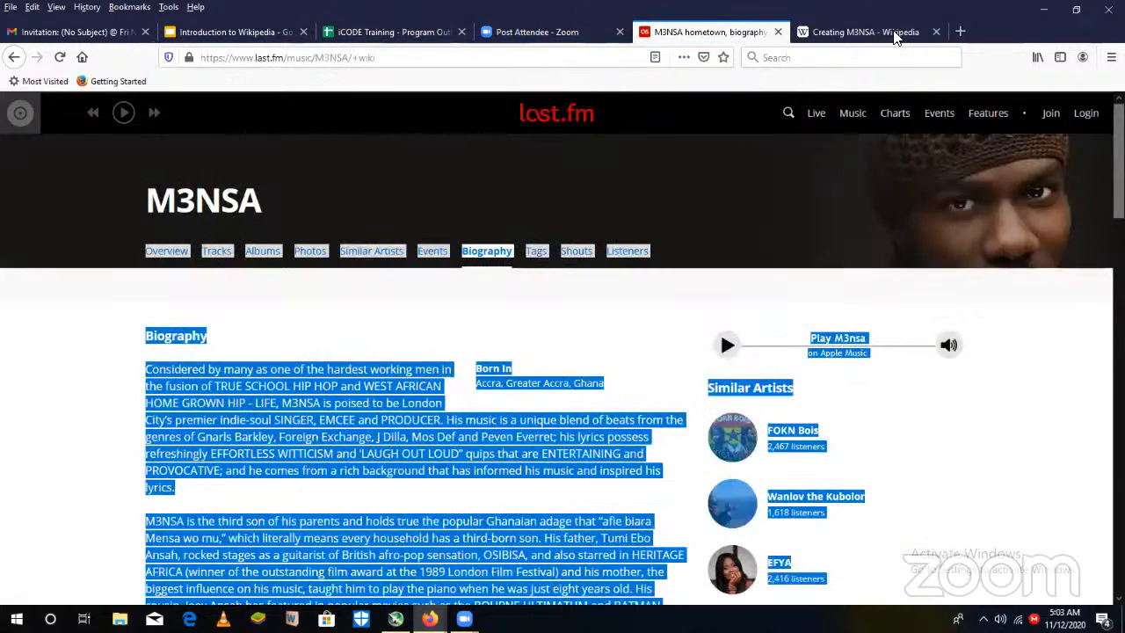
pyautogui.click(892, 33)
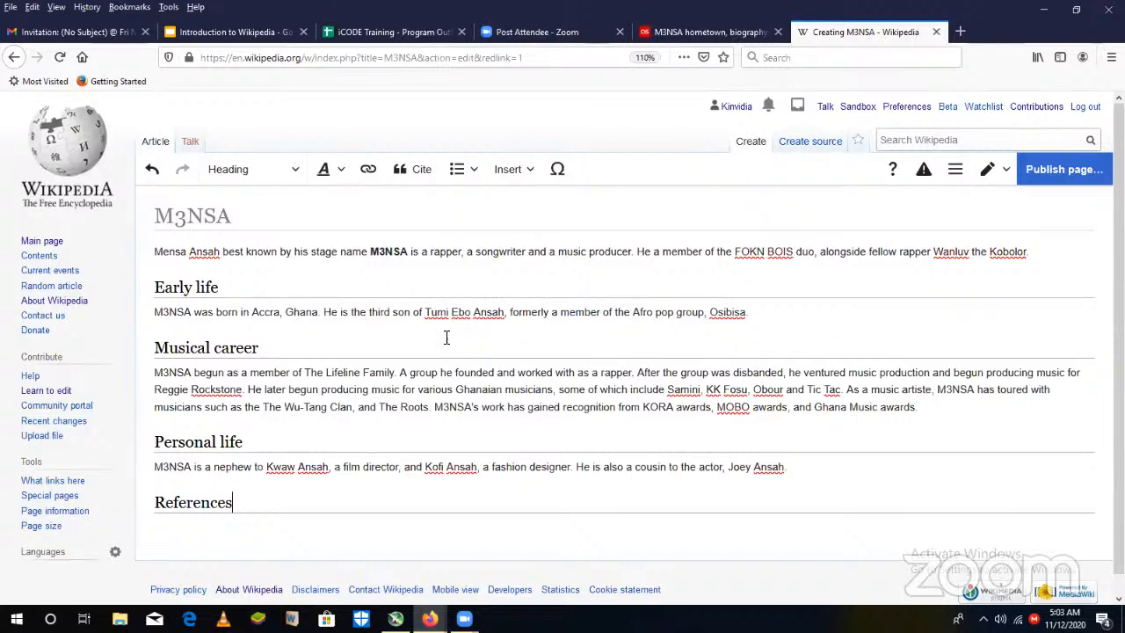
pyautogui.click(753, 314)
pyautogui.click(417, 177)
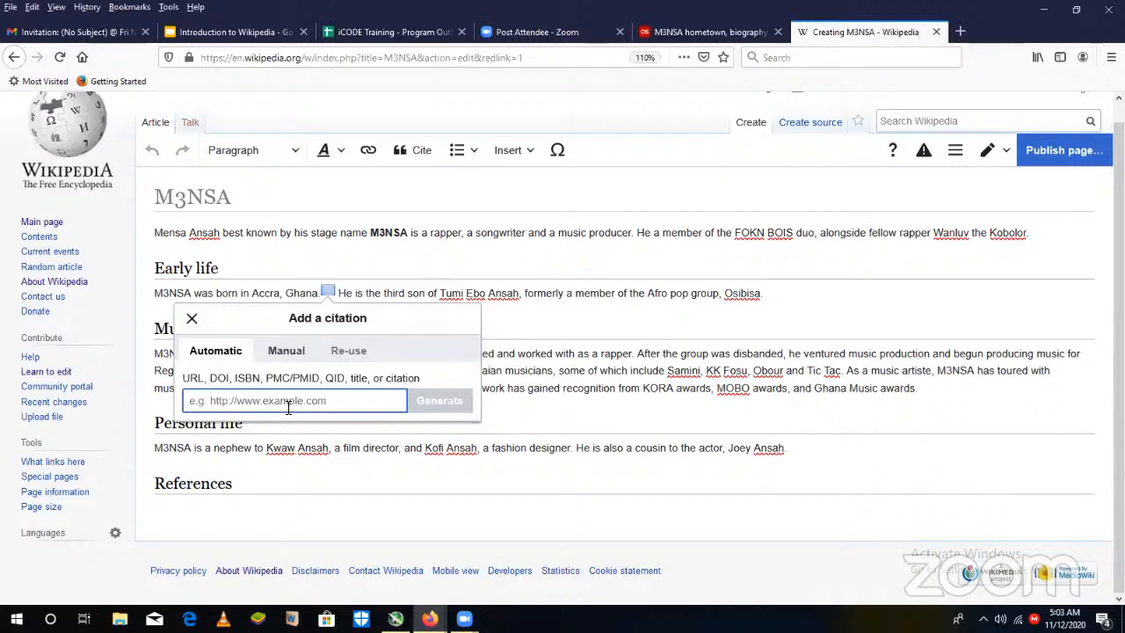
pyautogui.hotkey('ctrl', 'v')
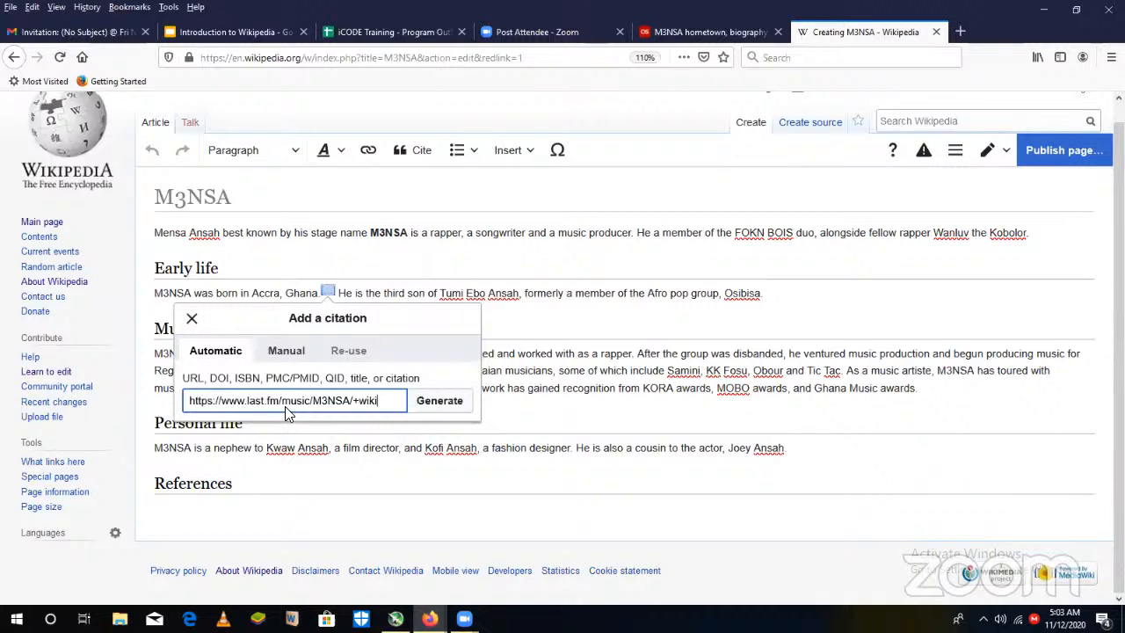
pyautogui.click(430, 400)
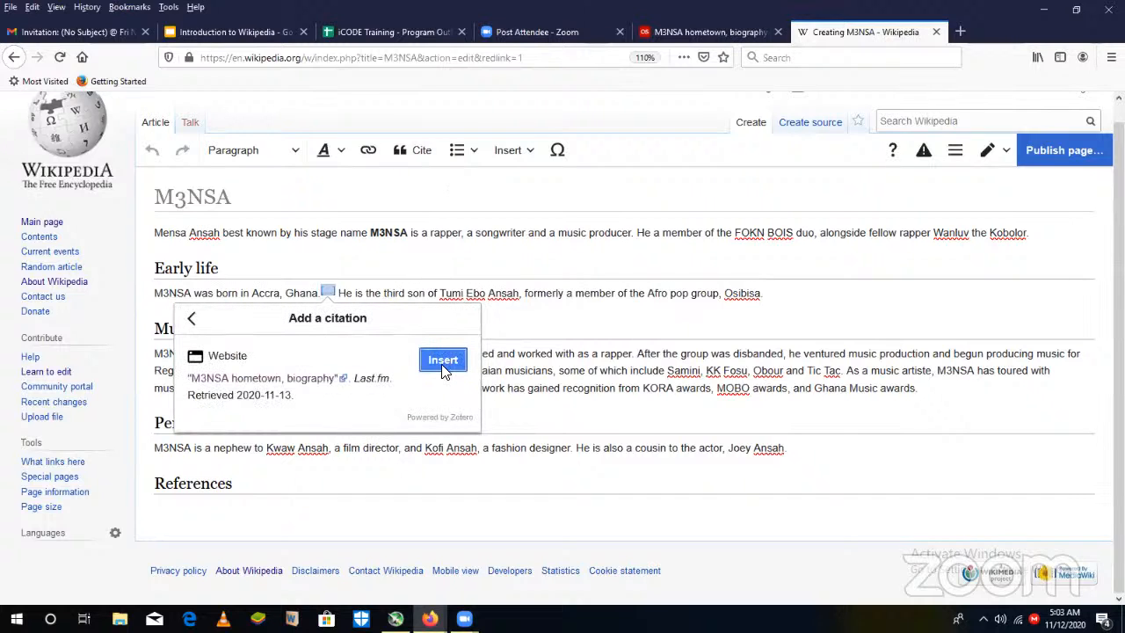
pyautogui.click(192, 322)
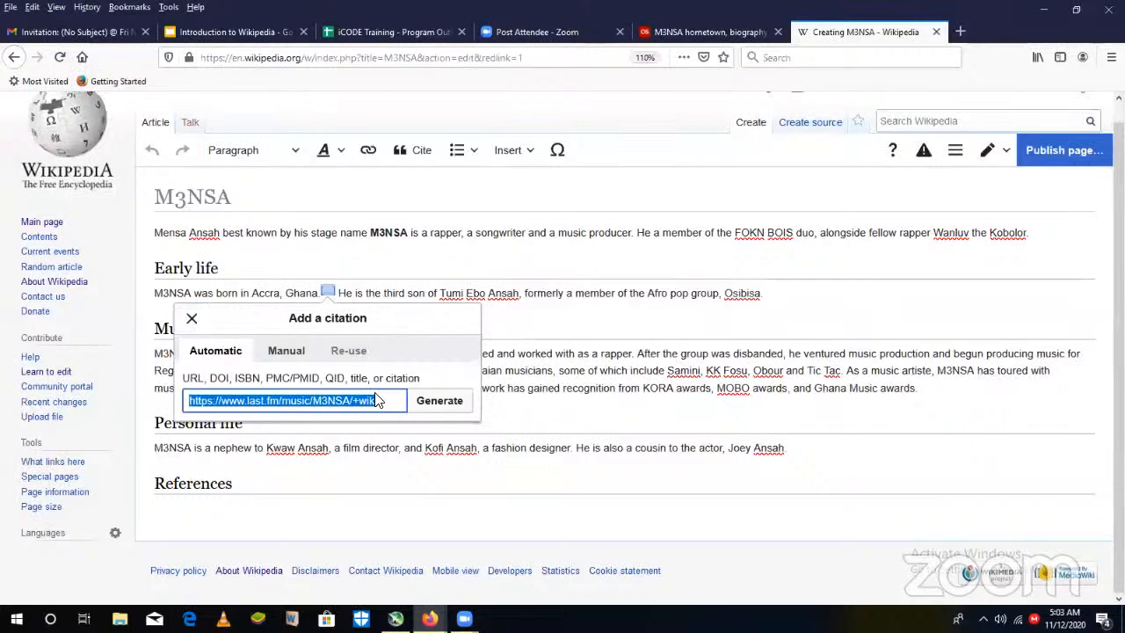
pyautogui.click(192, 319)
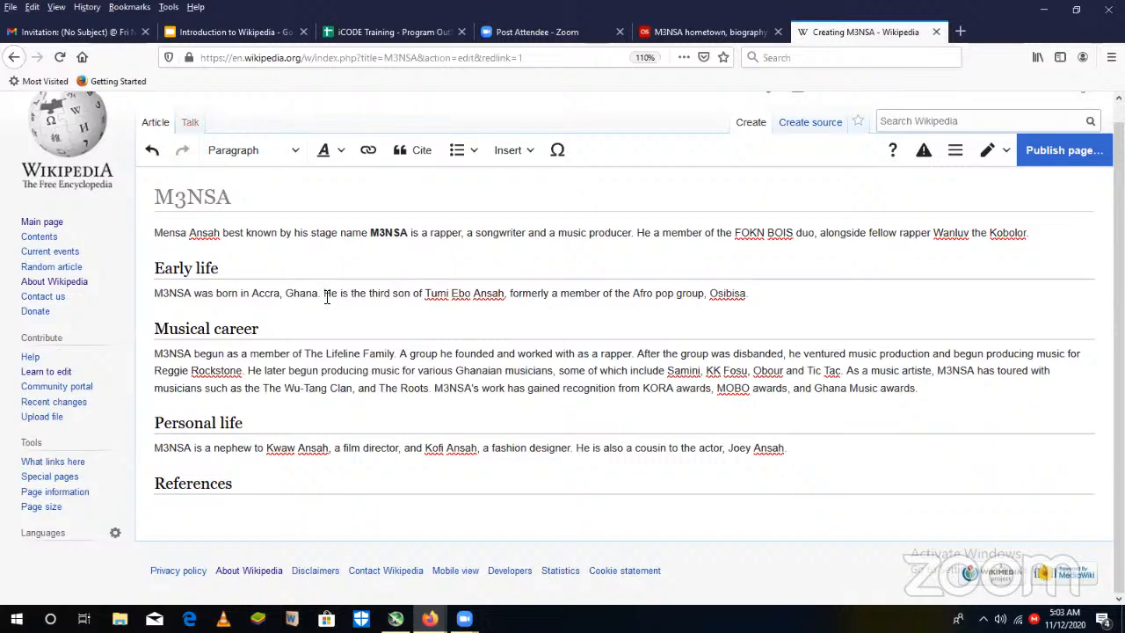
pyautogui.click(421, 154)
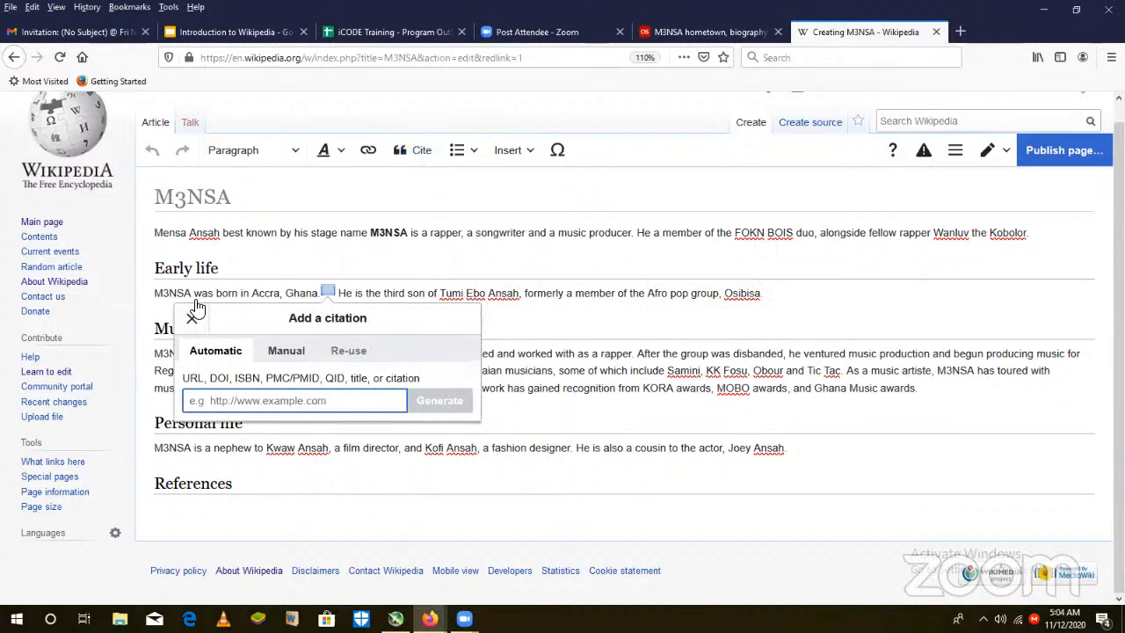
pyautogui.click(192, 316)
pyautogui.click(419, 150)
pyautogui.hotkey('ctrl', 'v')
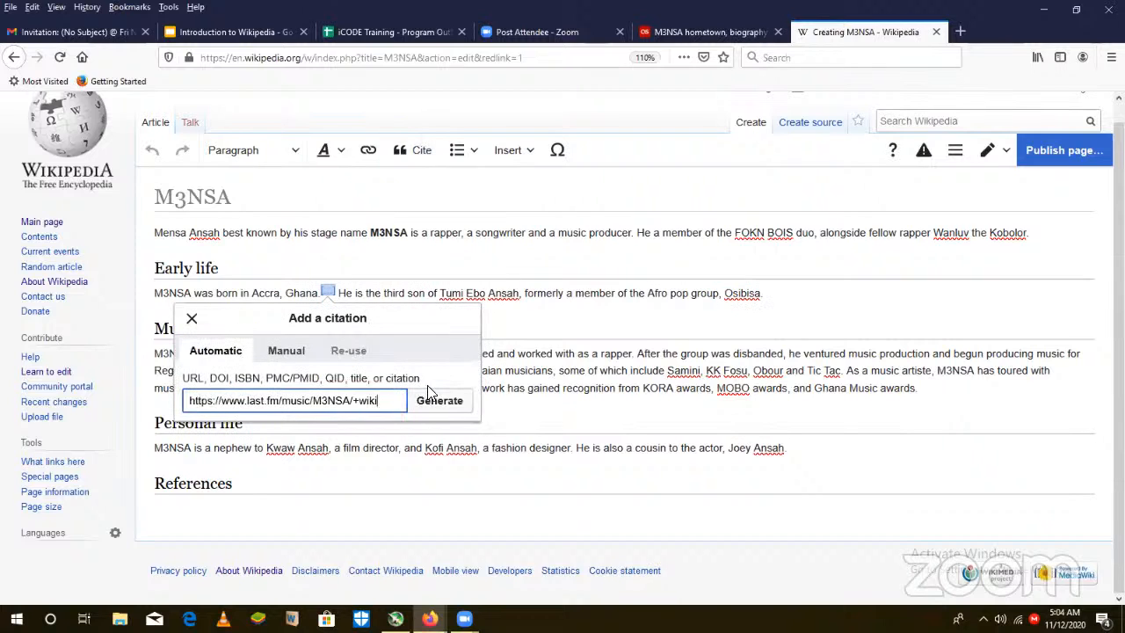
pyautogui.click(451, 405)
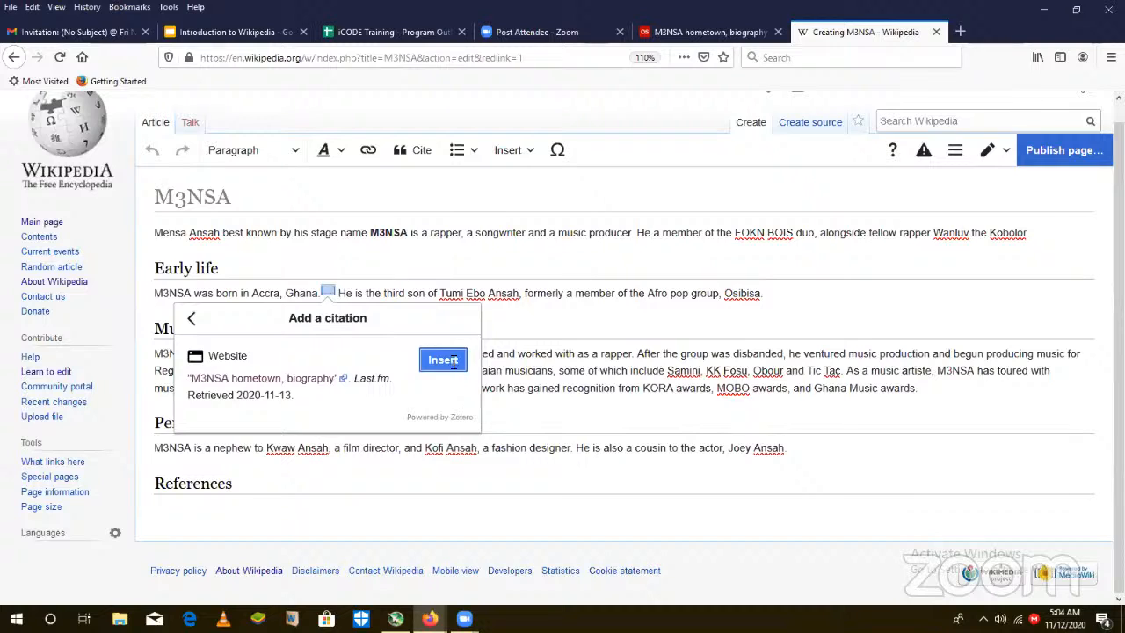
pyautogui.click(444, 361)
# - Reuse the Last.fm citation after the Early life sentence ending "Osibisa." and after "The Lifeline Family." in Musical career
pyautogui.click(782, 302)
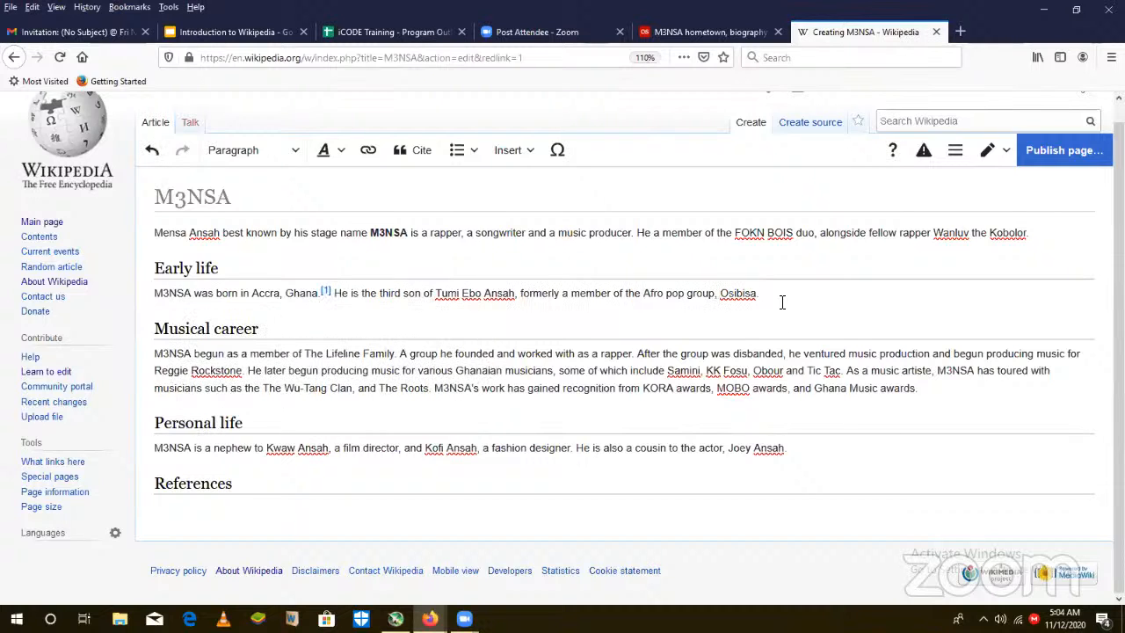
pyautogui.click(402, 151)
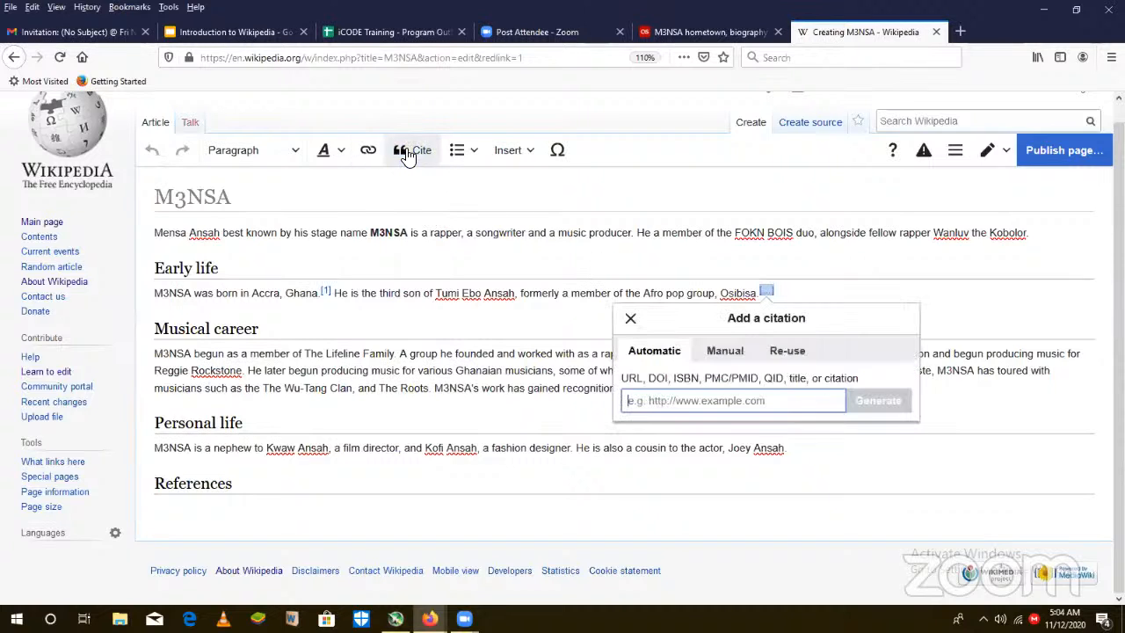
pyautogui.click(781, 352)
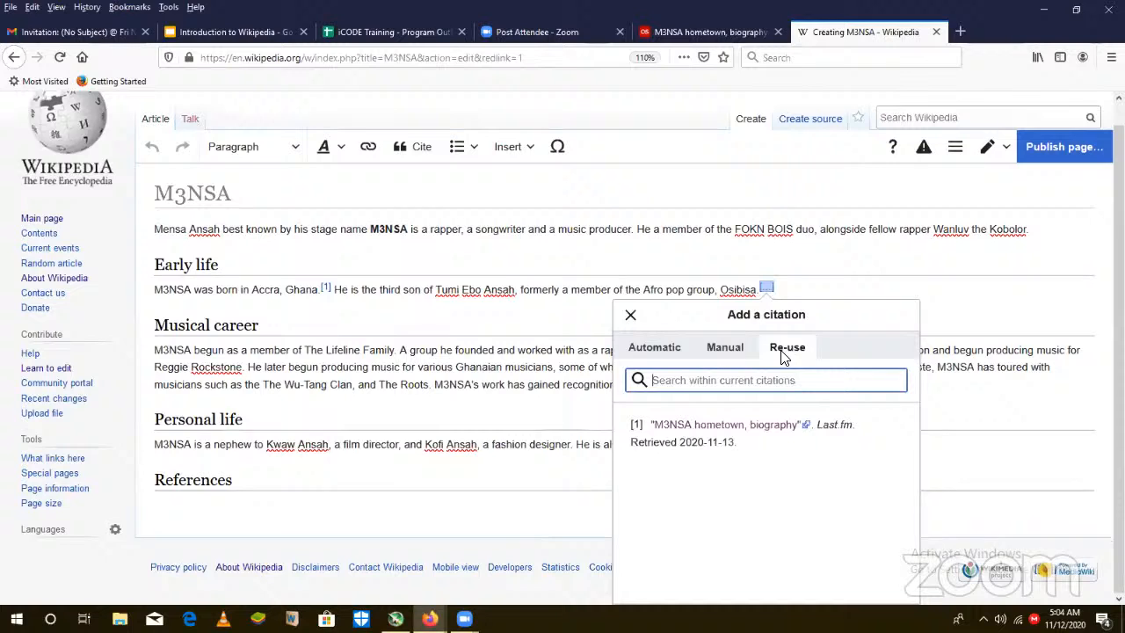
pyautogui.click(697, 439)
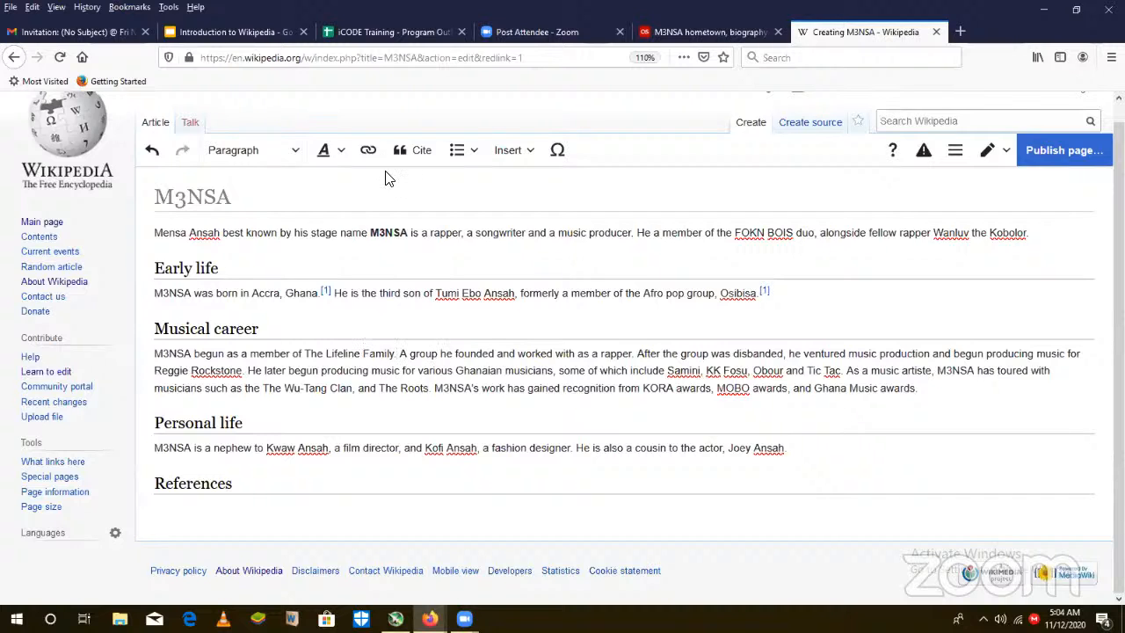
pyautogui.click(419, 152)
pyautogui.click(467, 427)
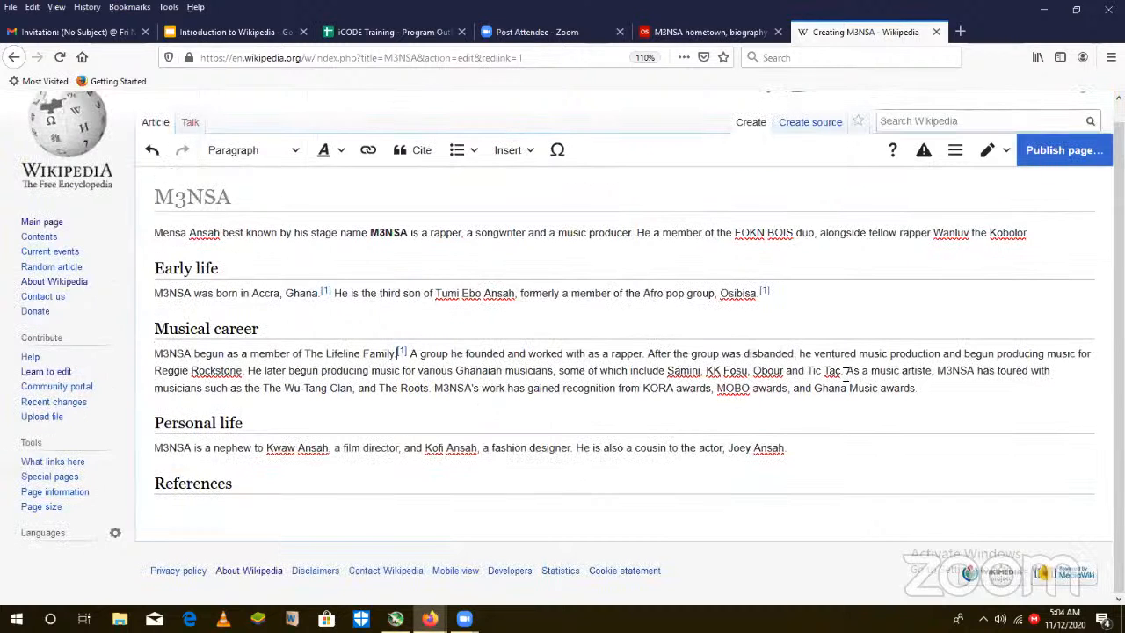
# - Reuse the Last.fm citation after the Musical career sentence ending "Reggie Rockstone."
pyautogui.tripleClick(246, 370)
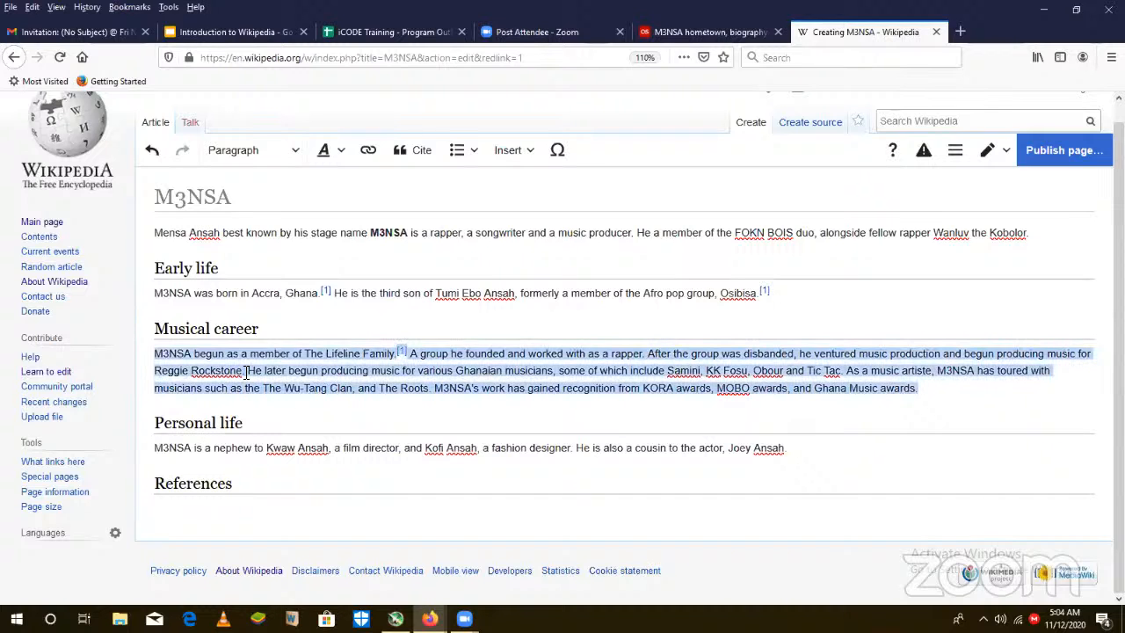
pyautogui.click(246, 370)
pyautogui.tripleClick(246, 370)
pyautogui.click(246, 370)
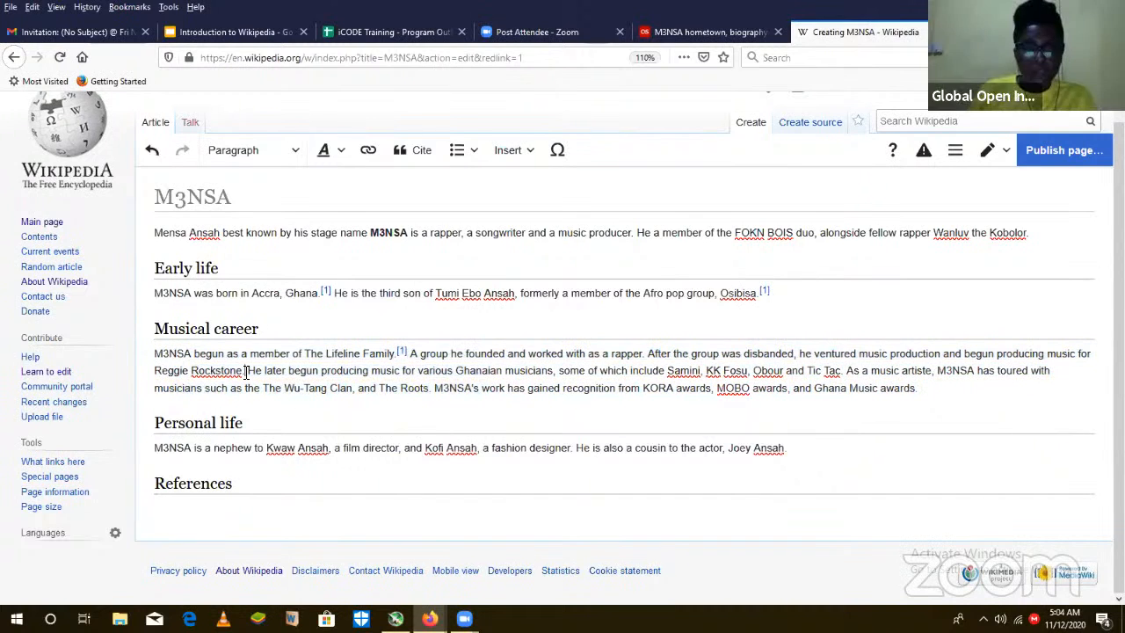
pyautogui.click(418, 150)
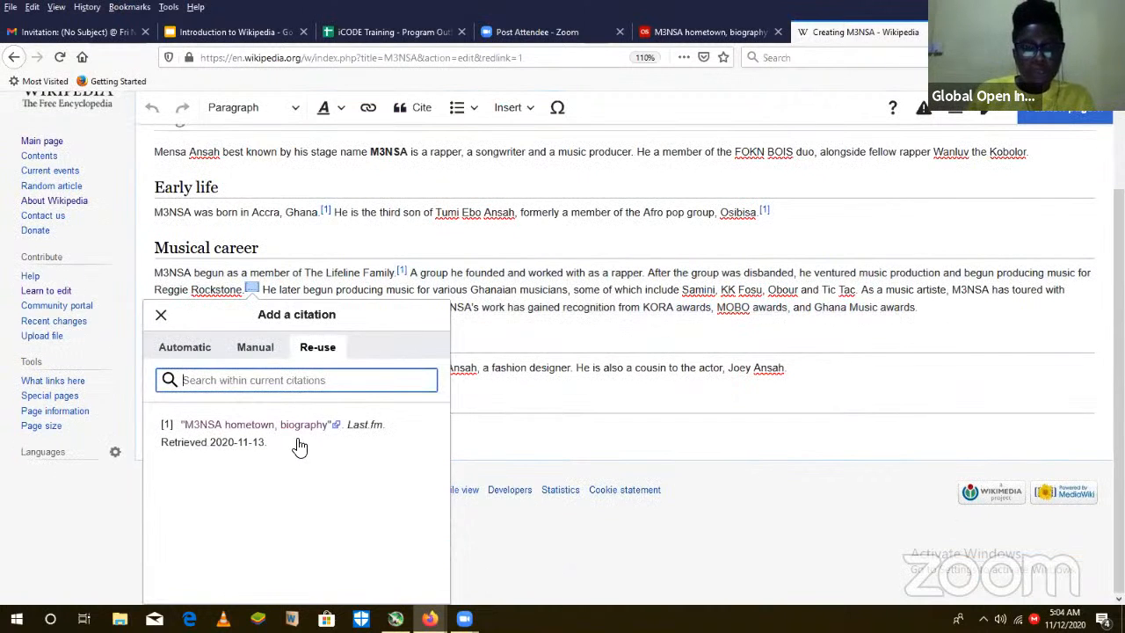
pyautogui.click(299, 439)
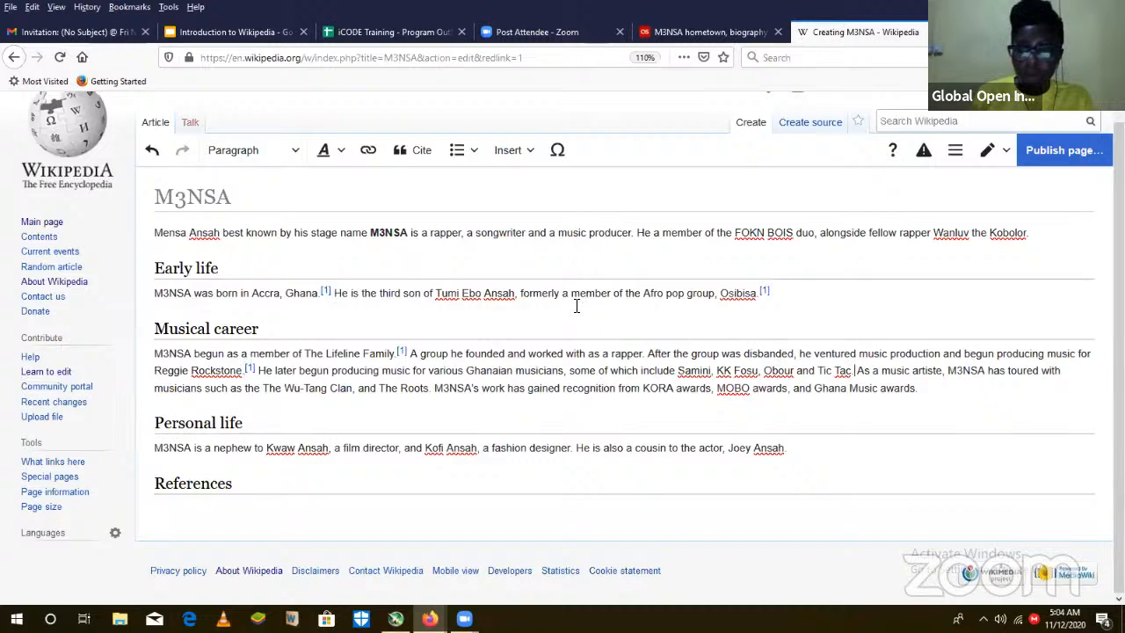
# - Reuse the Last.fm citation after the Musical career sentences ending "Tic Tac." and "The Roots."
pyautogui.click(406, 152)
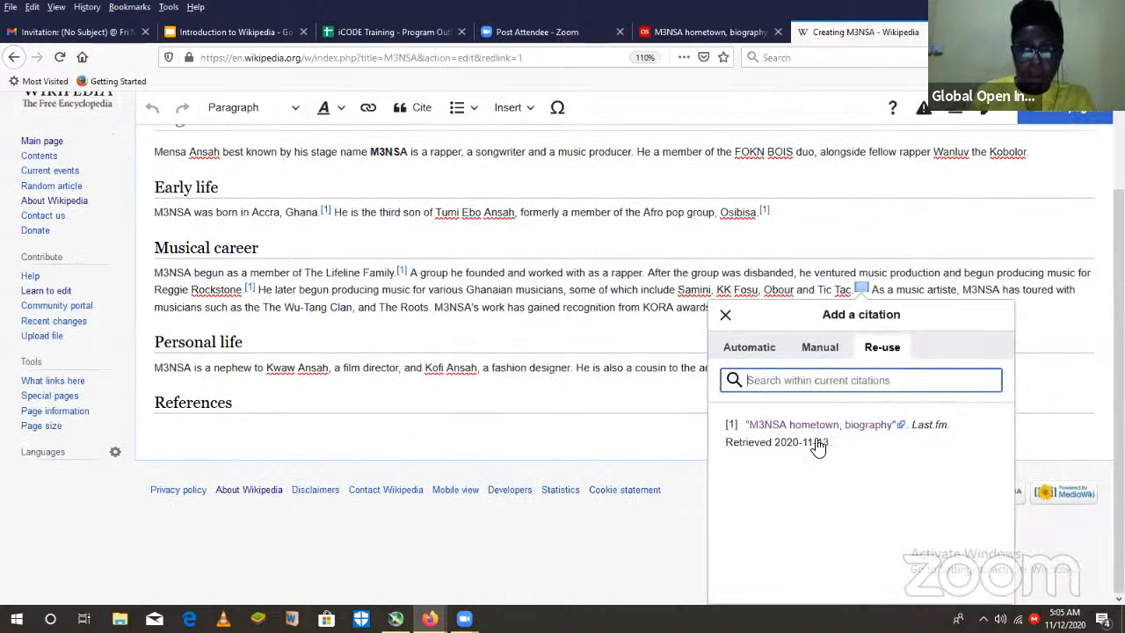
pyautogui.click(817, 447)
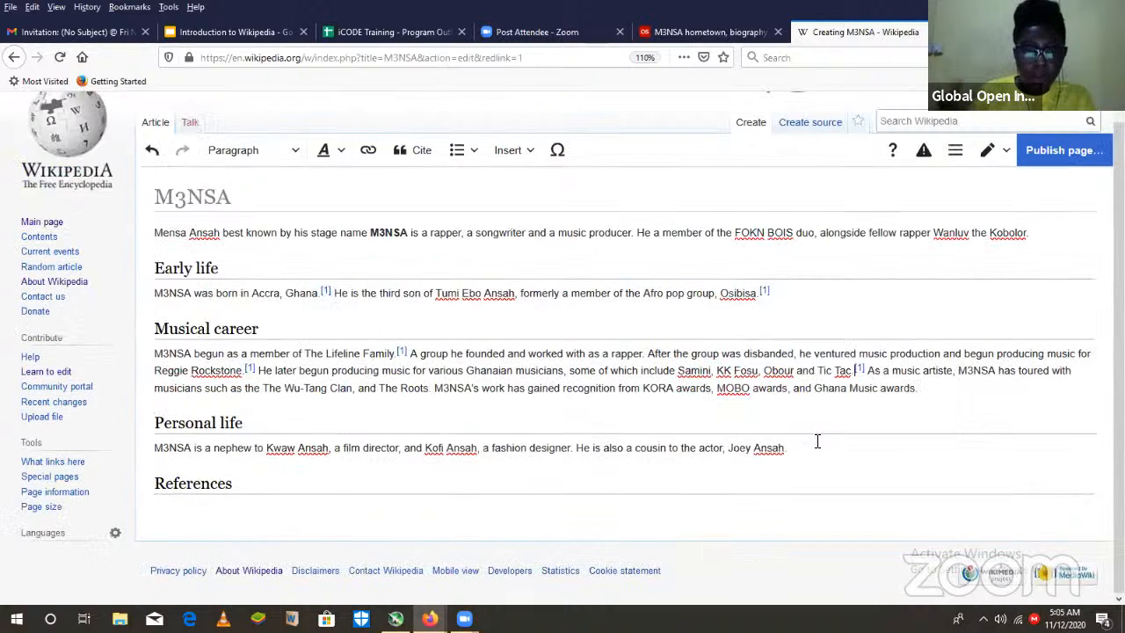
pyautogui.click(926, 391)
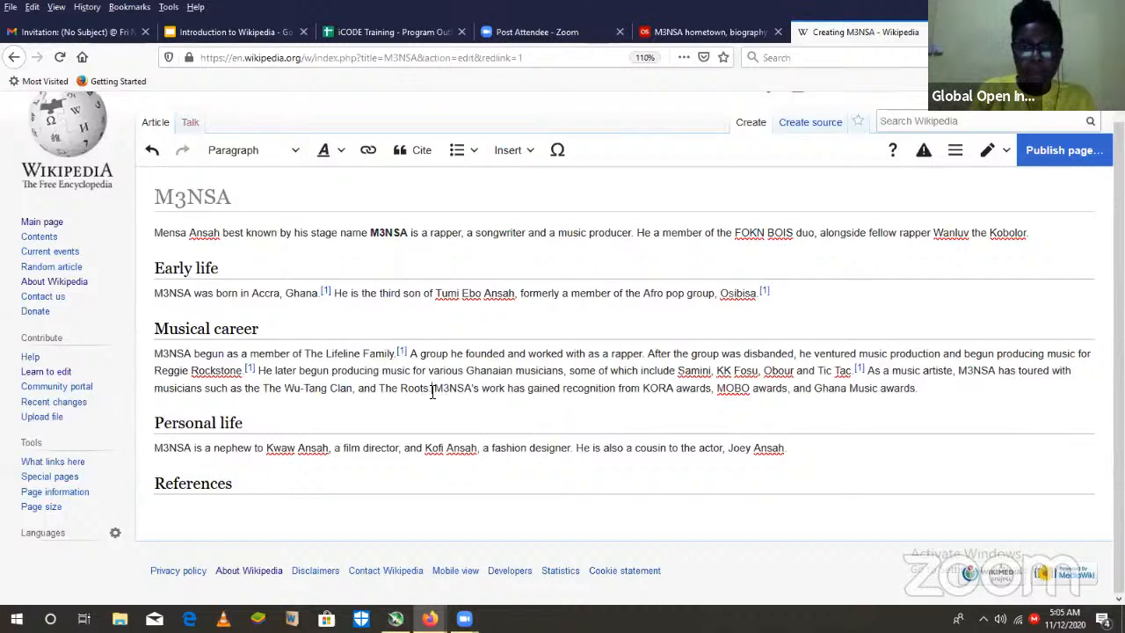
pyautogui.click(424, 151)
pyautogui.click(520, 430)
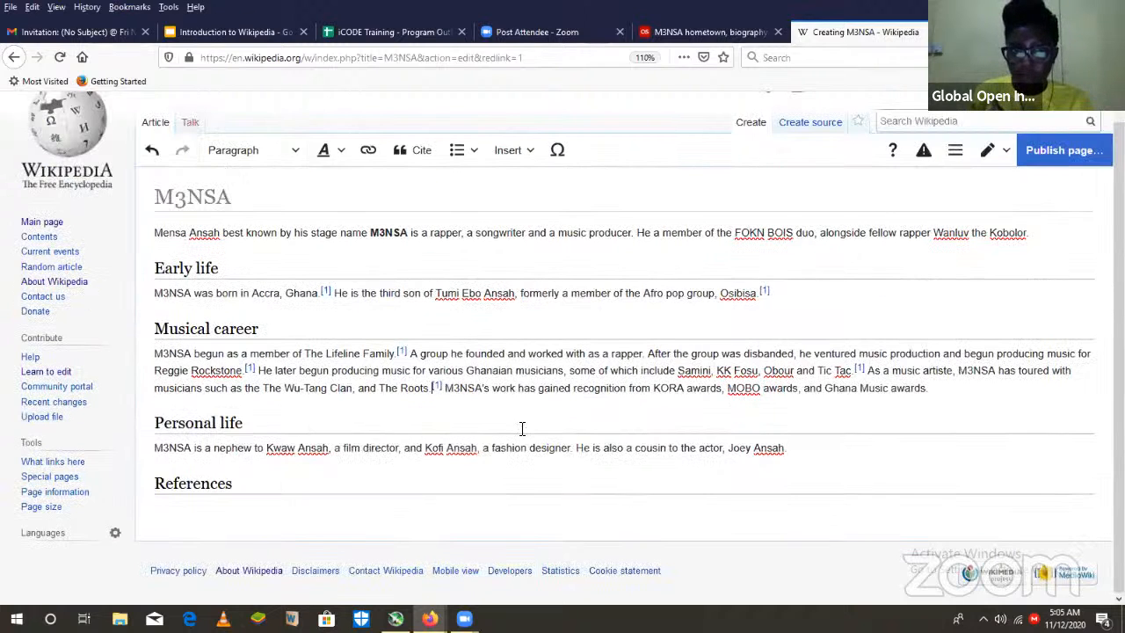
# - Reuse the Last.fm citation at the end of the Musical career paragraph and at the end of the Personal life paragraph
pyautogui.click(944, 400)
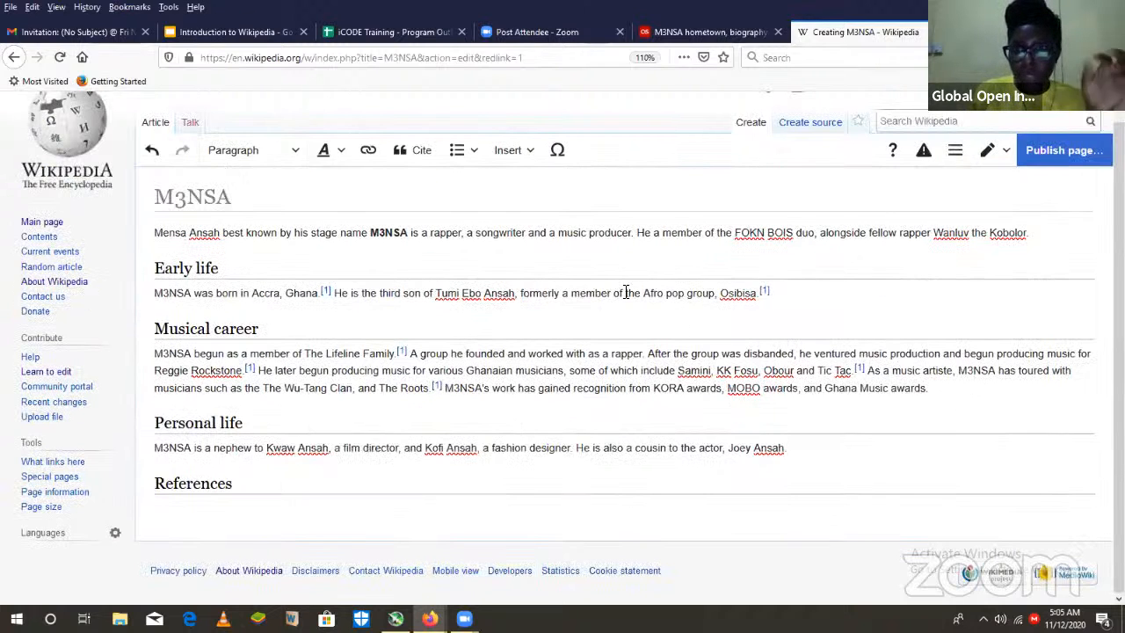
pyautogui.click(422, 154)
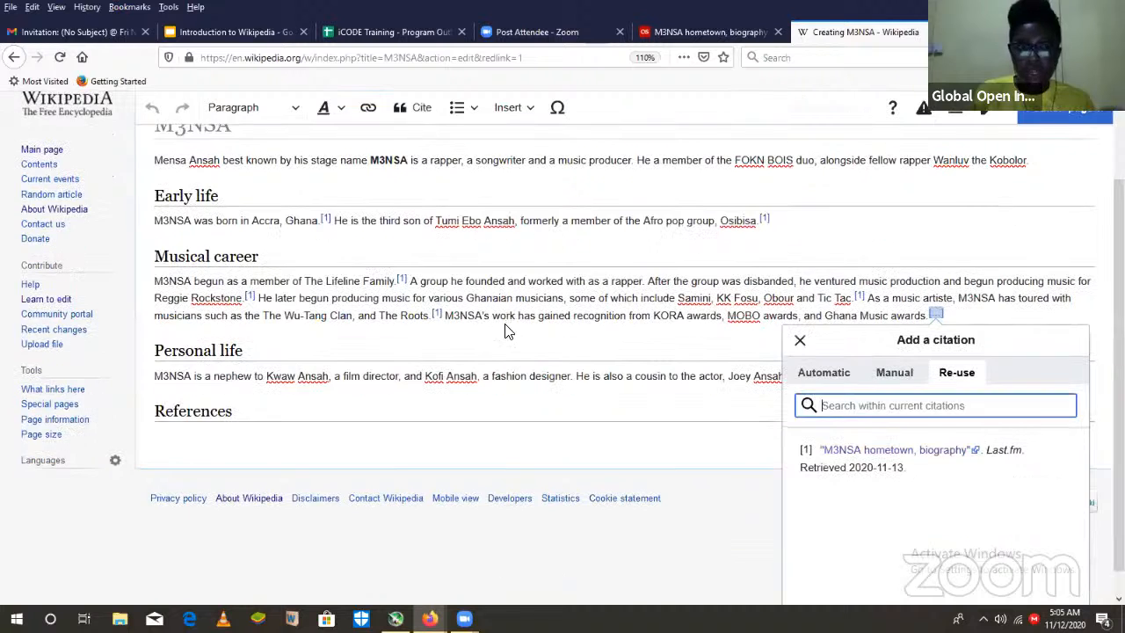
pyautogui.click(895, 442)
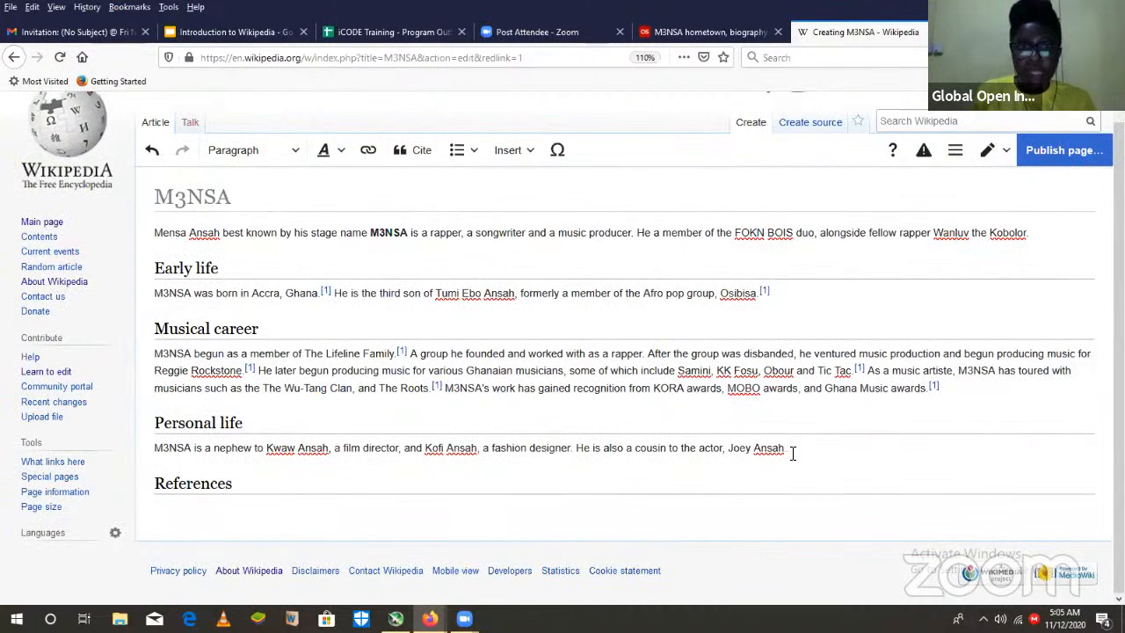
pyautogui.click(413, 150)
pyautogui.click(744, 443)
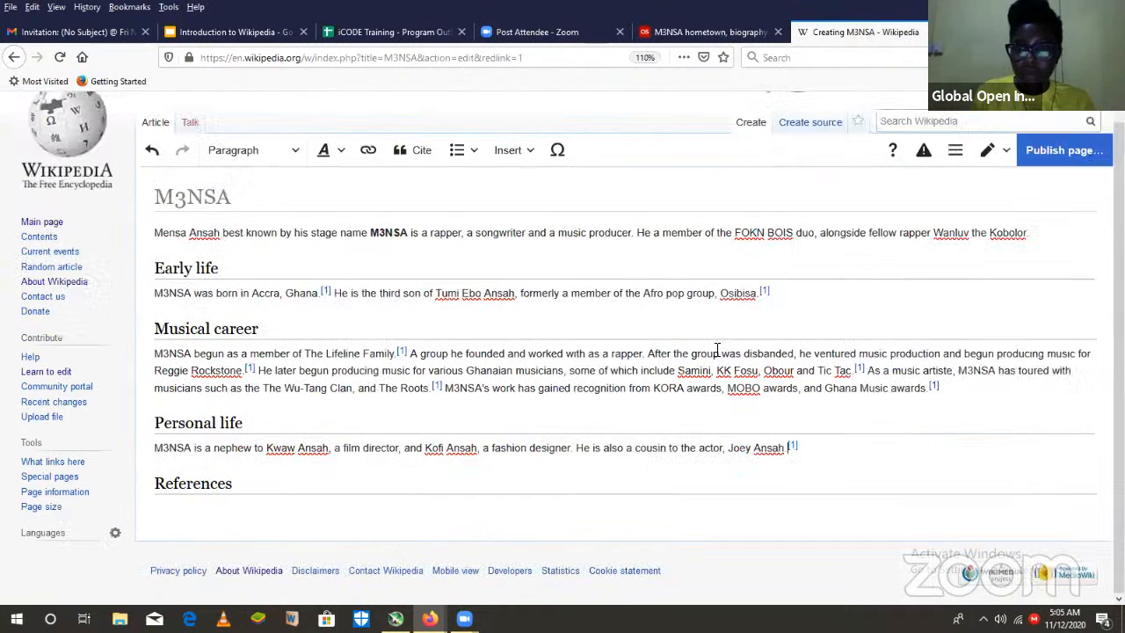
# - Go back to the Google results for M3nsa and open the GhanaWeb article "Interview: One-on-One with M3nsa Ansah" from the news results
pyautogui.click(703, 31)
pyautogui.click(14, 56)
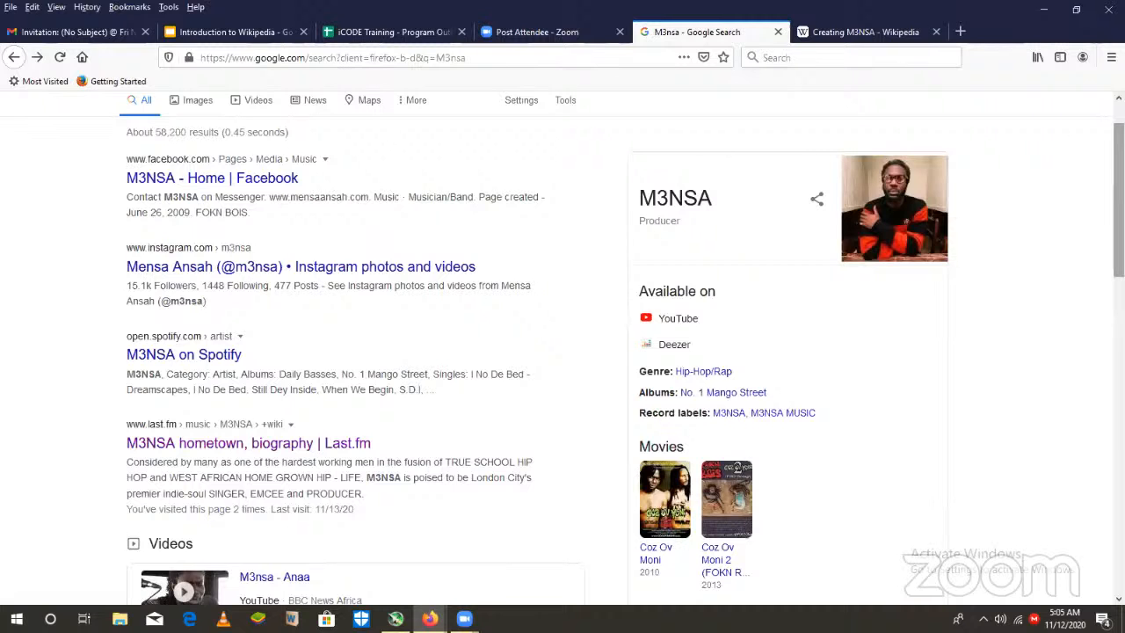
pyautogui.scroll(1, 562, 352)
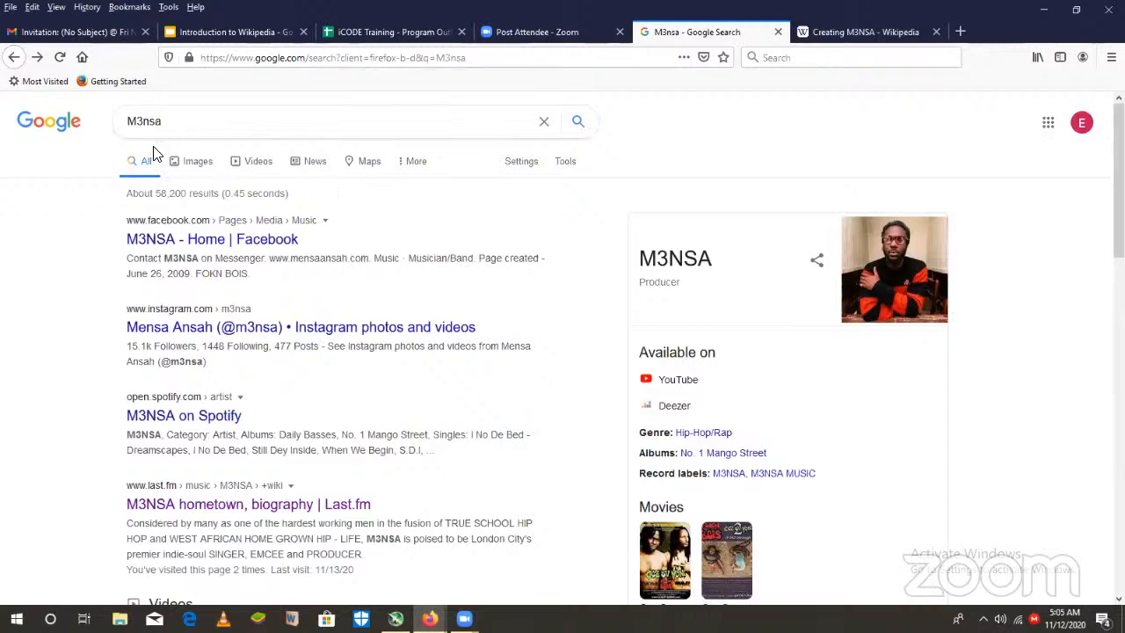
pyautogui.click(316, 162)
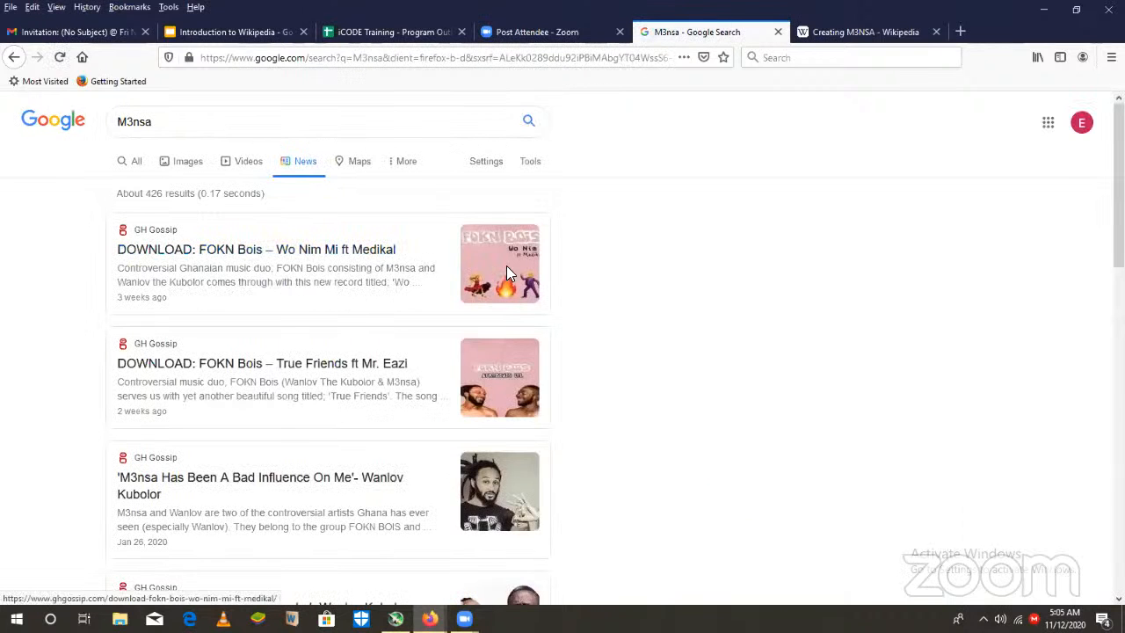
pyautogui.scroll(-3, 562, 352)
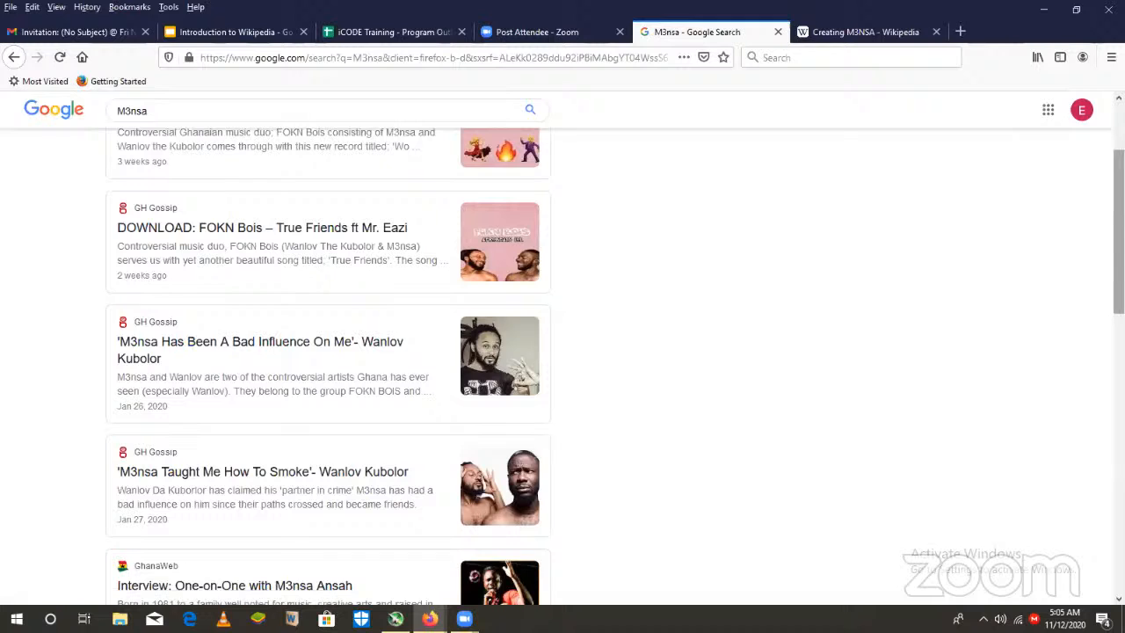
pyautogui.scroll(-5, 716, 286)
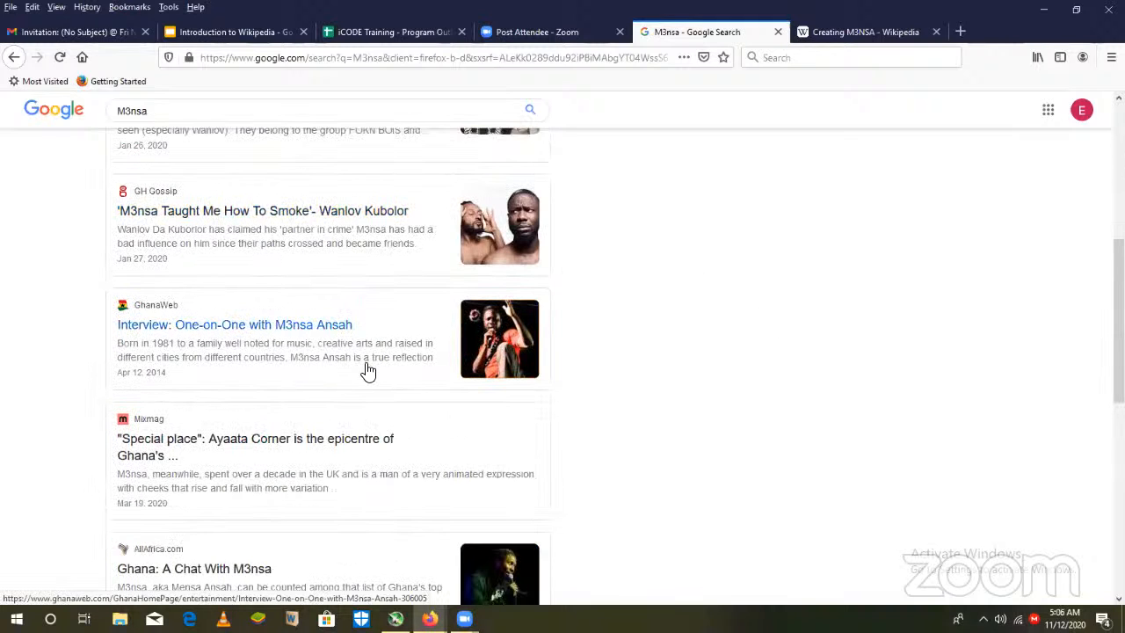
pyautogui.click(309, 332)
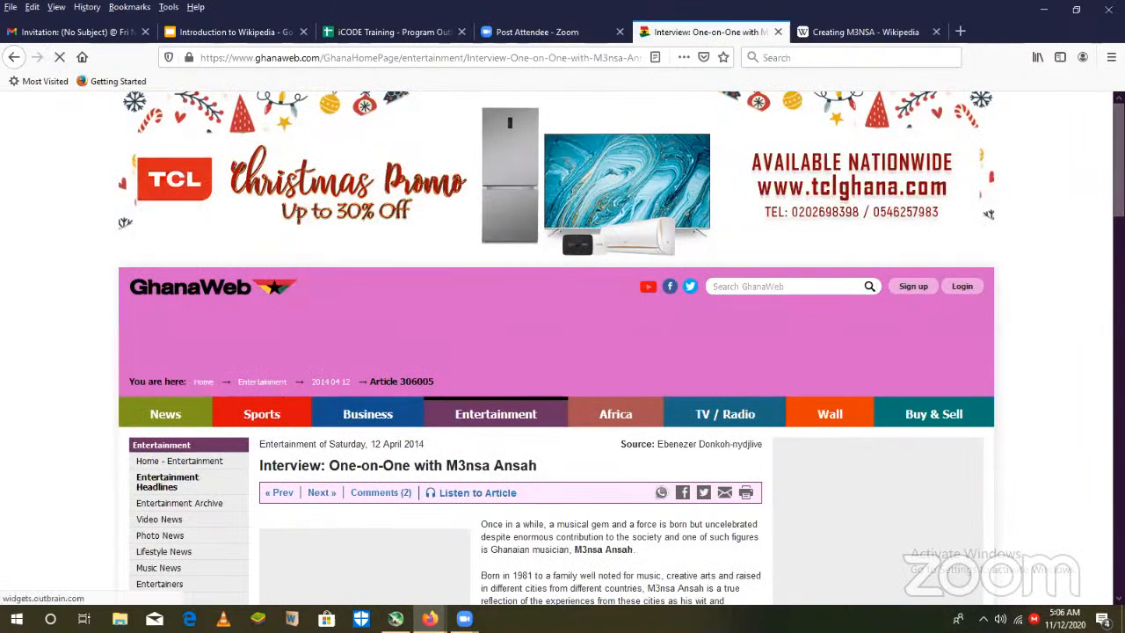
# - Read the opening biographical paragraphs of the GhanaWeb interview with M3nsa Ansah and copy the article's web address
pyautogui.scroll(-5, 562, 351)
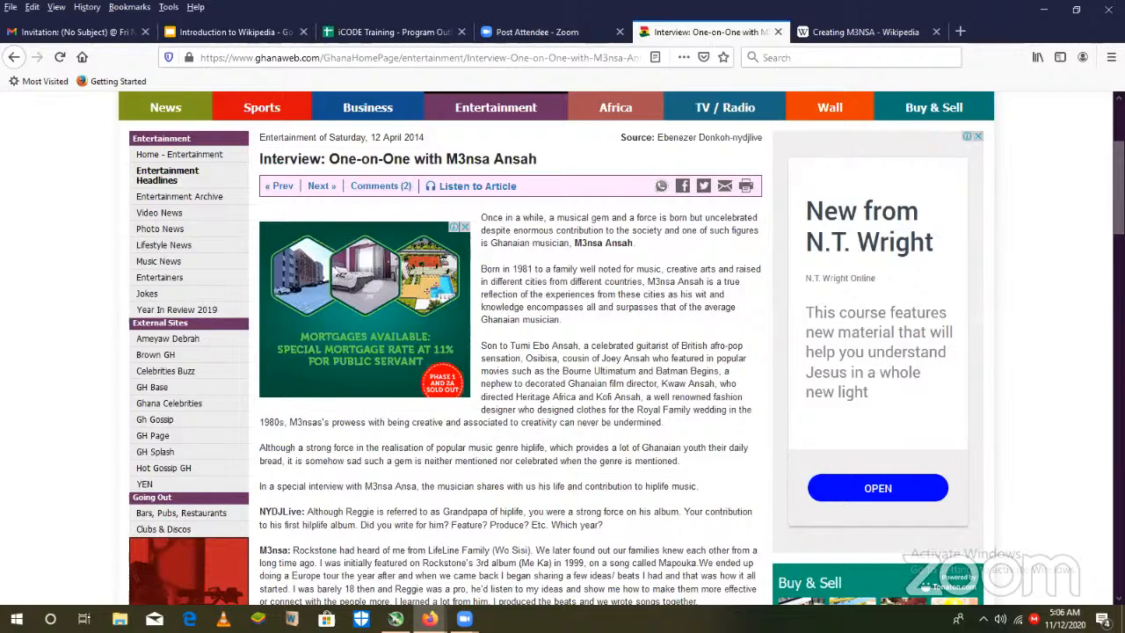
pyautogui.scroll(-3, 562, 351)
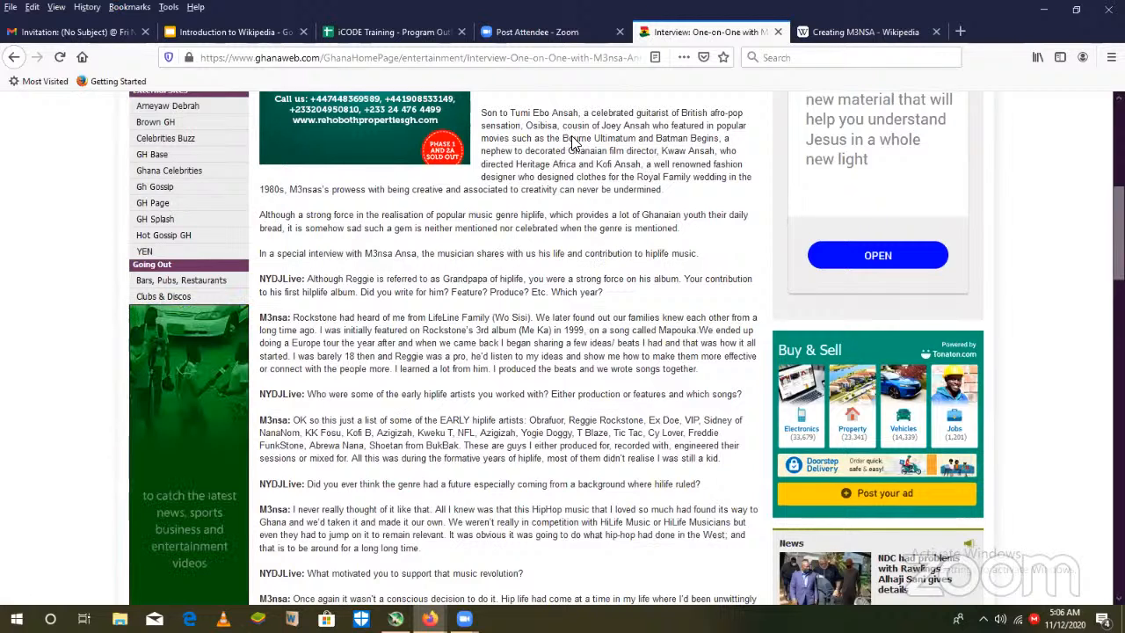
pyautogui.click(536, 60)
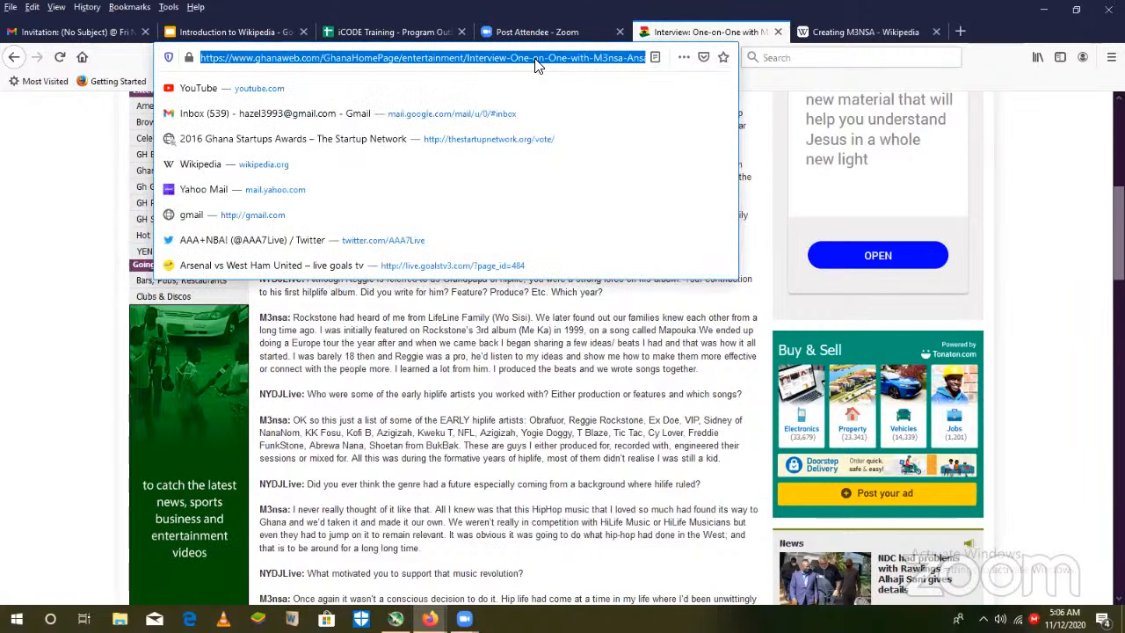
# - In the Wikipedia draft's Early life section, insert the birth year given in the interview and the word "at" before "Accra, Ghana."
pyautogui.click(865, 35)
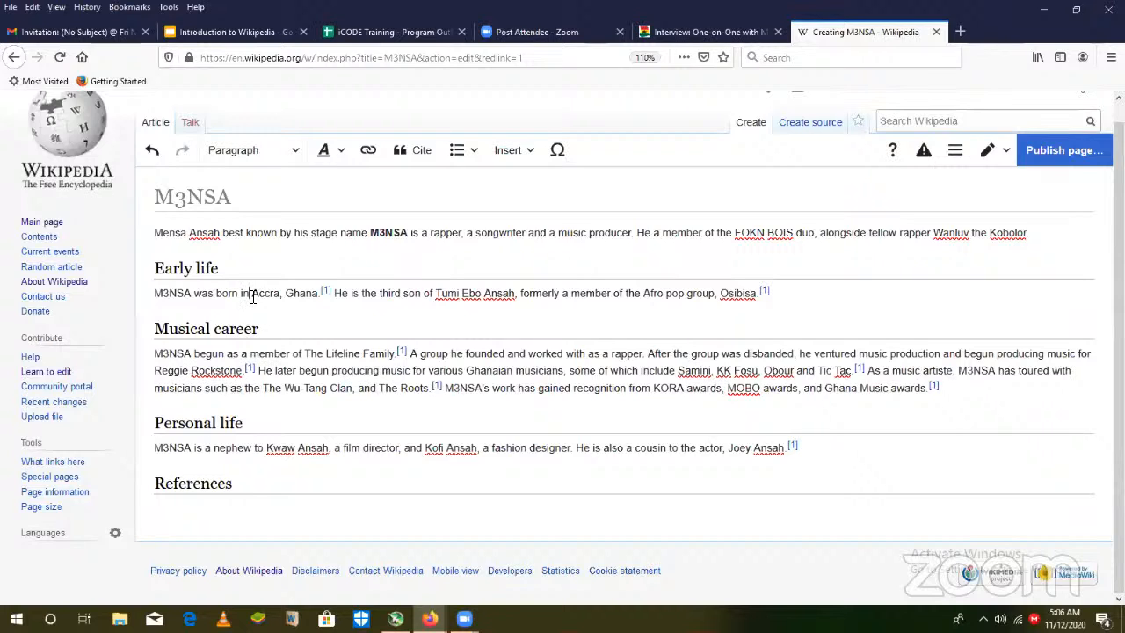
pyautogui.write('198')
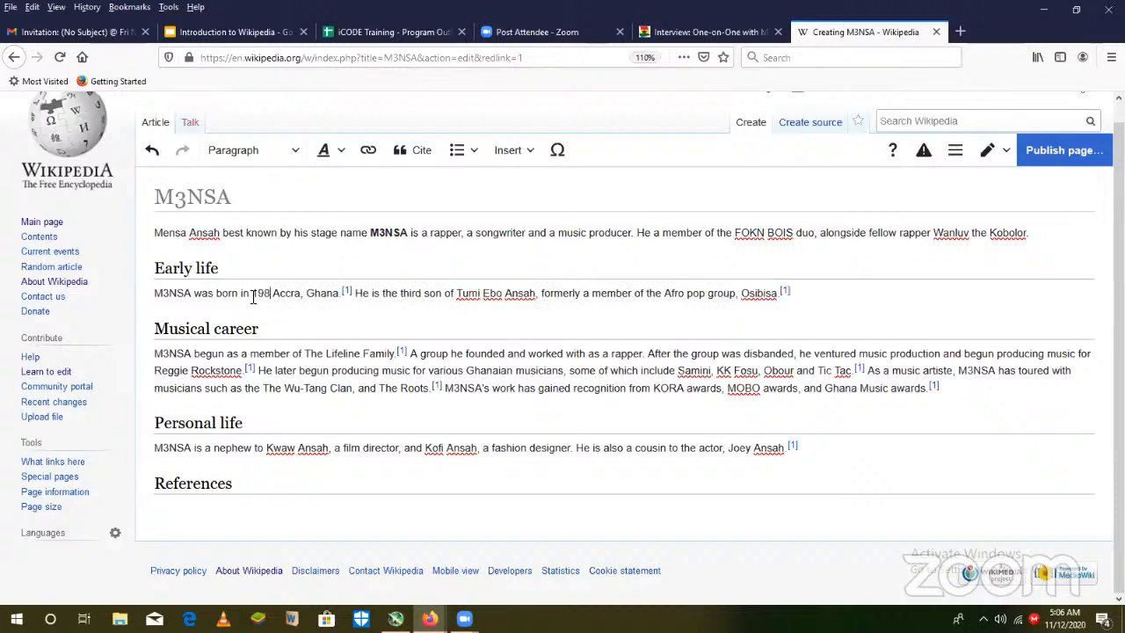
pyautogui.write('1 at')
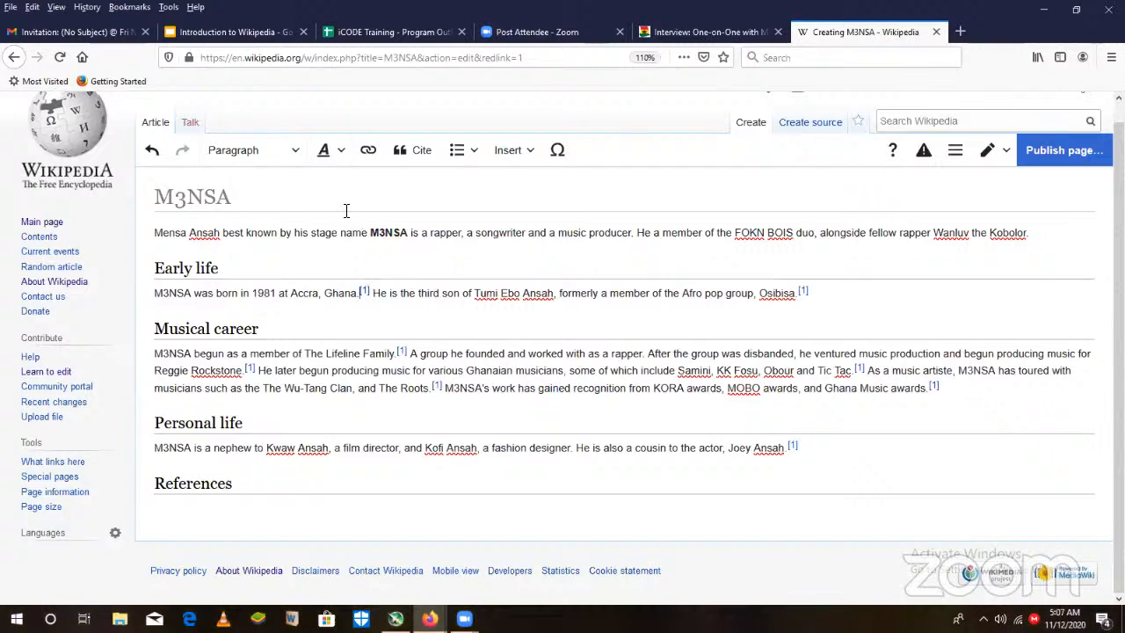
# - Generate an automatic citation from the copied GhanaWeb interview address and insert it after "Accra, Ghana." in the Early life section
pyautogui.click(424, 151)
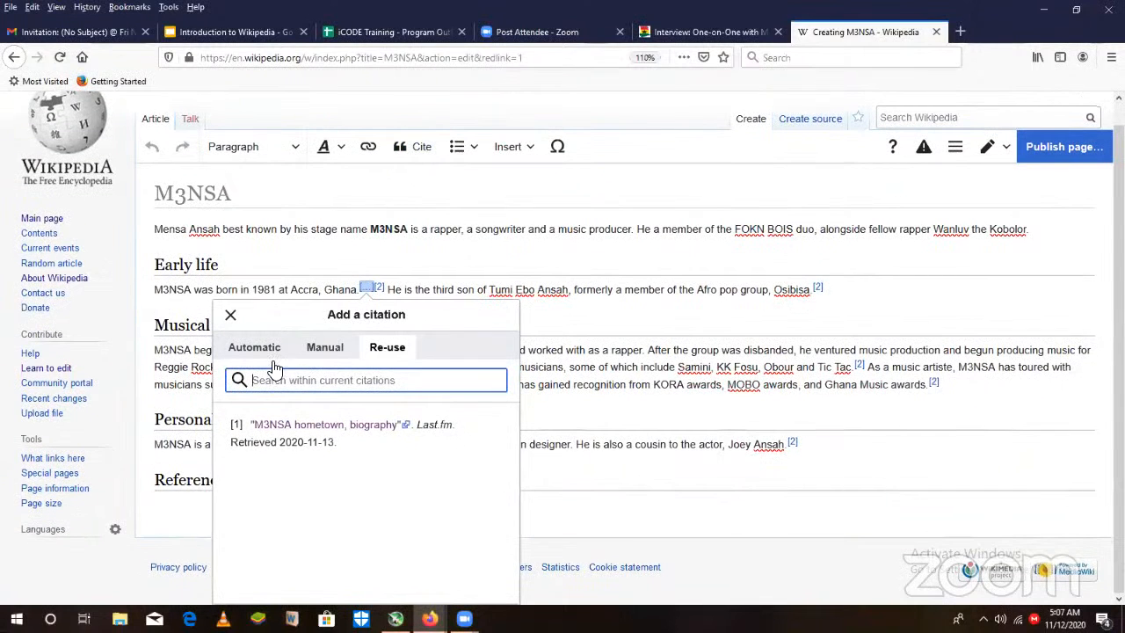
pyautogui.click(264, 352)
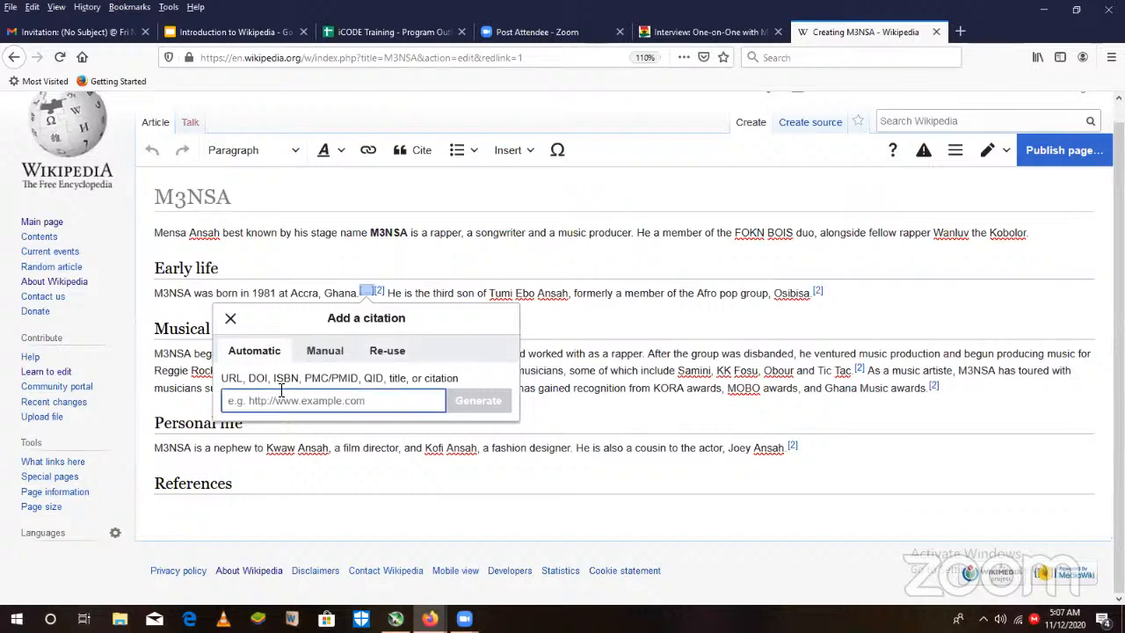
pyautogui.hotkey('ctrl', 'v')
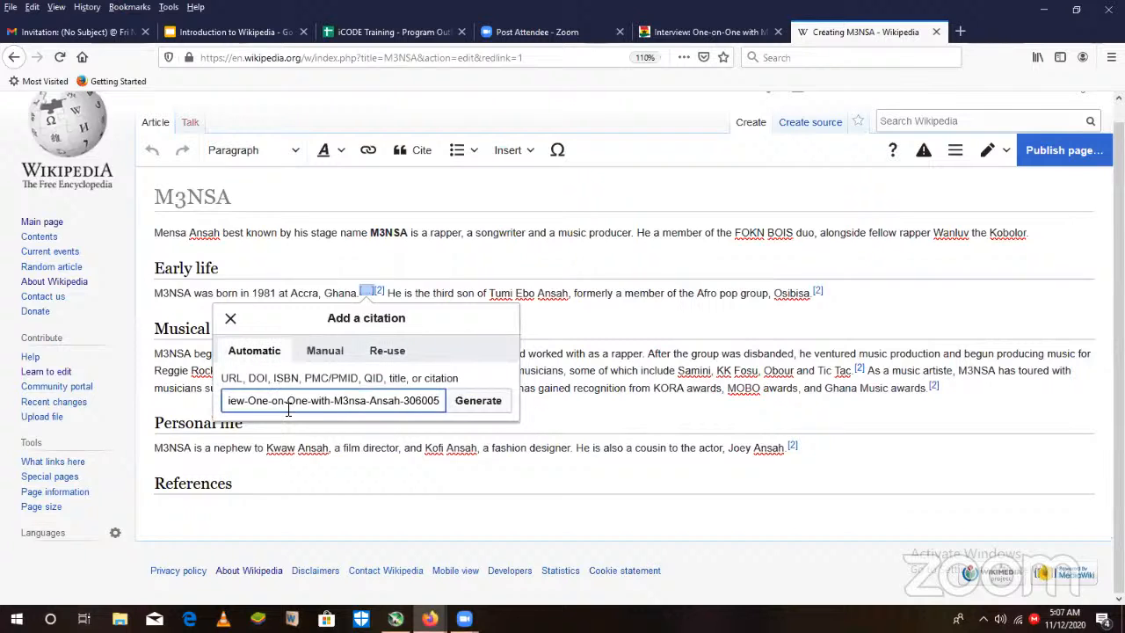
pyautogui.click(492, 404)
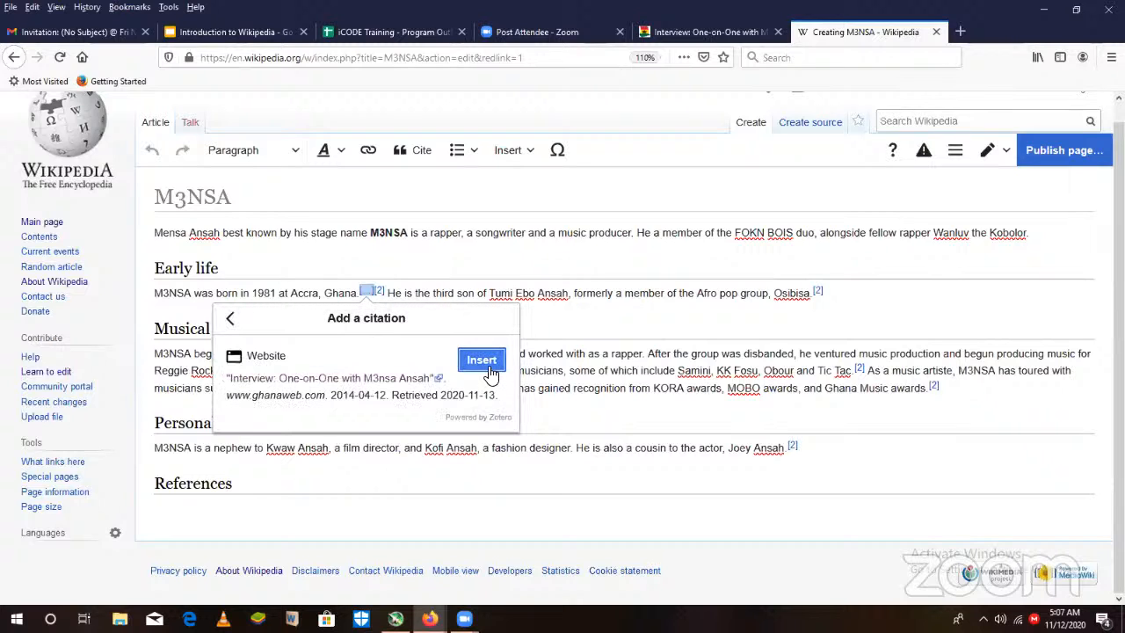
pyautogui.click(482, 362)
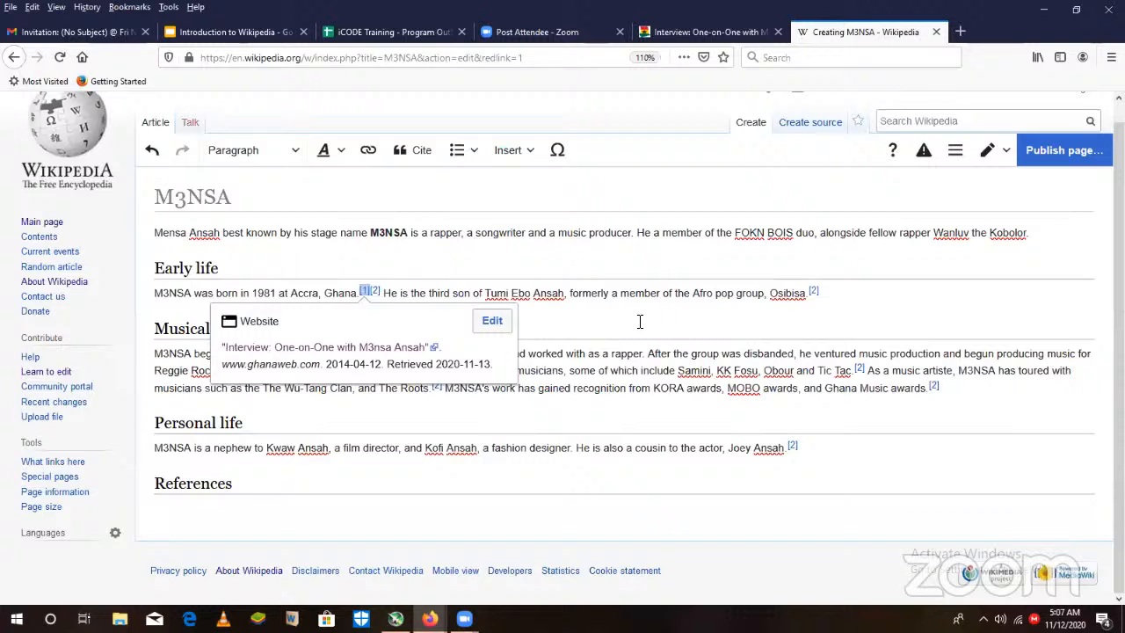
pyautogui.click(640, 322)
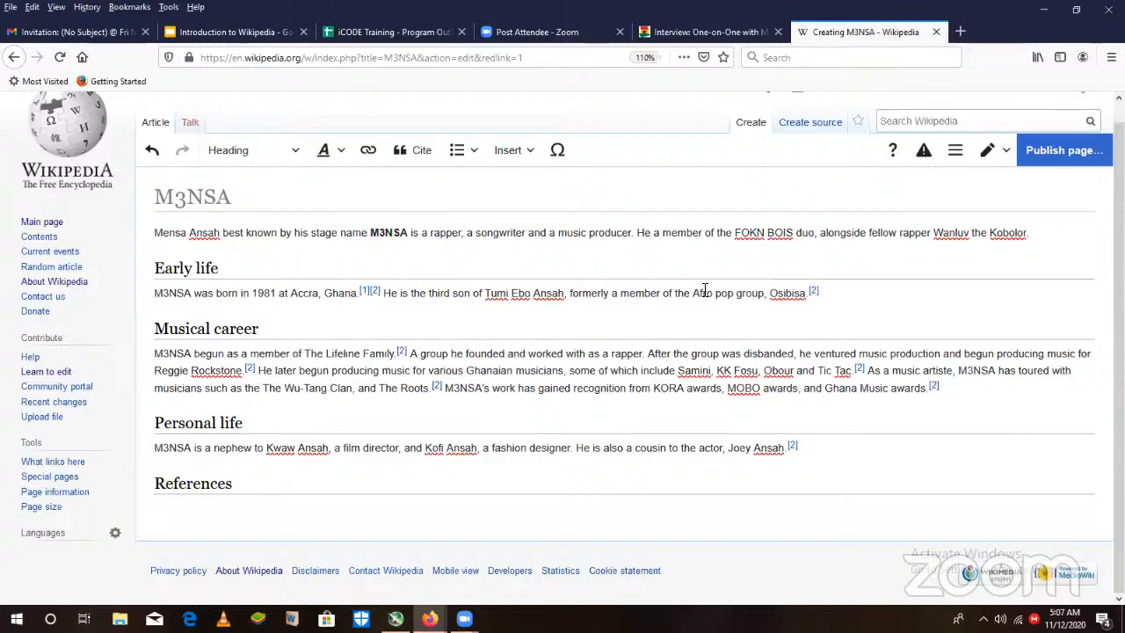
# - Reuse the GhanaWeb interview citation at the end of the Early life paragraph and at the end of the Personal life paragraph
pyautogui.click(808, 295)
pyautogui.click(406, 155)
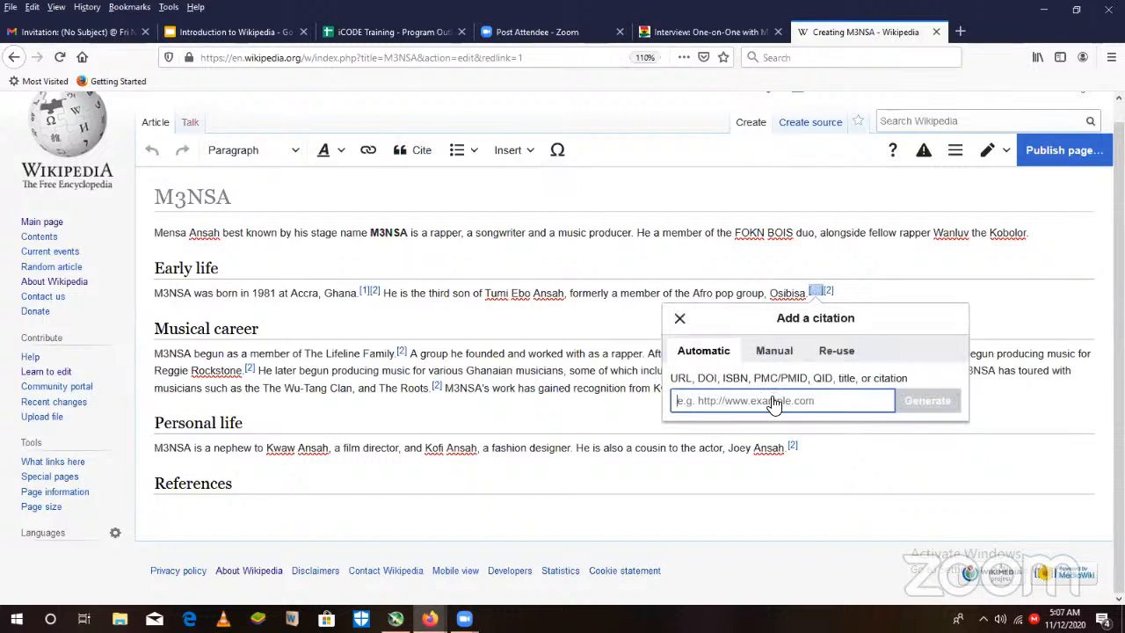
pyautogui.click(850, 350)
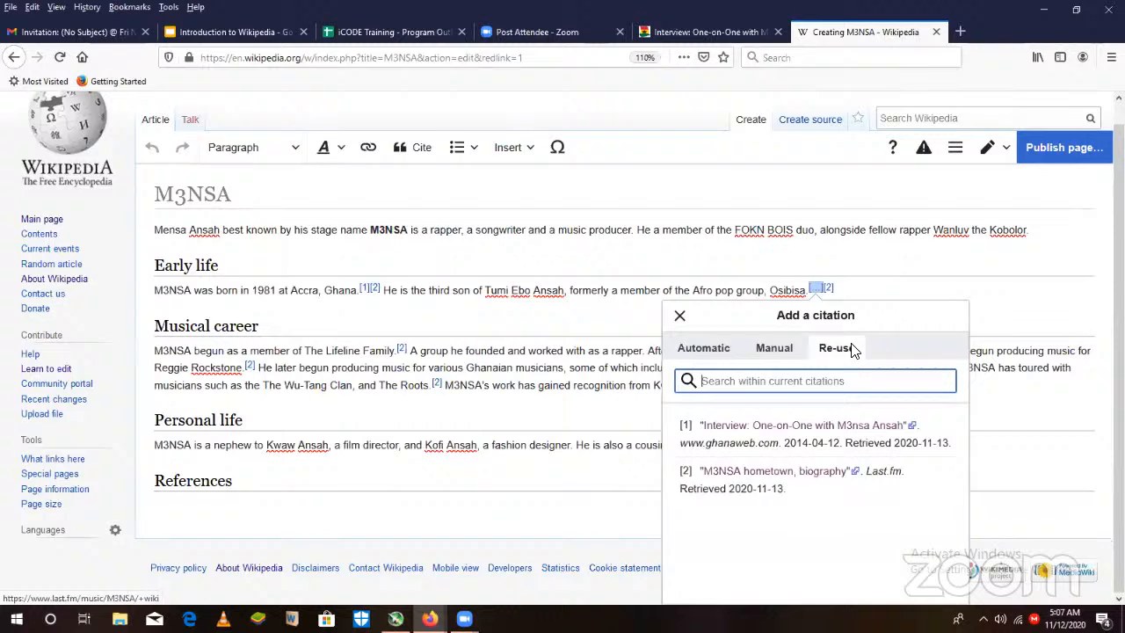
pyautogui.click(826, 442)
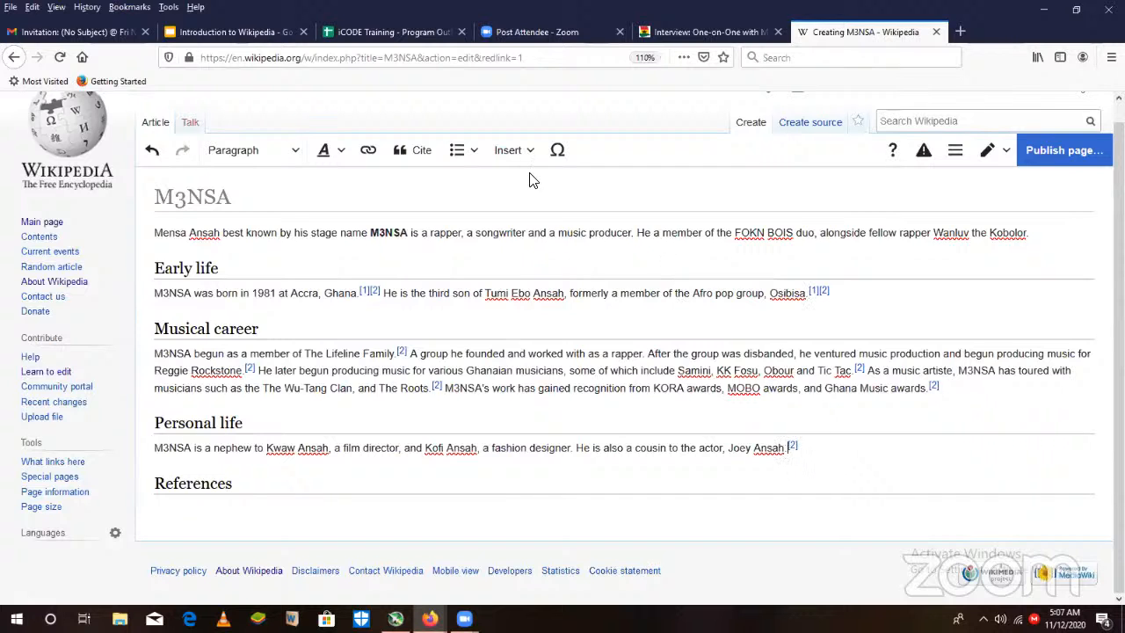
pyautogui.click(412, 151)
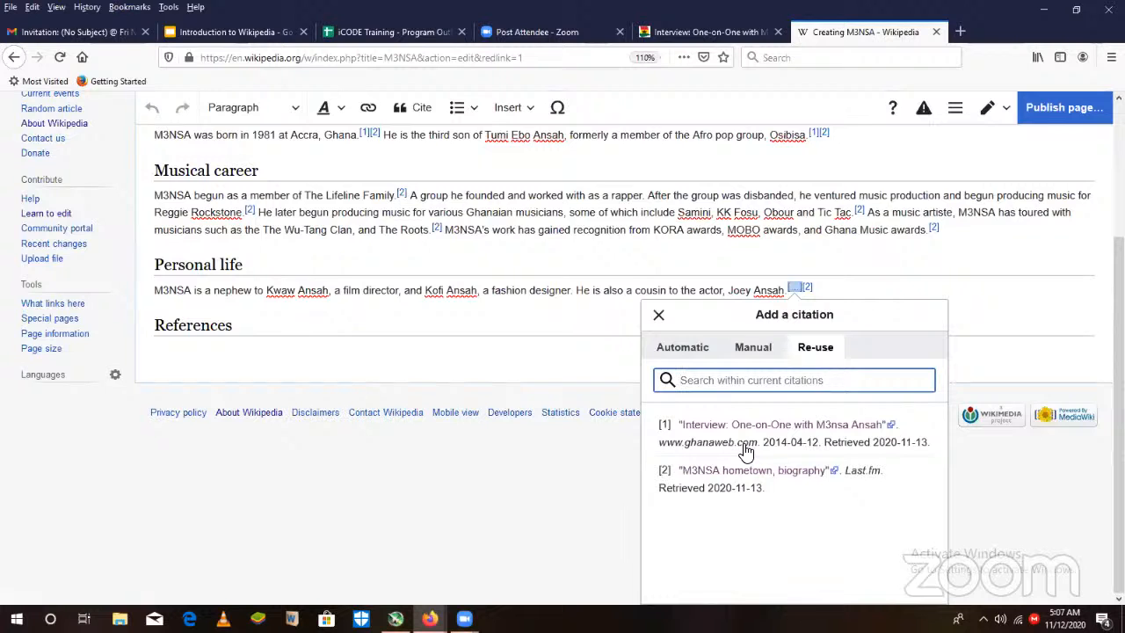
pyautogui.click(745, 450)
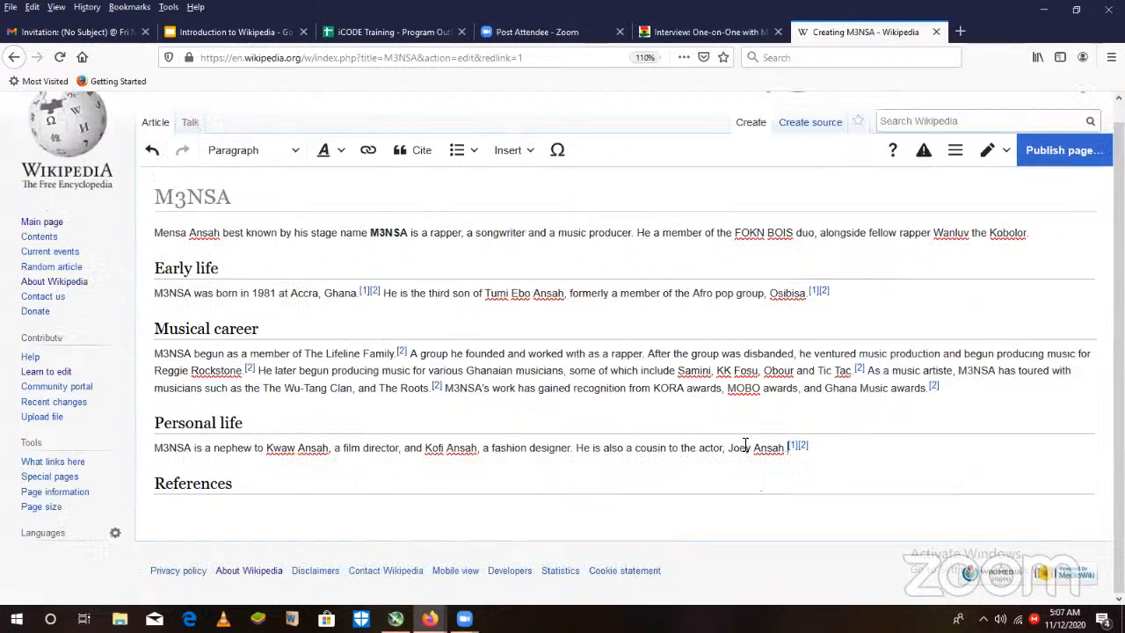
# - Go back from the GhanaWeb interview to the Google results for M3nsa and browse the news articles for further sources
pyautogui.click(738, 34)
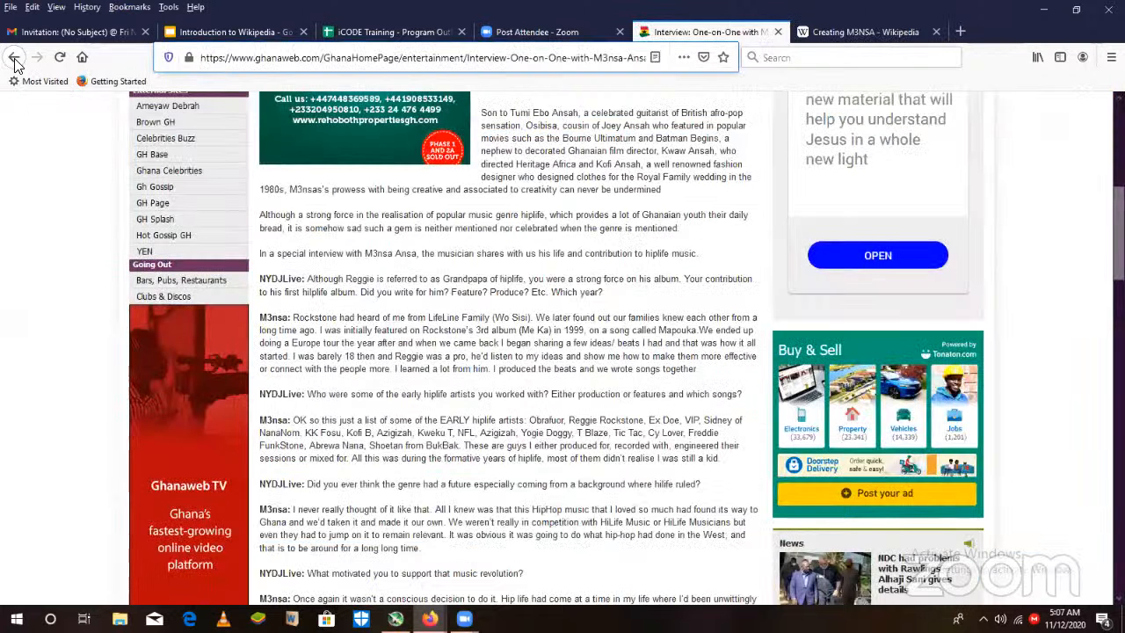
pyautogui.click(14, 58)
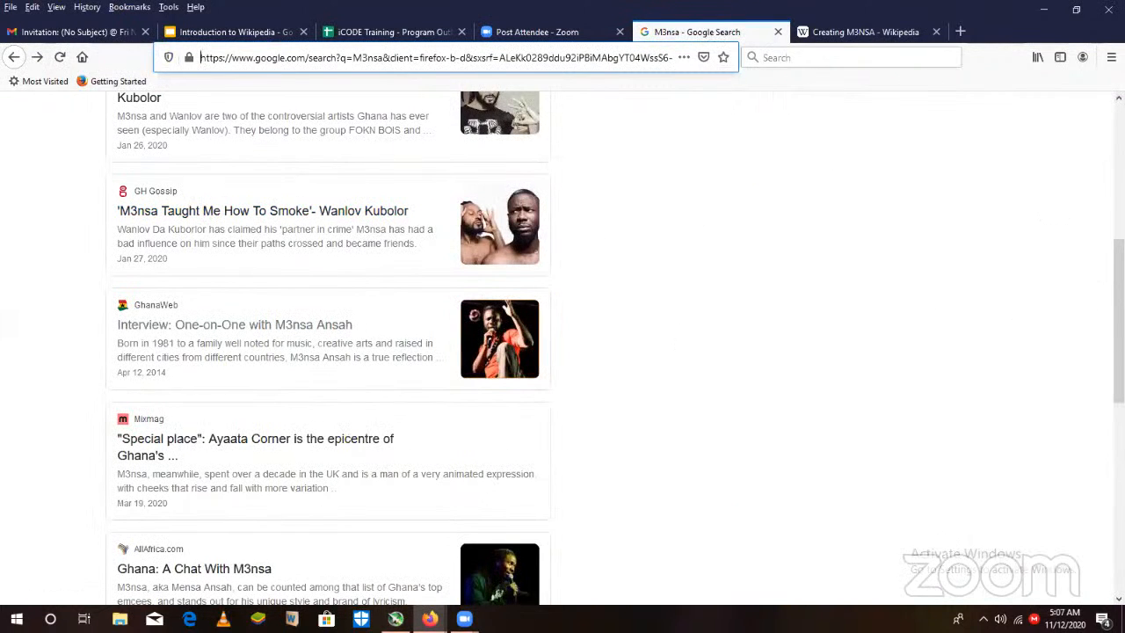
pyautogui.scroll(-4, 527, 362)
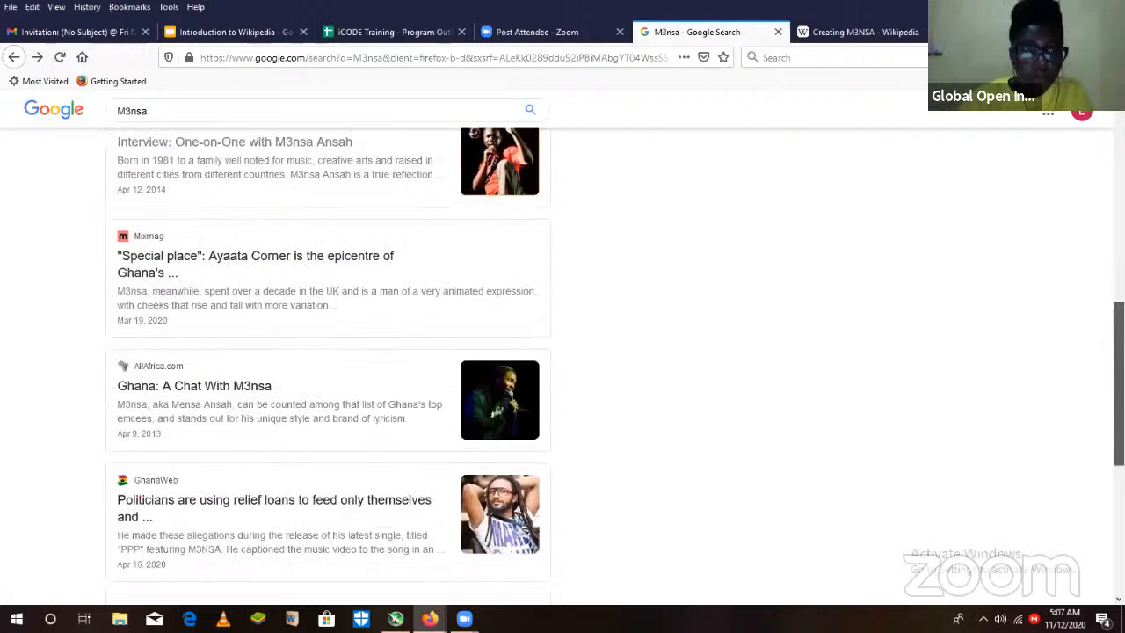
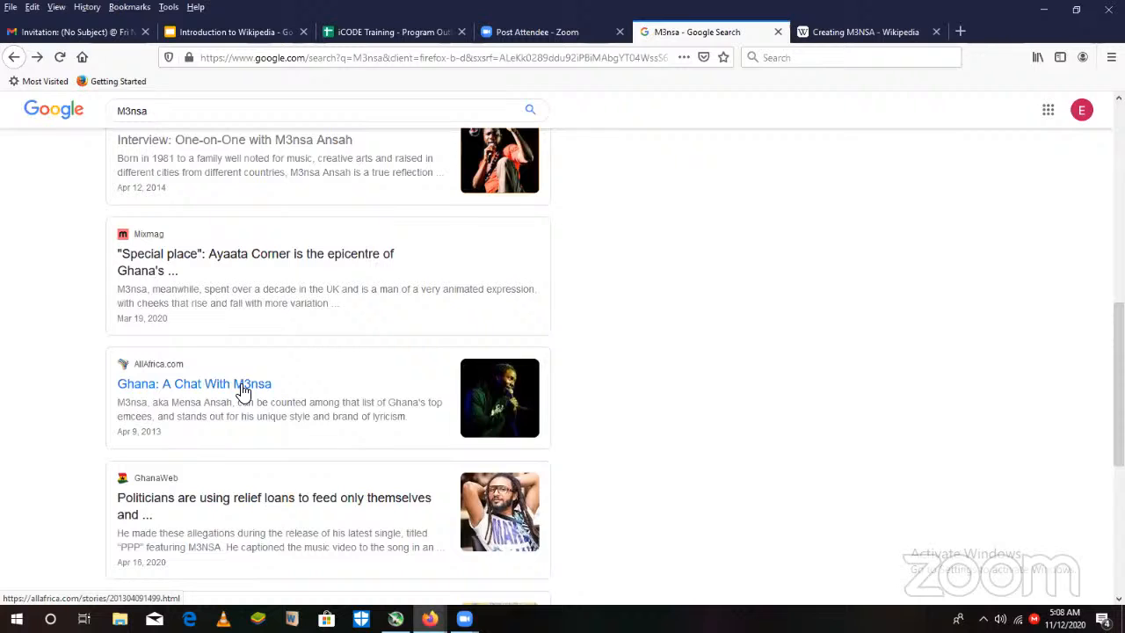
# - Open the AllAfrica article "Ghana: A Chat With M3nsa", read its introduction, copy its web address and return to the search results
pyautogui.click(243, 390)
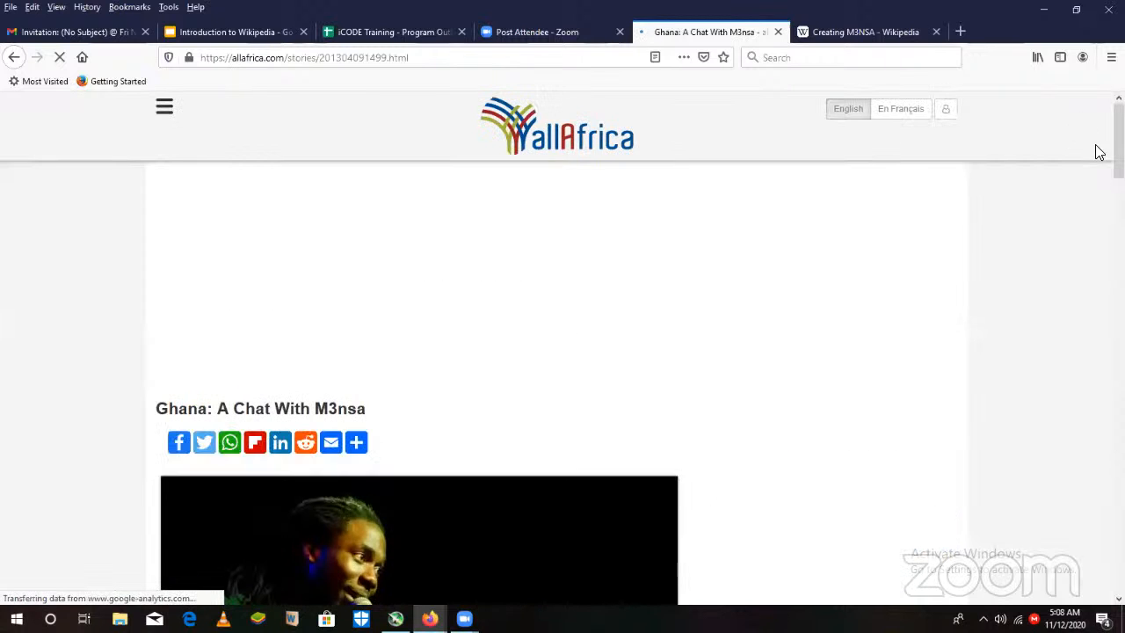
pyautogui.scroll(-7, 562, 351)
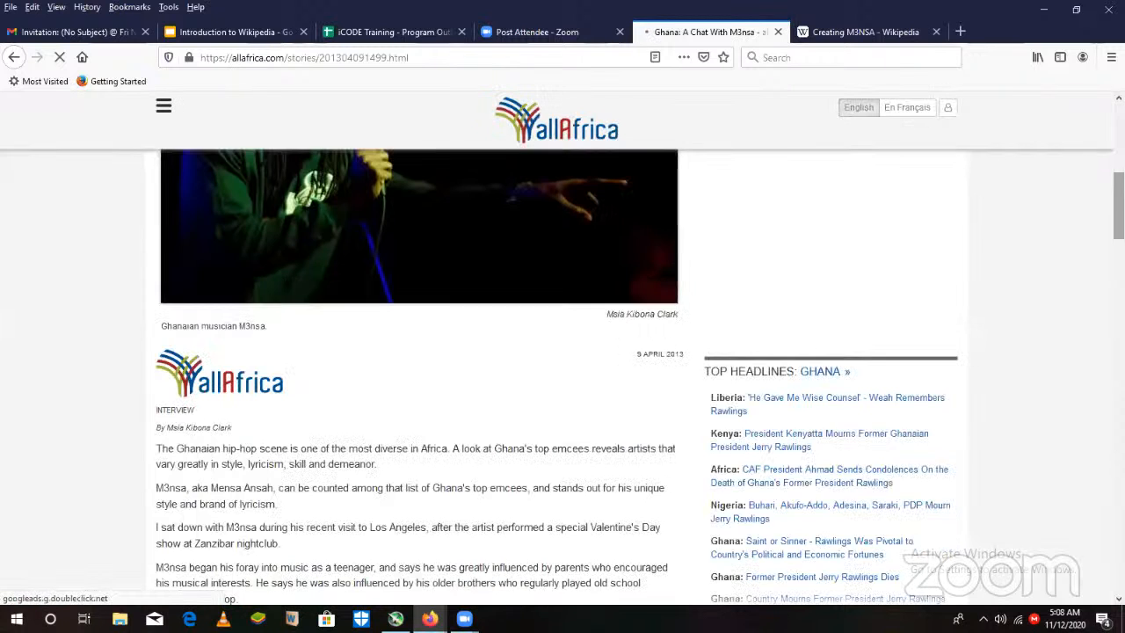
pyautogui.moveTo(1118, 222); pyautogui.dragTo(1118, 231)
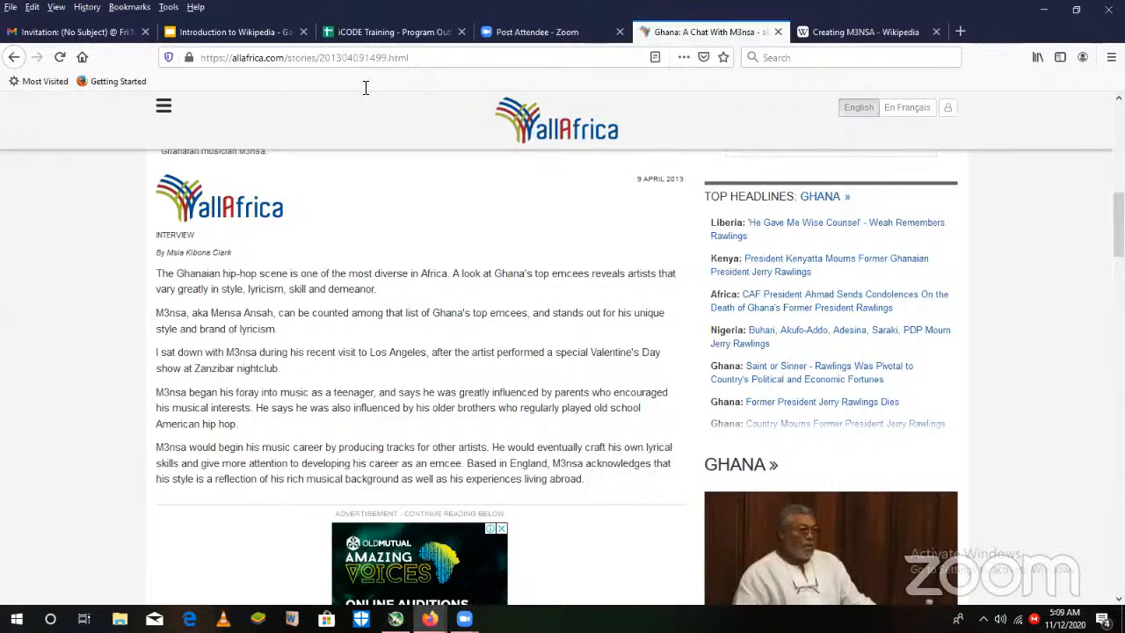
pyautogui.click(439, 53)
pyautogui.hotkey('ctrl', 'c')
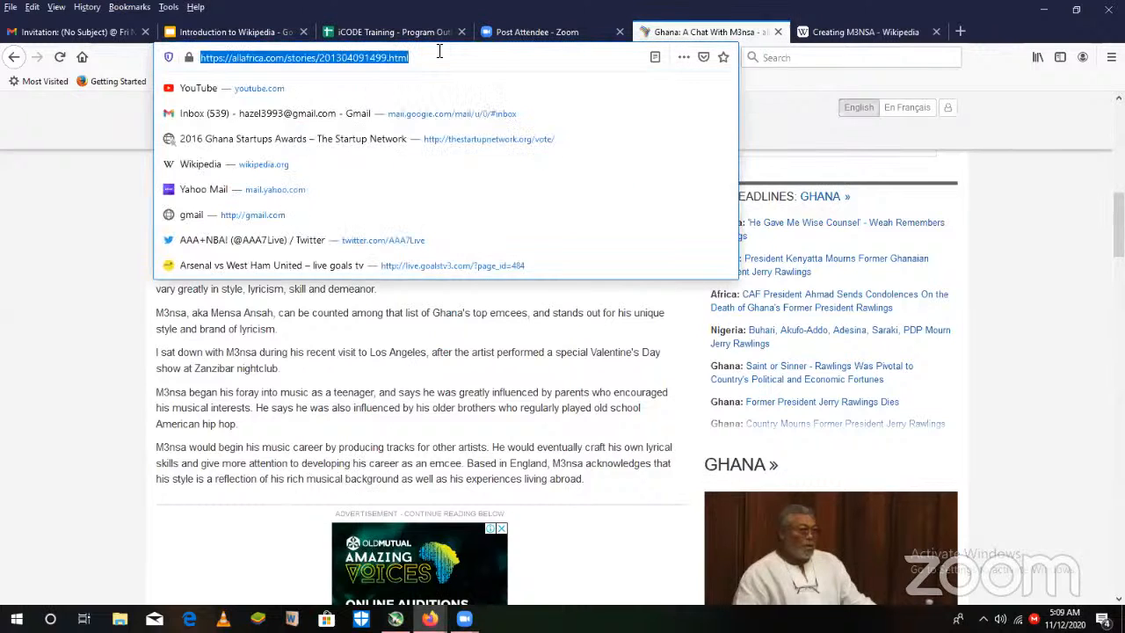
pyautogui.click(7, 61)
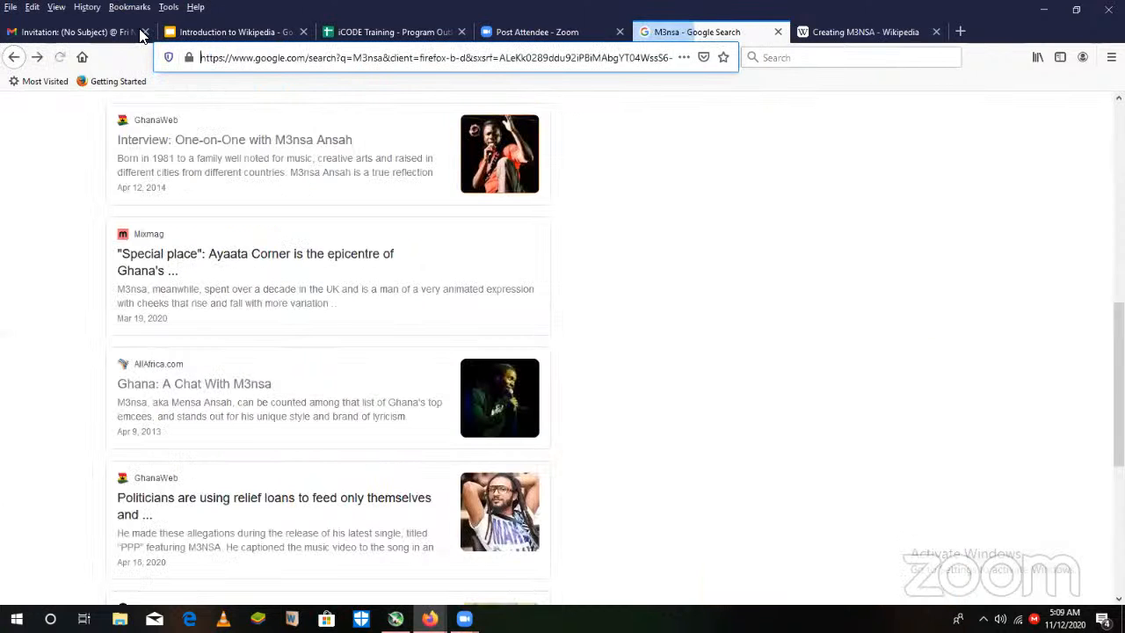
# - In the M3NSA Wikipedia draft, generate an automatic citation from the copied allAfrica address and insert it after "music producer." in the lead
pyautogui.click(865, 34)
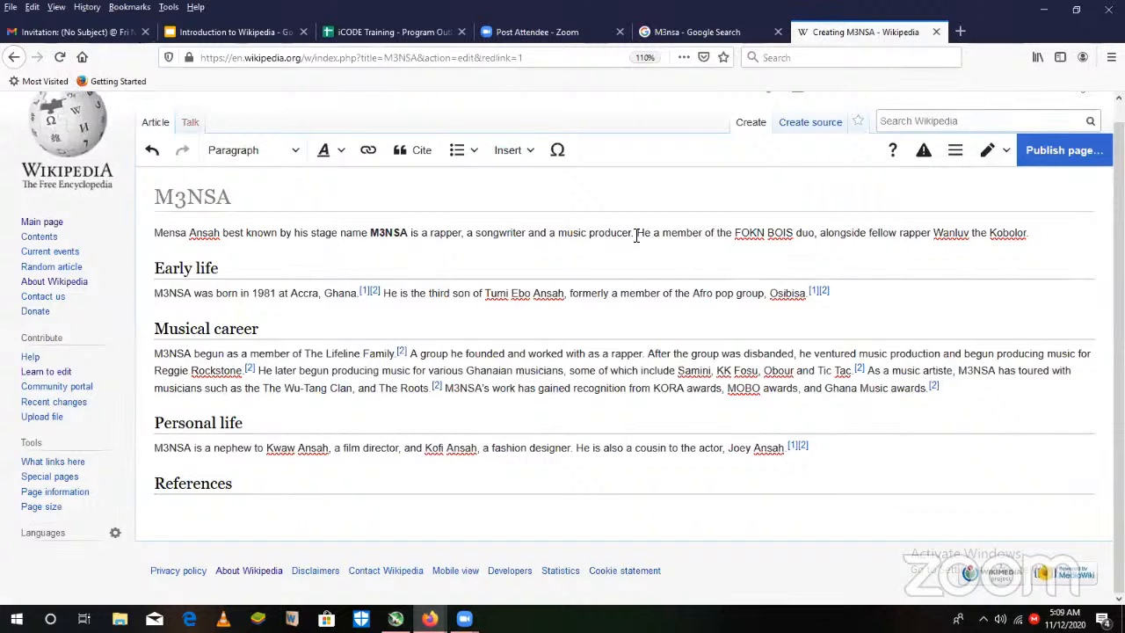
pyautogui.click(420, 151)
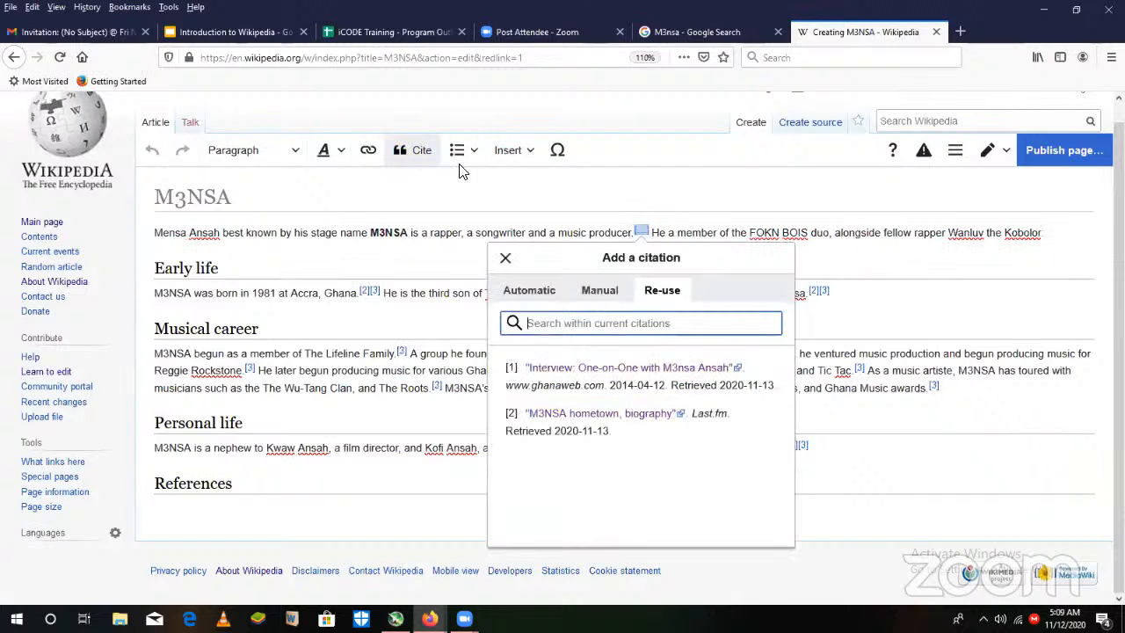
pyautogui.click(532, 292)
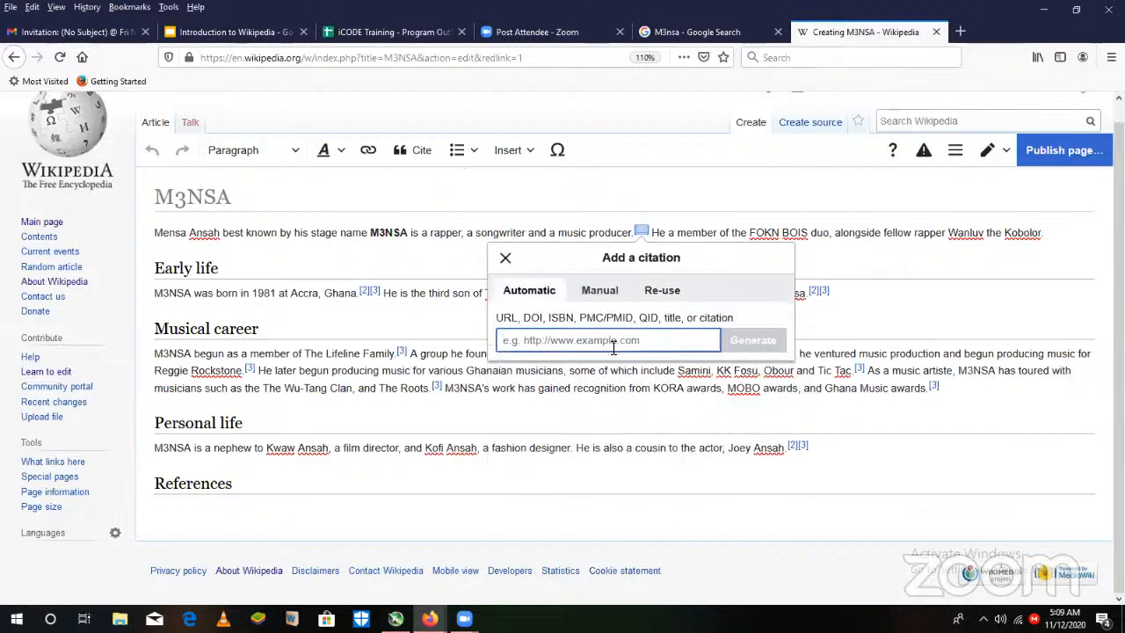
pyautogui.hotkey('ctrl', 'v')
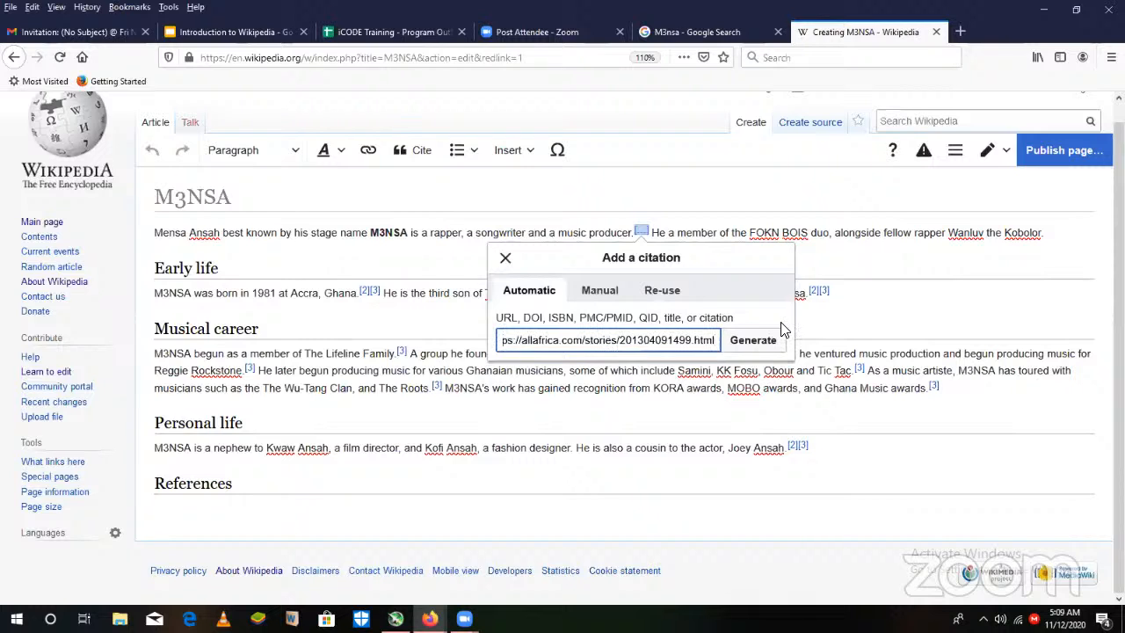
pyautogui.click(747, 343)
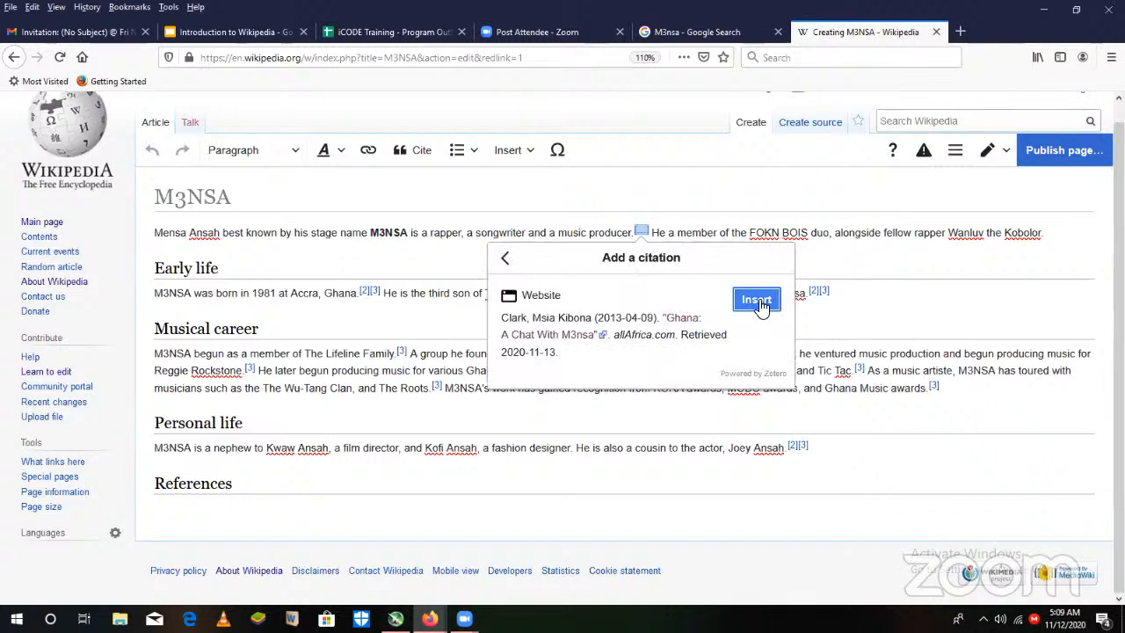
pyautogui.click(757, 302)
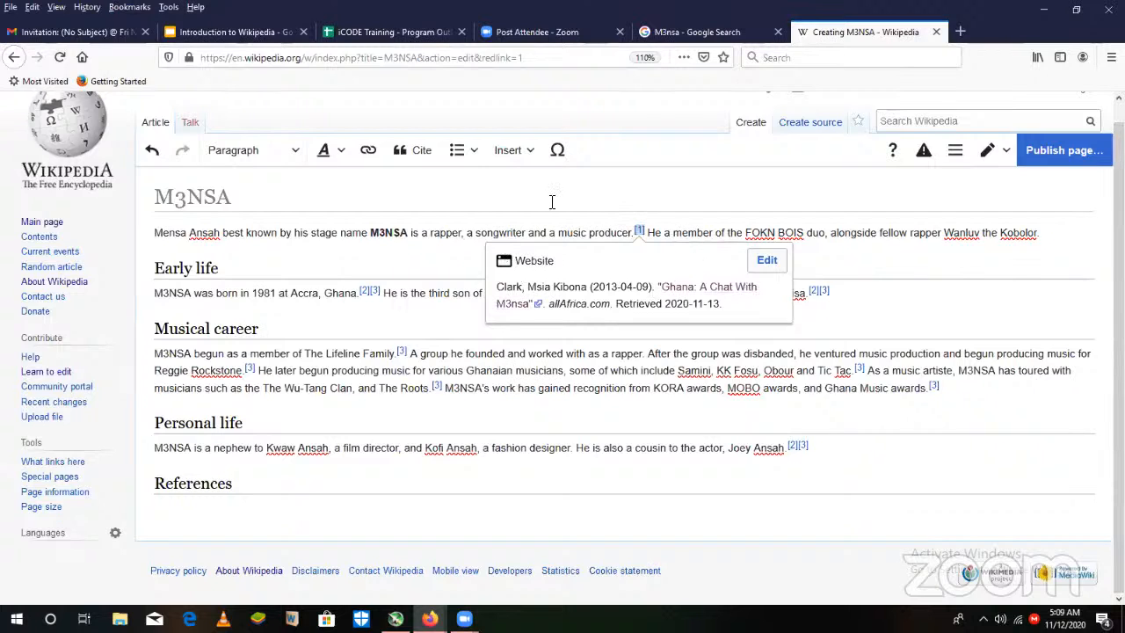
# - Link the word "Accra" in the Early life section to the Wikipedia article on Ghana's capital
pyautogui.click(418, 255)
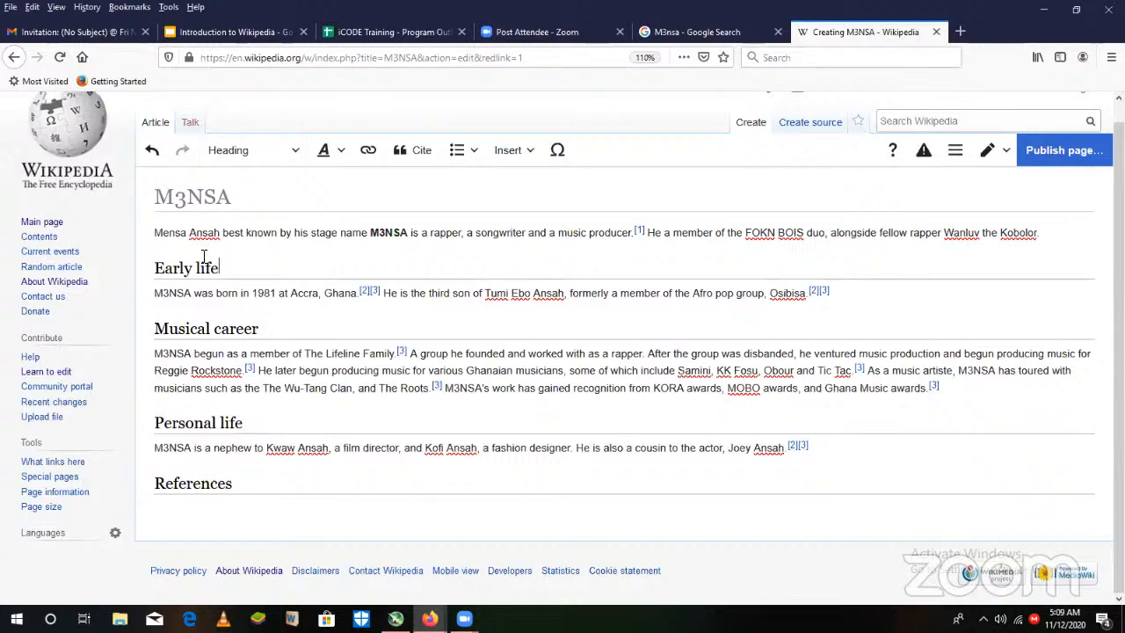
pyautogui.click(306, 296)
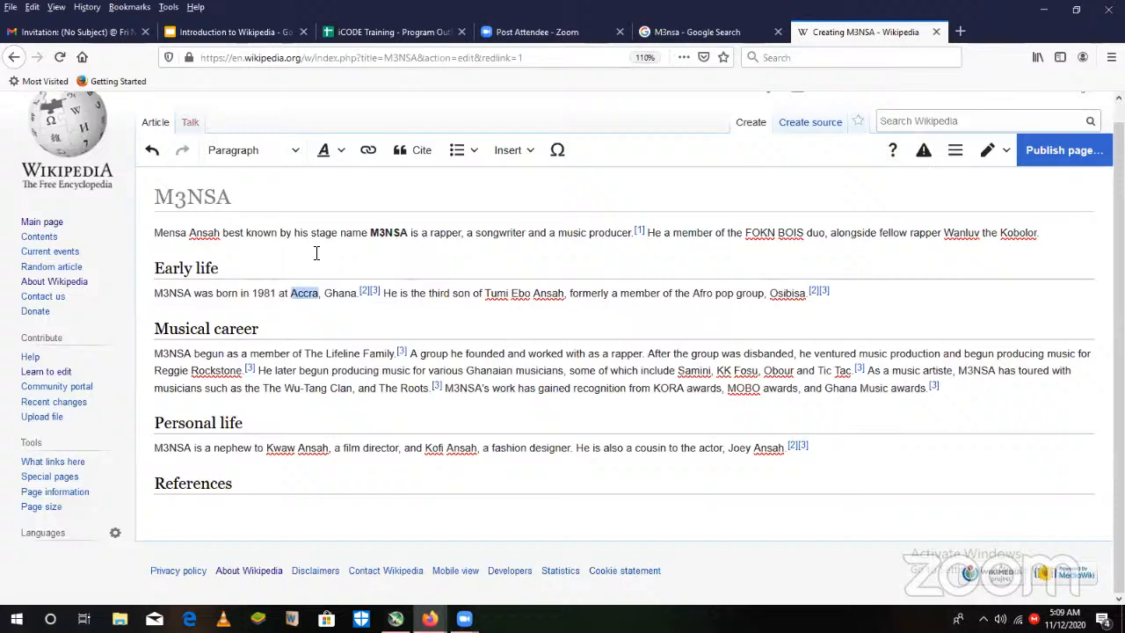
pyautogui.click(369, 150)
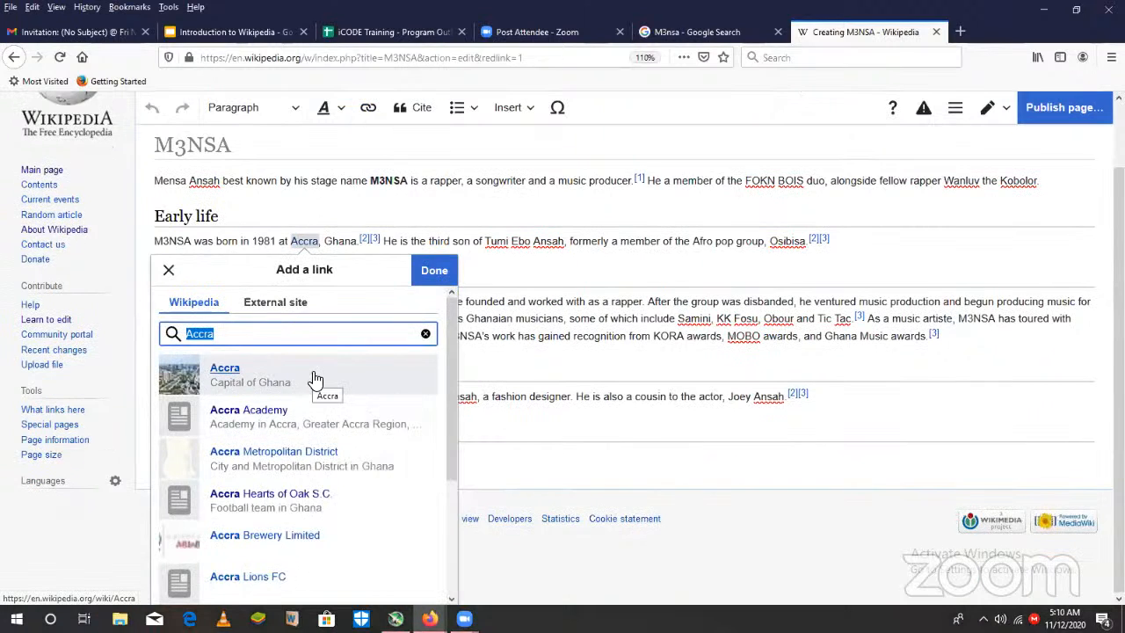
pyautogui.click(170, 269)
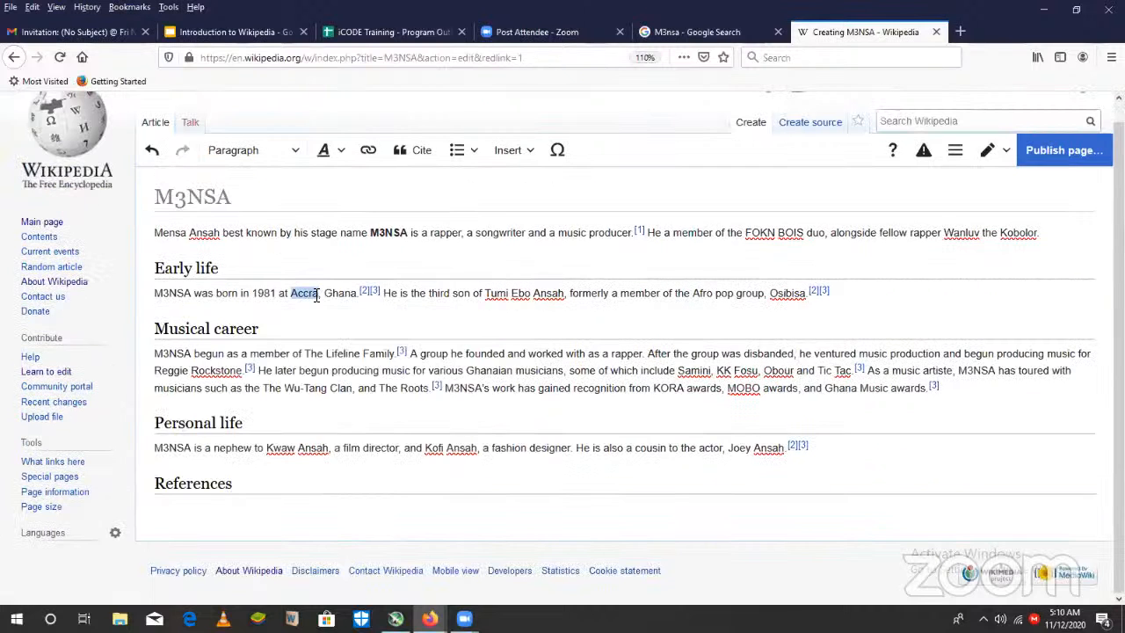
pyautogui.click(369, 152)
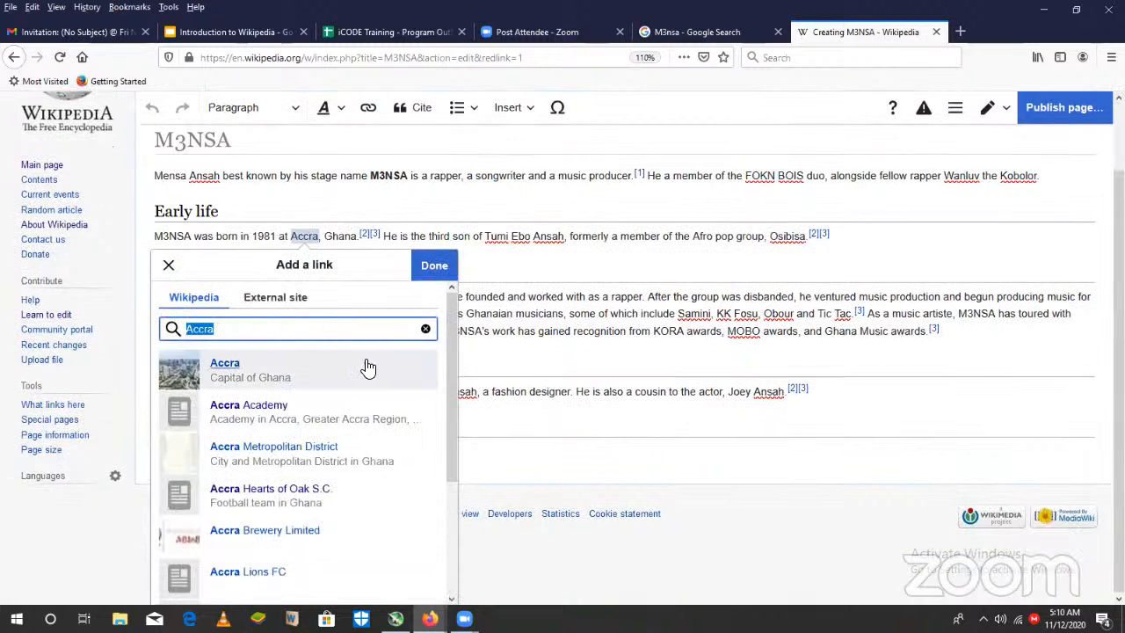
pyautogui.click(290, 367)
# - Link the word "Ghana" in the Early life section to the Wikipedia article on the West African country
pyautogui.click(343, 301)
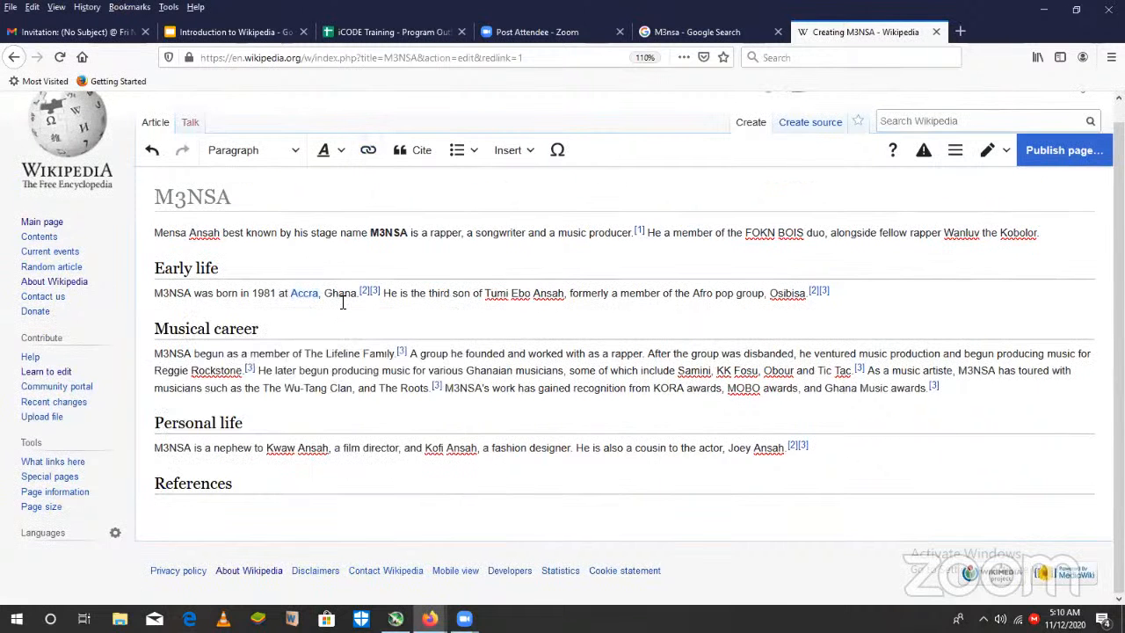
pyautogui.tripleClick(342, 302)
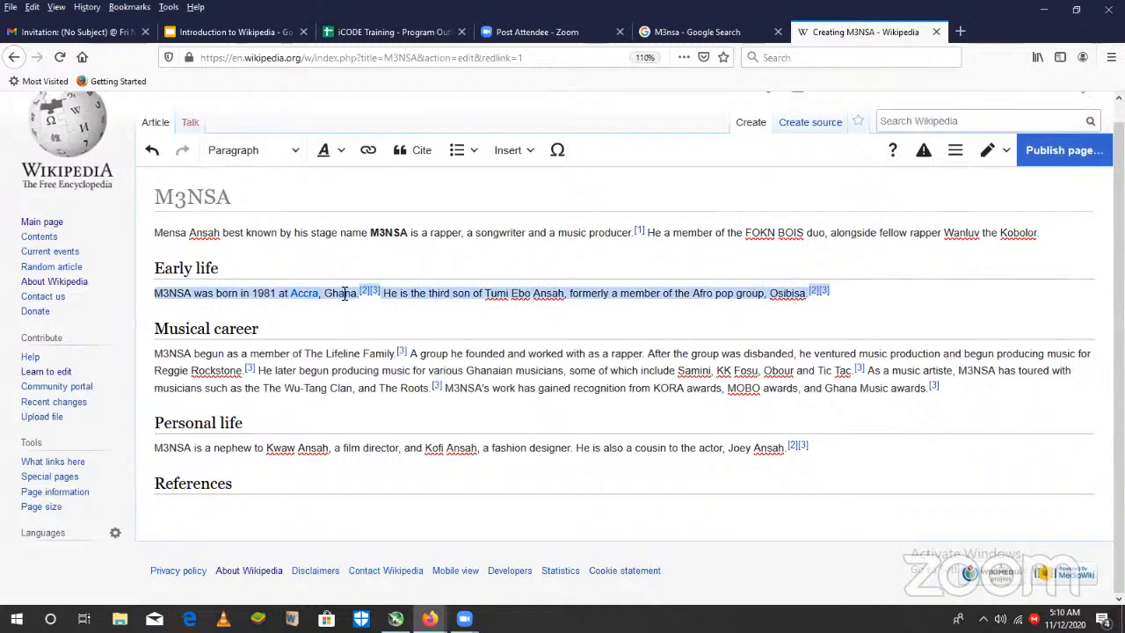
pyautogui.doubleClick(344, 293)
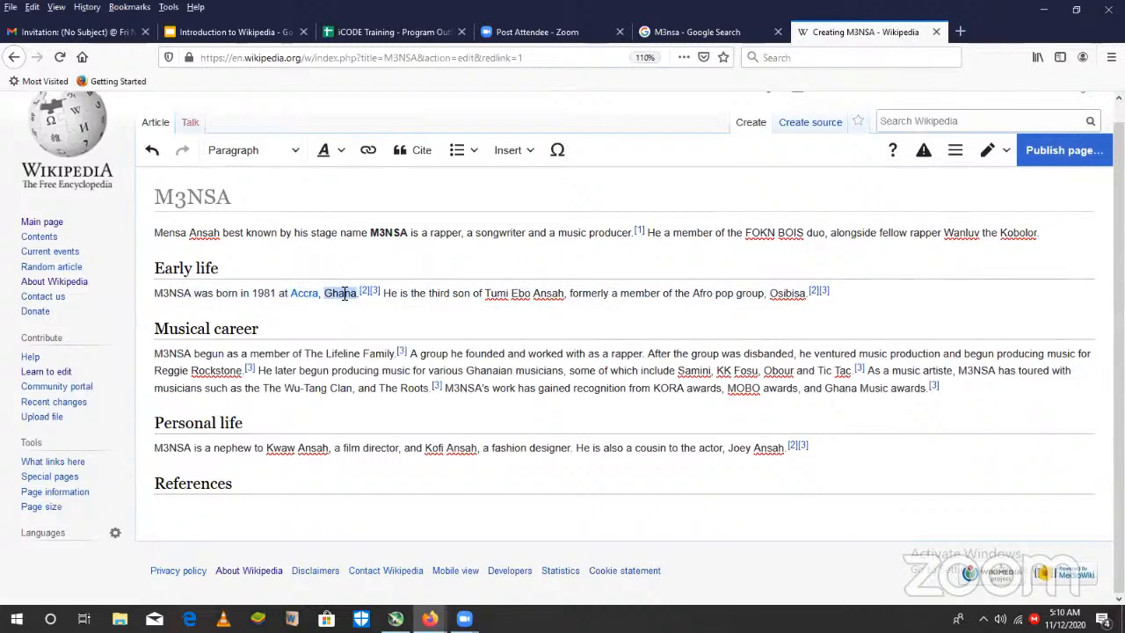
pyautogui.click(370, 153)
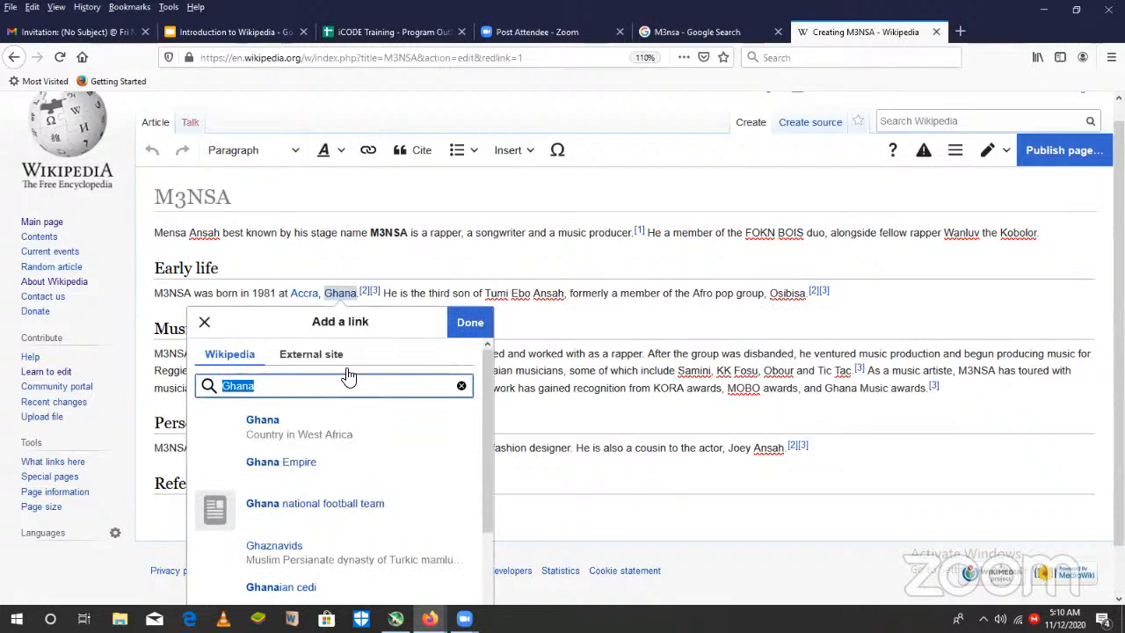
pyautogui.click(384, 391)
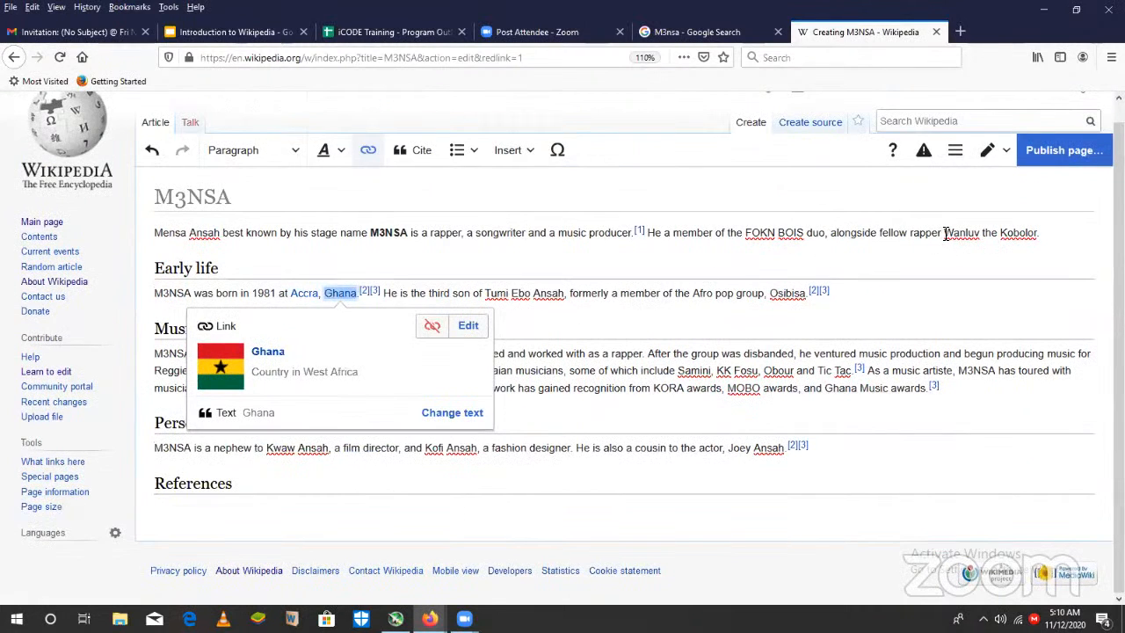
# - Link "Wanluv the Kobolor" in the lead to the existing Wikipedia article by correcting the link search to "Wanluv the Kubolor"
pyautogui.moveTo(946, 233); pyautogui.dragTo(1040, 232)
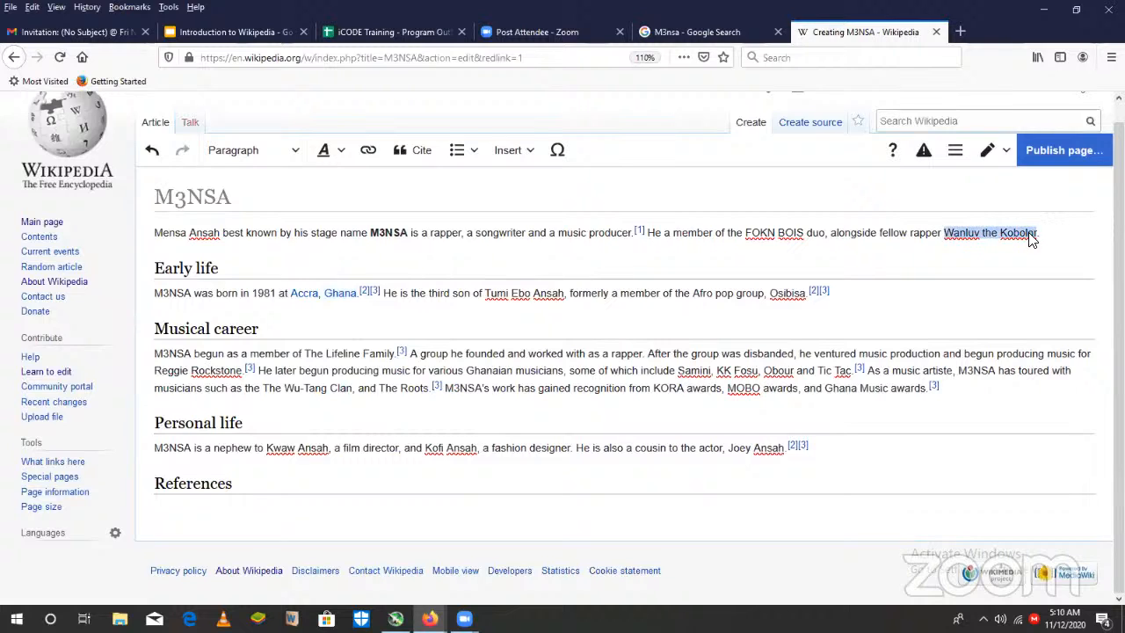
pyautogui.click(367, 151)
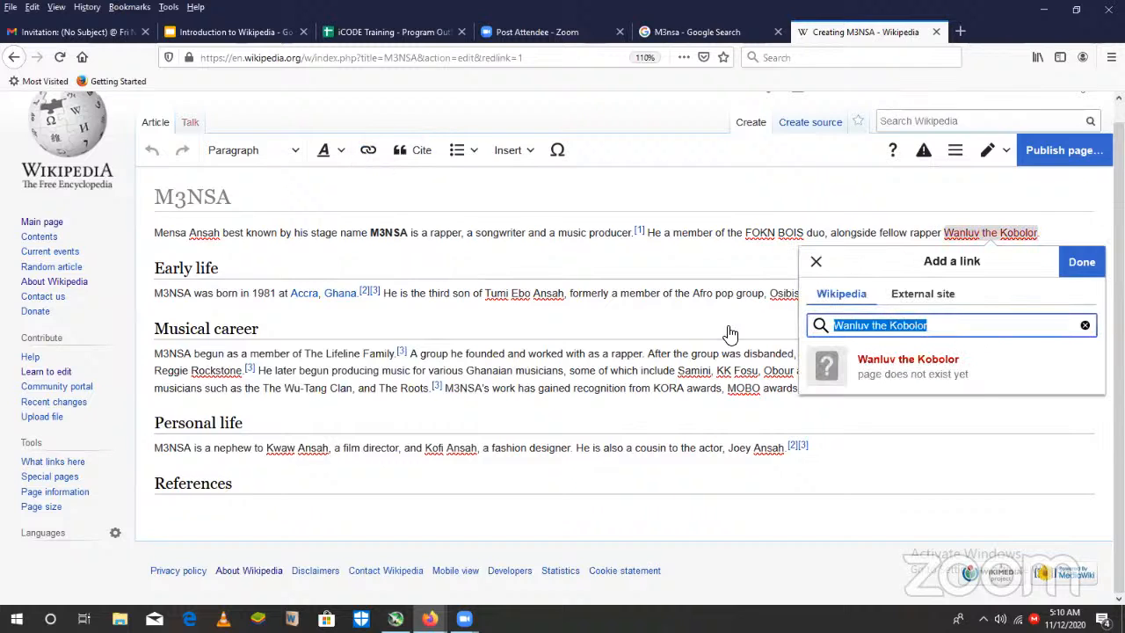
pyautogui.click(903, 327)
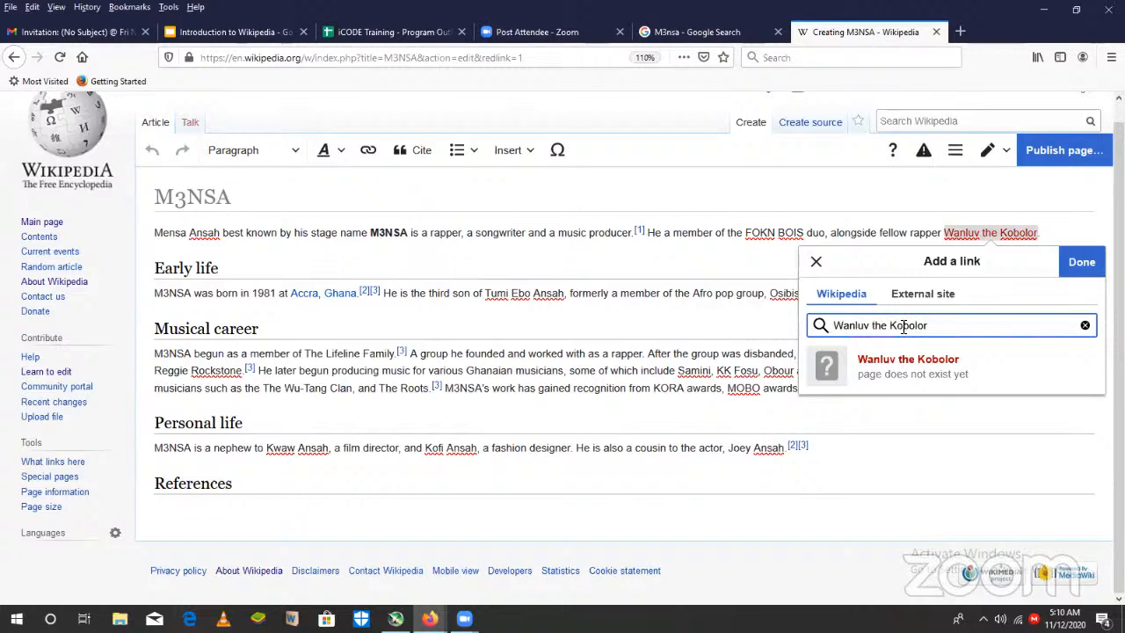
pyautogui.press('BackSpace')
pyautogui.write('u')
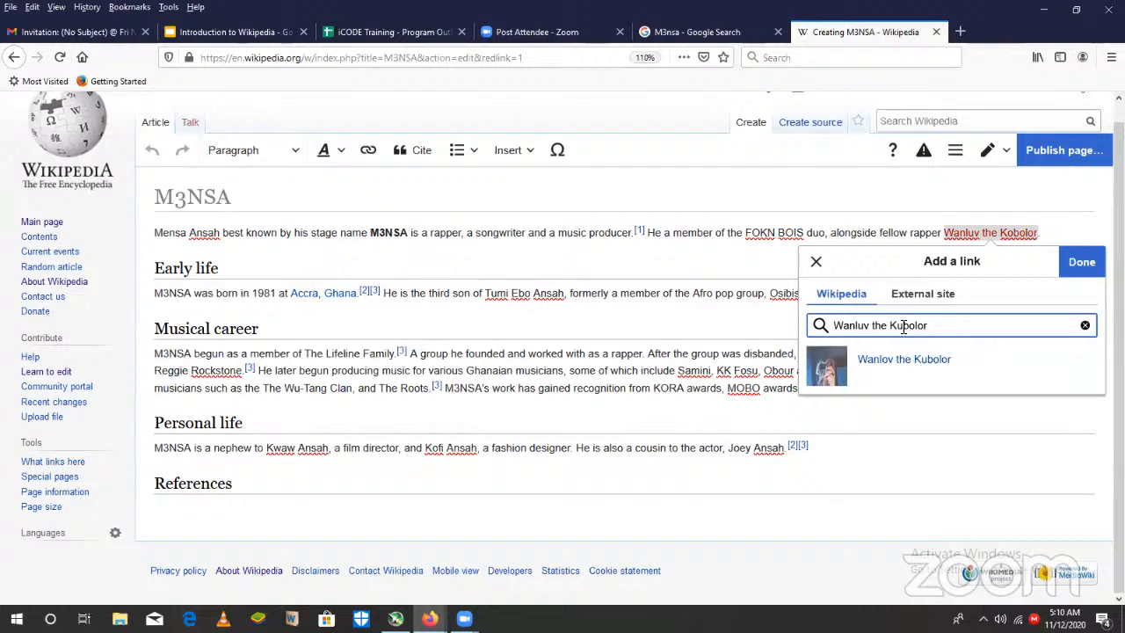
pyautogui.click(981, 364)
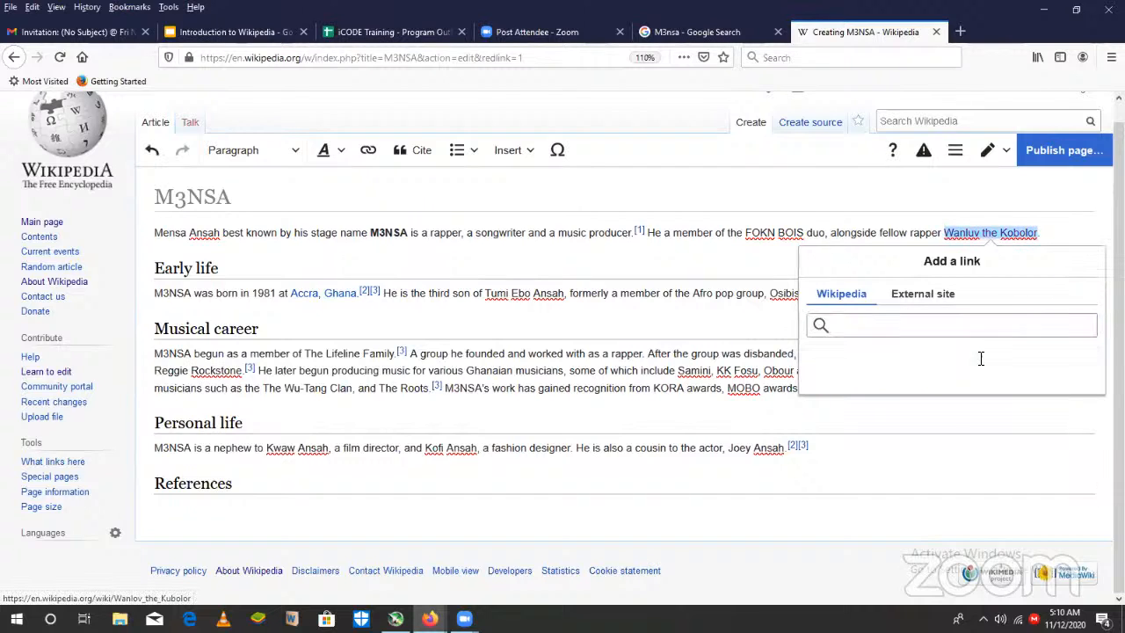
# - Correct the spelling of "Kobolor" to "Kubolor" in the linked rapper's name in the lead paragraph
pyautogui.click(1016, 232)
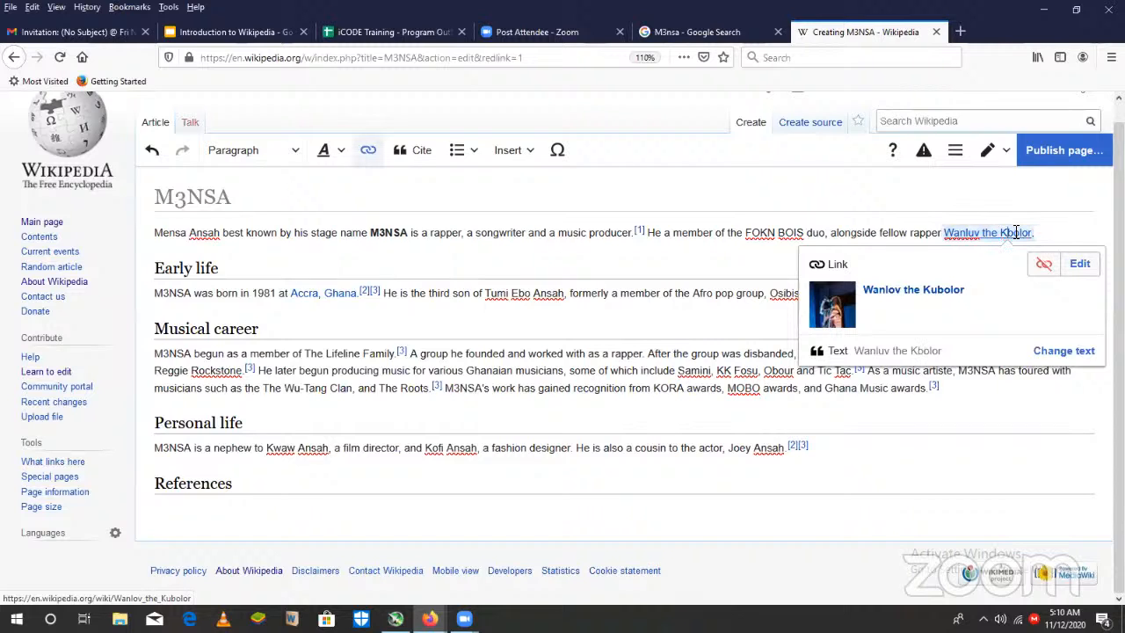
pyautogui.press('BackSpace')
pyautogui.write('u')
pyautogui.click(700, 312)
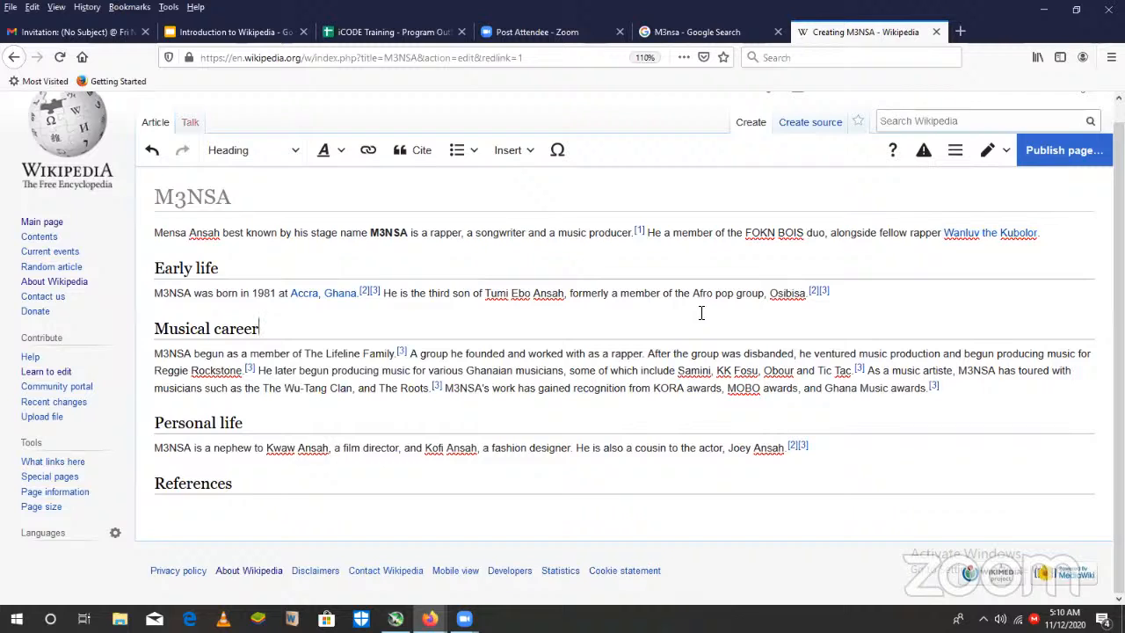
# - Link "Osibisa" at the end of the Early life paragraph to the Wikipedia article titled Osibisa, not the album
pyautogui.click(784, 297)
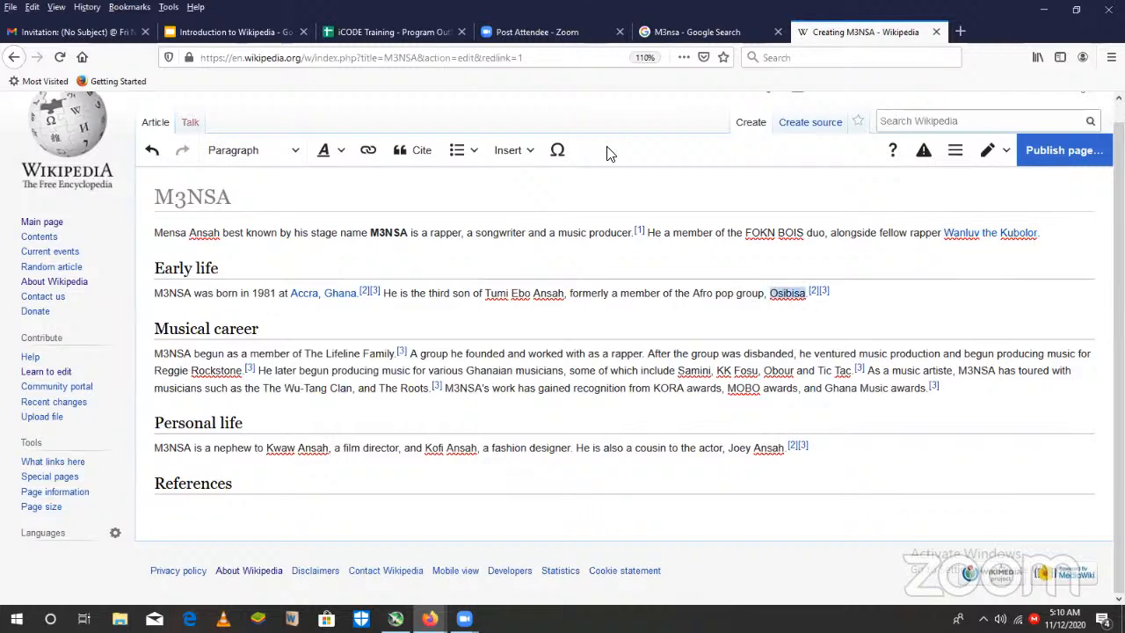
pyautogui.click(373, 153)
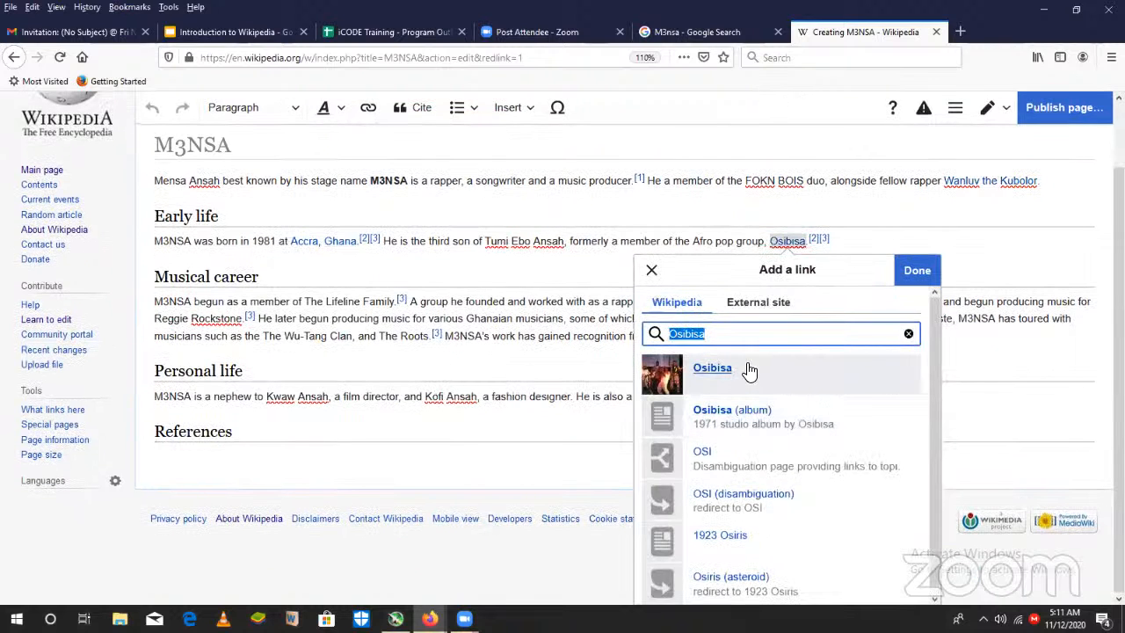
pyautogui.click(793, 372)
pyautogui.click(569, 320)
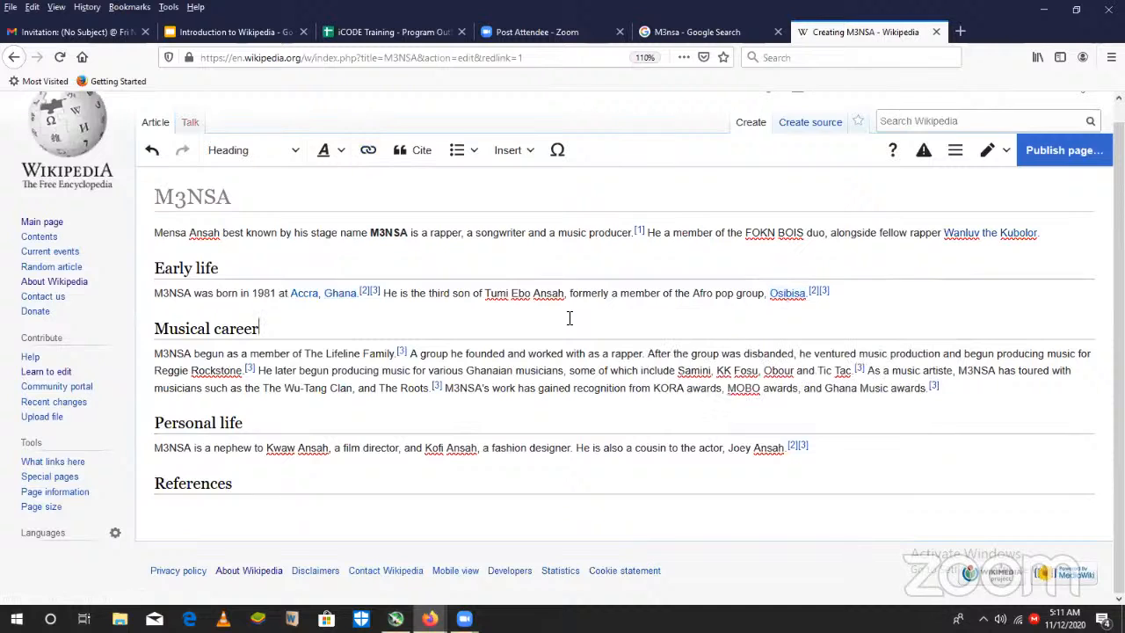
# - Try to link "Tumi Ebo Ansah" in the Early life section to a Wikipedia article
pyautogui.moveTo(564, 292); pyautogui.dragTo(489, 297)
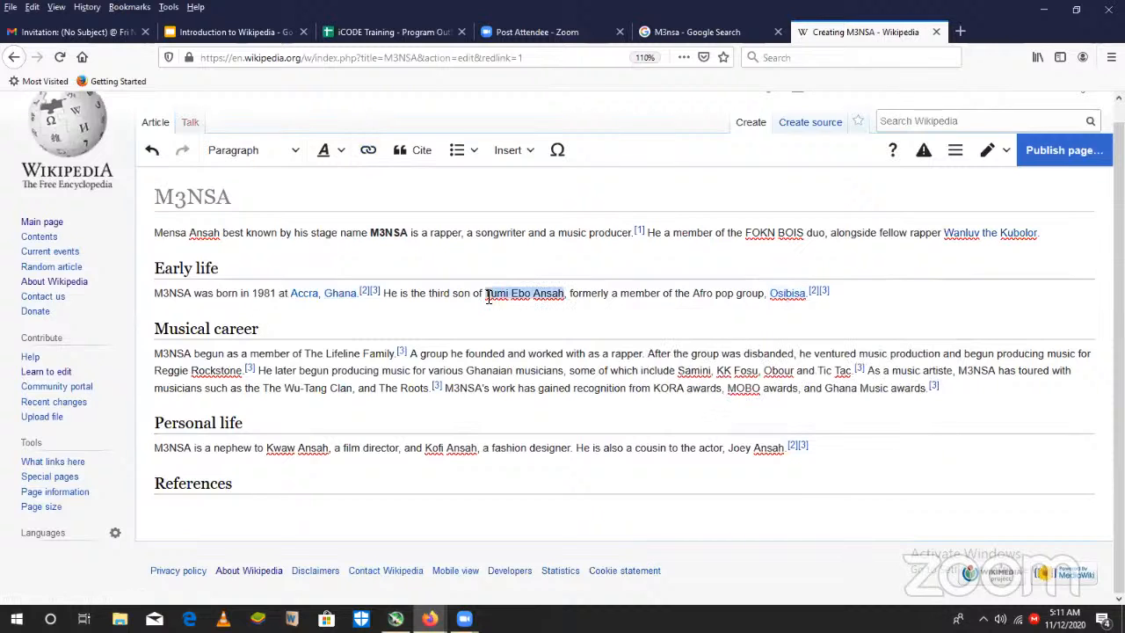
pyautogui.click(368, 150)
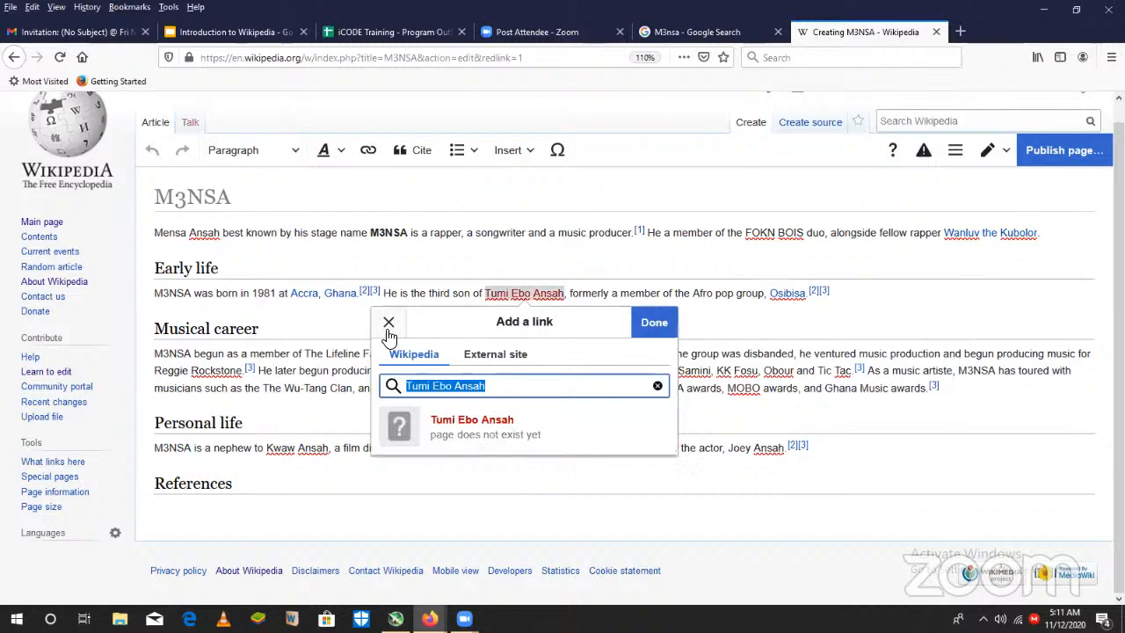
pyautogui.click(389, 330)
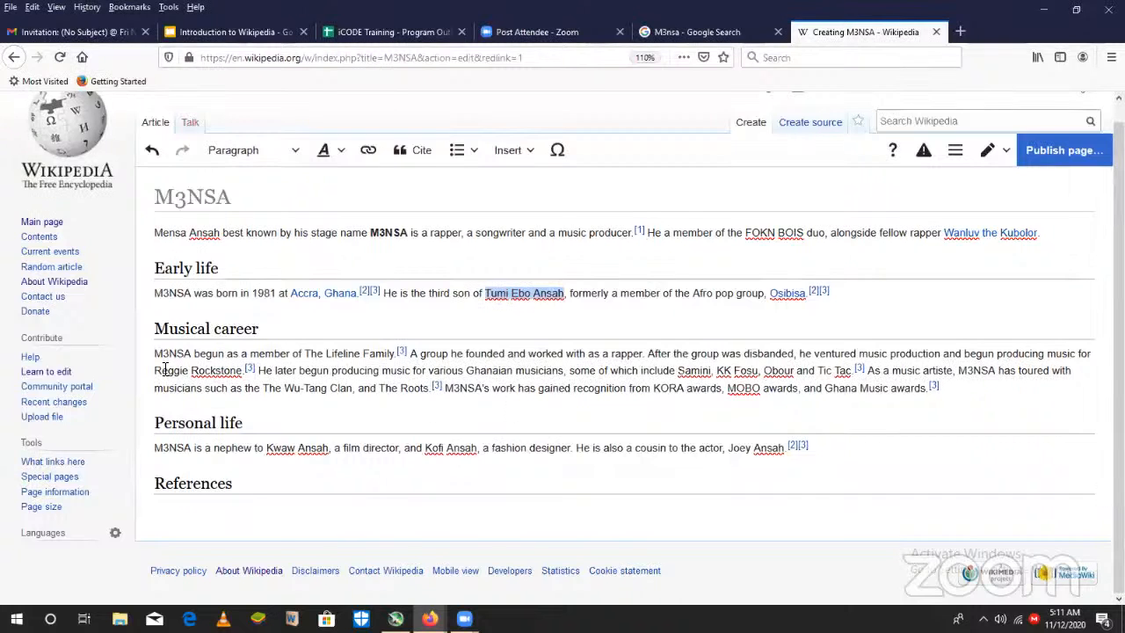
# - Link "Reggie Rockstone" in the Musical career section to the Wikipedia article on the Ghanaian rapper
pyautogui.moveTo(152, 370); pyautogui.dragTo(246, 374)
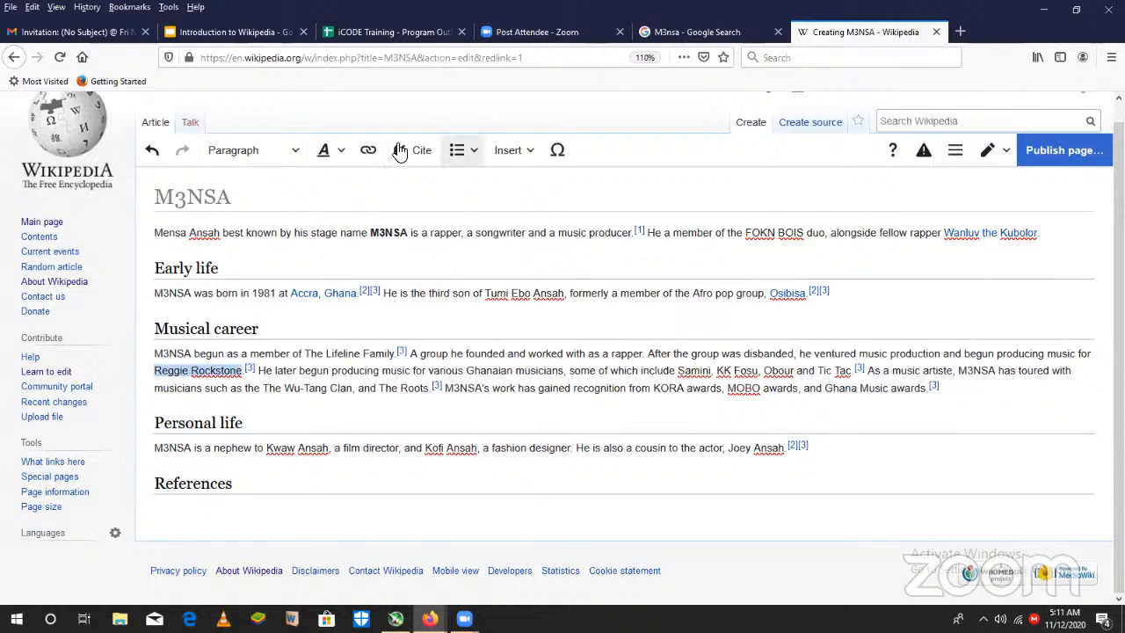
pyautogui.click(369, 152)
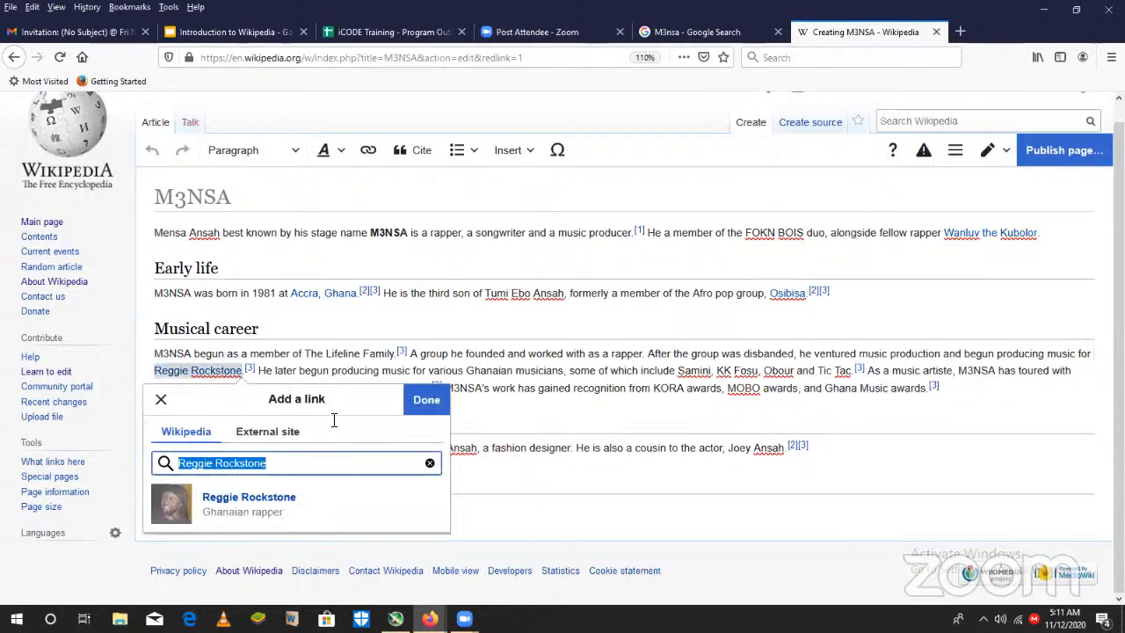
pyautogui.click(327, 485)
pyautogui.click(555, 373)
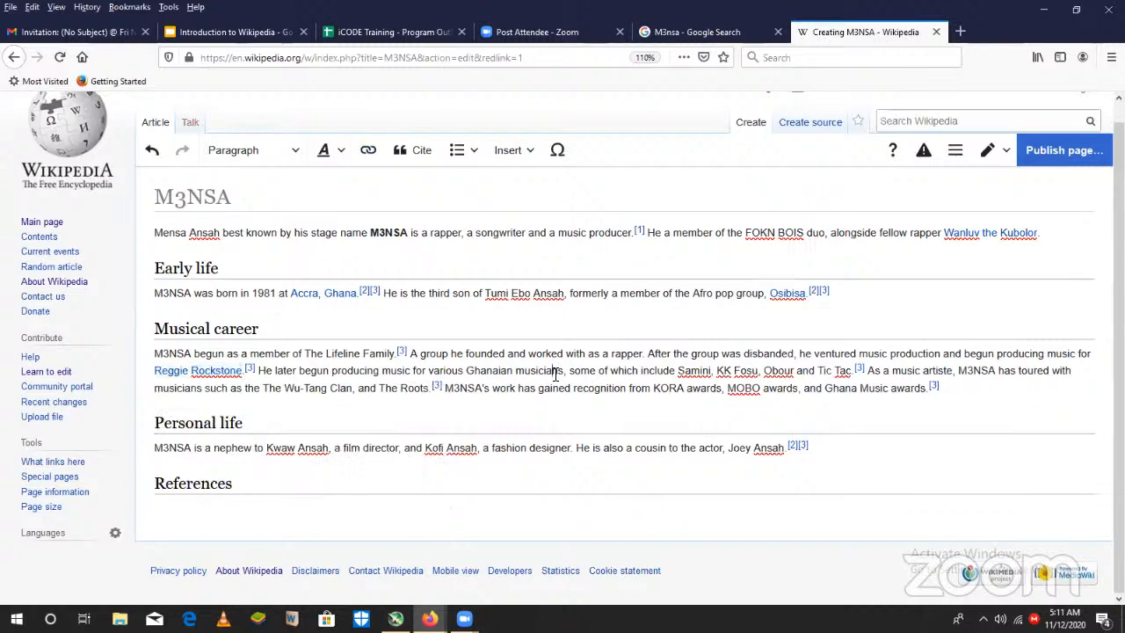
# - Link "Samini" in the Musical career section to the Wikipedia article of the same name
pyautogui.doubleClick(689, 370)
pyautogui.click(369, 152)
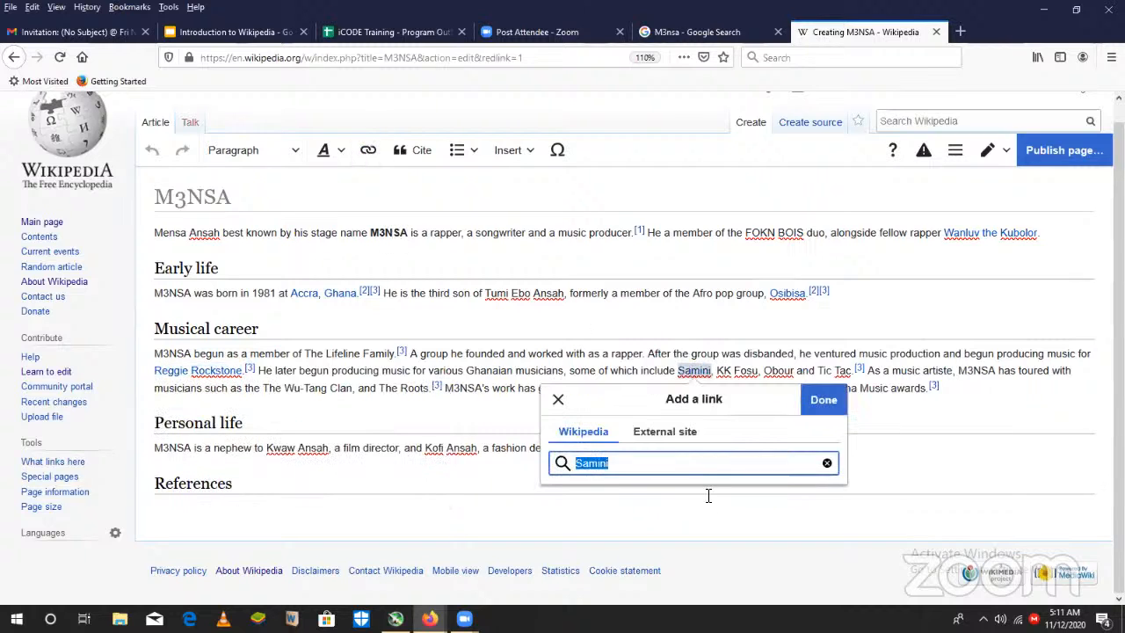
pyautogui.click(753, 369)
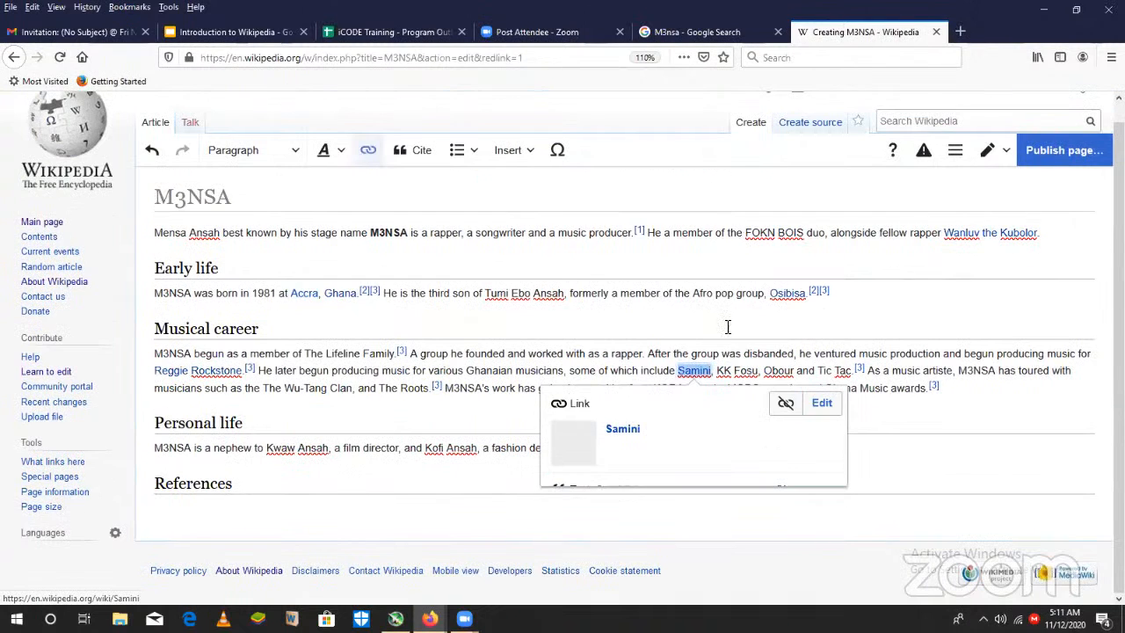
# - Link "KK Fosu" in the Musical career section to the Wikipedia article on the Ghanaian musician
pyautogui.moveTo(718, 370); pyautogui.dragTo(757, 371)
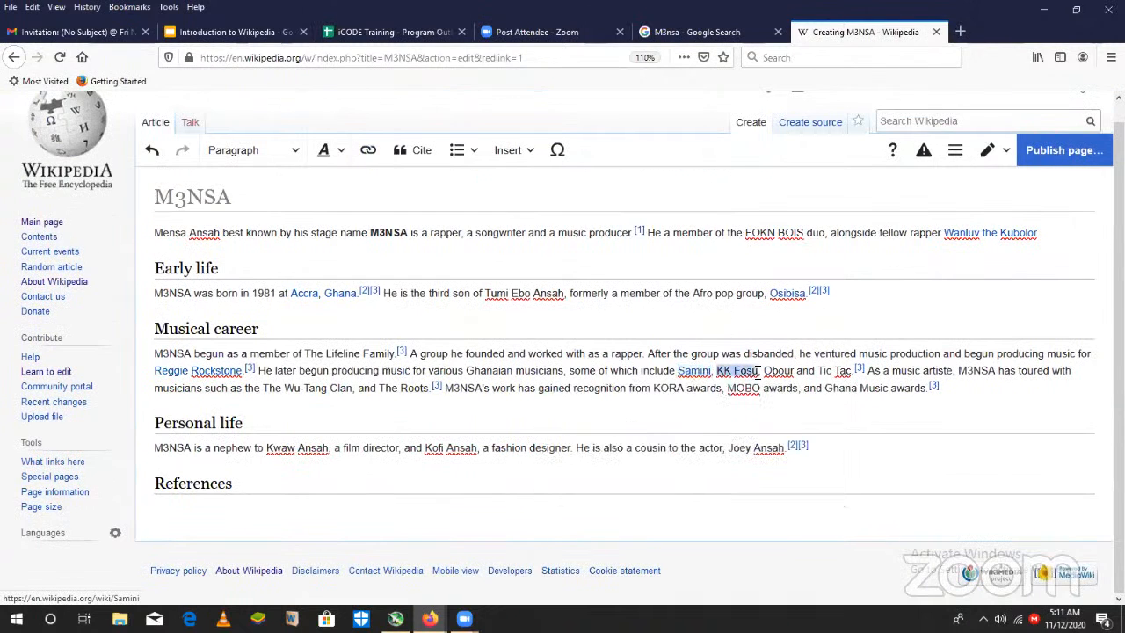
pyautogui.click(368, 151)
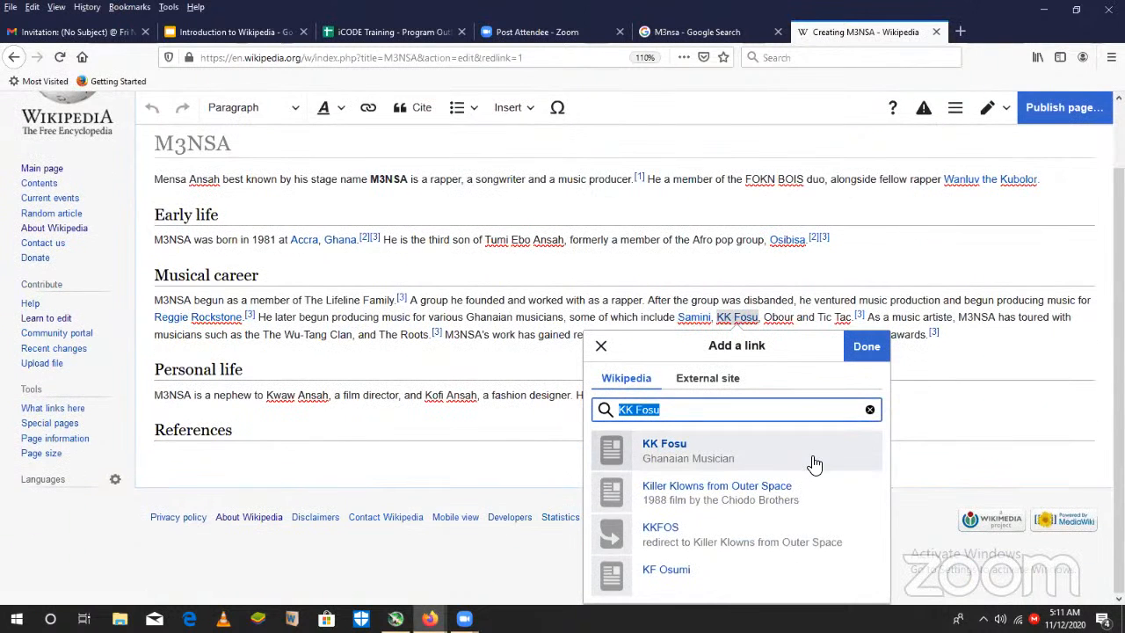
pyautogui.click(615, 493)
# - Link "Obour" in the Musical career section to the Wikipedia article Bice Osei Kuffour
pyautogui.doubleClick(786, 370)
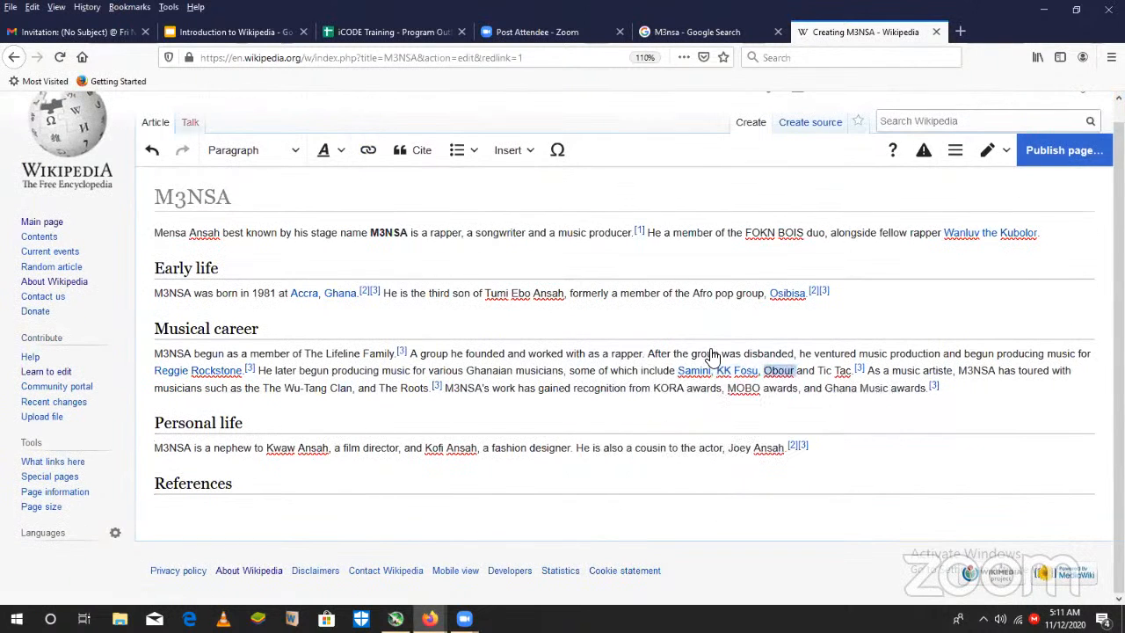
pyautogui.click(370, 150)
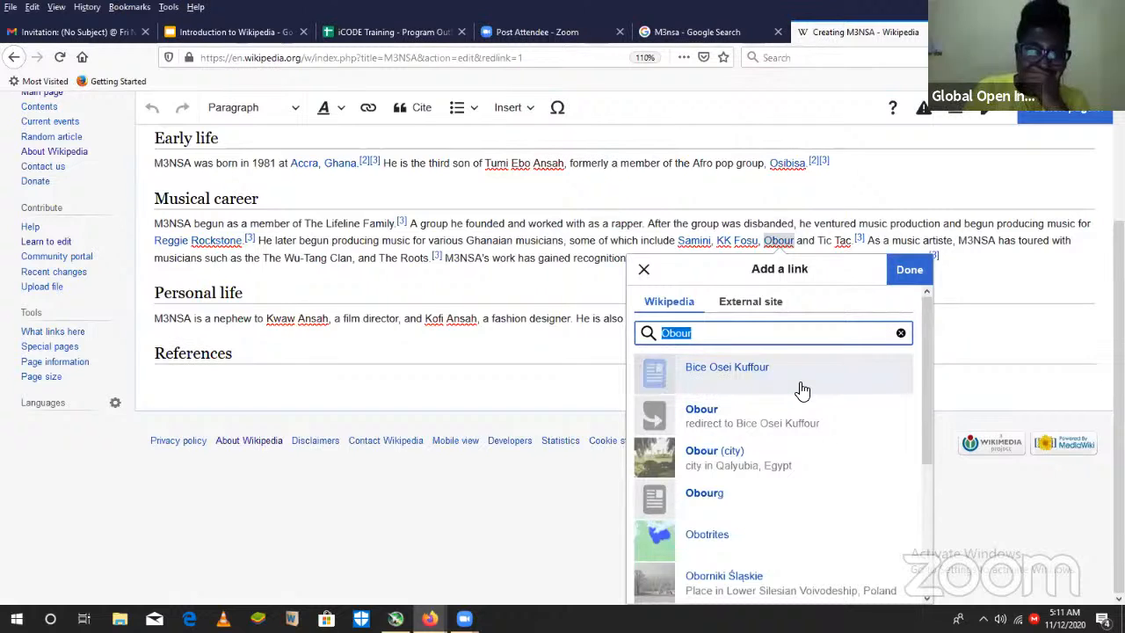
pyautogui.click(802, 389)
pyautogui.click(926, 402)
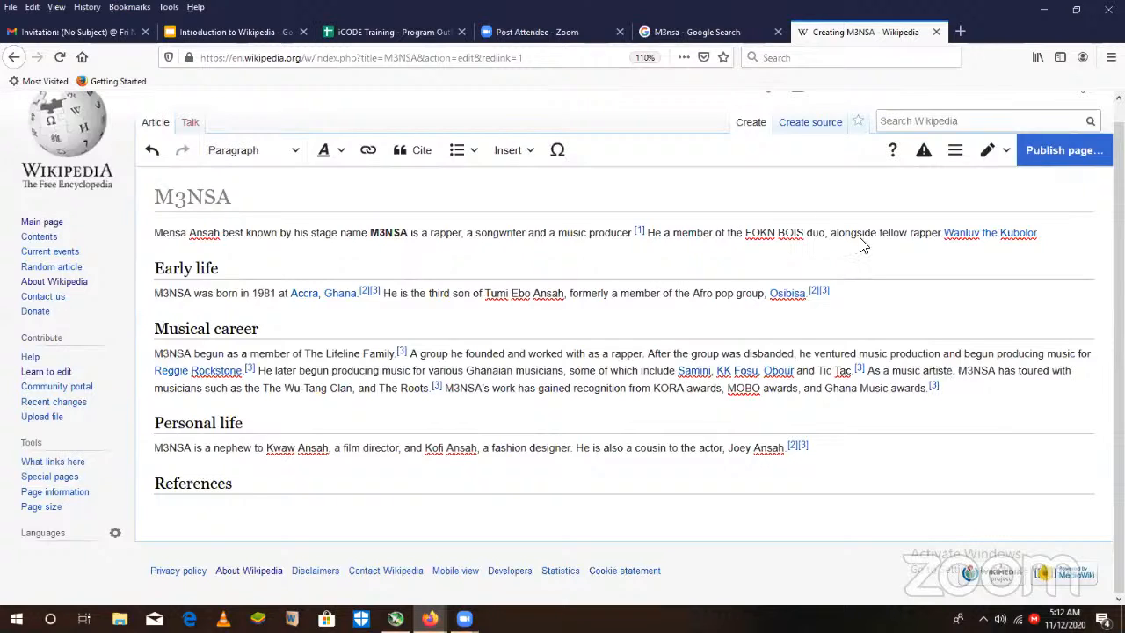
# - Publish the M3NSA article with the edit summary "Created a new page", continuing past the deprecated-source warning
pyautogui.click(1061, 152)
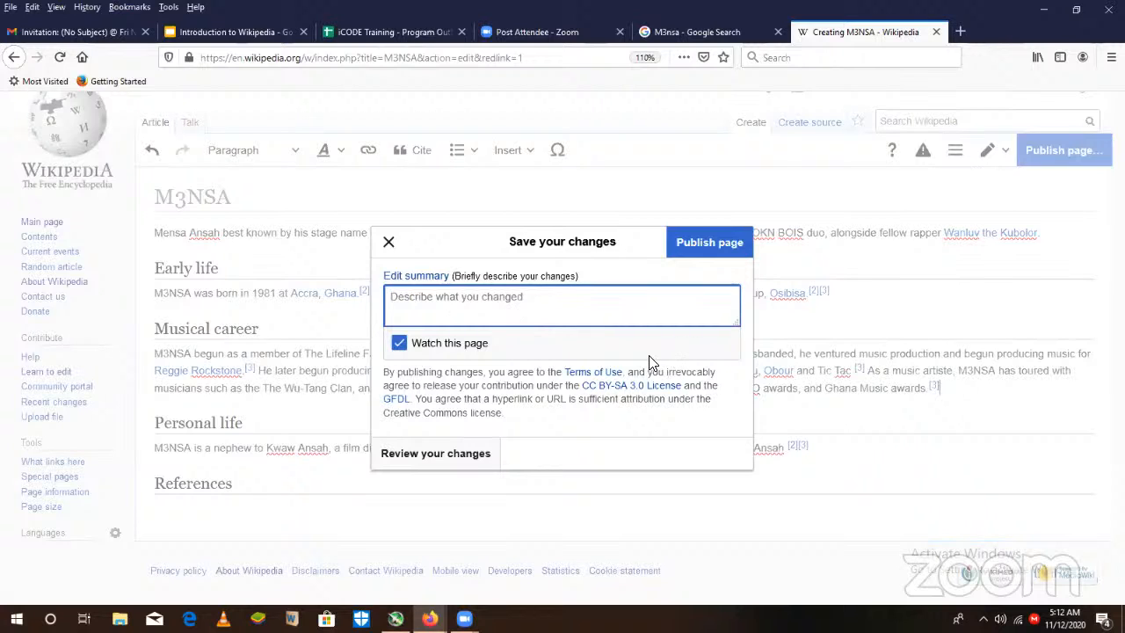
pyautogui.write('Creat')
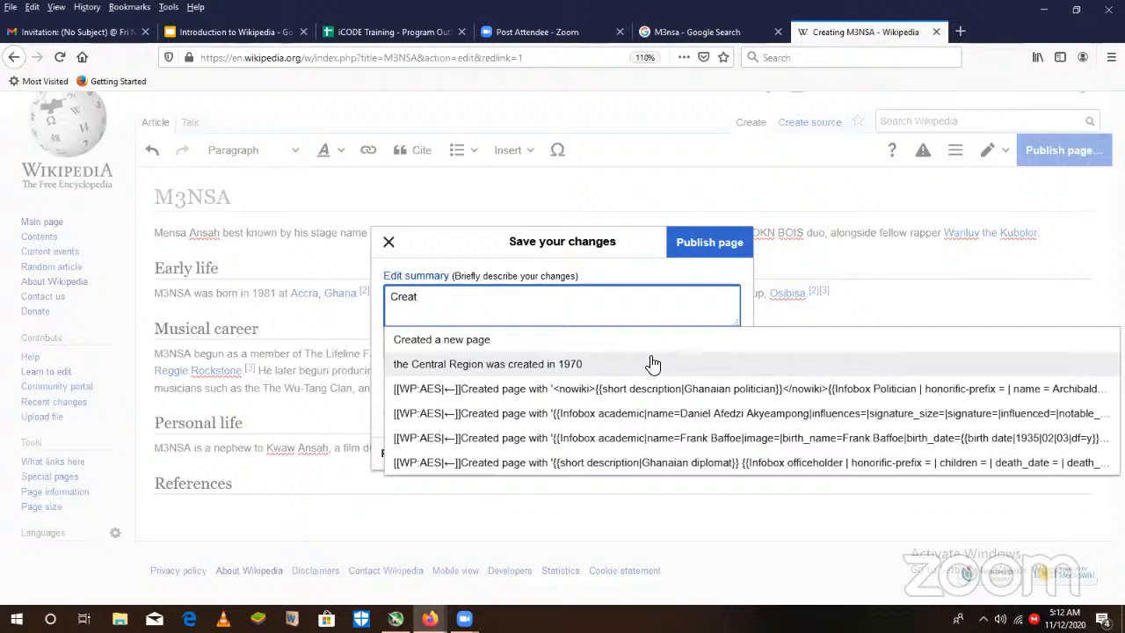
pyautogui.write('ed')
pyautogui.click(477, 342)
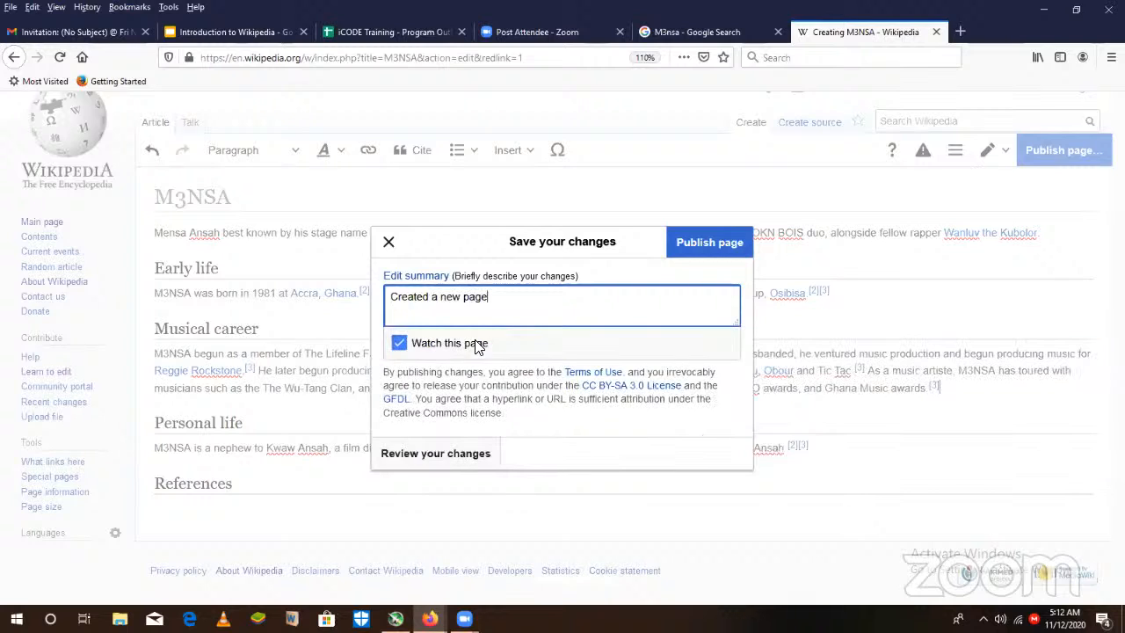
pyautogui.click(703, 253)
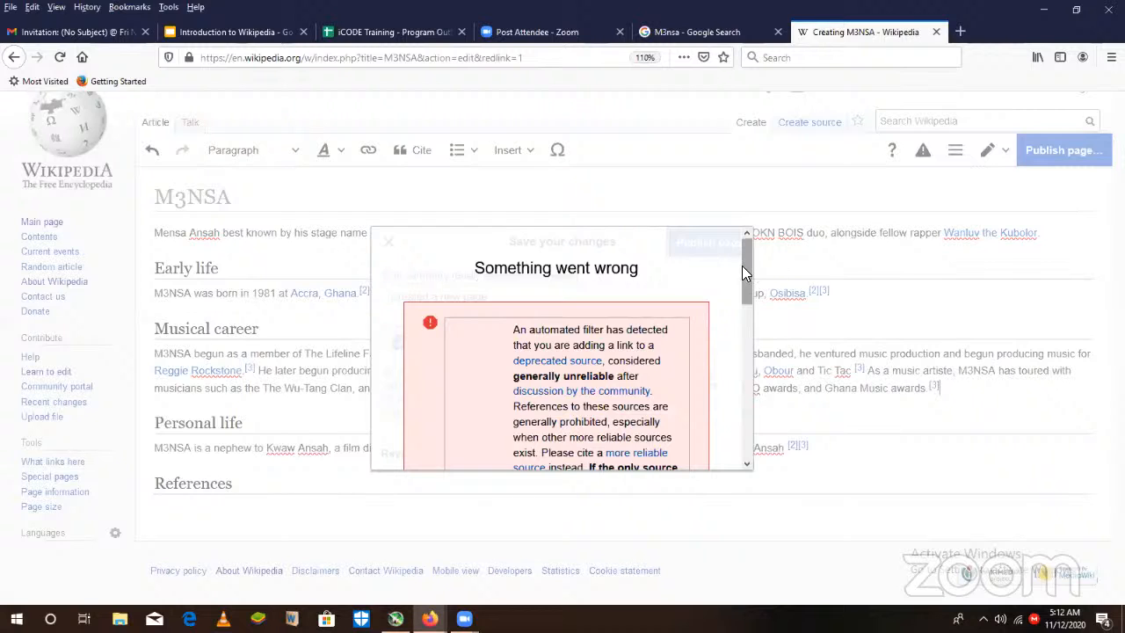
pyautogui.moveTo(741, 273); pyautogui.dragTo(747, 439)
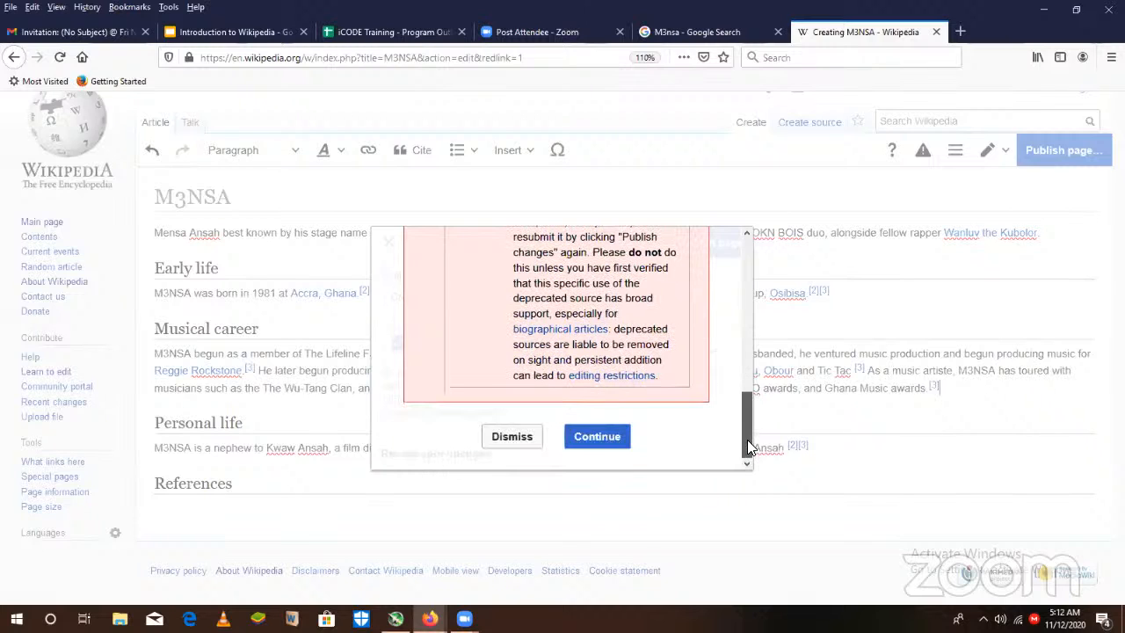
pyautogui.click(597, 437)
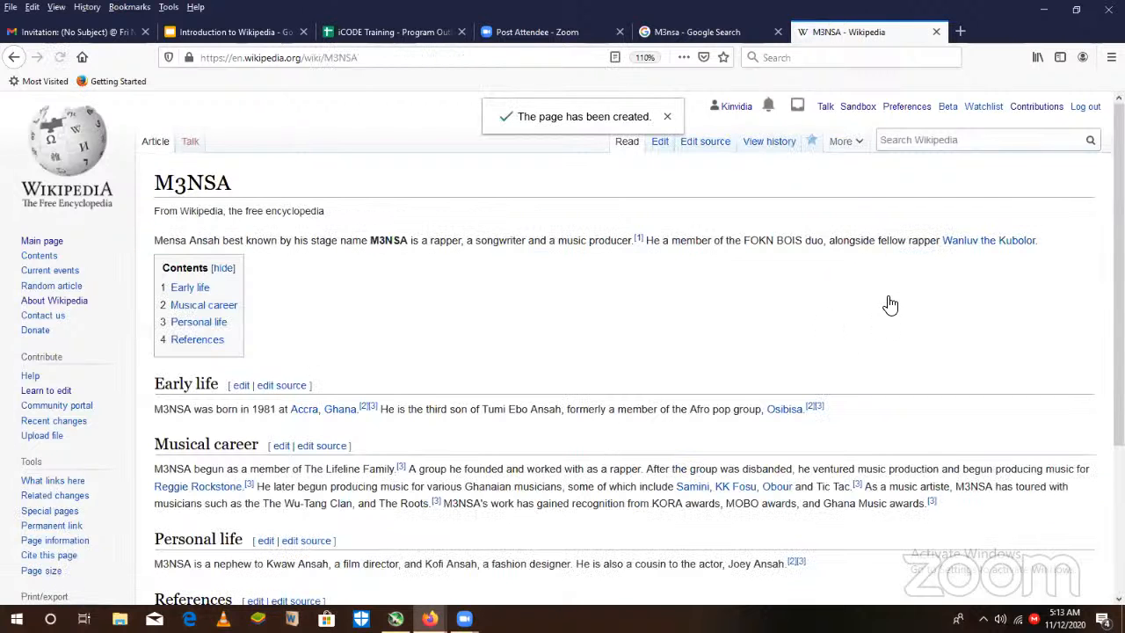
# - Look over the published article down to its references and look up M3NSA through the Wikipedia search
pyautogui.scroll(-3, 615, 352)
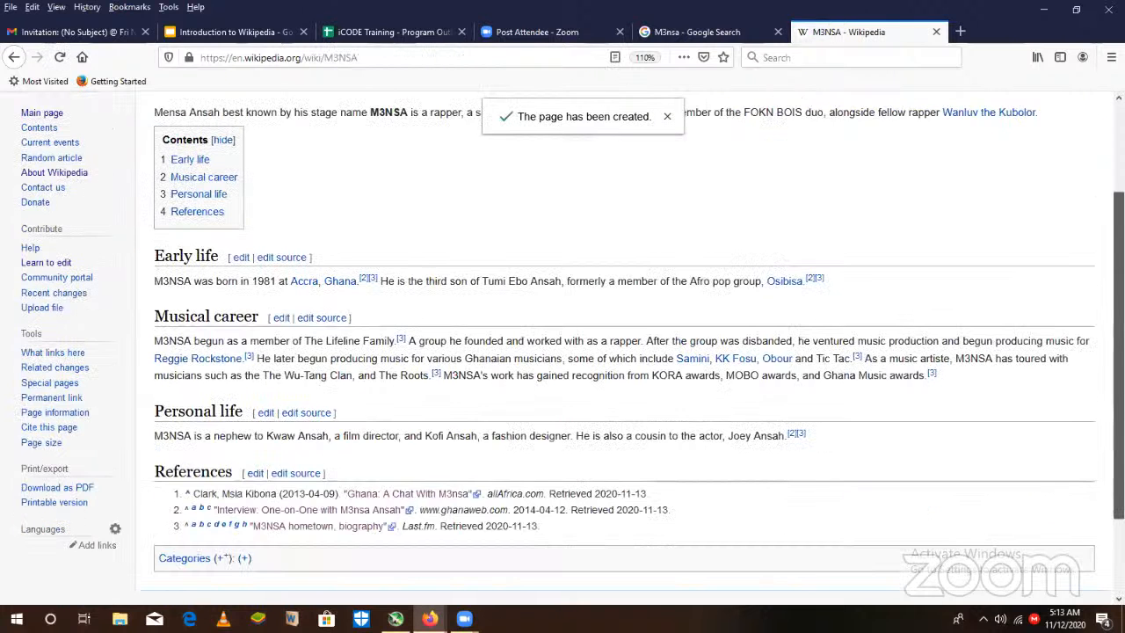
pyautogui.scroll(3, 918, 255)
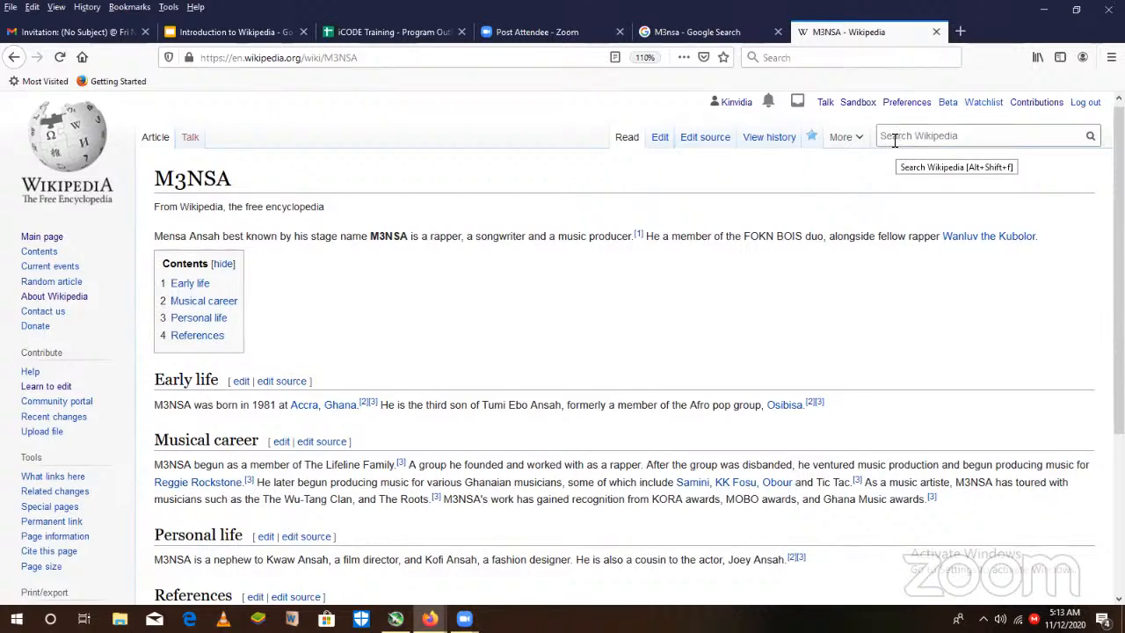
pyautogui.click(894, 141)
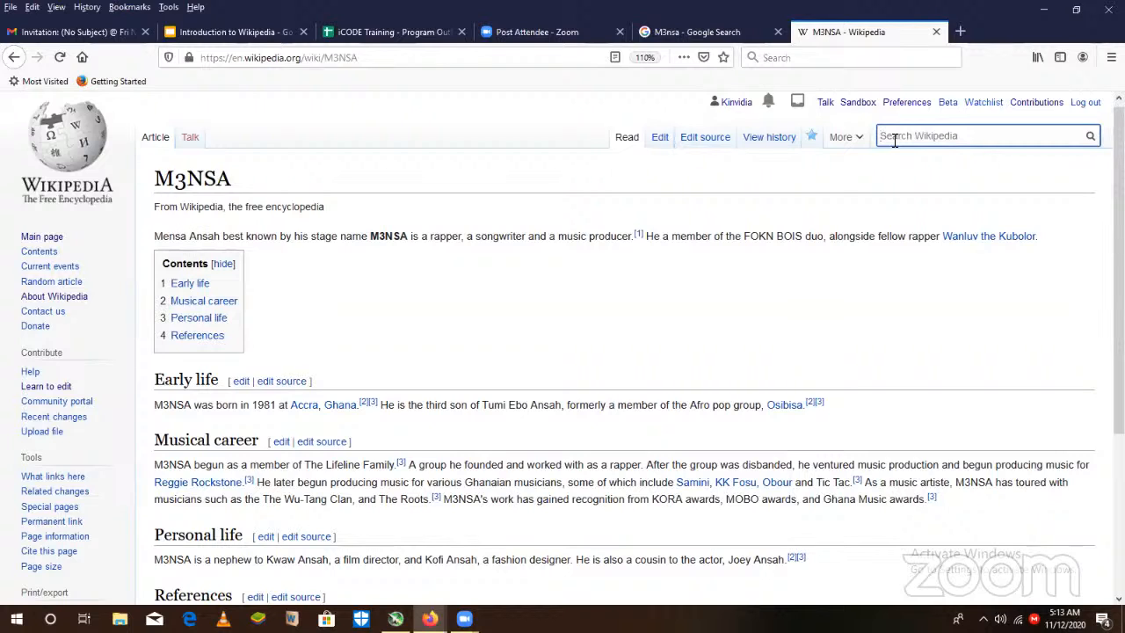
pyautogui.write('M')
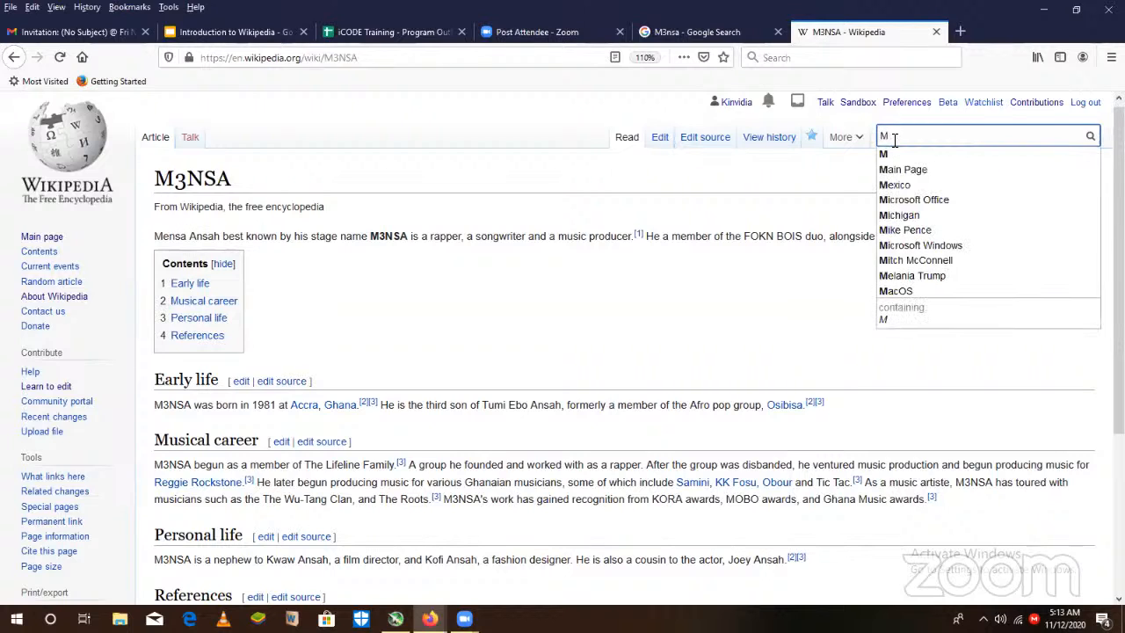
pyautogui.write('3NSA')
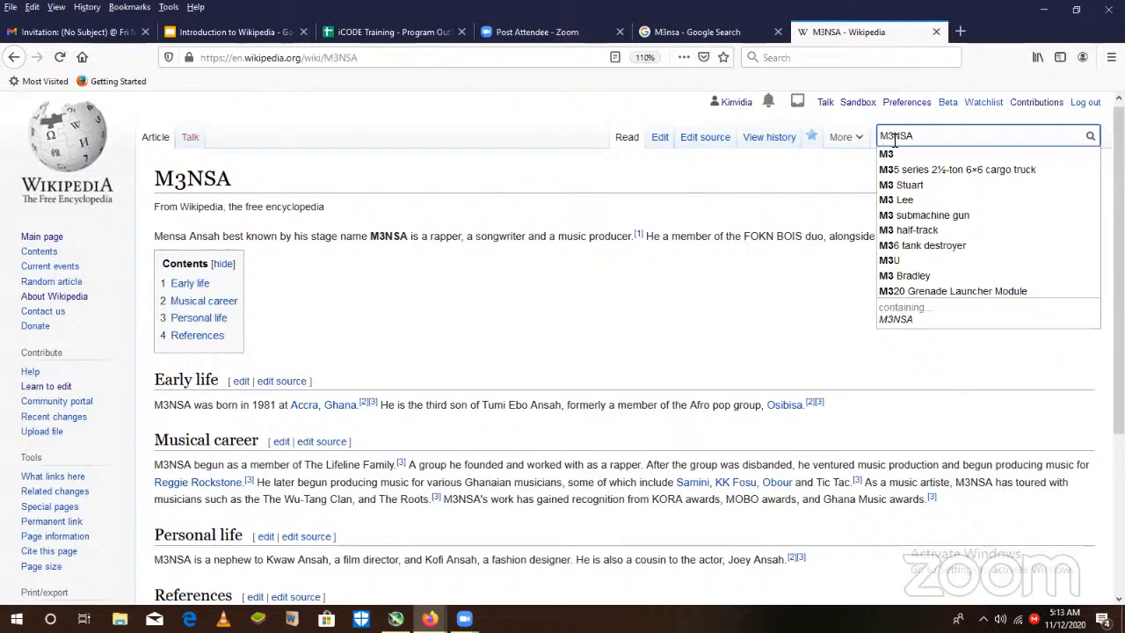
pyautogui.press('Return')
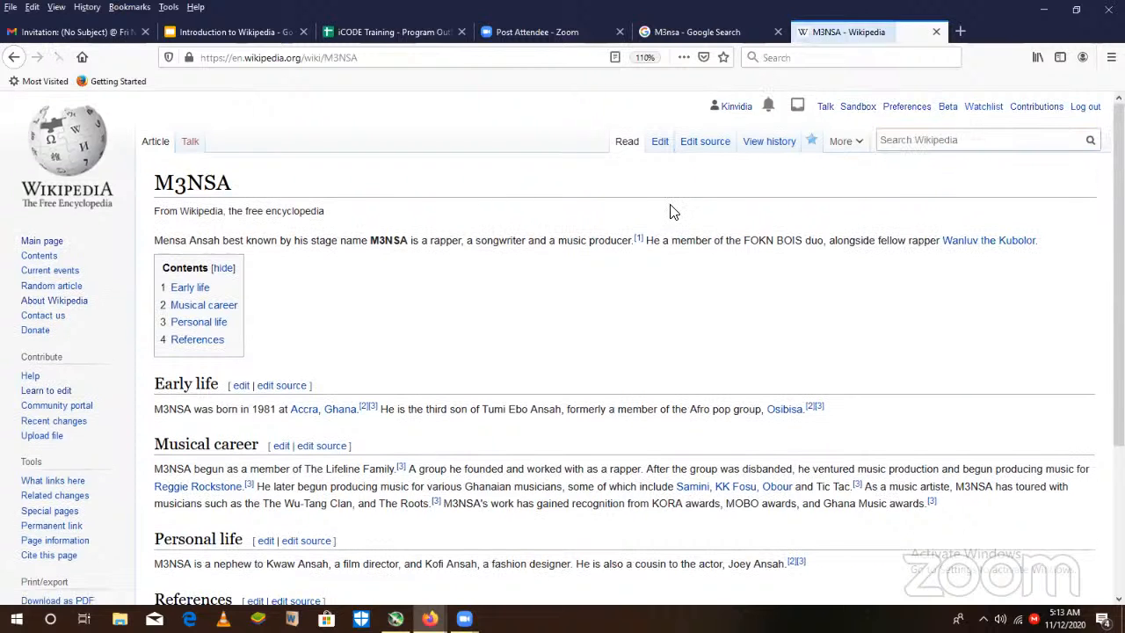
# - Search Wikipedia for pages containing "M3NSA" and open the Amaarae article from the results
pyautogui.click(953, 139)
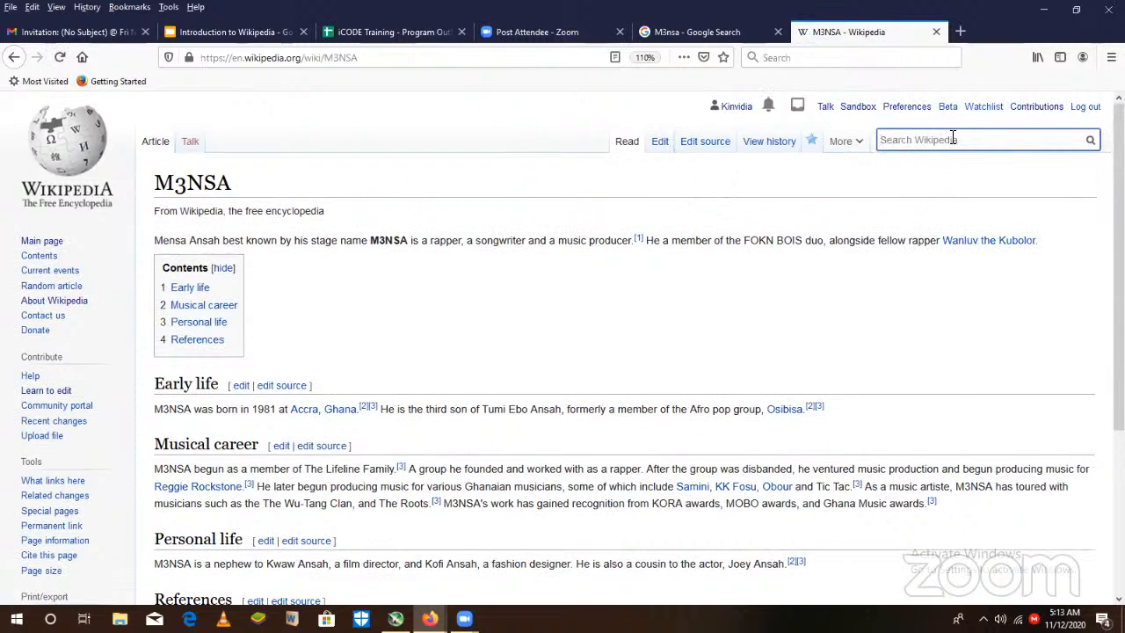
pyautogui.write('M#')
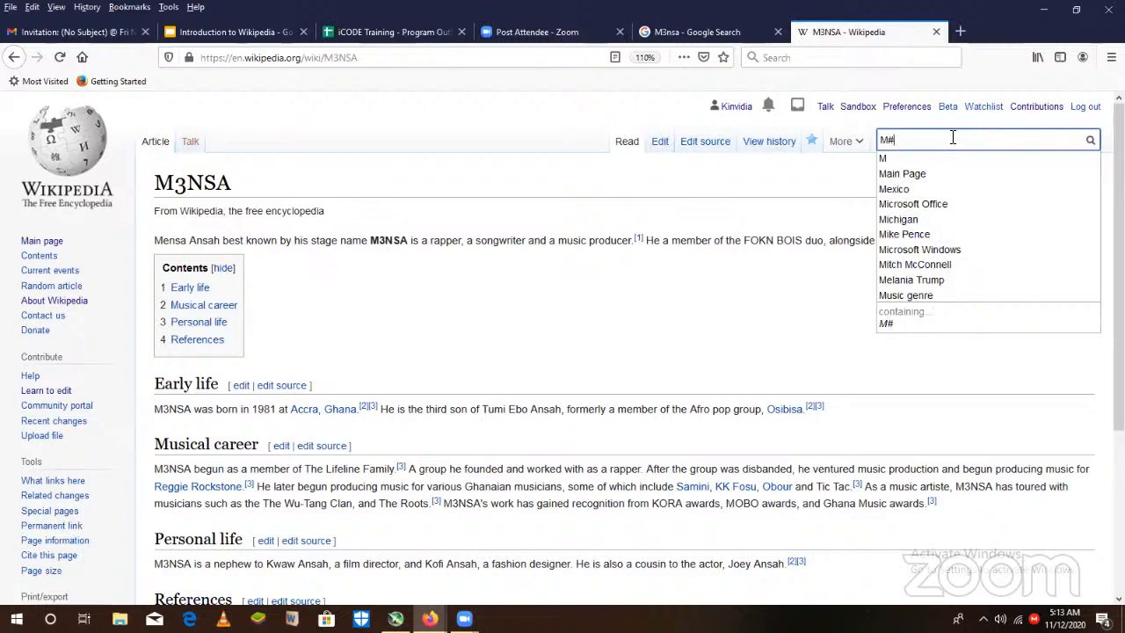
pyautogui.press('BackSpace')
pyautogui.write('3NSA')
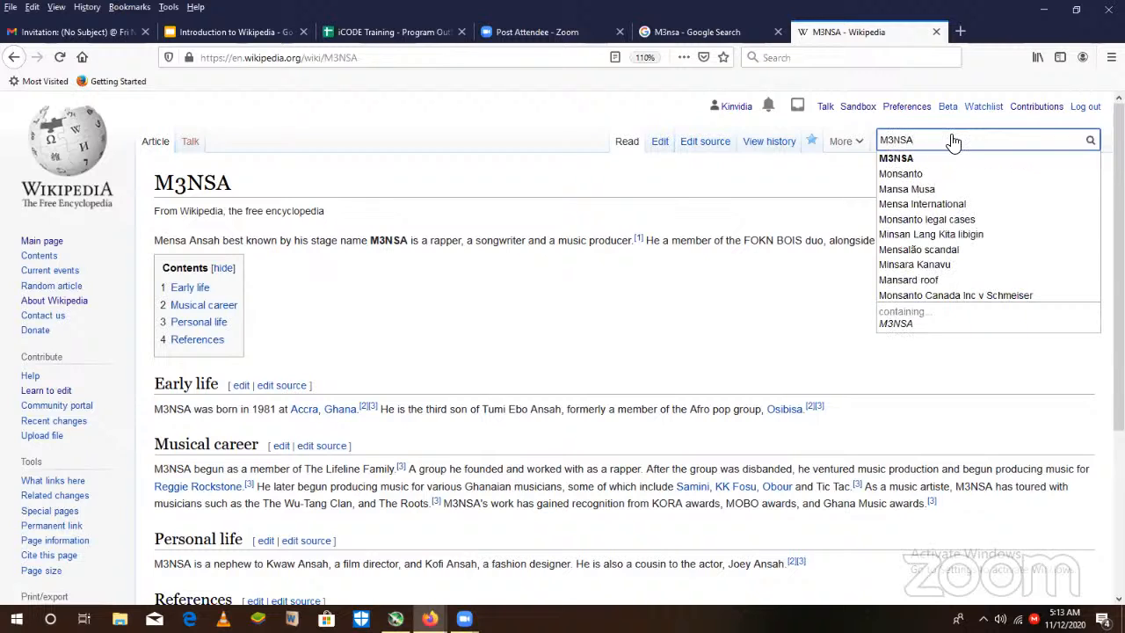
pyautogui.click(1037, 313)
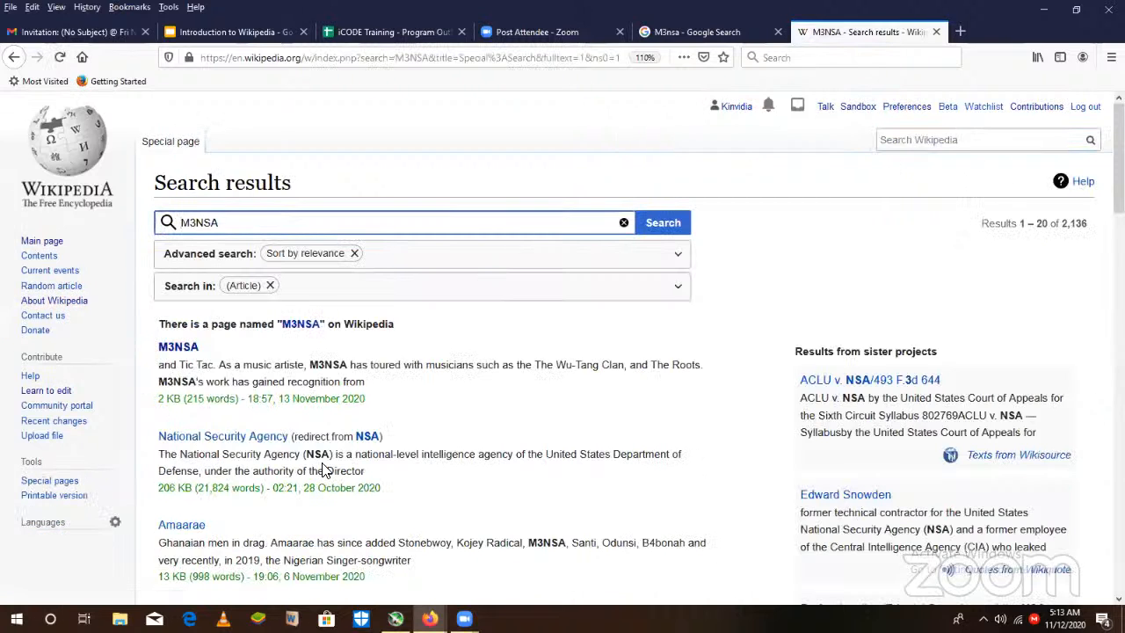
pyautogui.click(191, 526)
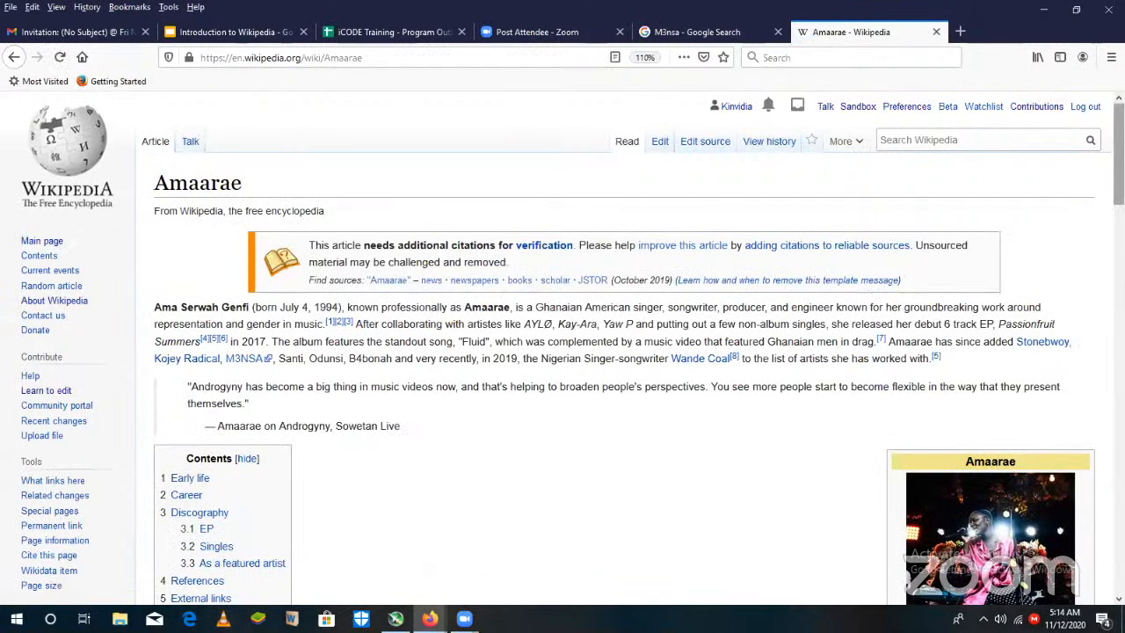
pyautogui.scroll(-1, 615, 351)
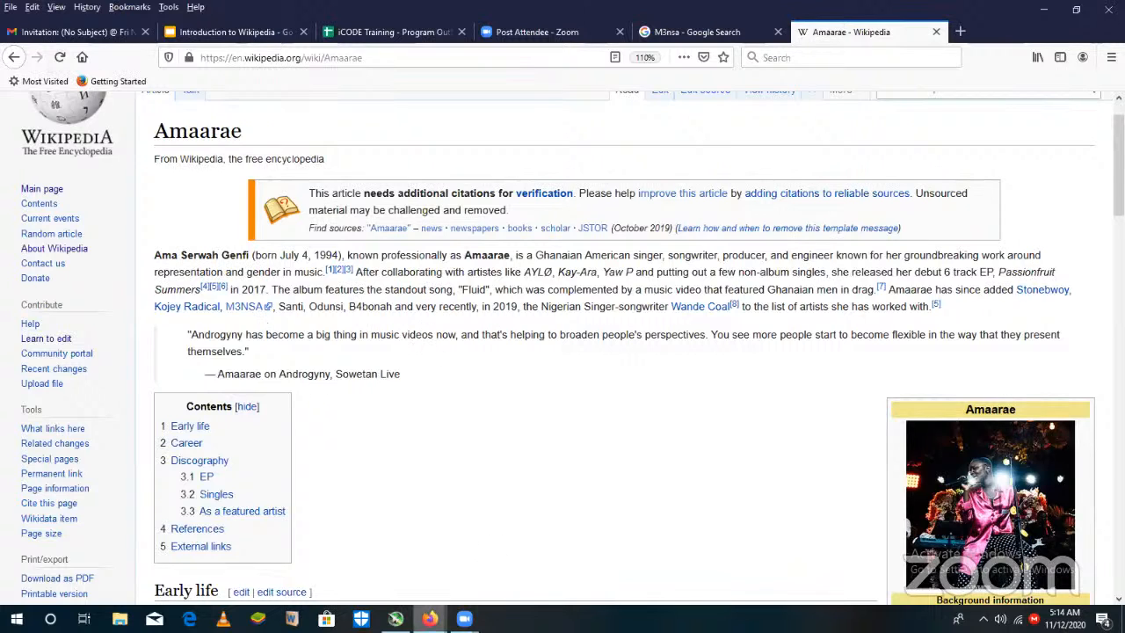
pyautogui.moveTo(464, 619)
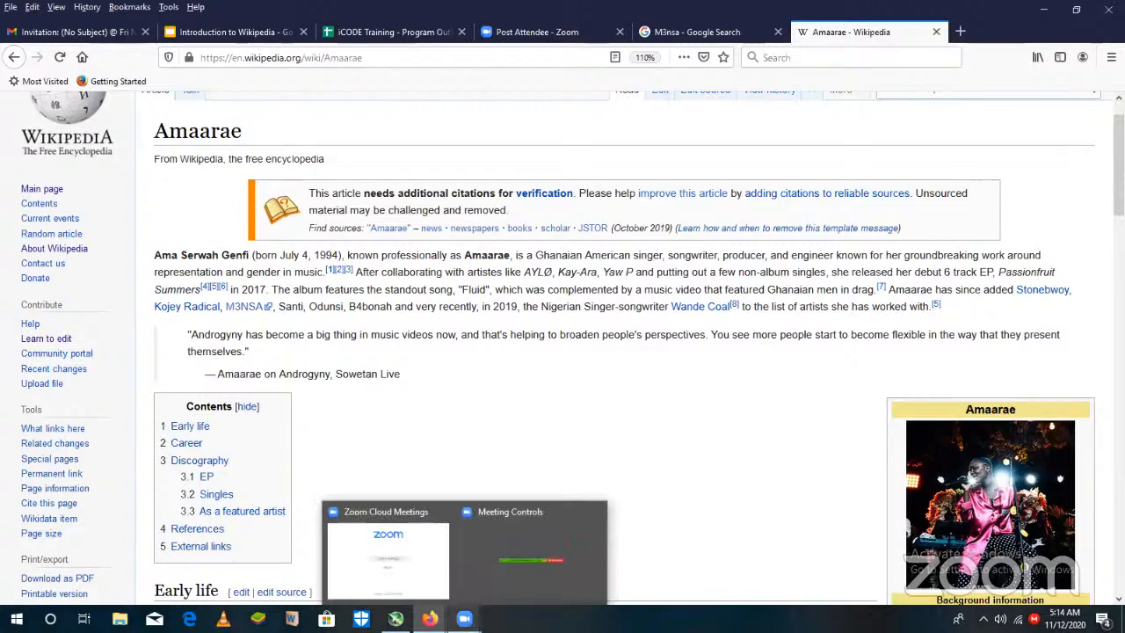
pyautogui.click(525, 553)
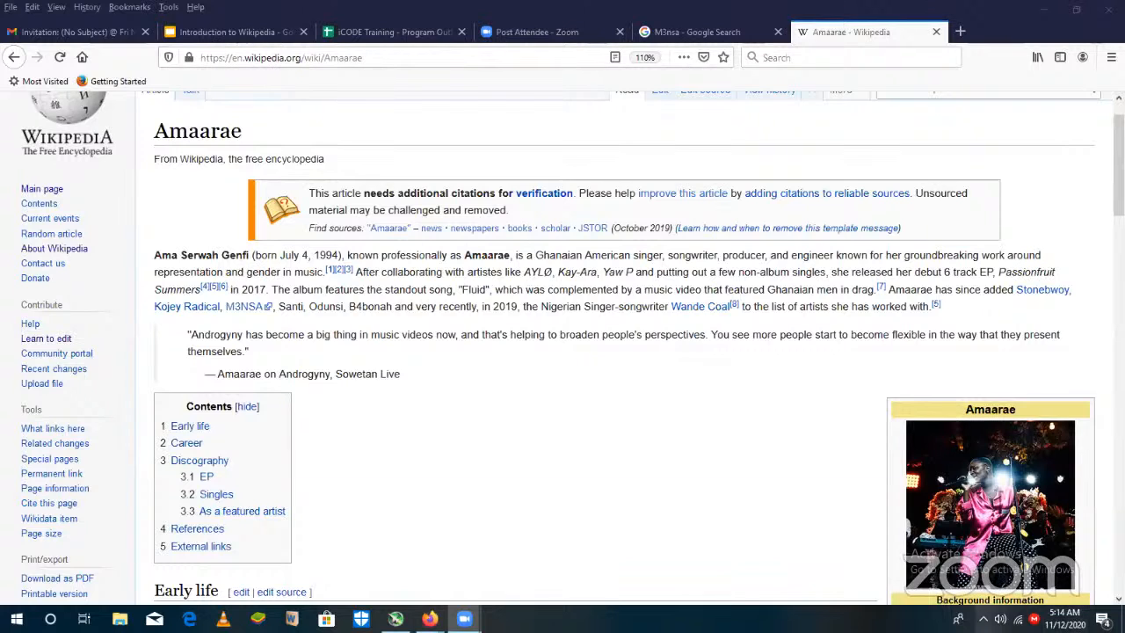
pyautogui.press('XF86AudioRaiseVolume')
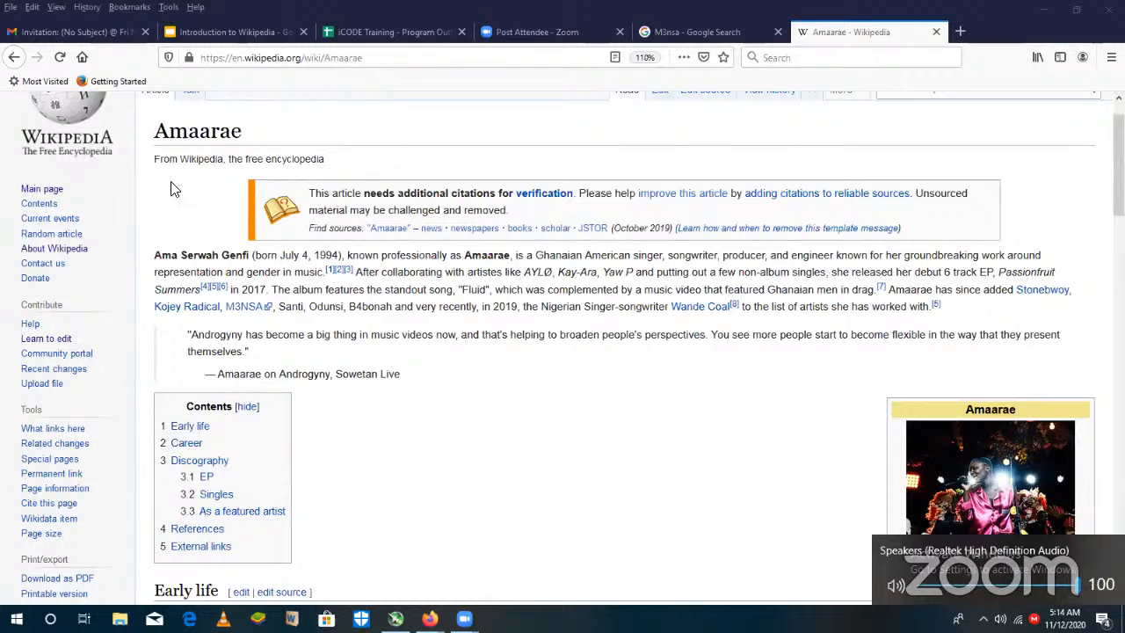
# - Go back to the M3NSA search results, reopen the Amaarae article from there, and return to the results
pyautogui.click(12, 58)
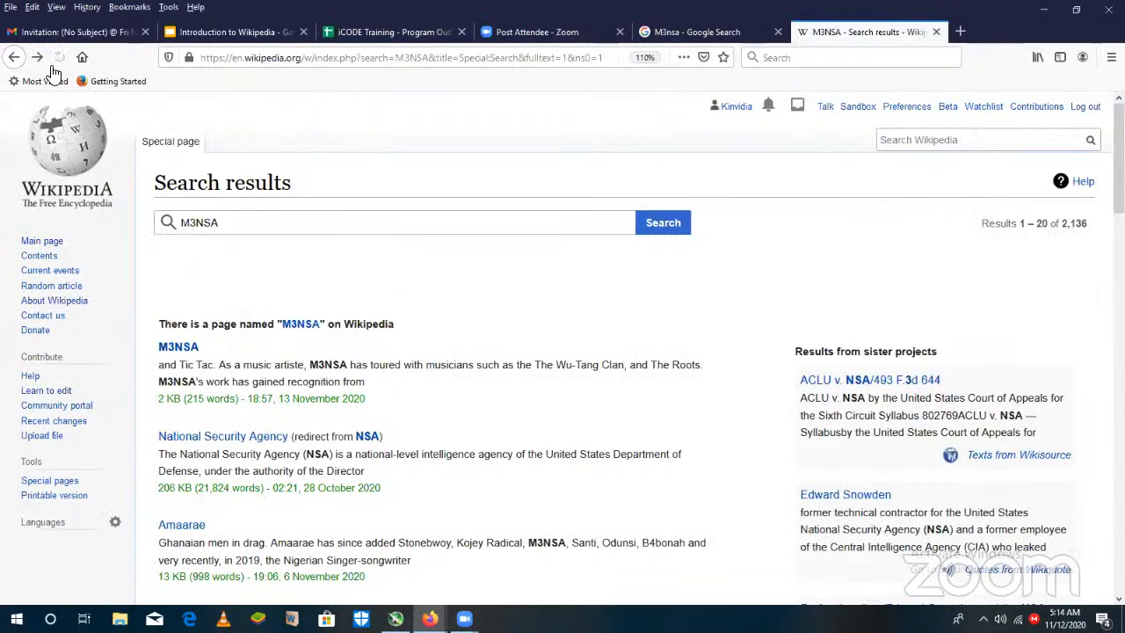
pyautogui.moveTo(194, 534)
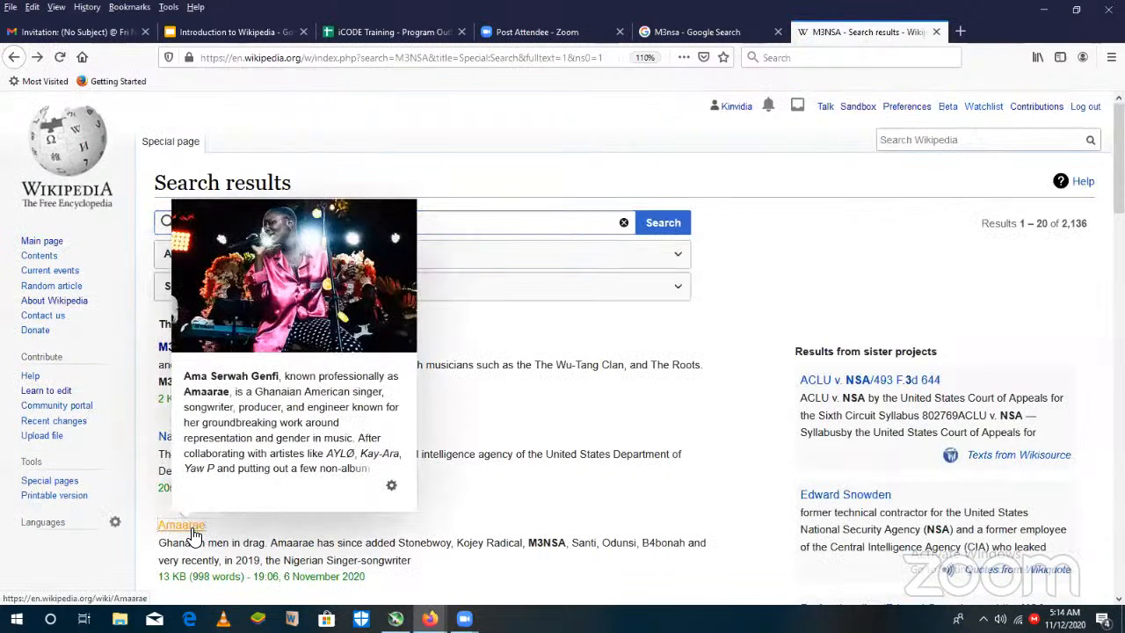
pyautogui.click(224, 379)
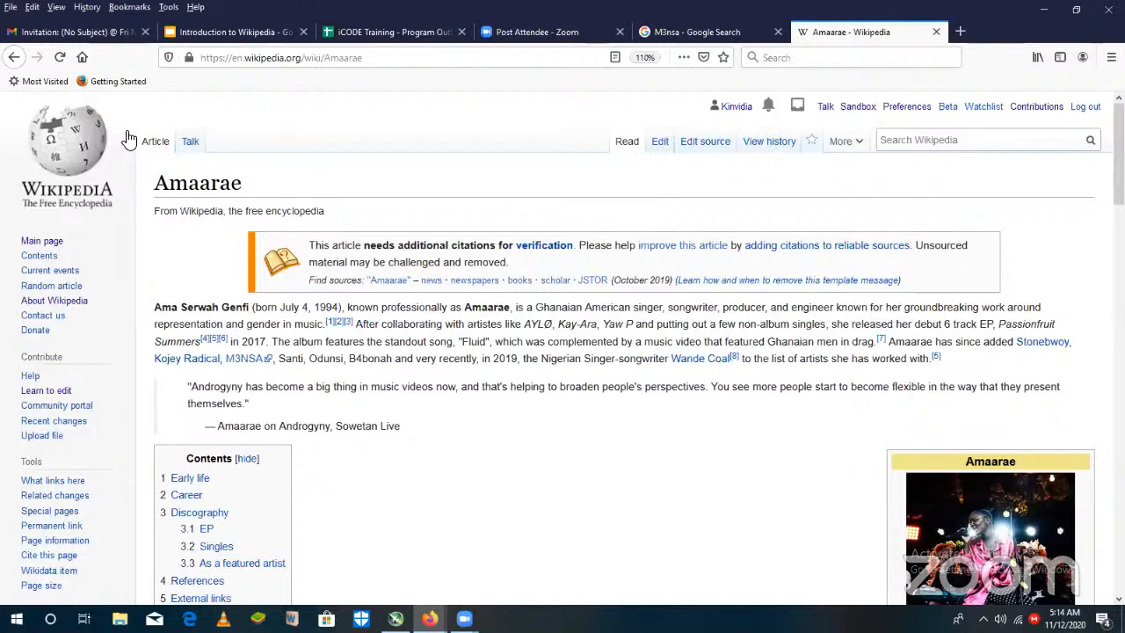
pyautogui.hotkey('alt', 'Left')
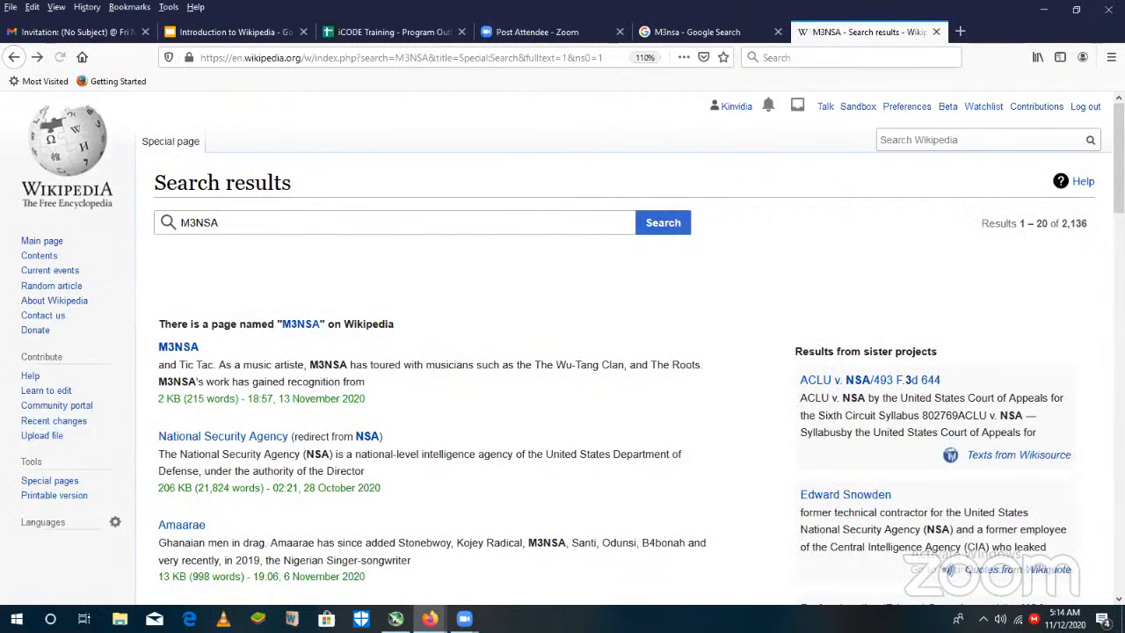
# - Find the Antonia Vai article further down the M3NSA search results and open it
pyautogui.scroll(-5, 562, 352)
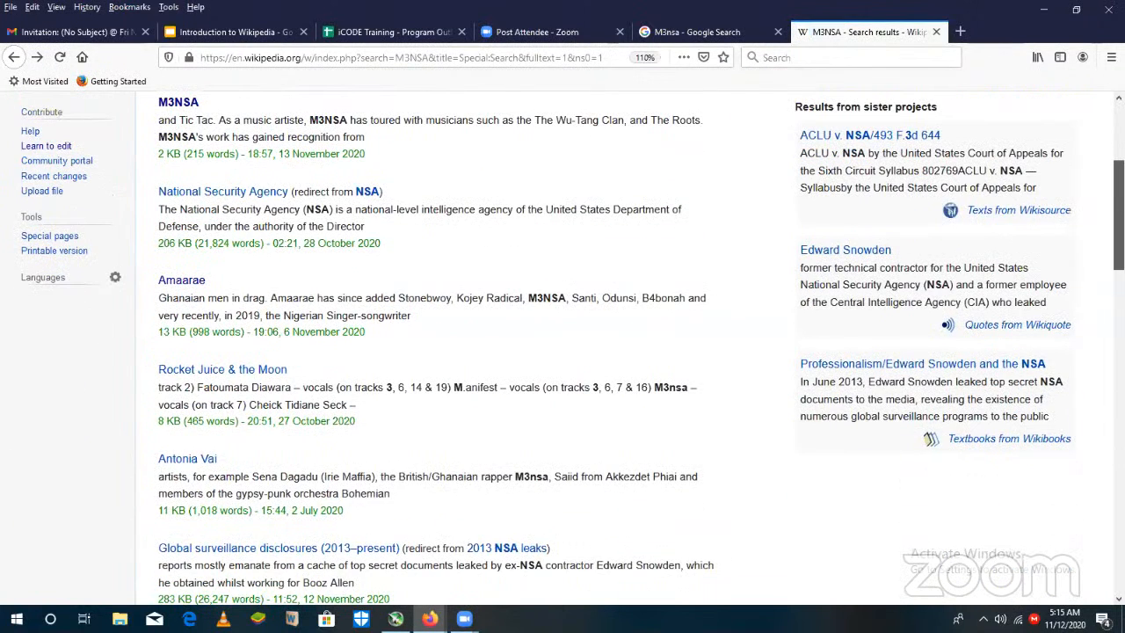
pyautogui.scroll(-1, 563, 351)
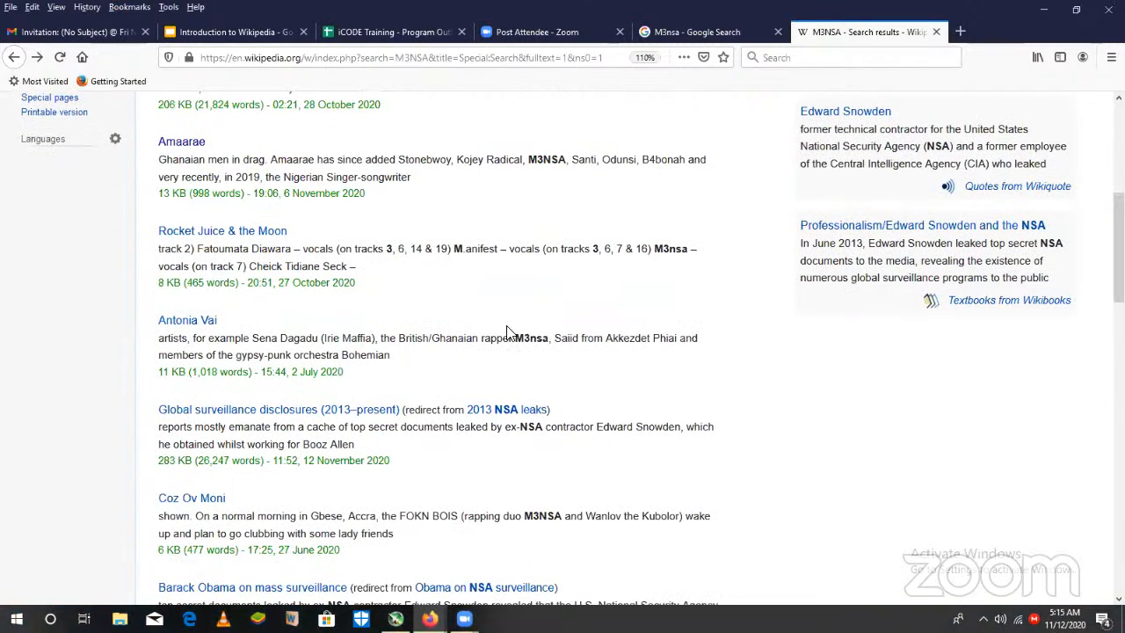
pyautogui.click(208, 319)
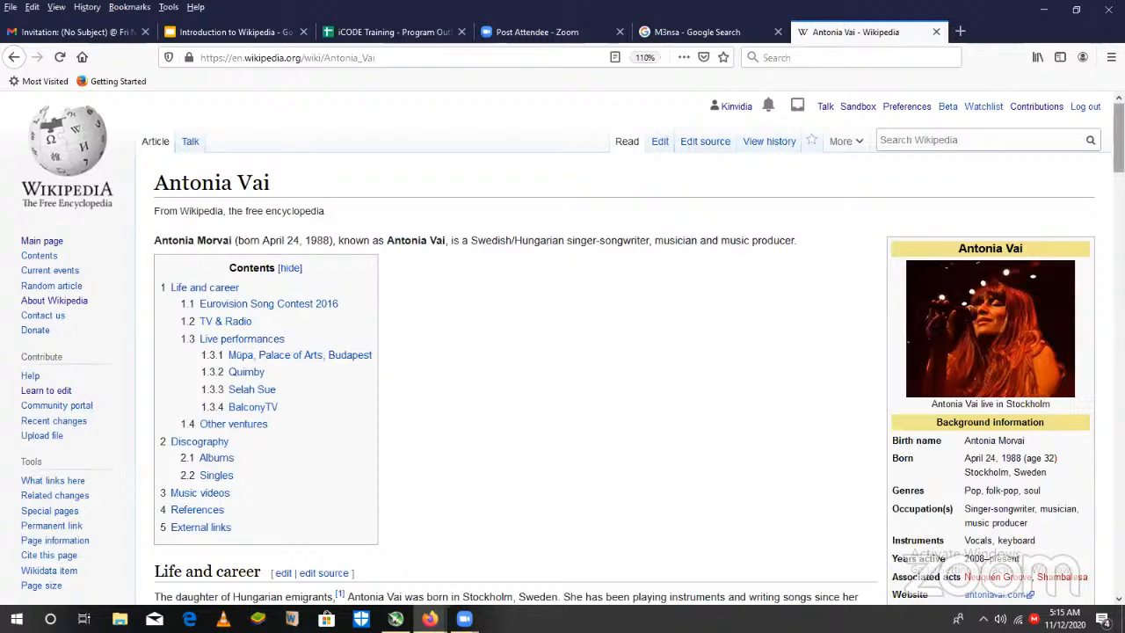
# - Look through the Antonia Vai article, from its biography to its discography, for the passage that mentions M3nsa
pyautogui.scroll(-10, 562, 351)
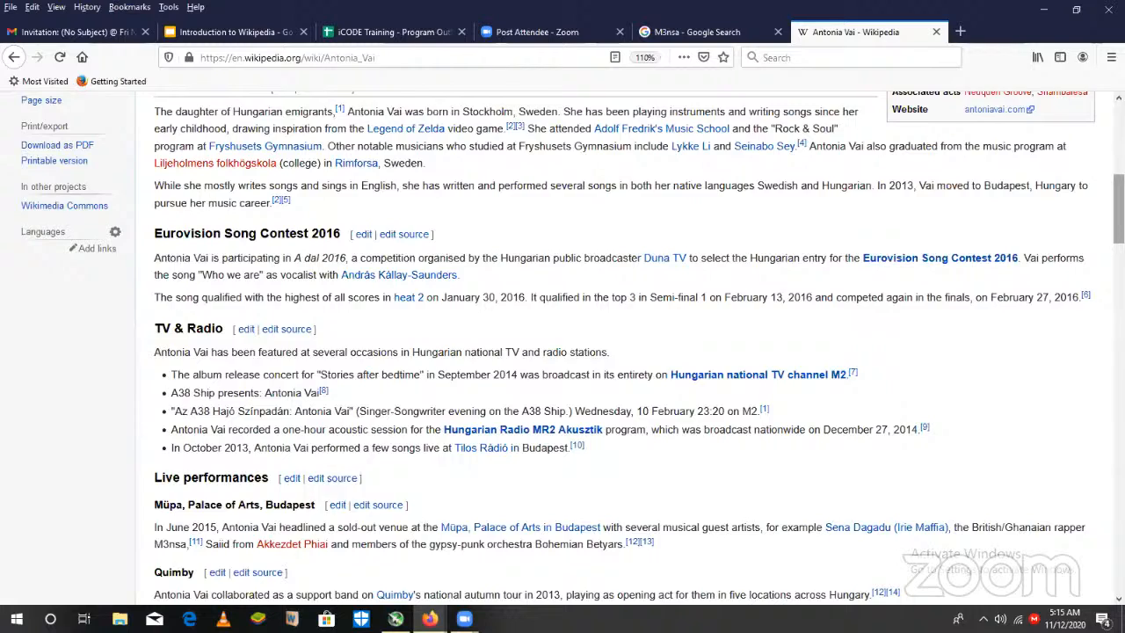
pyautogui.scroll(1, 563, 352)
pyautogui.scroll(-1, 562, 351)
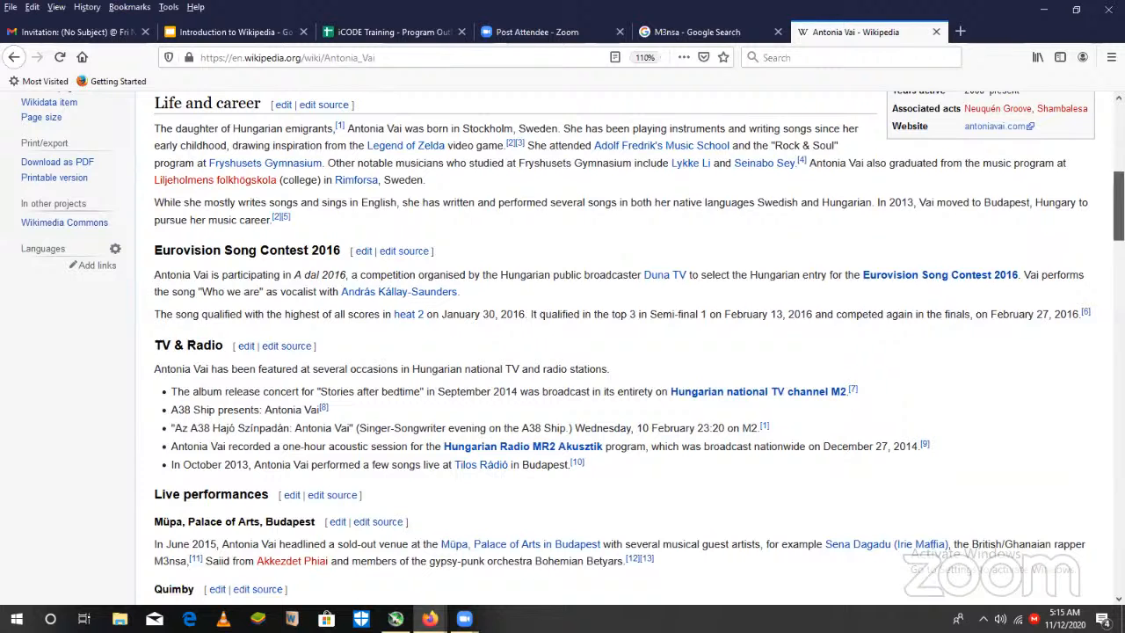
pyautogui.scroll(-2, 615, 351)
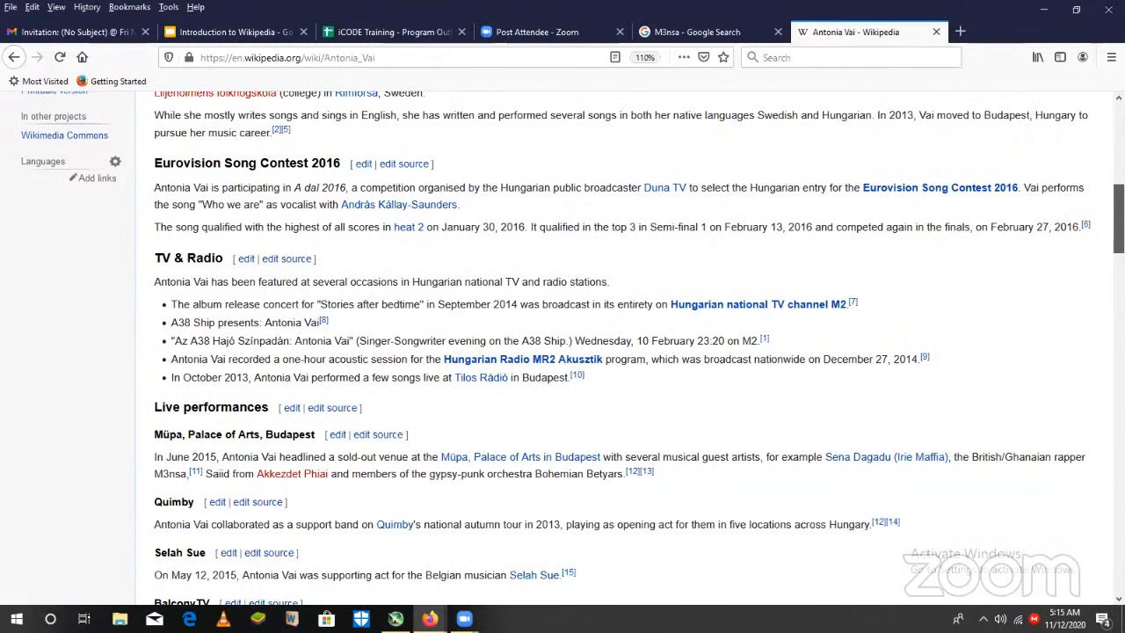
pyautogui.scroll(-15, 615, 352)
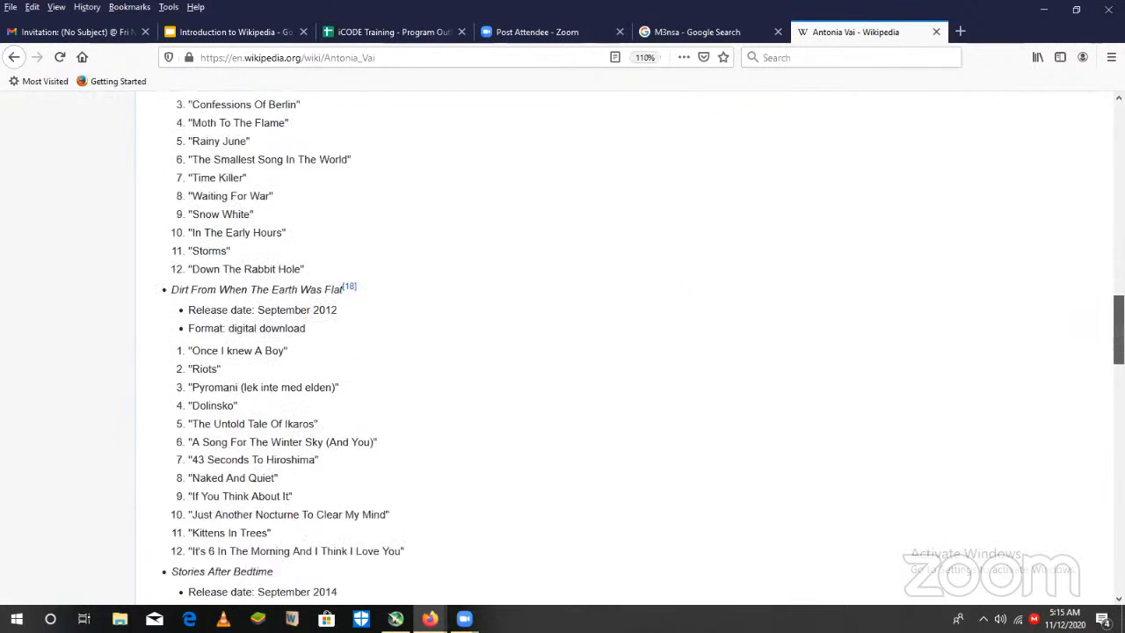
pyautogui.scroll(-20, 615, 351)
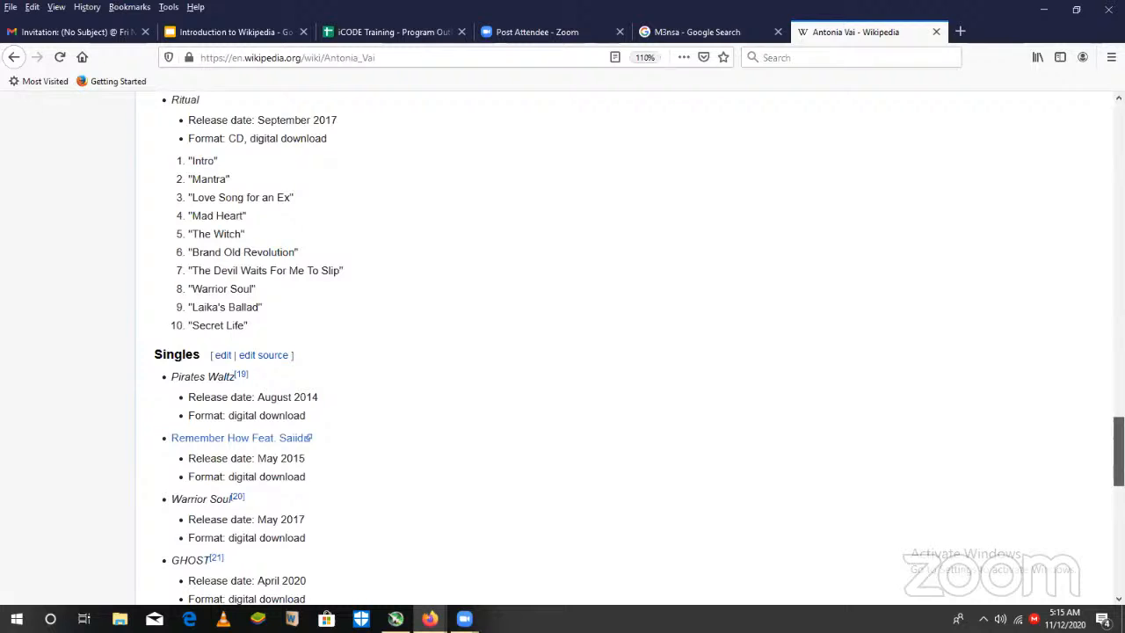
pyautogui.scroll(-2, 615, 351)
pyautogui.scroll(20, 615, 352)
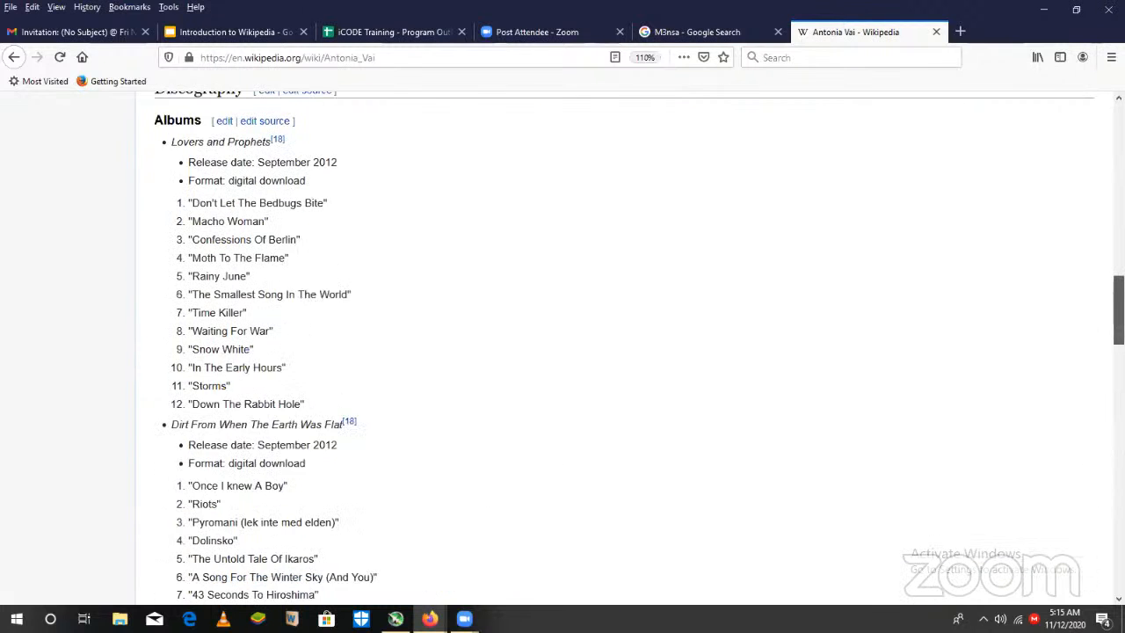
pyautogui.scroll(3, 615, 352)
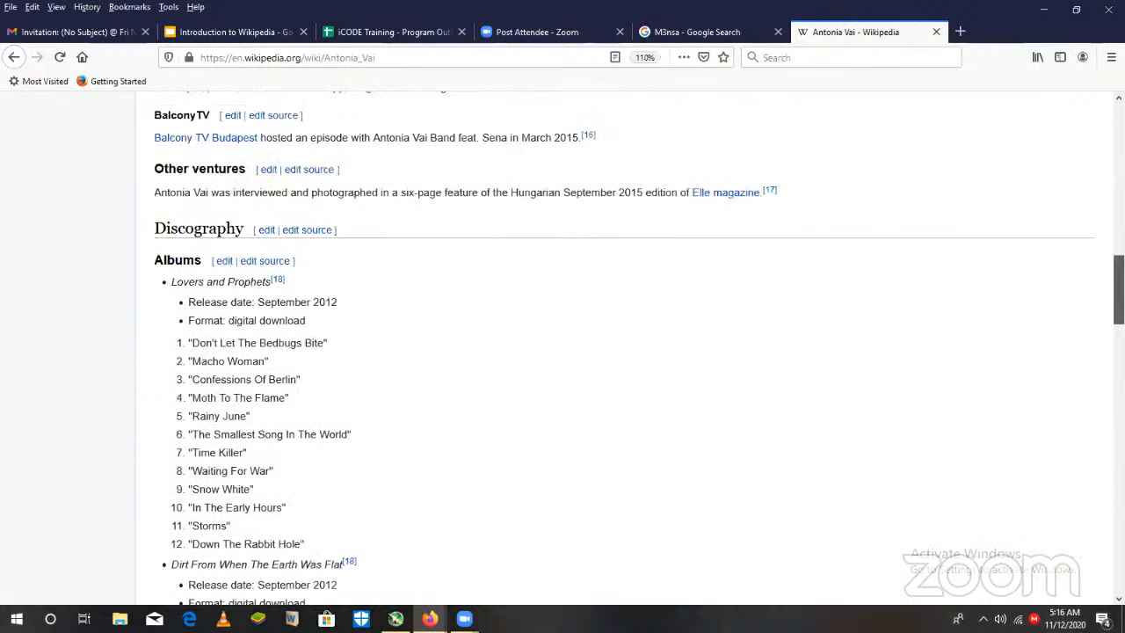
pyautogui.scroll(6, 615, 351)
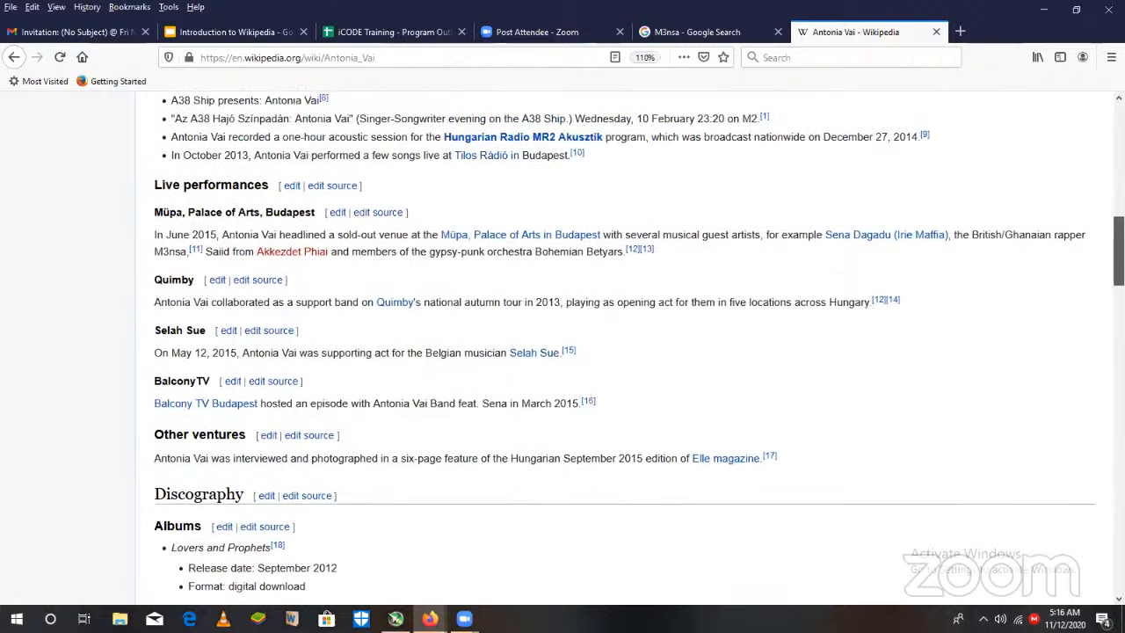
pyautogui.scroll(2, 615, 352)
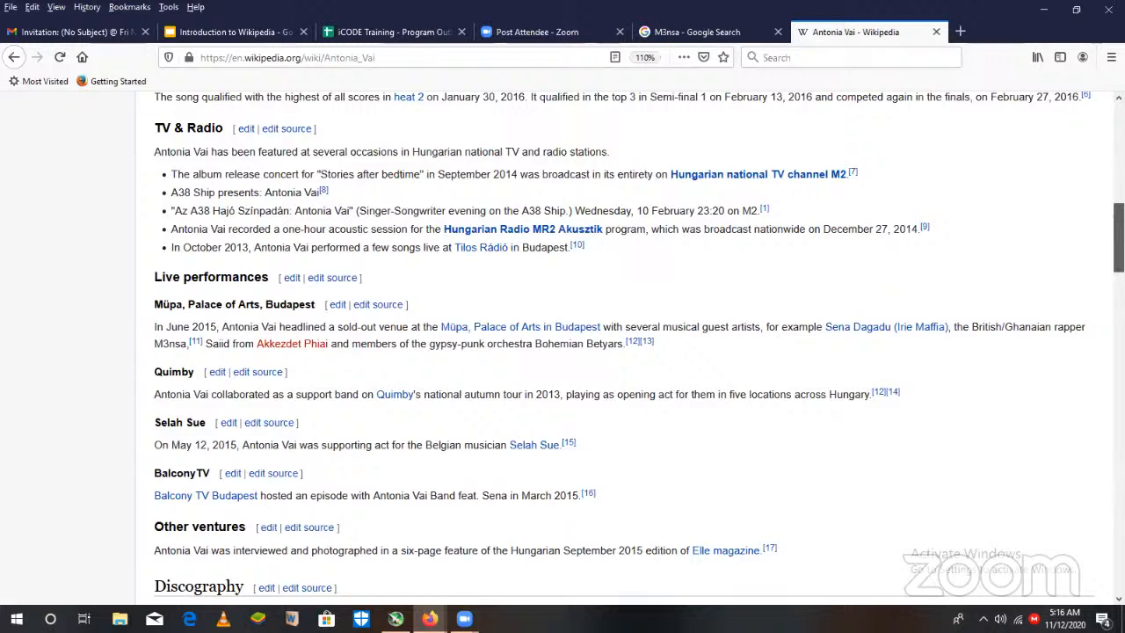
pyautogui.scroll(1, 615, 352)
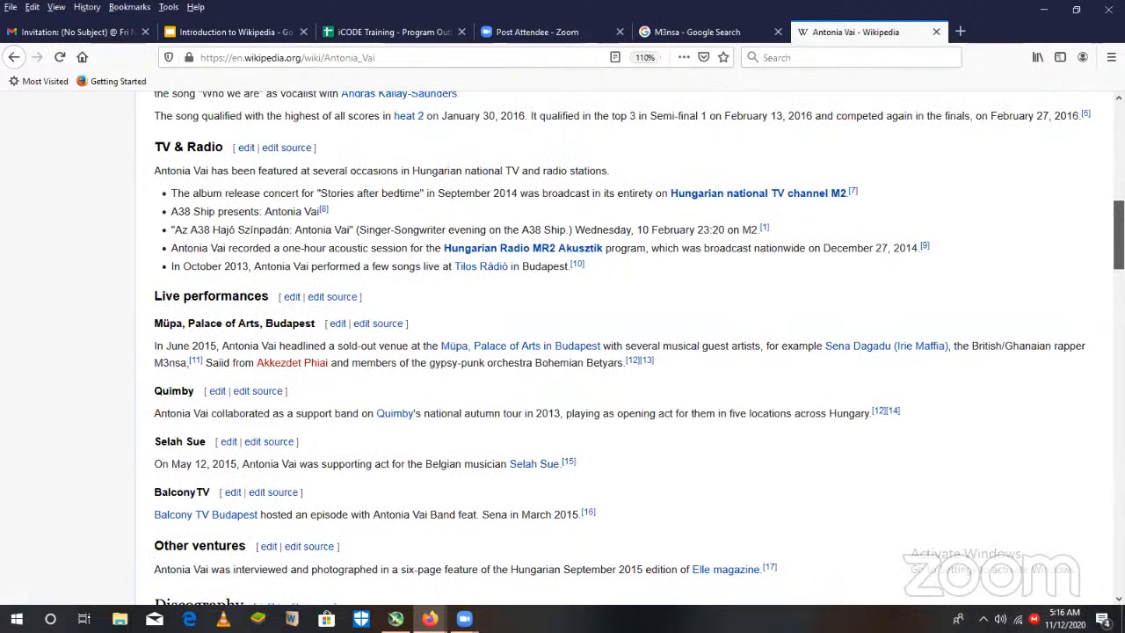
pyautogui.scroll(2, 615, 352)
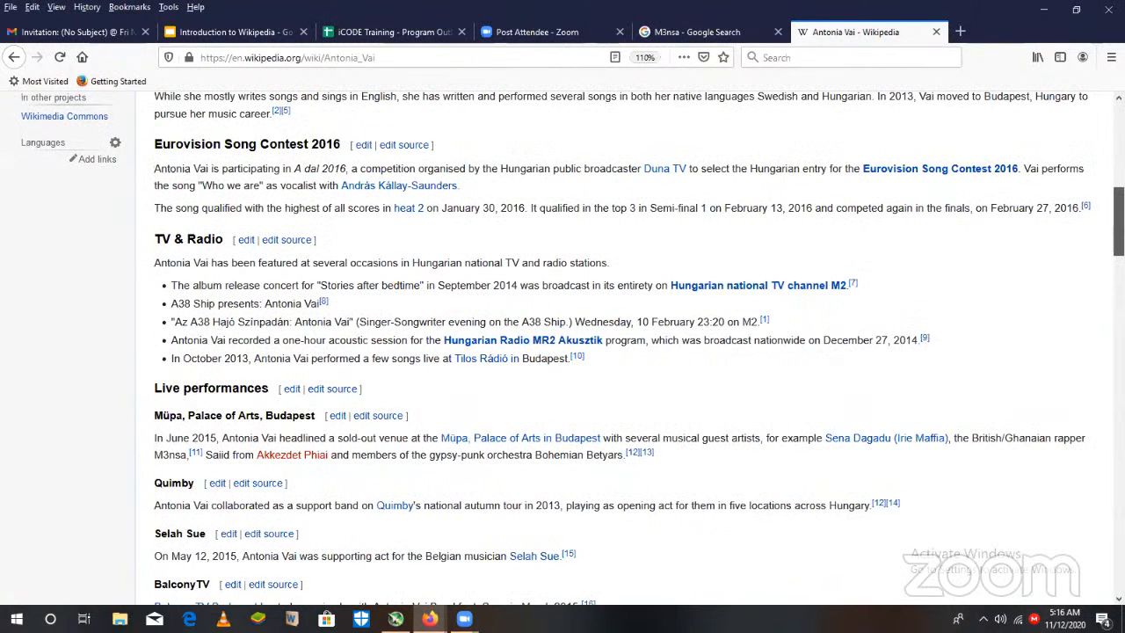
pyautogui.scroll(1, 615, 351)
pyautogui.scroll(1, 615, 352)
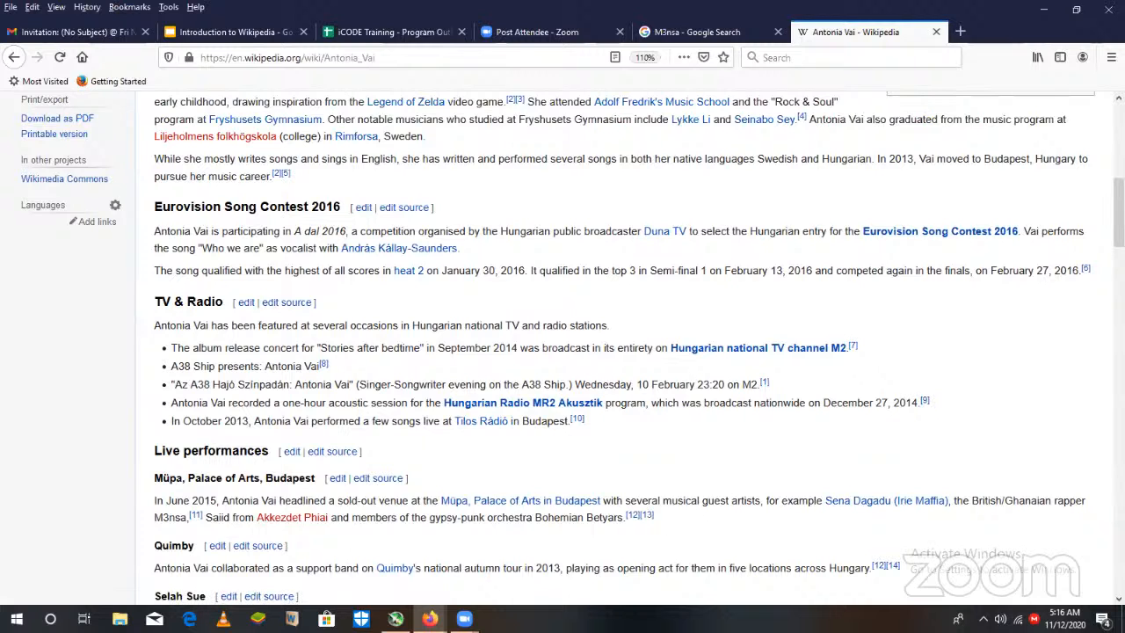
pyautogui.scroll(-3, 1098, 254)
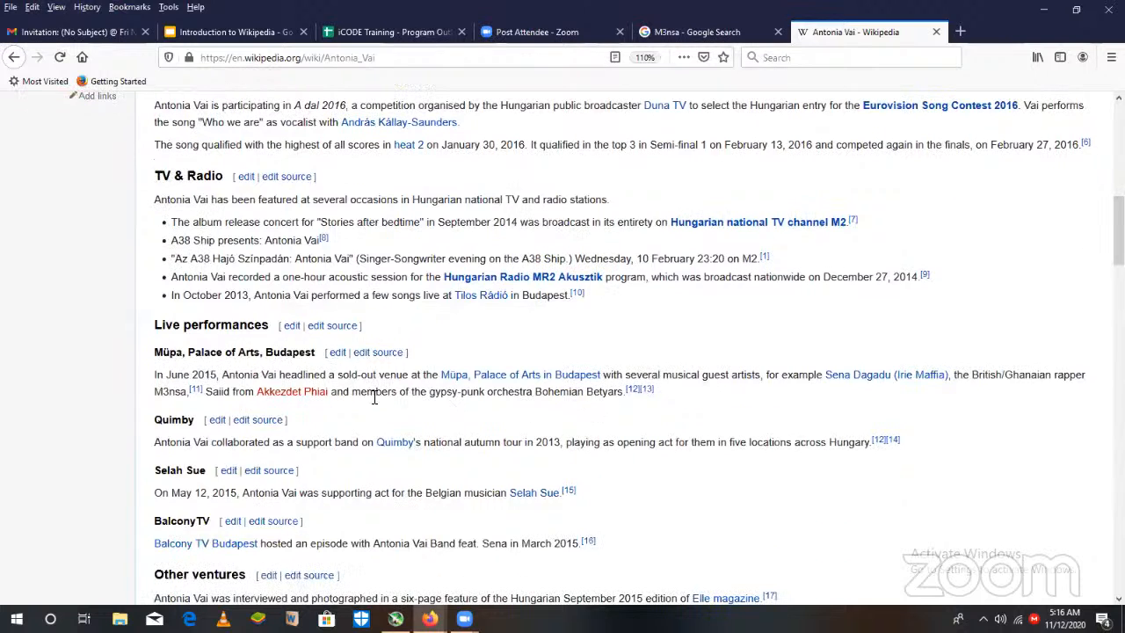
# - Edit the "Müpa, Palace of Arts, Budapest" section and link the word "M3nsa" to the M3NSA article
pyautogui.click(336, 353)
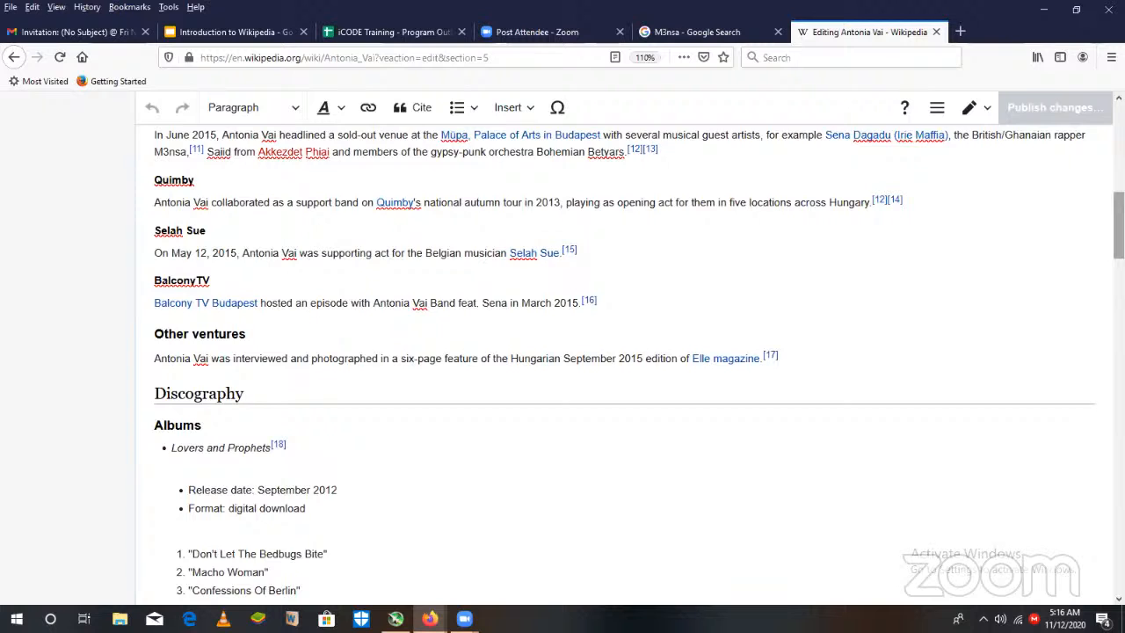
pyautogui.scroll(1, 615, 352)
pyautogui.scroll(1, 452, 278)
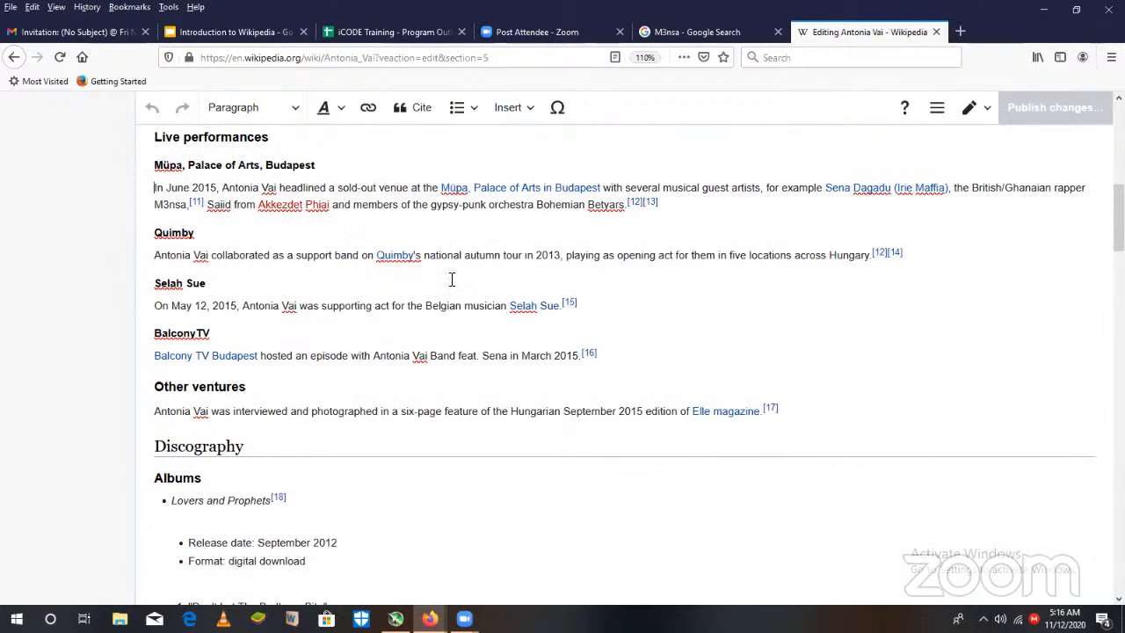
pyautogui.doubleClick(179, 205)
pyautogui.click(366, 109)
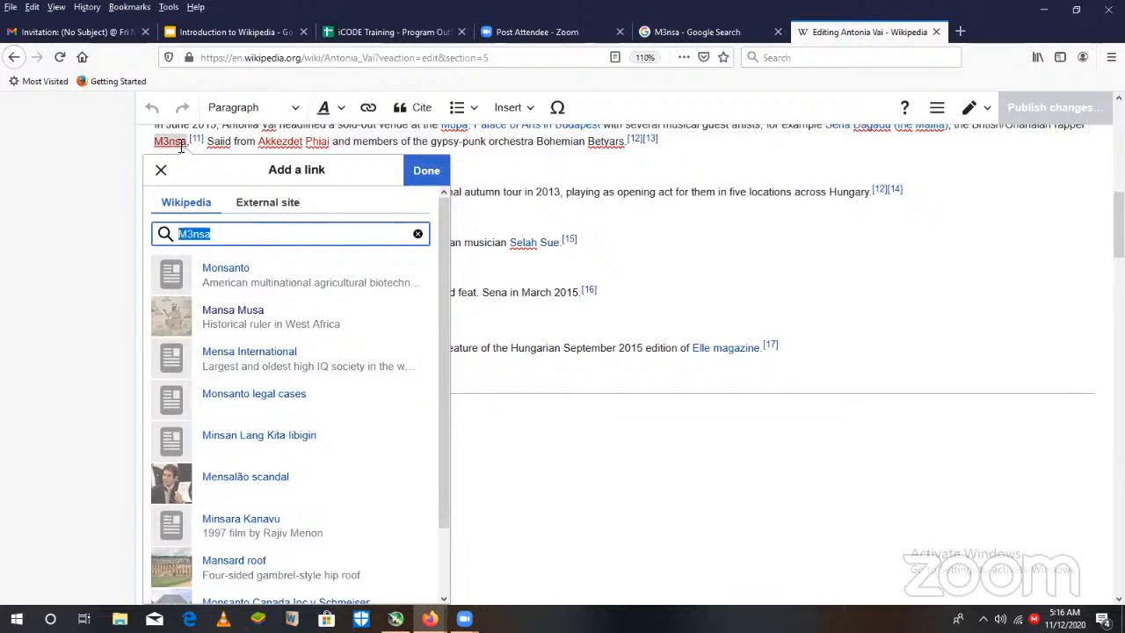
pyautogui.click(222, 233)
pyautogui.press('BackSpace')
pyautogui.press('BackSpace')
pyautogui.press('BackSpace')
pyautogui.write('NSA')
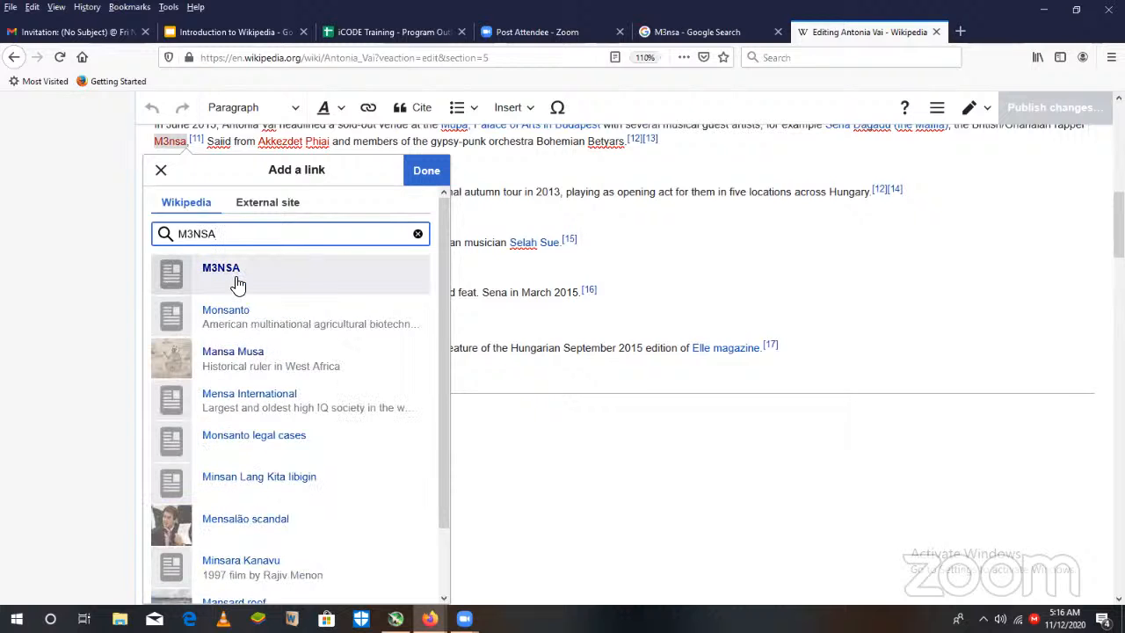
pyautogui.click(230, 272)
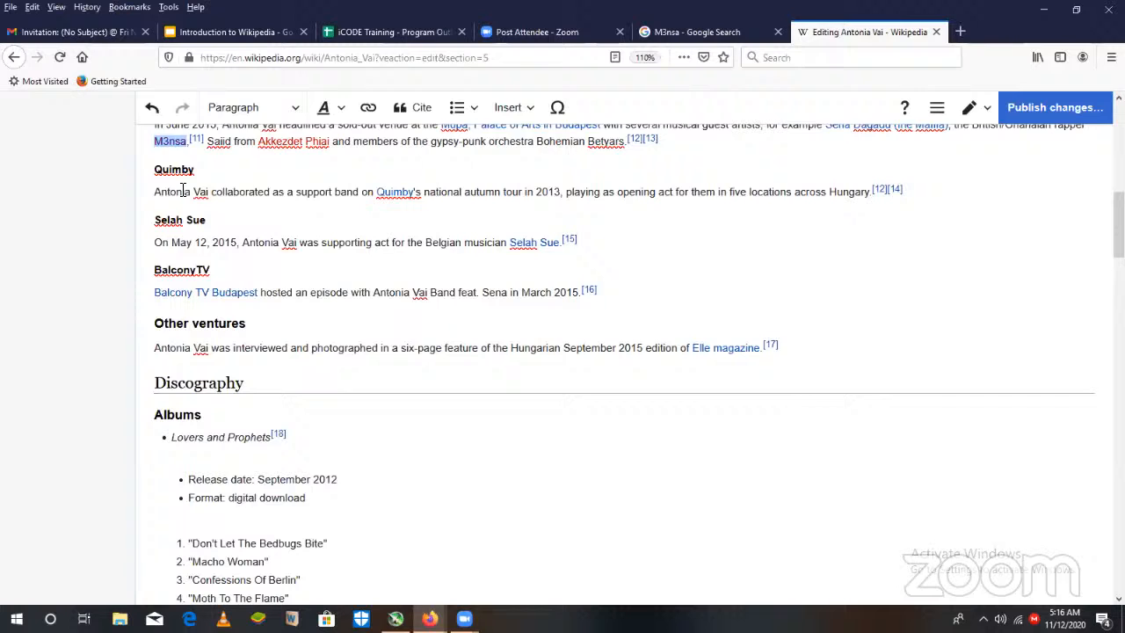
# - Change the linked text to "M3NSA" and publish the edit, keeping the prefilled section name as the summary
pyautogui.click(187, 145)
pyautogui.press('BackSpace')
pyautogui.press('BackSpace')
pyautogui.press('BackSpace')
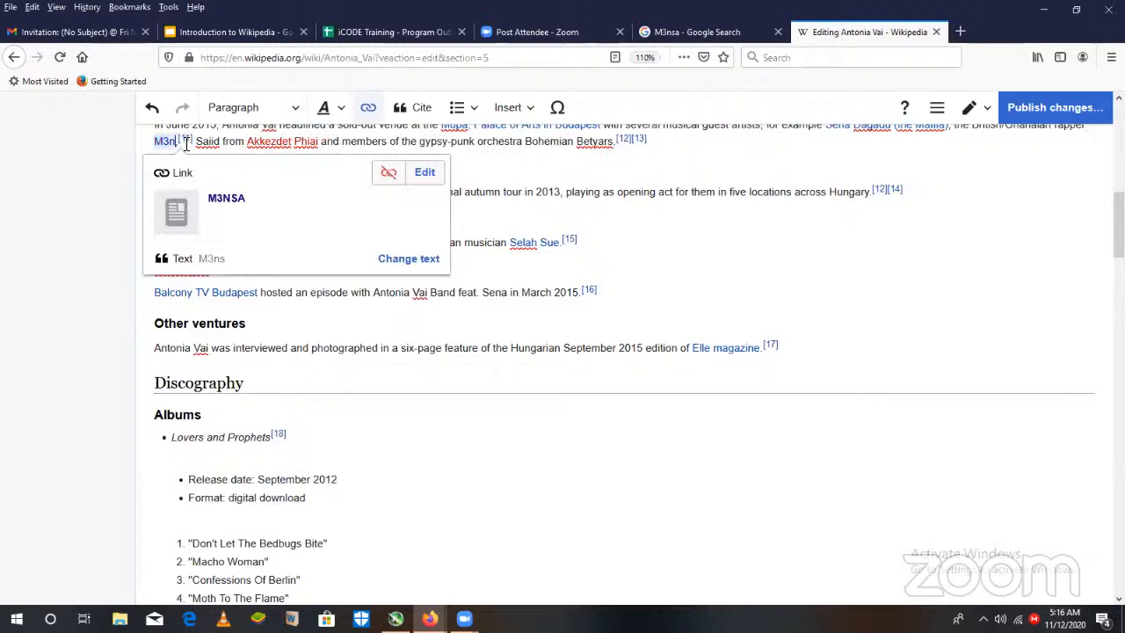
pyautogui.write('NSA,')
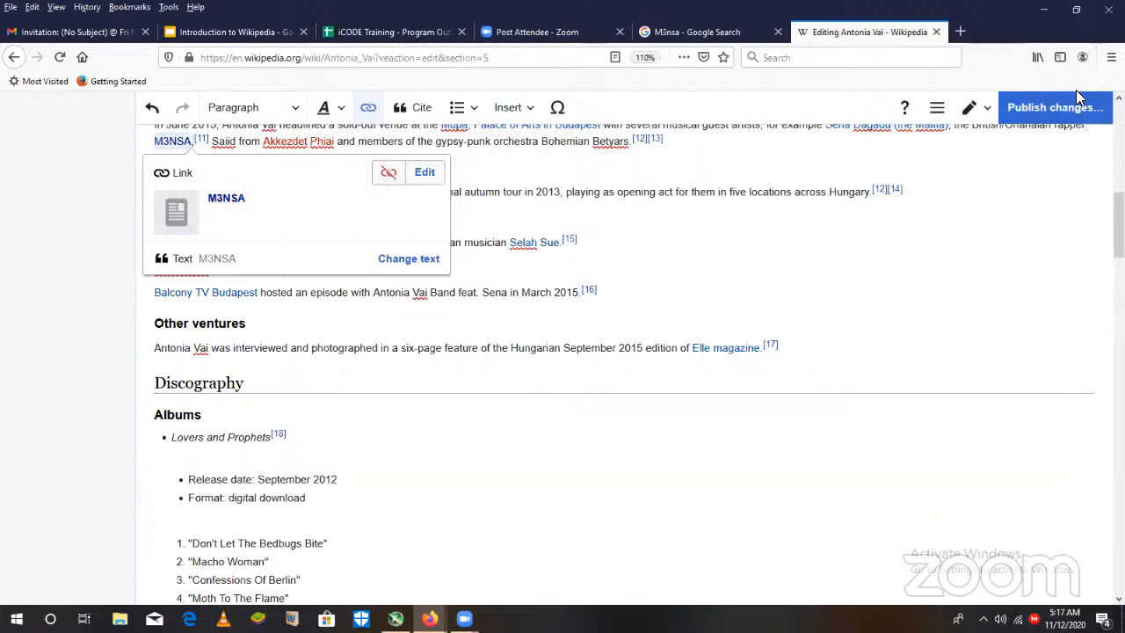
pyautogui.click(1070, 107)
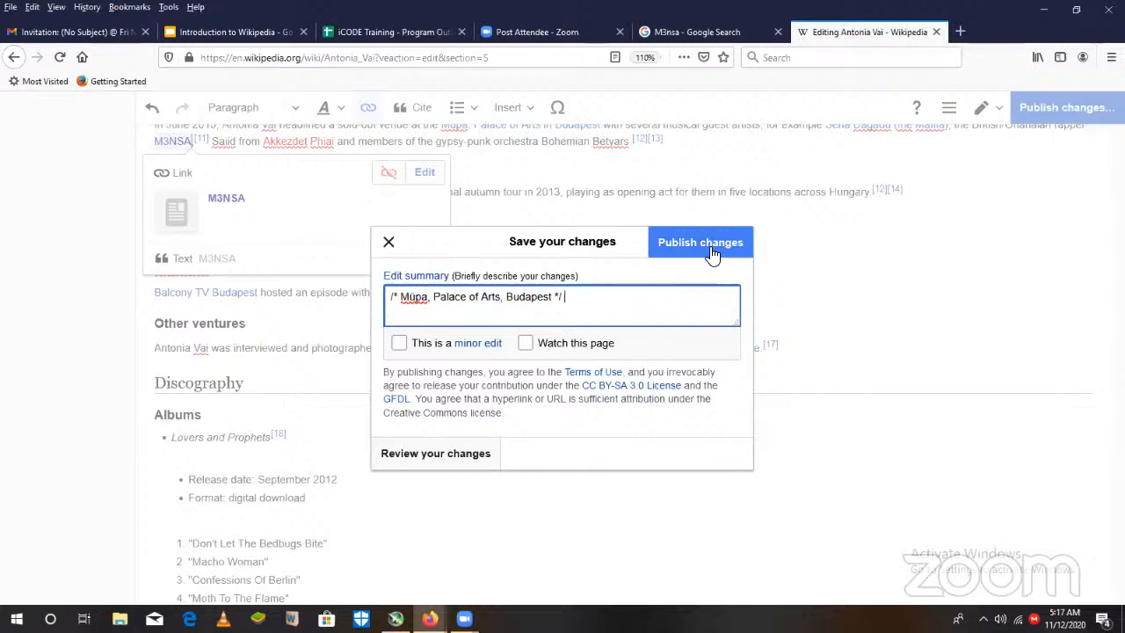
pyautogui.click(712, 254)
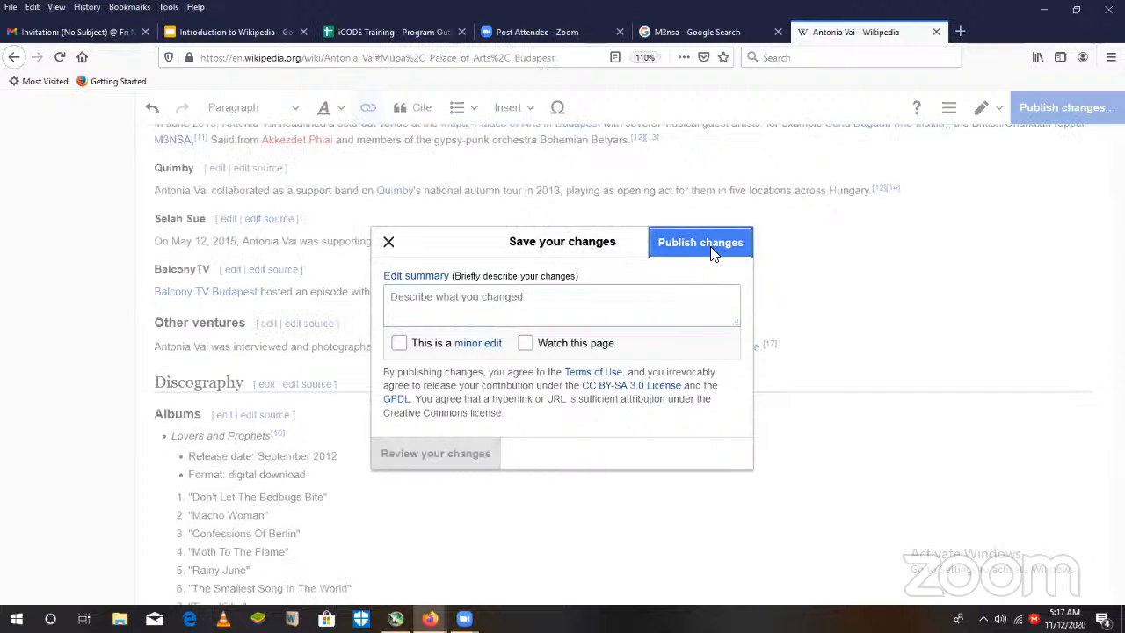
# - Go back past the Antonia Vai pages and the search results to the M3NSA article
pyautogui.click(14, 58)
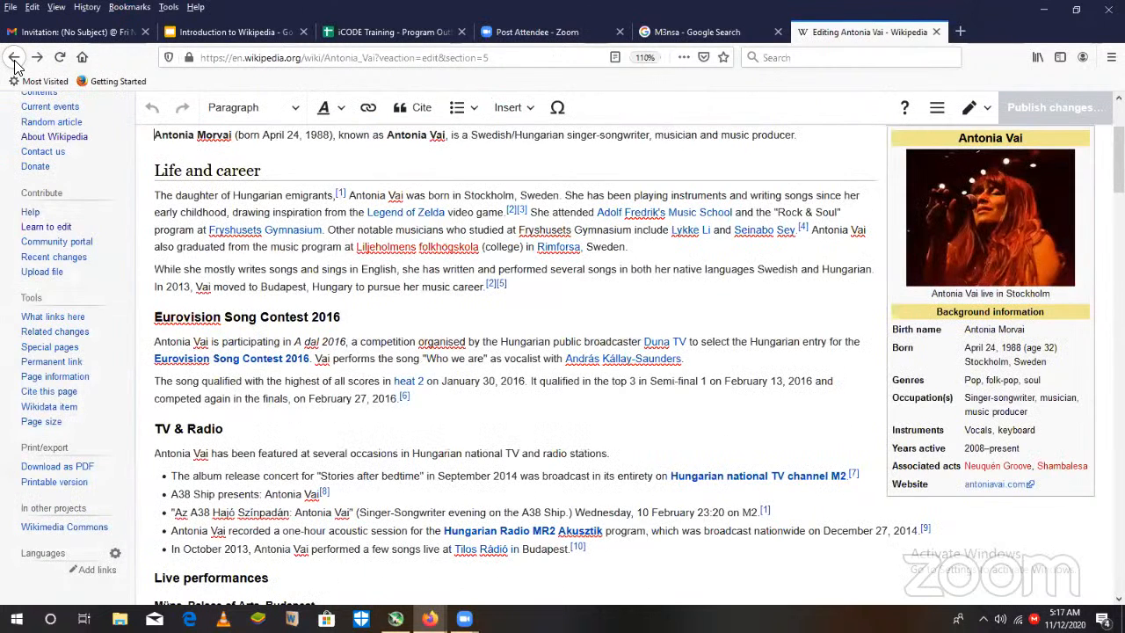
pyautogui.click(14, 59)
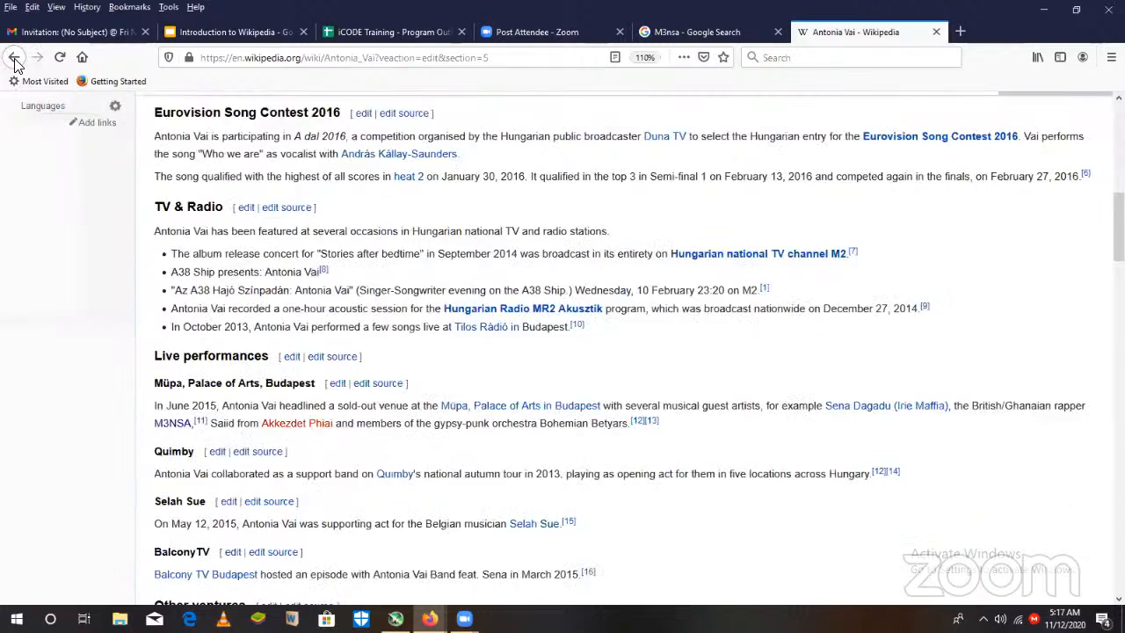
pyautogui.click(14, 60)
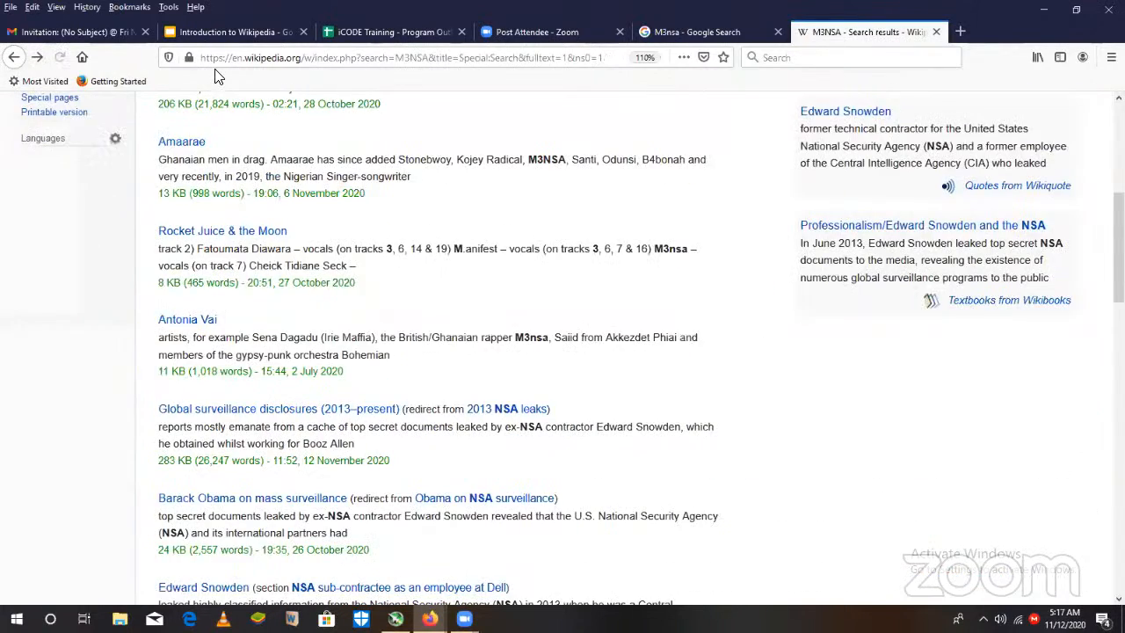
pyautogui.click(14, 57)
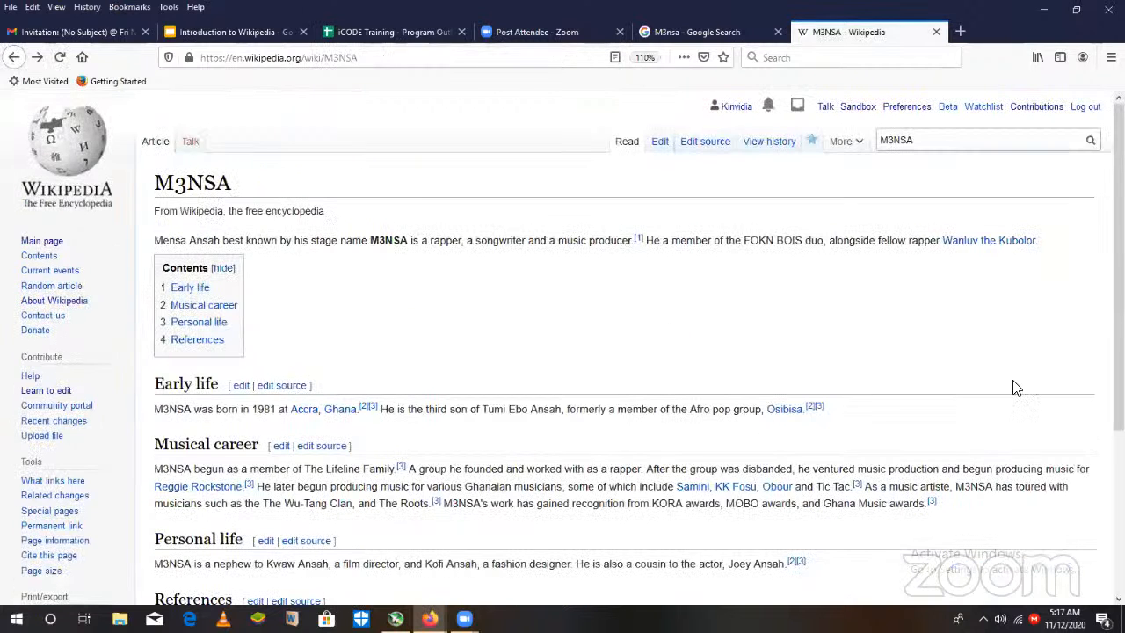
# - Add the category "Ghanaian musicians" to the M3NSA article and save it
pyautogui.scroll(-4, 571, 343)
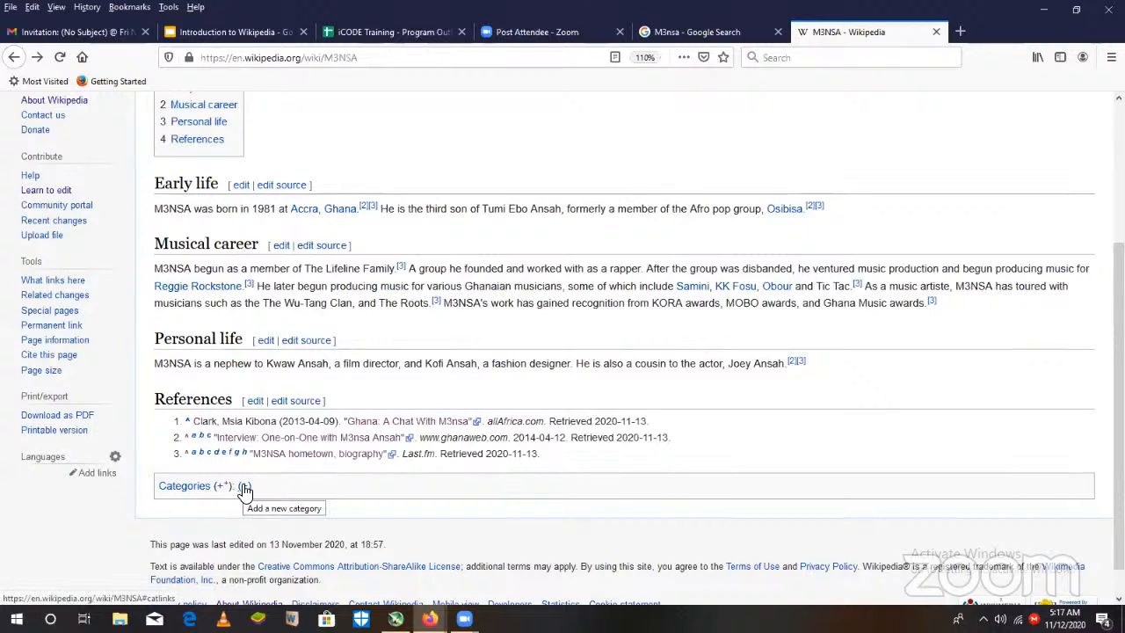
pyautogui.click(245, 488)
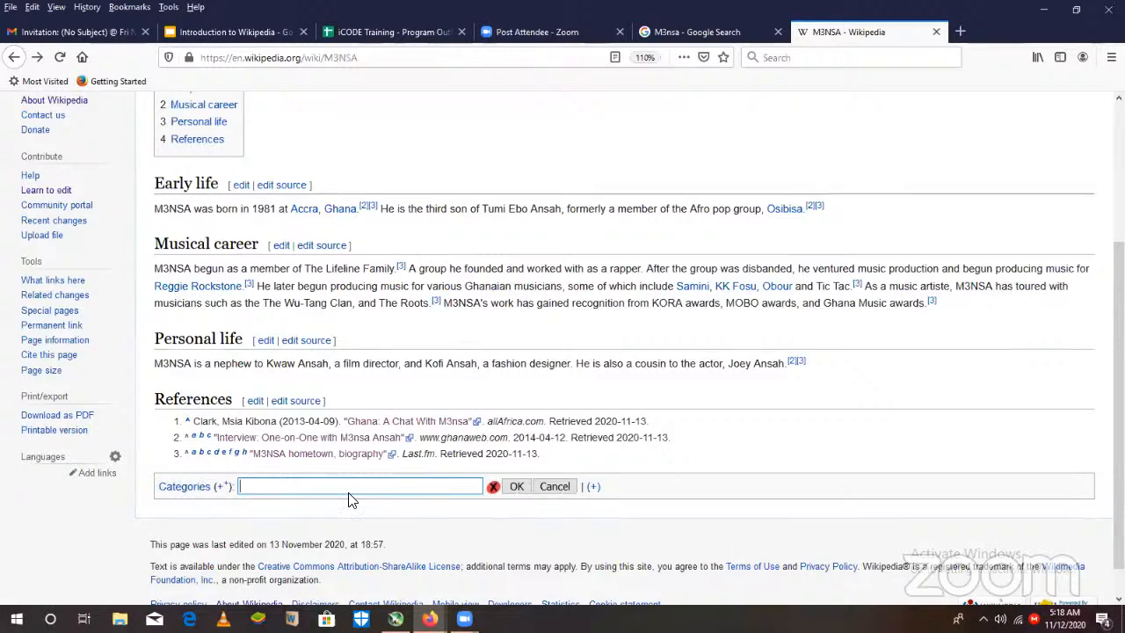
pyautogui.click(552, 487)
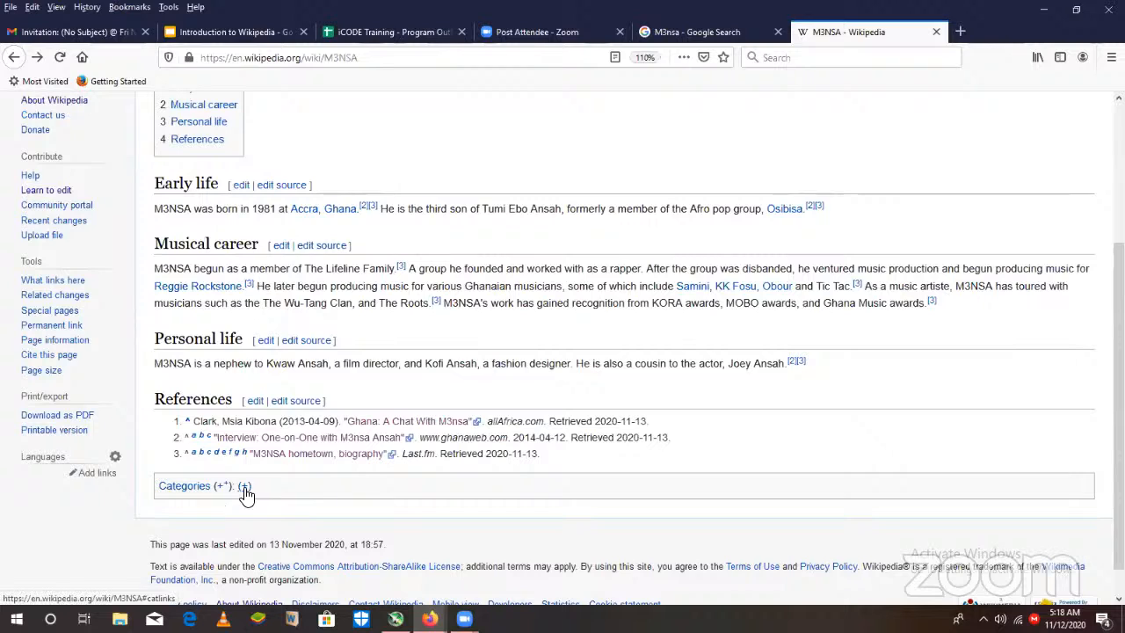
pyautogui.click(244, 488)
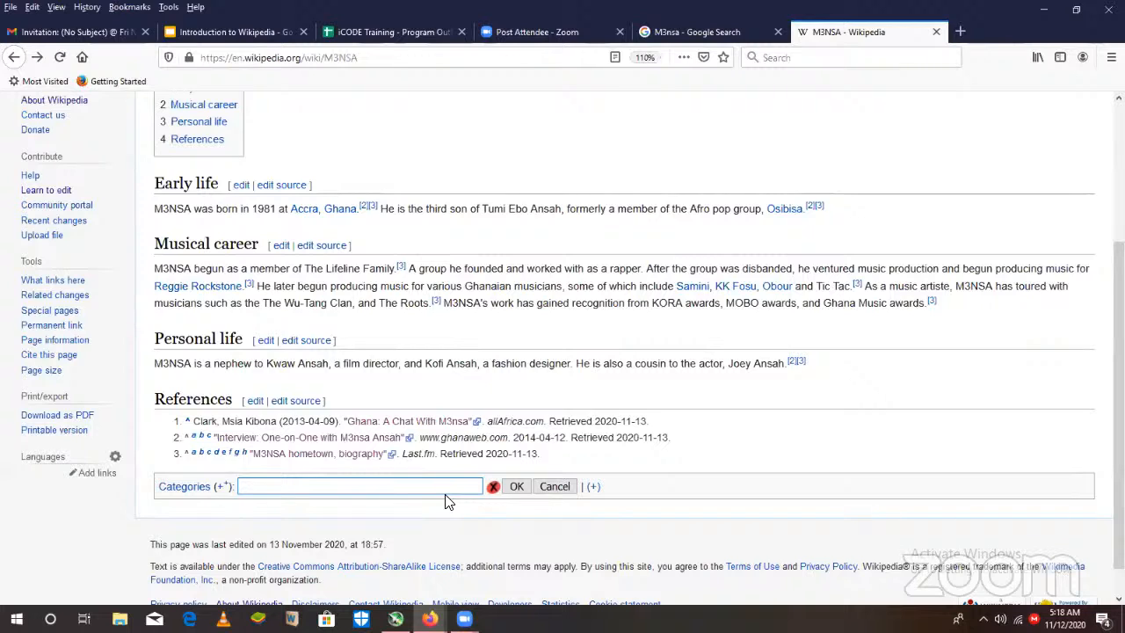
pyautogui.write('Ghana')
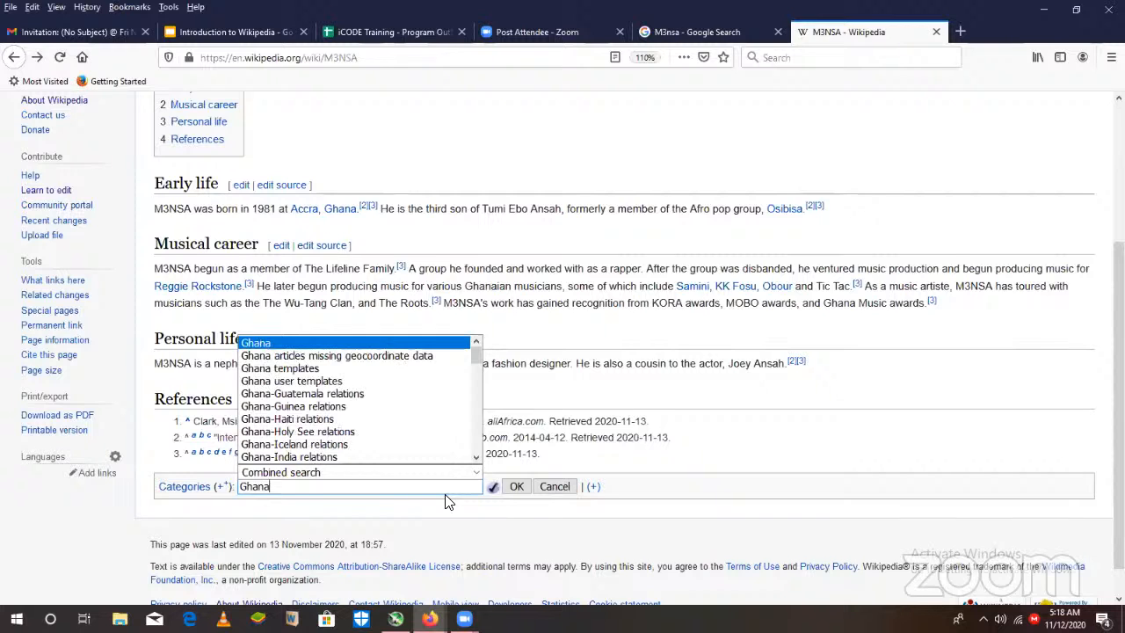
pyautogui.write('ian ')
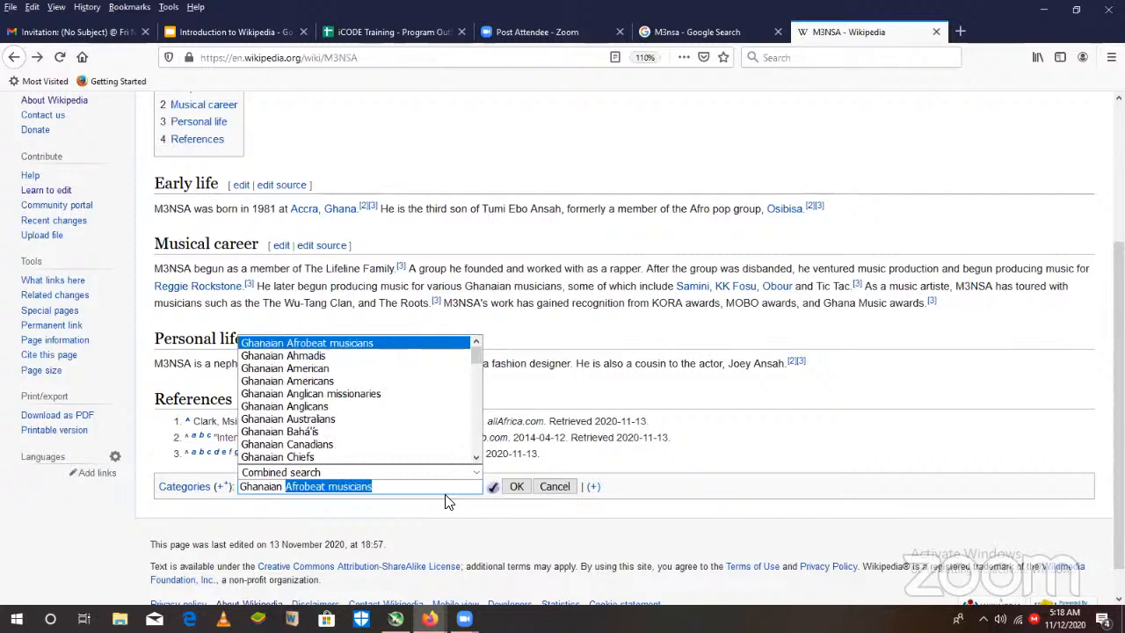
pyautogui.write('music')
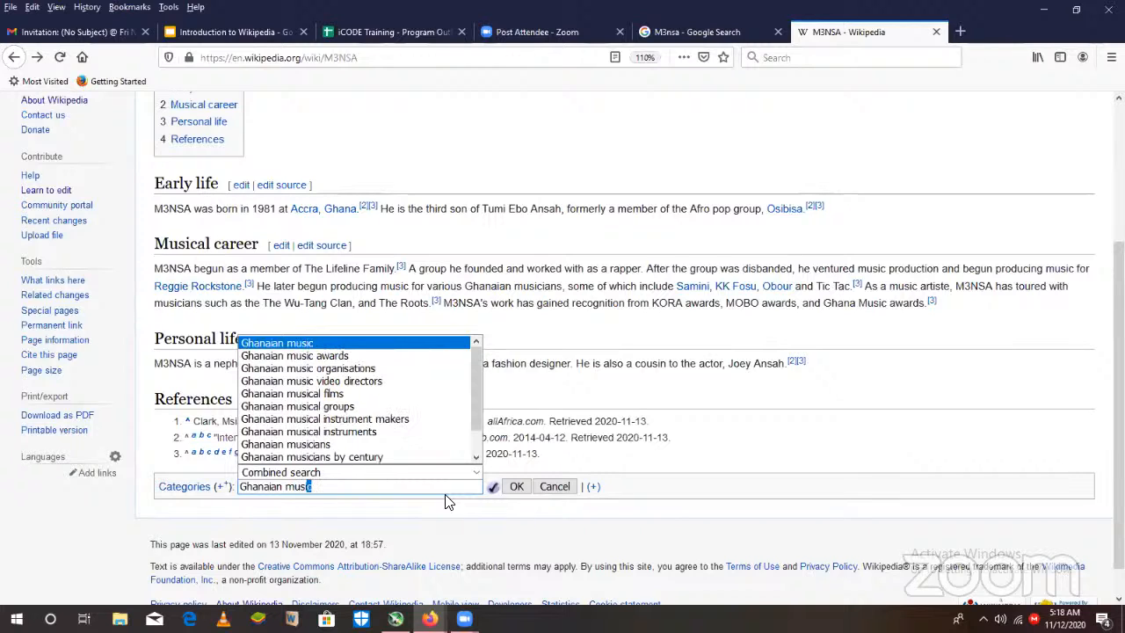
pyautogui.write('ians')
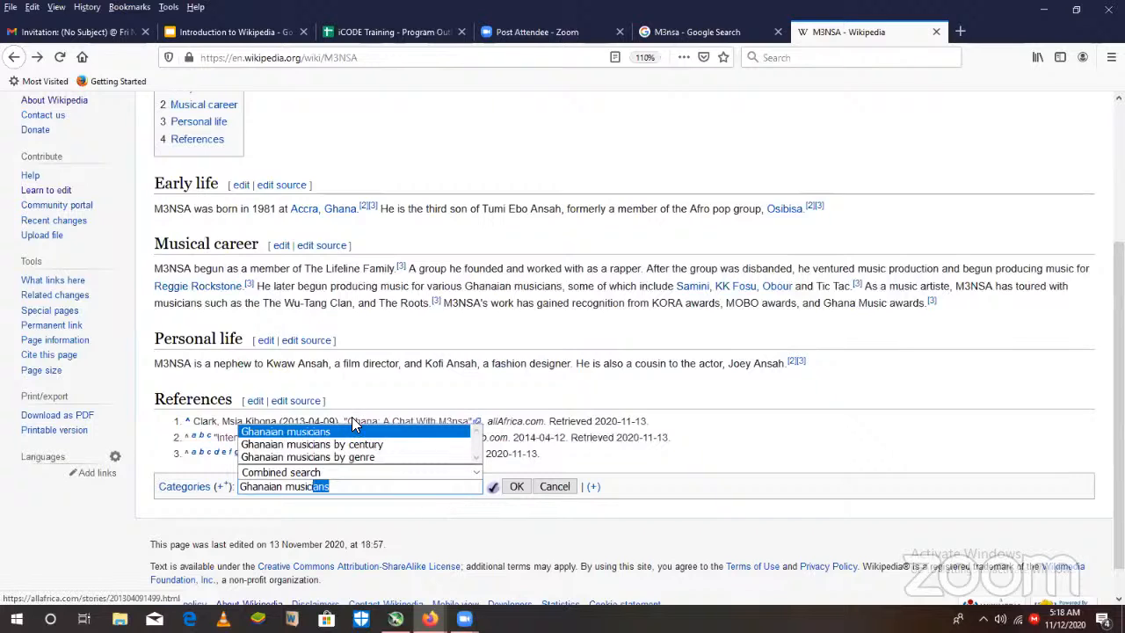
pyautogui.click(354, 431)
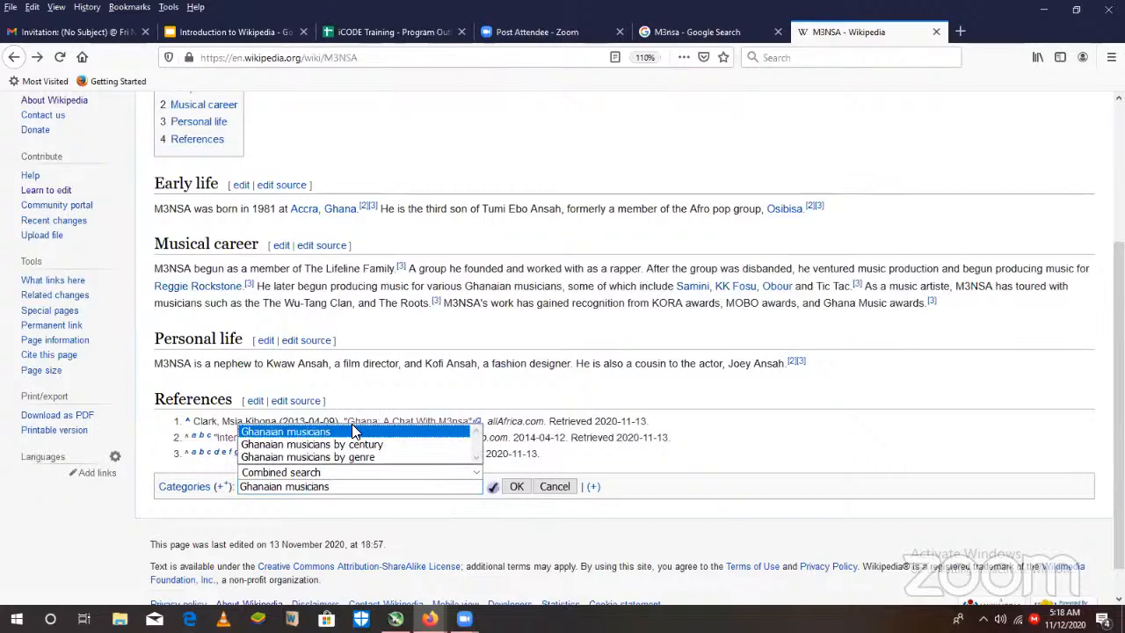
pyautogui.click(518, 485)
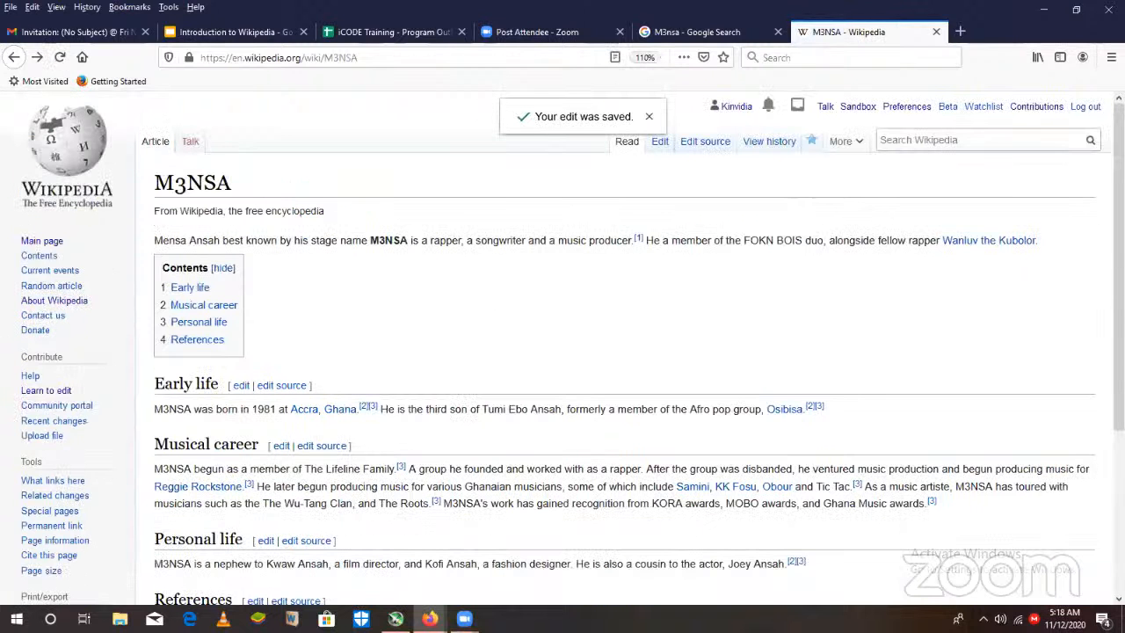
# - Add a second category, "Ghanaian rappers", to the M3NSA article and save it
pyautogui.scroll(-5, 494, 457)
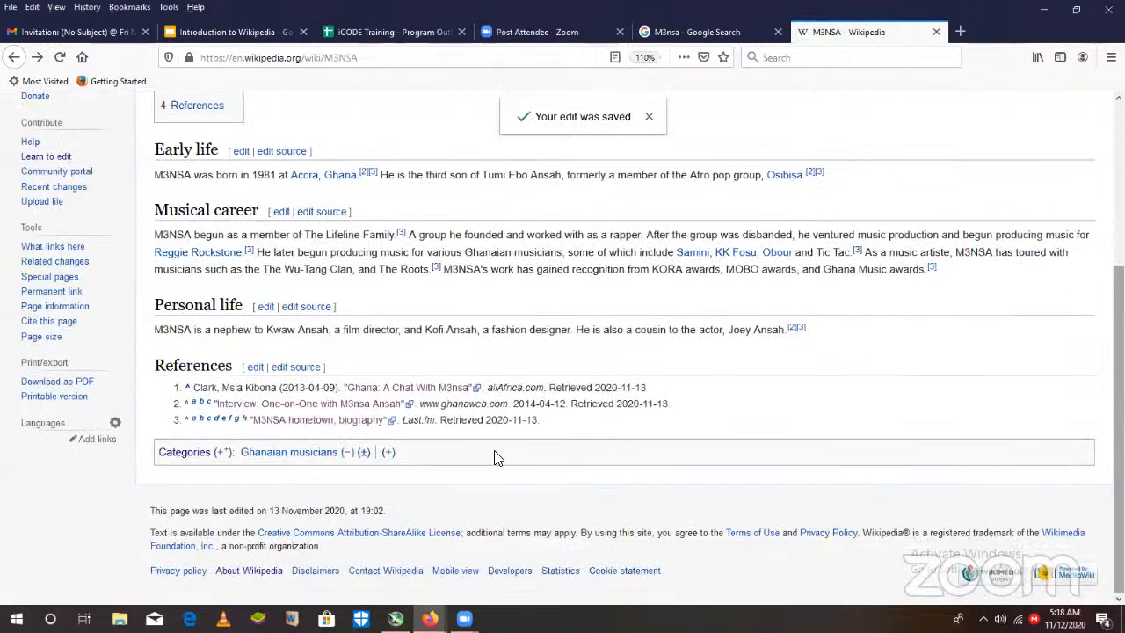
pyautogui.click(387, 452)
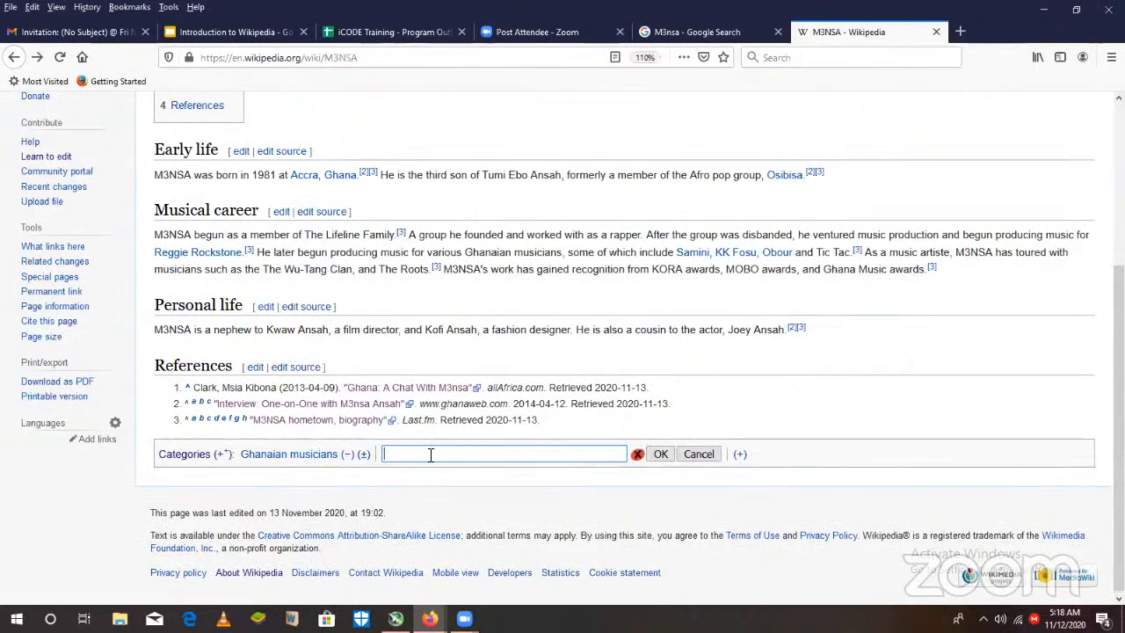
pyautogui.write('Ghanaian rappers')
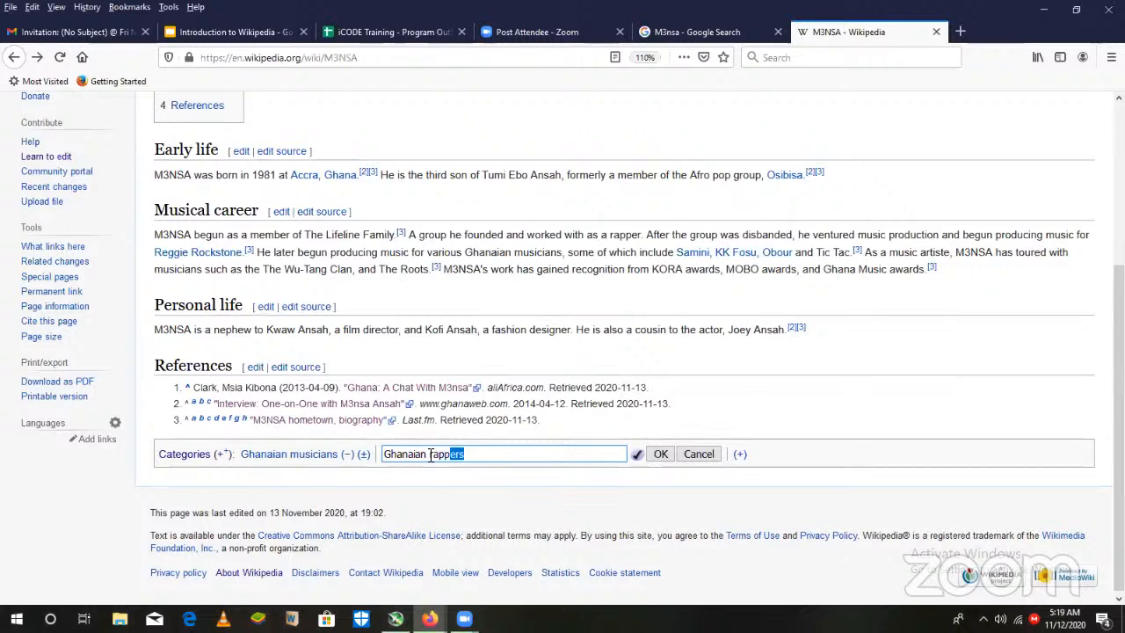
pyautogui.click(653, 459)
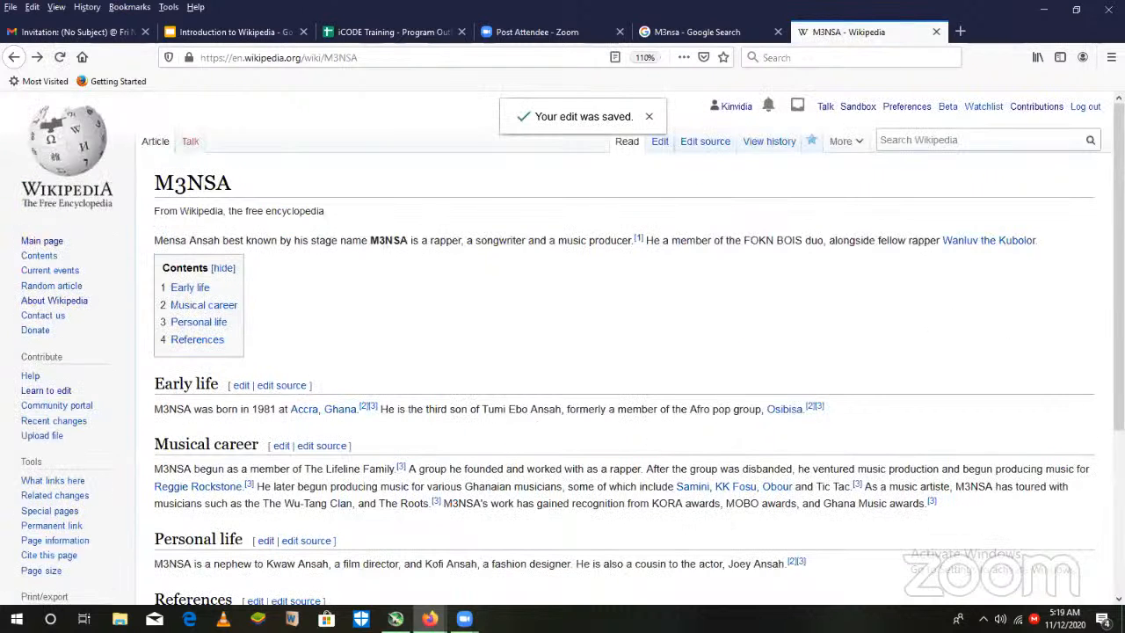
pyautogui.scroll(-5, 562, 352)
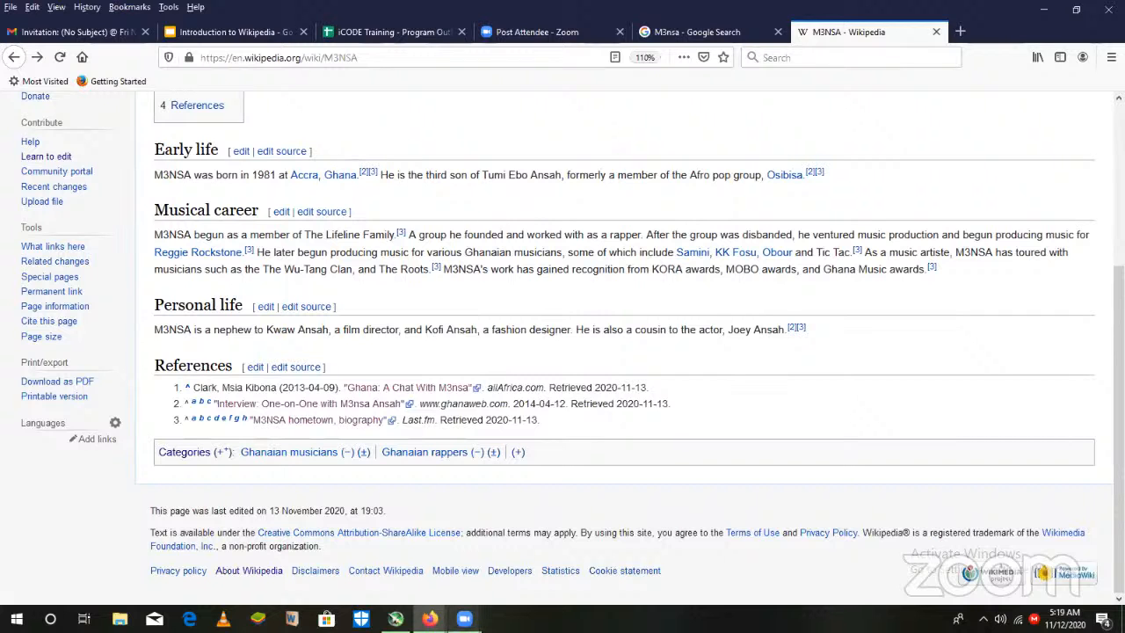
pyautogui.click(464, 619)
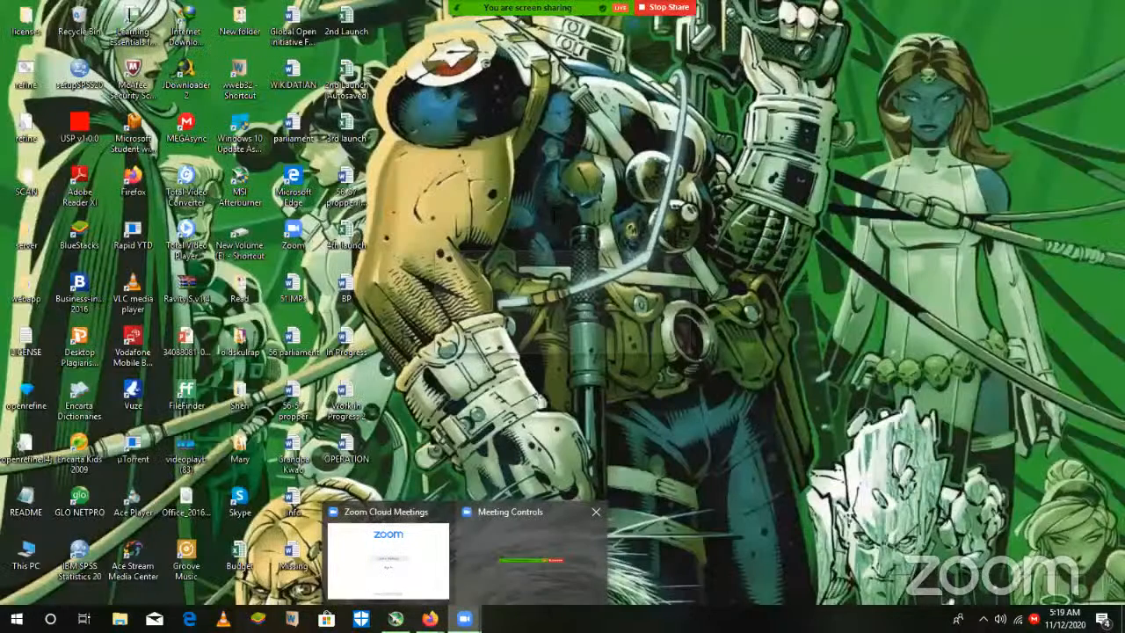
pyautogui.click(519, 547)
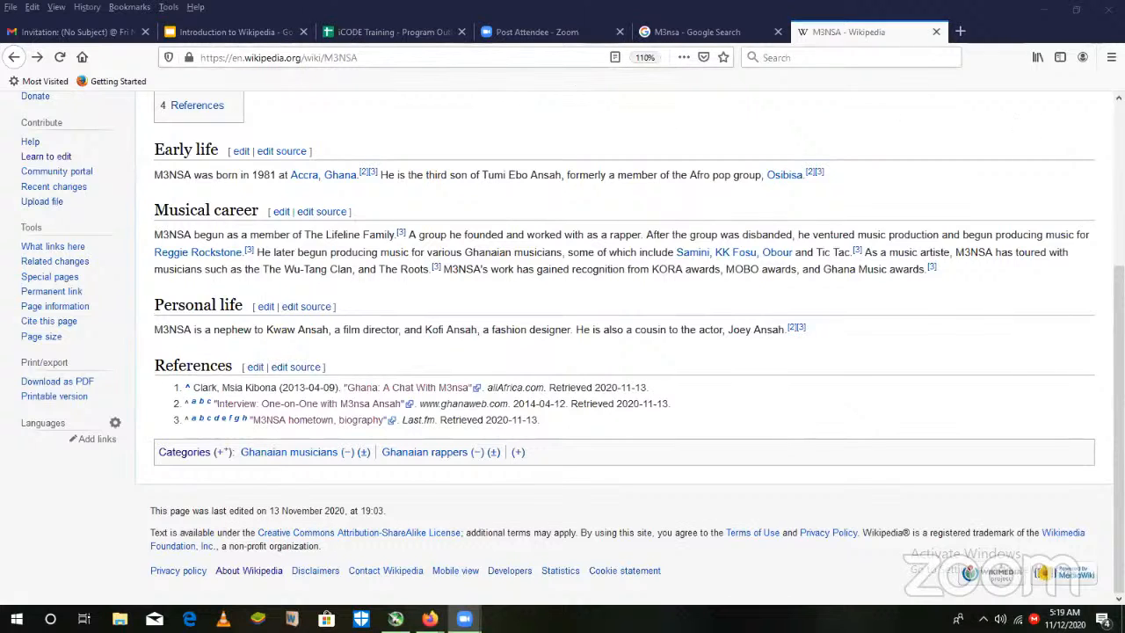
pyautogui.moveTo(1118, 377); pyautogui.dragTo(1119, 217)
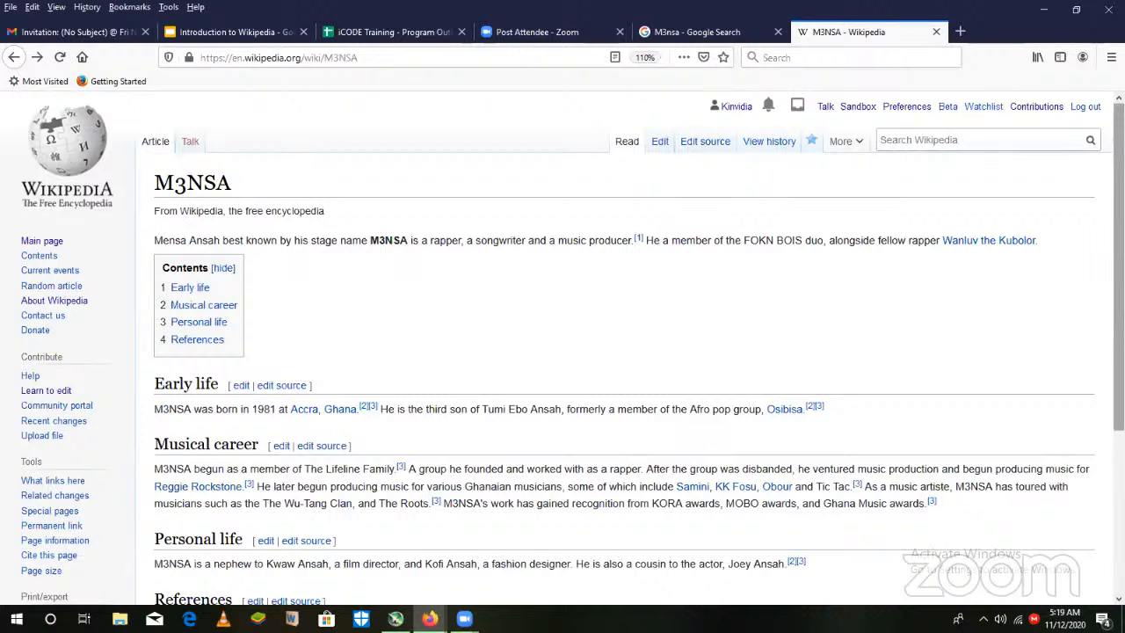
pyautogui.moveTo(1119, 264); pyautogui.dragTo(1118, 427)
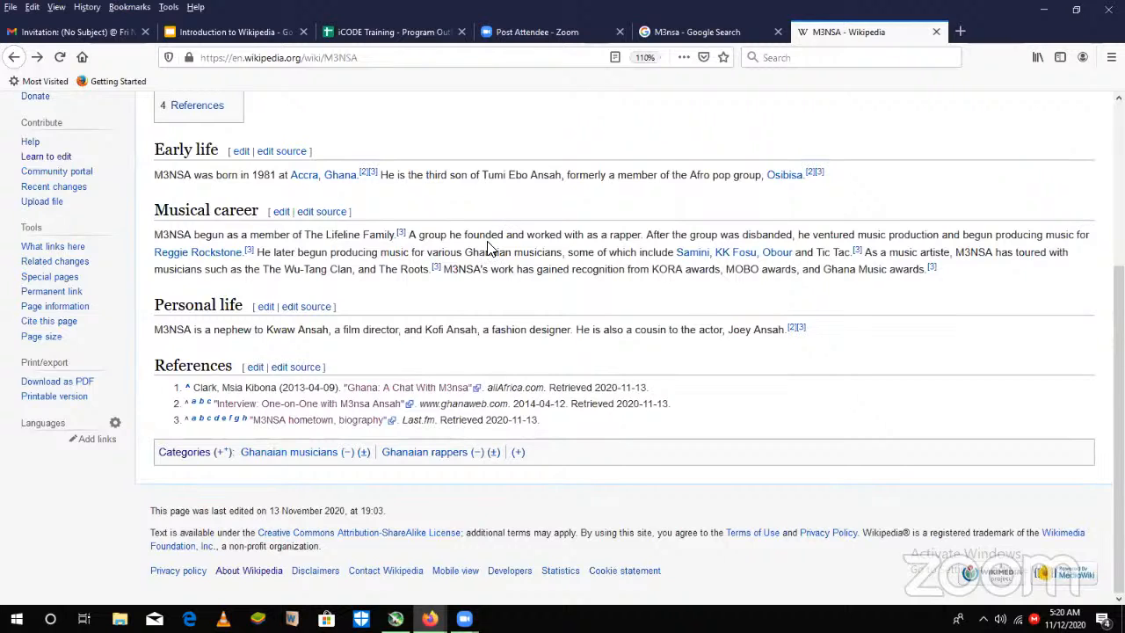
pyautogui.moveTo(464, 619)
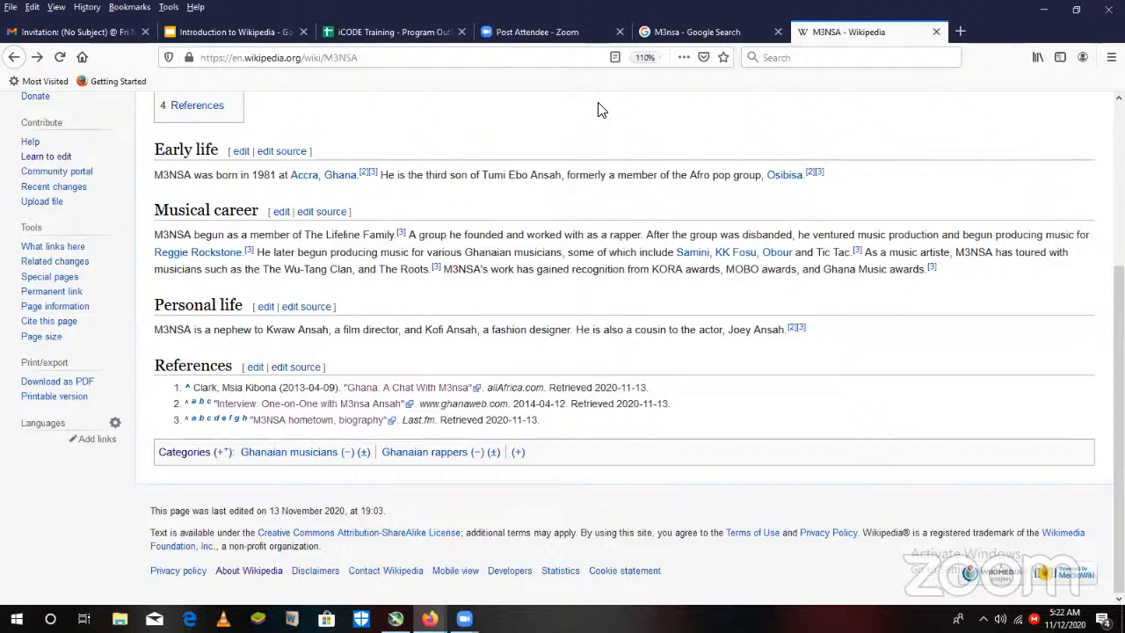
# - Edit the source of the References section, insert {{Reflist}} under its heading, and publish the change with the prefilled section summary
pyautogui.click(299, 369)
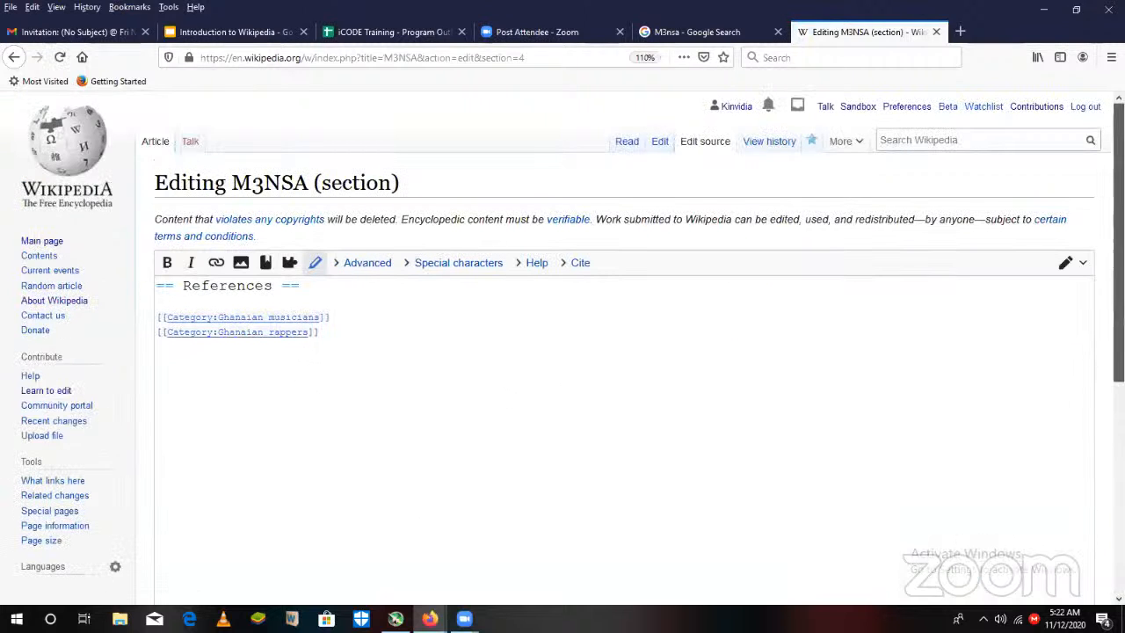
pyautogui.moveTo(1118, 237); pyautogui.dragTo(1117, 307)
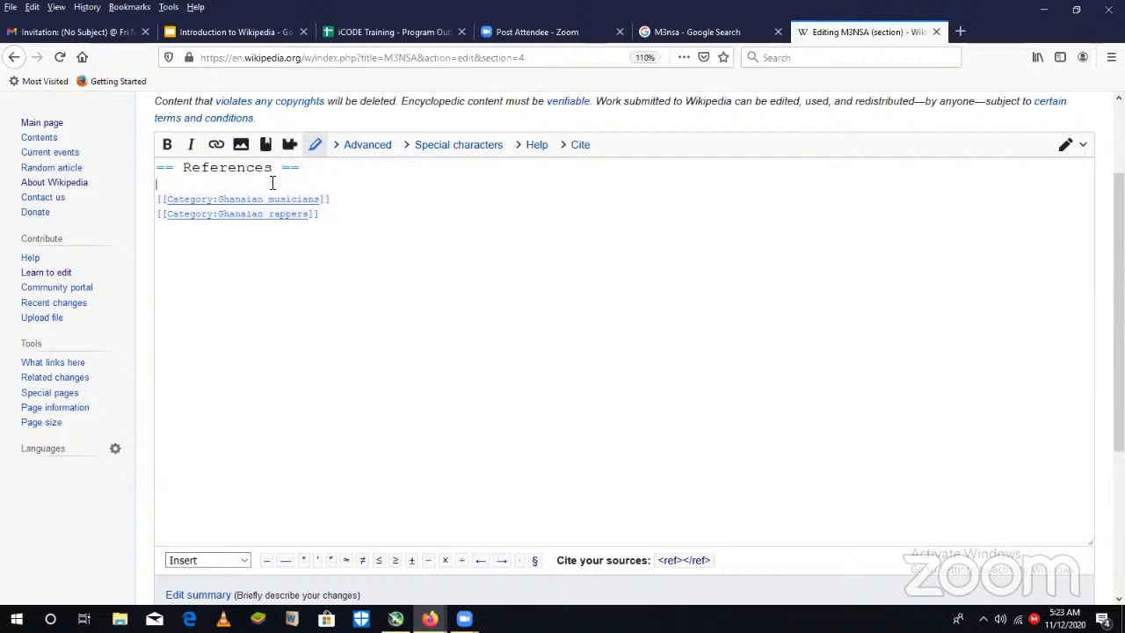
pyautogui.write('{{Re')
pyautogui.press('BackSpace')
pyautogui.press('BackSpace')
pyautogui.press('BackSpace')
pyautogui.press('BackSpace')
pyautogui.write('{{Reflist}}')
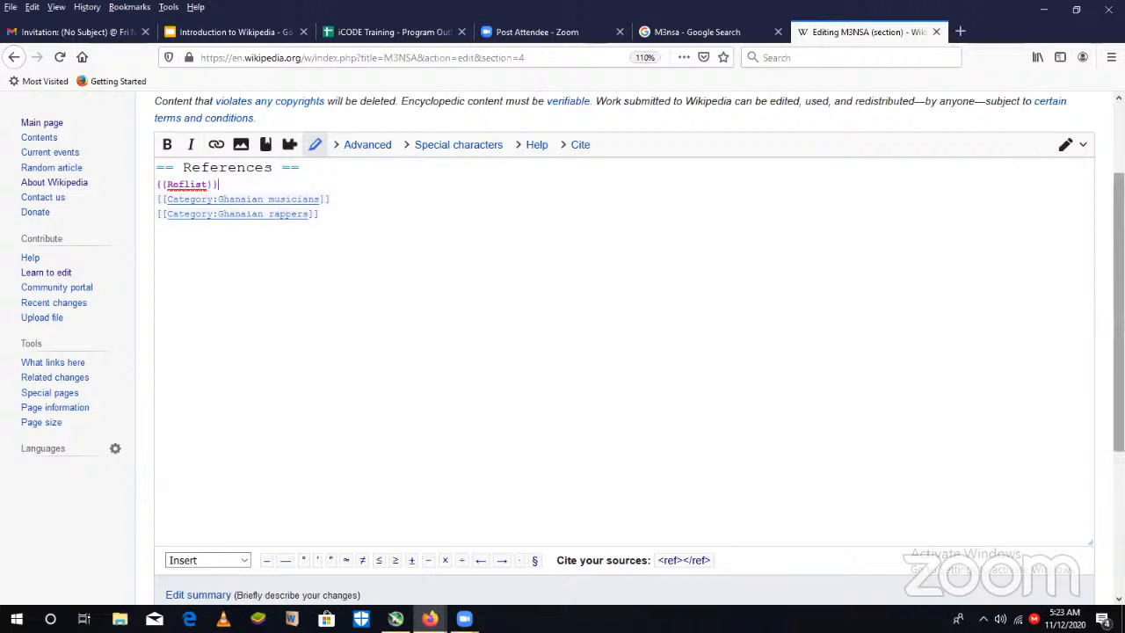
pyautogui.scroll(-3, 1115, 351)
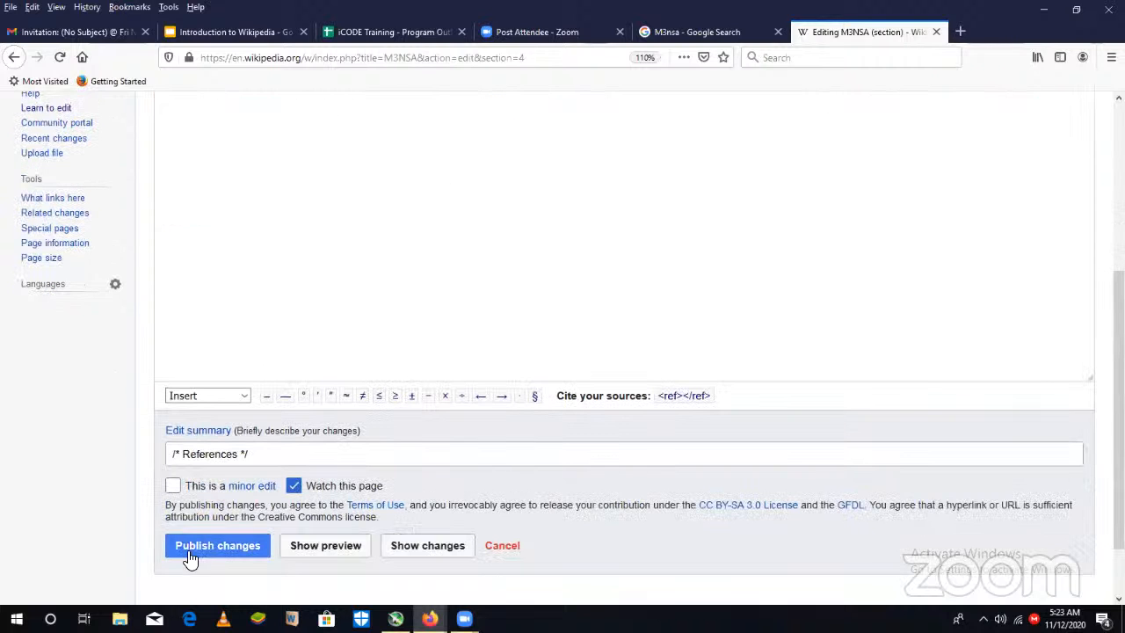
pyautogui.click(242, 551)
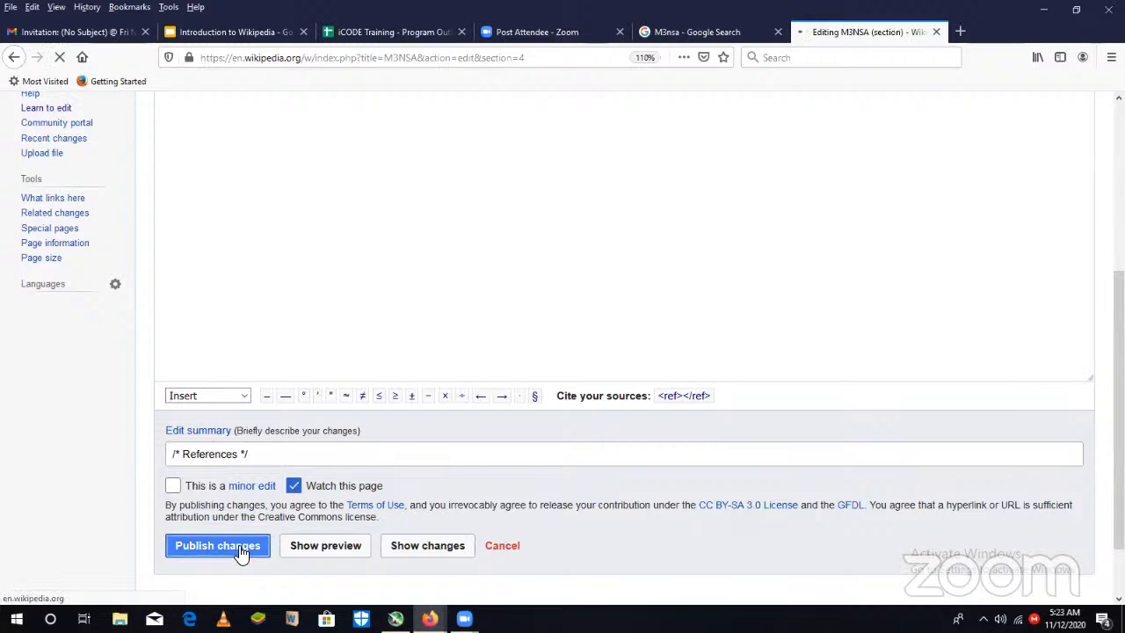
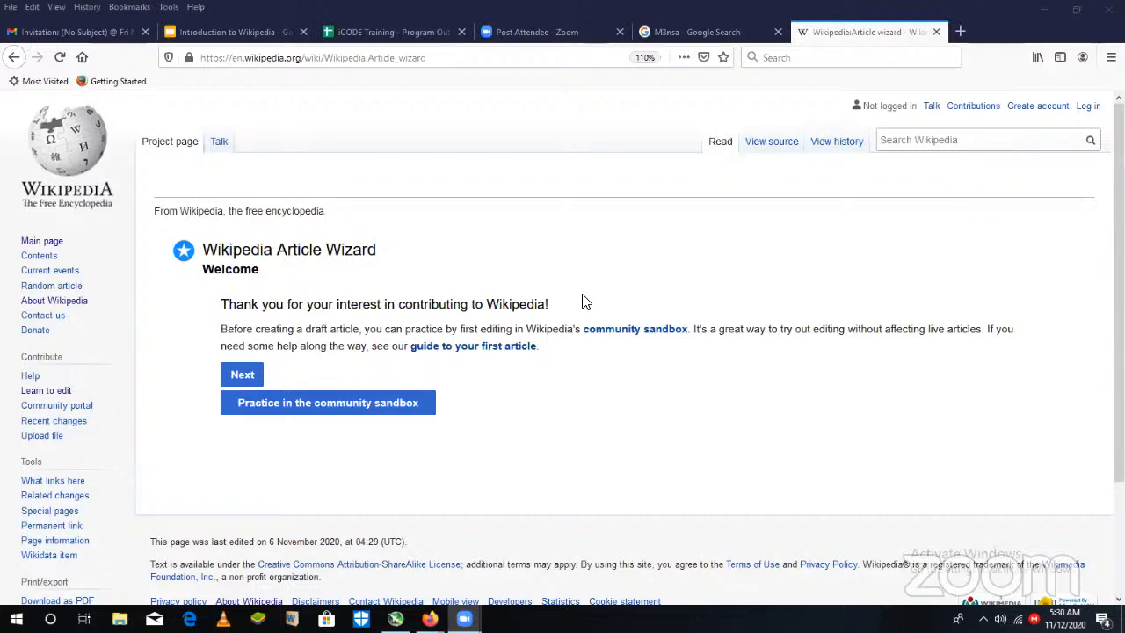
# - Advance through the Article Wizard's welcome, referencing and common mistakes pages, declaring no connection to the subject
pyautogui.click(253, 376)
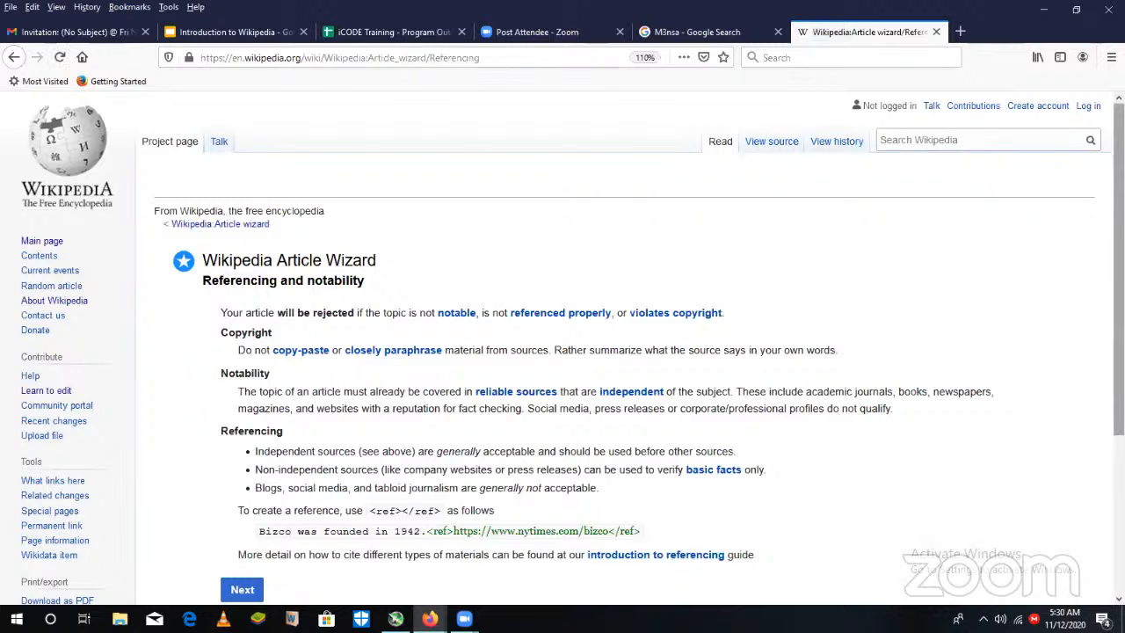
pyautogui.scroll(-3, 562, 351)
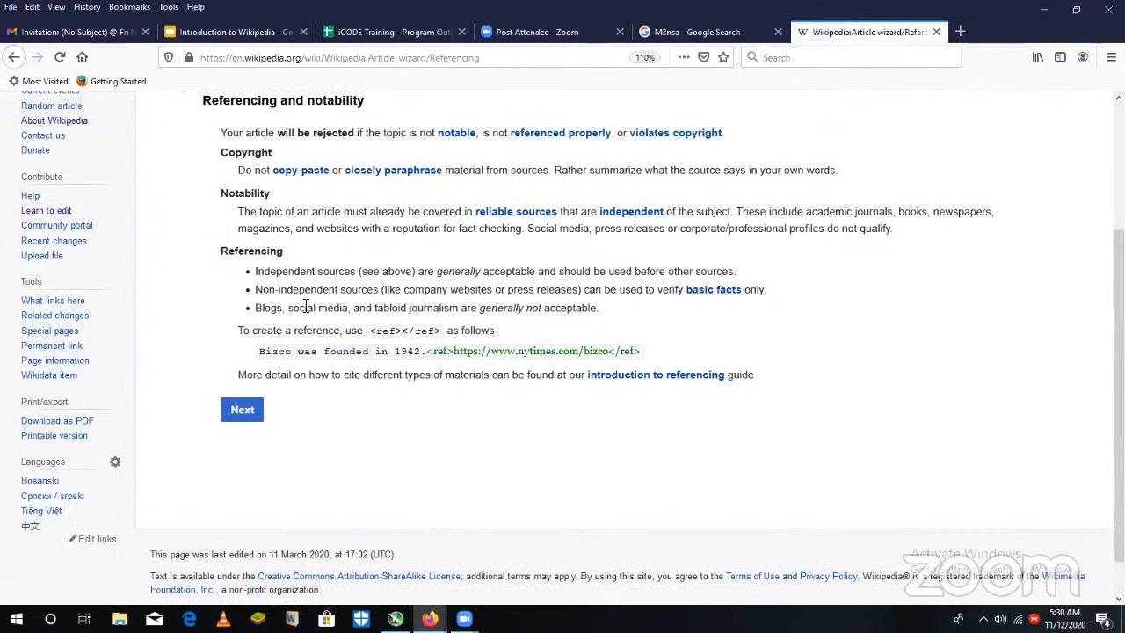
pyautogui.click(247, 414)
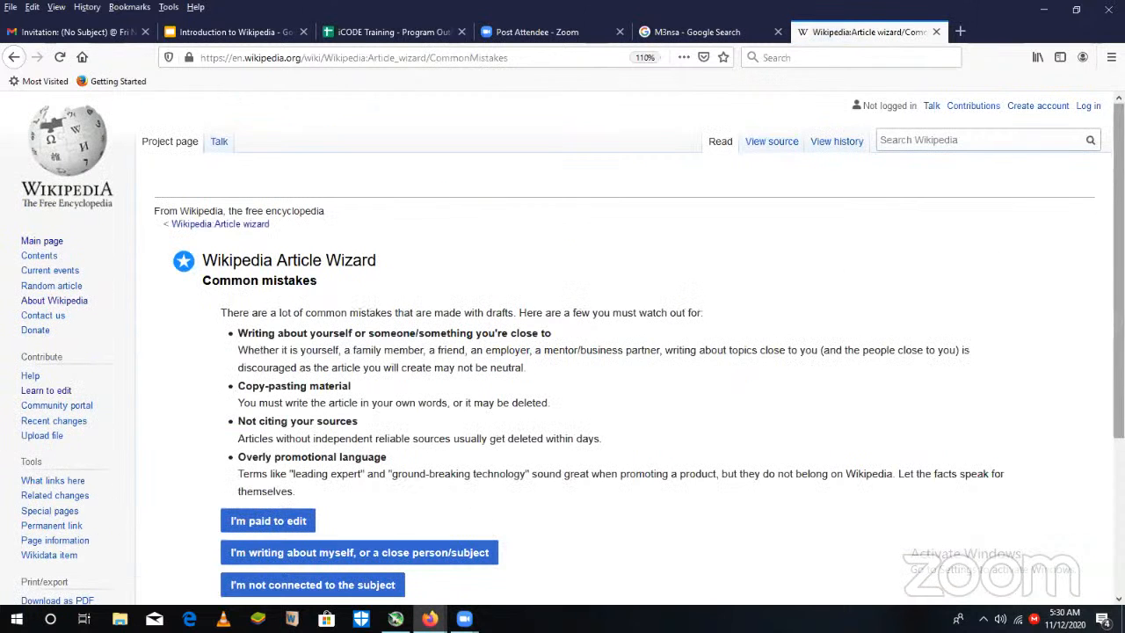
pyautogui.scroll(-2, 1118, 238)
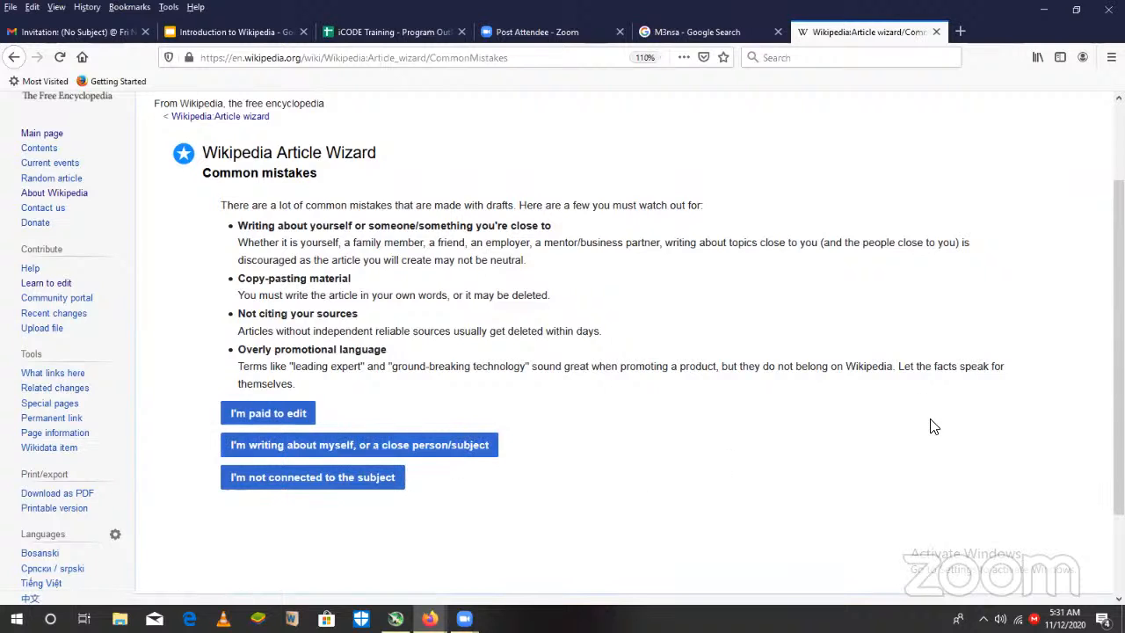
pyautogui.click(328, 478)
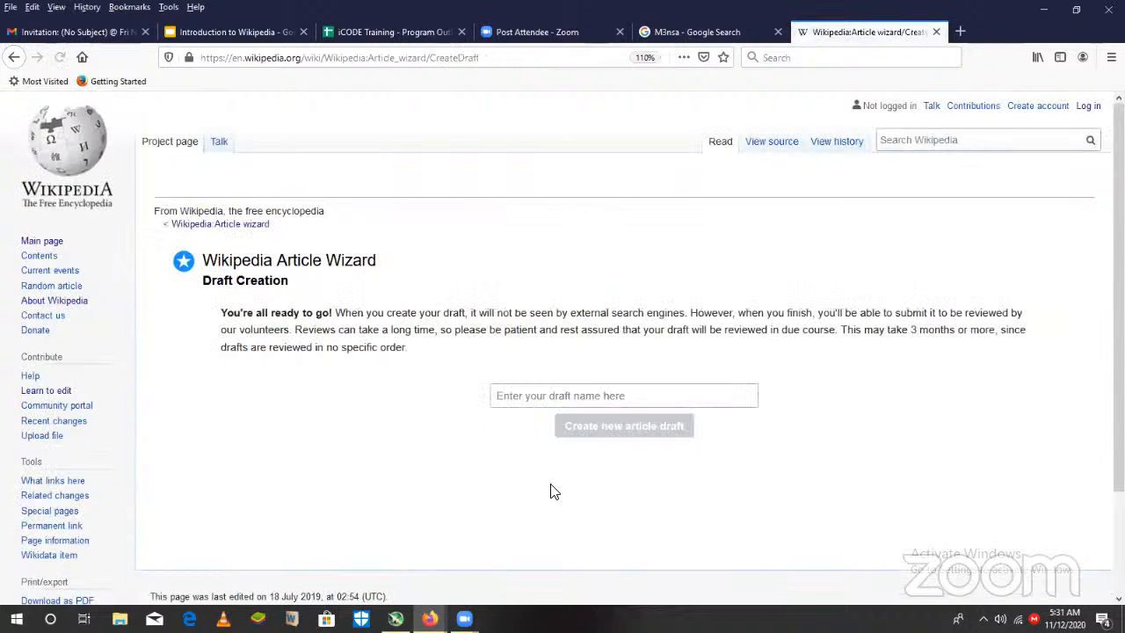
# - Name the draft FOKN BOIS and create the new article draft
pyautogui.click(609, 397)
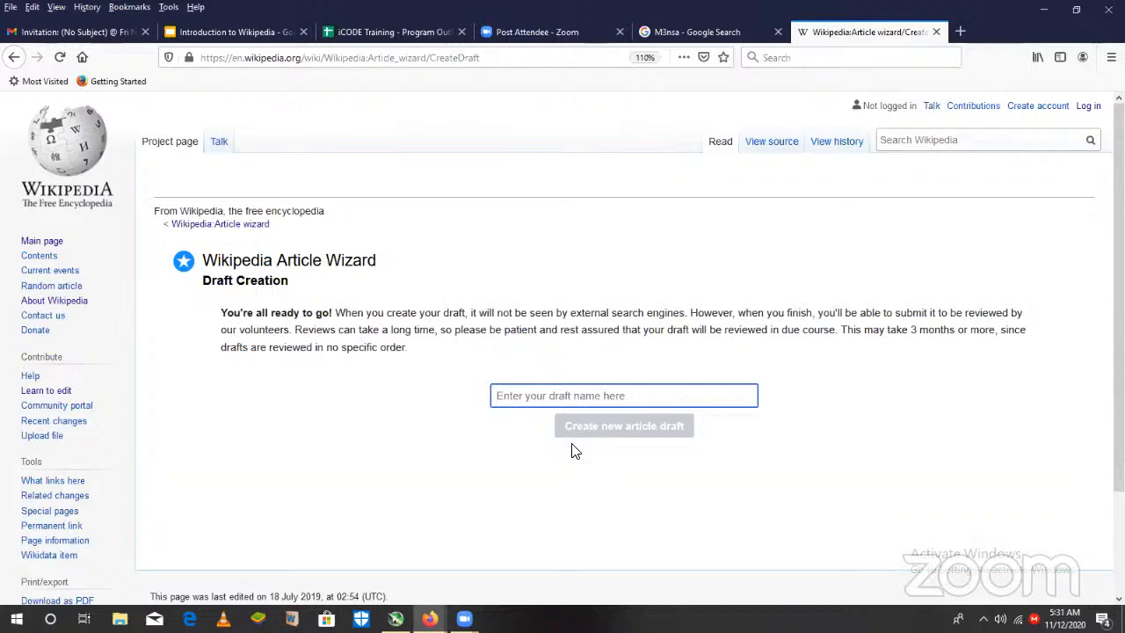
pyautogui.write('F')
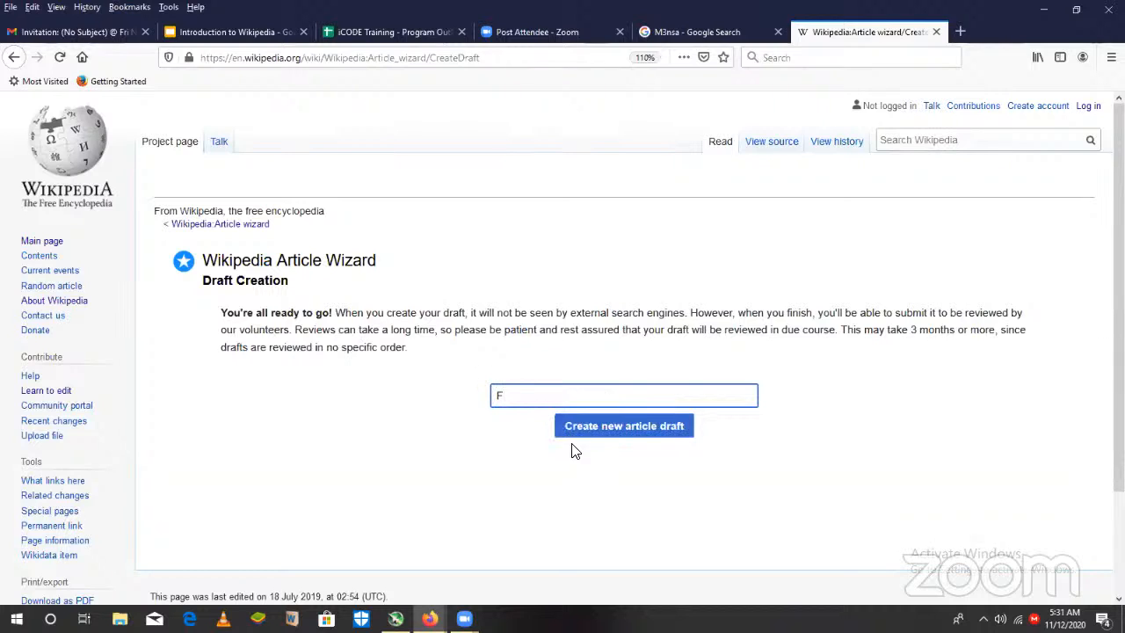
pyautogui.write('OKN BOIS')
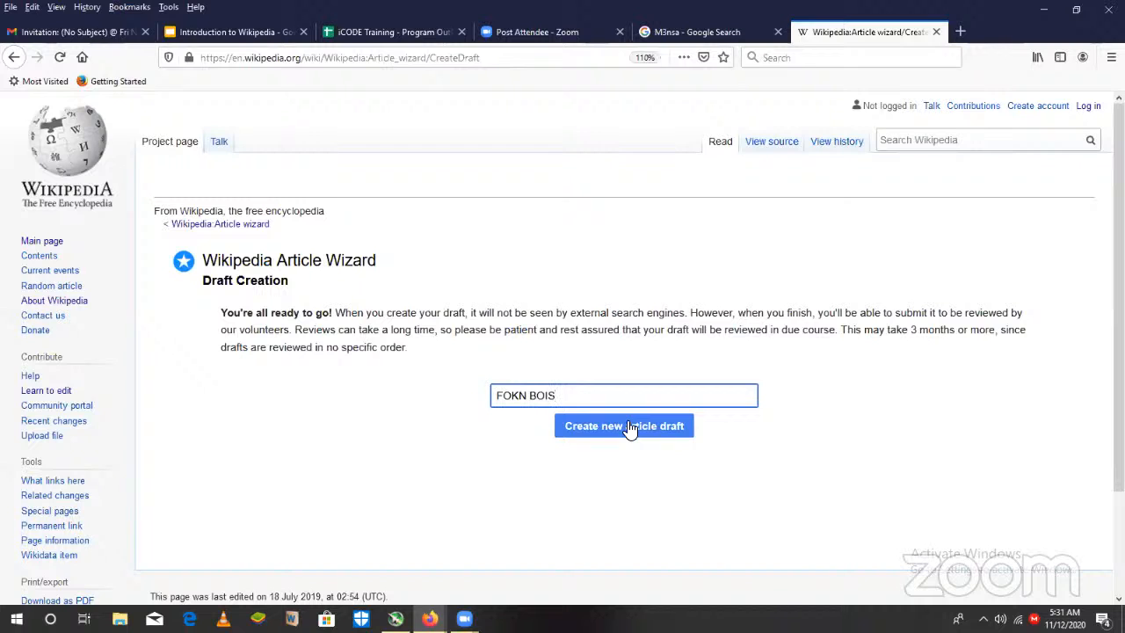
pyautogui.click(623, 426)
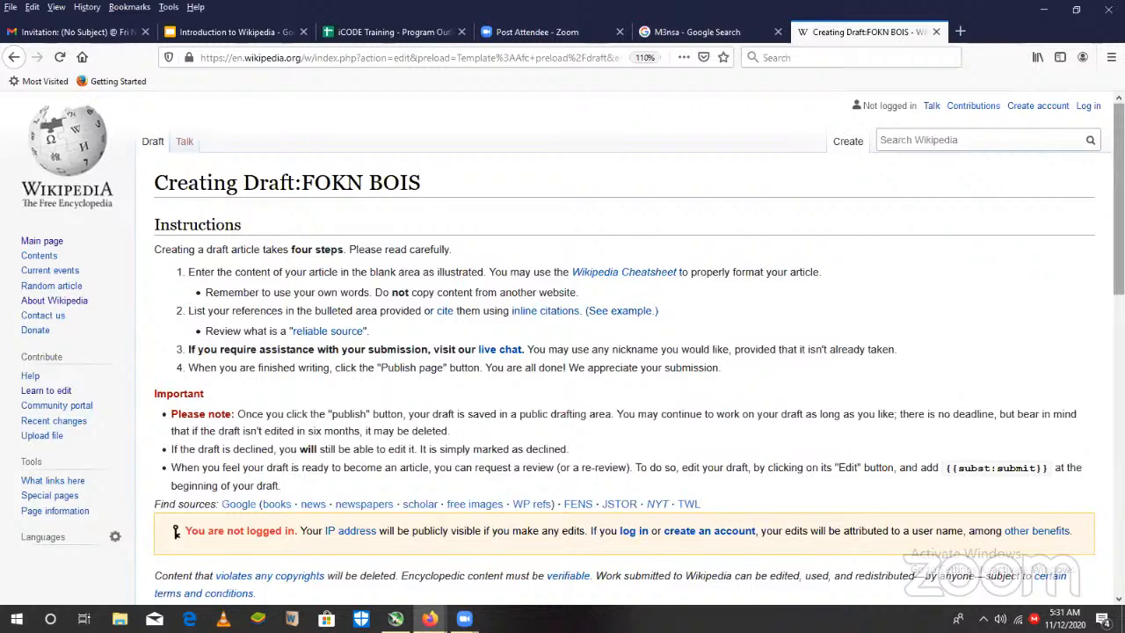
# - Examine the draft page's instructions and the prefilled wikitext with its References section
pyautogui.scroll(-5, 615, 351)
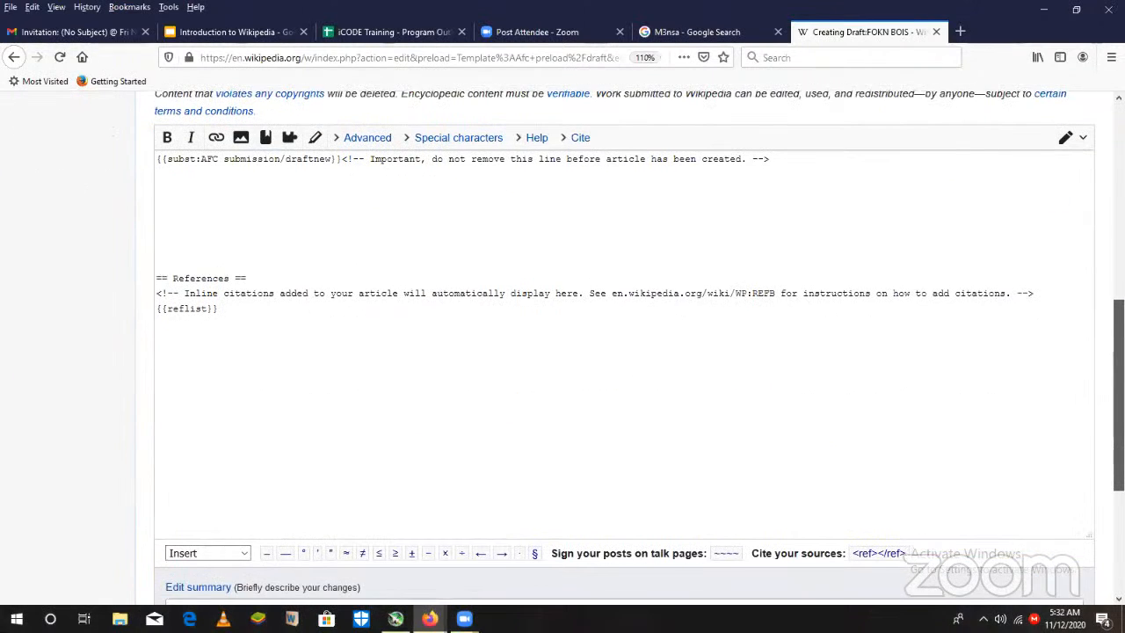
pyautogui.scroll(1, 615, 352)
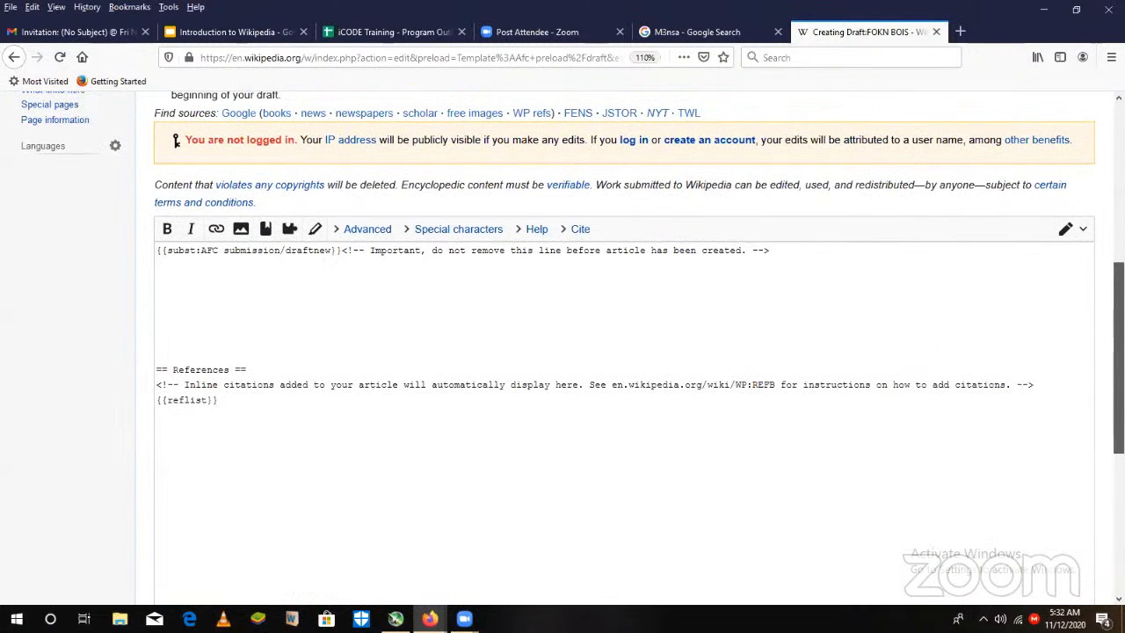
pyautogui.scroll(5, 615, 351)
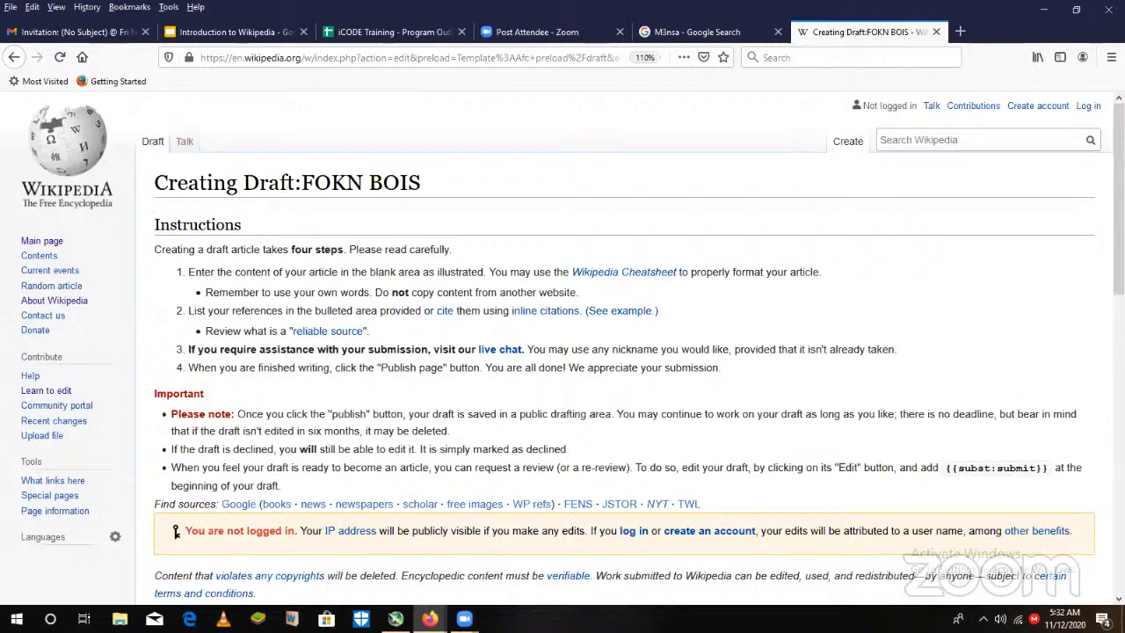
pyautogui.scroll(-3, 615, 352)
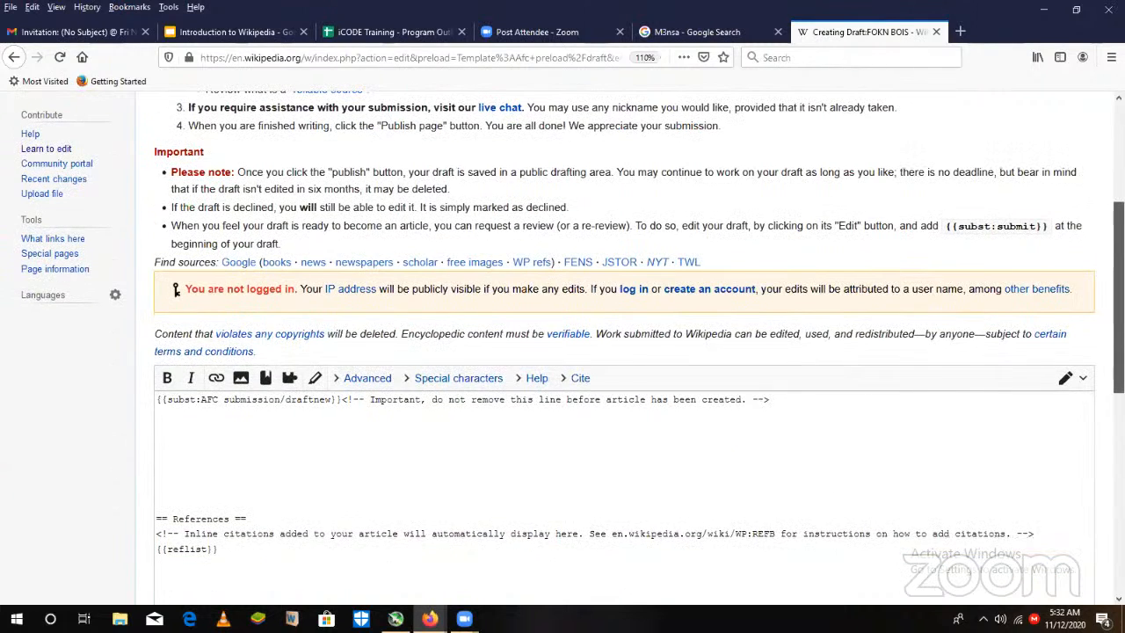
pyautogui.scroll(-2, 615, 352)
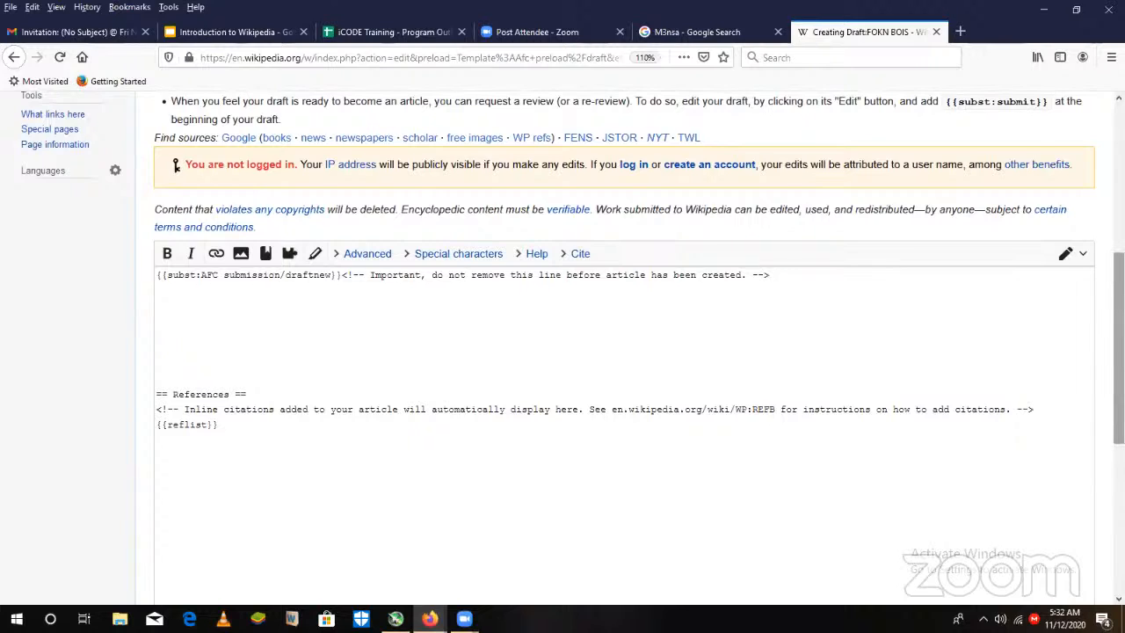
pyautogui.scroll(4, 615, 351)
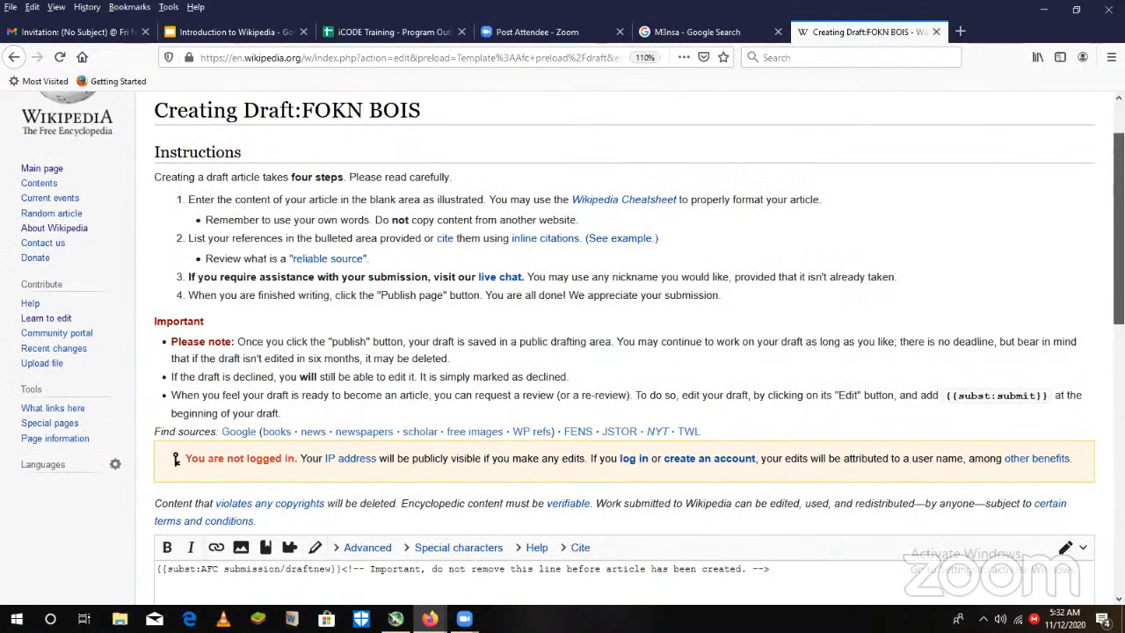
pyautogui.scroll(1, 615, 351)
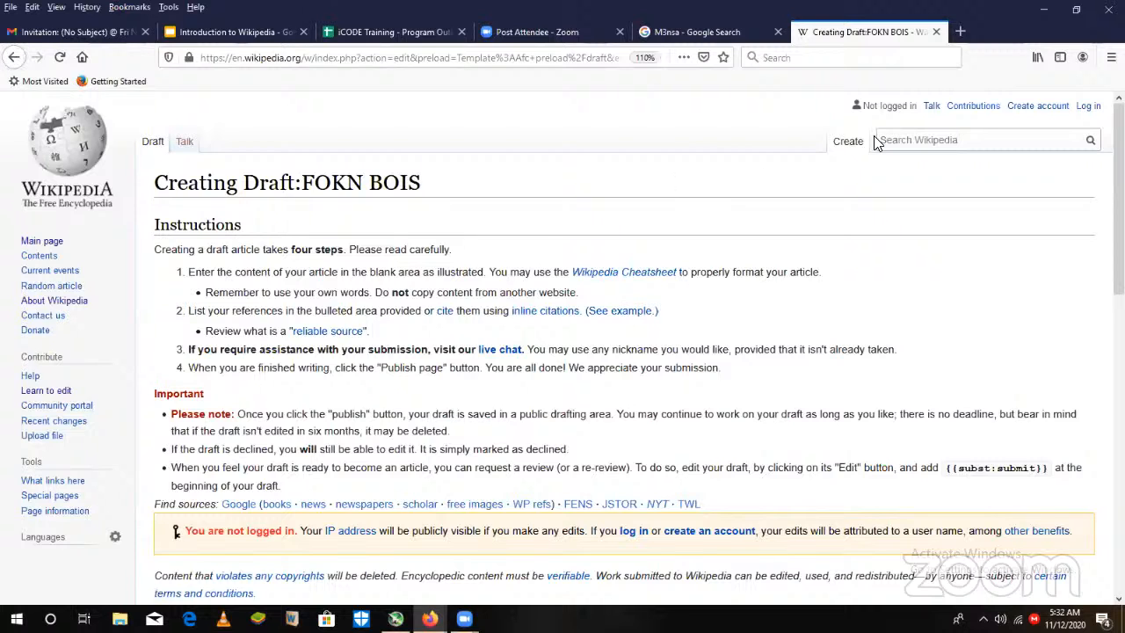
pyautogui.click(13, 57)
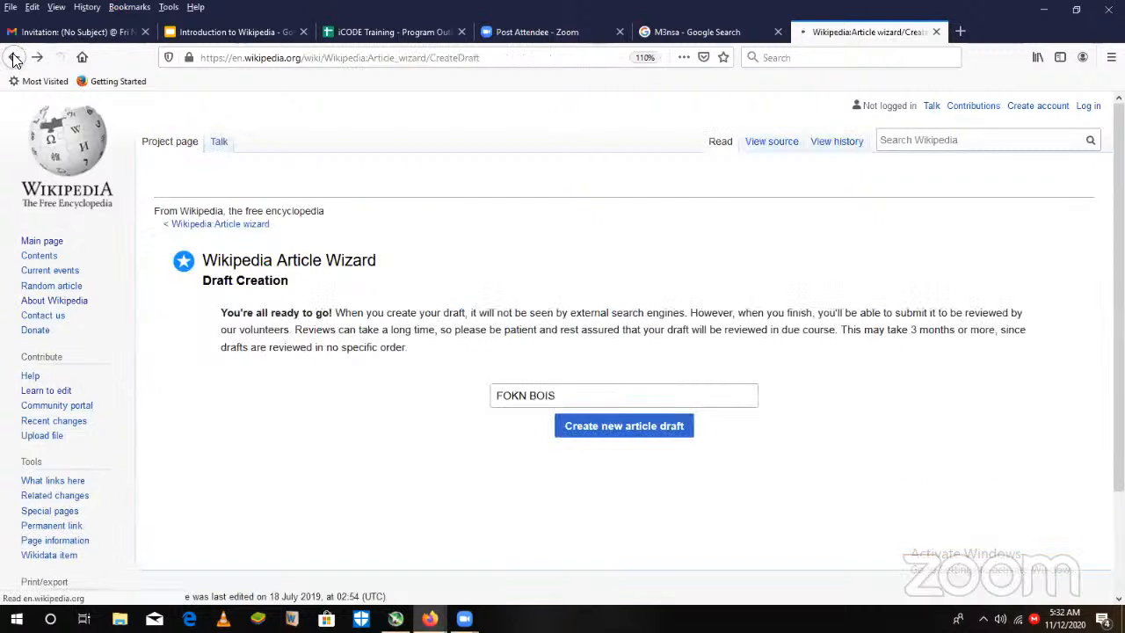
pyautogui.click(13, 57)
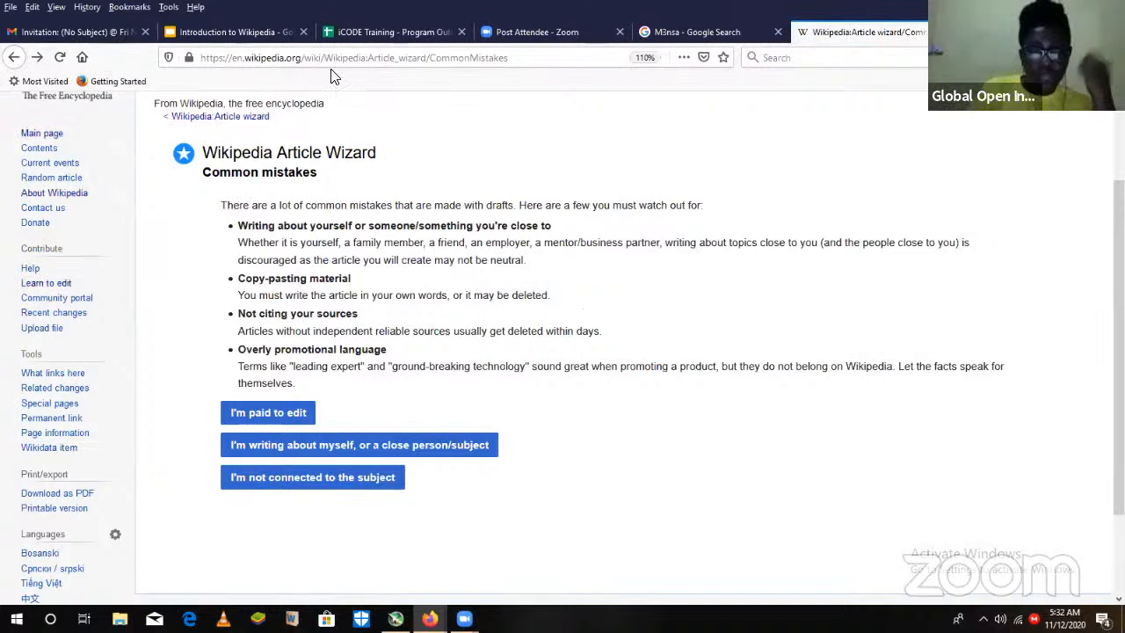
pyautogui.scroll(2, 579, 352)
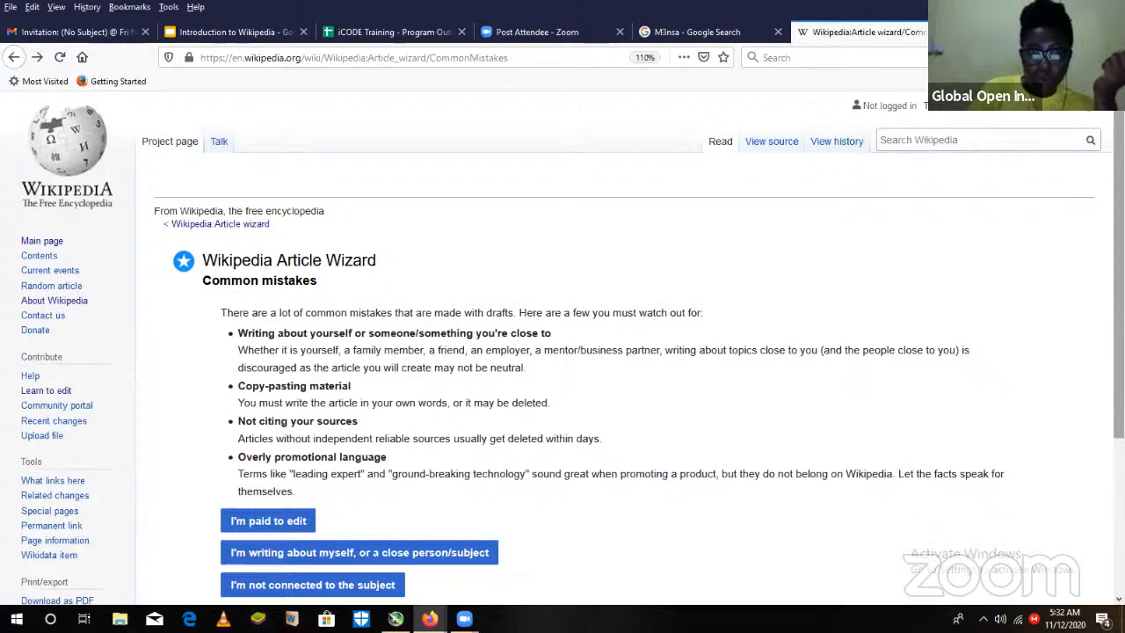
pyautogui.click(37, 57)
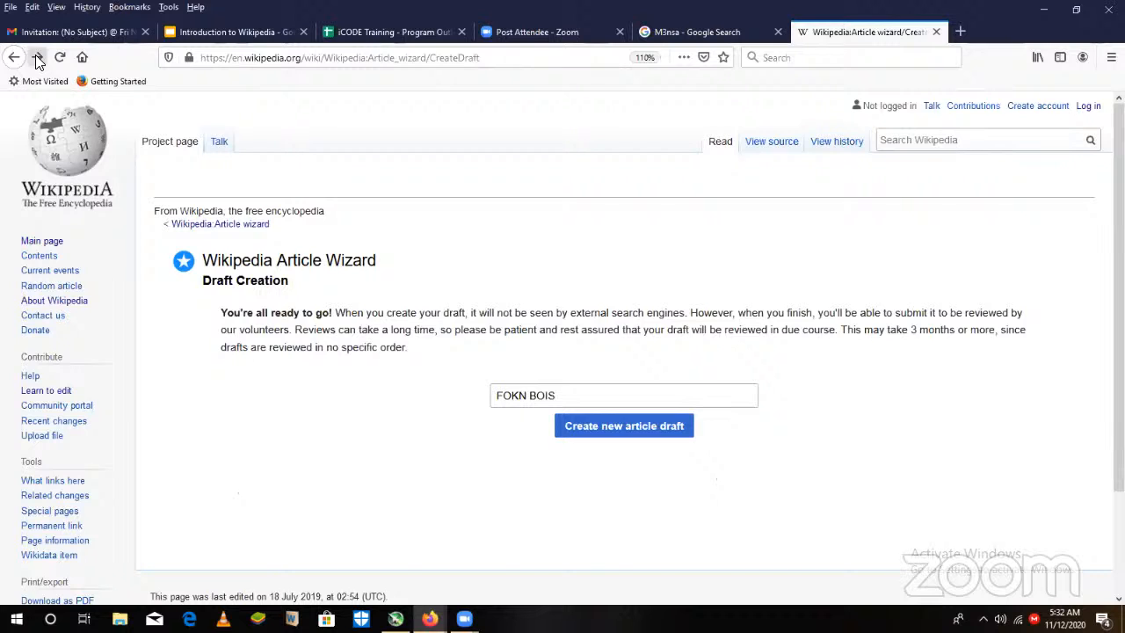
pyautogui.click(37, 57)
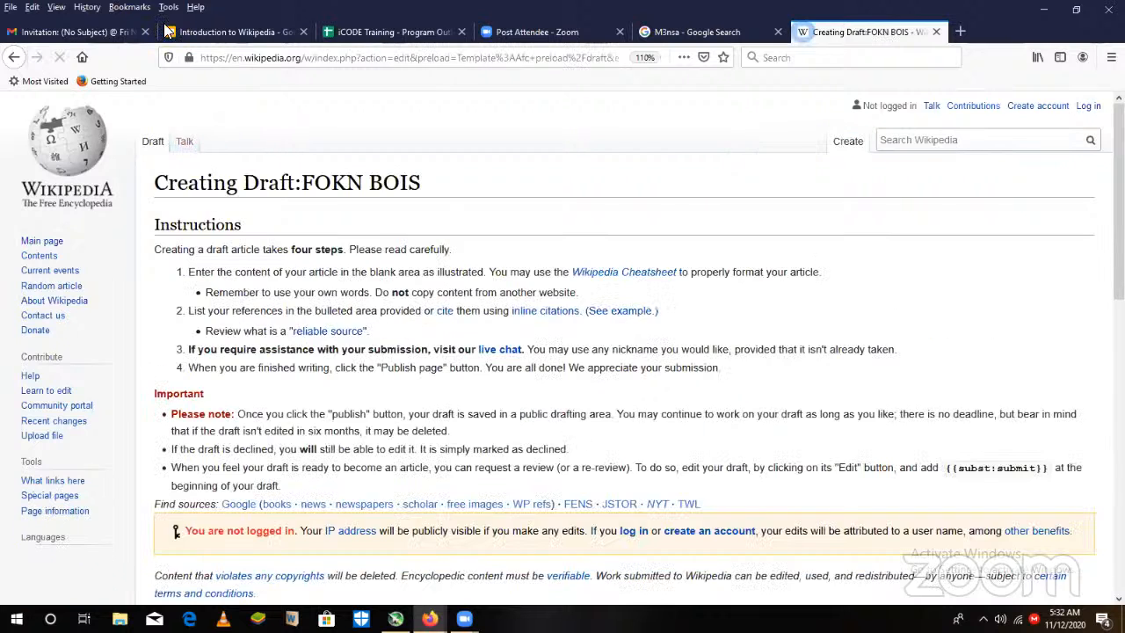
# - Log in to the Wikipedia account with the prefilled credentials, returning to the FOKN BOIS draft
pyautogui.click(1097, 109)
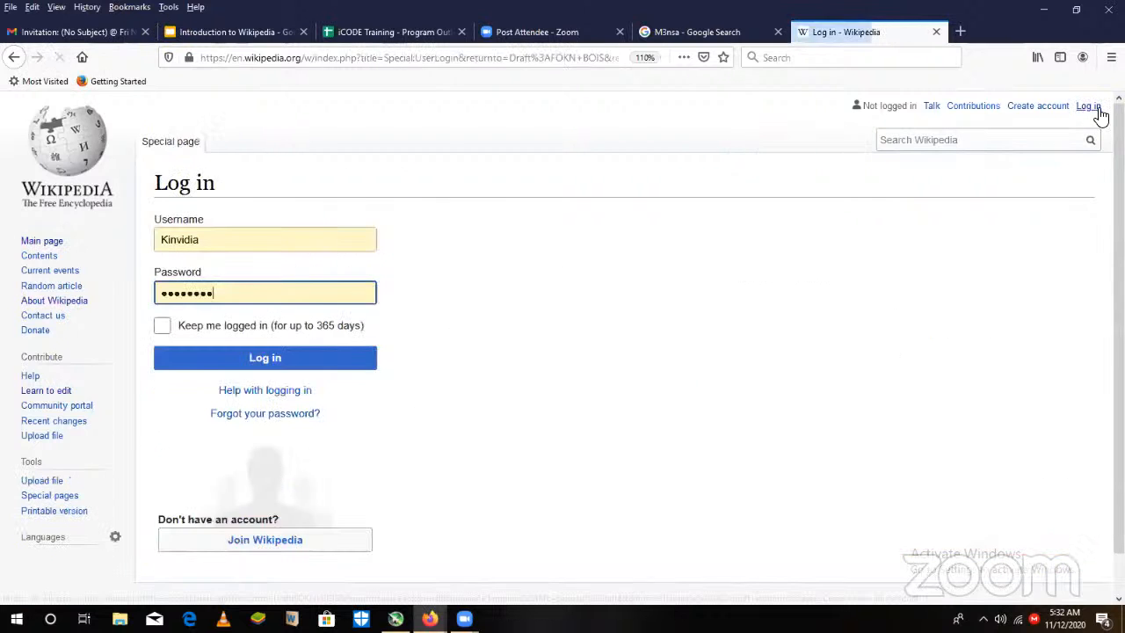
pyautogui.click(260, 360)
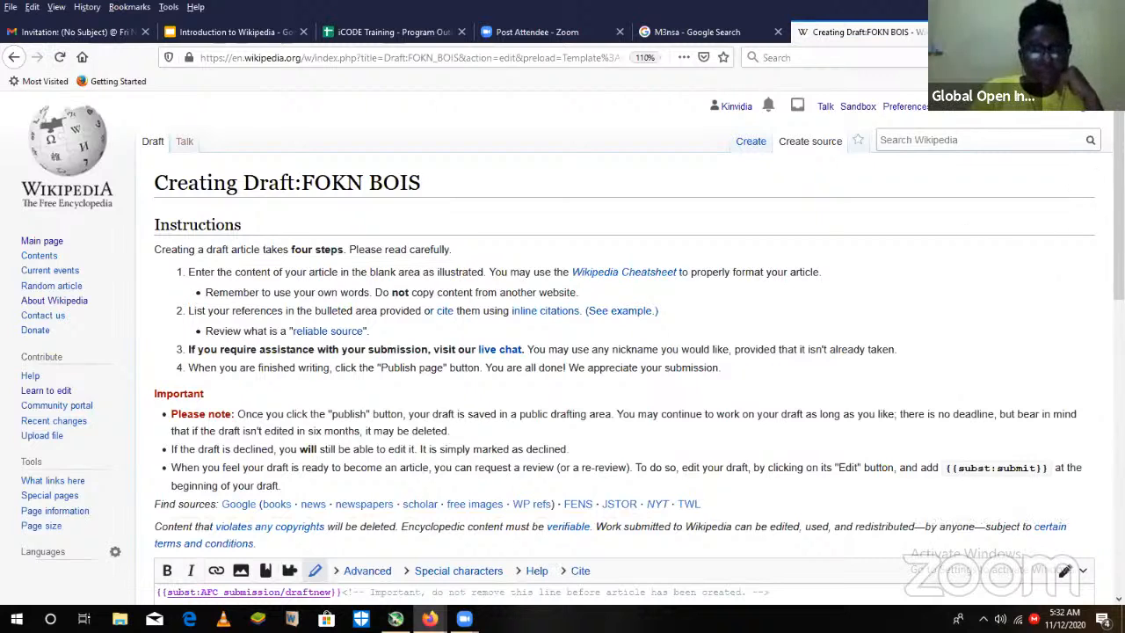
# - Open the account's editing preferences and choose "Show me both editor tabs" as the editing mode
pyautogui.click(901, 117)
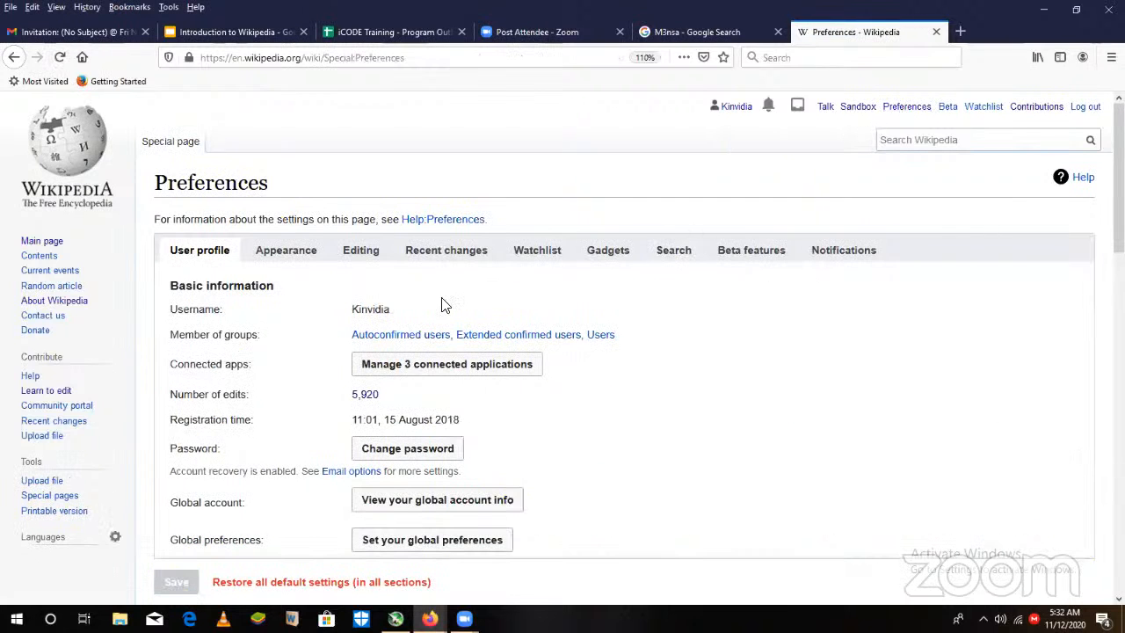
pyautogui.click(369, 251)
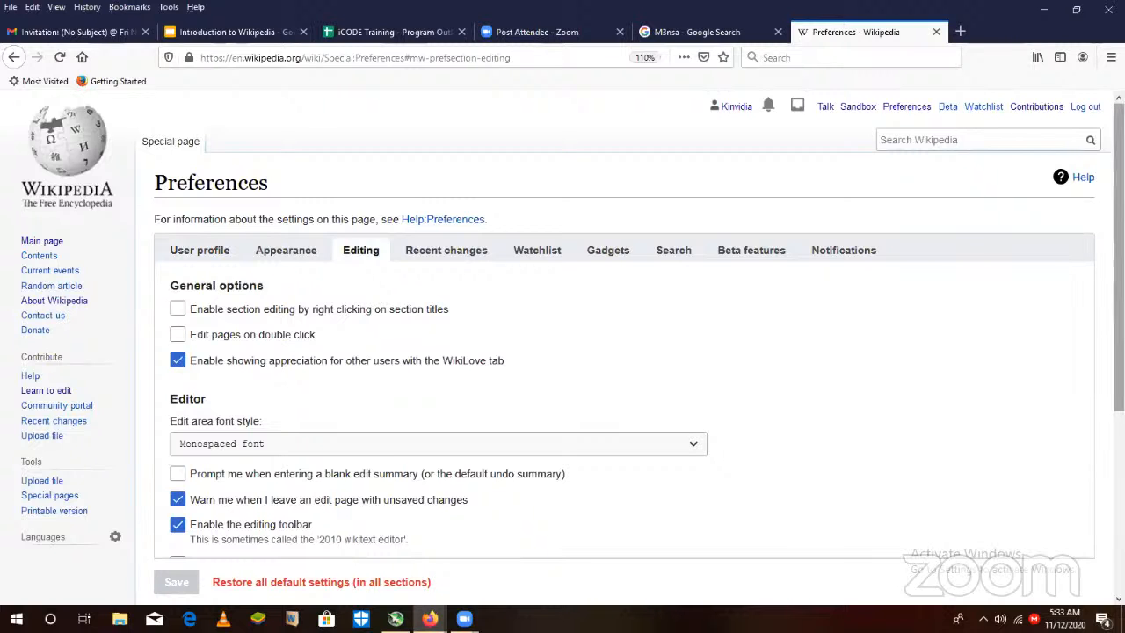
pyautogui.scroll(-1, 571, 325)
pyautogui.scroll(-2, 571, 325)
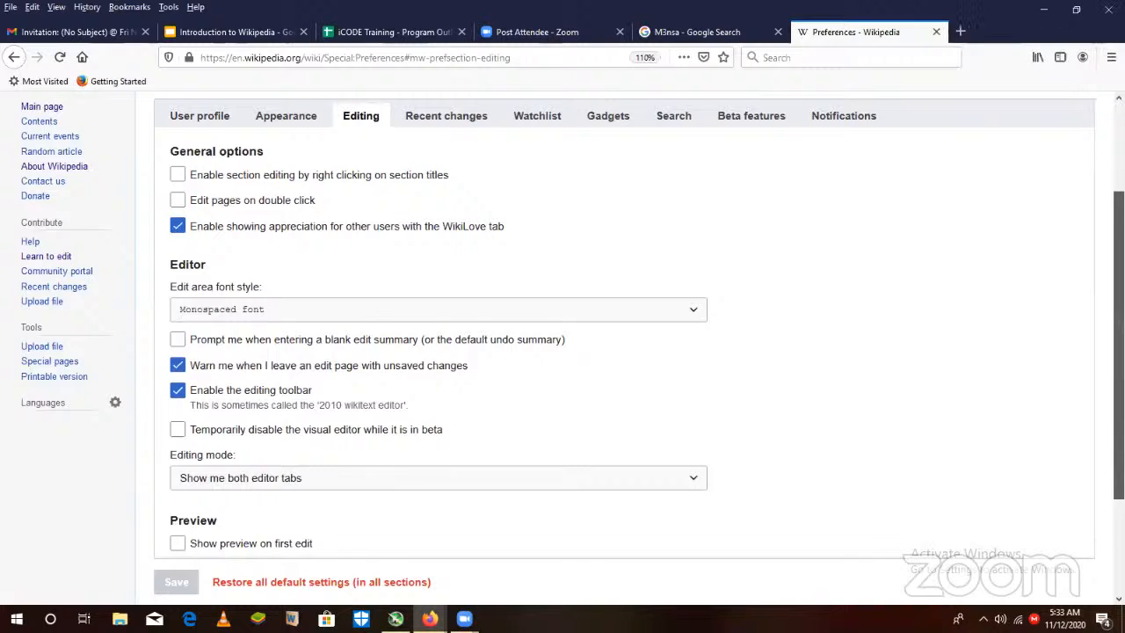
pyautogui.scroll(-1, 571, 325)
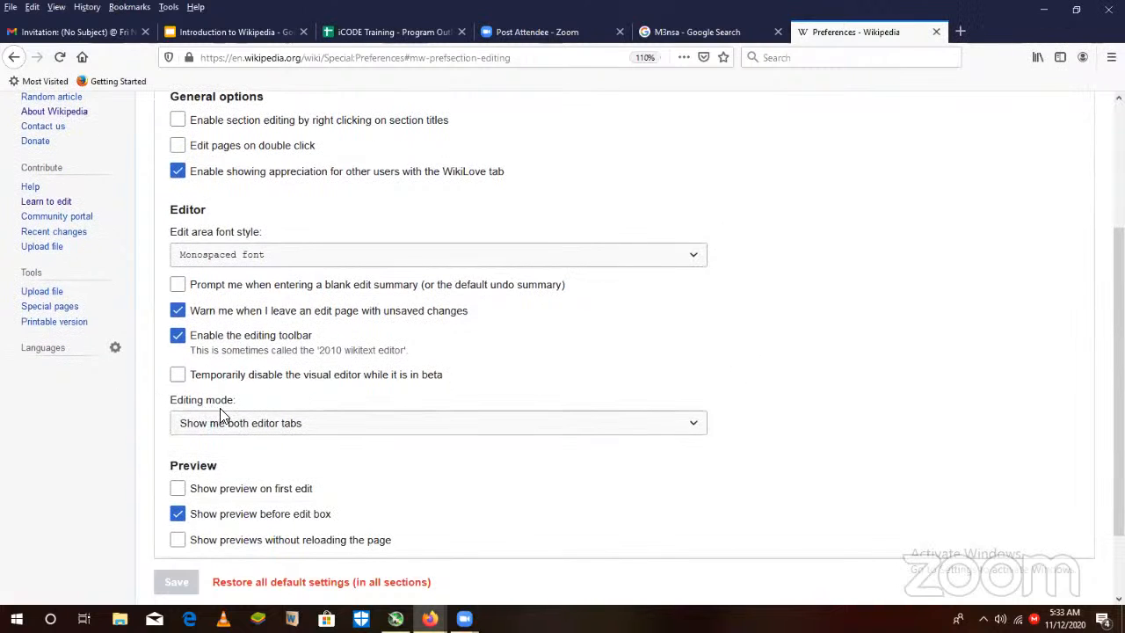
pyautogui.click(337, 424)
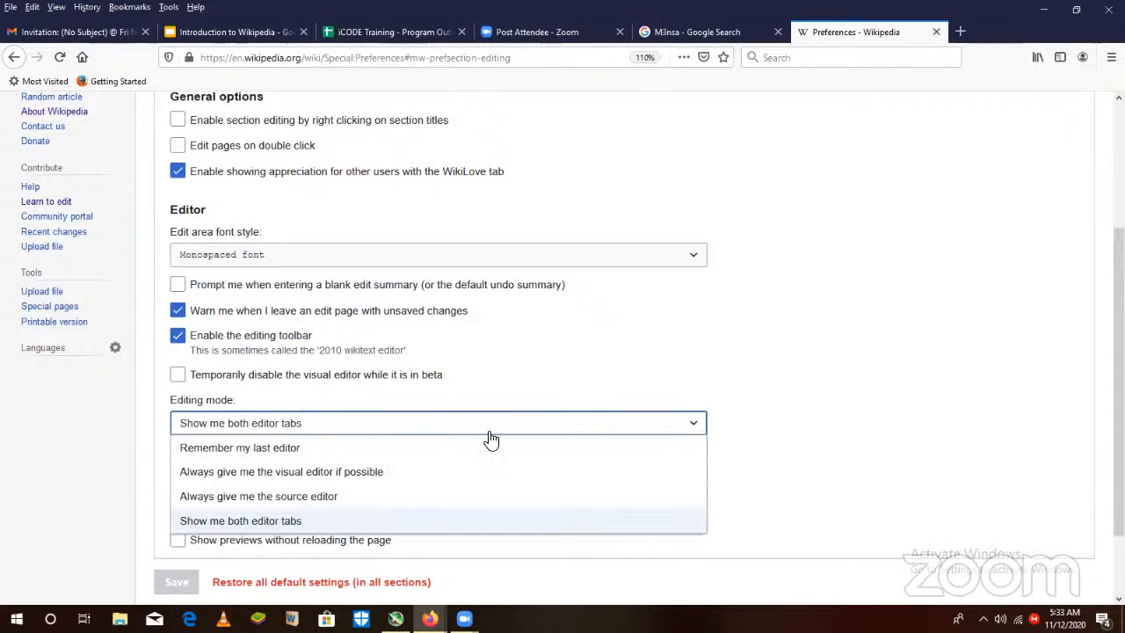
pyautogui.click(273, 522)
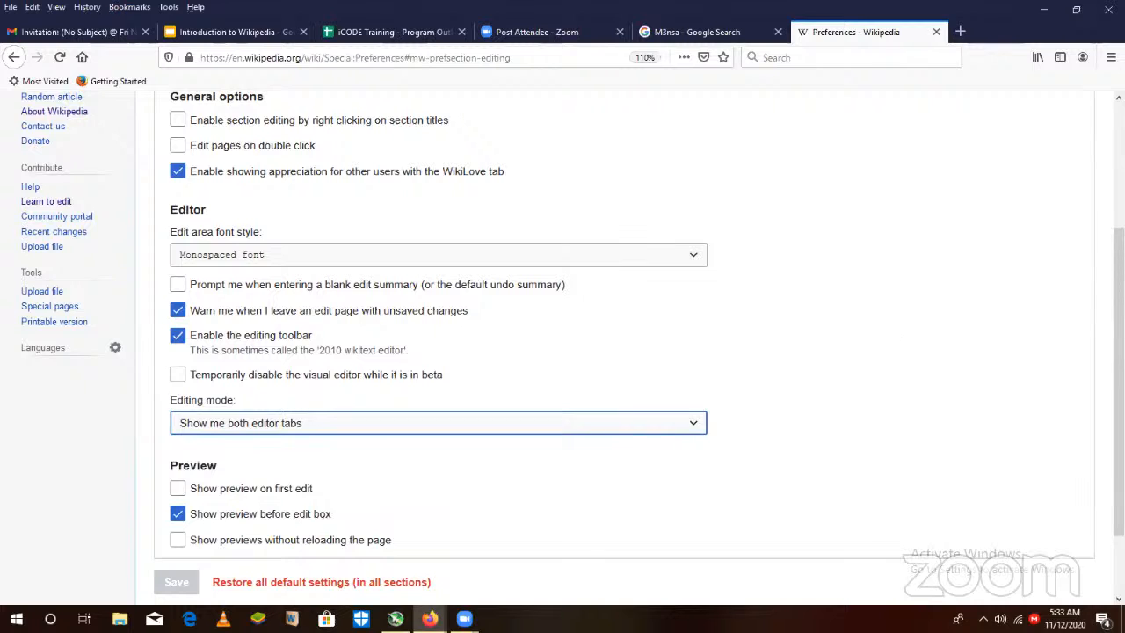
# - Switch the editing mode to "Remember my last editor", restore "Show me both editor tabs", and try to save the preferences
pyautogui.scroll(-2, 122, 494)
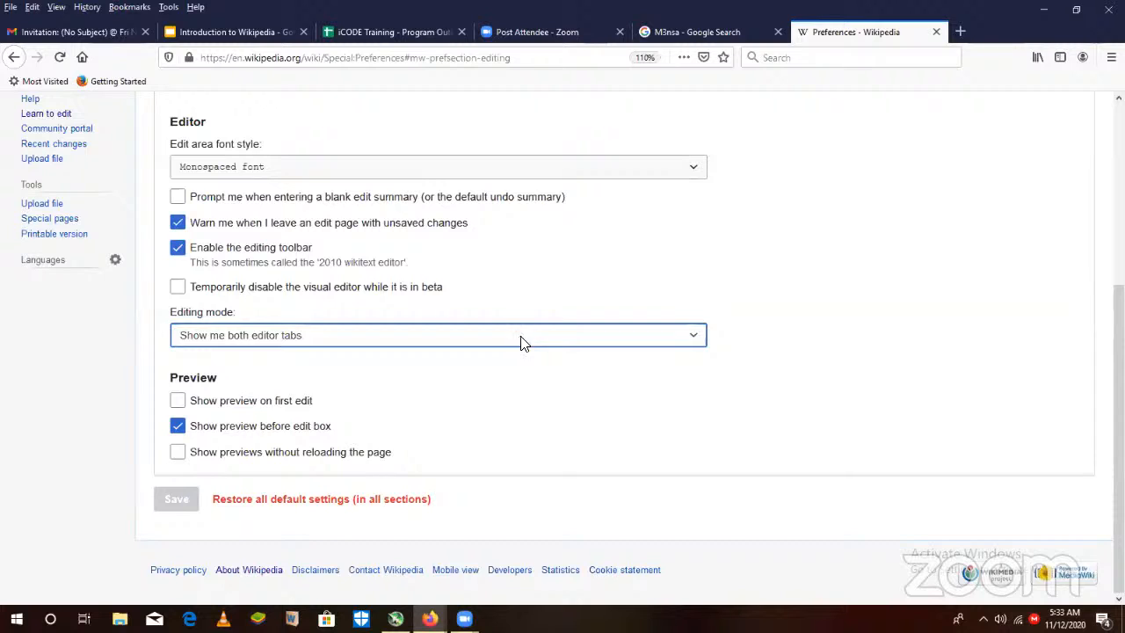
pyautogui.click(472, 345)
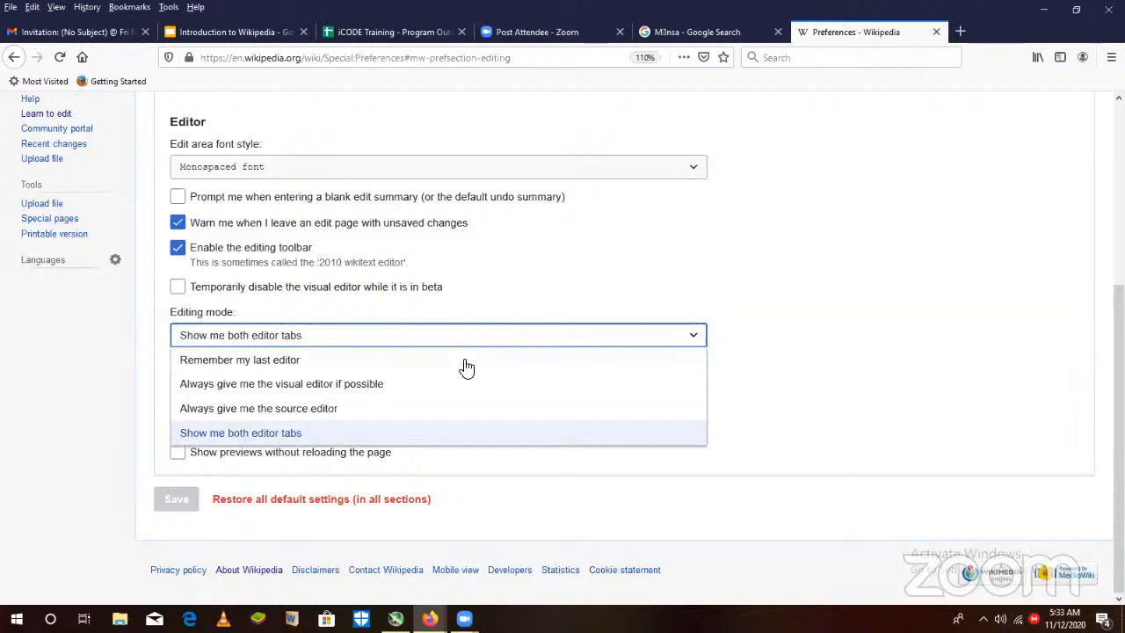
pyautogui.click(462, 361)
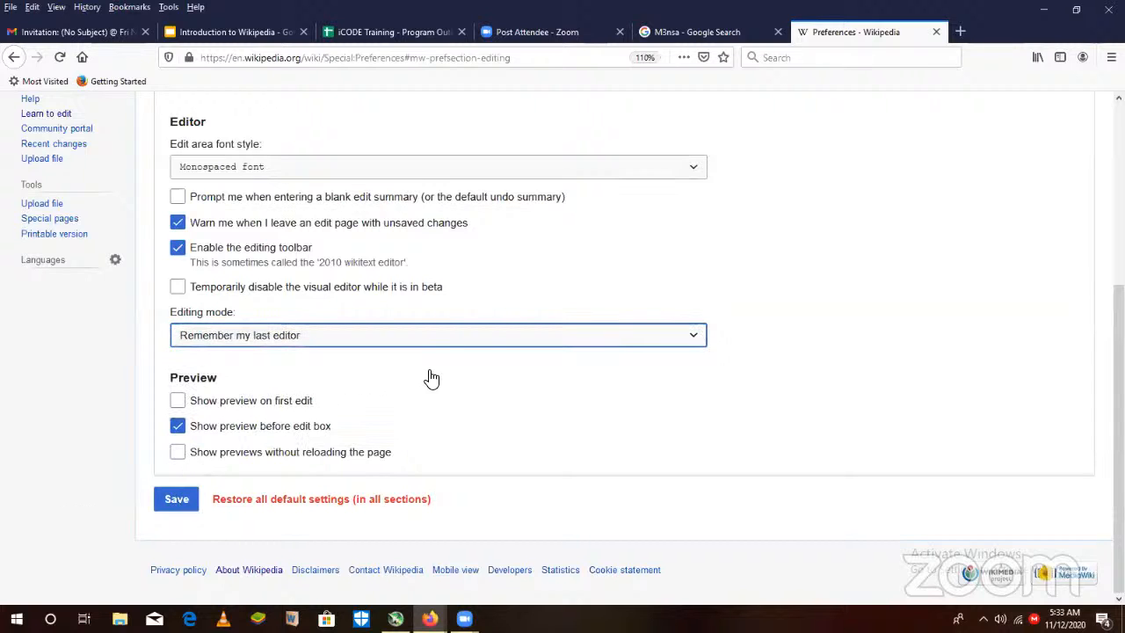
pyautogui.click(489, 335)
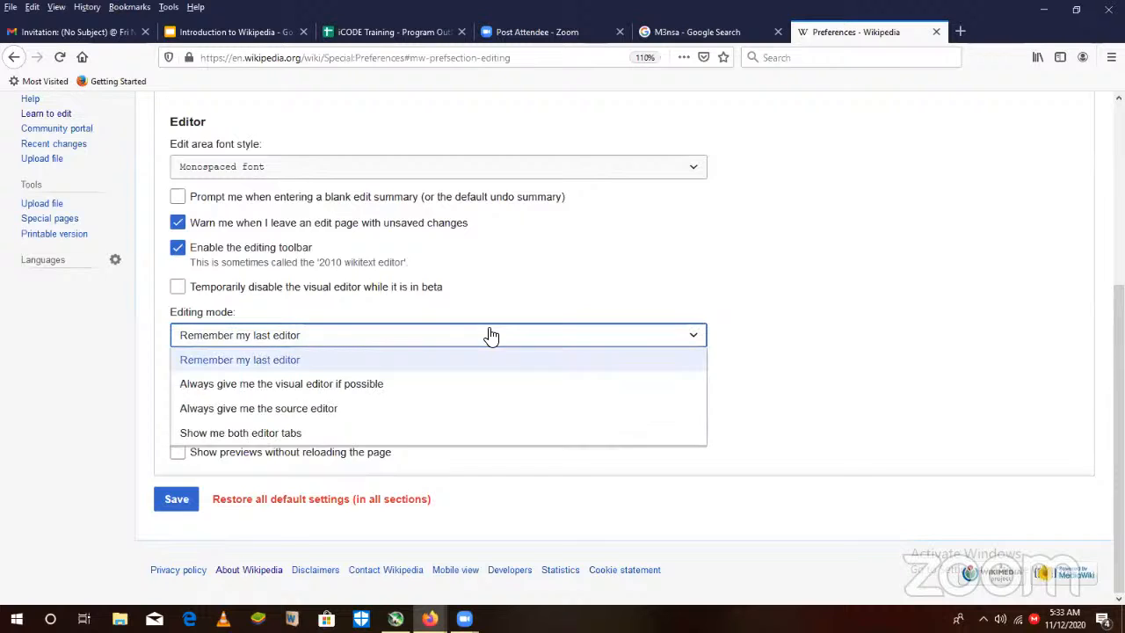
pyautogui.click(404, 439)
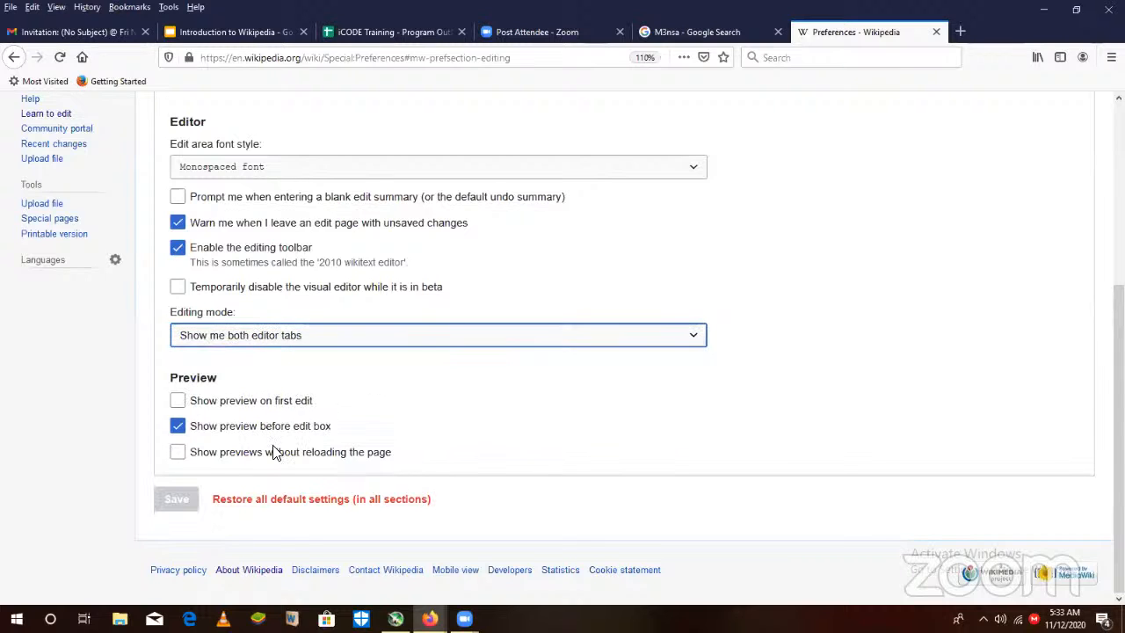
pyautogui.click(174, 500)
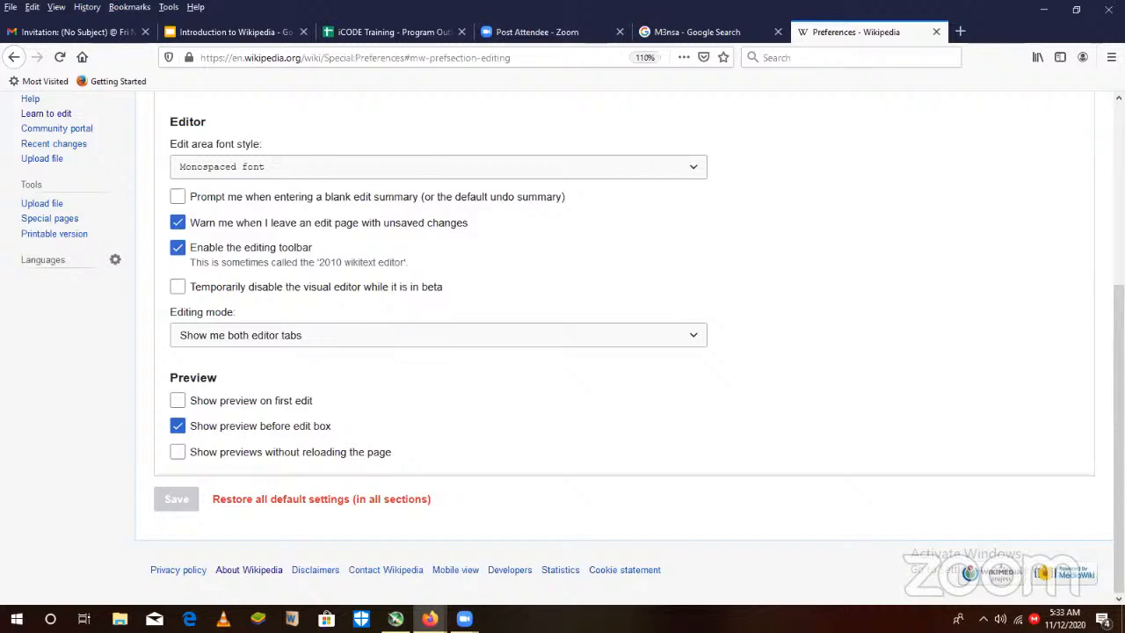
# - Open the Gadgets preferences and look through the Browsing, Watchlist and Editing gadget options
pyautogui.scroll(5, 578, 176)
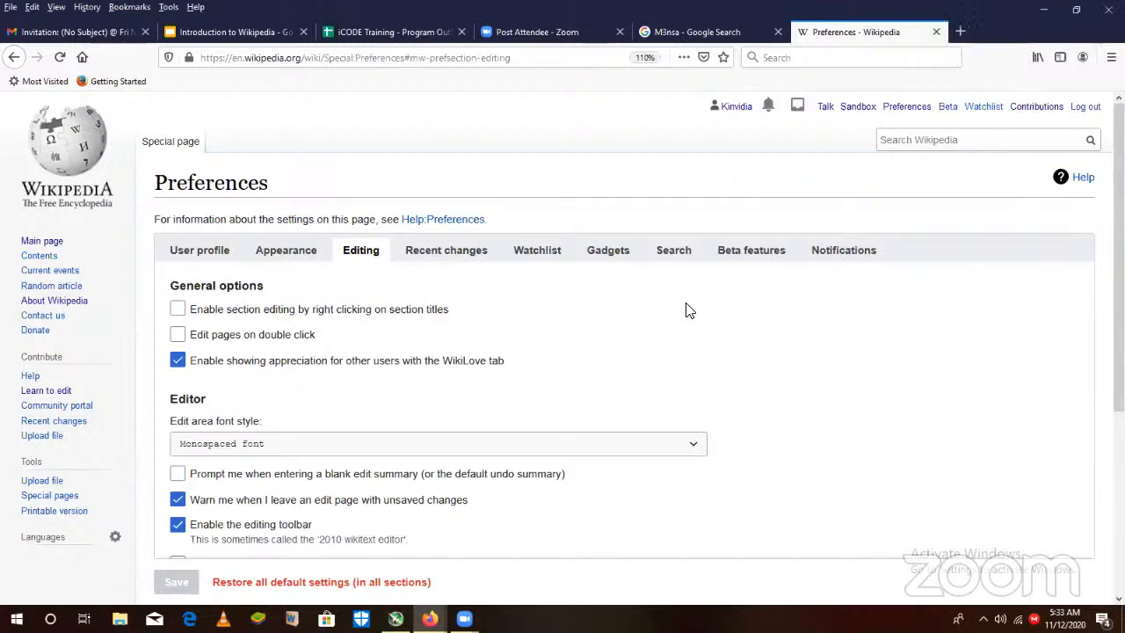
pyautogui.click(616, 255)
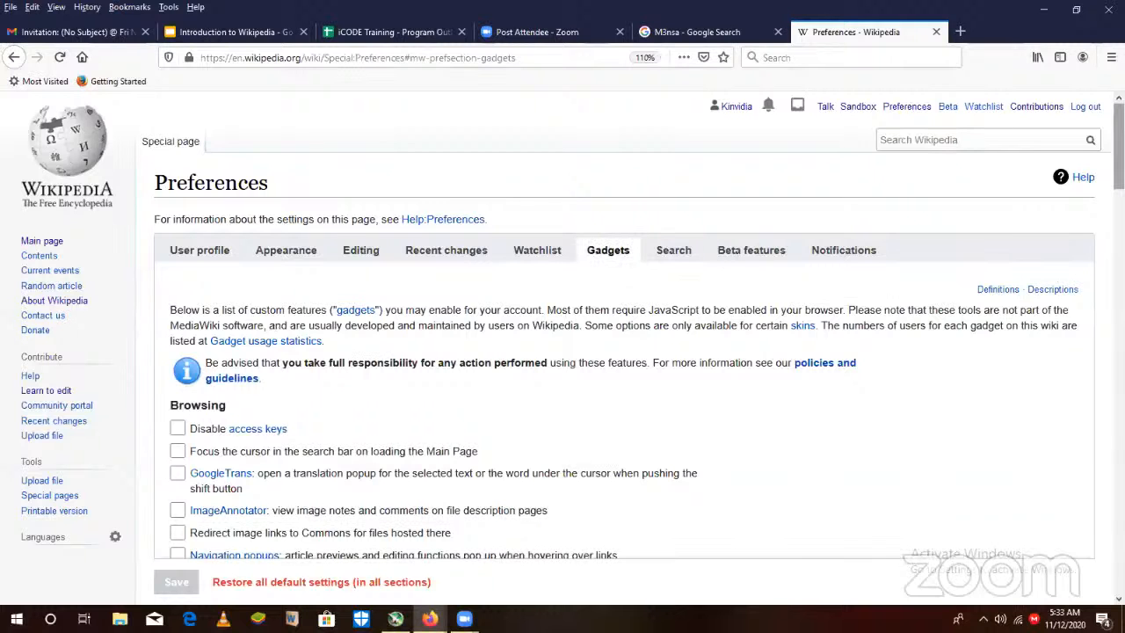
pyautogui.moveTo(1118, 146); pyautogui.dragTo(1118, 298)
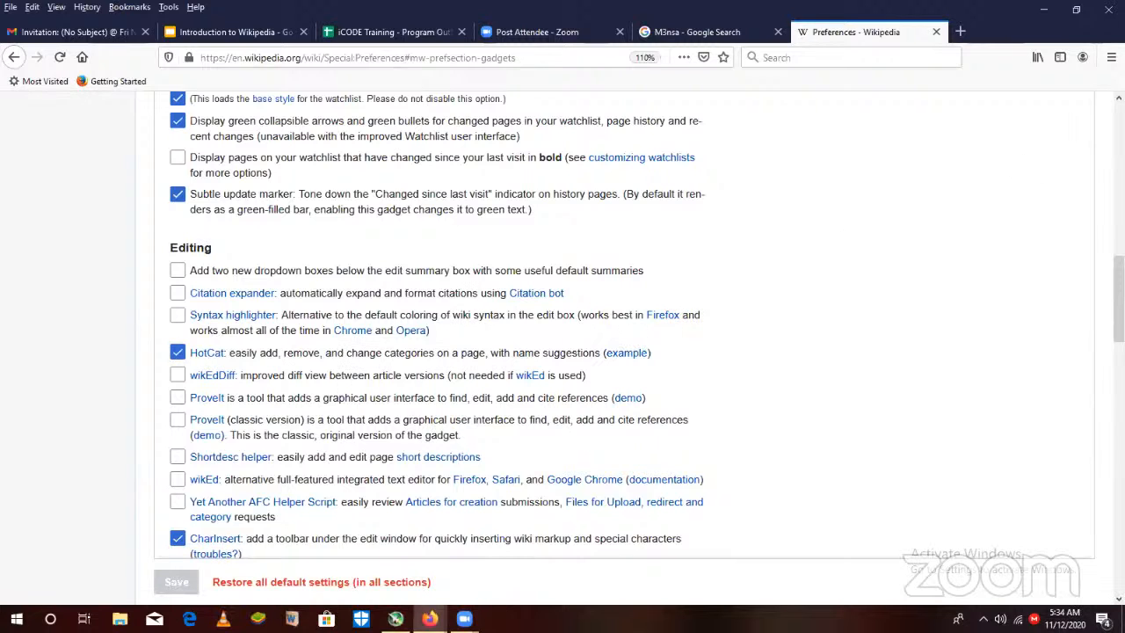
pyautogui.scroll(5, 562, 325)
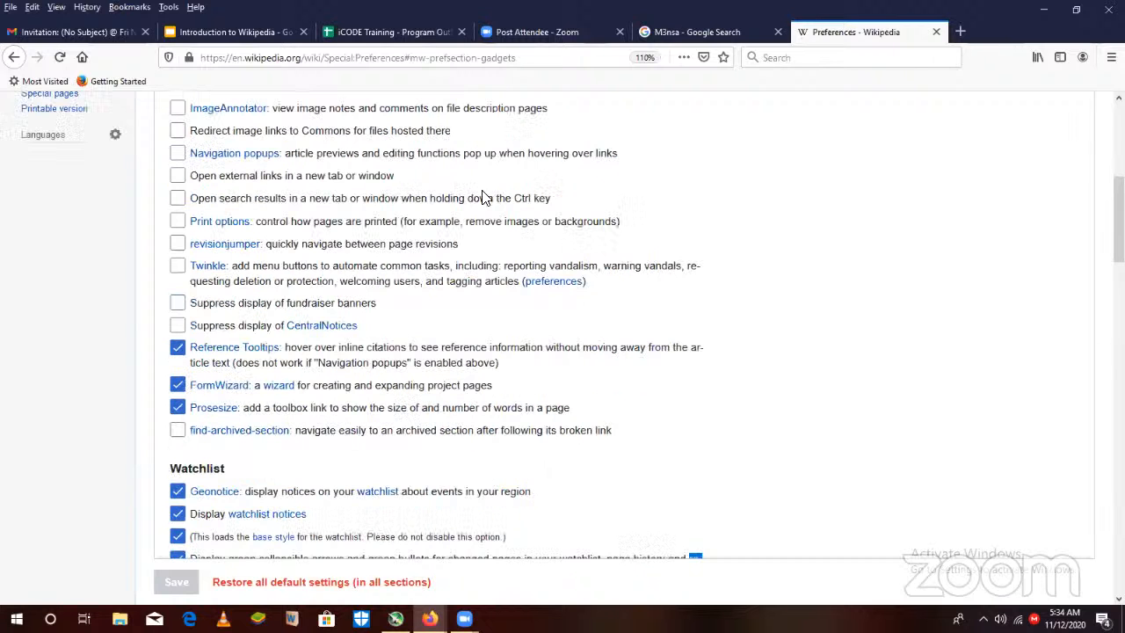
# - Go back from the account preferences to the source editing page of the FOKN BOIS draft
pyautogui.click(10, 61)
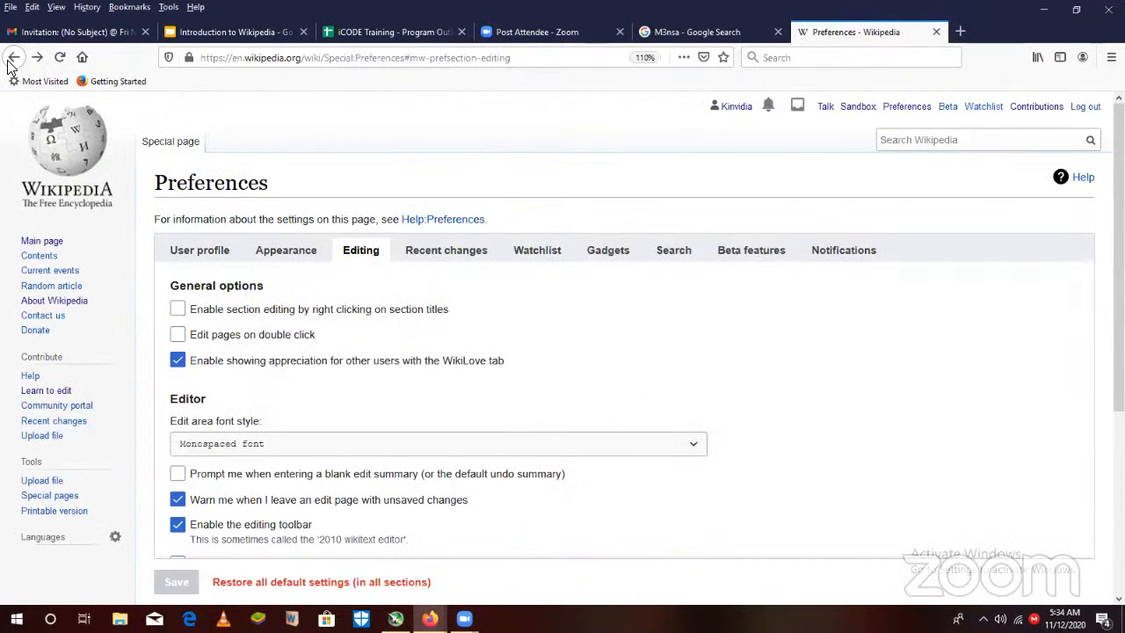
pyautogui.click(11, 62)
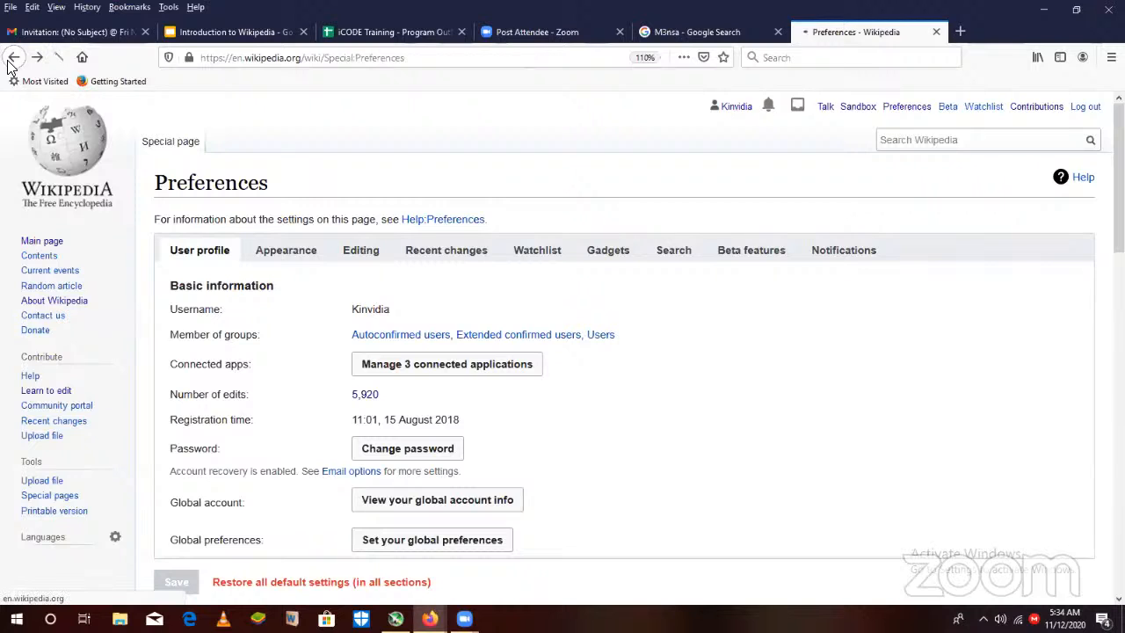
pyautogui.click(11, 61)
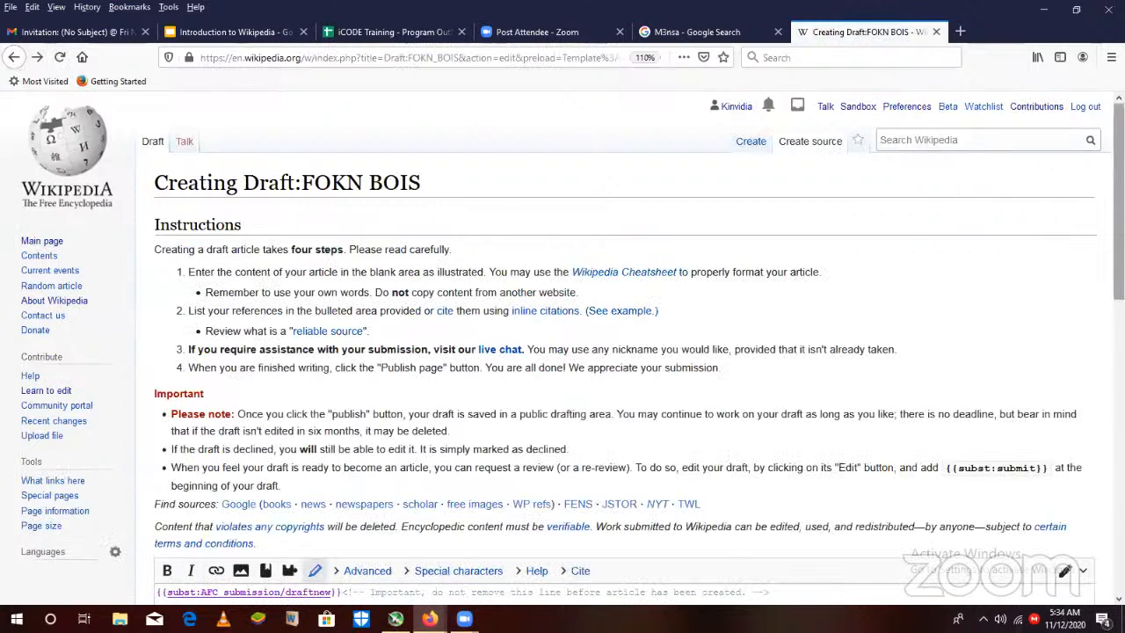
# - Switch the FOKN BOIS draft from source editing to visual editing
pyautogui.scroll(-5, 1081, 273)
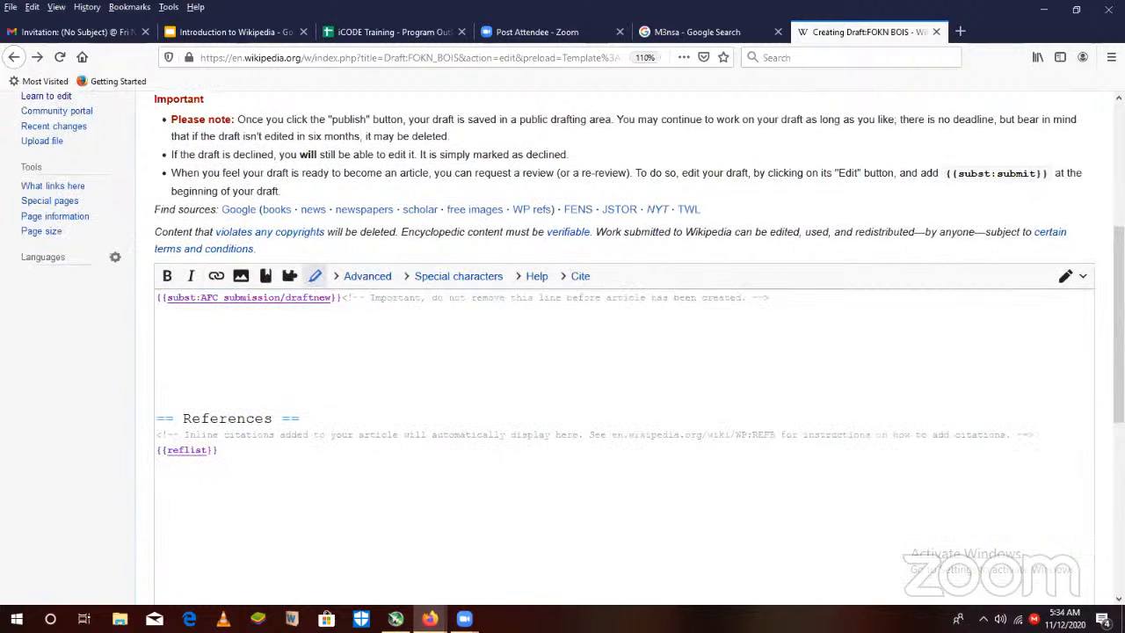
pyautogui.click(1083, 278)
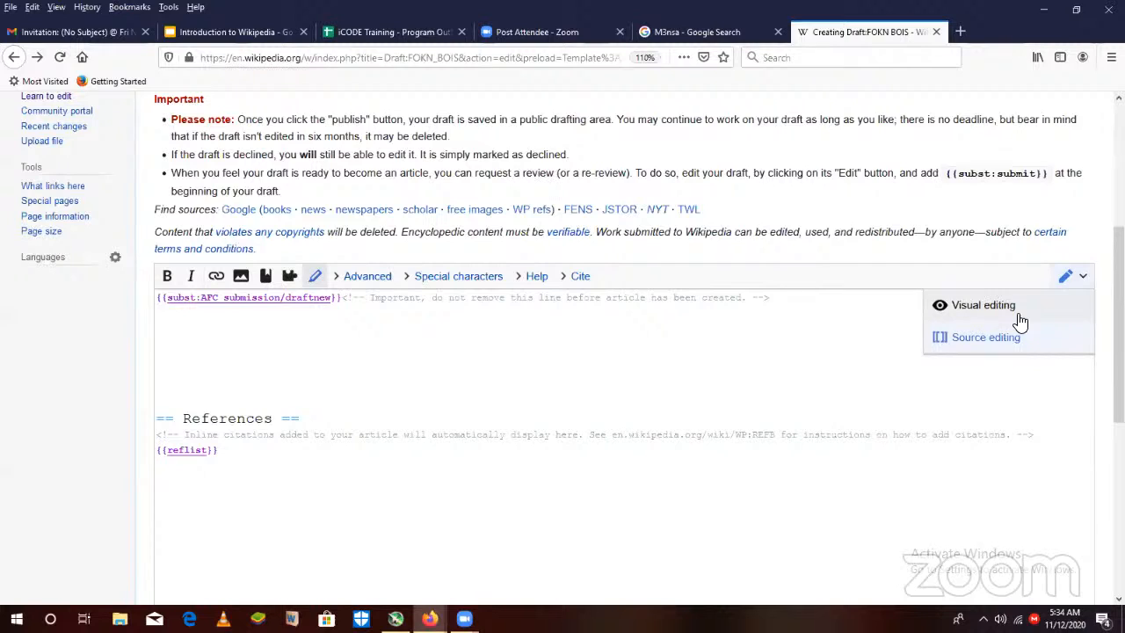
pyautogui.click(1084, 283)
pyautogui.click(1084, 283)
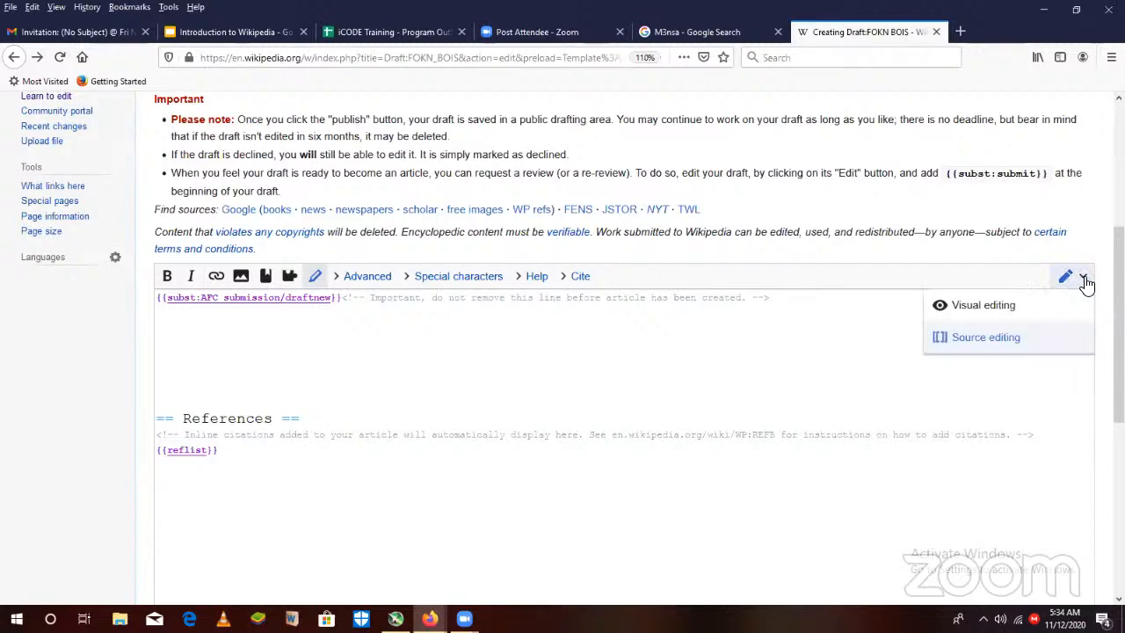
pyautogui.click(1015, 307)
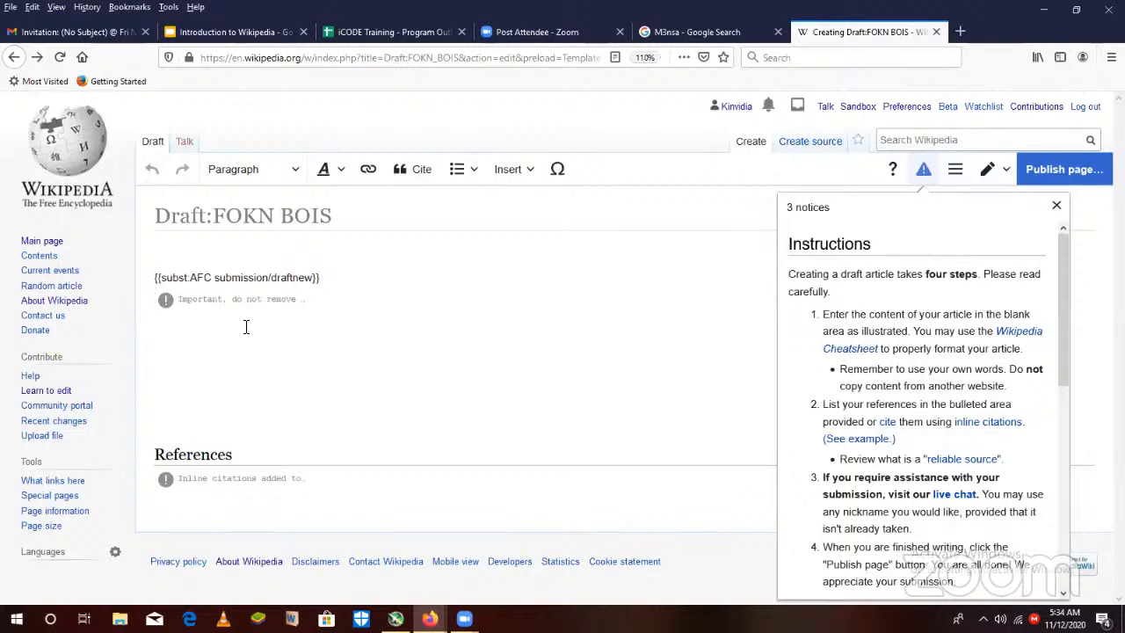
# - Try entering the test text "hsvdhj d" before the invisible comment under the submission template, and delete it again
pyautogui.write('hsvdhj d')
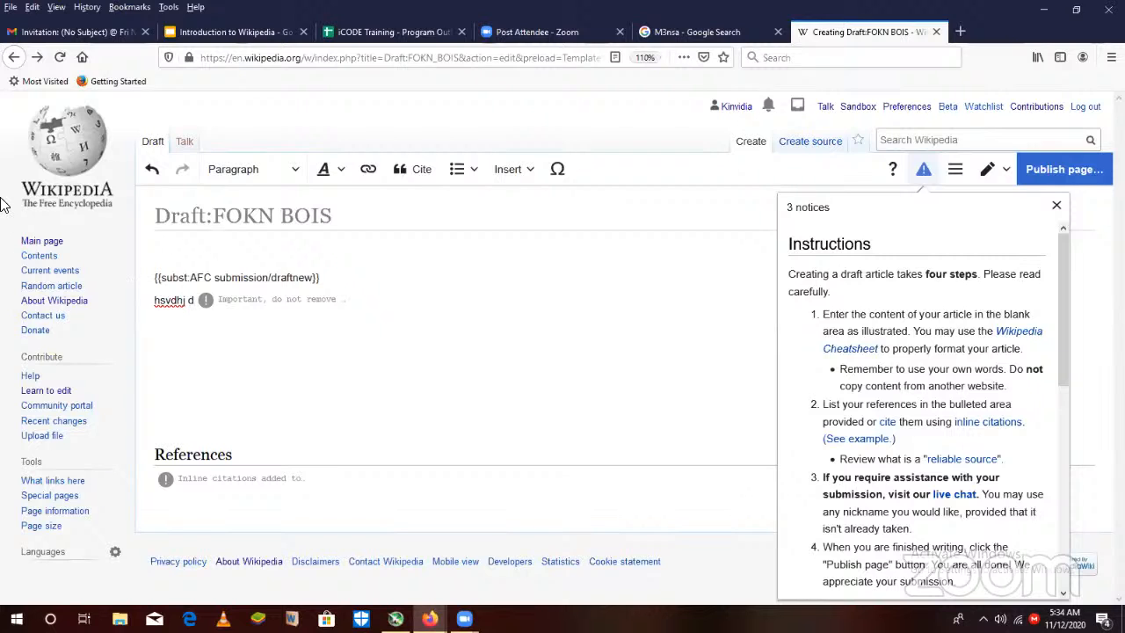
pyautogui.click(200, 299)
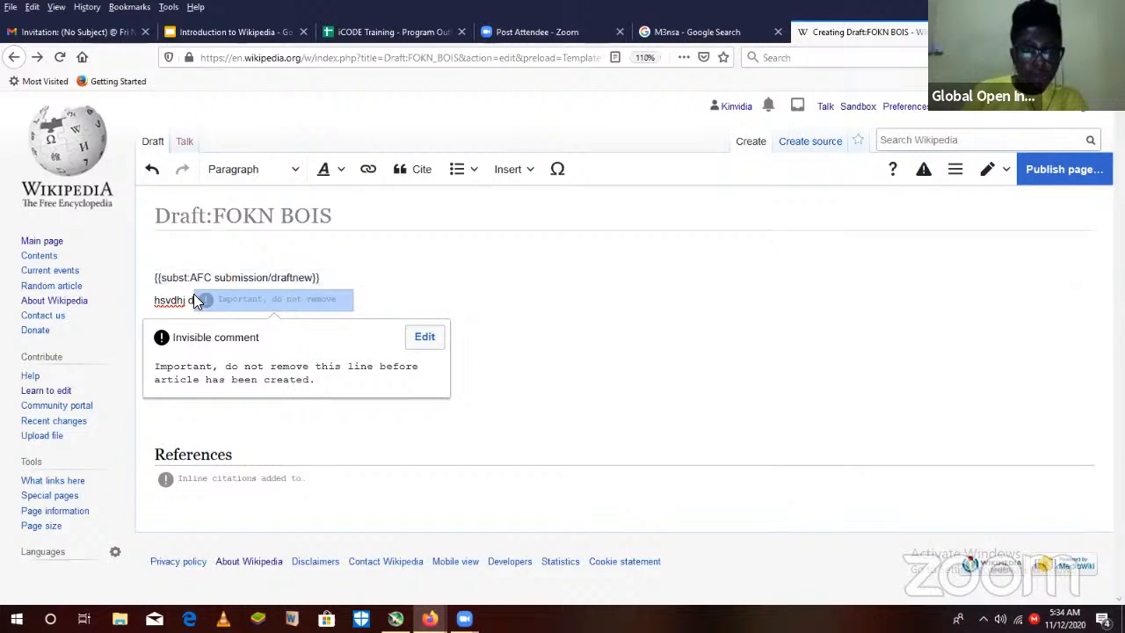
pyautogui.moveTo(195, 298); pyautogui.dragTo(127, 314)
pyautogui.press('BackSpace')
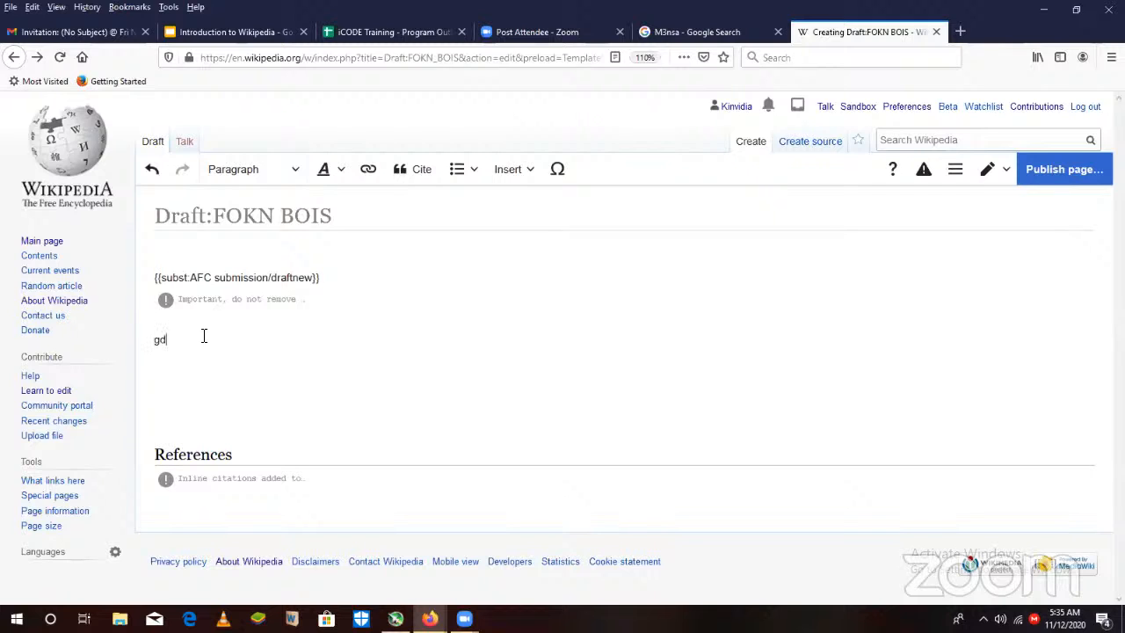
# - Try entering some test text in the blank paragraph between the invisible comment and the References heading, and delete it
pyautogui.write('hvhdxb')
pyautogui.moveTo(244, 342); pyautogui.dragTo(107, 349)
pyautogui.press('BackSpace')
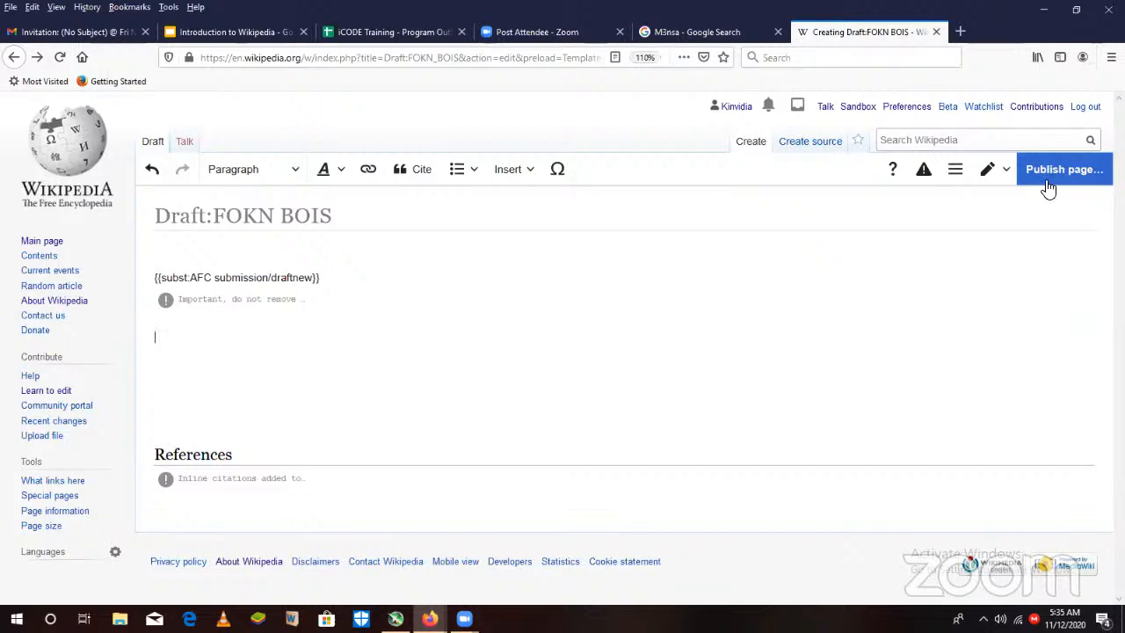
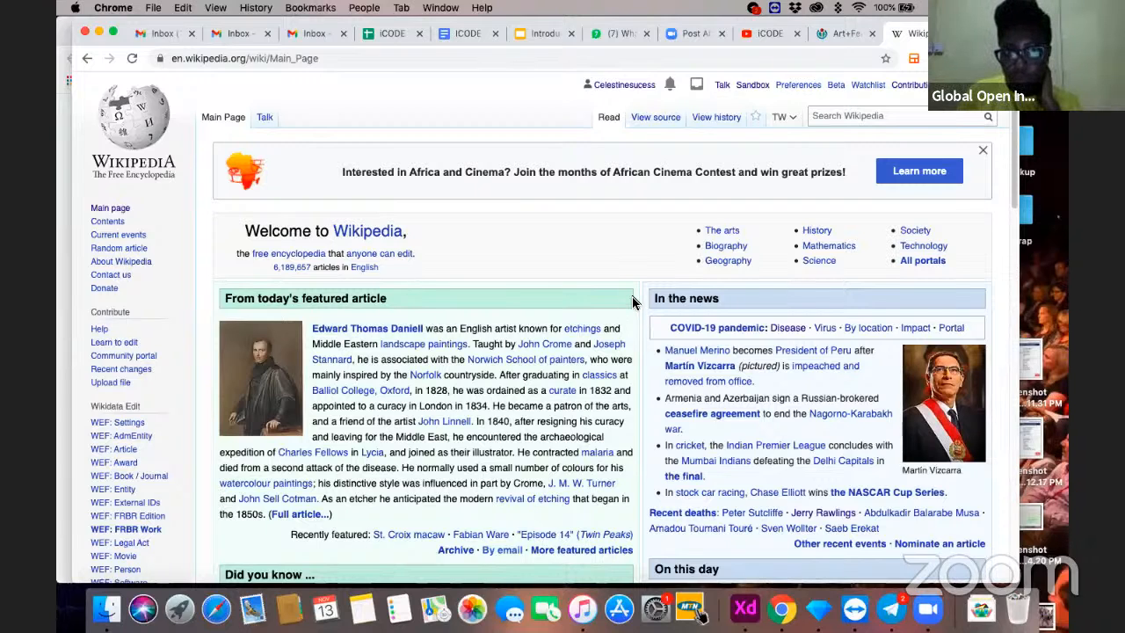
# - Switch to the Outreach Dashboard, log in with the Wikipedia account, and allow the dashboard's requested permissions
pyautogui.click(837, 35)
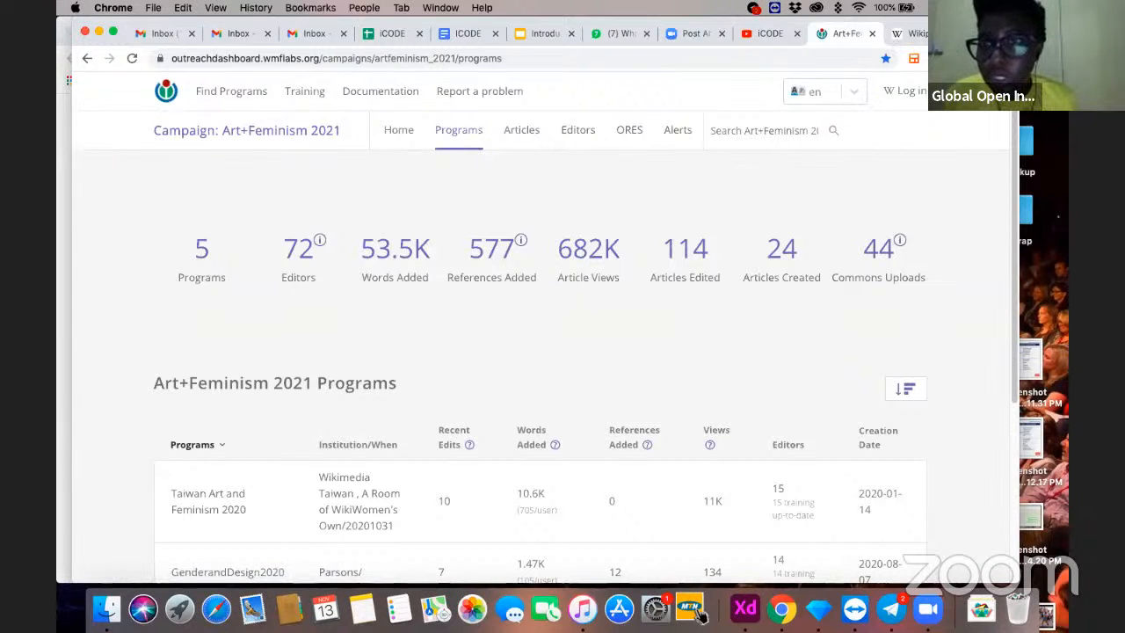
pyautogui.click(889, 96)
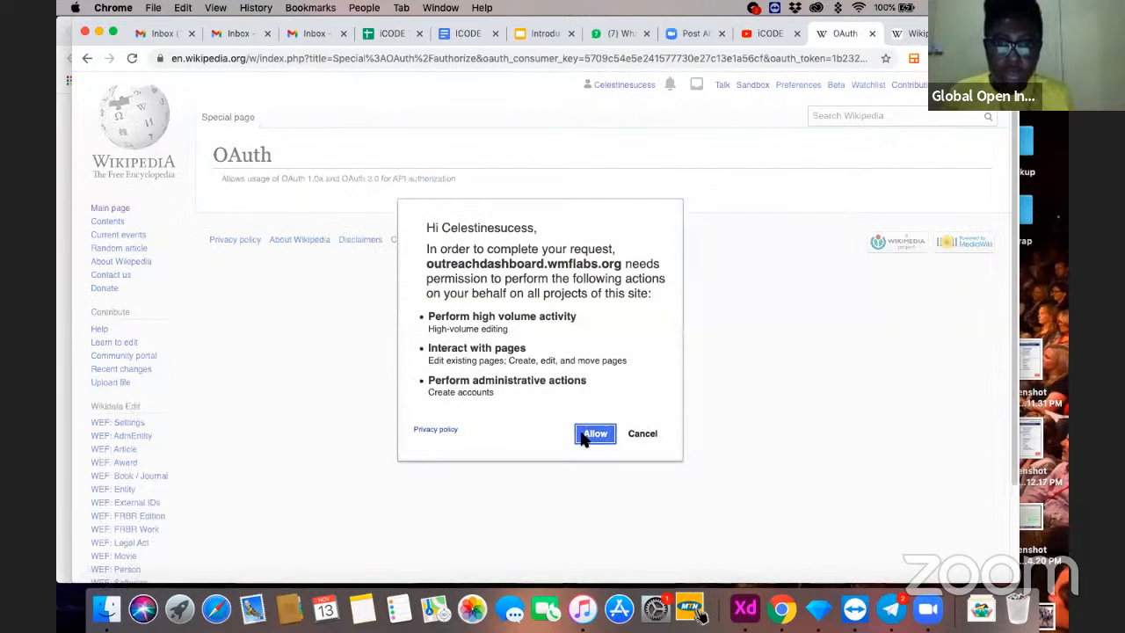
pyautogui.click(594, 433)
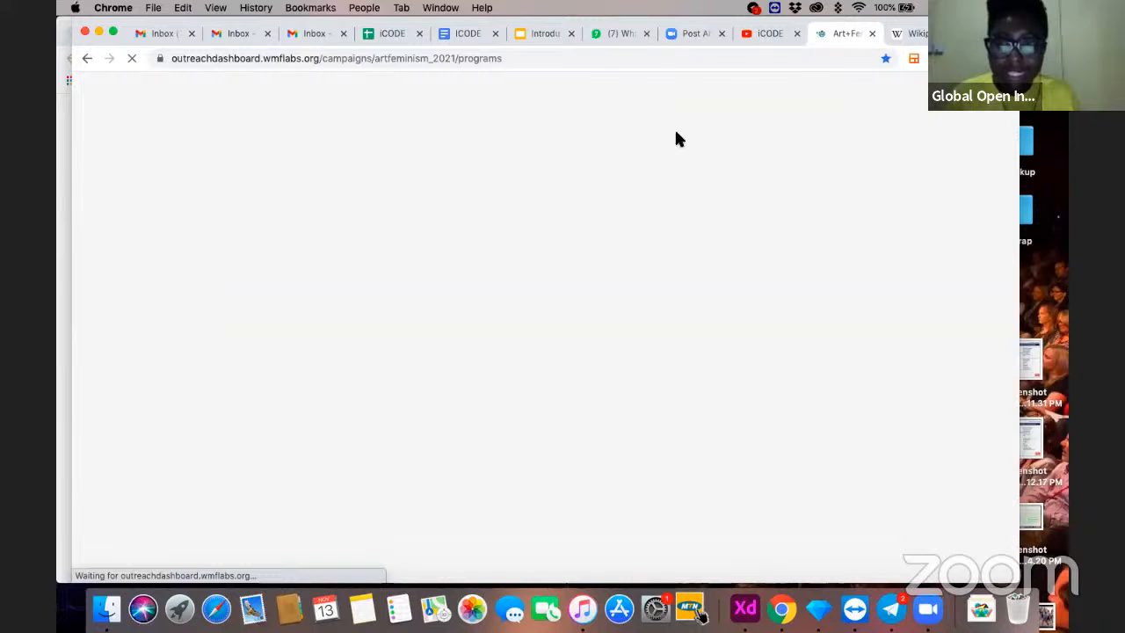
pyautogui.click(909, 34)
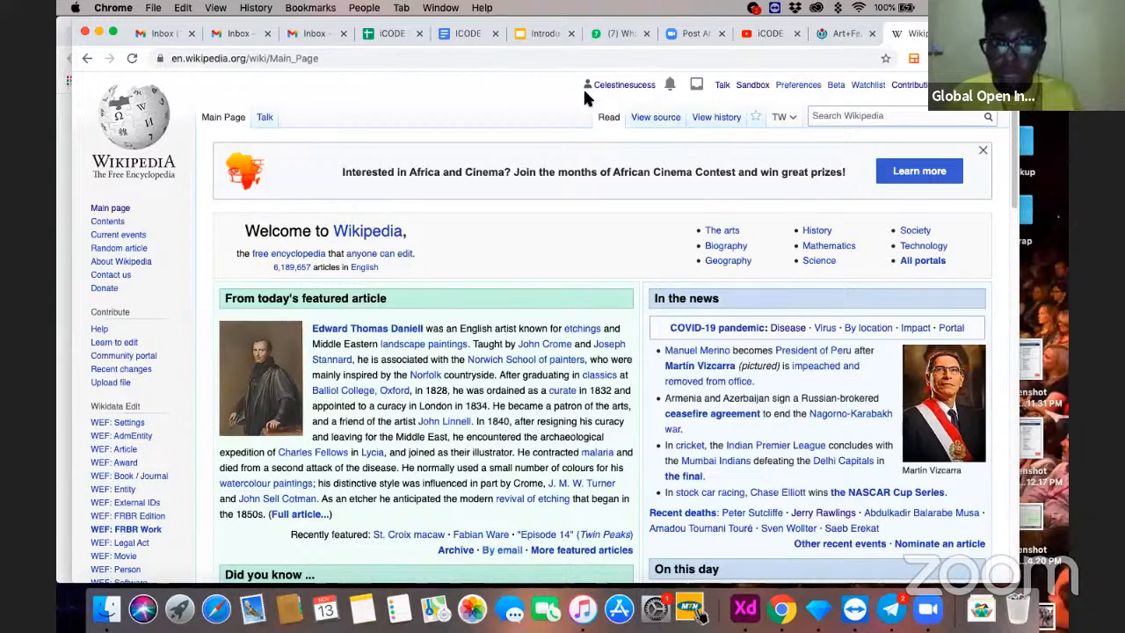
pyautogui.click(835, 35)
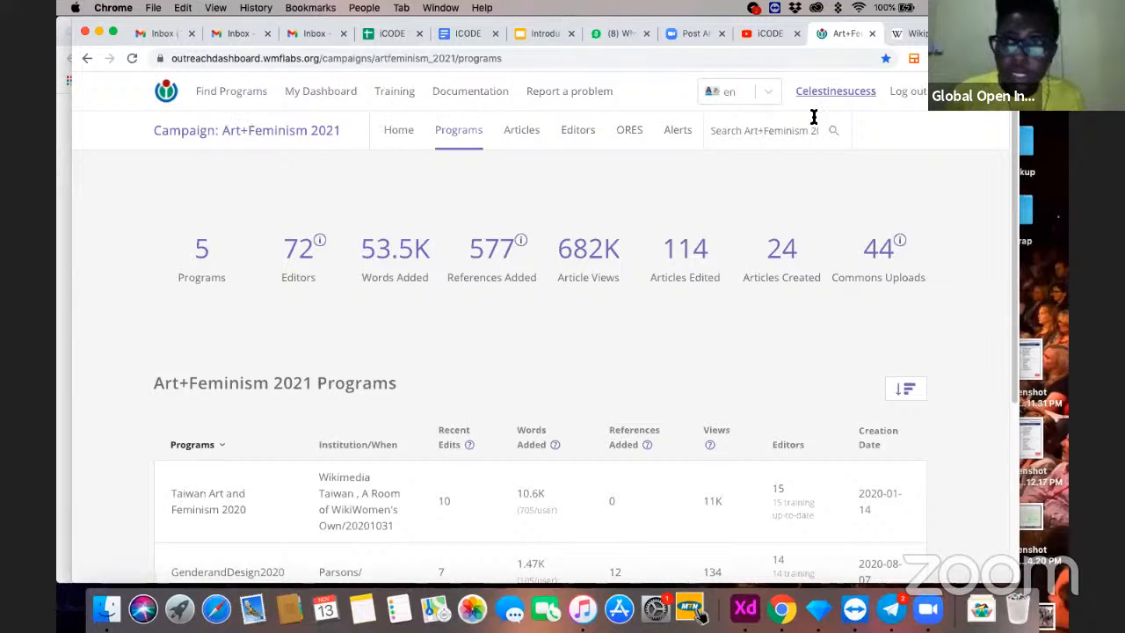
# - Open the list of campaigns from My Dashboard and start creating a new campaign
pyautogui.click(313, 100)
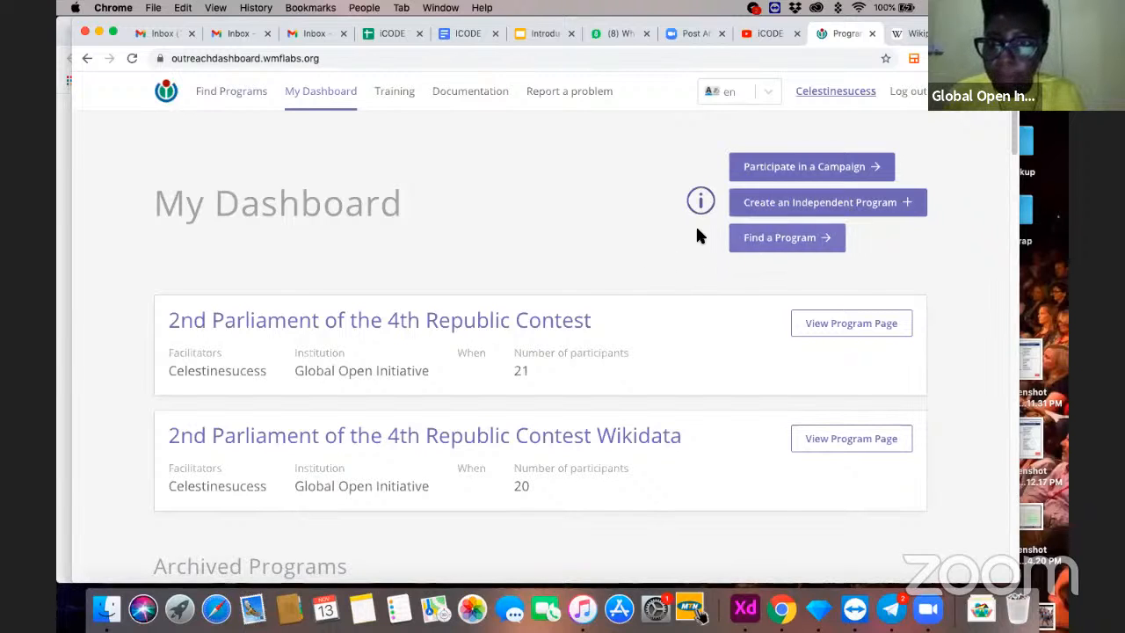
pyautogui.click(820, 172)
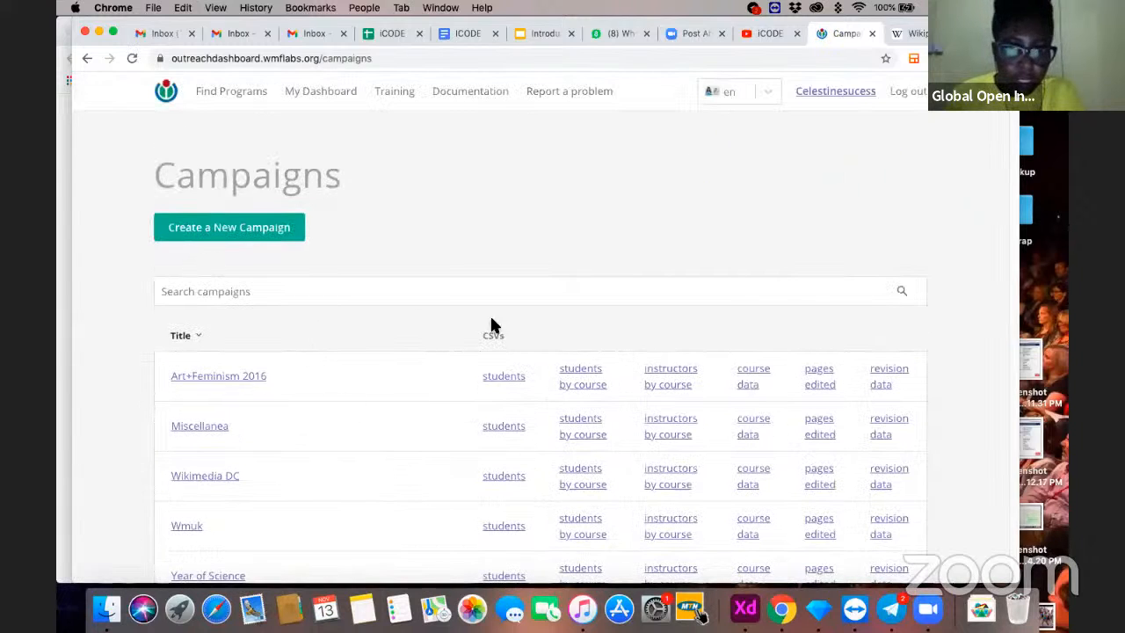
pyautogui.scroll(-5, 493, 403)
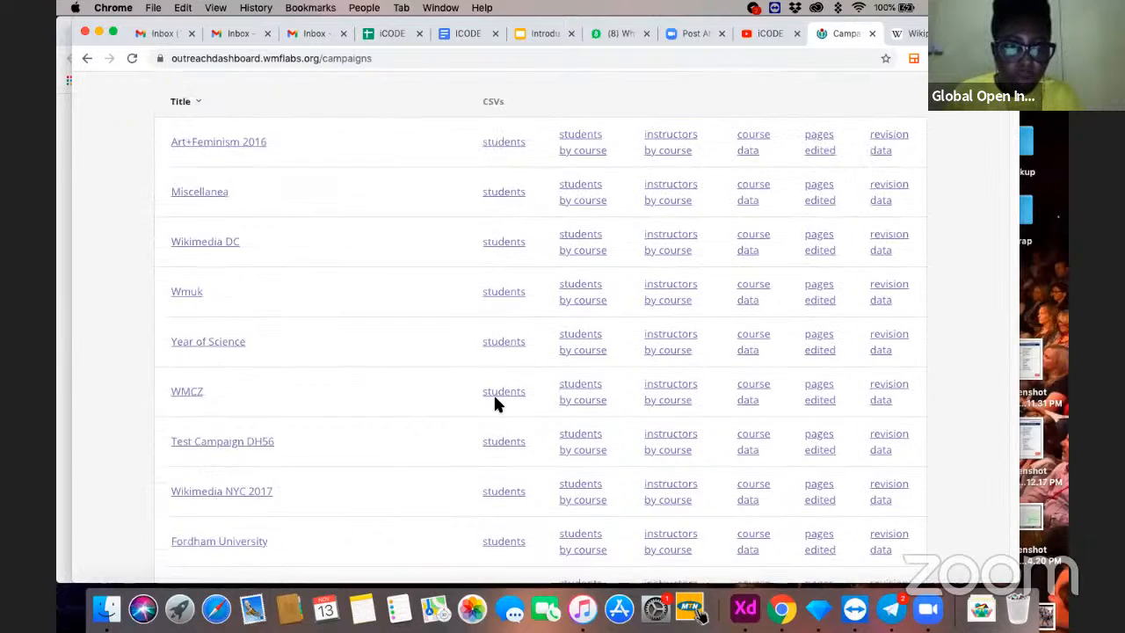
pyautogui.scroll(4, 493, 404)
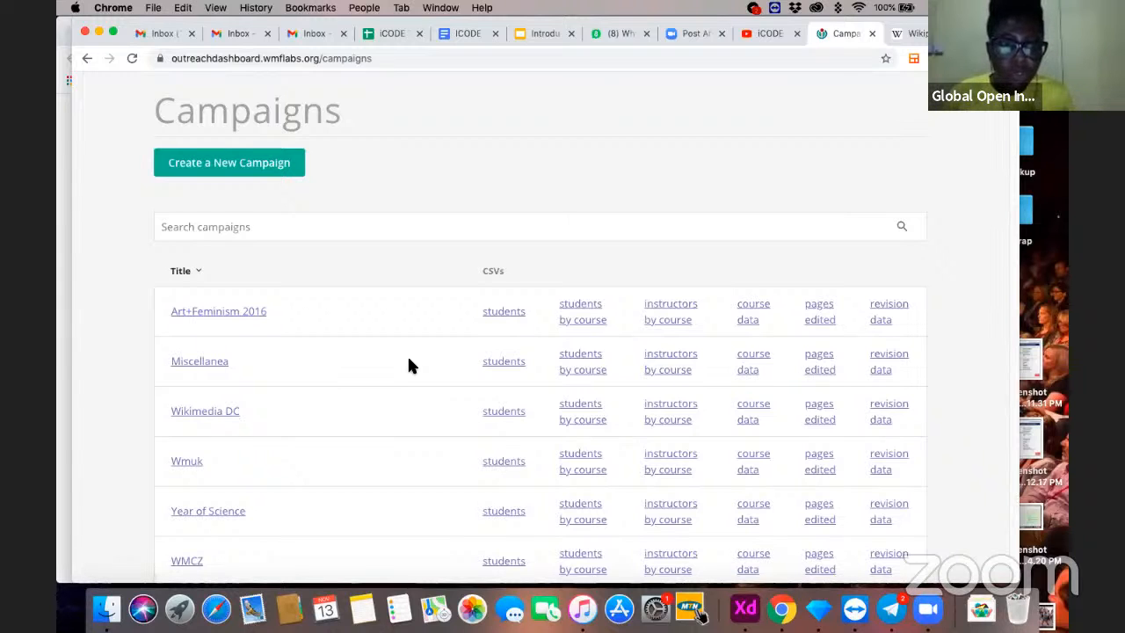
pyautogui.click(233, 171)
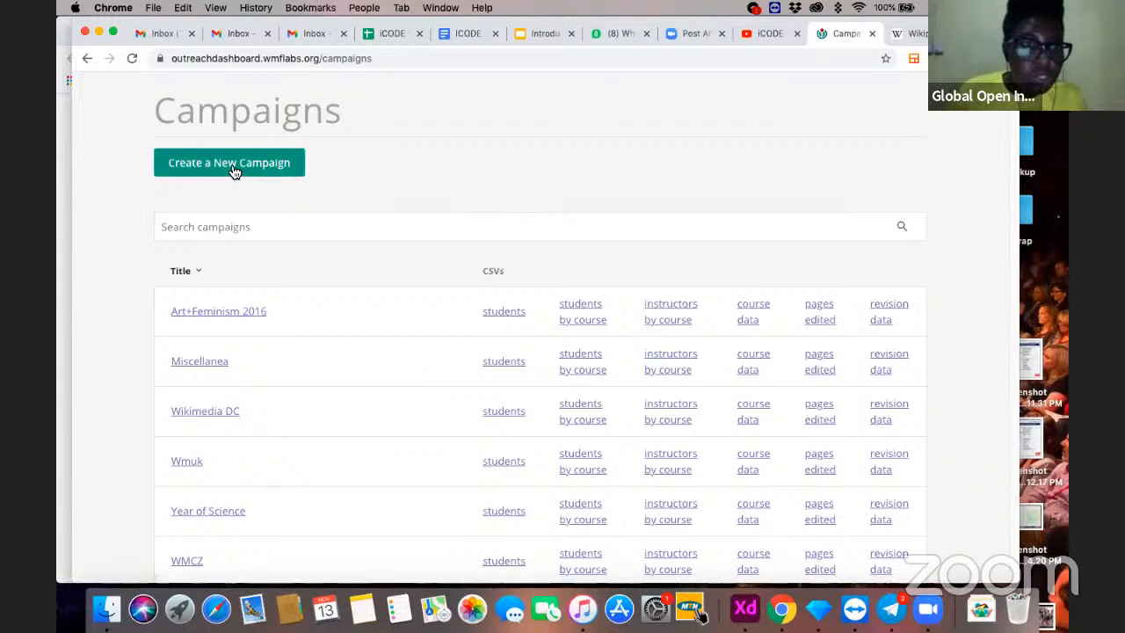
pyautogui.click(221, 166)
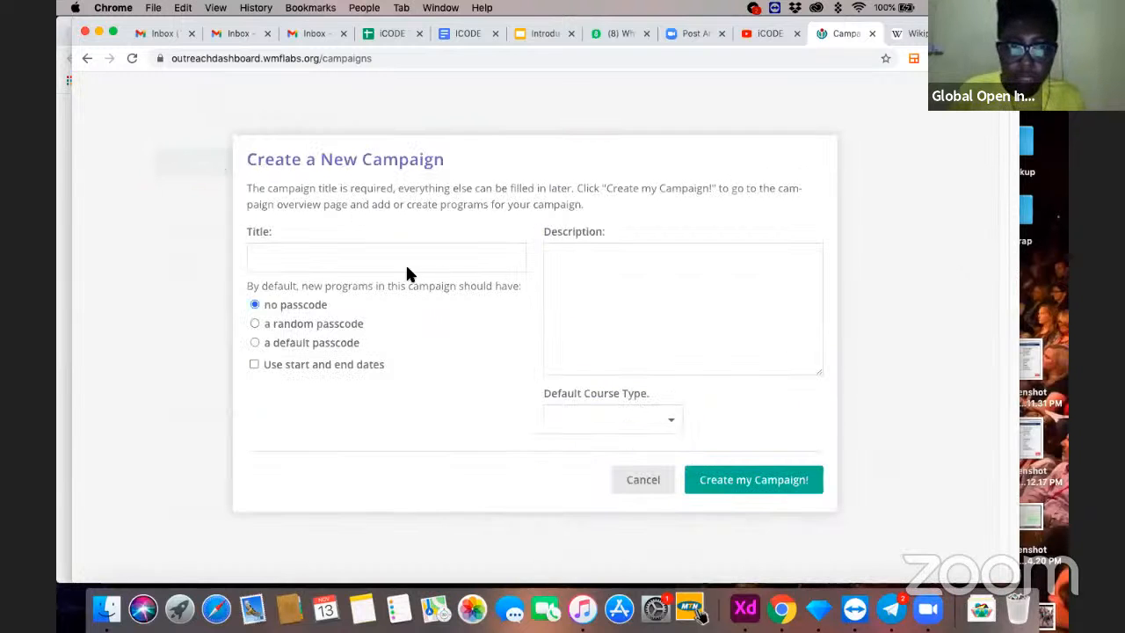
# - Title the campaign "ICODE Team Wikipedia Training" and describe it as "GOIF team training ICODE team how to edit on Wikipedia"
pyautogui.click(314, 260)
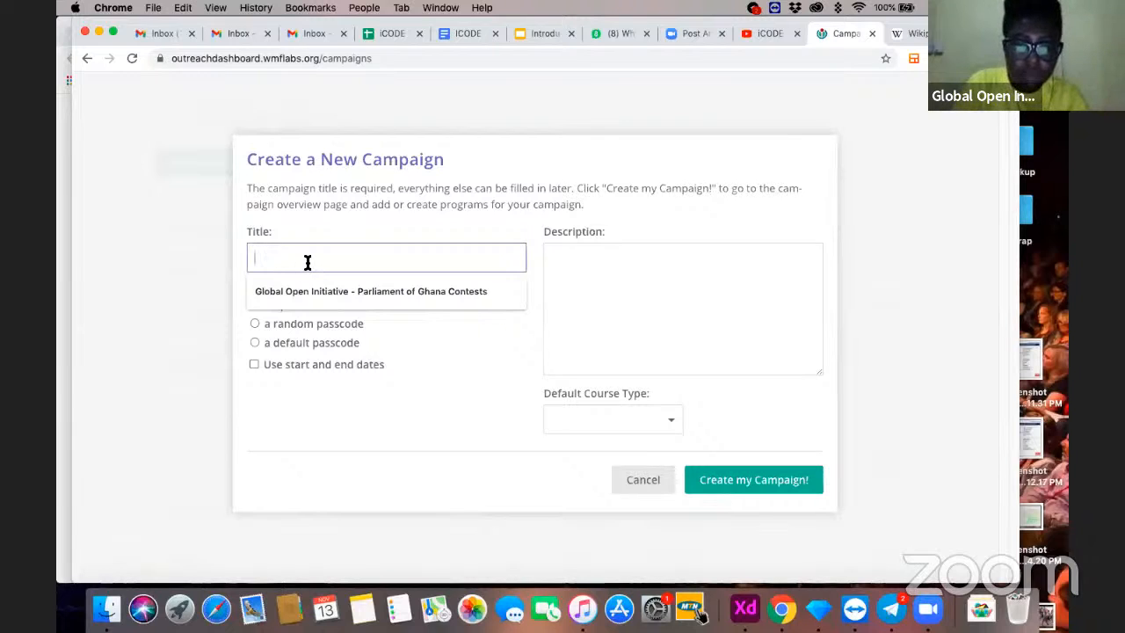
pyautogui.write('ICODE Wikipedia Train')
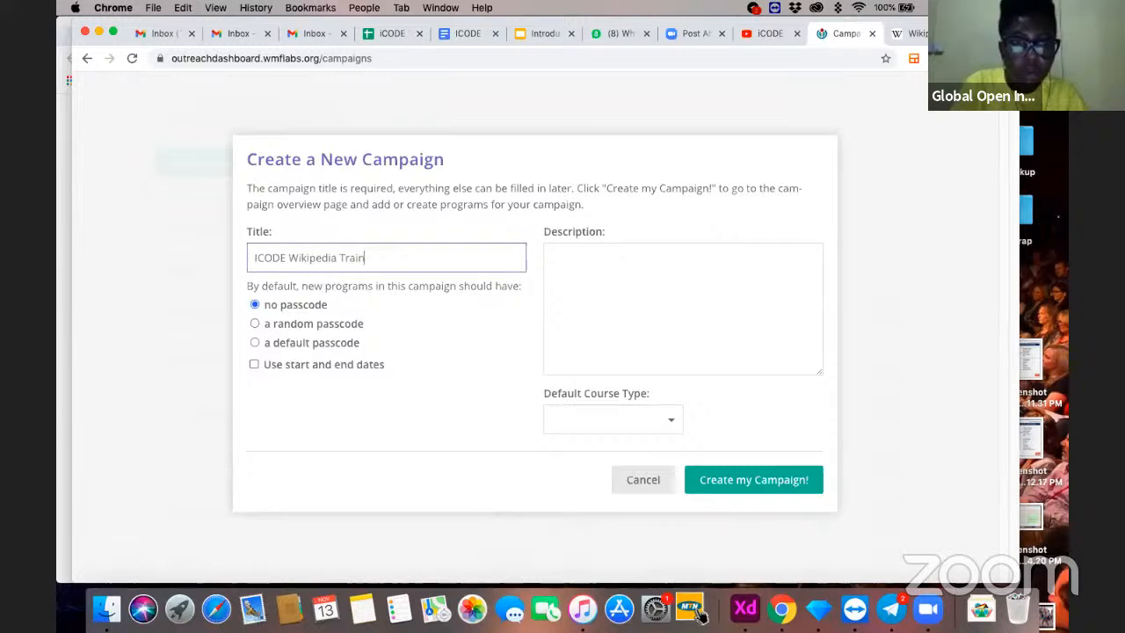
pyautogui.write('g')
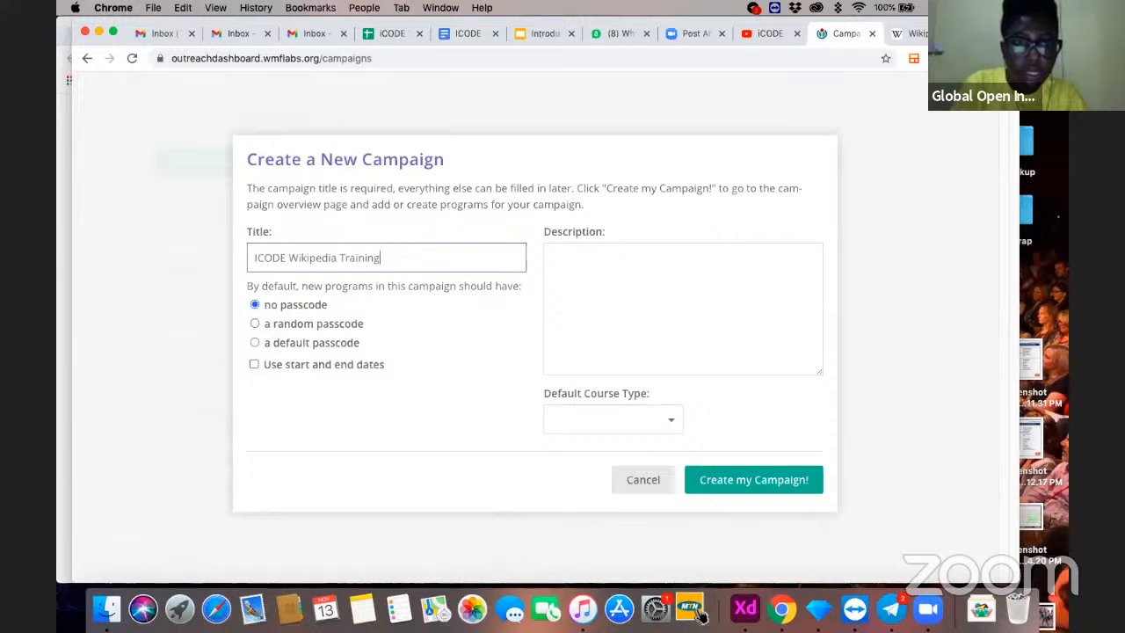
pyautogui.click(285, 257)
pyautogui.write('Team')
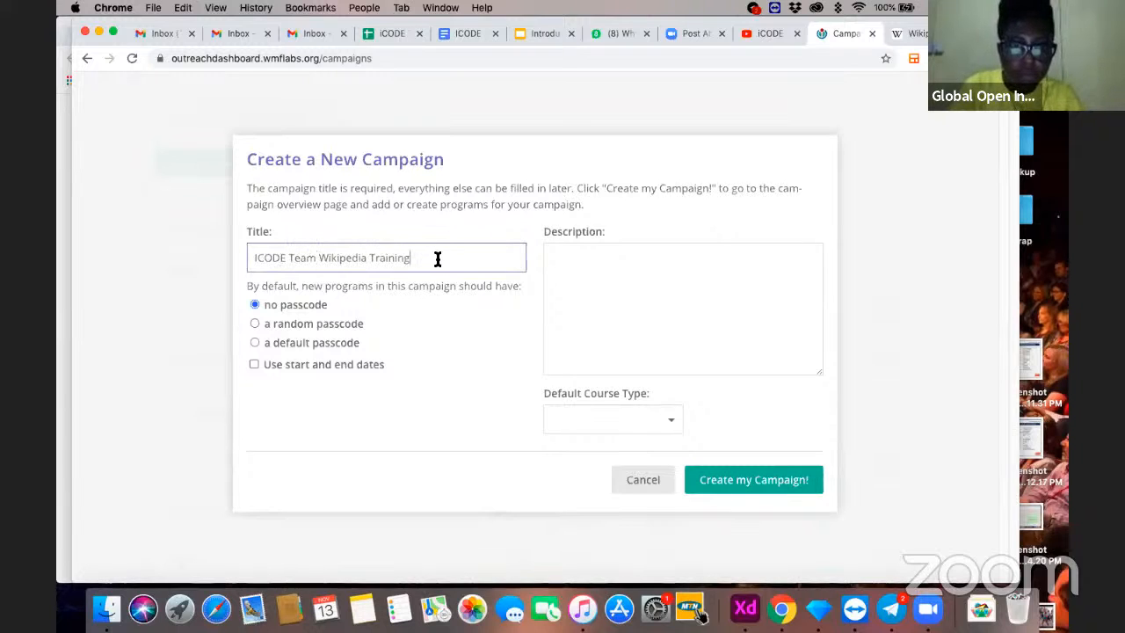
pyautogui.click(619, 289)
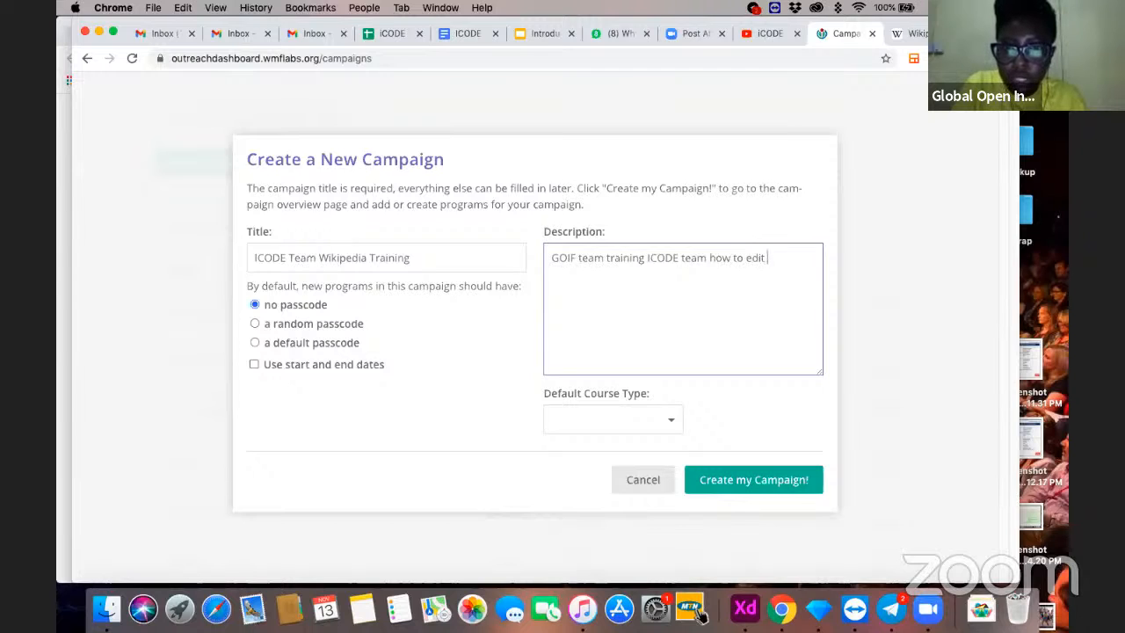
pyautogui.write('kipedia')
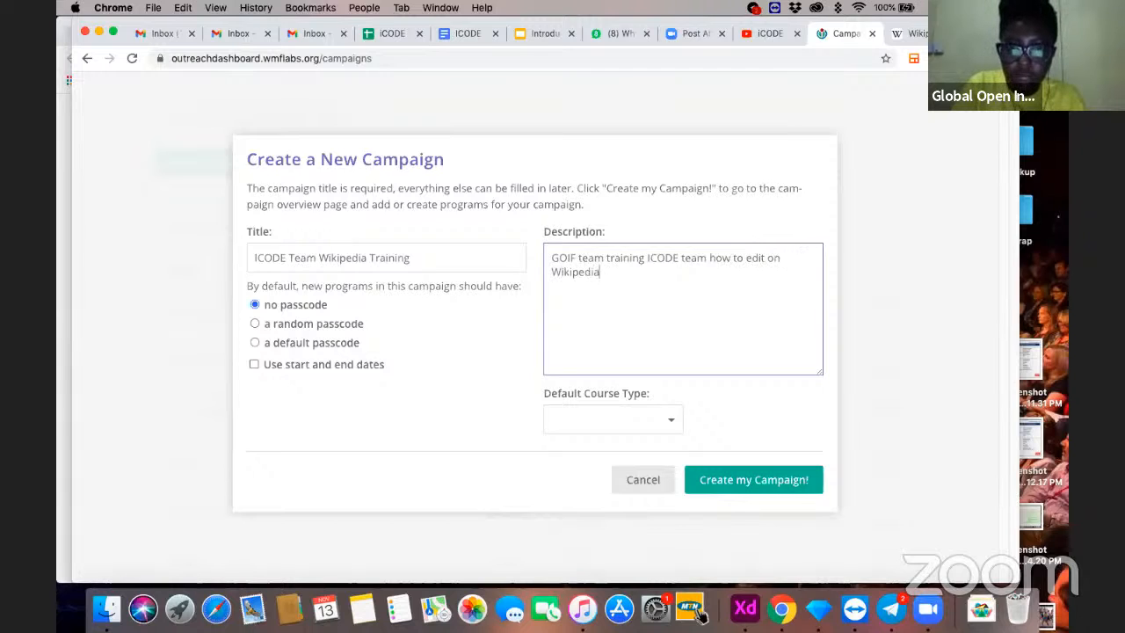
# - Set the default course type to Editathon and create the campaign
pyautogui.click(627, 422)
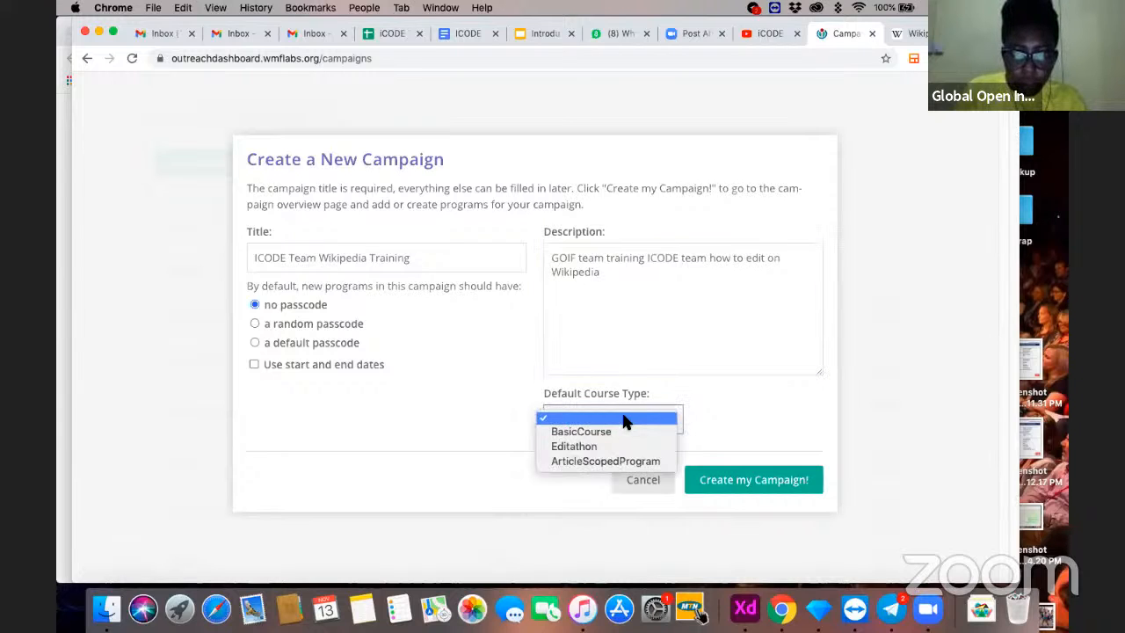
pyautogui.click(599, 446)
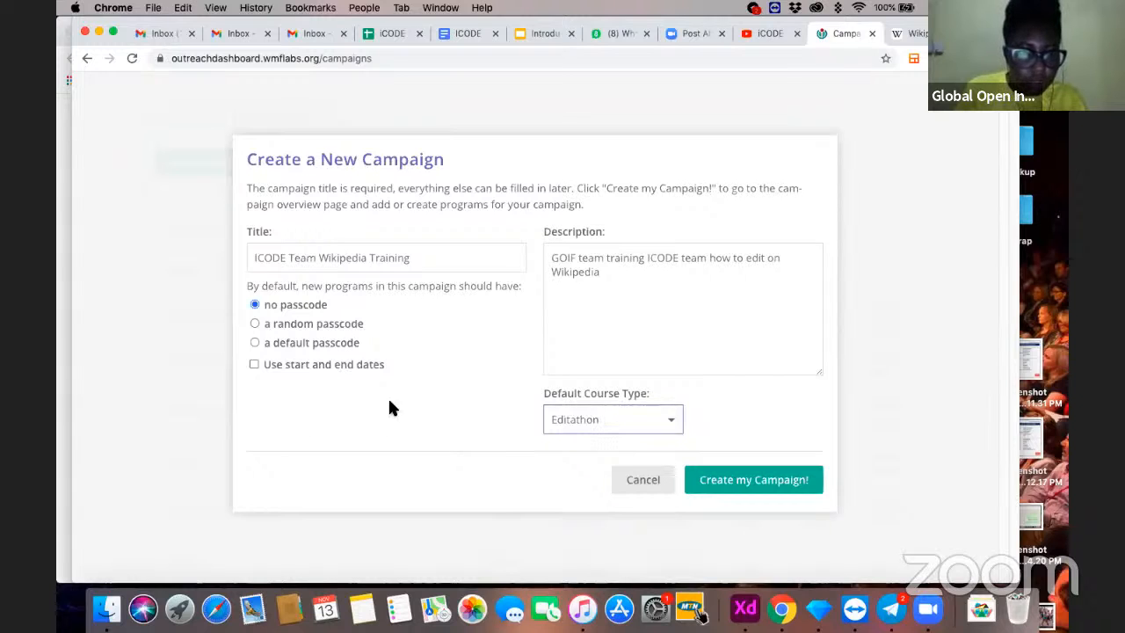
pyautogui.click(757, 484)
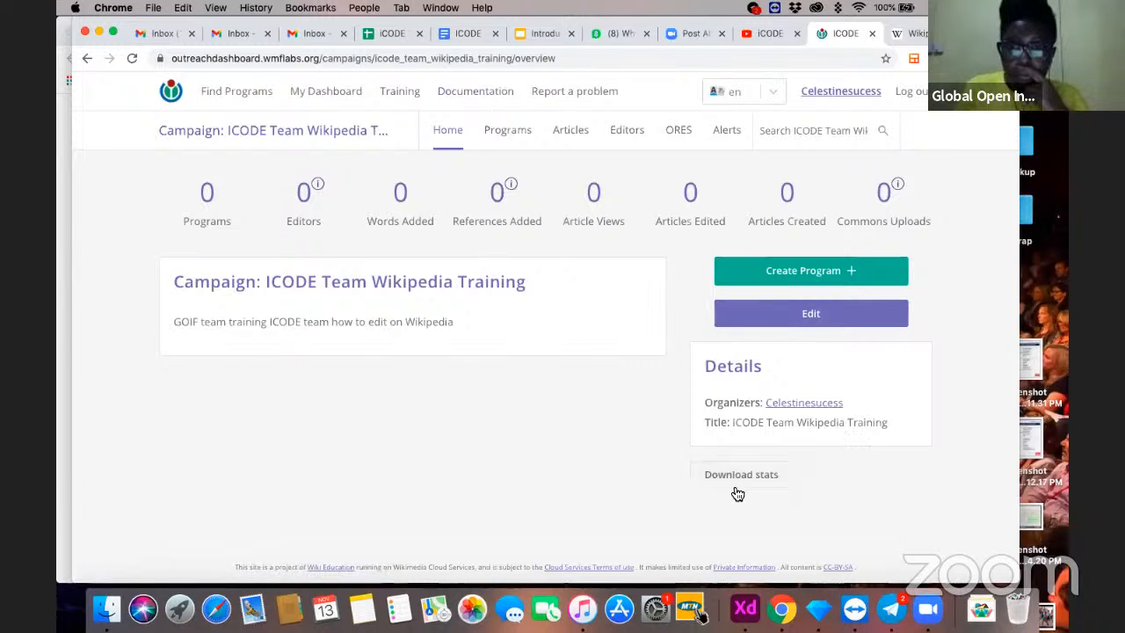
# - Return to the list of campaigns through My Dashboard and search it for "Art and Feminism 2021"
pyautogui.click(315, 93)
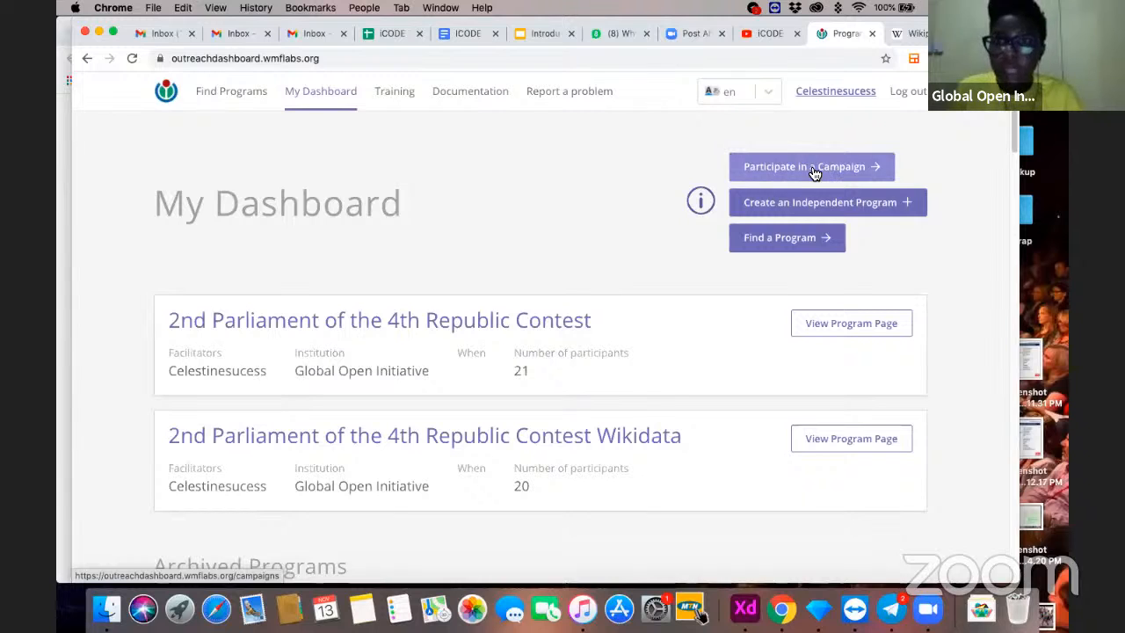
pyautogui.click(815, 170)
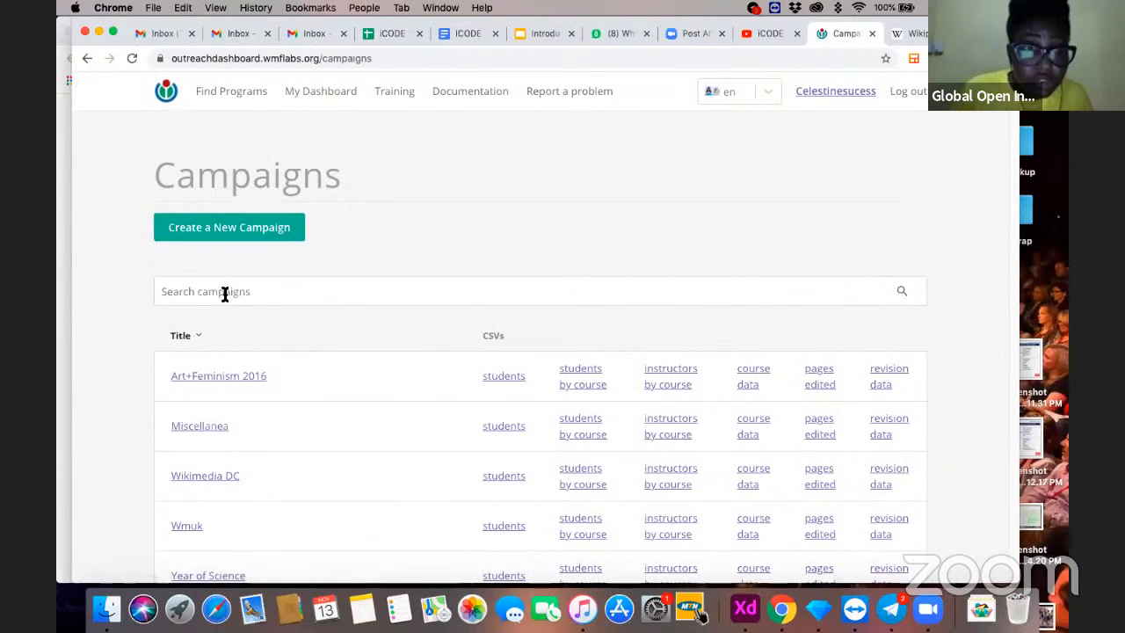
pyautogui.click(225, 294)
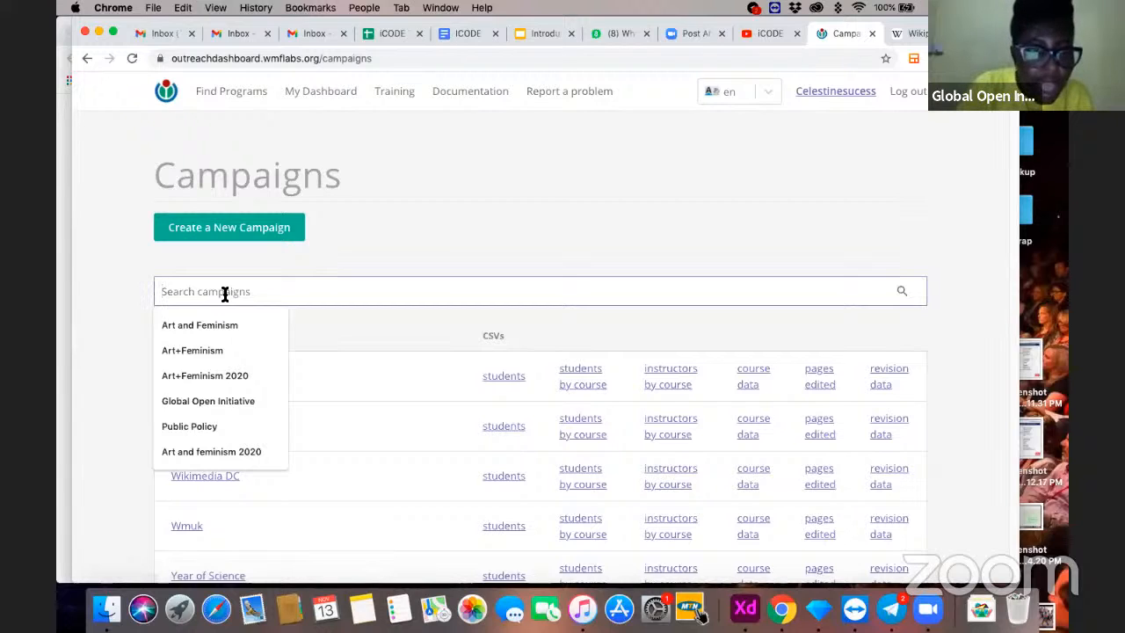
pyautogui.write('Art anf')
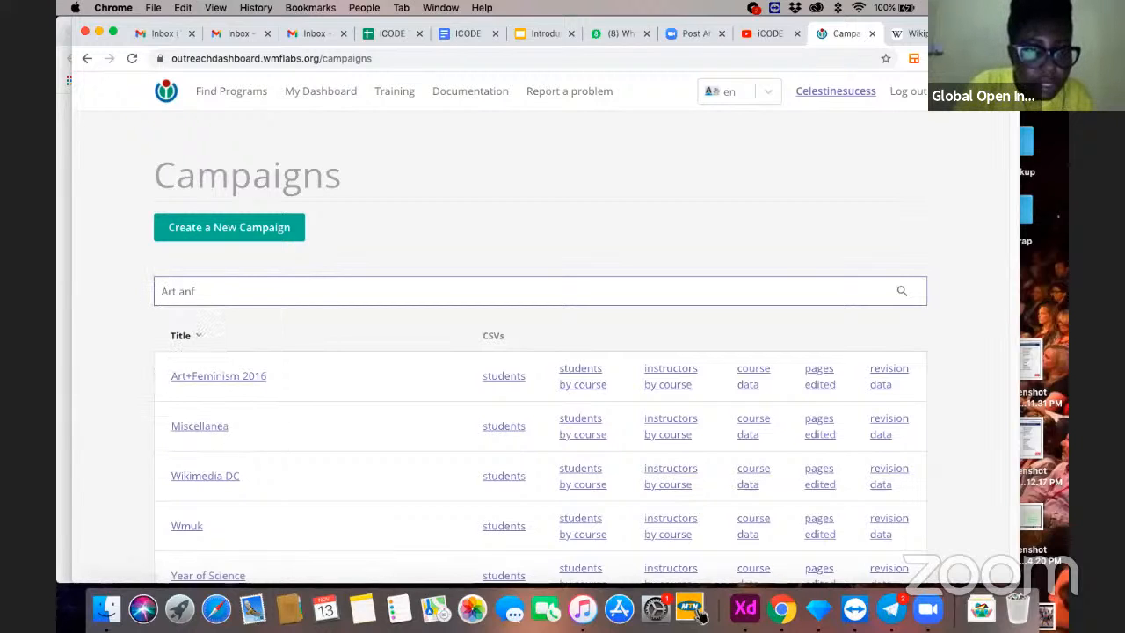
pyautogui.press('BackSpace')
pyautogui.press('BackSpace')
pyautogui.write('d Femin')
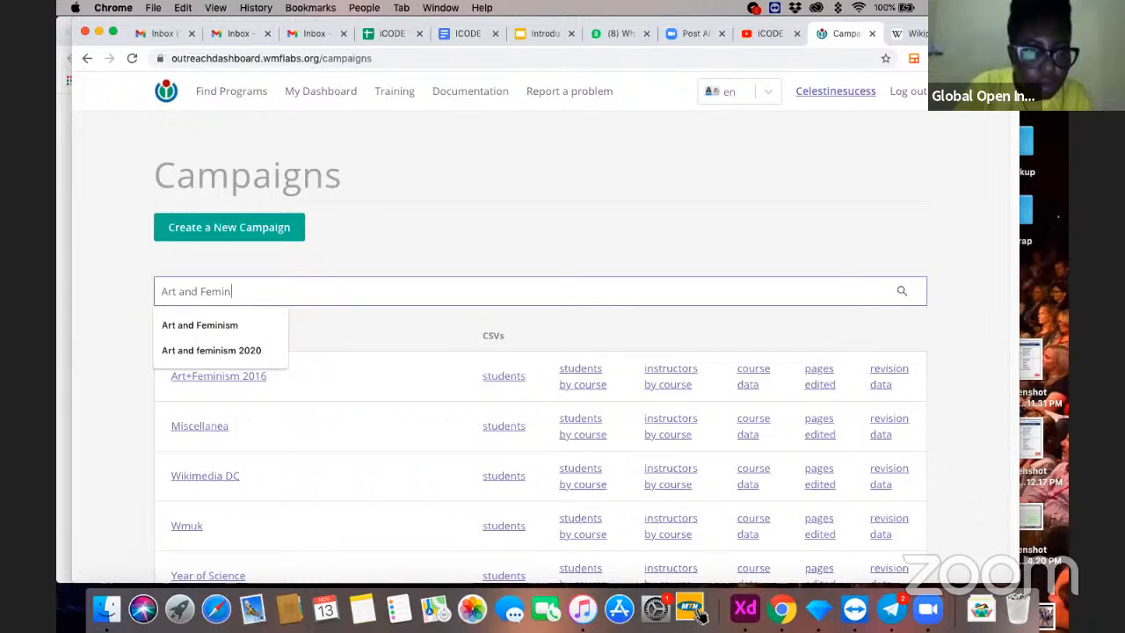
pyautogui.write('ism 20')
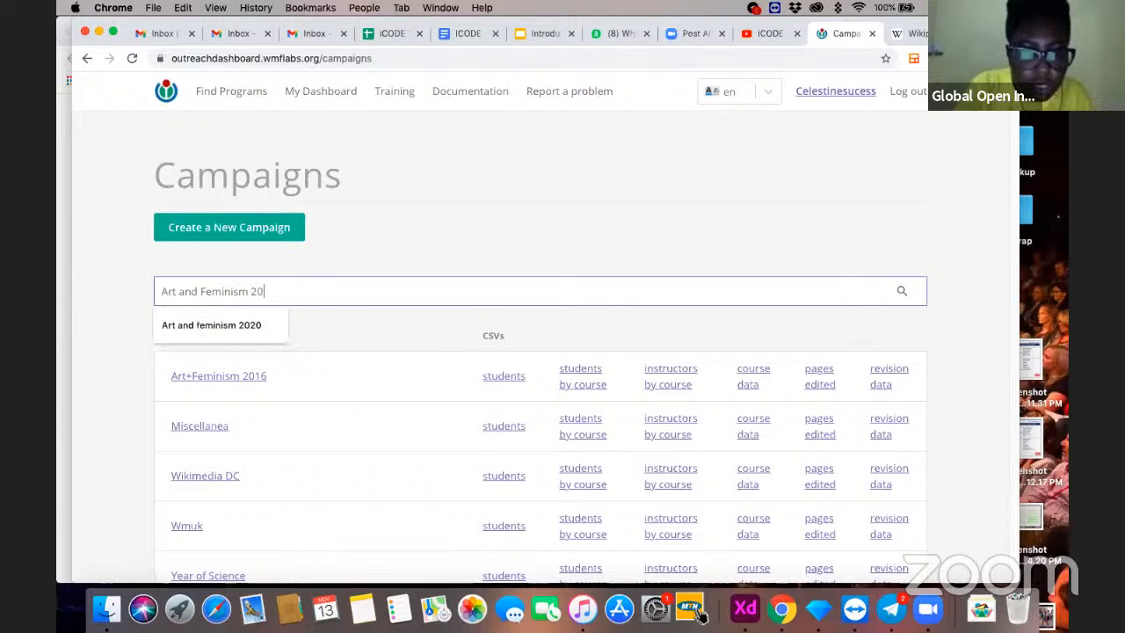
pyautogui.write('21')
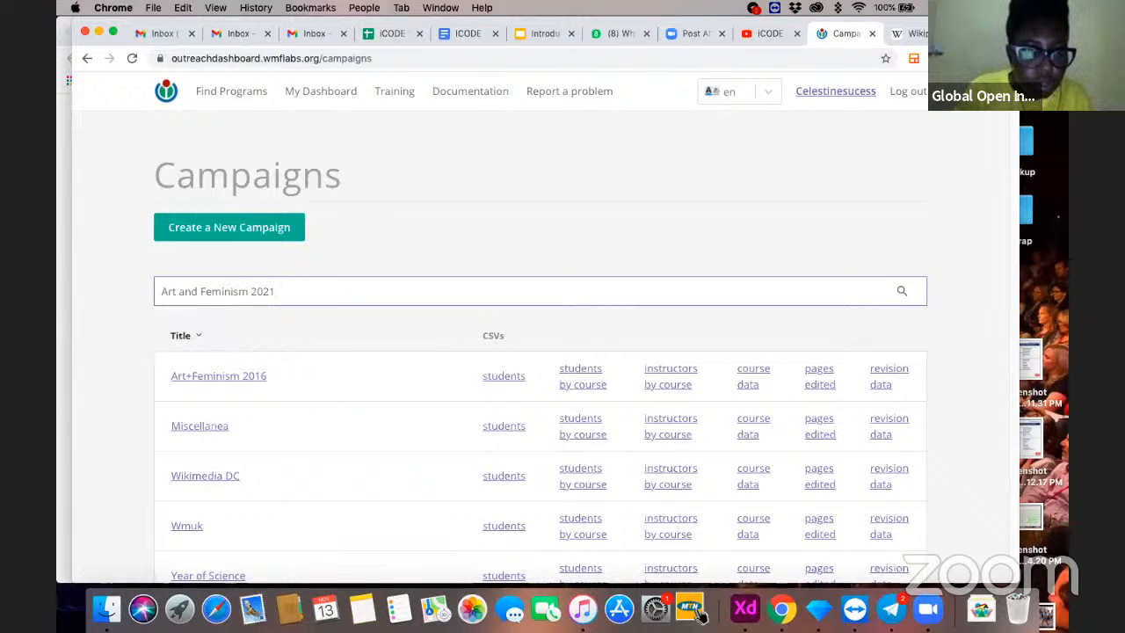
pyautogui.press('Return')
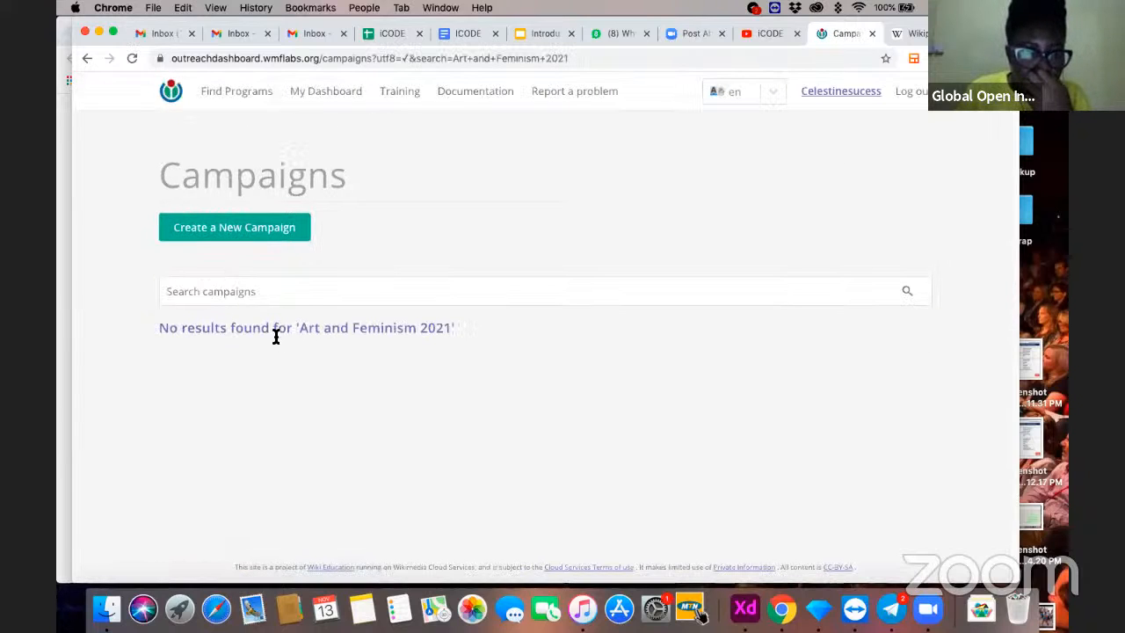
pyautogui.click(254, 291)
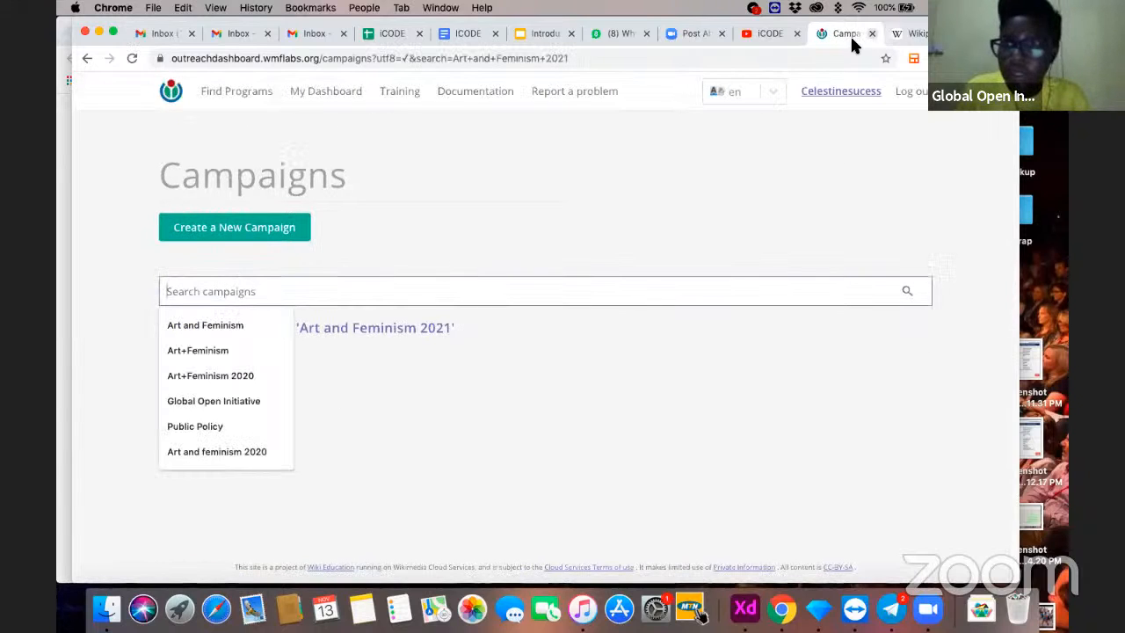
# - Go back to the Art+Feminism 2021 campaign's programs page and examine its list of programs
pyautogui.click(85, 60)
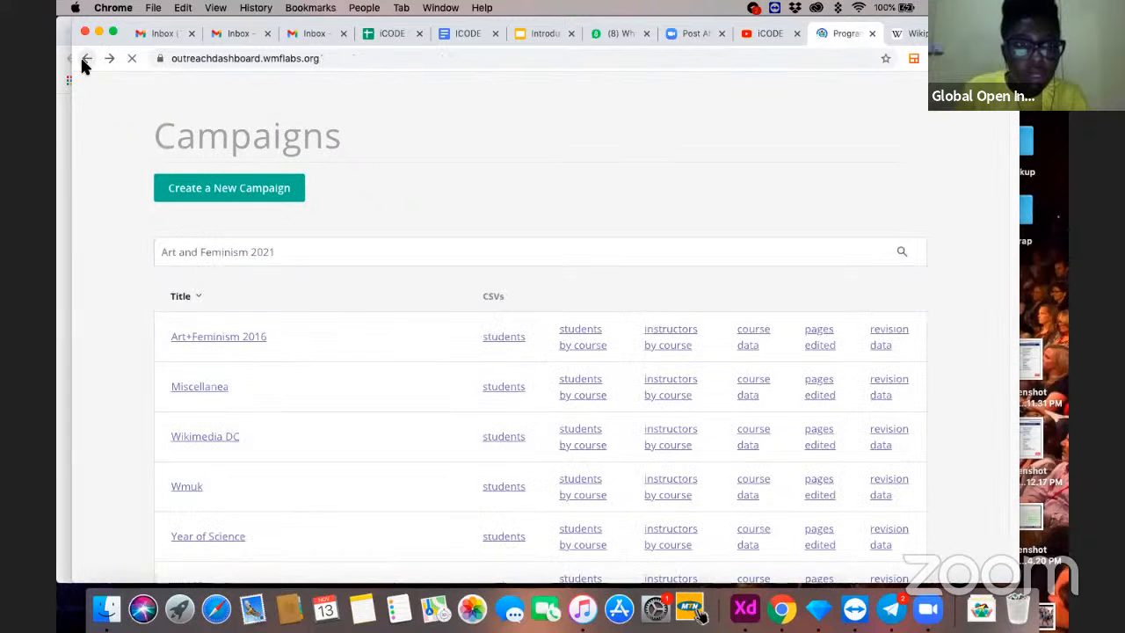
pyautogui.click(85, 60)
pyautogui.click(86, 59)
pyautogui.click(85, 60)
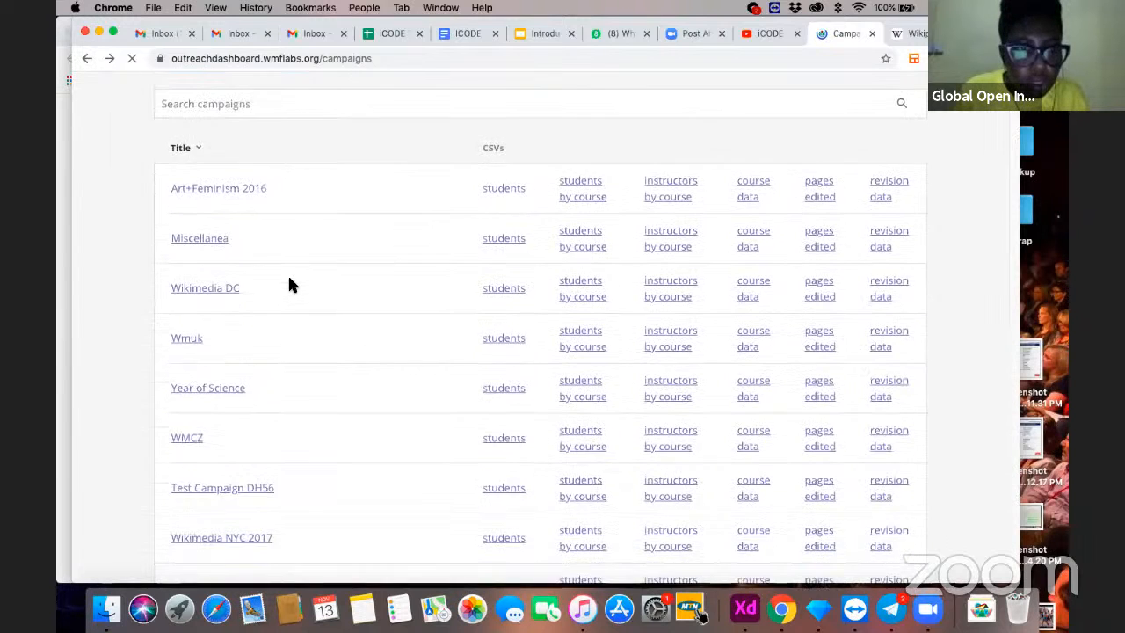
pyautogui.click(85, 59)
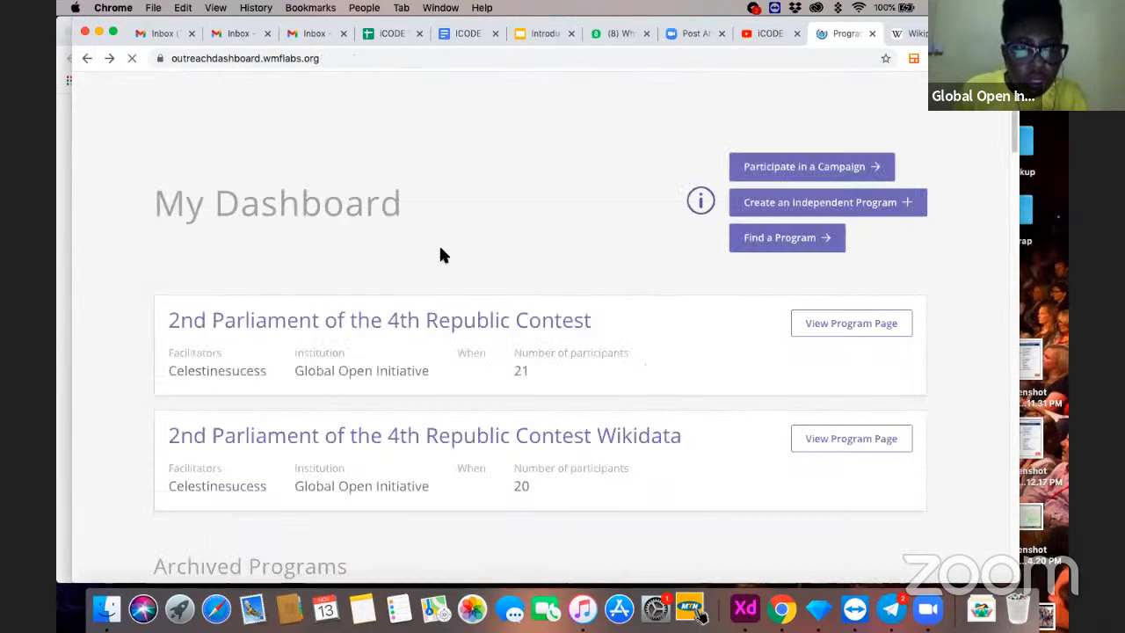
pyautogui.click(89, 60)
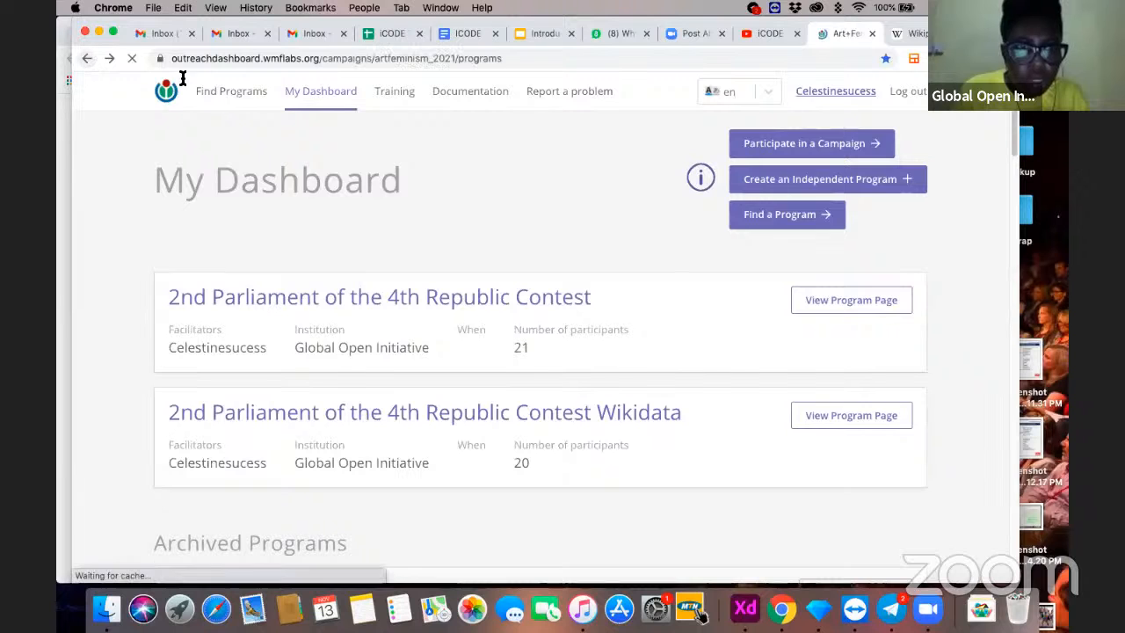
pyautogui.scroll(-2, 527, 242)
pyautogui.scroll(-2, 533, 252)
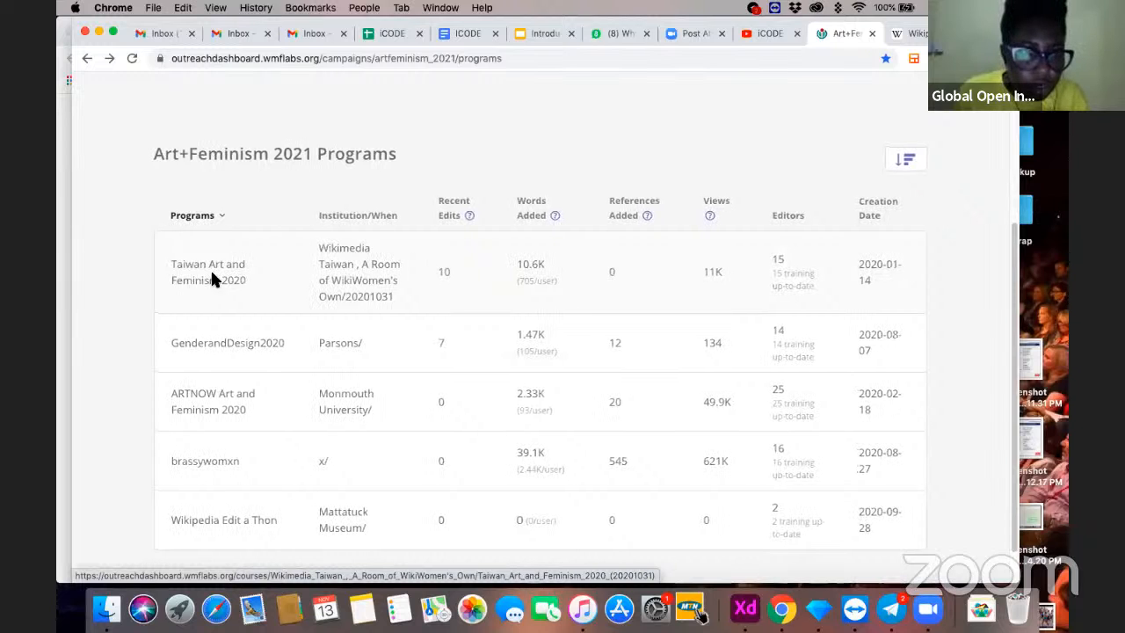
pyautogui.rightClick(216, 280)
pyautogui.click(277, 158)
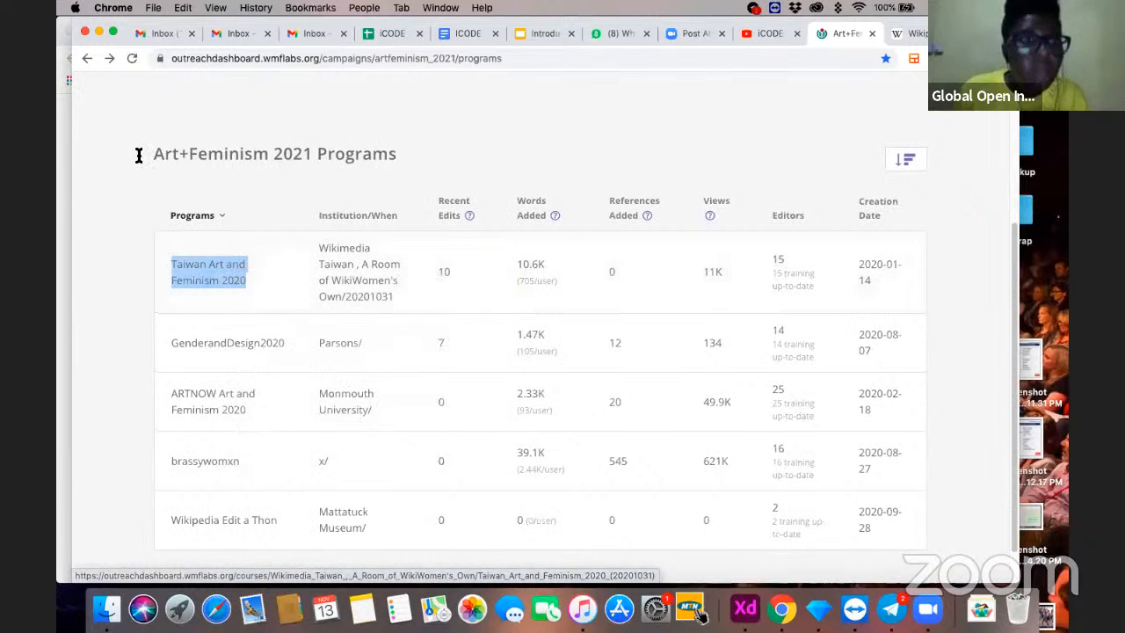
# - Open the Taiwan Art and Feminism 2020 program from the Art+Feminism 2021 list in a new tab and switch to it
pyautogui.moveTo(411, 160); pyautogui.dragTo(161, 157)
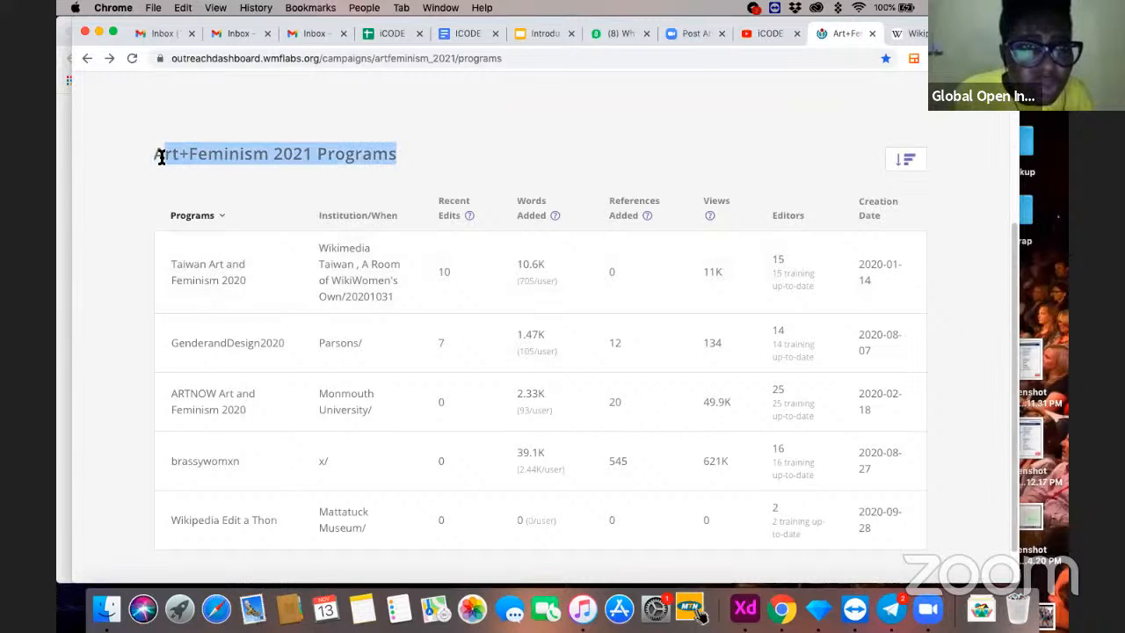
pyautogui.rightClick(217, 268)
pyautogui.press('Return')
pyautogui.scroll(-1, 746, 220)
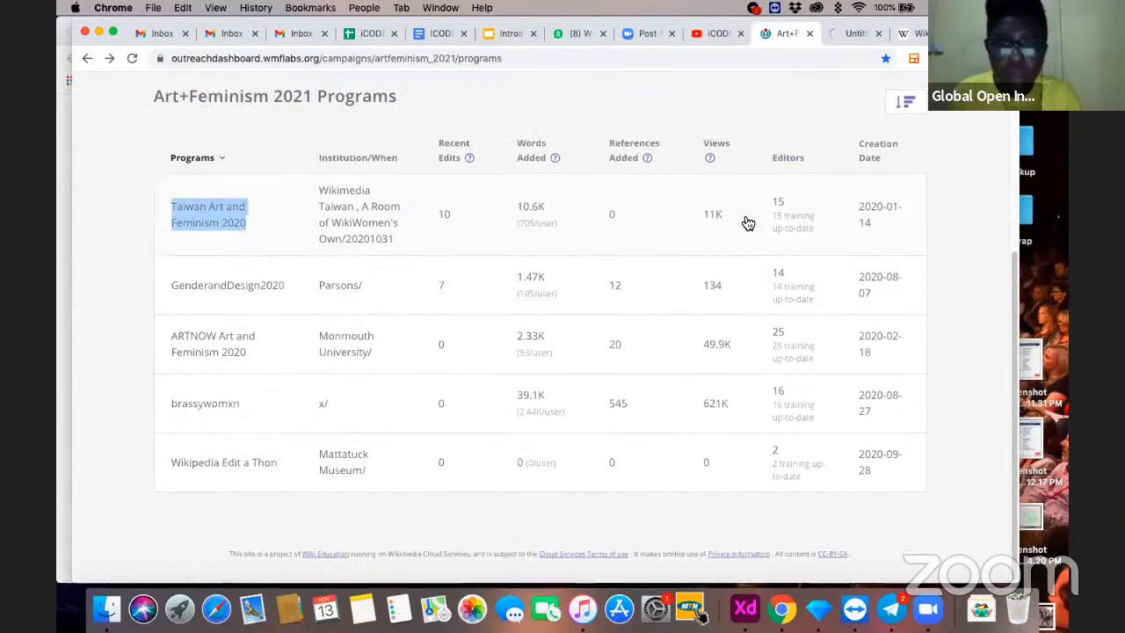
pyautogui.scroll(3, 743, 213)
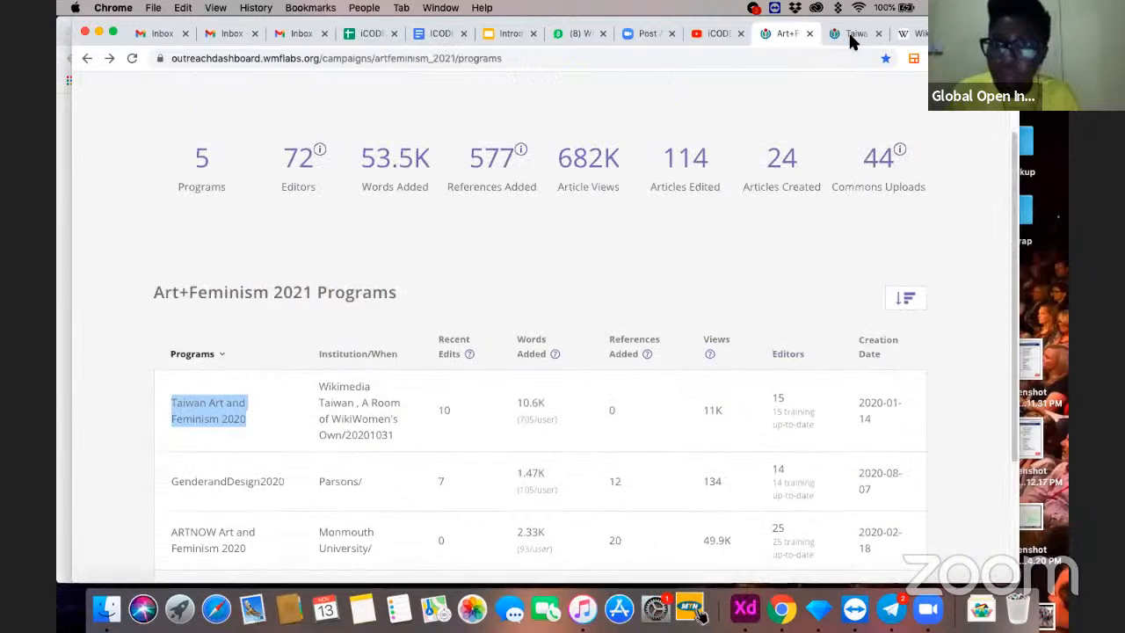
pyautogui.click(849, 35)
# - Find the campaigns in the Taiwan program's details and copy the campaign name "Art+Feminism 2021"
pyautogui.scroll(-2, 759, 460)
pyautogui.scroll(-3, 759, 460)
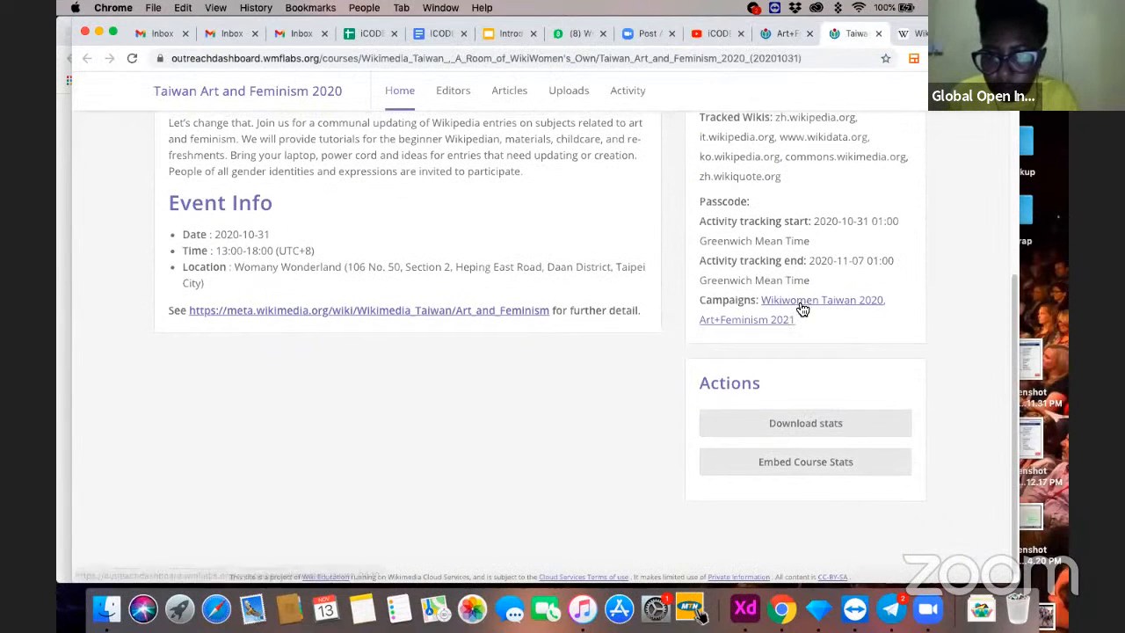
pyautogui.scroll(-1, 715, 325)
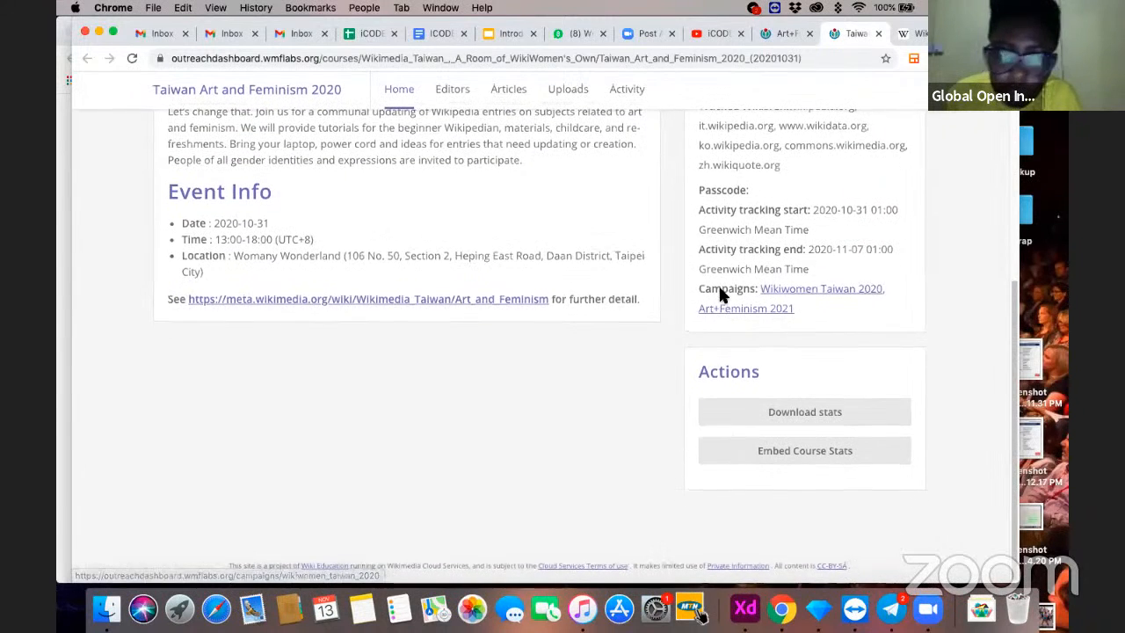
pyautogui.scroll(1, 720, 294)
pyautogui.moveTo(795, 351); pyautogui.dragTo(691, 360)
pyautogui.press('super+c')
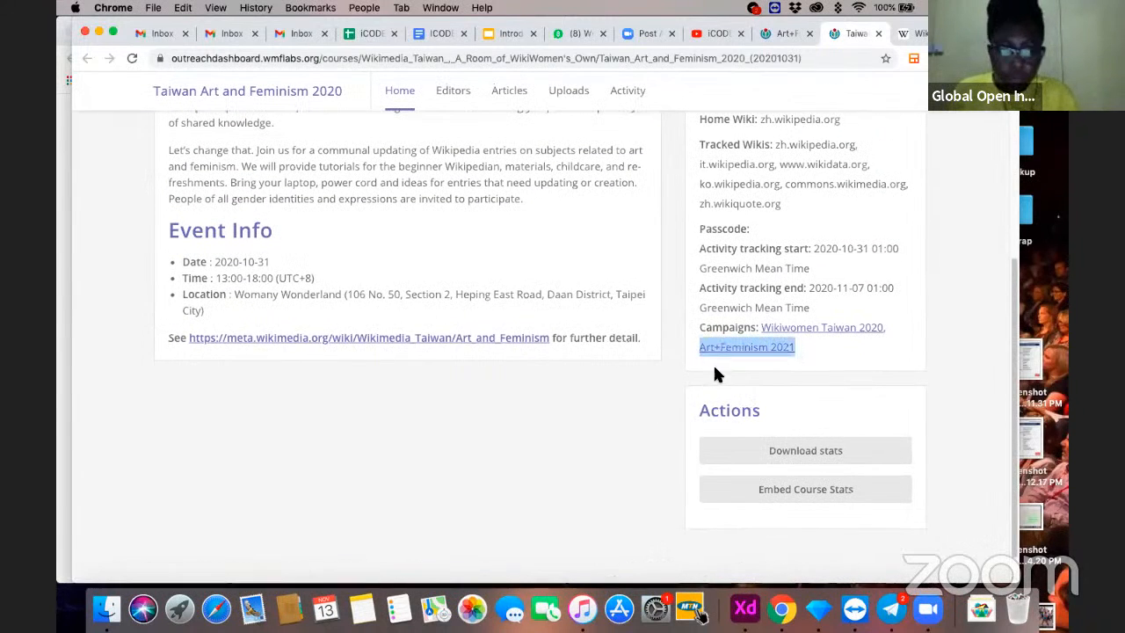
# - Go from the Art+Feminism 2021 page through My Dashboard to the campaigns list and enter "Art+Feminism 2021" as the search term
pyautogui.click(754, 33)
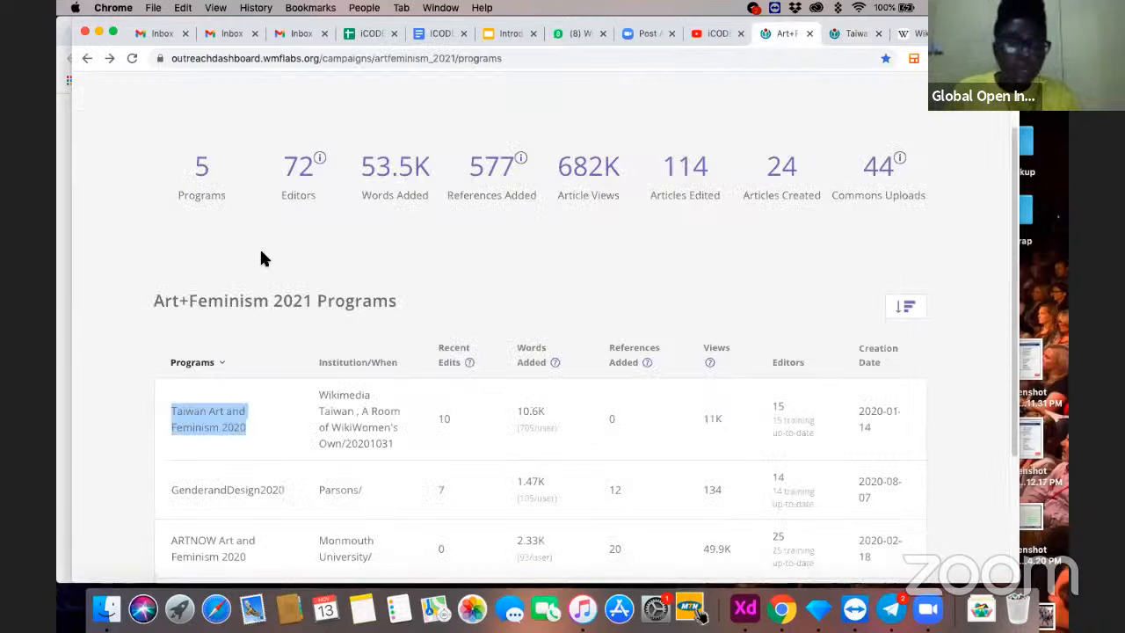
pyautogui.scroll(3, 378, 232)
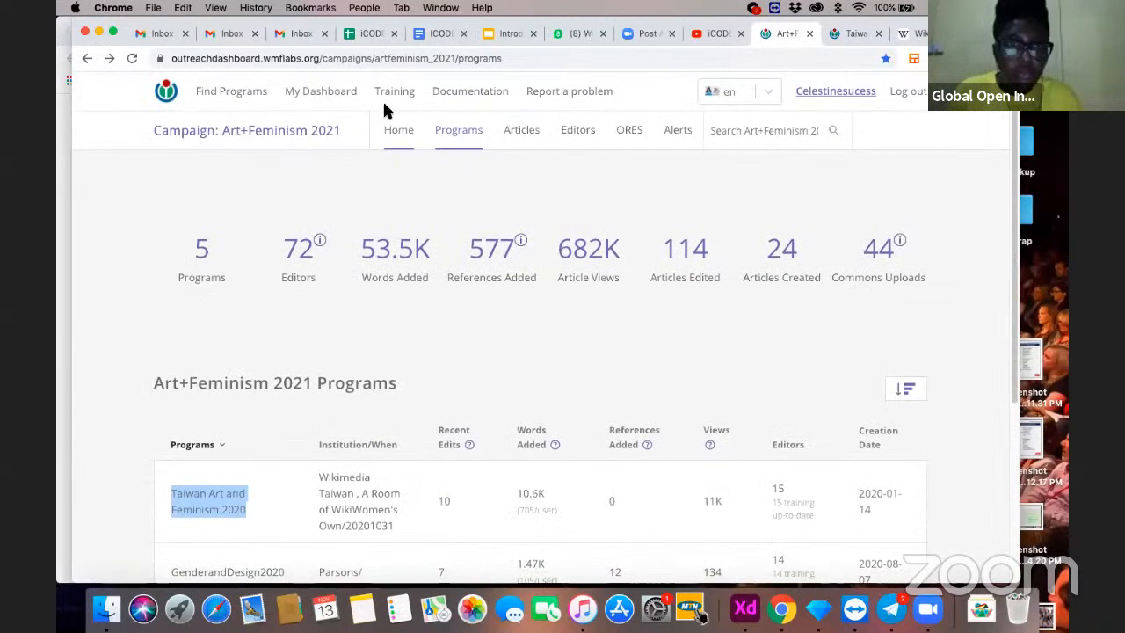
pyautogui.click(320, 93)
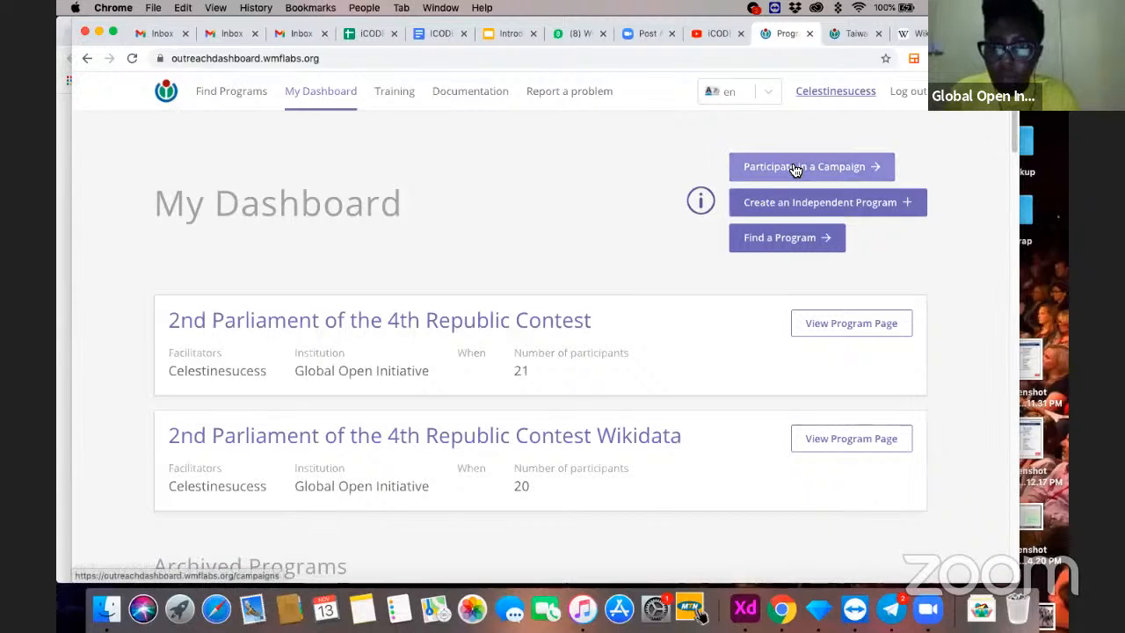
pyautogui.click(792, 166)
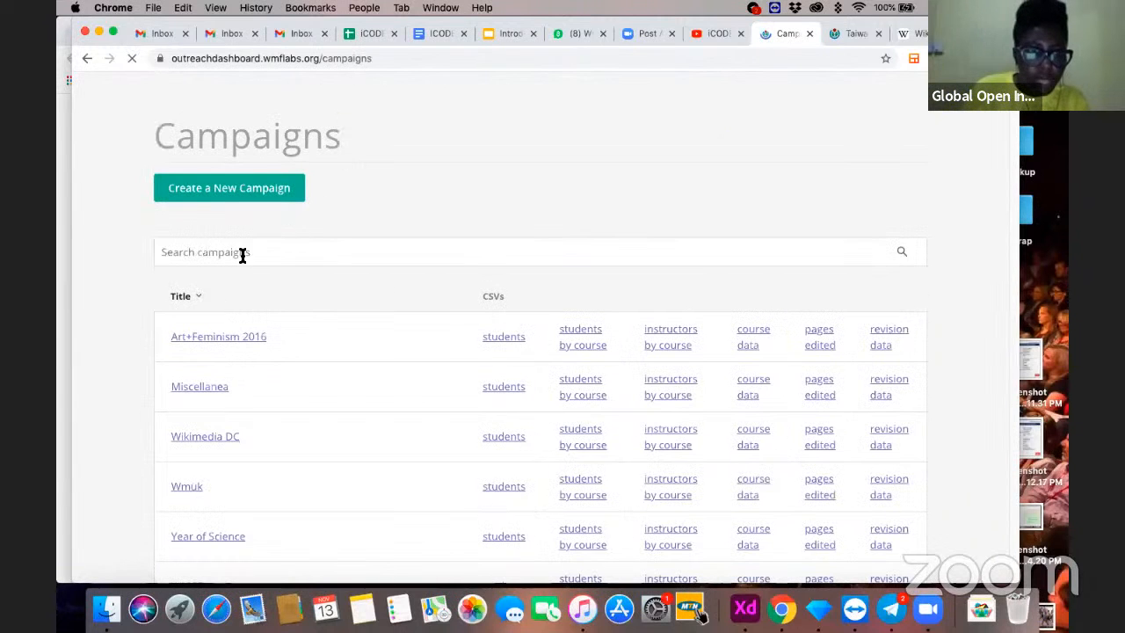
pyautogui.click(241, 253)
pyautogui.press('super+v')
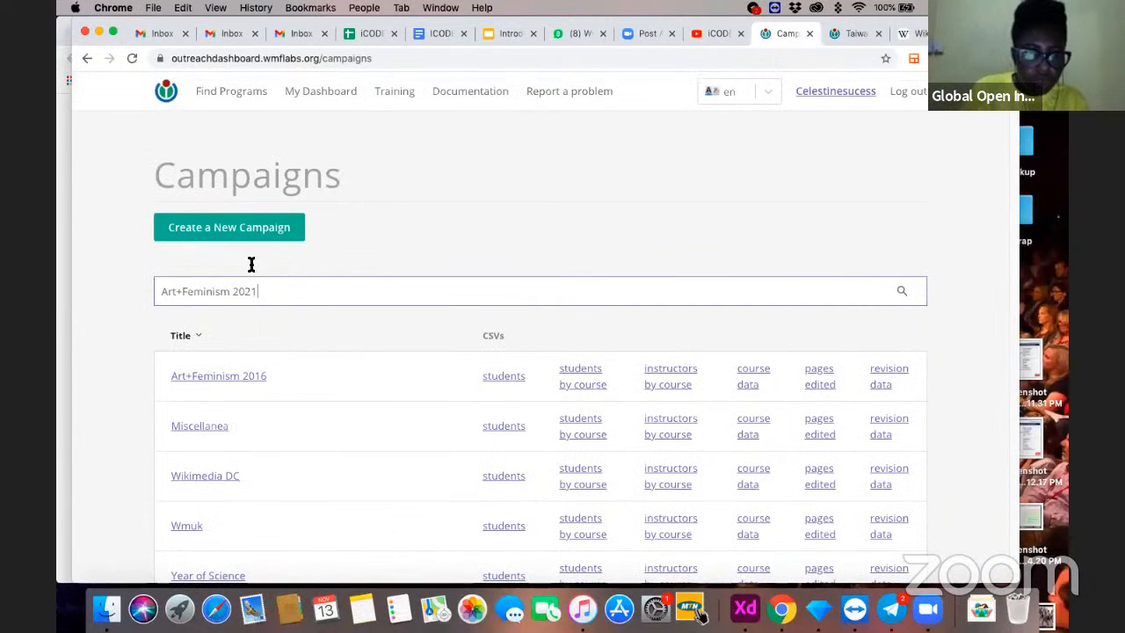
# - Browse the full list of campaigns to see which ones exist on the dashboard
pyautogui.scroll(-10, 349, 328)
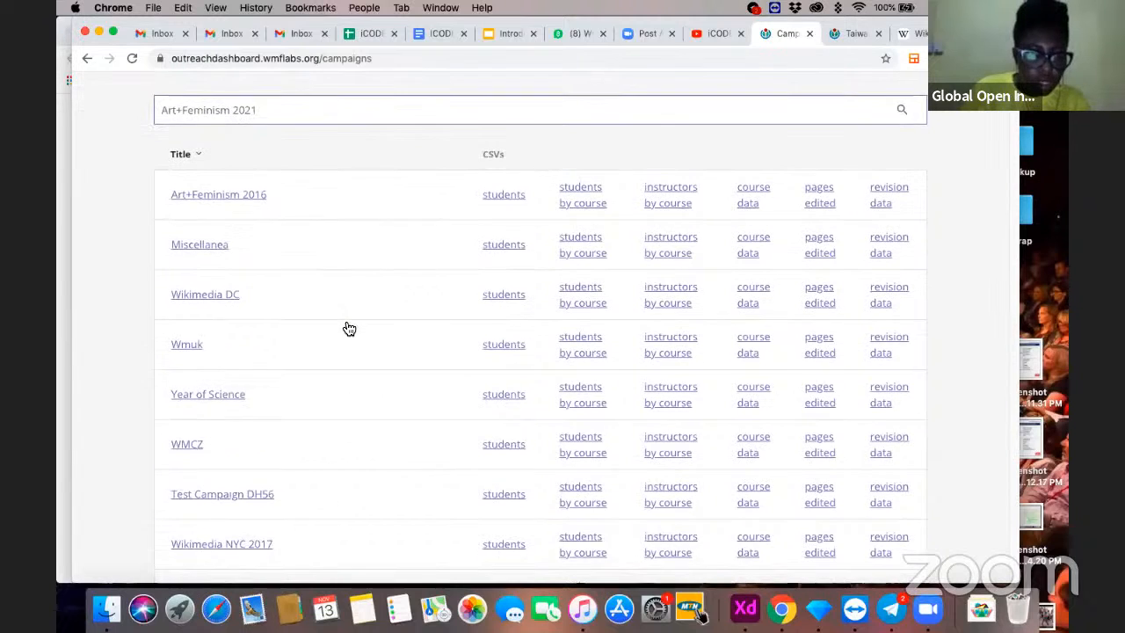
pyautogui.scroll(-10, 343, 327)
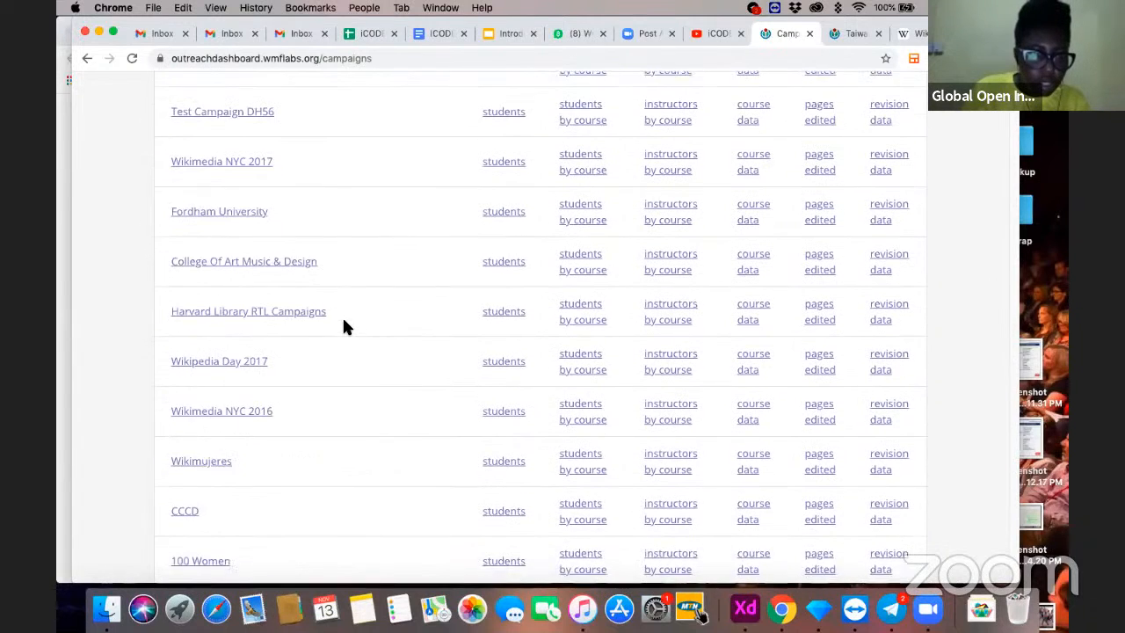
pyautogui.scroll(-10, 344, 327)
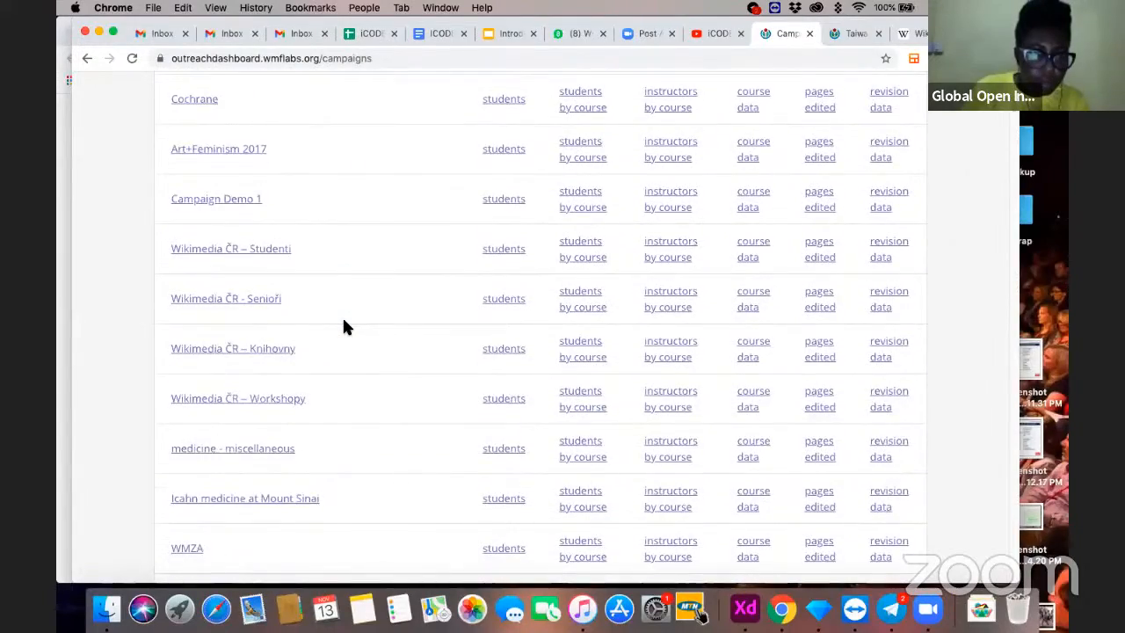
pyautogui.scroll(-10, 344, 326)
pyautogui.scroll(-10, 344, 327)
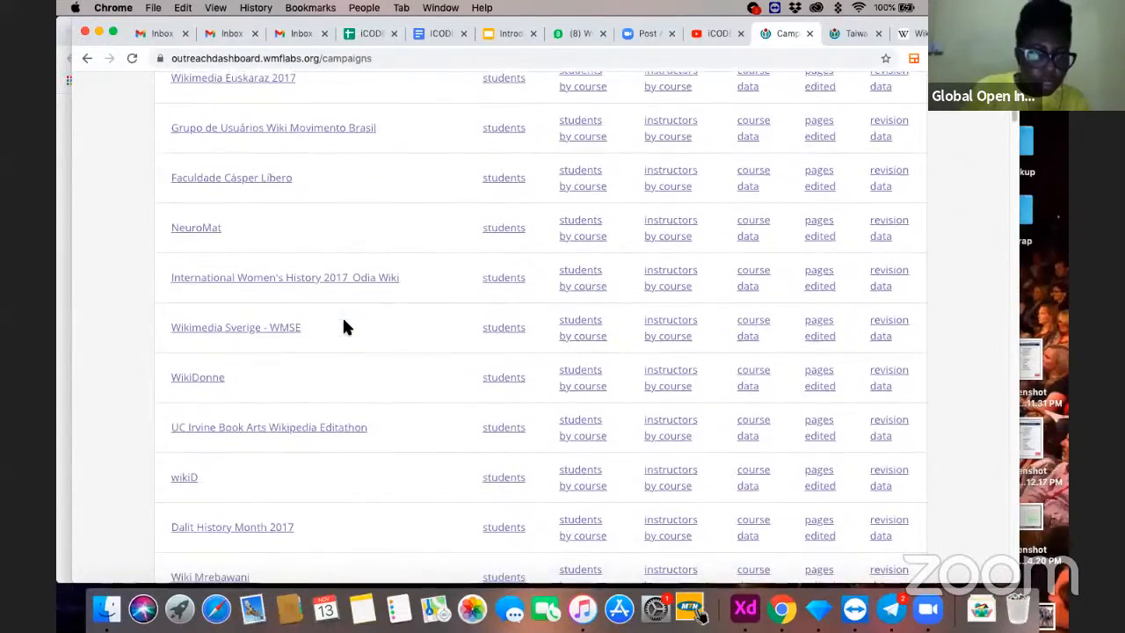
pyautogui.scroll(-10, 344, 325)
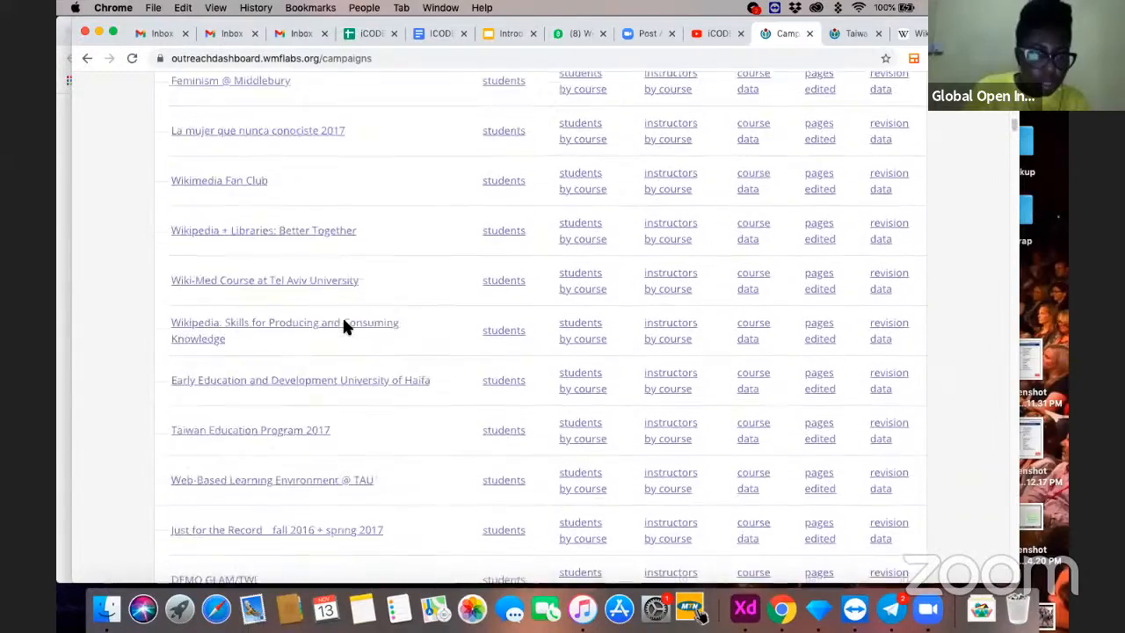
pyautogui.scroll(-10, 343, 327)
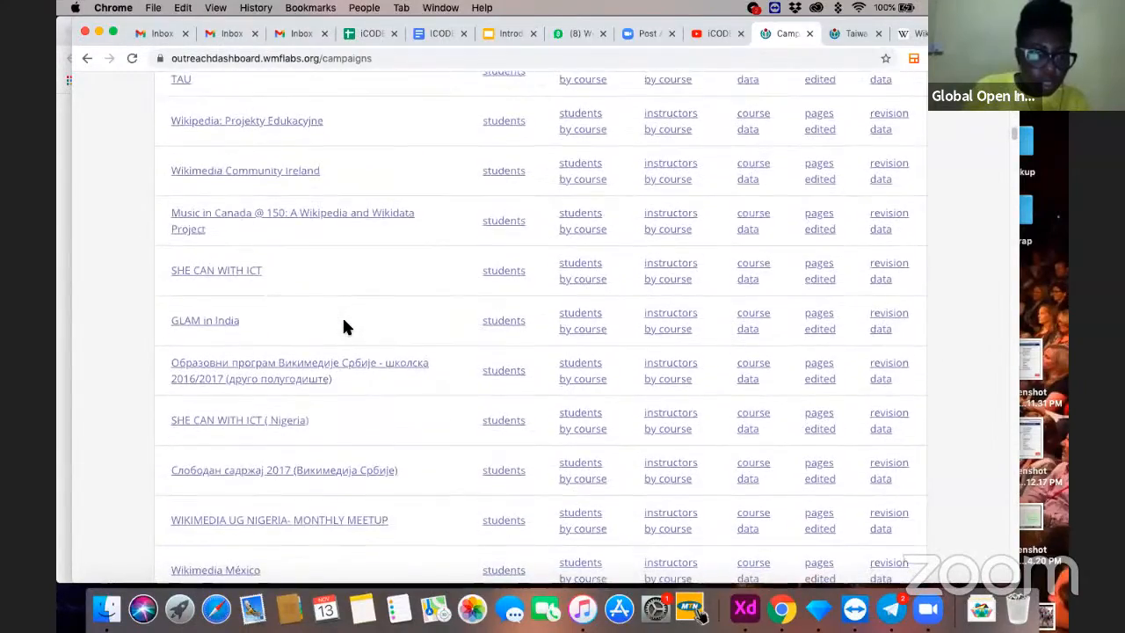
pyautogui.scroll(-10, 344, 322)
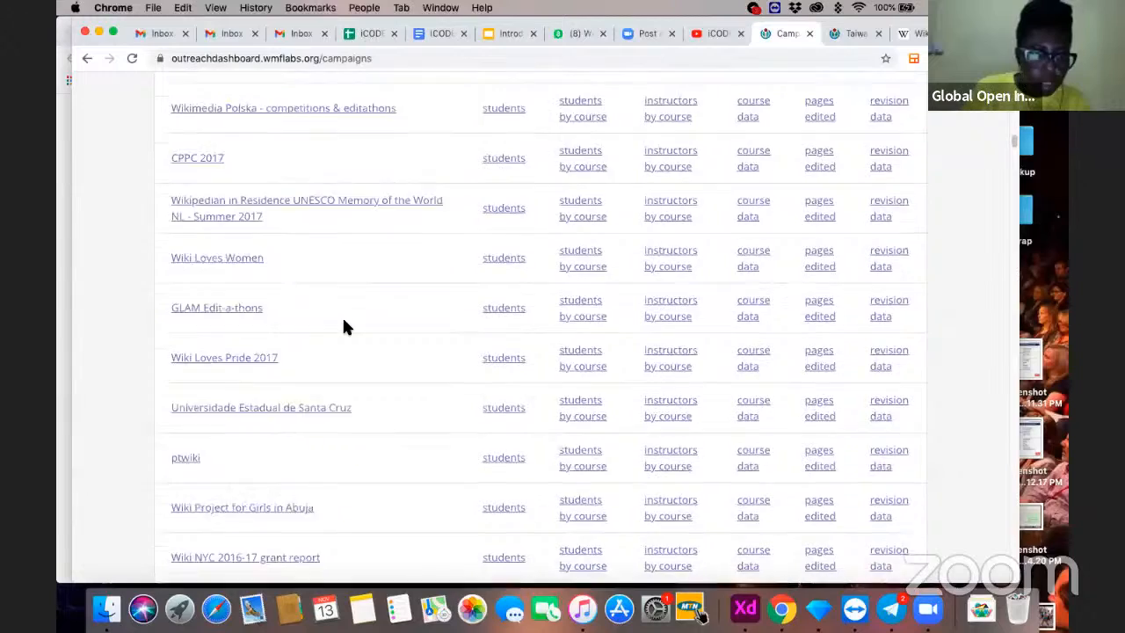
pyautogui.scroll(20, 327, 192)
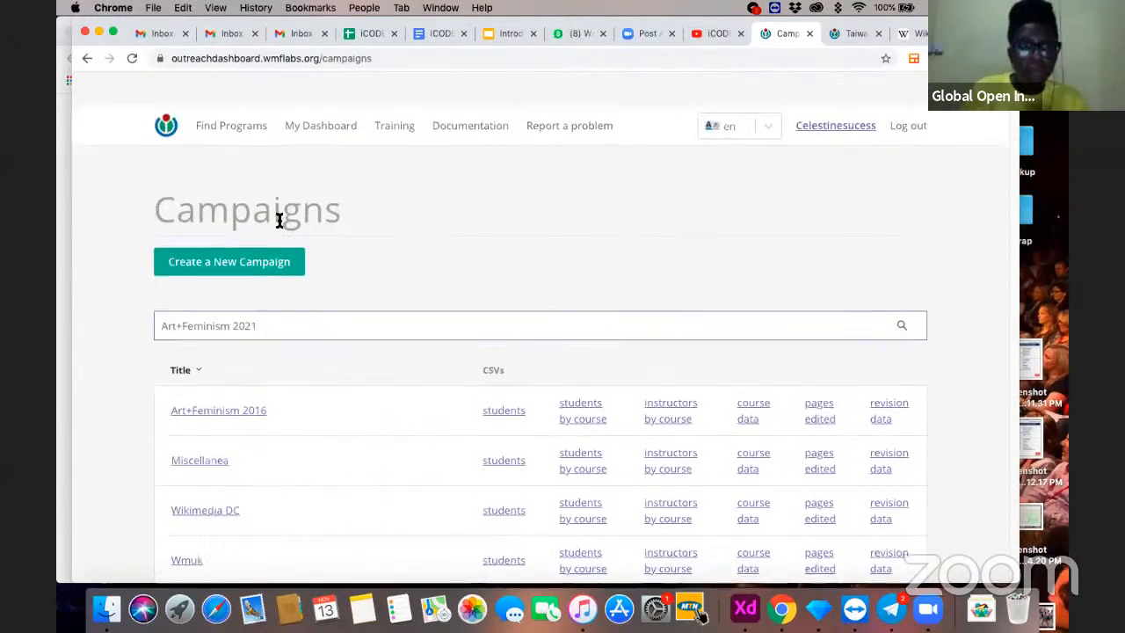
# - Find and open the Art+Feminism 2021 campaign, and start a new program of type Edit-A-Thon in it
pyautogui.press('Return')
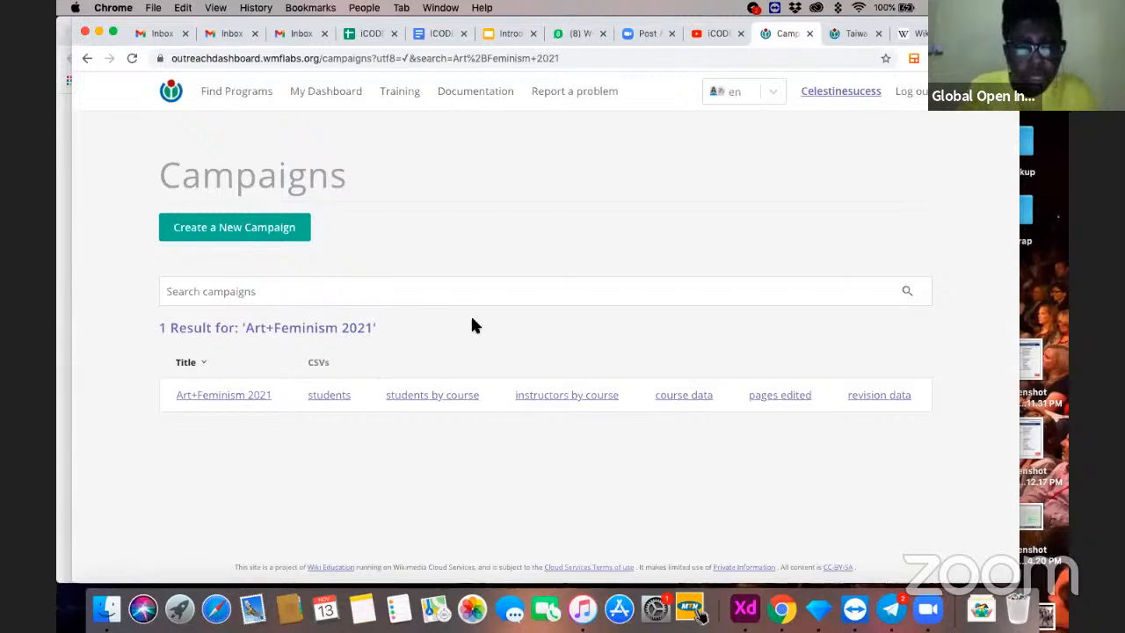
pyautogui.click(238, 397)
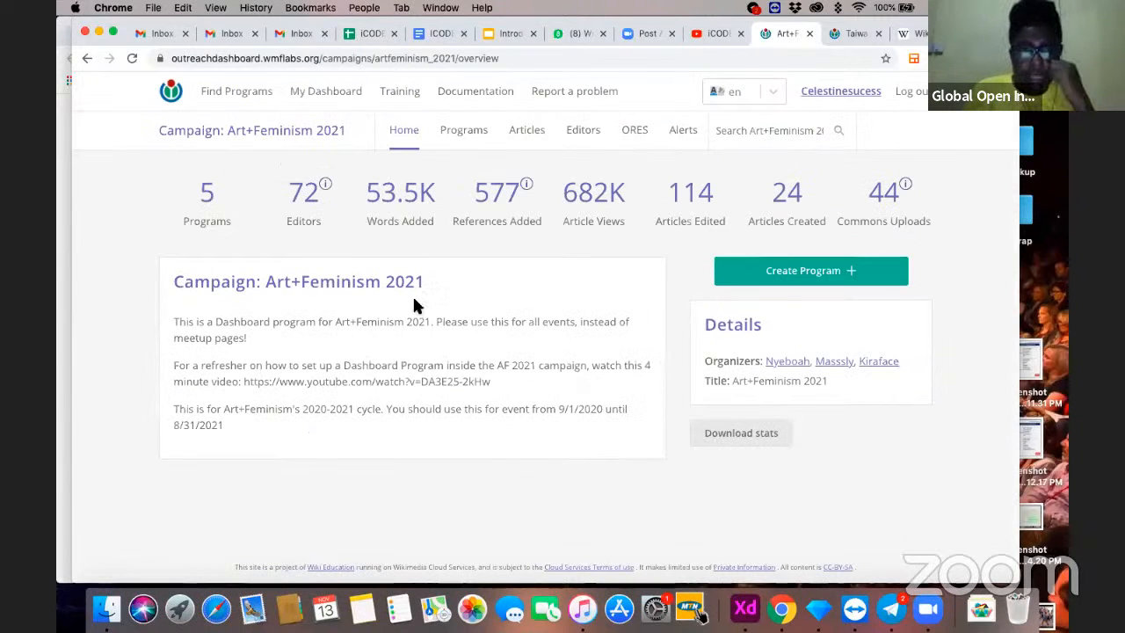
pyautogui.click(789, 272)
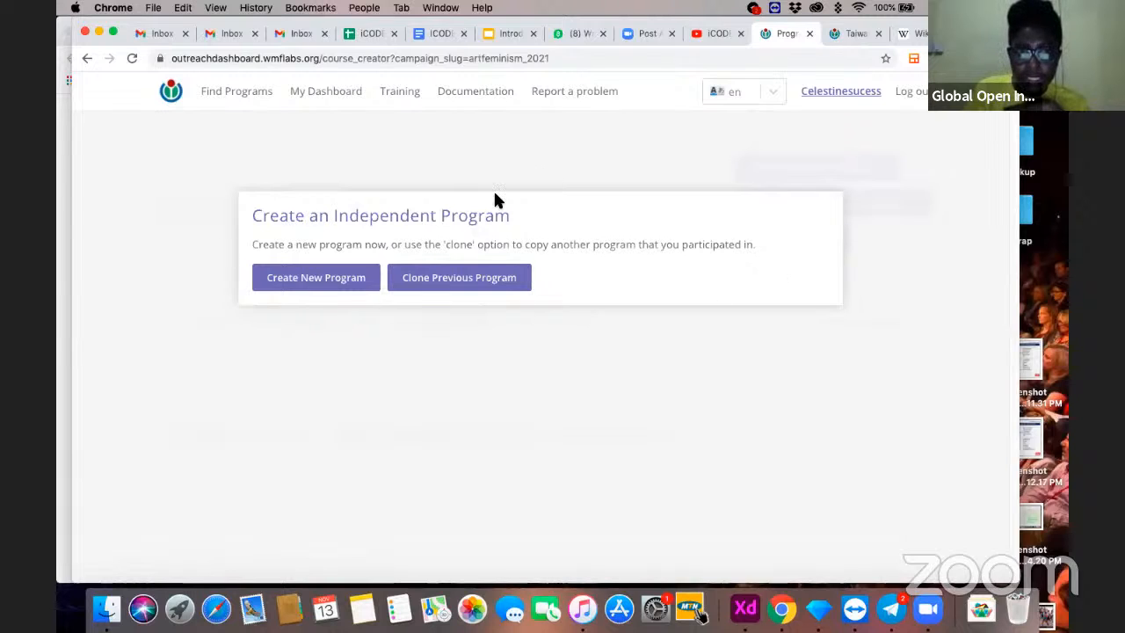
pyautogui.click(327, 285)
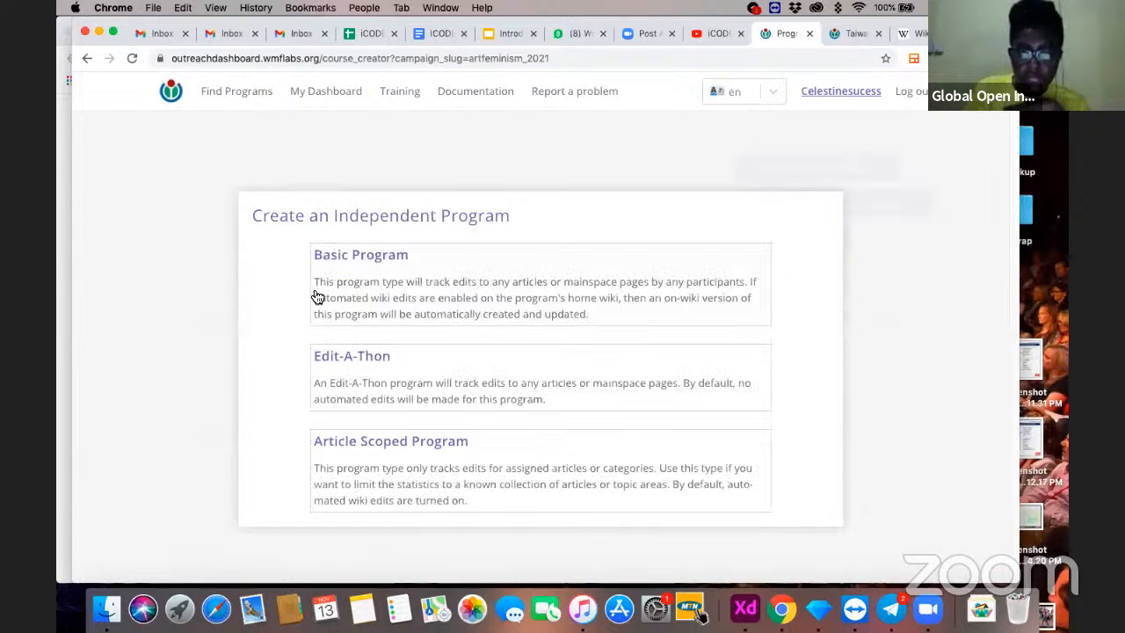
pyautogui.click(414, 376)
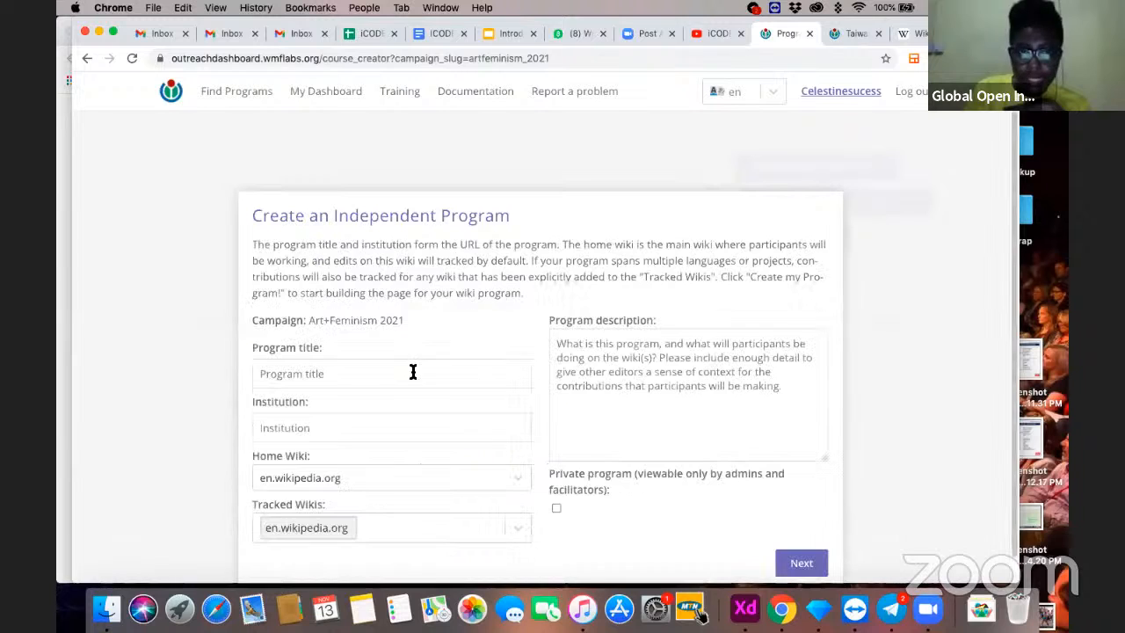
# - Title the program "ICODE team Wikipedia Training"
pyautogui.click(339, 372)
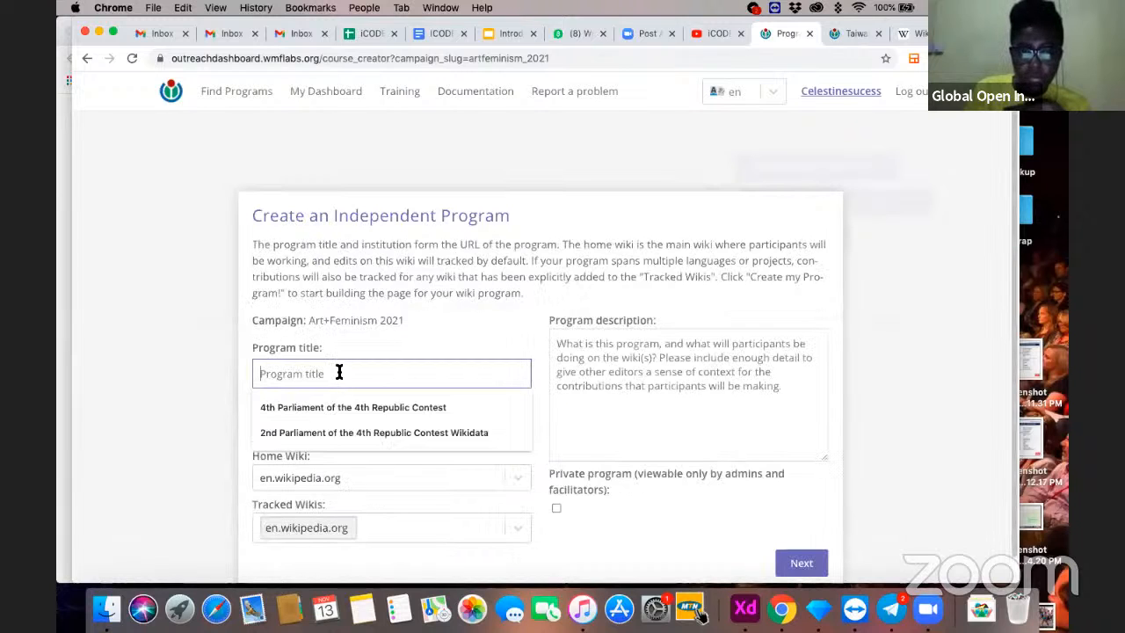
pyautogui.write('I')
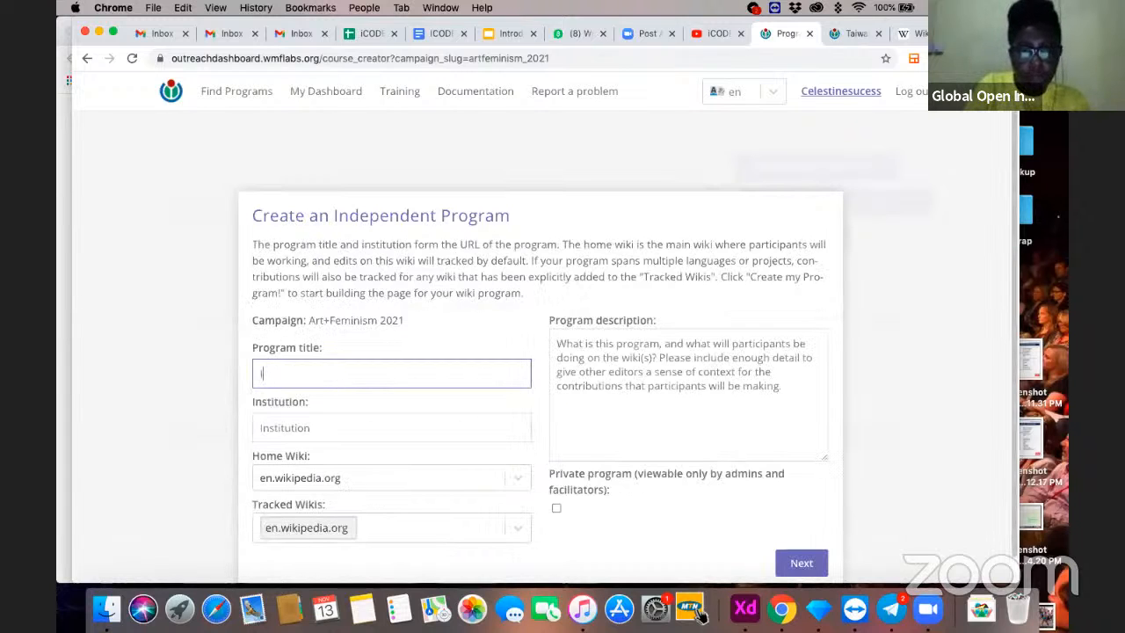
pyautogui.write('COD')
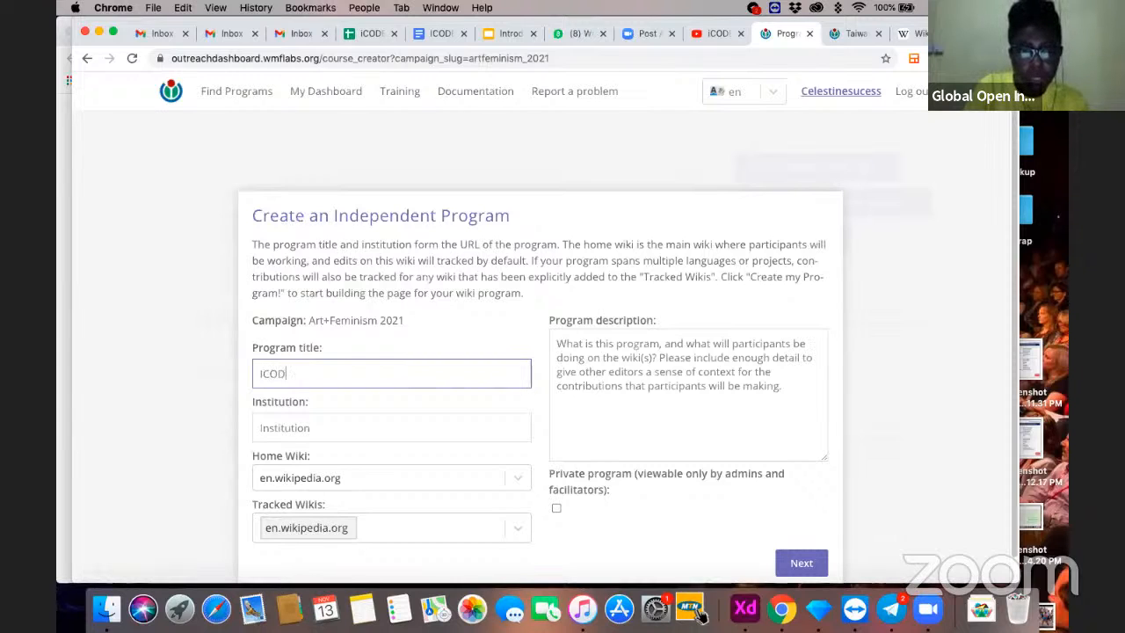
pyautogui.write('E team')
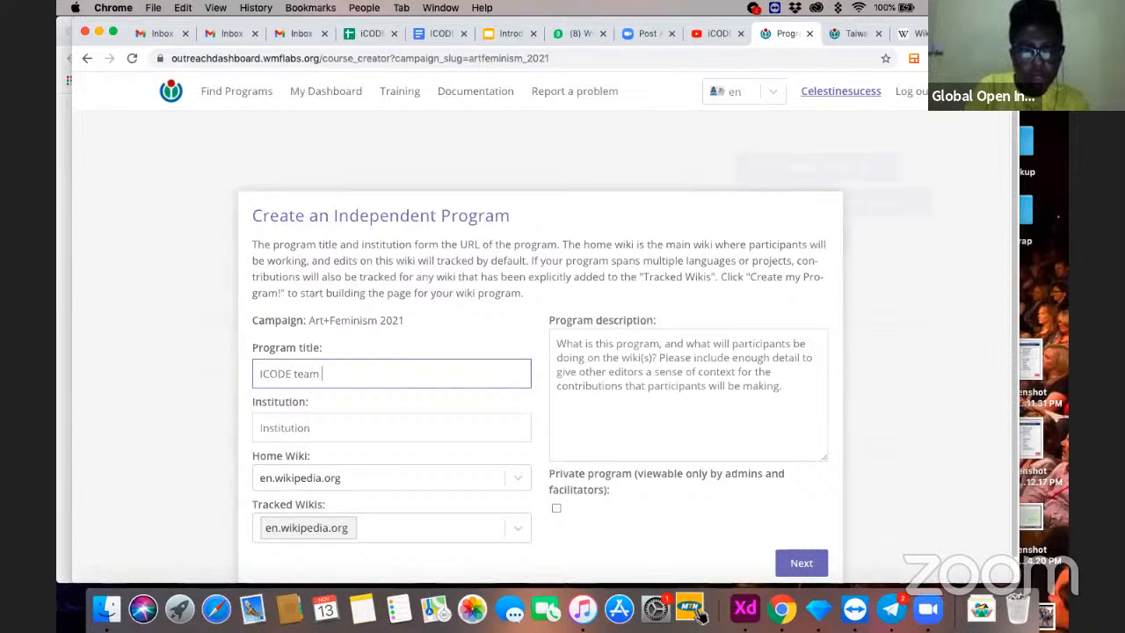
pyautogui.press('BackSpace')
pyautogui.press('BackSpace')
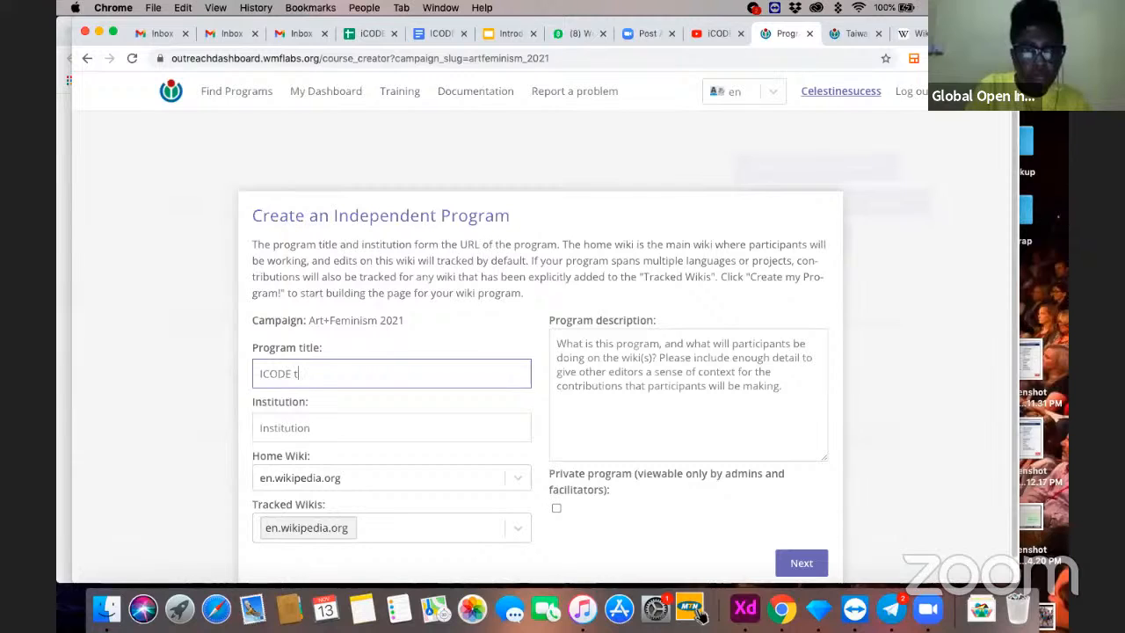
pyautogui.write('eam Wi')
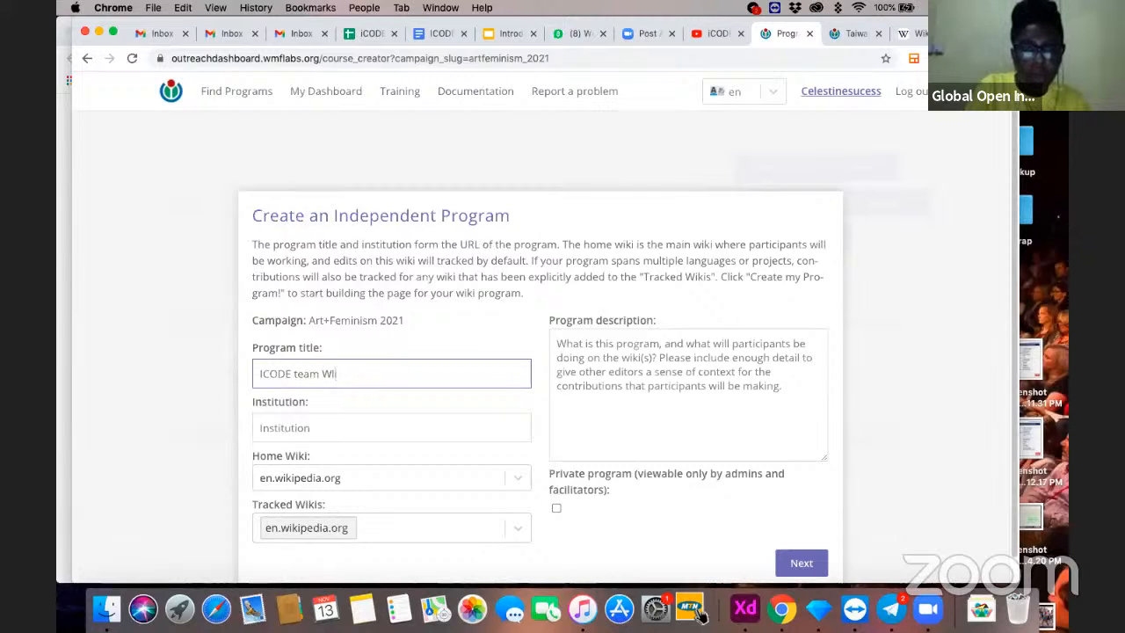
pyautogui.write('kipedia Training')
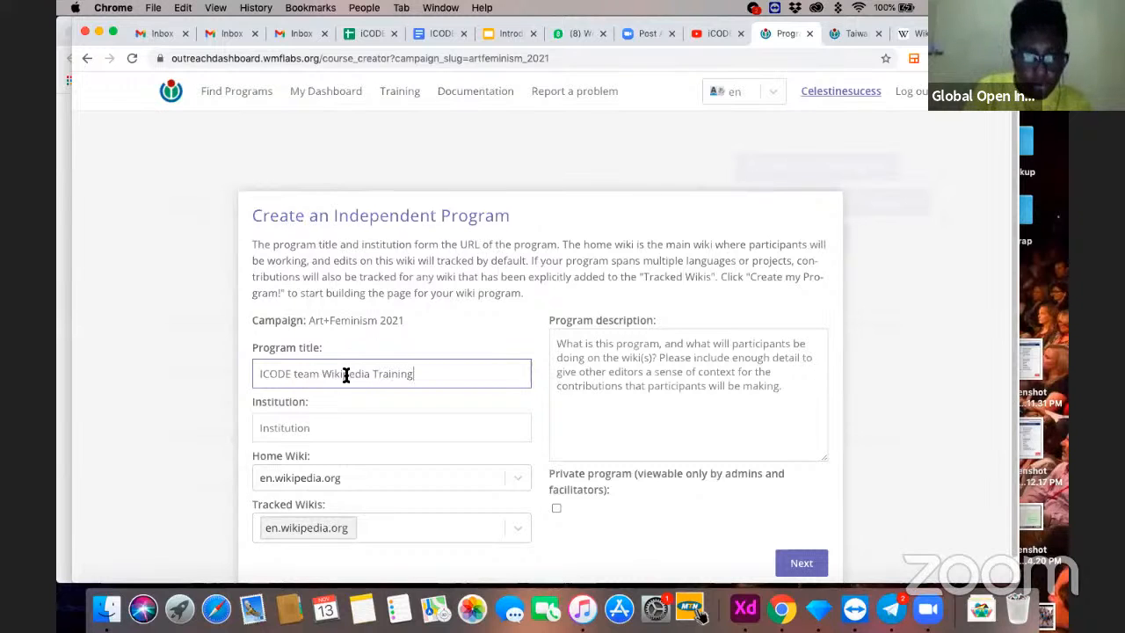
# - Set the program's institution to Global Open Initiative and check the home wiki selection
pyautogui.scroll(-1, 356, 404)
pyautogui.click(325, 400)
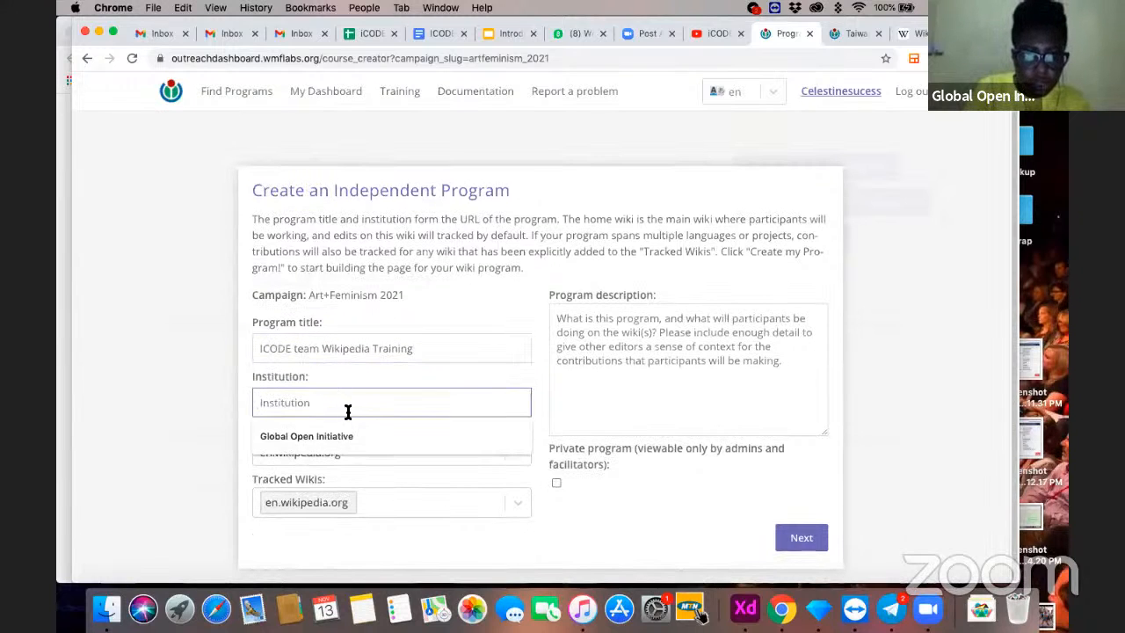
pyautogui.click(336, 434)
pyautogui.scroll(-1, 427, 408)
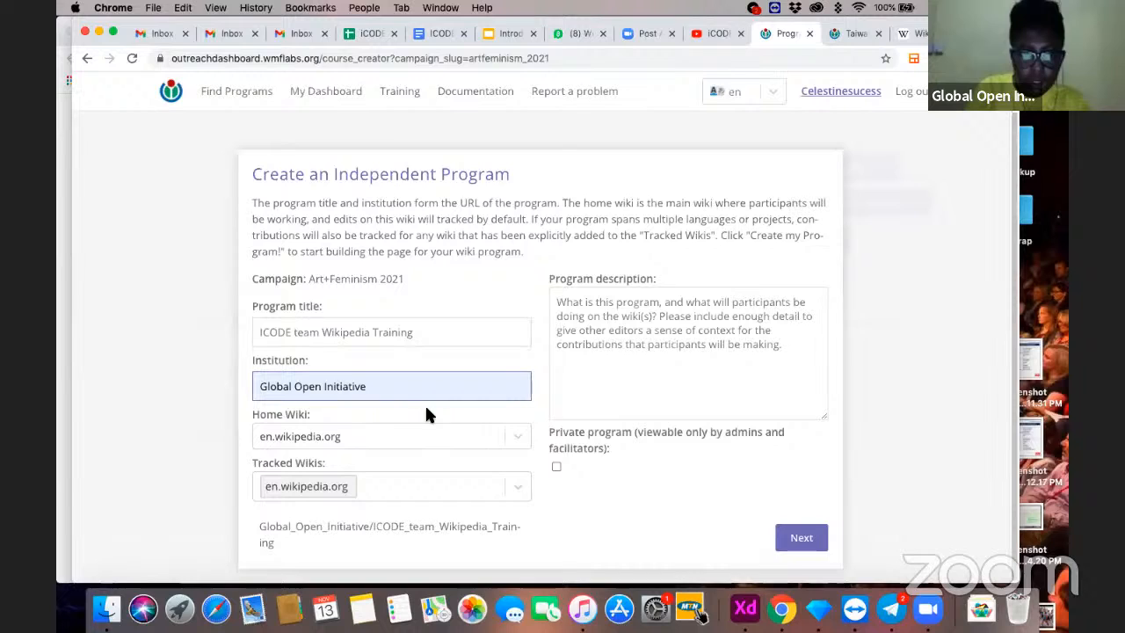
pyautogui.click(334, 433)
pyautogui.click(335, 433)
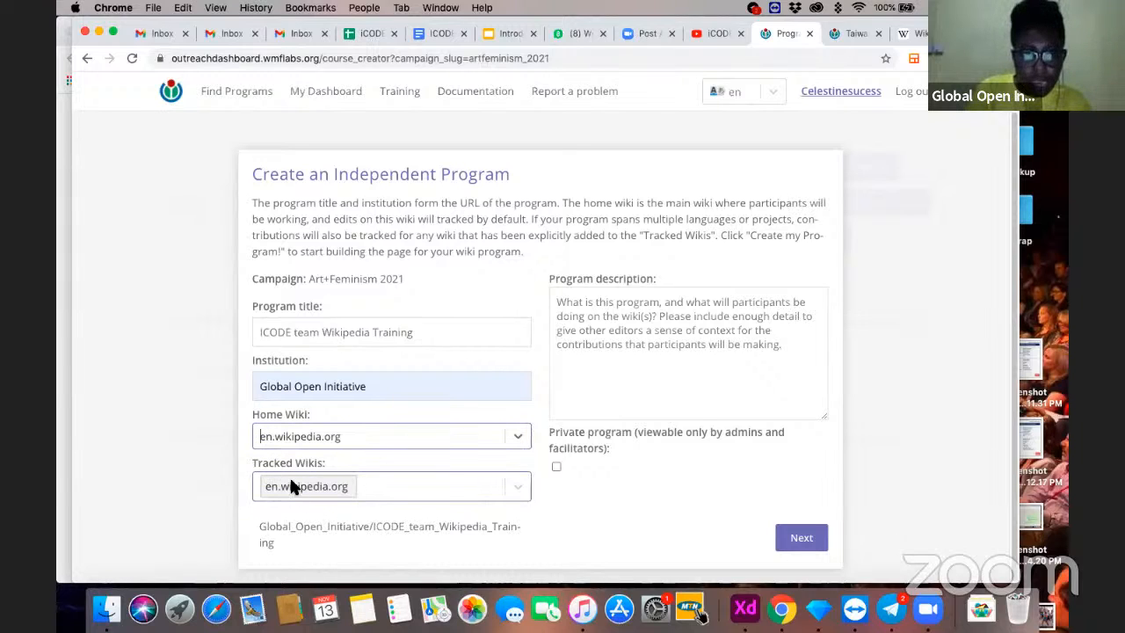
# - Enter the program description "GOIF team training ICODE team how to edit on Wikipedia" and continue to the date settings
pyautogui.click(598, 318)
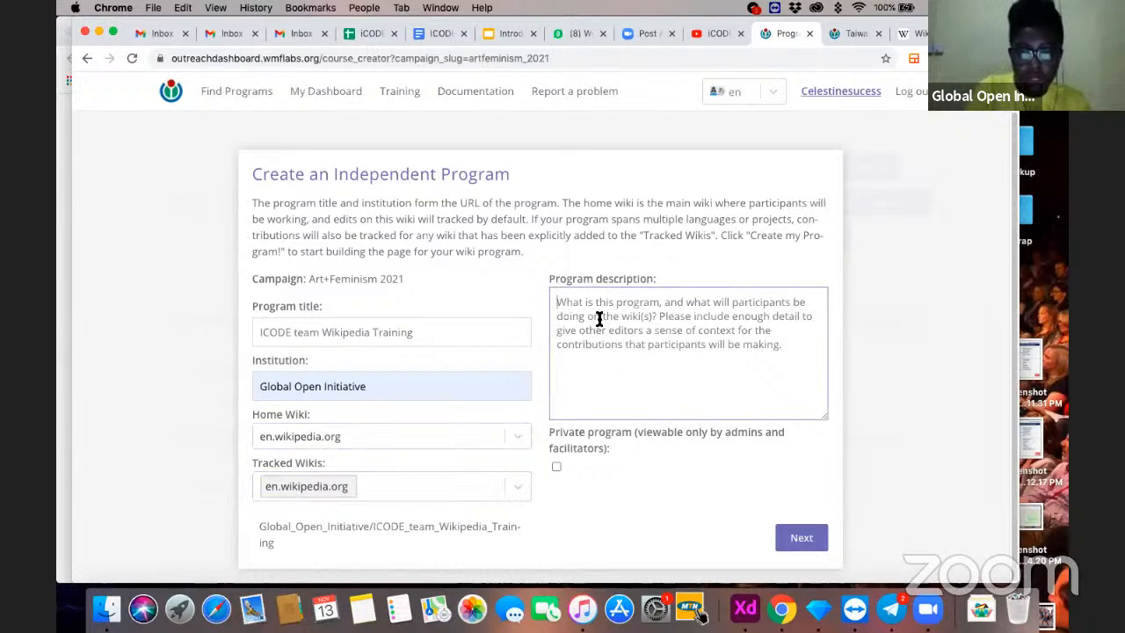
pyautogui.write('GO')
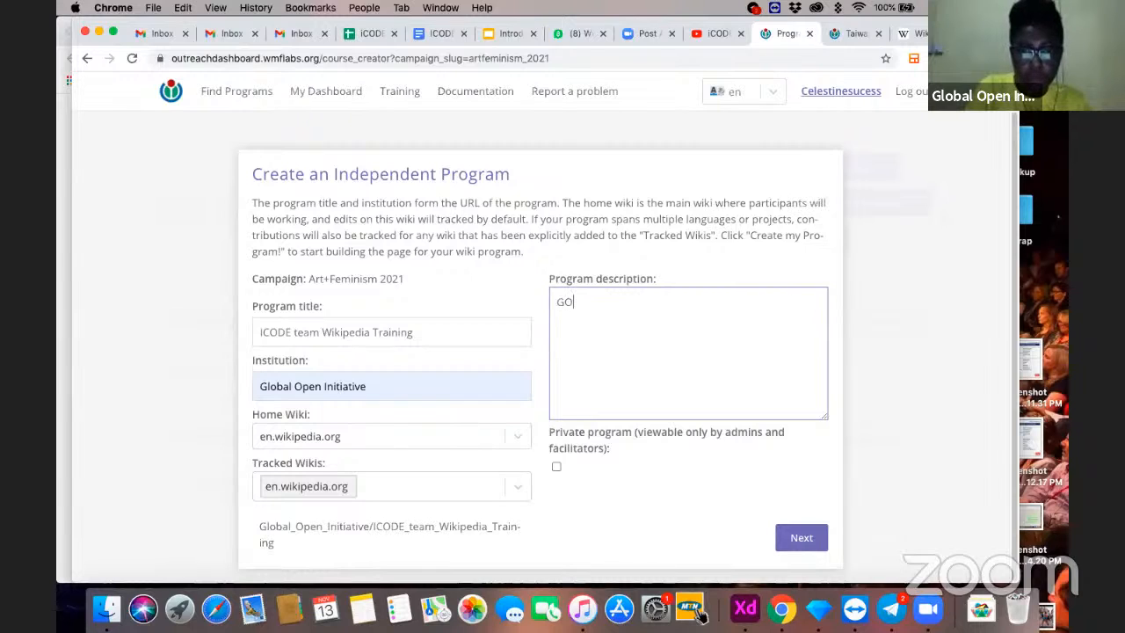
pyautogui.write('IF team')
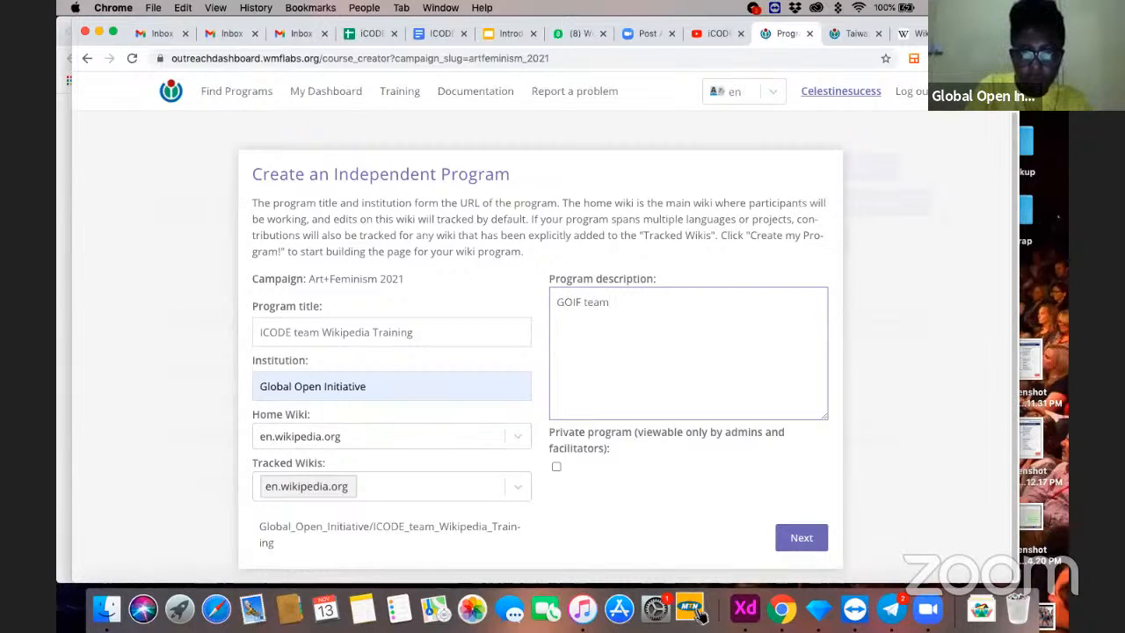
pyautogui.write(' training IC')
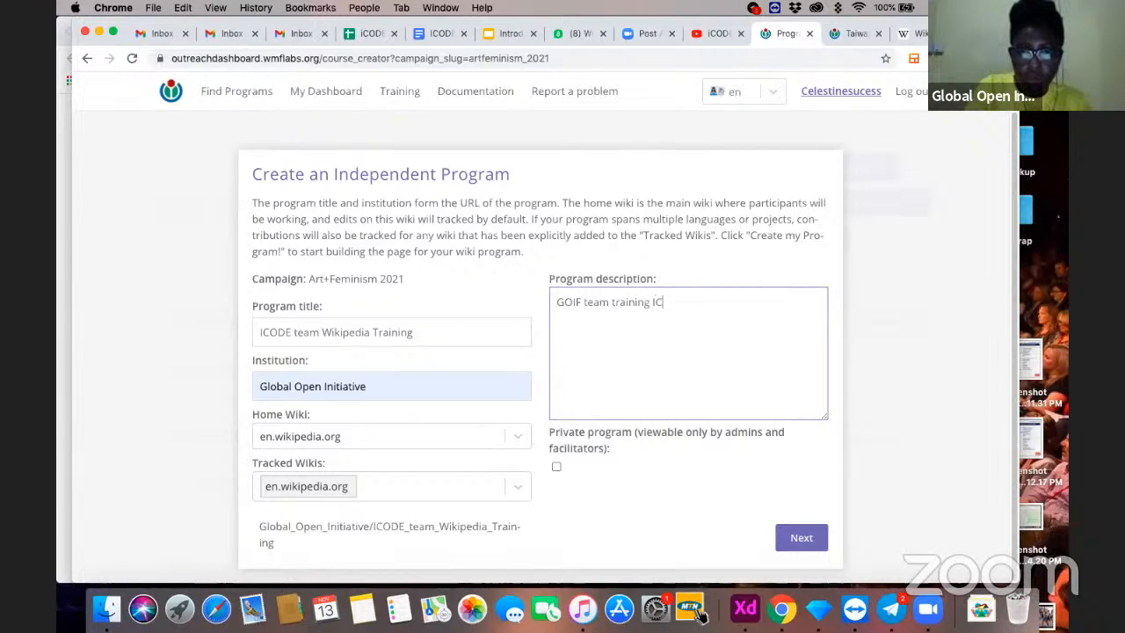
pyautogui.write('ODE te')
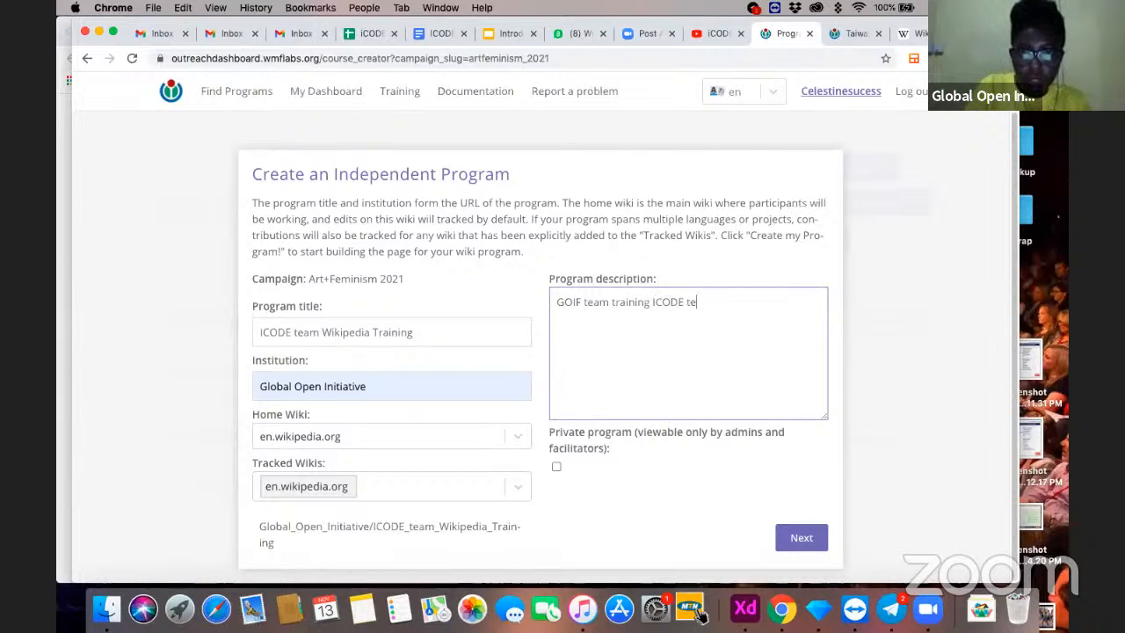
pyautogui.write('am how to edit')
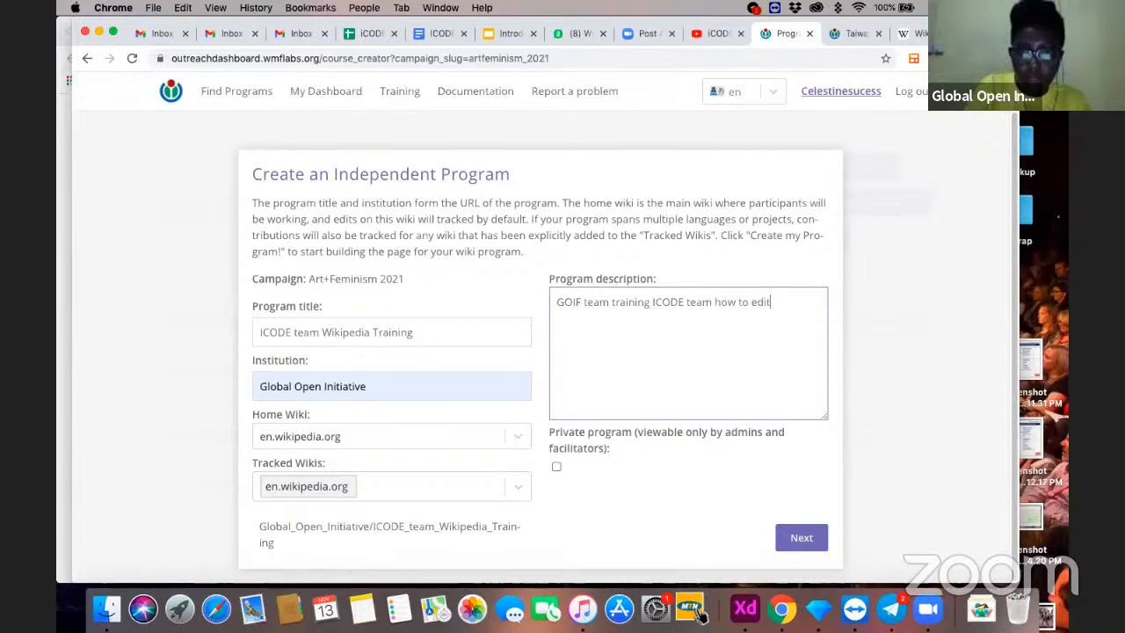
pyautogui.write(' on Wikipedia')
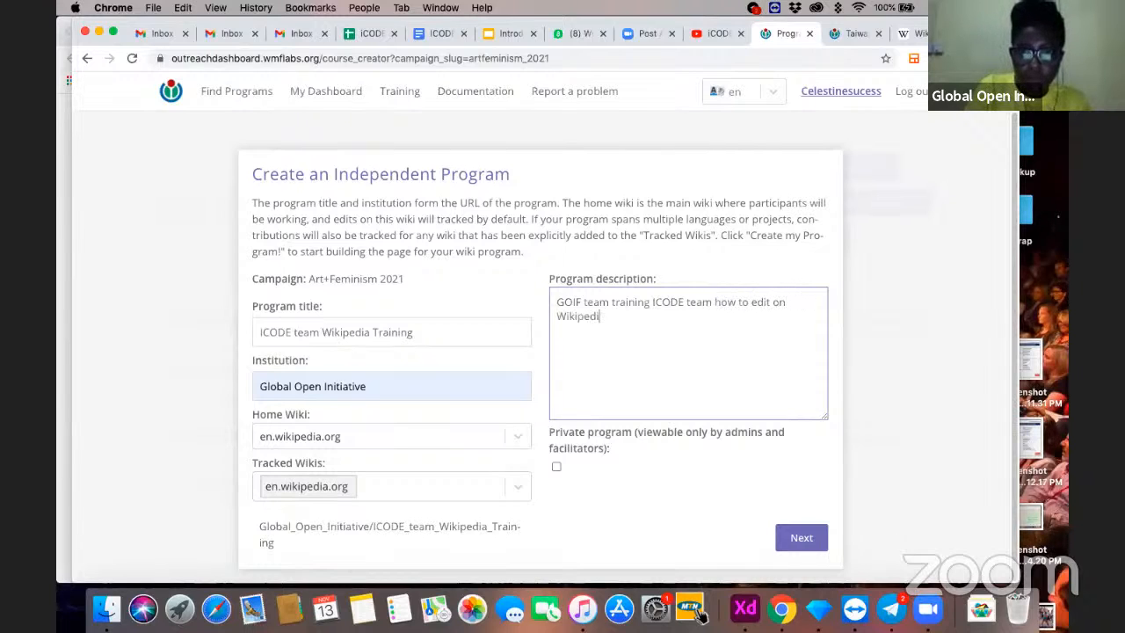
pyautogui.click(798, 538)
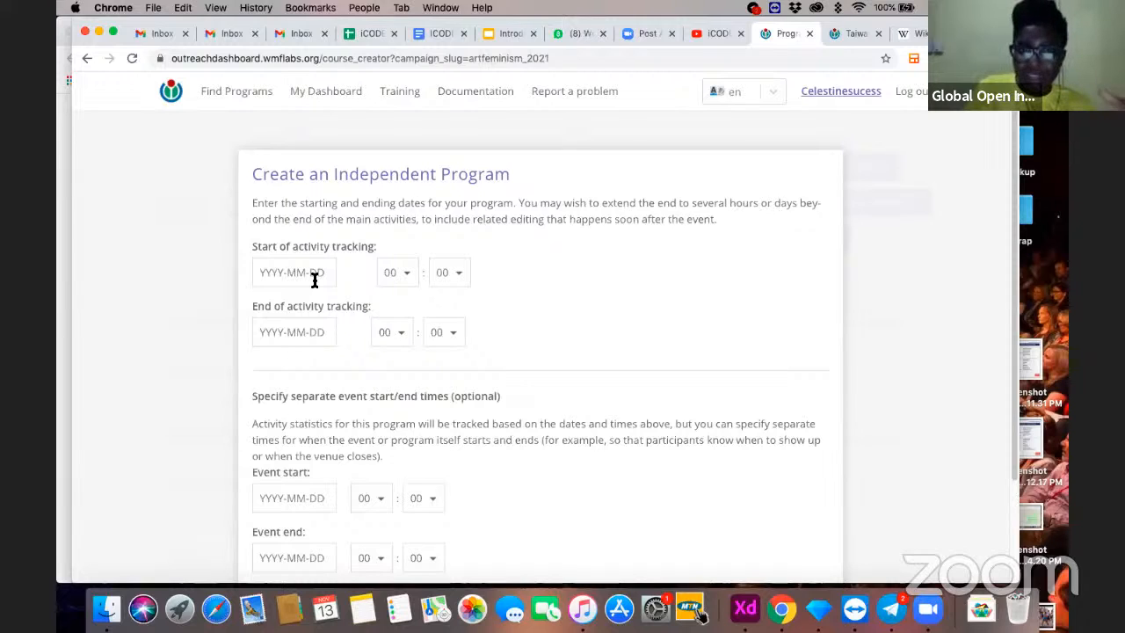
# - Set activity tracking to start on 2020-11-13 and end on 2020-11-21, and create the program
pyautogui.click(314, 276)
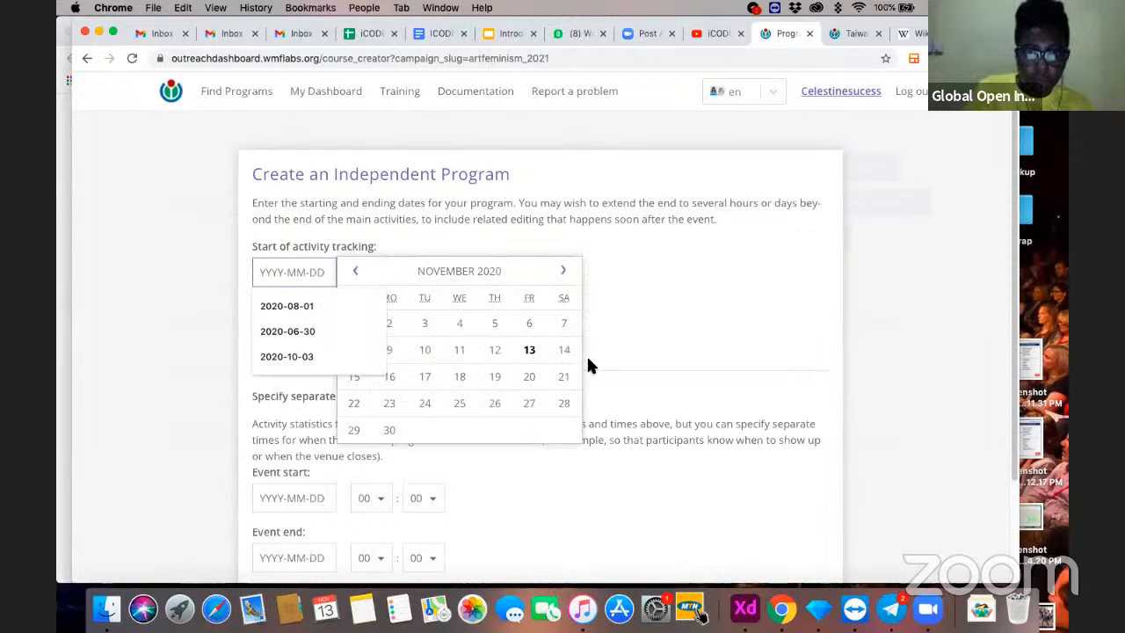
pyautogui.click(530, 350)
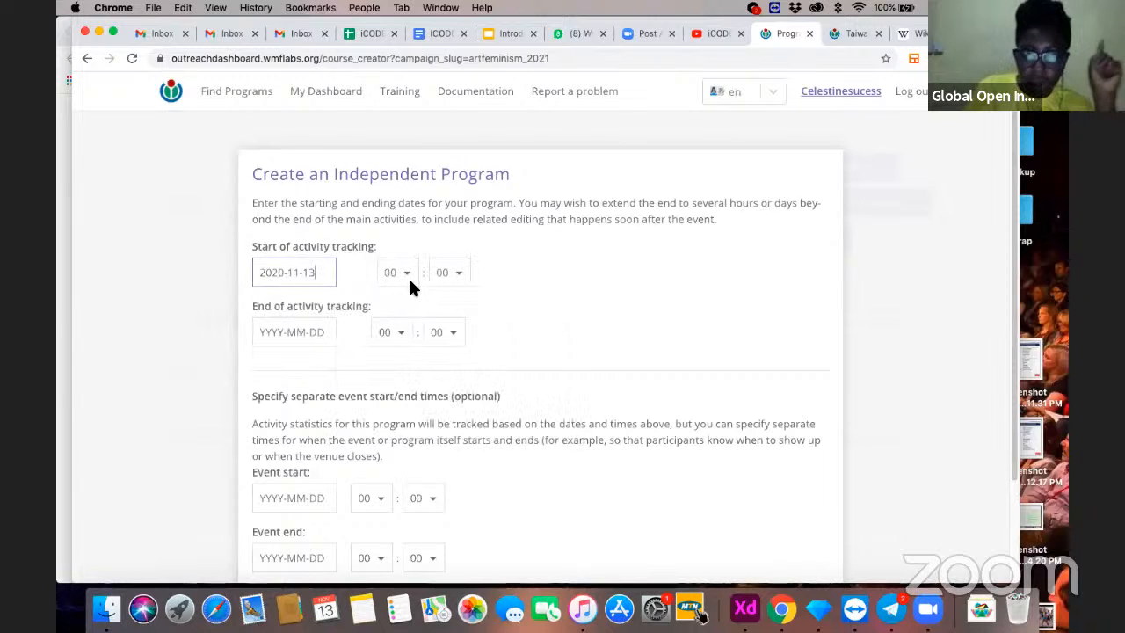
pyautogui.click(305, 331)
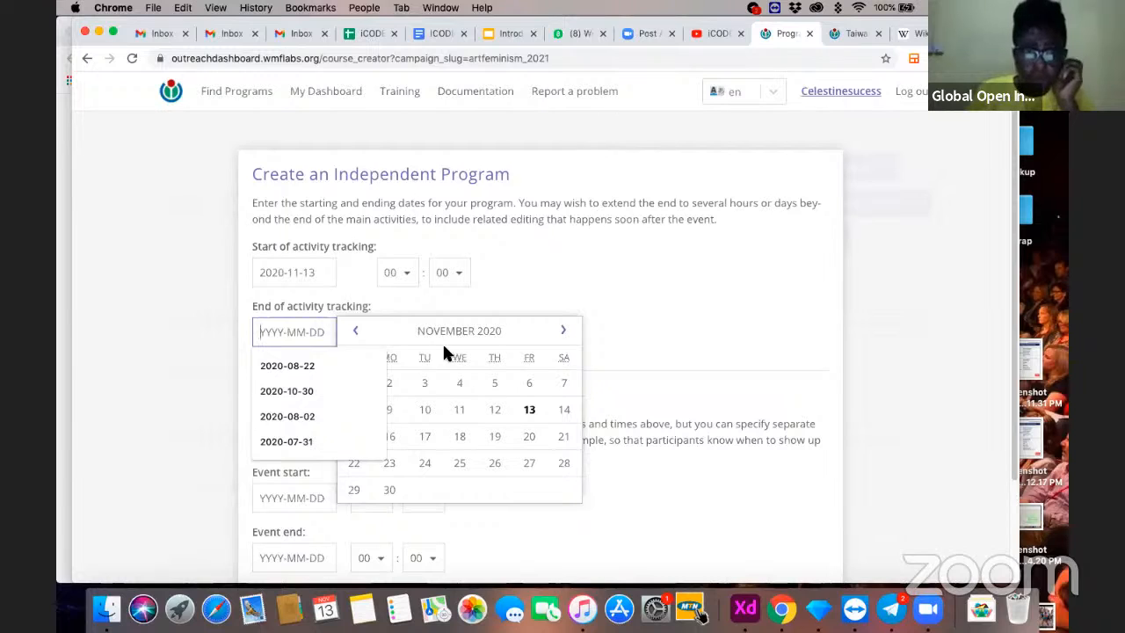
pyautogui.click(187, 395)
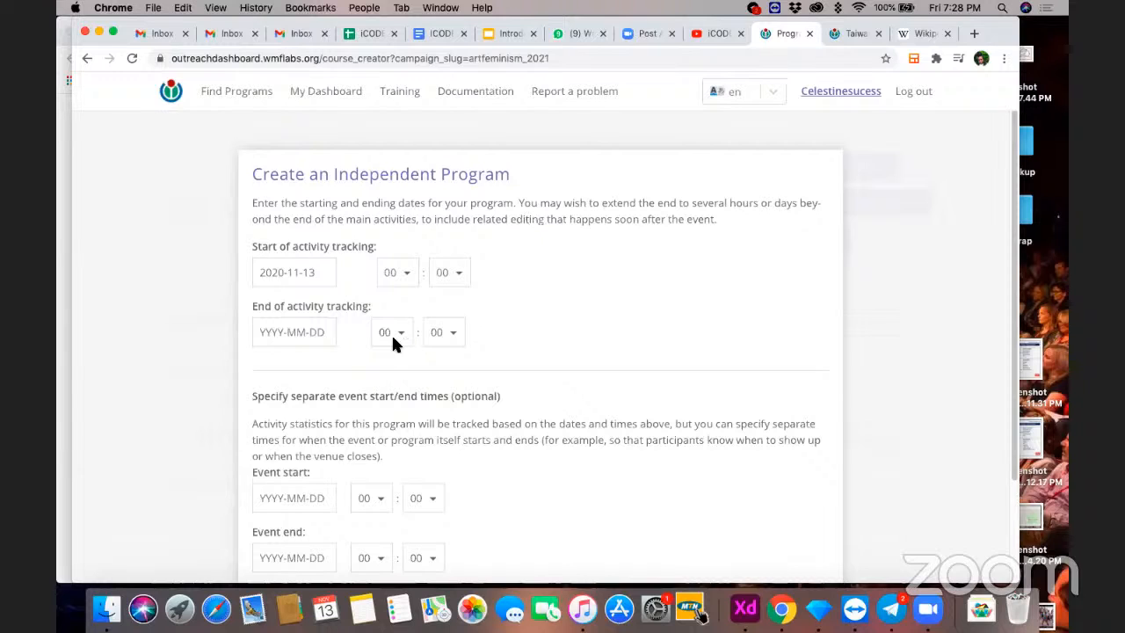
pyautogui.click(317, 321)
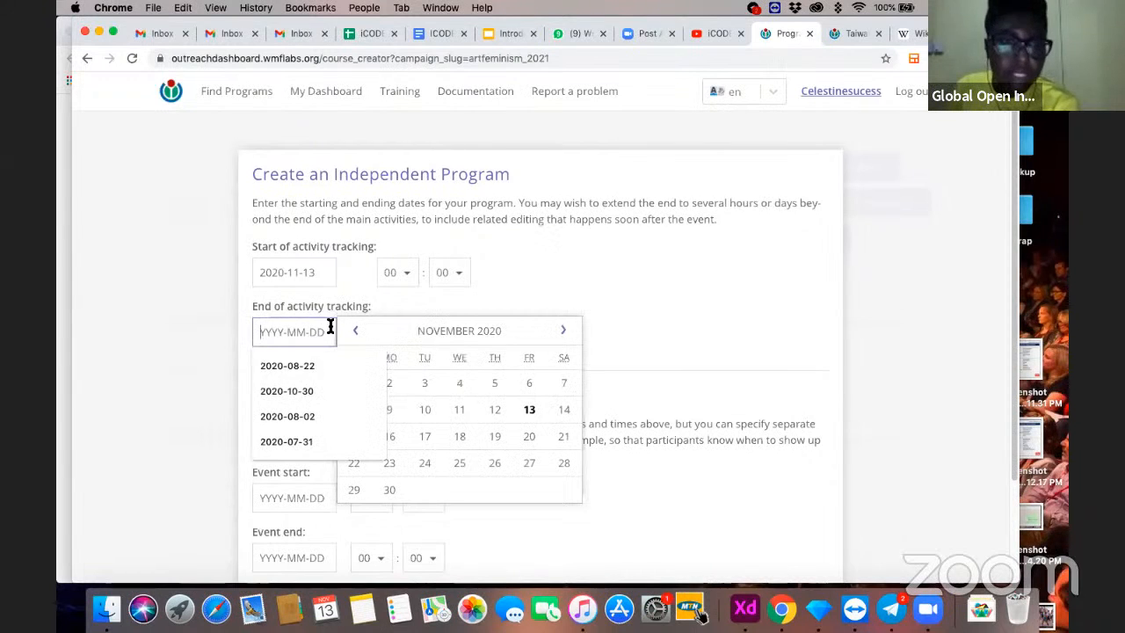
pyautogui.click(563, 437)
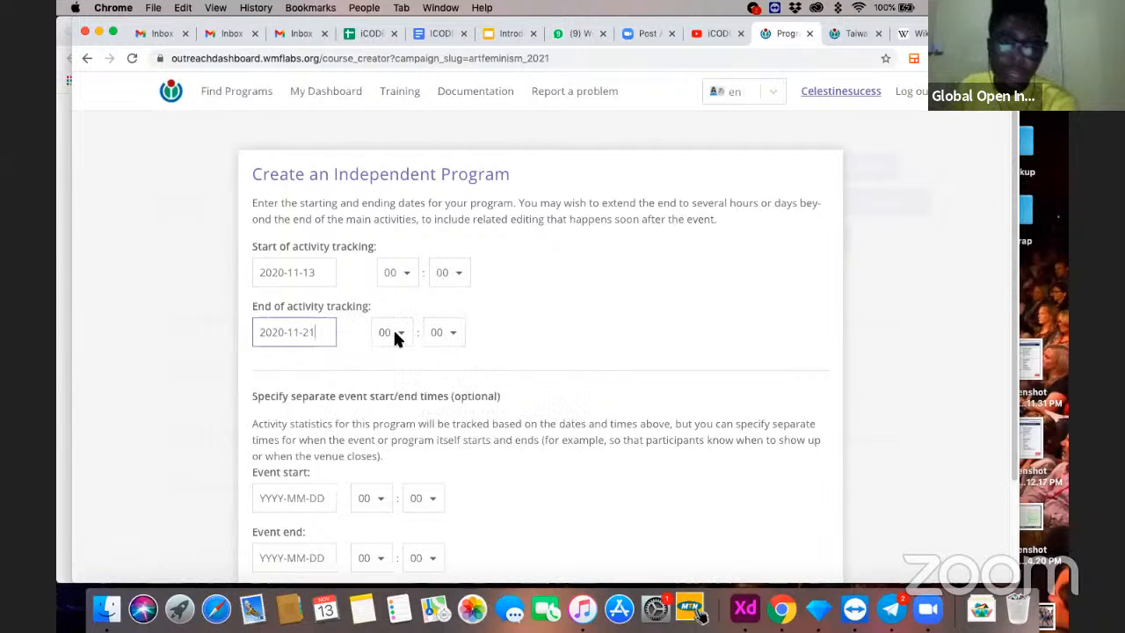
pyautogui.click(394, 333)
pyautogui.click(456, 381)
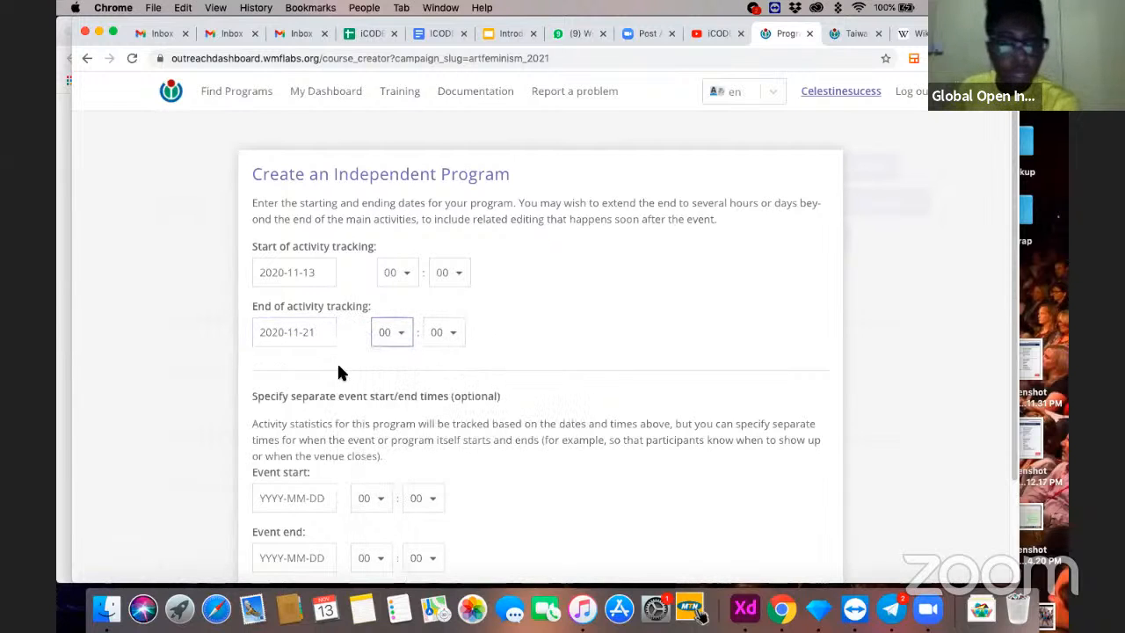
pyautogui.scroll(-3, 342, 369)
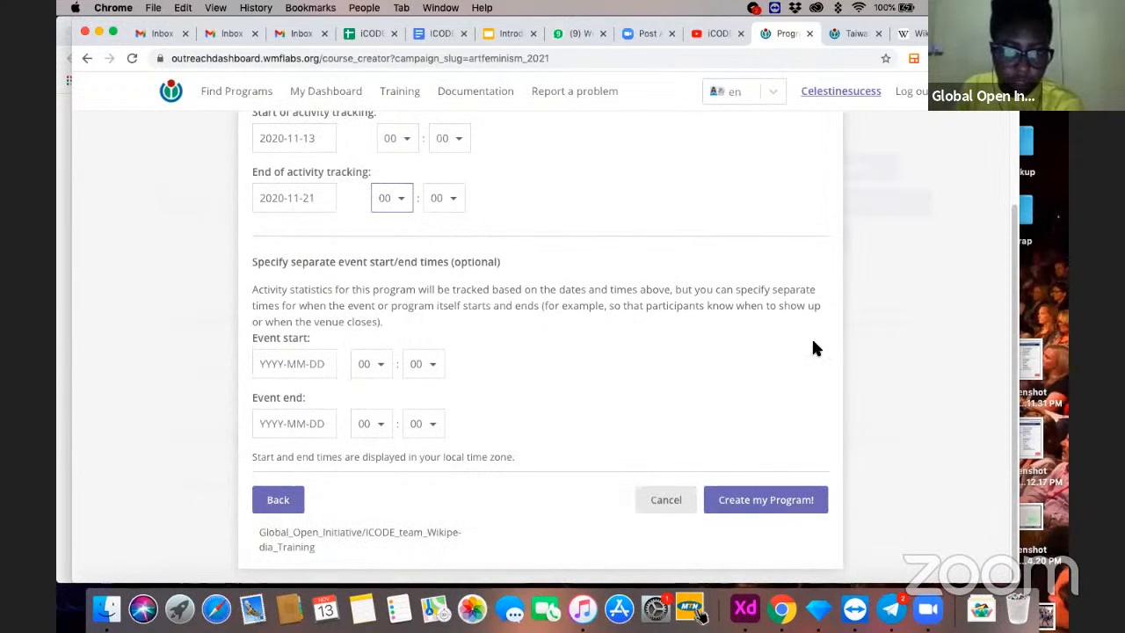
pyautogui.click(785, 499)
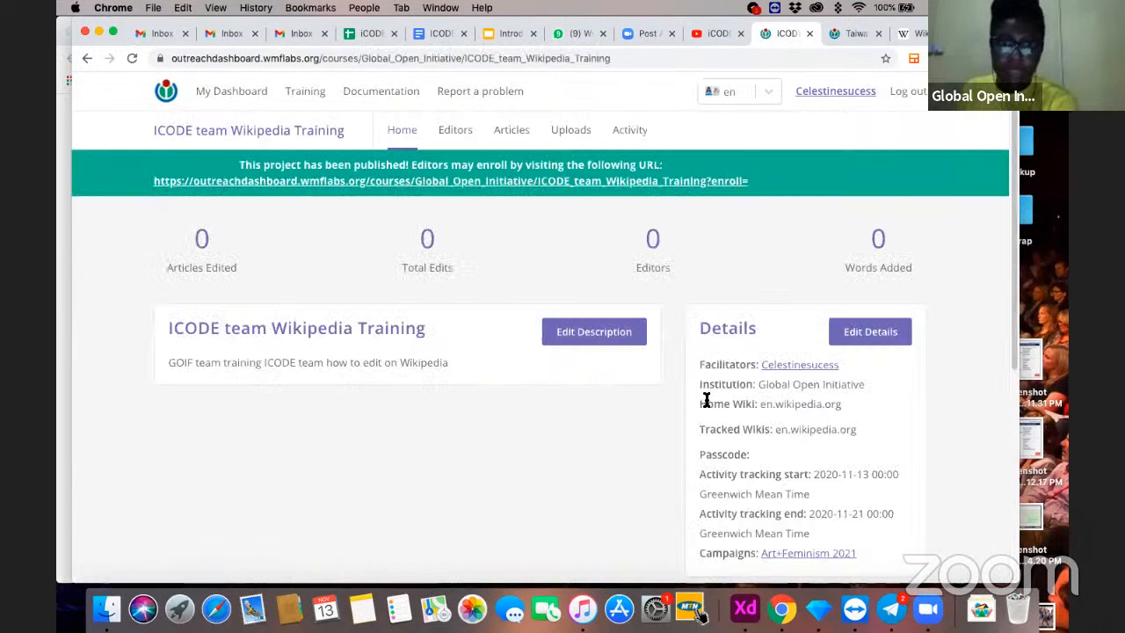
# - Add the facilitator's own account to the program's editors by its username
pyautogui.click(463, 138)
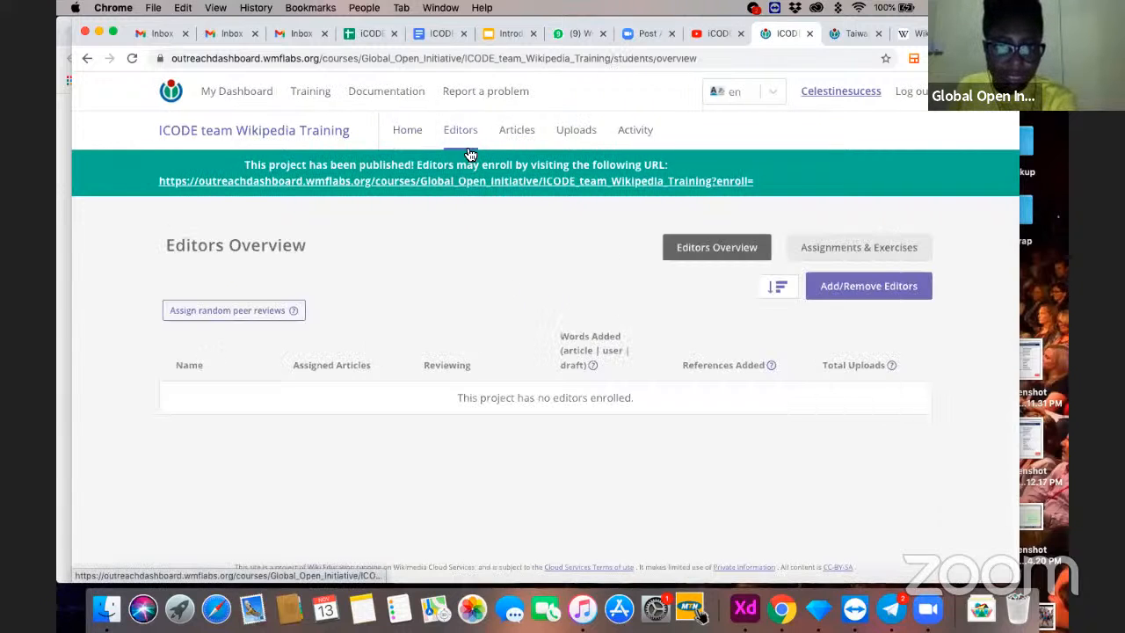
pyautogui.click(852, 297)
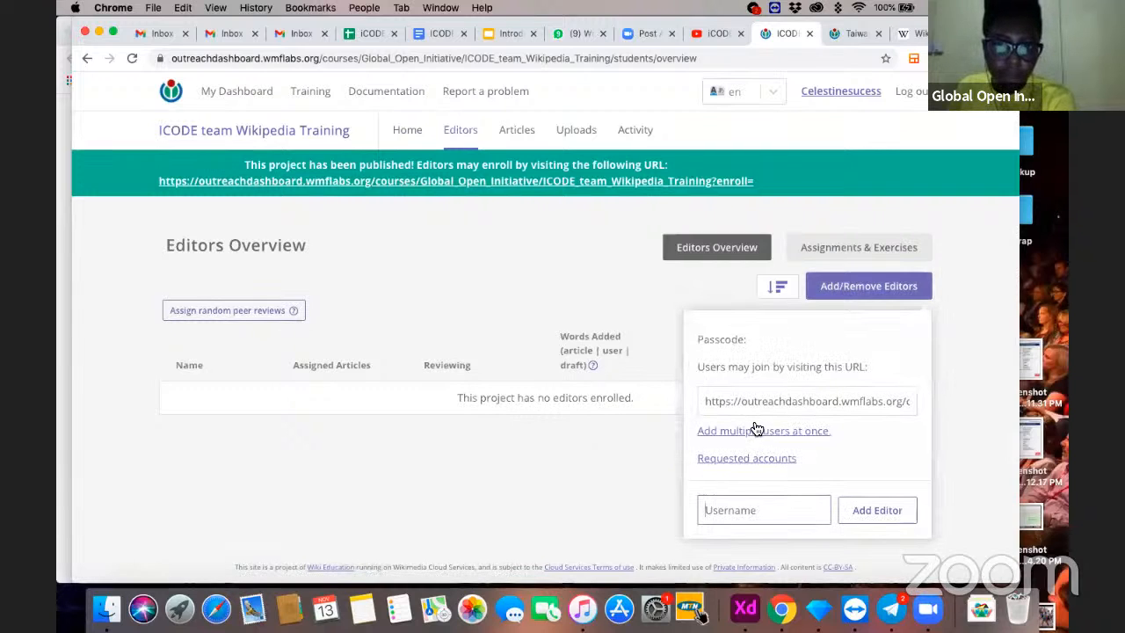
pyautogui.click(732, 509)
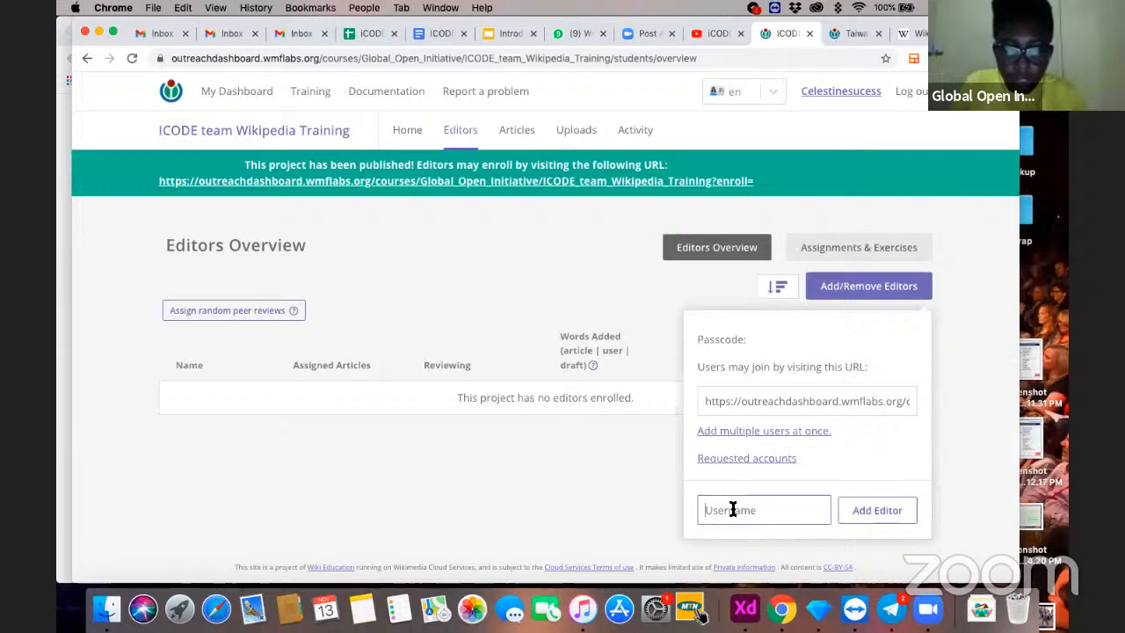
pyautogui.write('C')
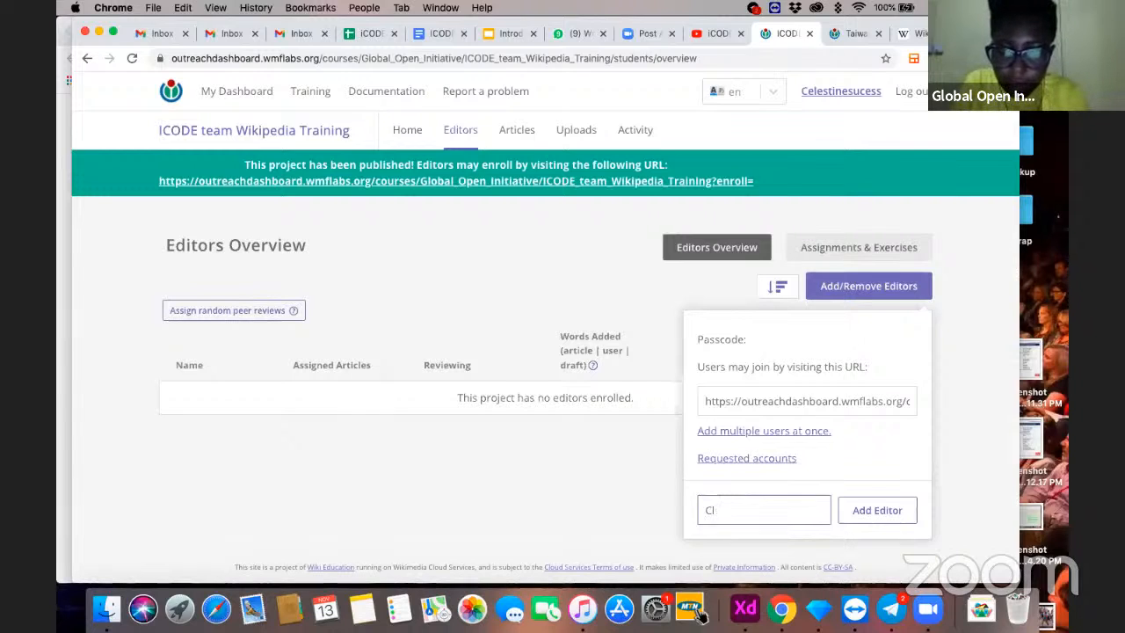
pyautogui.write('el')
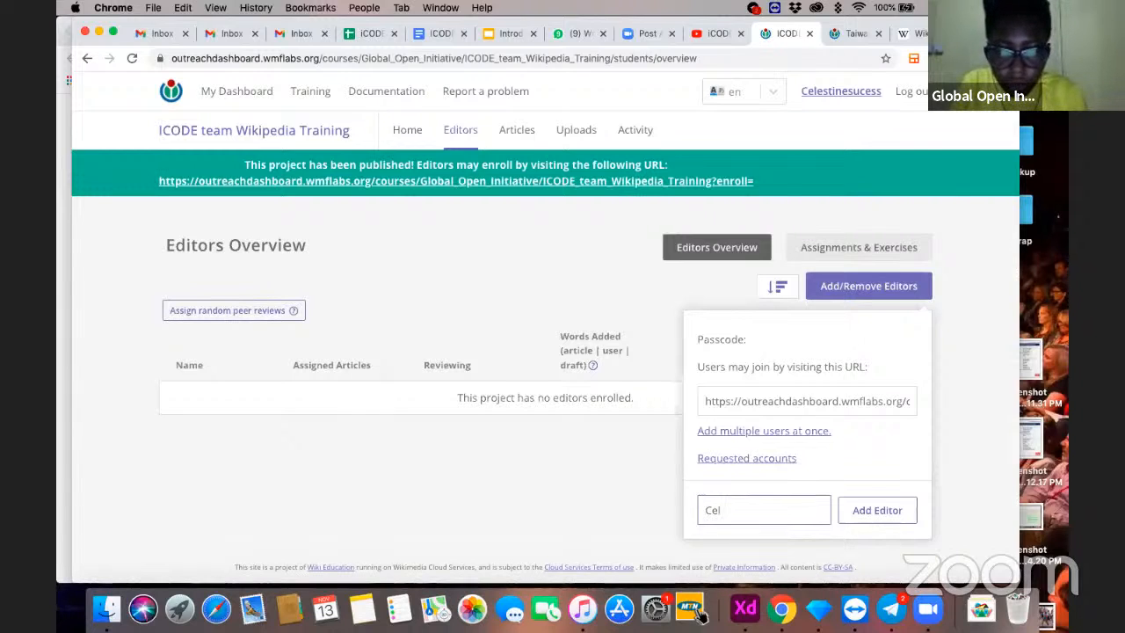
pyautogui.write('es')
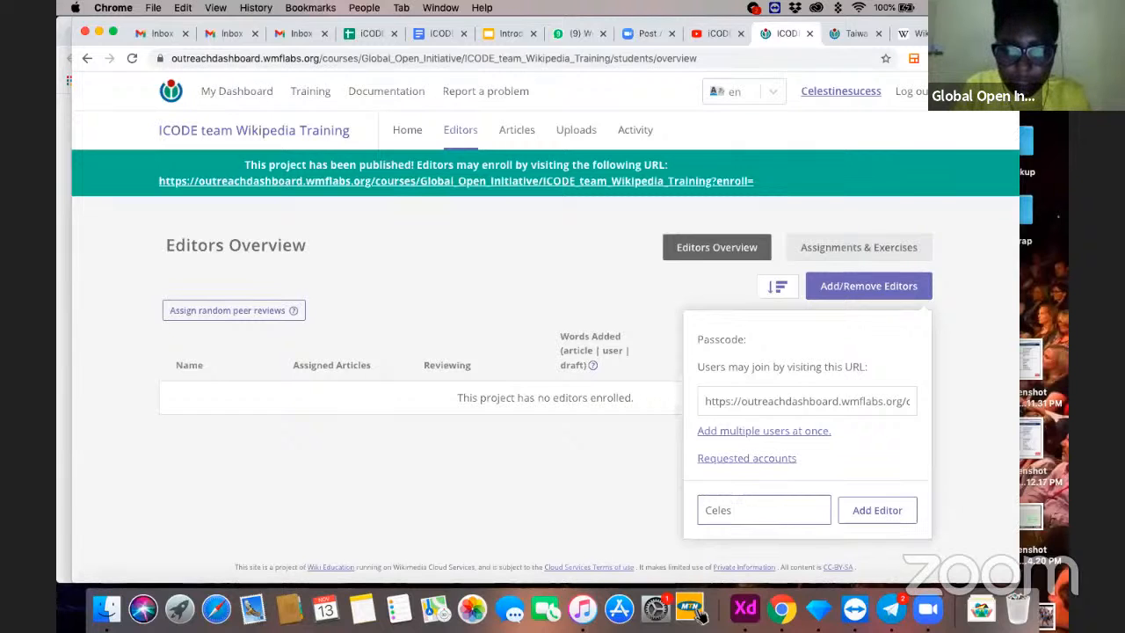
pyautogui.write('tine')
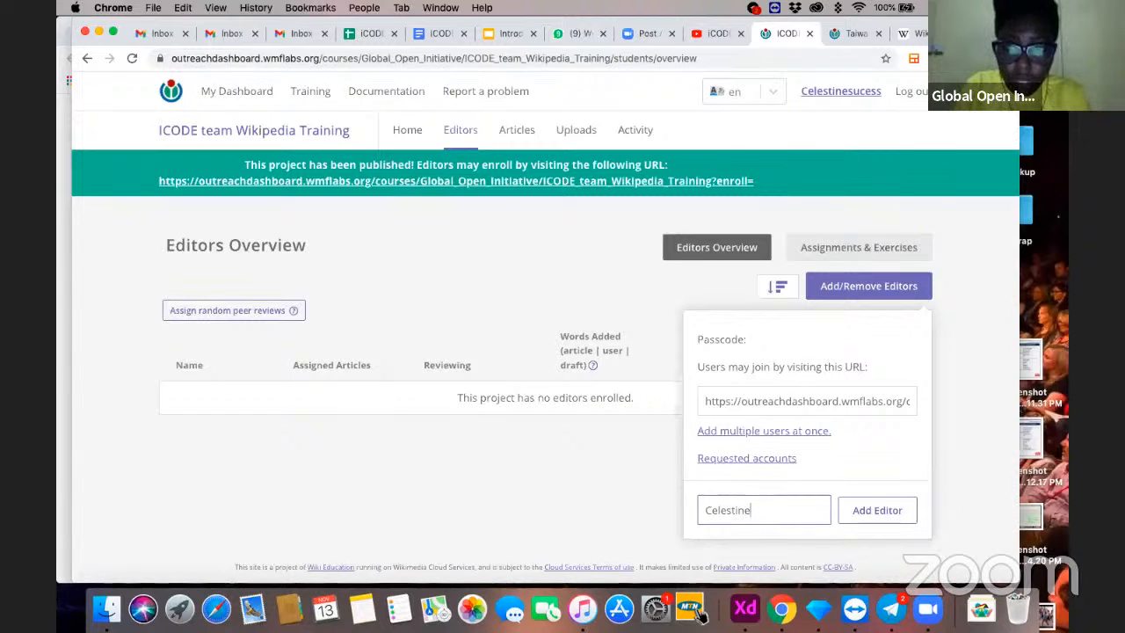
pyautogui.write('sucess')
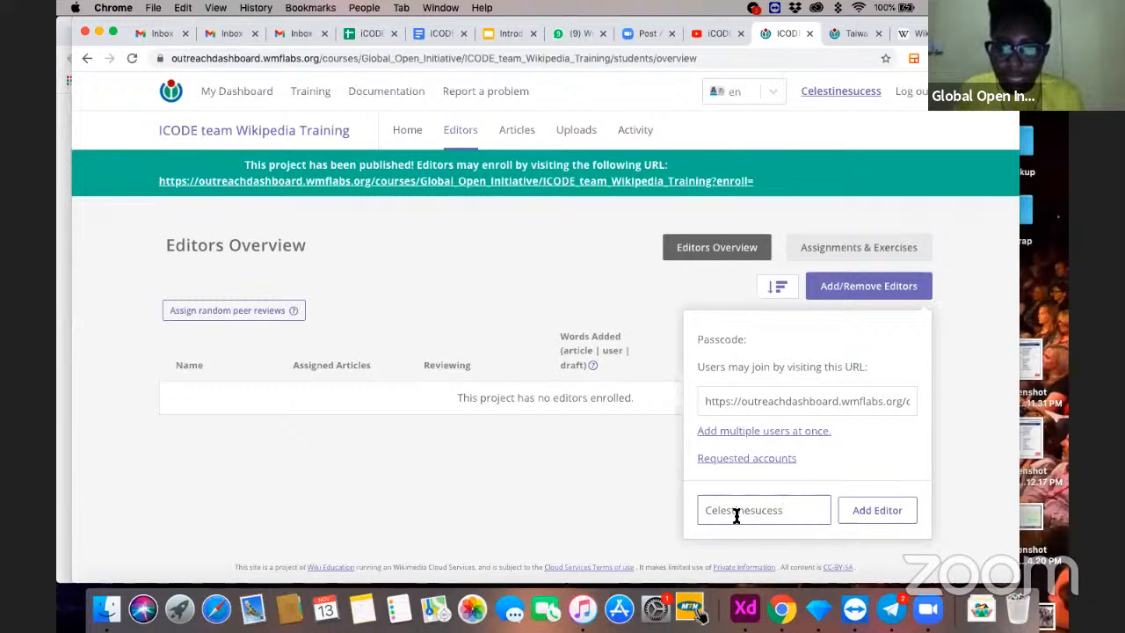
pyautogui.click(865, 512)
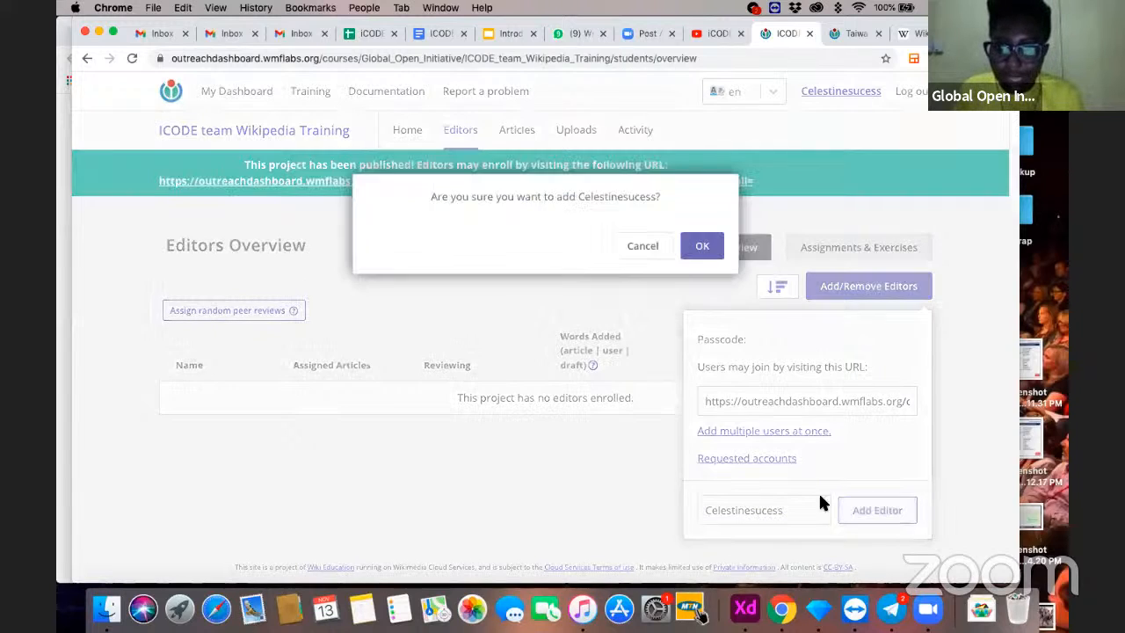
pyautogui.click(703, 247)
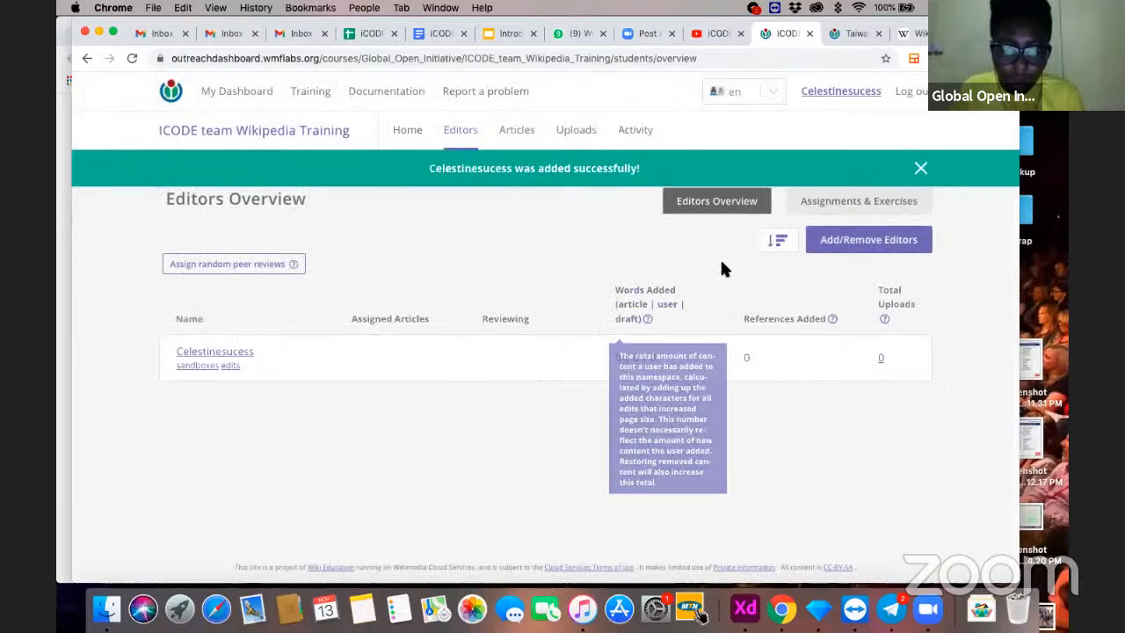
# - Add a second participant to the program's editors by entering that person's username
pyautogui.click(848, 253)
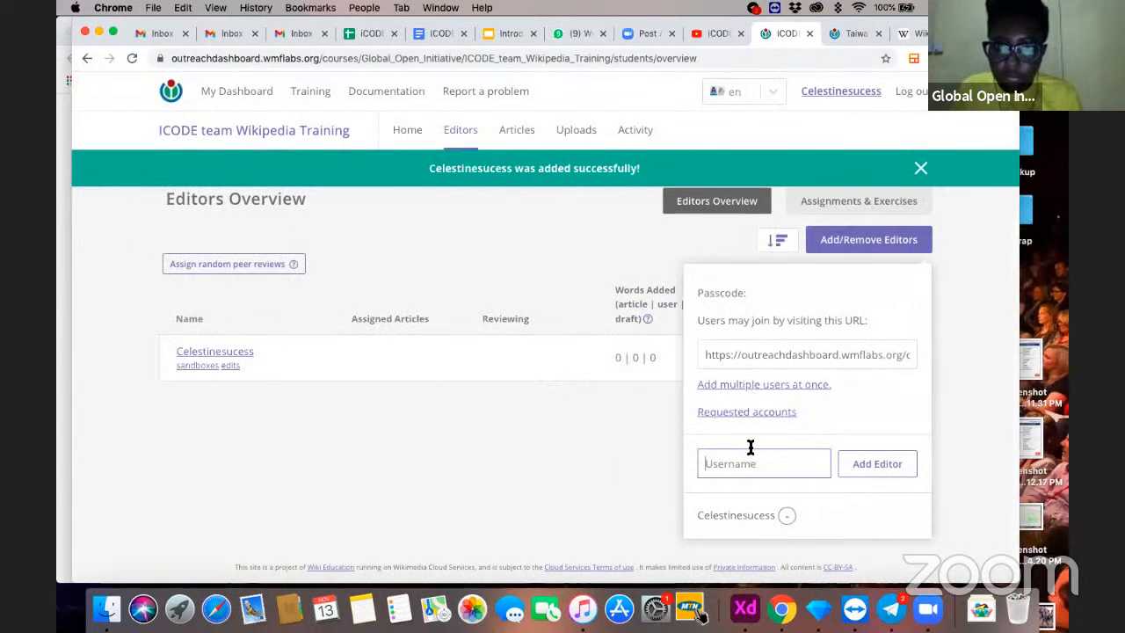
pyautogui.write('Kinvidia')
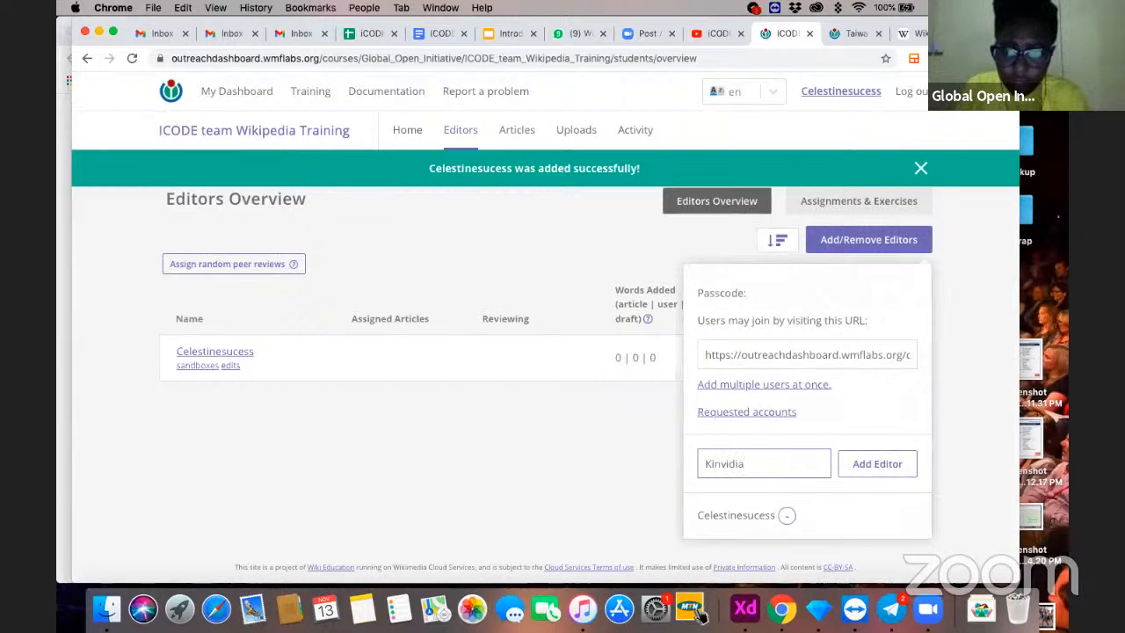
pyautogui.click(848, 468)
pyautogui.click(703, 244)
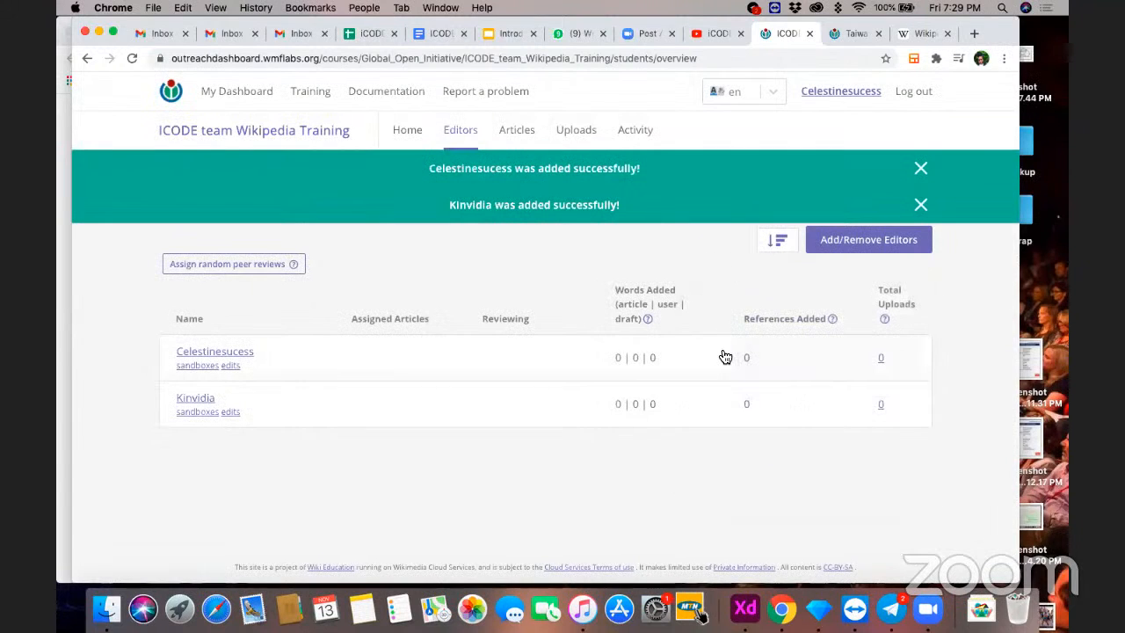
# - Review the new program's overview, edited articles and uploads pages, and return to its overview
pyautogui.click(410, 131)
pyautogui.click(454, 132)
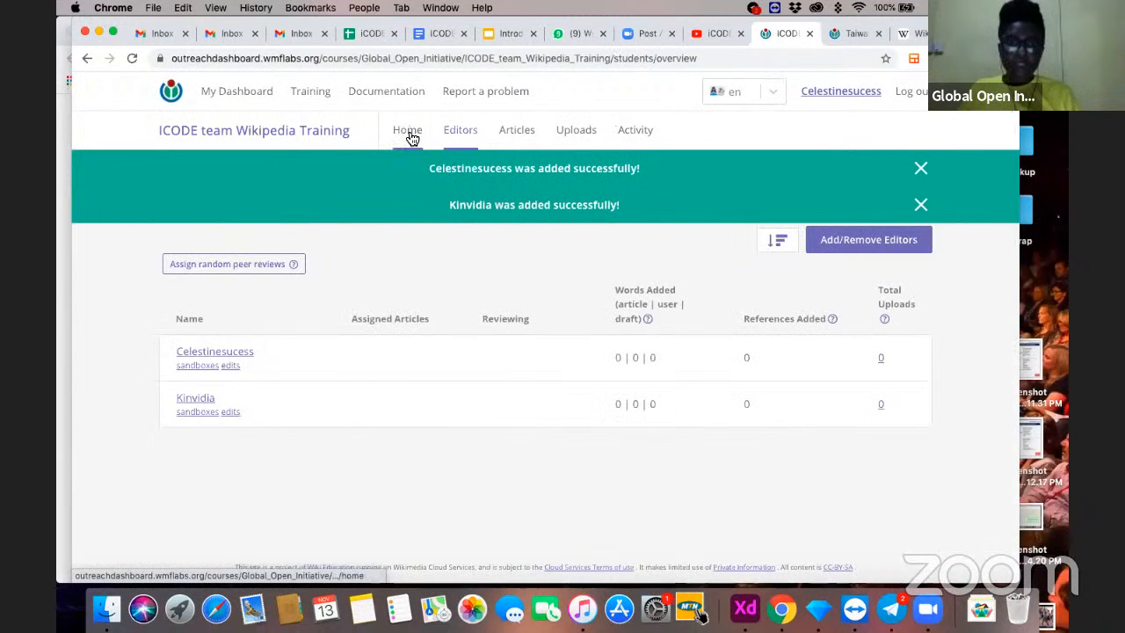
pyautogui.click(401, 136)
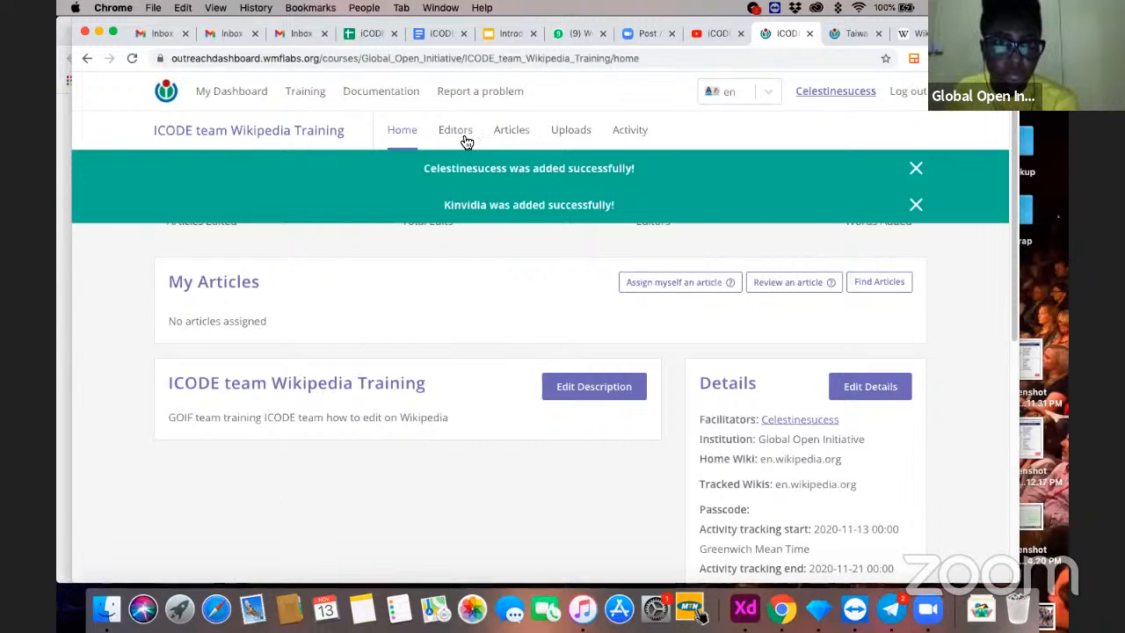
pyautogui.click(504, 134)
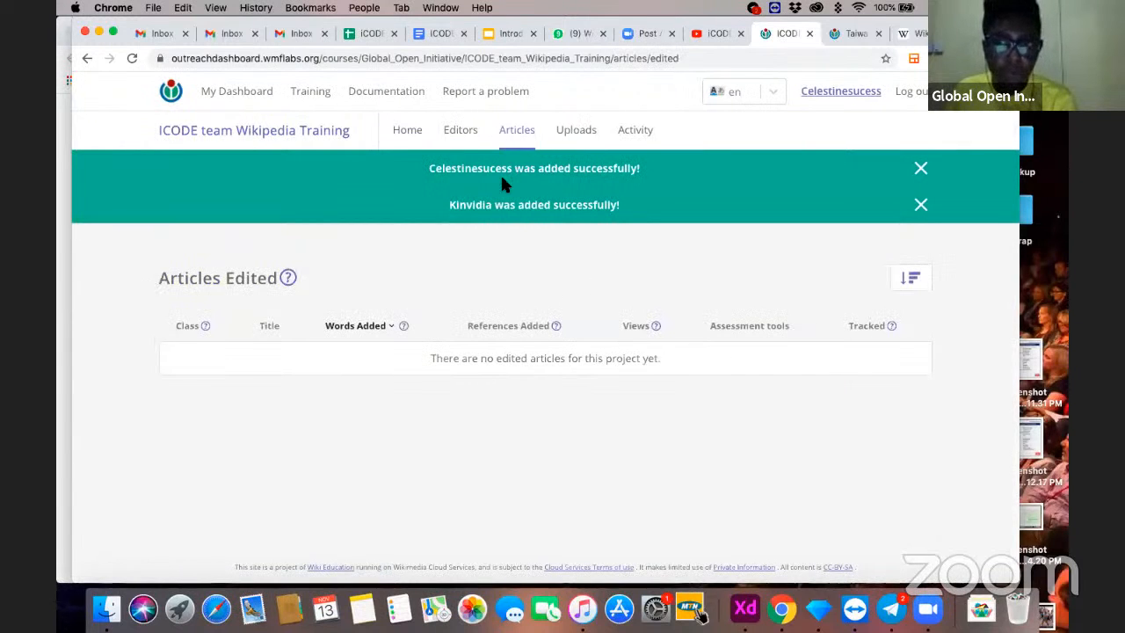
pyautogui.click(578, 137)
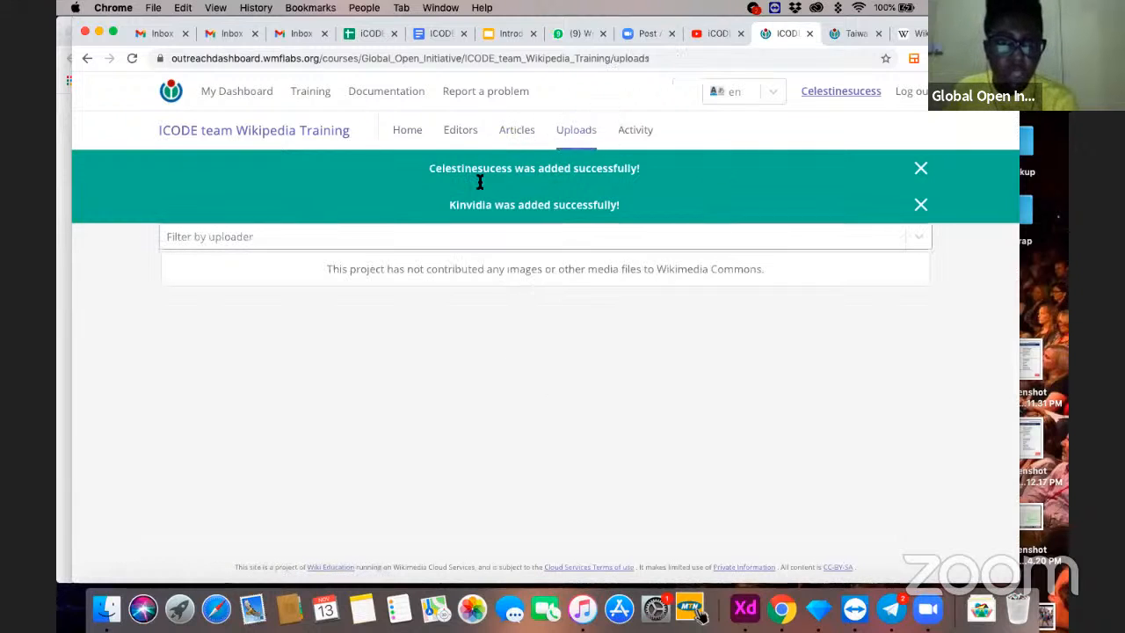
pyautogui.click(461, 133)
pyautogui.click(420, 136)
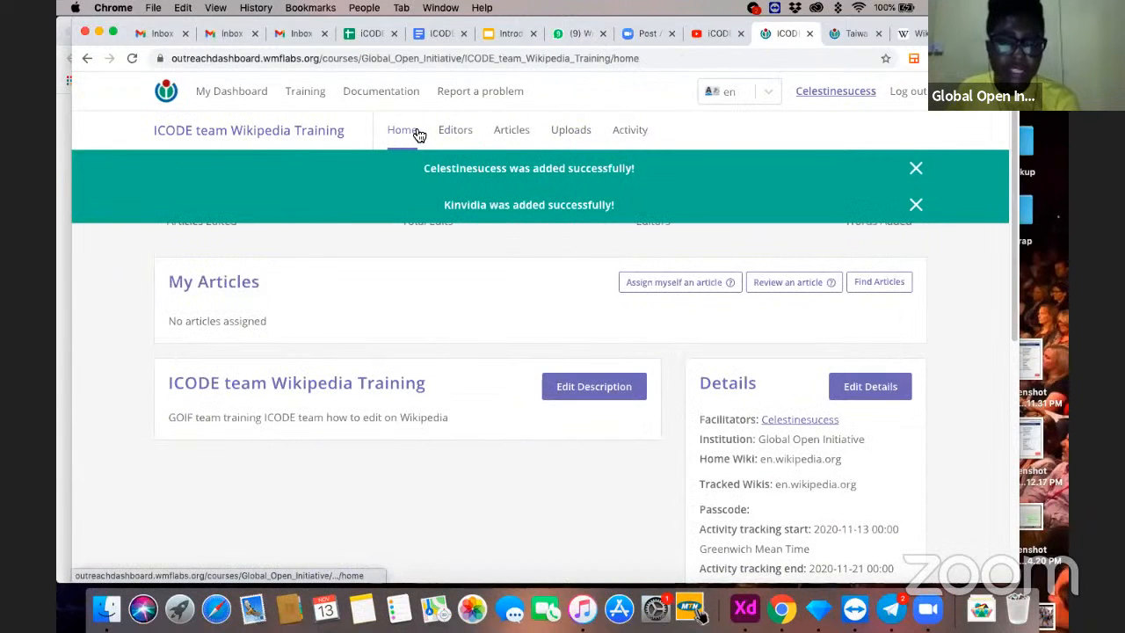
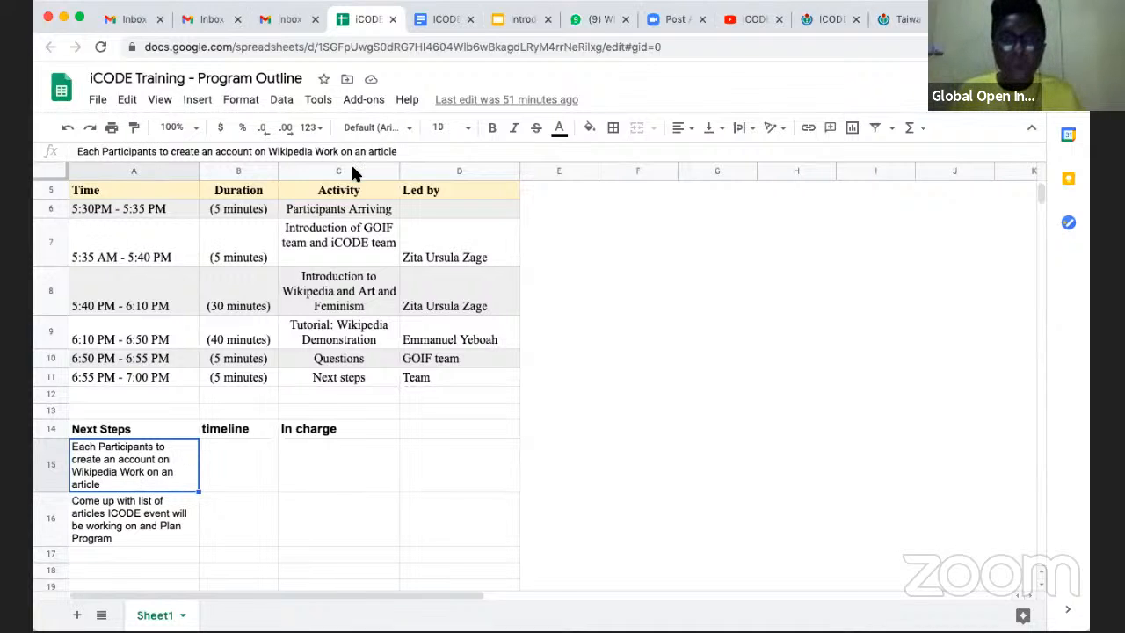
# - Switch to the ICODE Team document and make the heading "List of Articles to Work on" bold
pyautogui.click(439, 18)
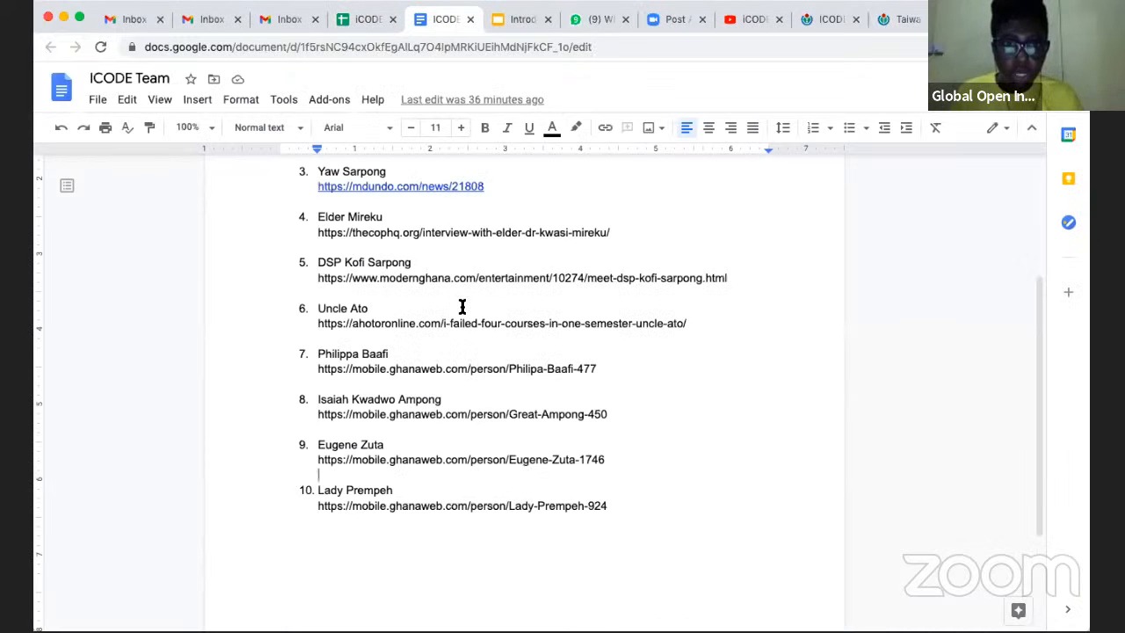
pyautogui.scroll(5, 462, 305)
pyautogui.click(368, 247)
pyautogui.moveTo(441, 247); pyautogui.dragTo(268, 244)
pyautogui.click(485, 130)
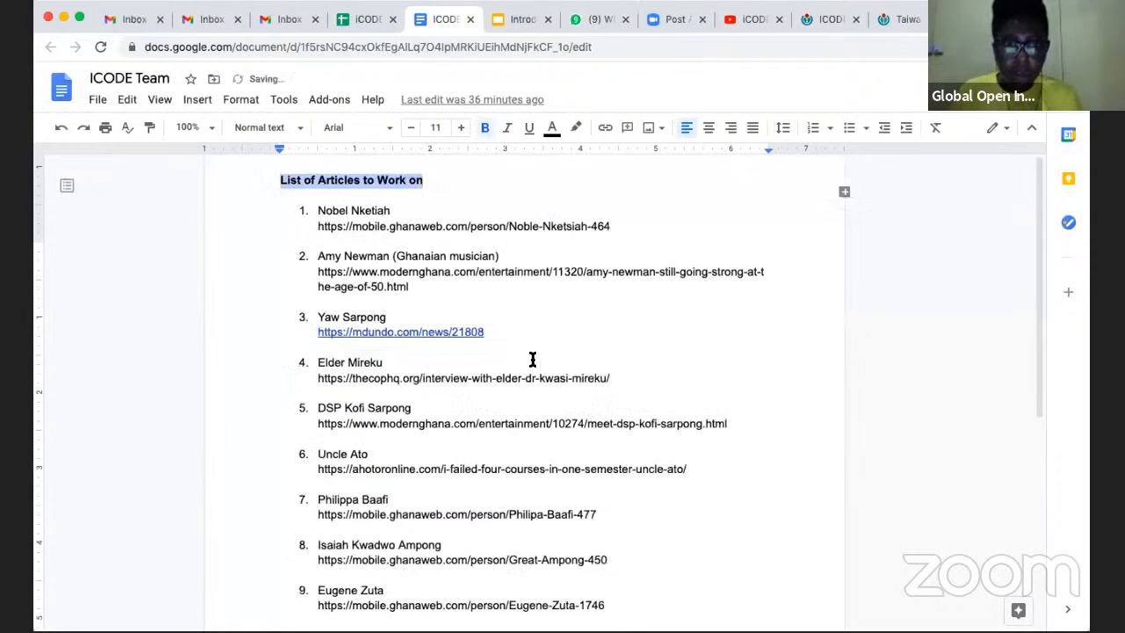
# - Look through the numbered list of proposed articles and their source links in the ICODE Team document
pyautogui.scroll(-5, 474, 395)
pyautogui.click(453, 459)
pyautogui.scroll(4, 453, 460)
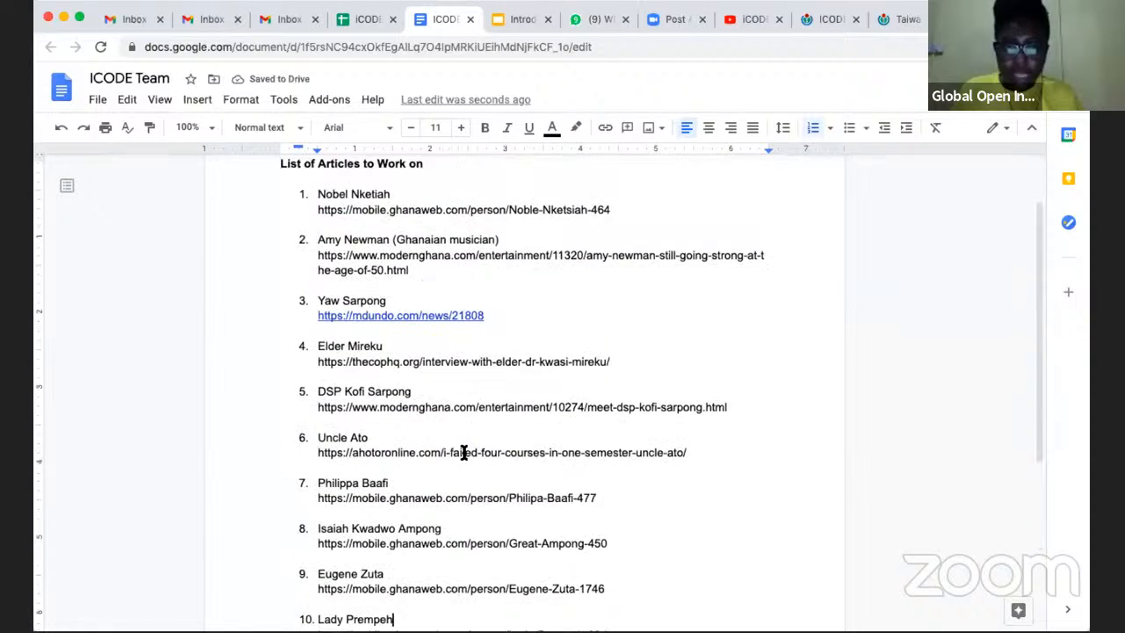
pyautogui.click(317, 365)
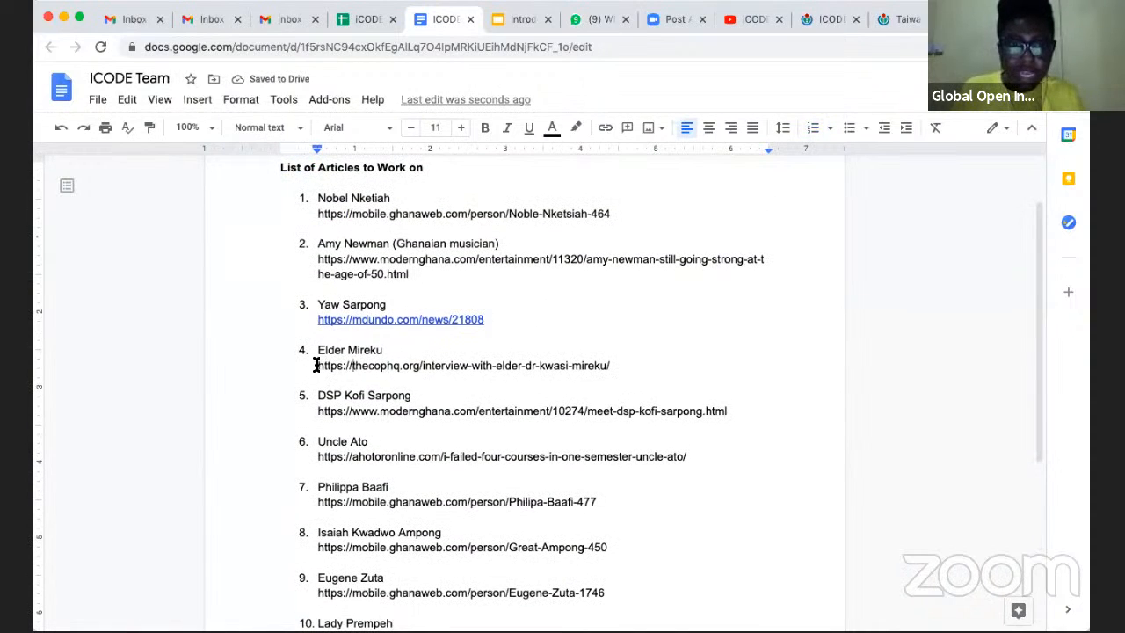
pyautogui.click(591, 376)
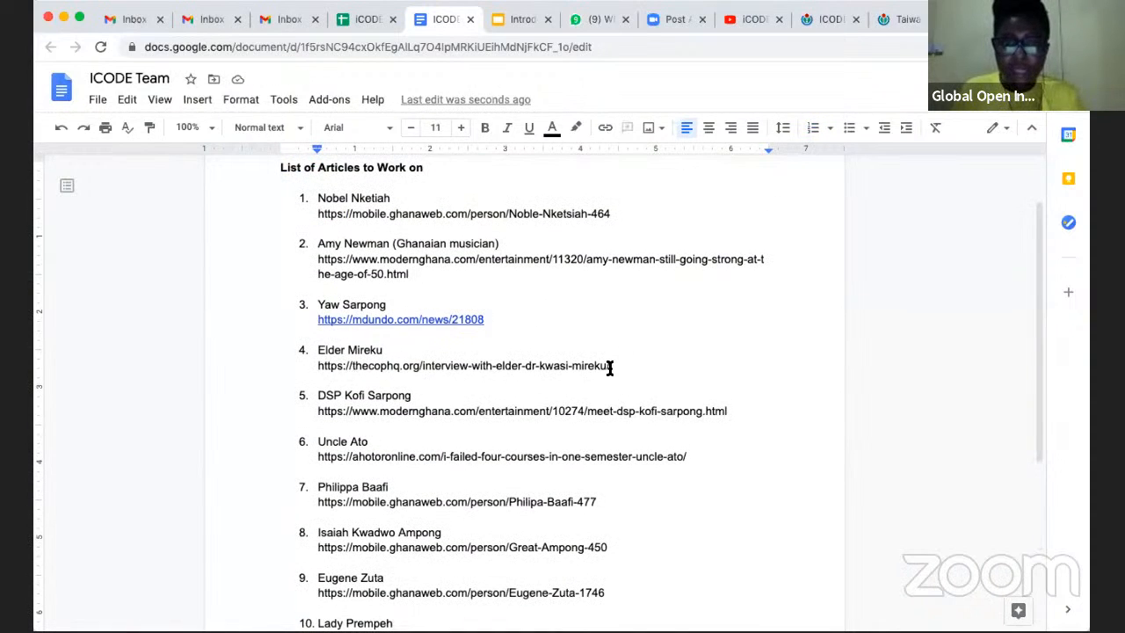
pyautogui.click(425, 274)
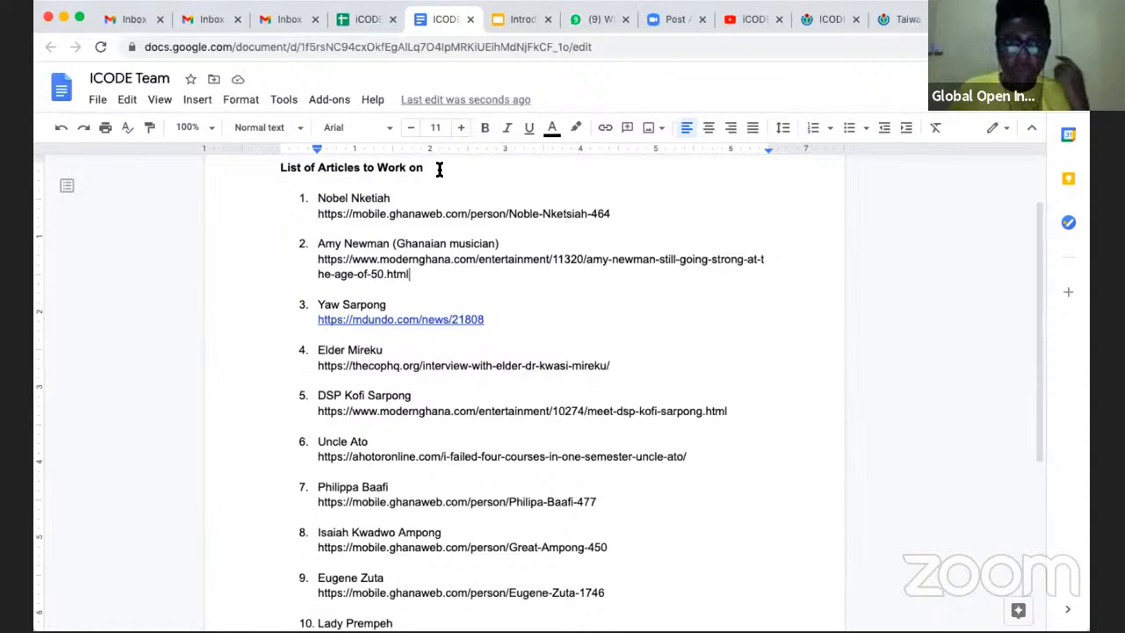
pyautogui.click(363, 20)
pyautogui.click(237, 469)
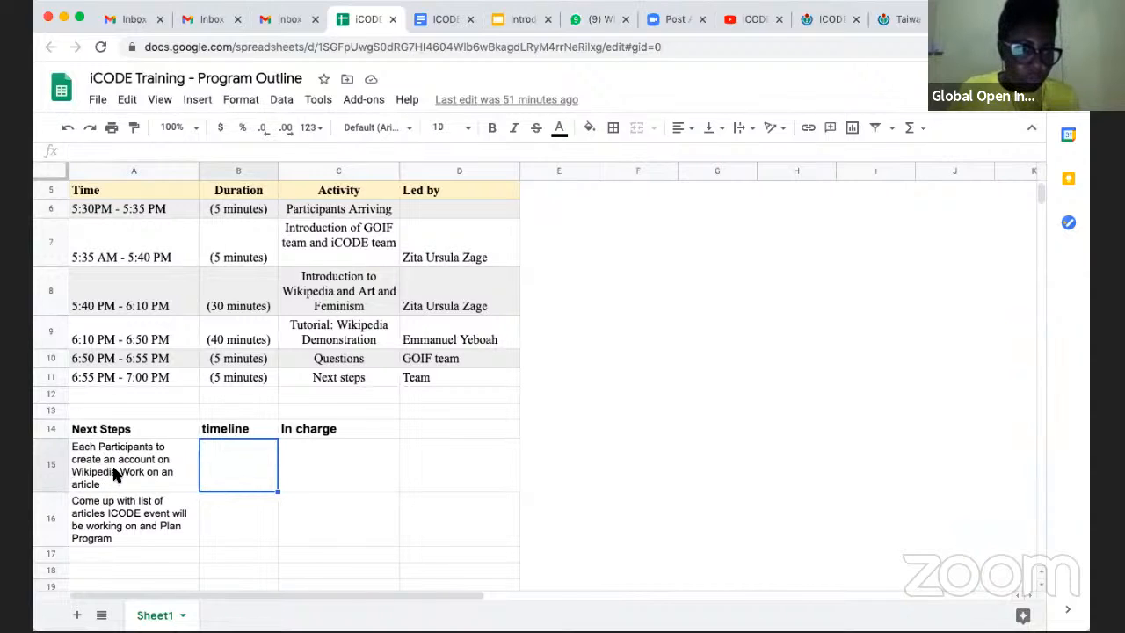
pyautogui.click(446, 20)
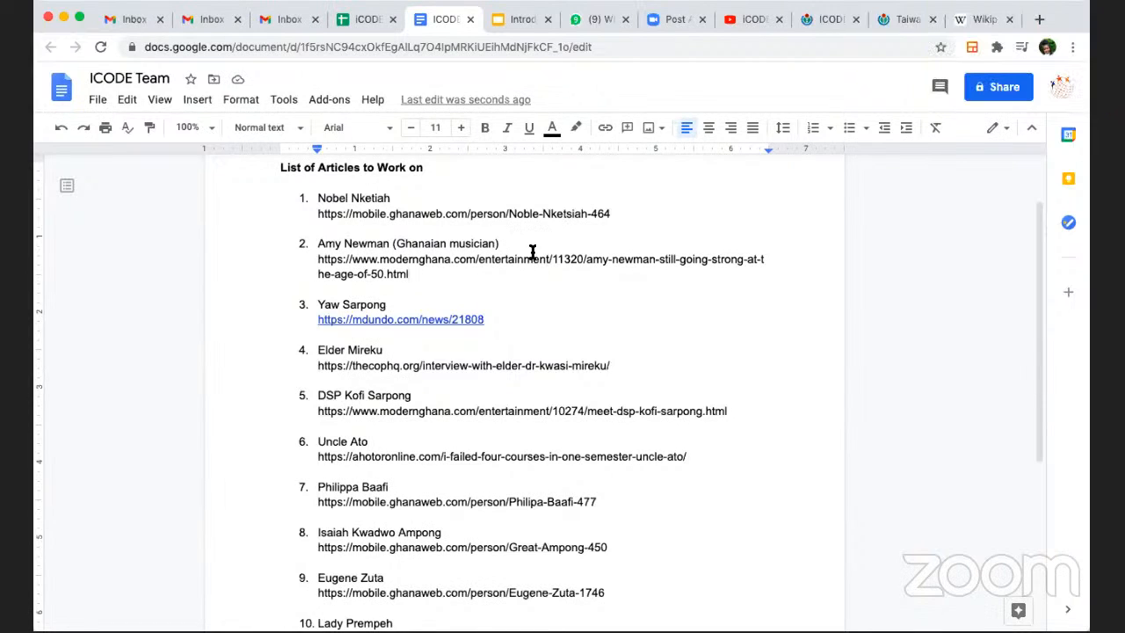
# - In the iCODE Training - Program Outline spreadsheet, enter "Next week Friday" as the timeline for the account-creation next step in B15
pyautogui.click(369, 21)
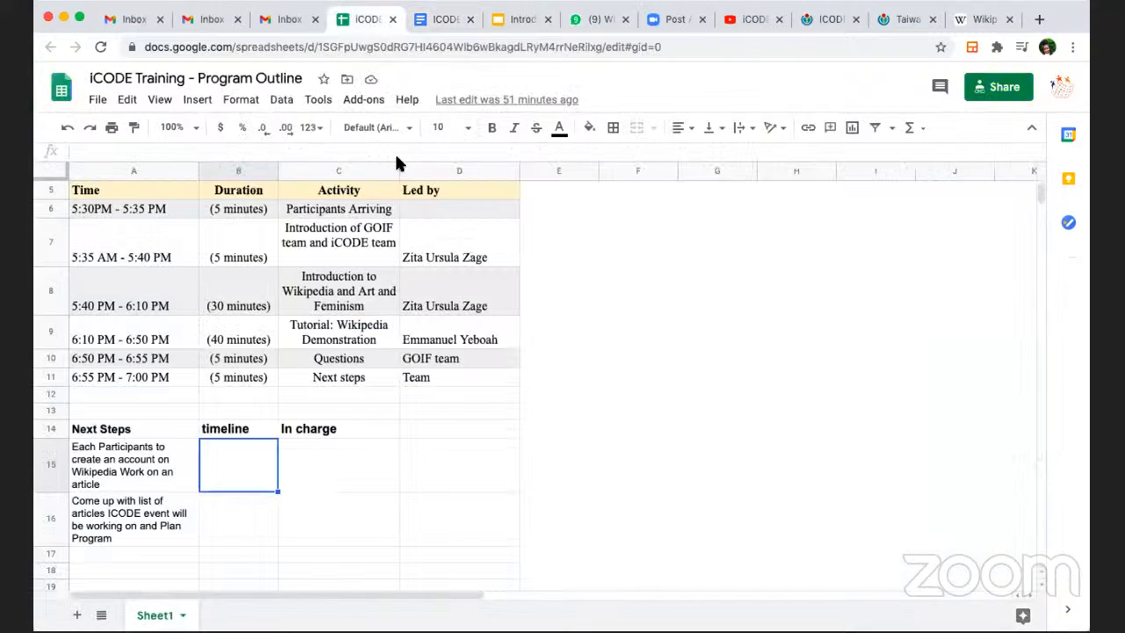
pyautogui.click(352, 447)
pyautogui.click(219, 445)
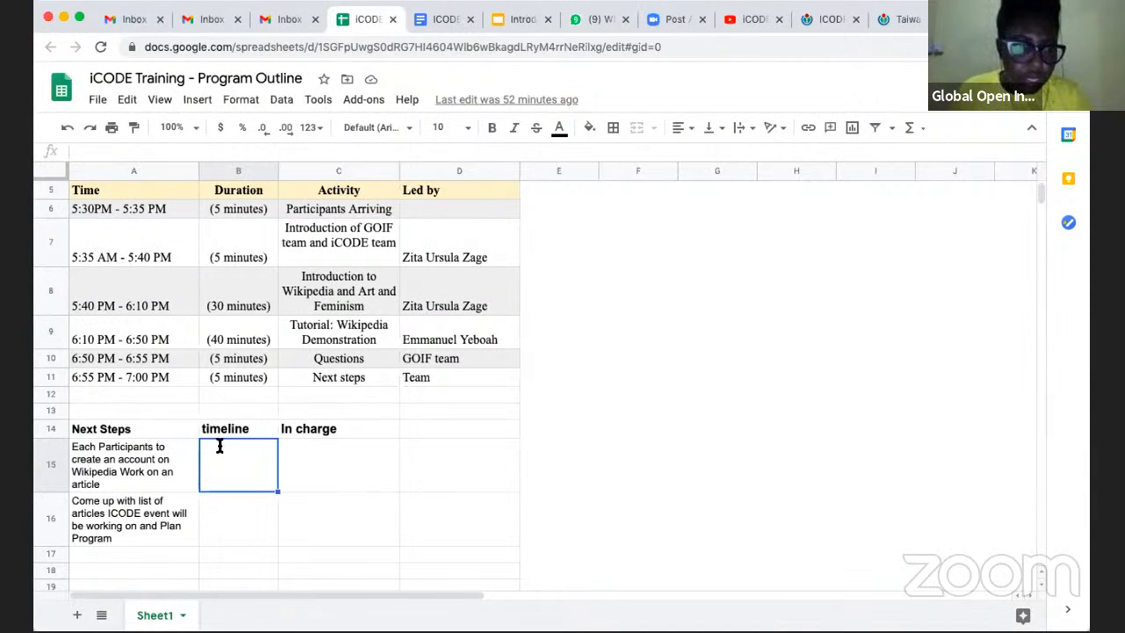
pyautogui.doubleClick(220, 446)
pyautogui.write('N')
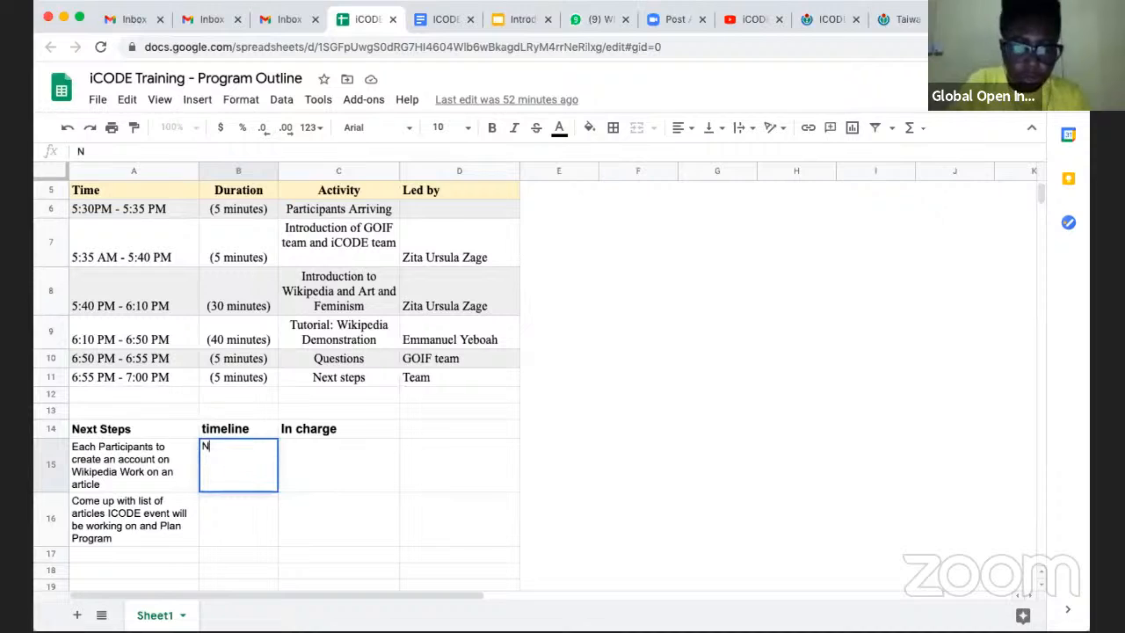
pyautogui.write('ext e')
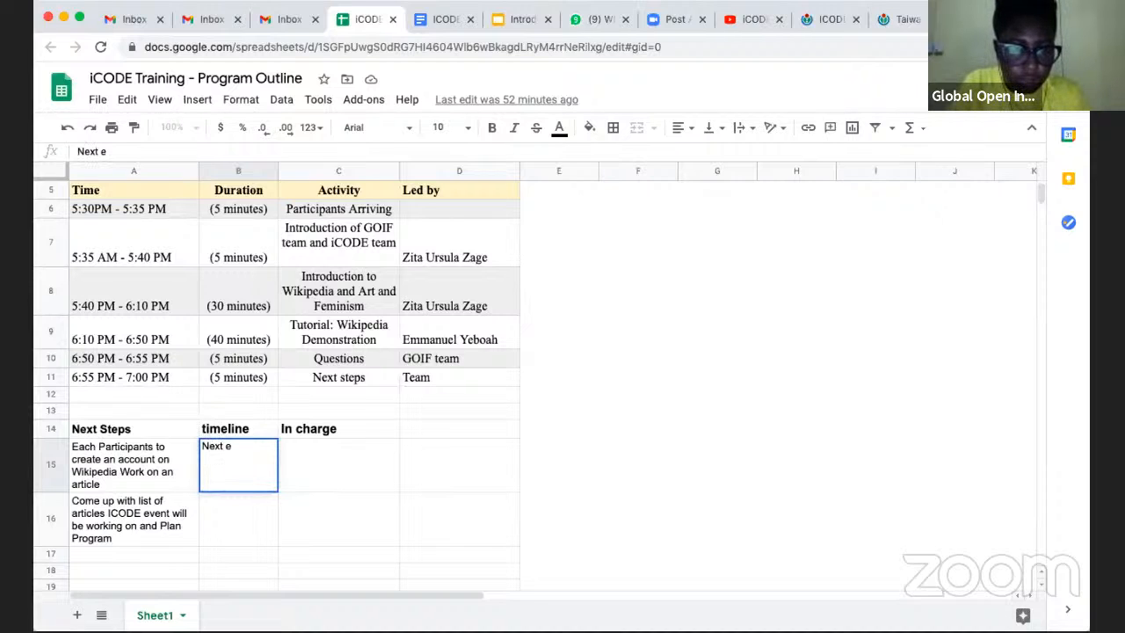
pyautogui.press('BackSpace')
pyautogui.write('week Friday')
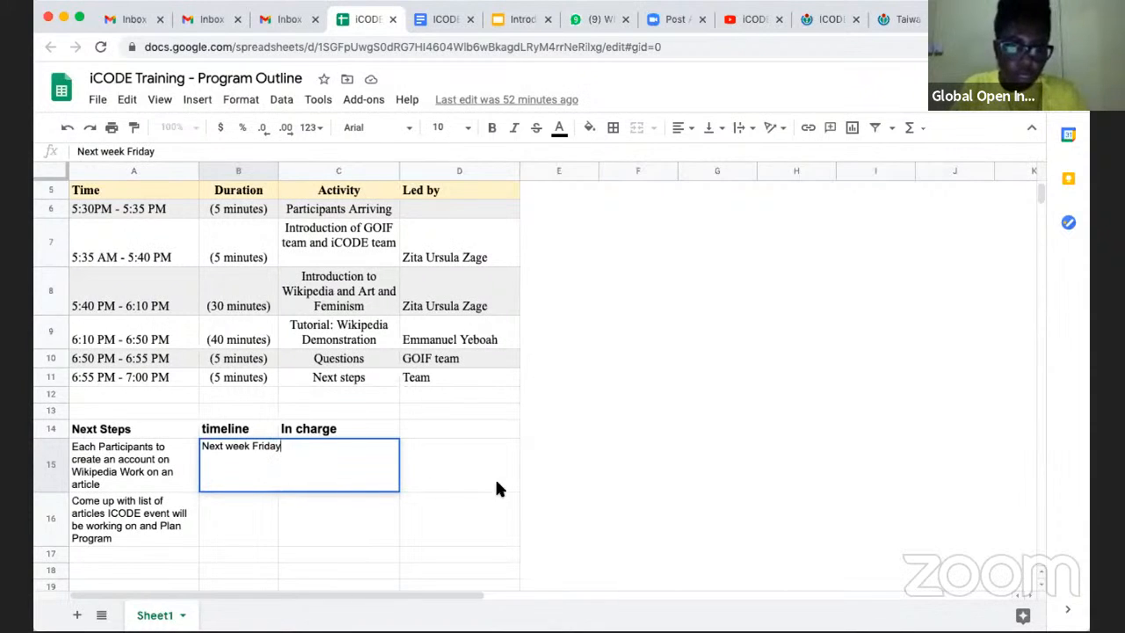
pyautogui.click(354, 457)
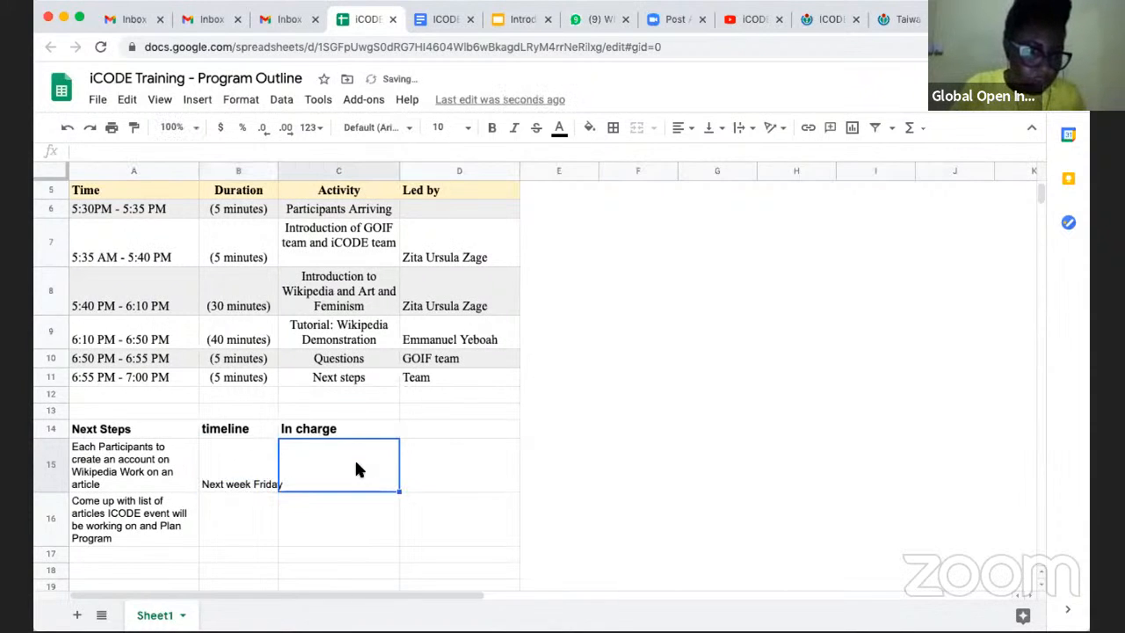
# - Add "Grant" as a new entry in cell A17 of the Next Steps list
pyautogui.click(251, 525)
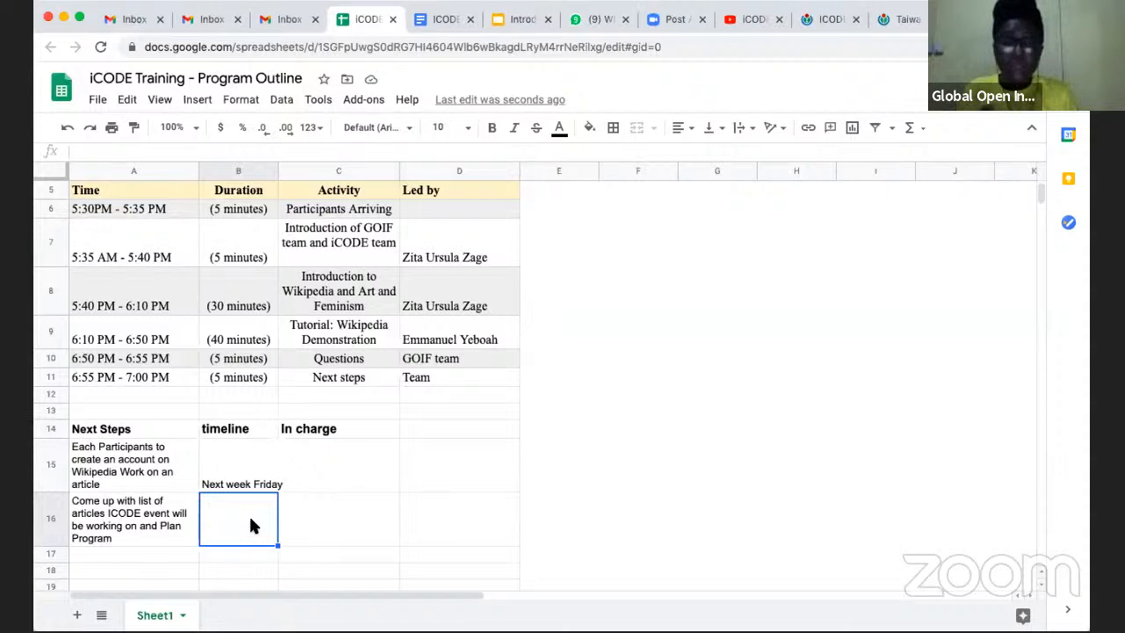
pyautogui.click(115, 552)
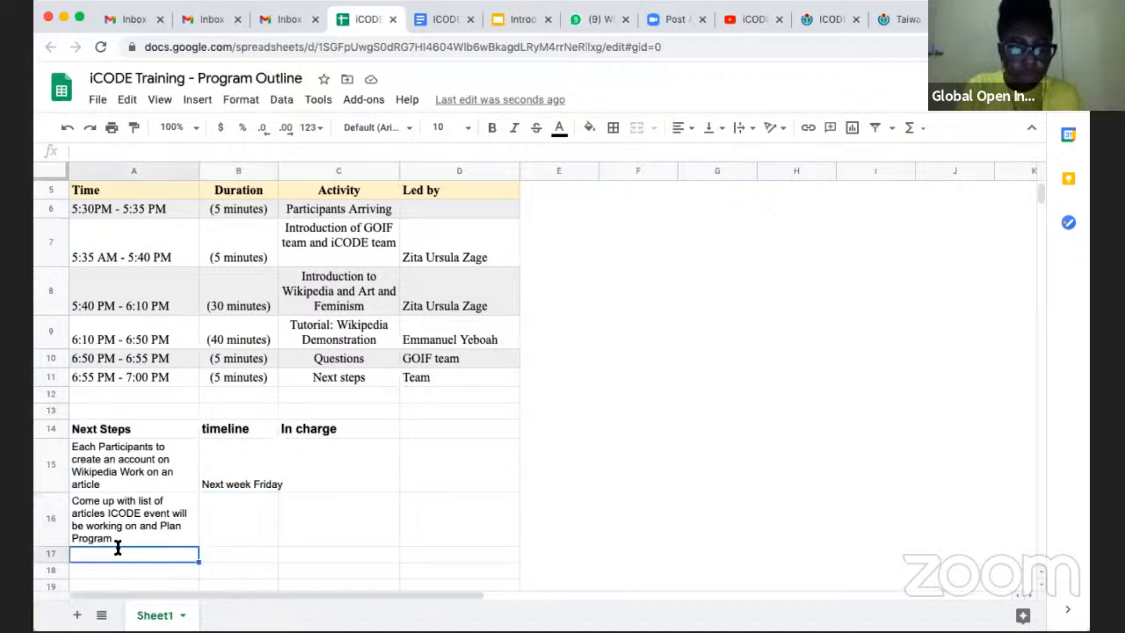
pyautogui.write('Grant')
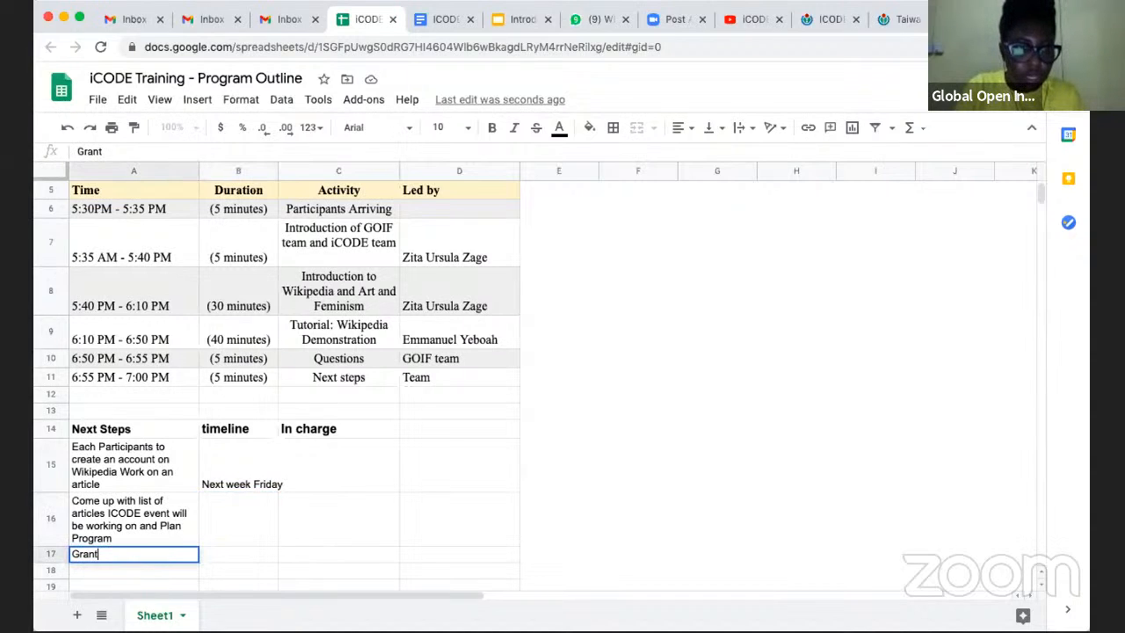
pyautogui.write(' Pro')
pyautogui.press('BackSpace')
pyautogui.press('BackSpace')
pyautogui.press('BackSpace')
pyautogui.press('BackSpace')
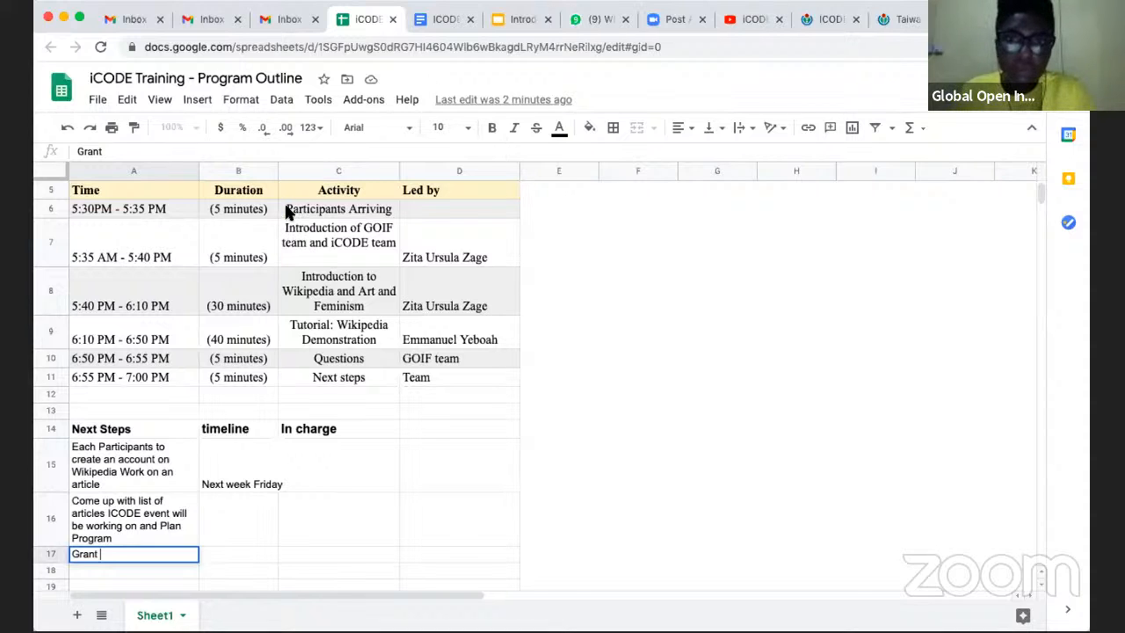
pyautogui.click(727, 254)
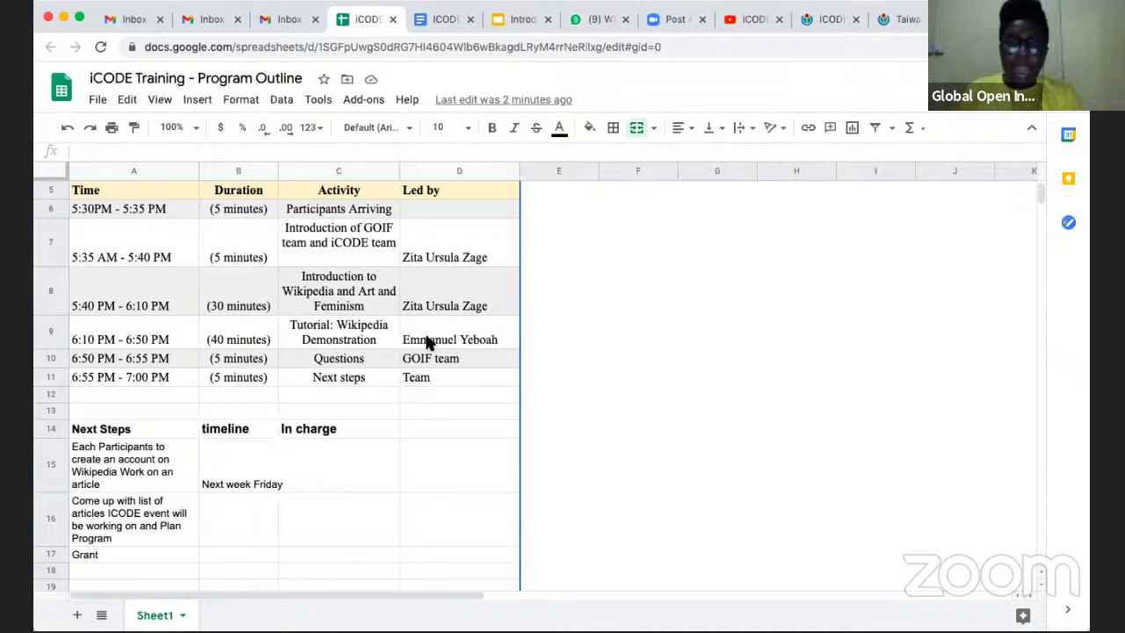
# - Append "/ Create Whatsapp group" to the account-creation next step in cell A15
pyautogui.click(113, 475)
pyautogui.click(145, 503)
pyautogui.click(156, 463)
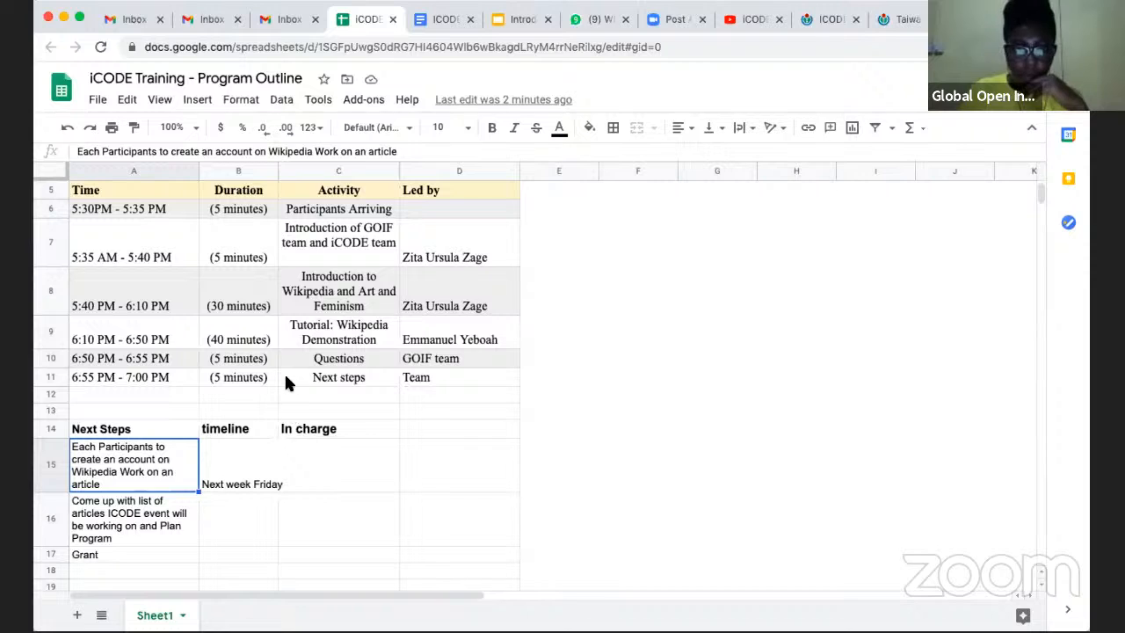
pyautogui.click(238, 488)
pyautogui.doubleClick(130, 480)
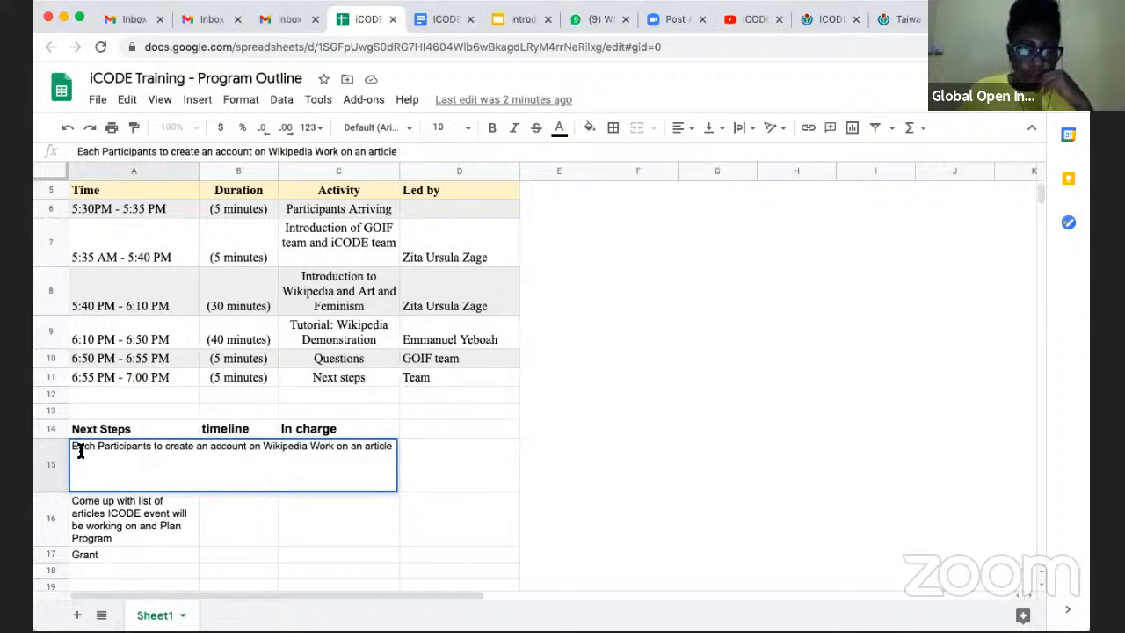
pyautogui.click(391, 447)
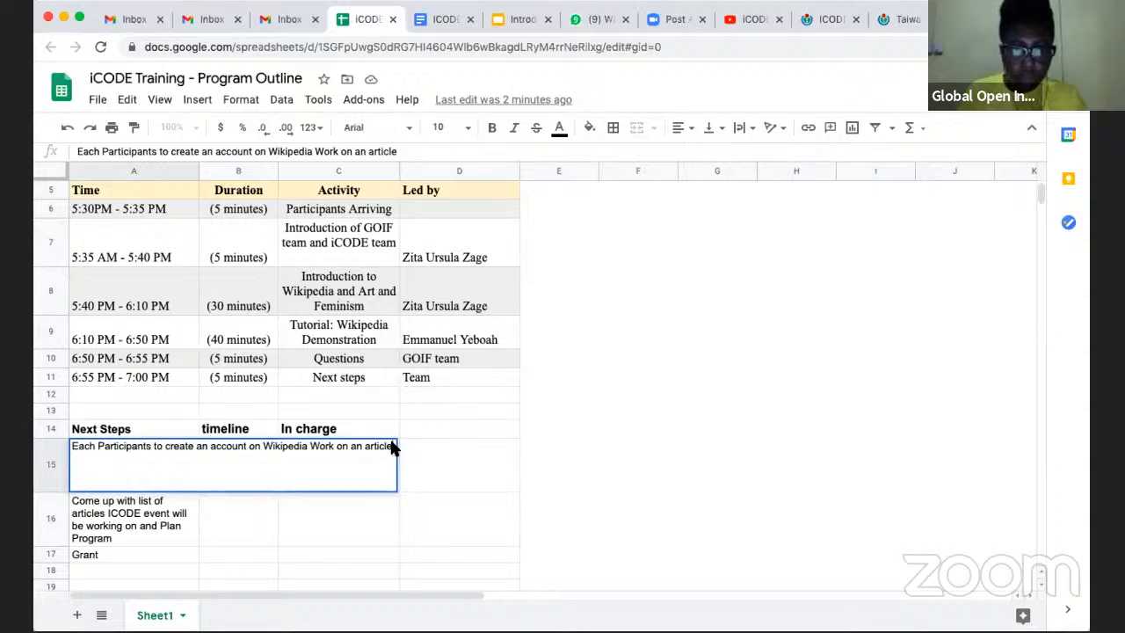
pyautogui.write('/ Crea')
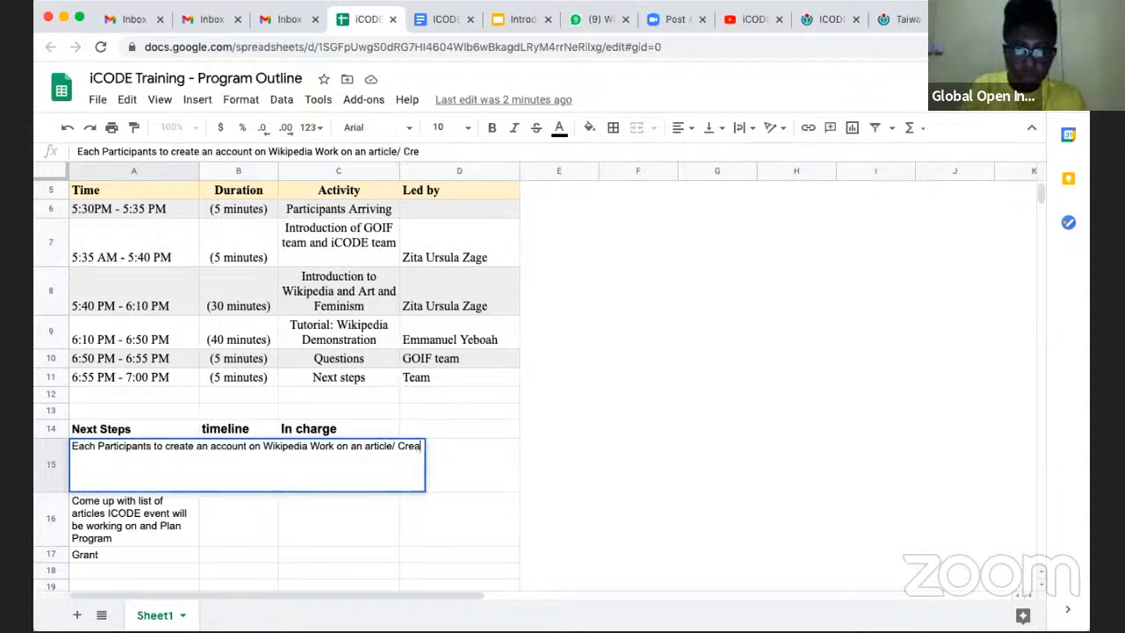
pyautogui.write('te Whats')
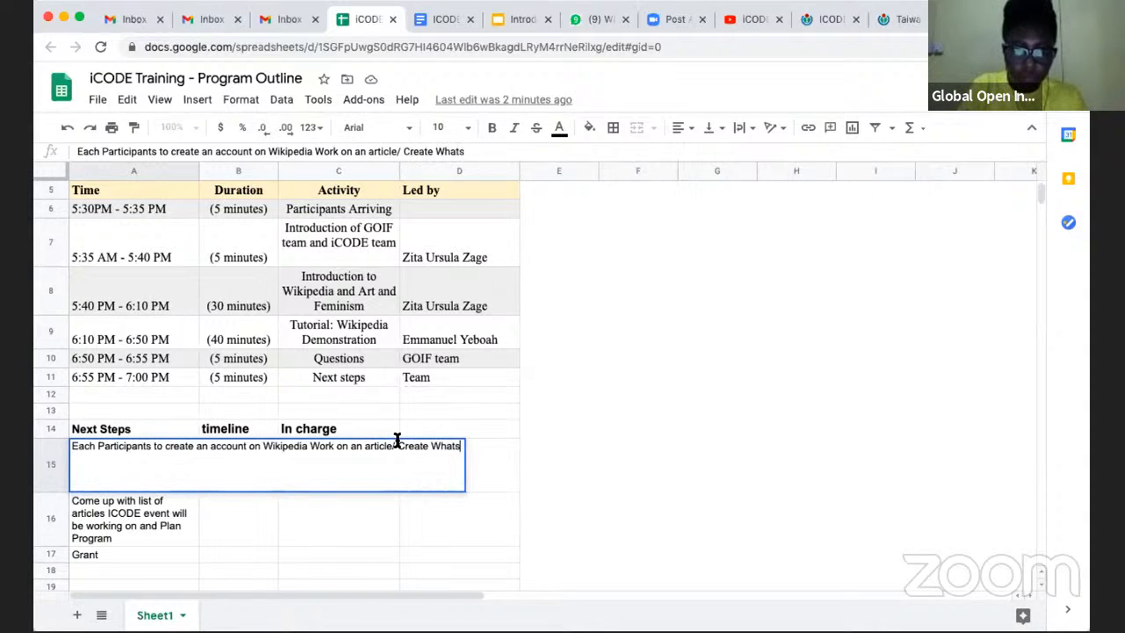
pyautogui.write('app g')
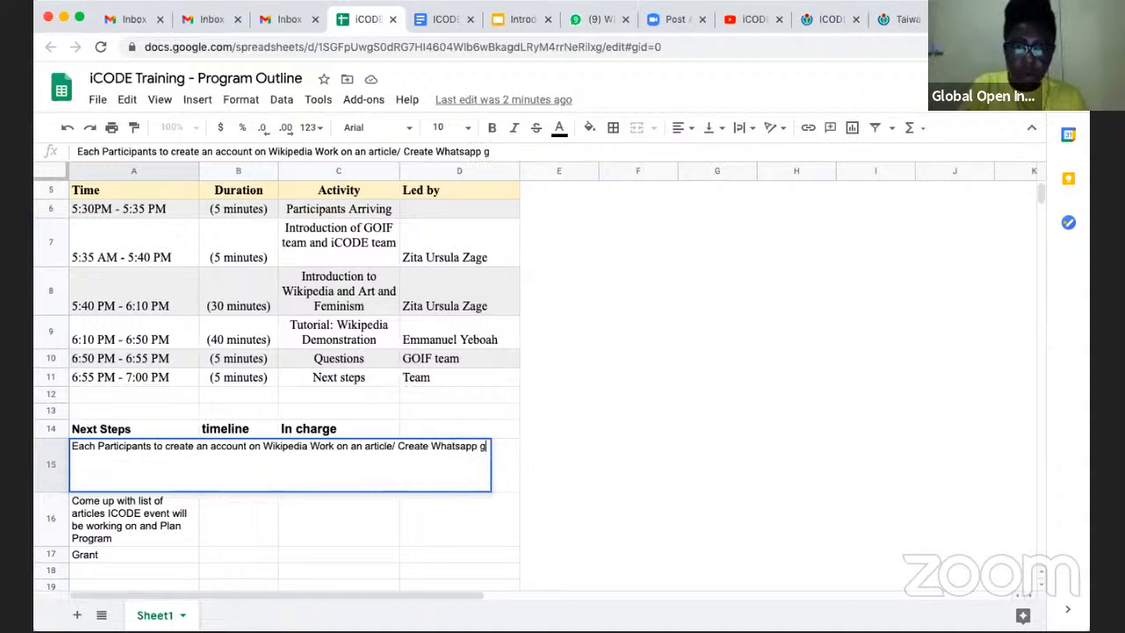
pyautogui.write('roup')
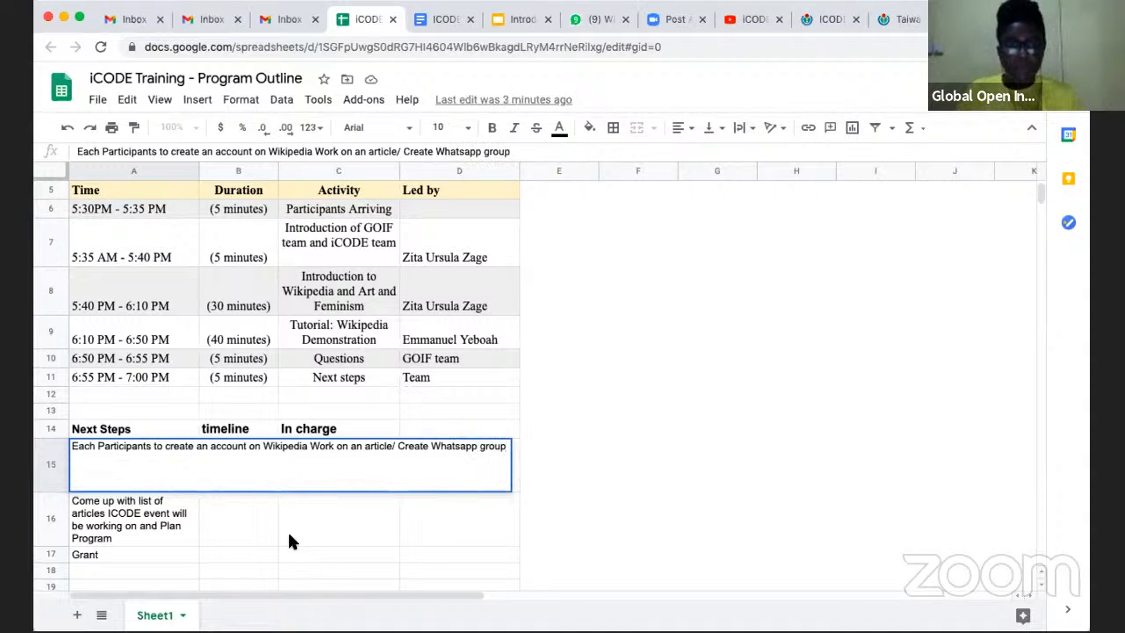
pyautogui.click(286, 502)
pyautogui.click(238, 492)
pyautogui.click(239, 507)
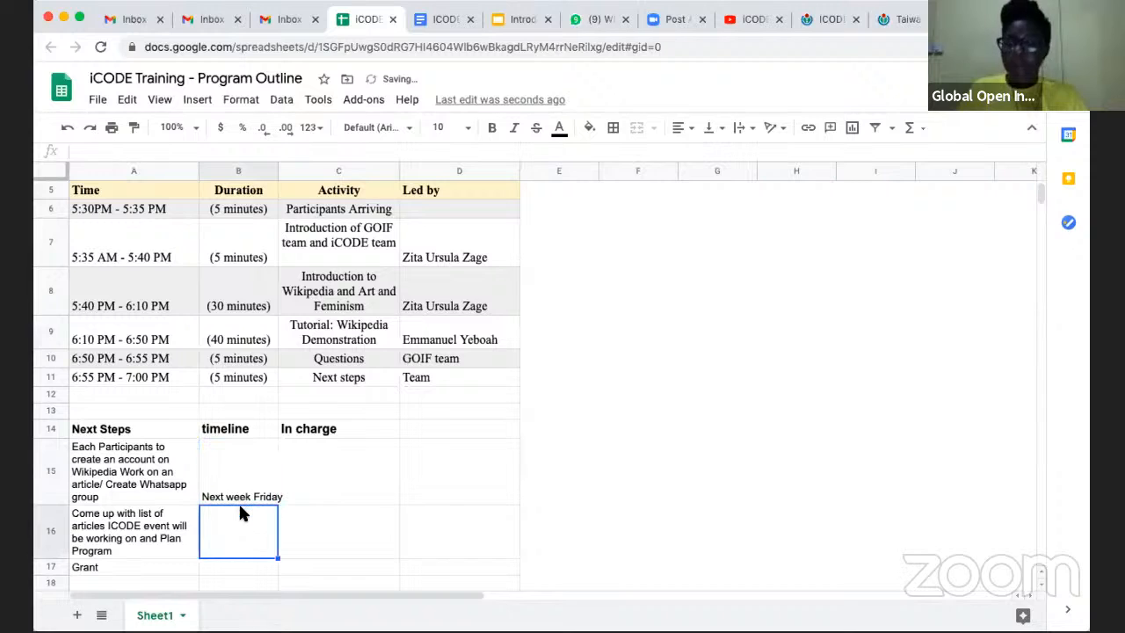